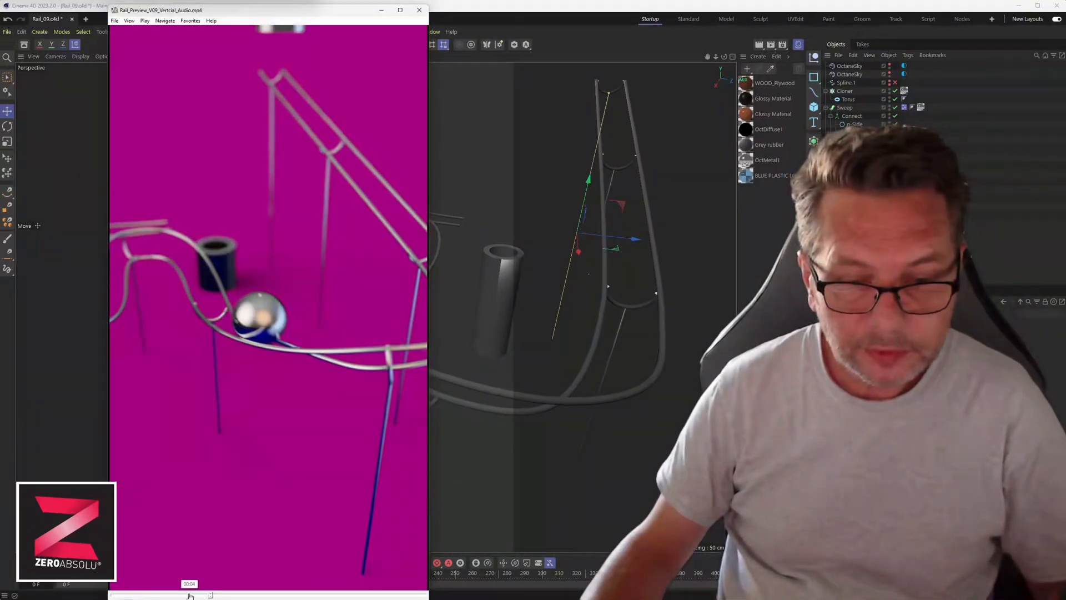
# Replay the rail preview video from 00:00, then close Media Player Classic.
pyautogui.moveTo(189, 595); pyautogui.dragTo(111, 594)
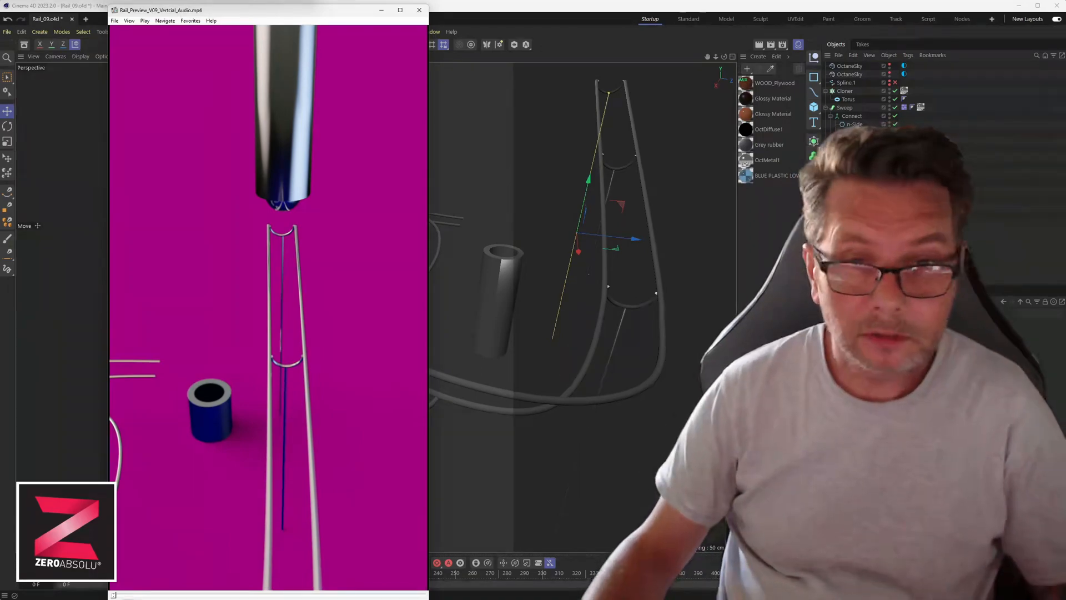
pyautogui.click(227, 327)
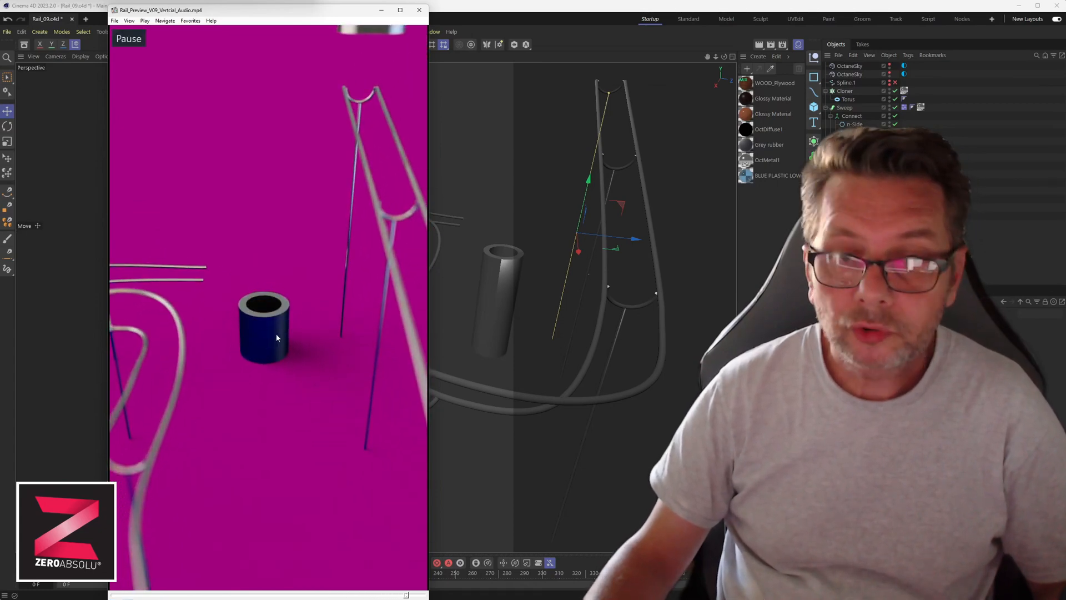
pyautogui.click(419, 10)
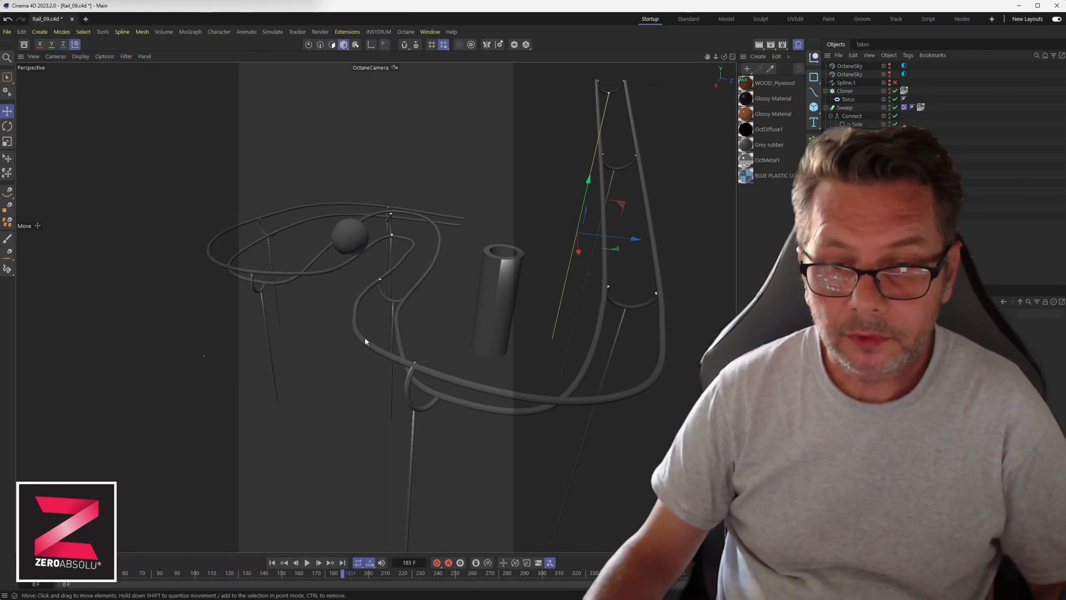
pyautogui.keyDown('alt'); pyautogui.moveTo(411, 311); pyautogui.dragTo(381, 319); pyautogui.keyUp('alt')
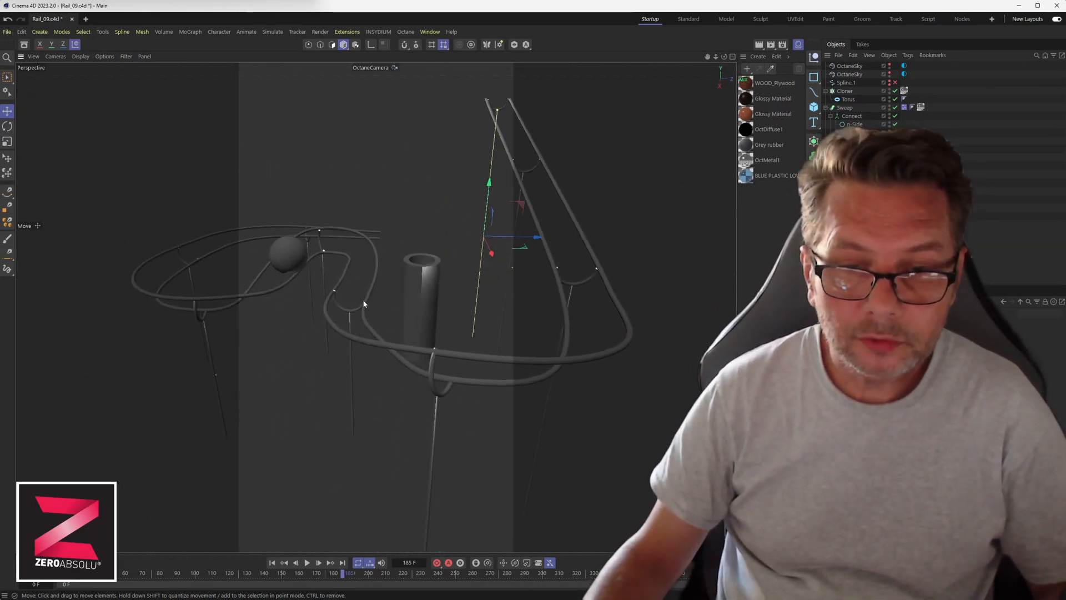
pyautogui.keyDown('alt'); pyautogui.moveTo(438, 279); pyautogui.dragTo(453, 62); pyautogui.keyUp('alt')
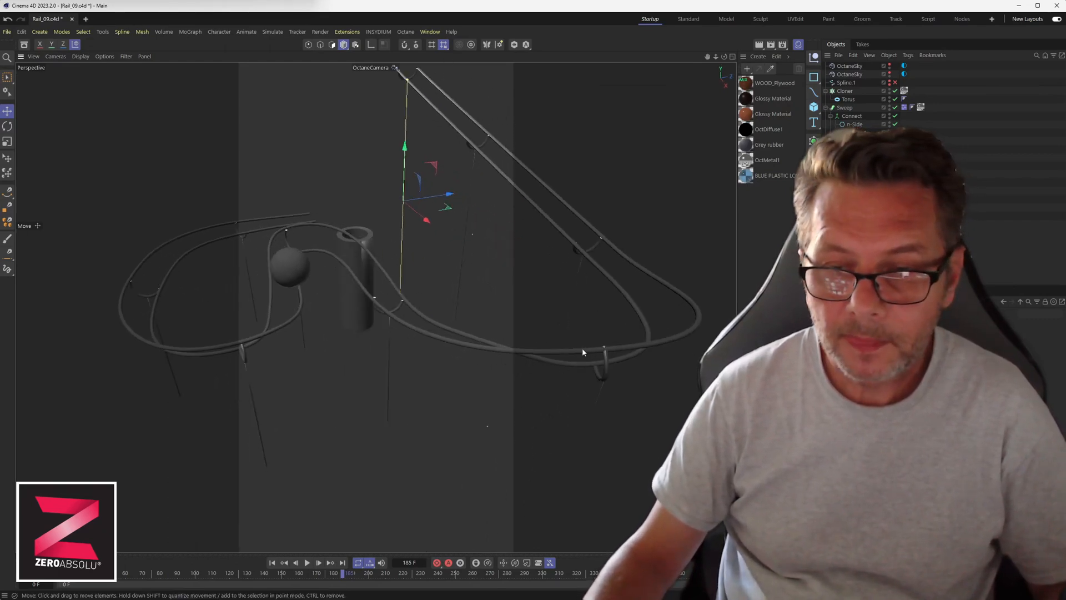
pyautogui.keyDown('alt'); pyautogui.moveTo(583, 350); pyautogui.dragTo(422, 364); pyautogui.keyUp('alt')
pyautogui.keyDown('alt'); pyautogui.moveTo(355, 362); pyautogui.dragTo(369, 417); pyautogui.keyUp('alt')
pyautogui.scroll(6, 369, 417)
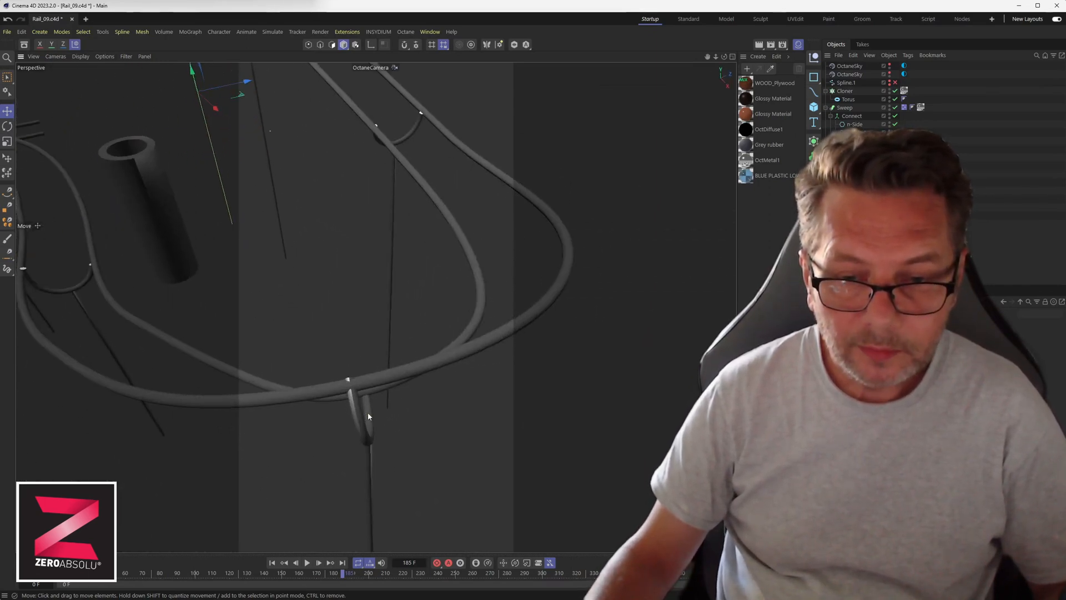
pyautogui.keyDown('alt'); pyautogui.moveTo(402, 221); pyautogui.dragTo(406, 188); pyautogui.keyUp('alt')
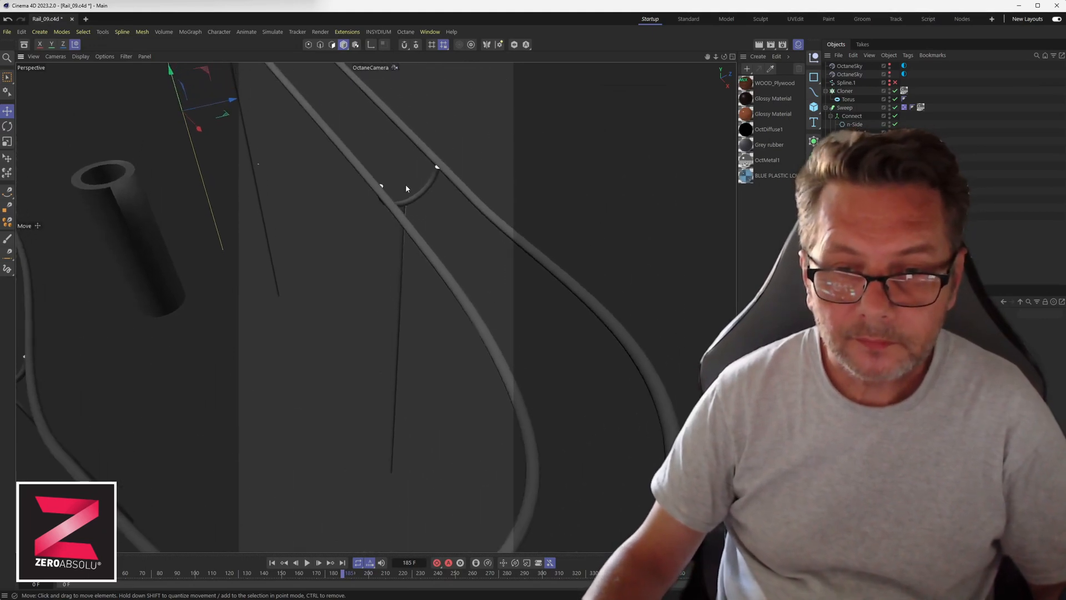
pyautogui.click(437, 173)
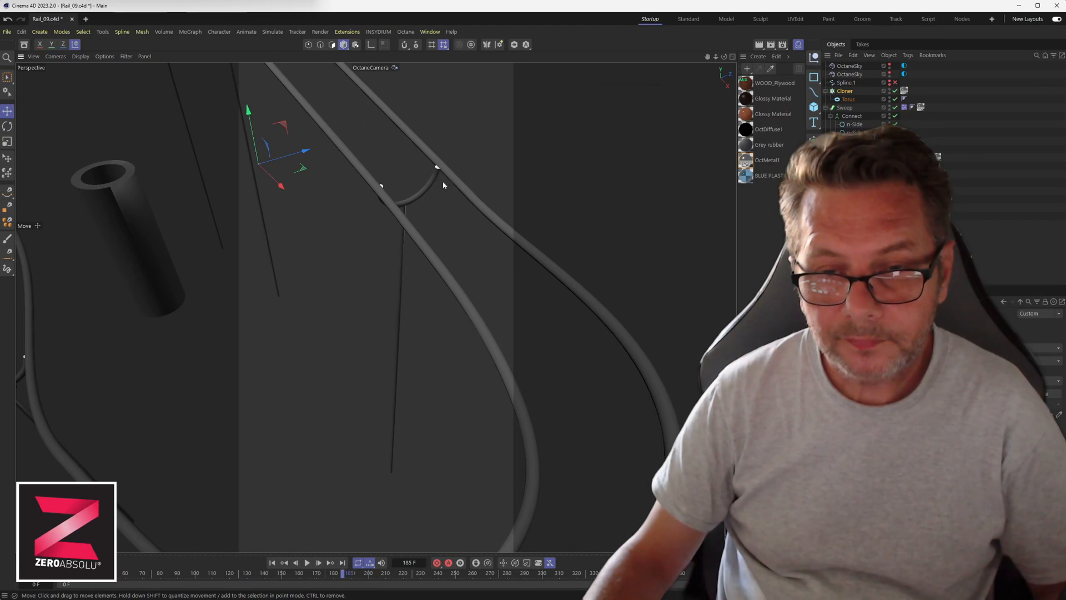
pyautogui.scroll(-6, 357, 261)
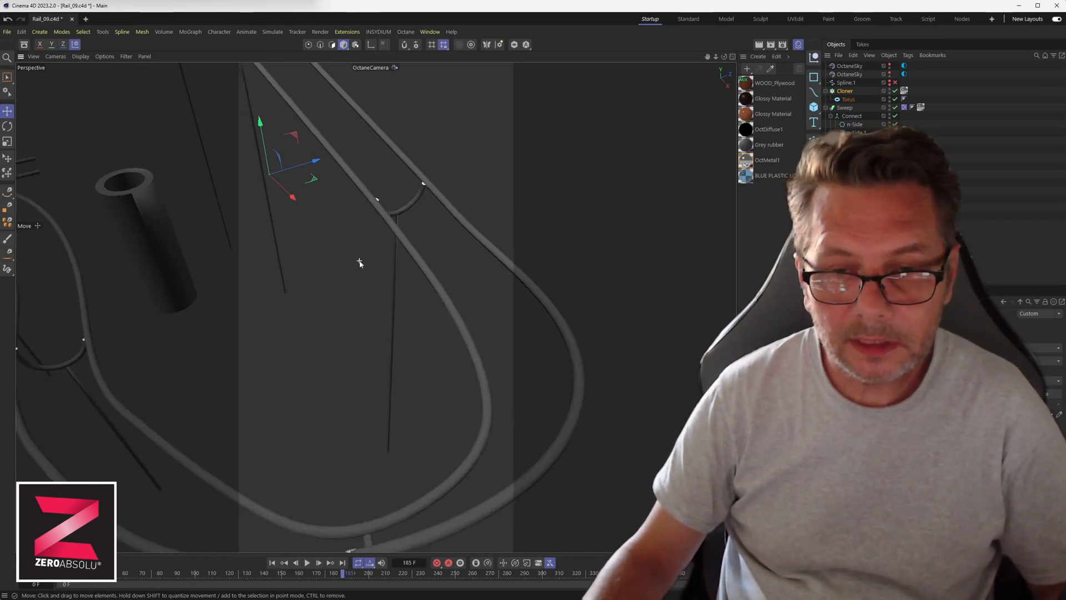
pyautogui.keyDown('alt'); pyautogui.moveTo(343, 272); pyautogui.dragTo(443, 283); pyautogui.keyUp('alt')
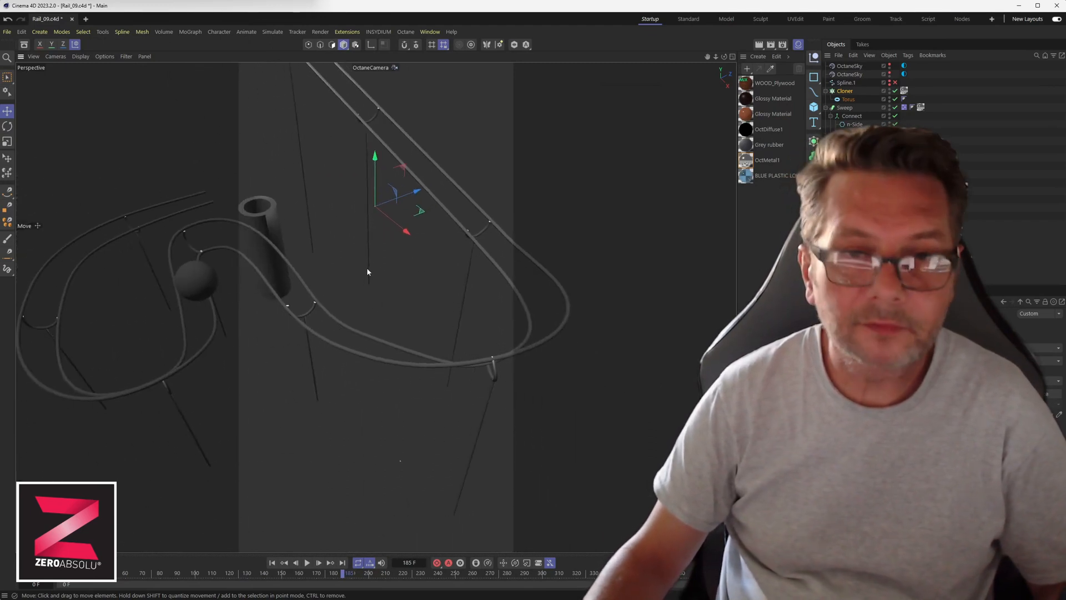
pyautogui.keyDown('alt'); pyautogui.moveTo(346, 270); pyautogui.dragTo(397, 309); pyautogui.keyUp('alt')
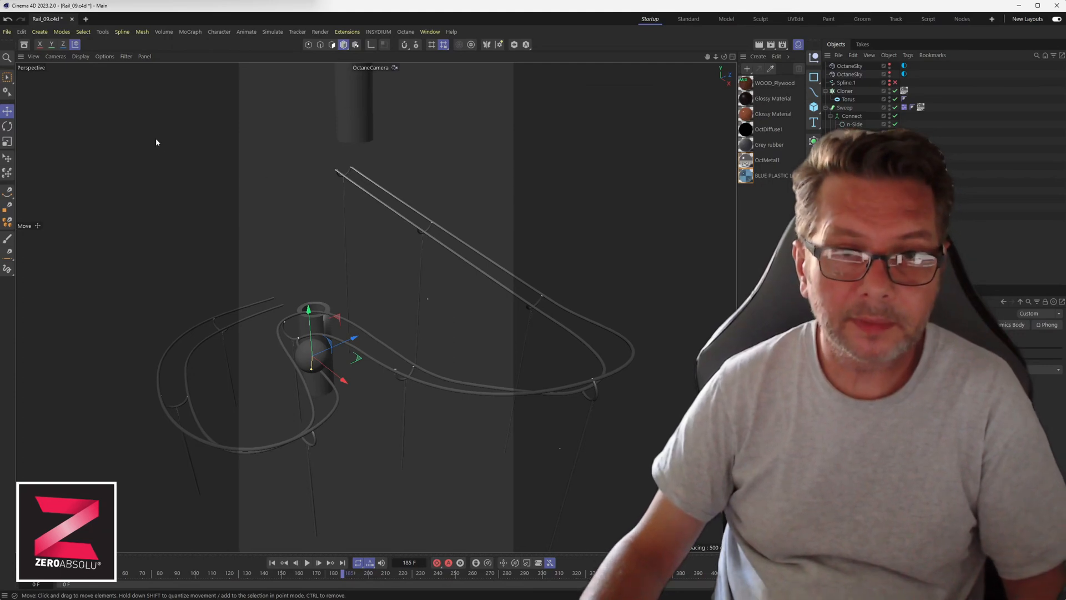
# Create a new empty project, Untitled 2, beside the Rail_09.c4d scene.
pyautogui.click(85, 19)
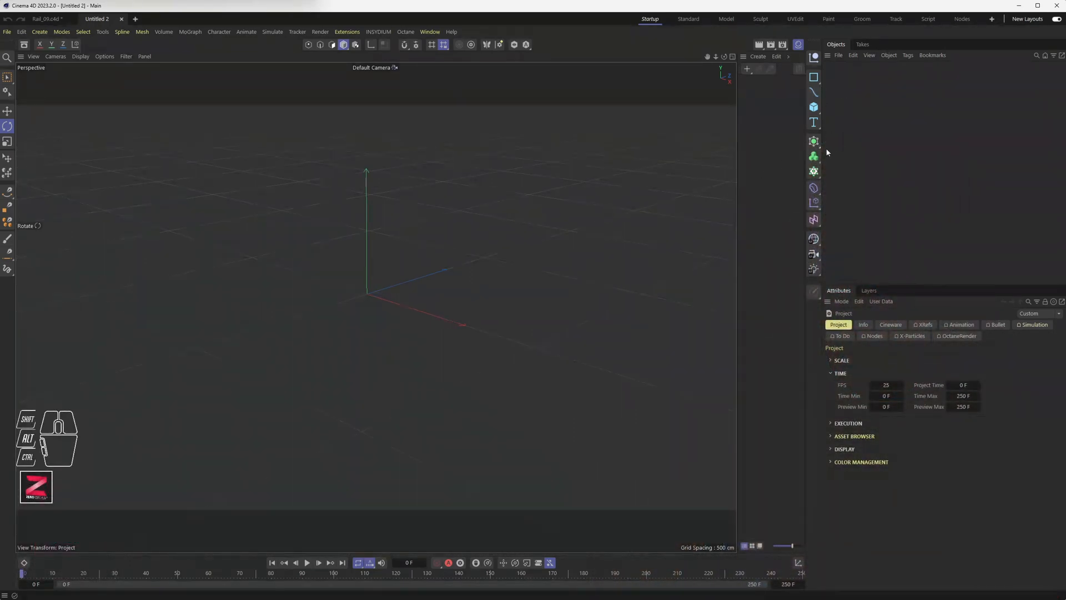
# Add a sphere with a 46 cm radius and show it with Gouraud Shading (Lines).
pyautogui.moveTo(815, 108); pyautogui.dragTo(908, 144)
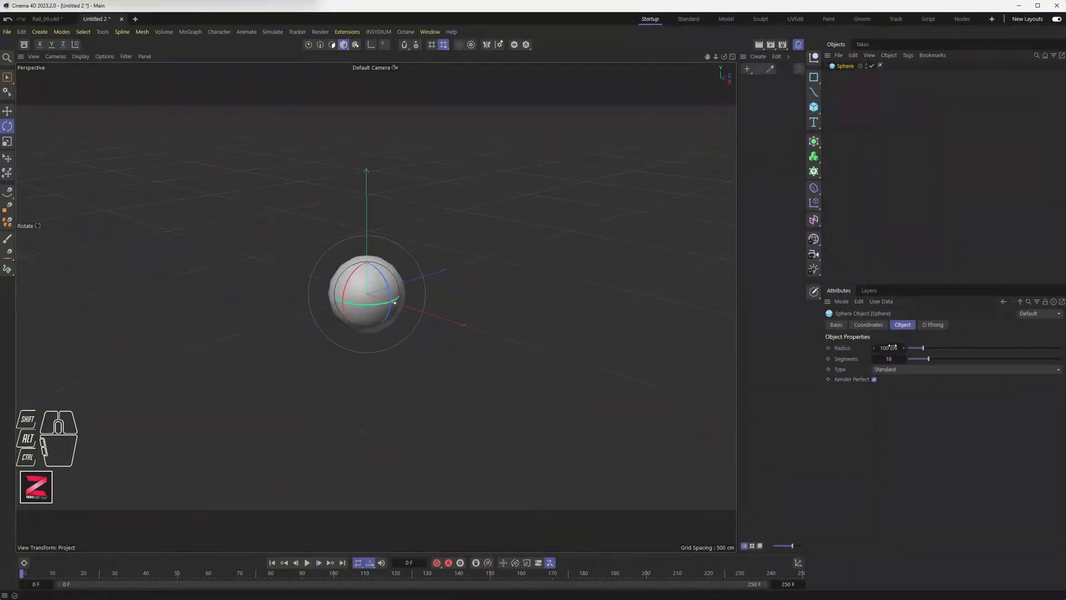
pyautogui.write('46')
pyautogui.press('Return')
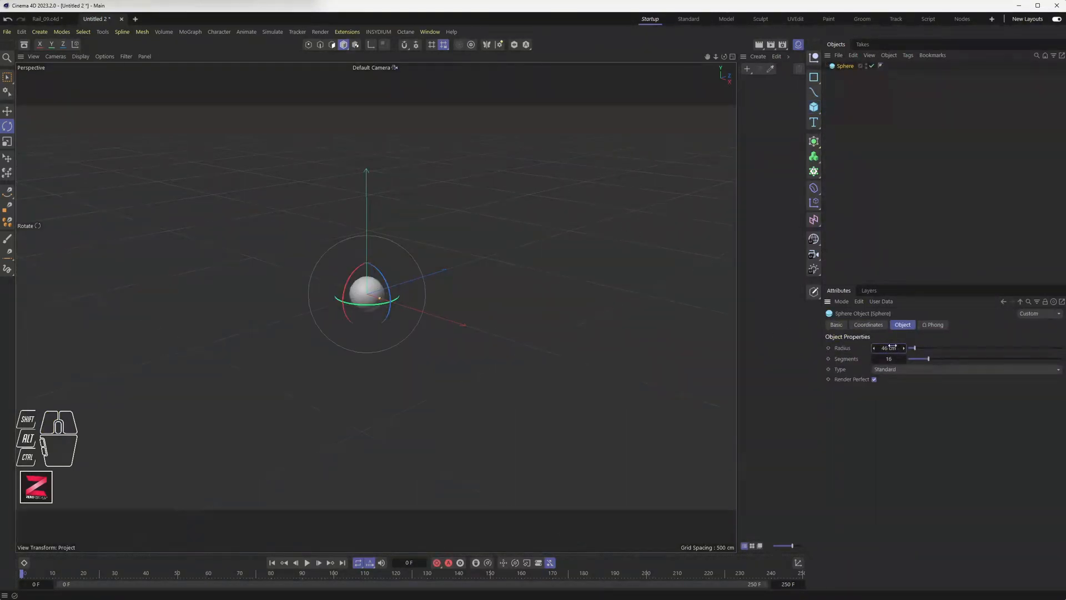
pyautogui.moveTo(891, 369); pyautogui.dragTo(900, 436)
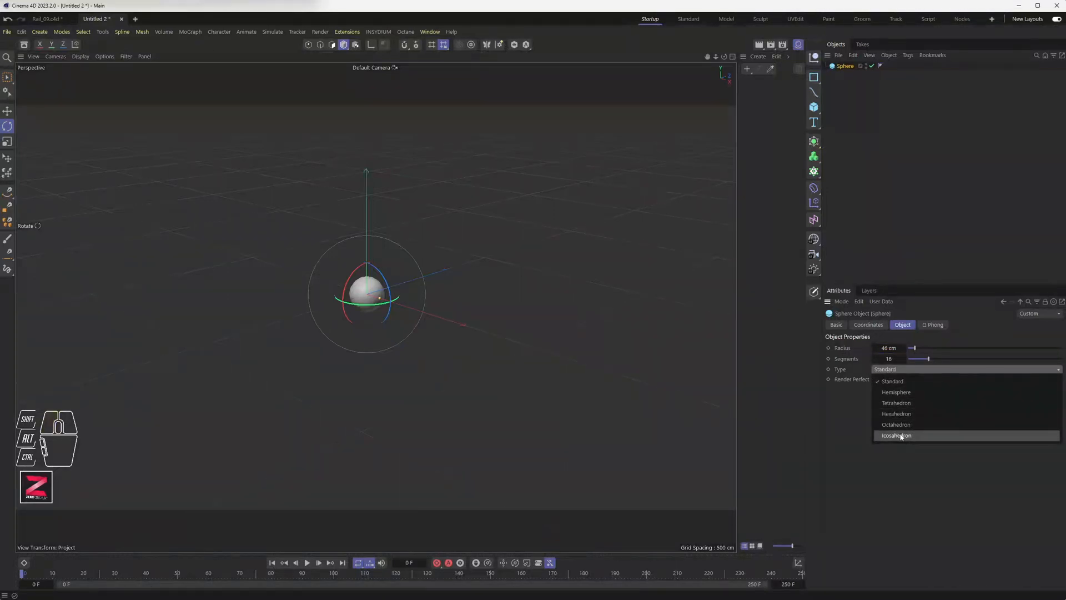
pyautogui.click(104, 57)
pyautogui.click(81, 56)
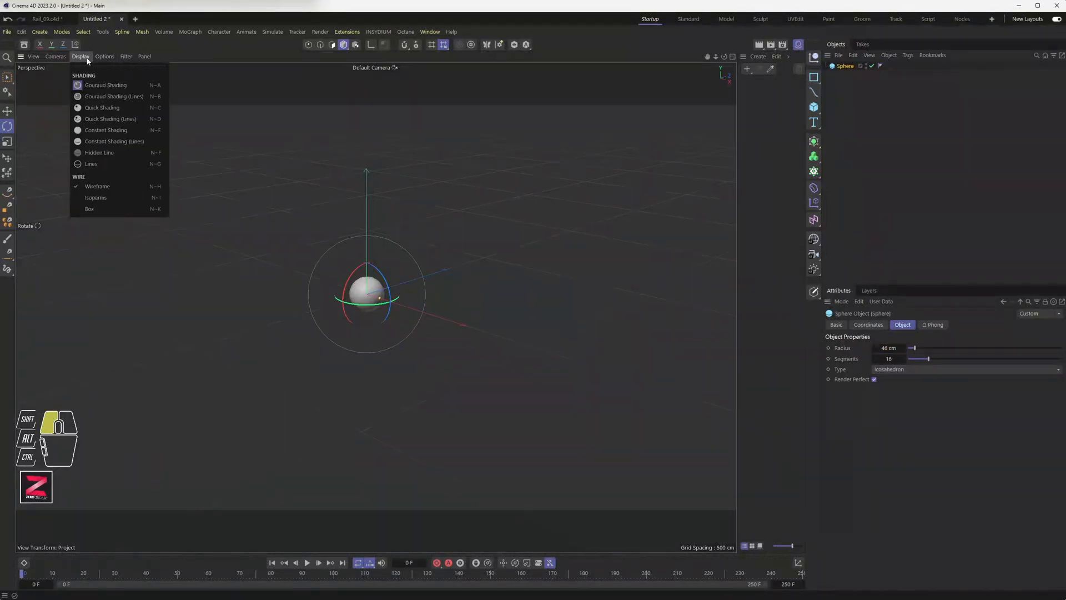
pyautogui.click(111, 96)
pyautogui.scroll(5, 366, 295)
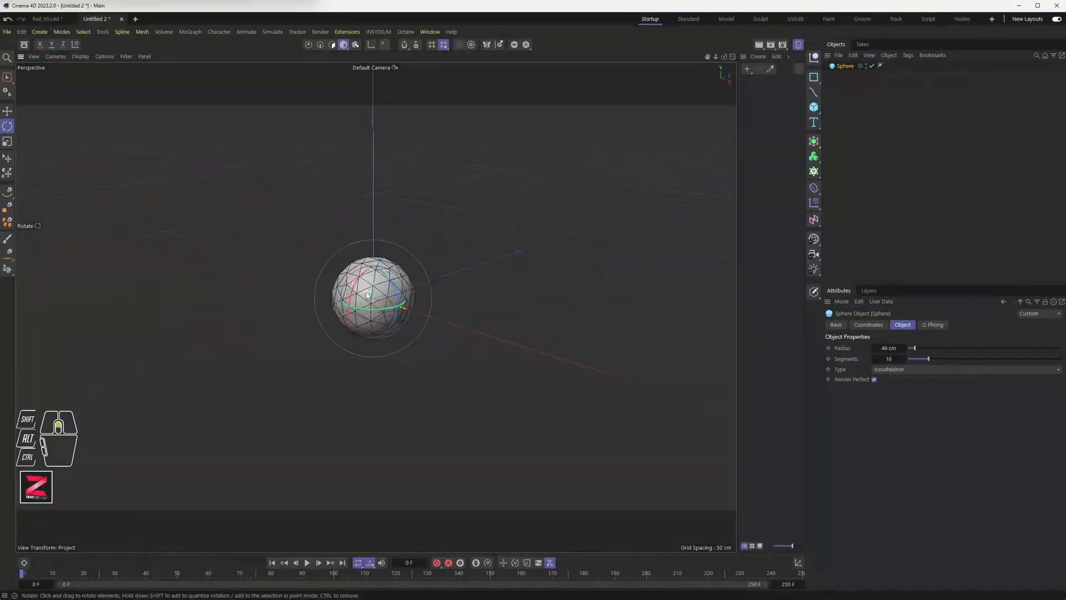
pyautogui.scroll(5, 367, 294)
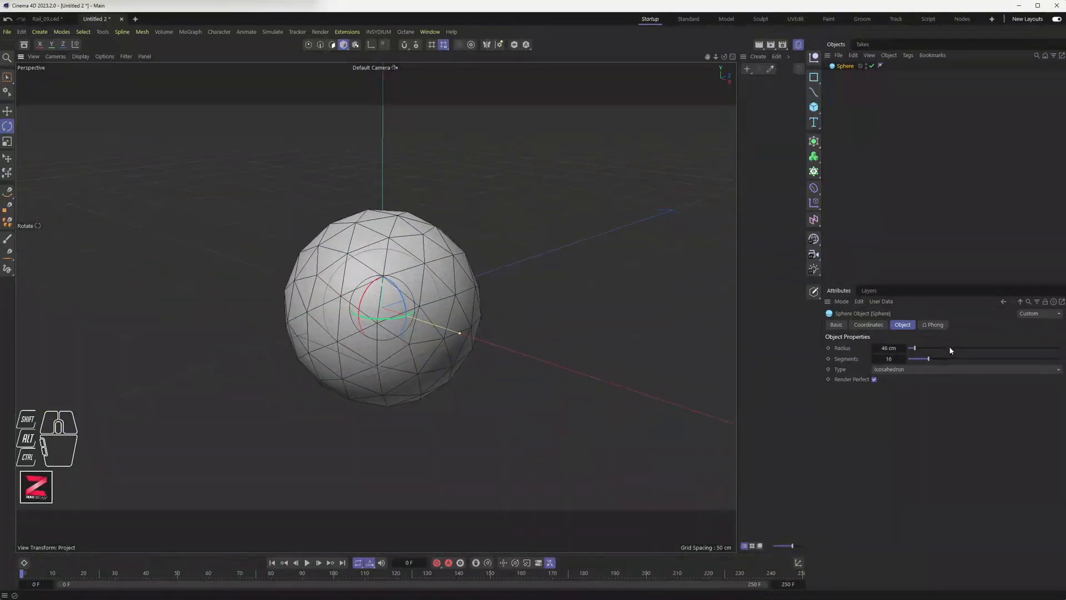
# Make the sphere an Icosahedron with 32 segments and raise it about 42 cm on Y.
pyautogui.click(892, 369)
pyautogui.click(899, 373)
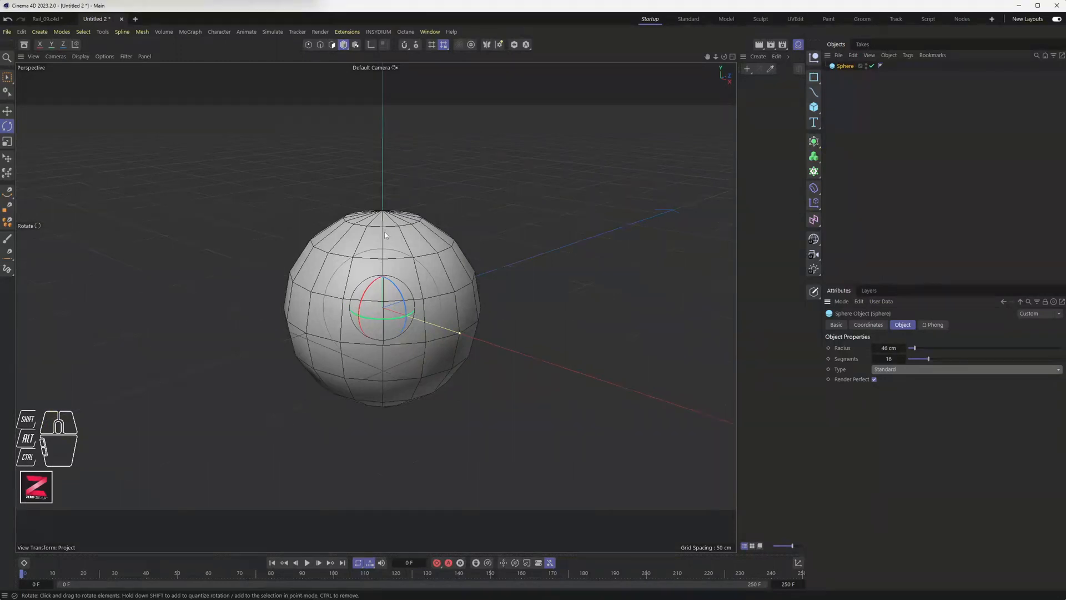
pyautogui.keyDown('alt'); pyautogui.moveTo(379, 230); pyautogui.dragTo(377, 198); pyautogui.keyUp('alt')
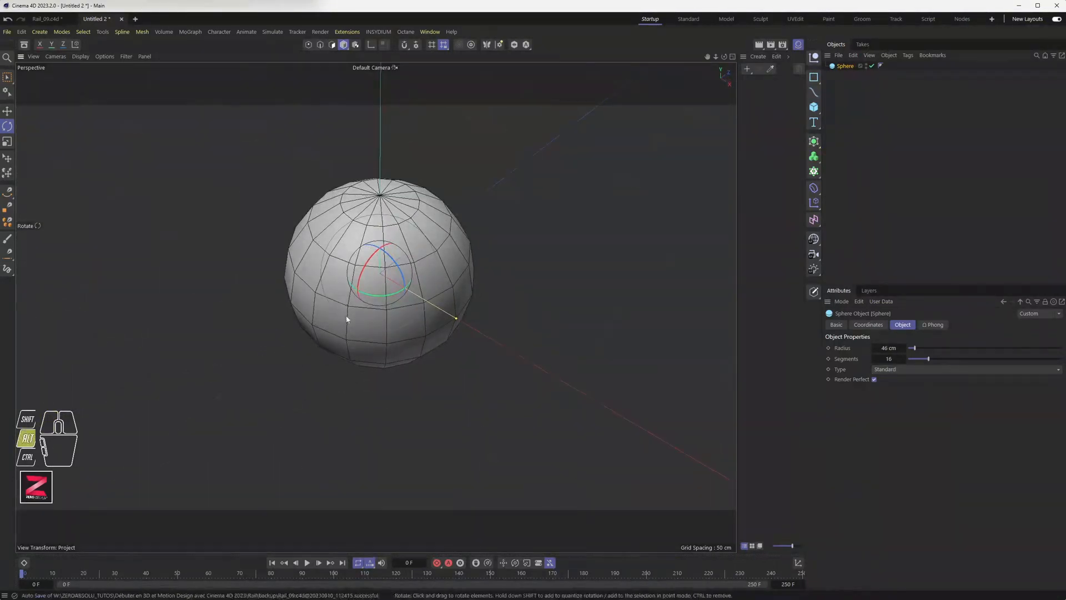
pyautogui.keyDown('alt'); pyautogui.moveTo(349, 305); pyautogui.dragTo(393, 364); pyautogui.keyUp('alt')
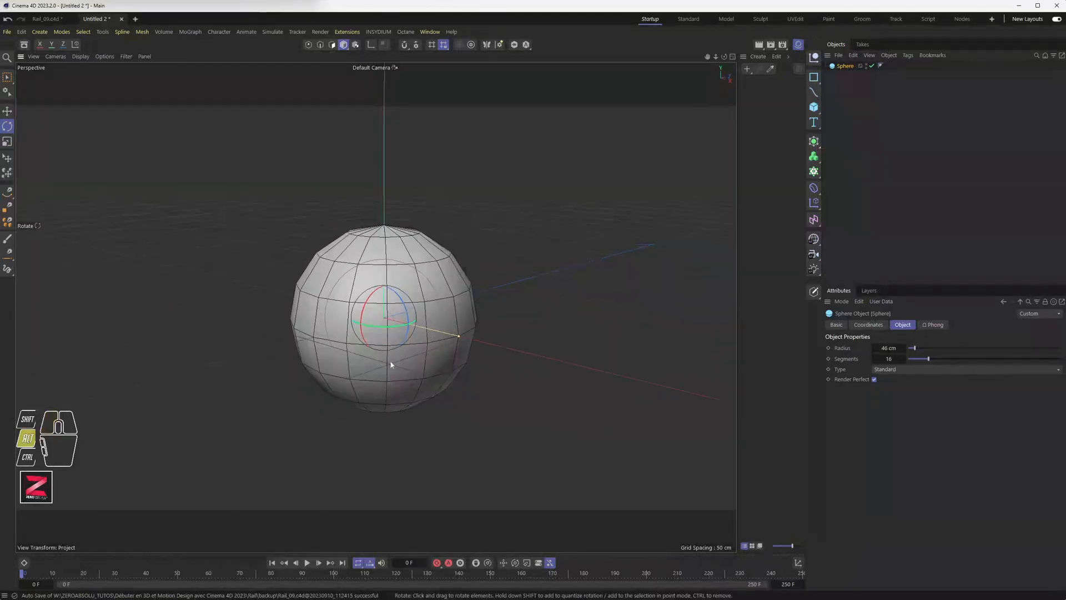
pyautogui.click(902, 370)
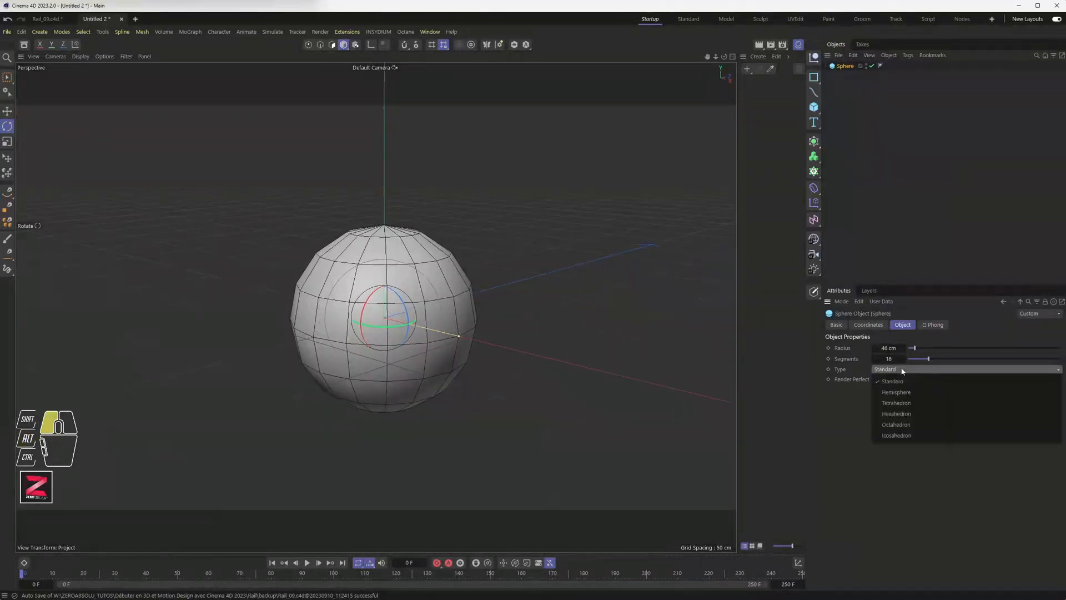
pyautogui.click(914, 435)
pyautogui.keyDown('alt'); pyautogui.moveTo(386, 300); pyautogui.dragTo(451, 312); pyautogui.keyUp('alt')
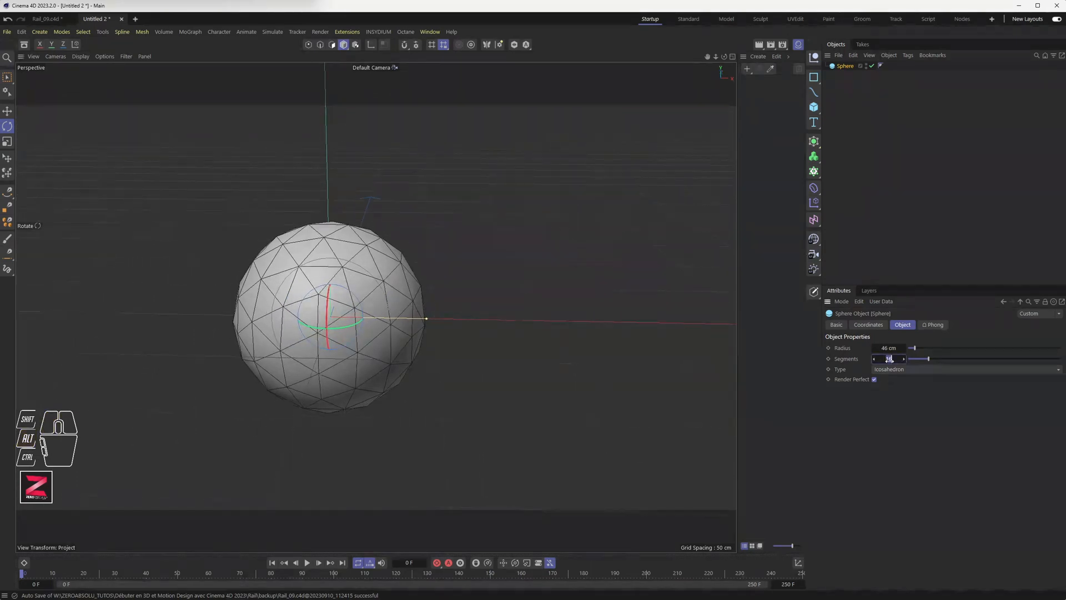
pyautogui.moveTo(890, 360); pyautogui.dragTo(890, 358)
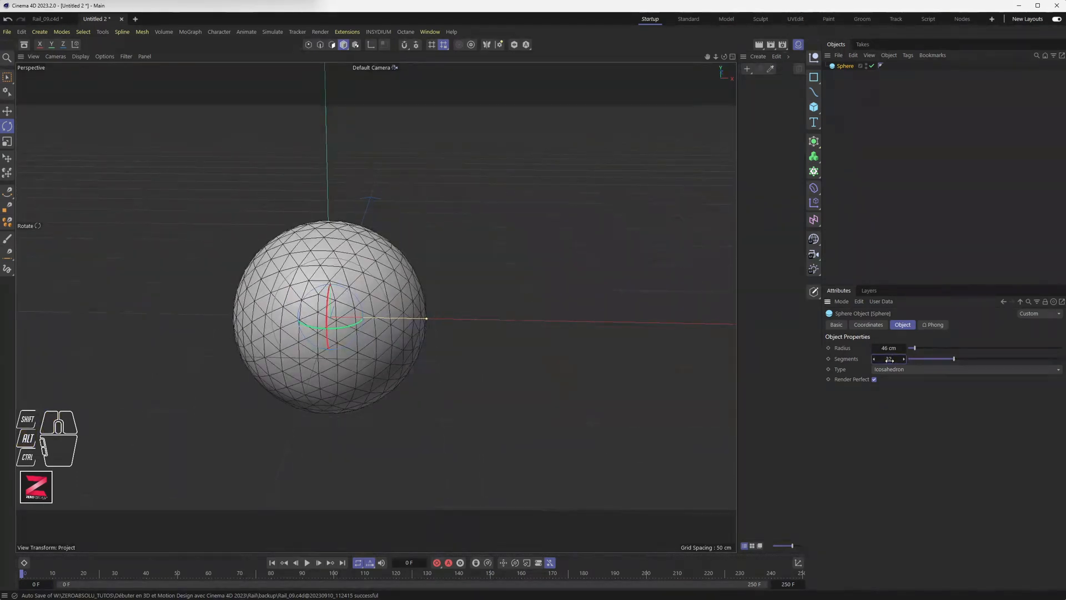
pyautogui.keyDown('alt'); pyautogui.moveTo(354, 312); pyautogui.dragTo(331, 288); pyautogui.keyUp('alt')
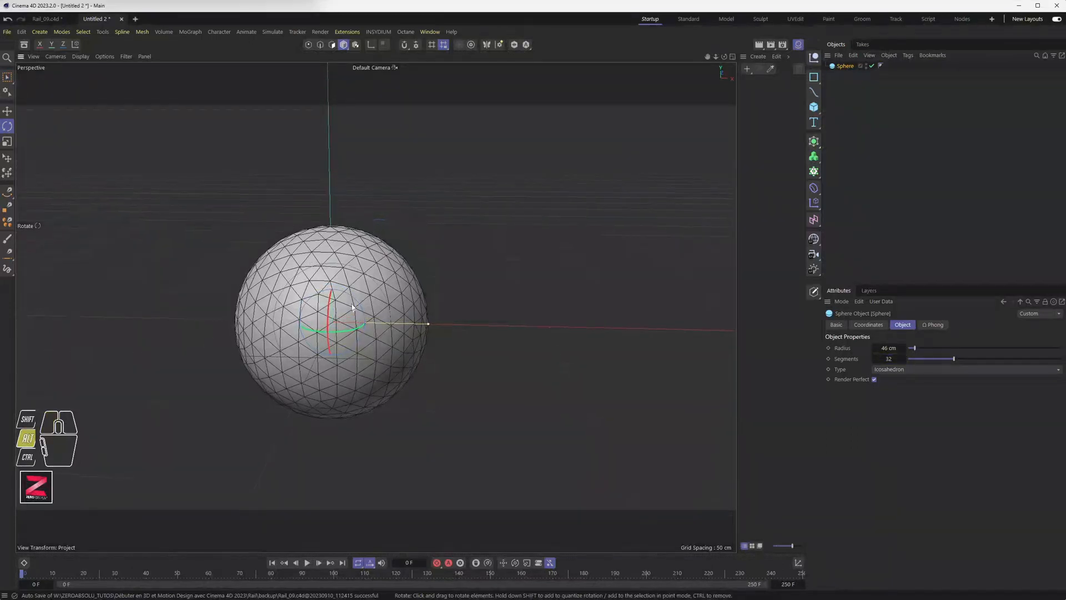
pyautogui.press('e')
pyautogui.moveTo(333, 284); pyautogui.dragTo(335, 205)
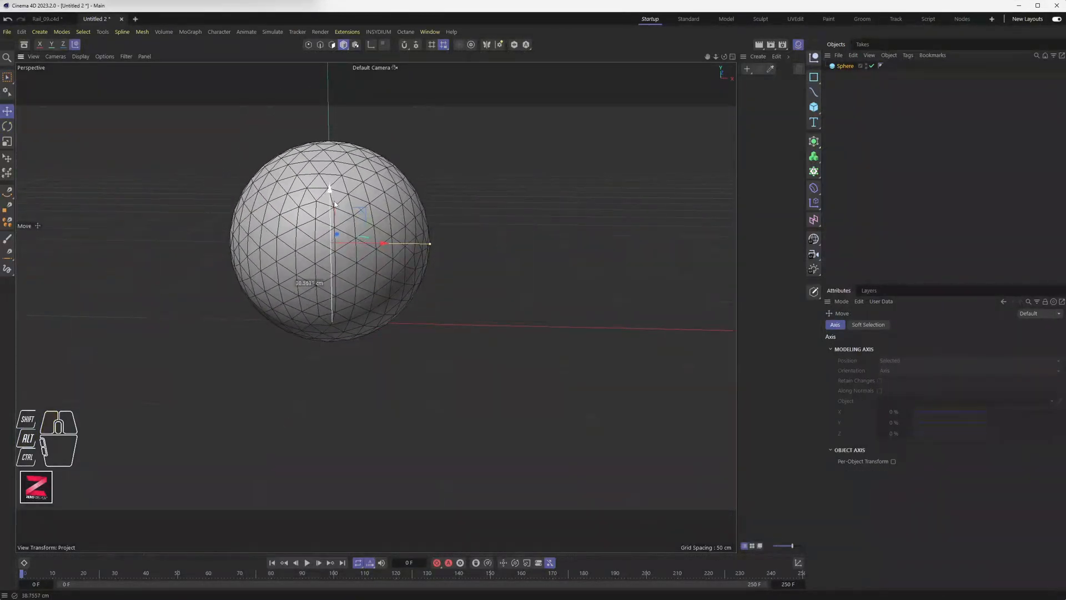
# Frame the scene in a maximized Top view, deselect the sphere and pick the Spline Pen.
pyautogui.keyDown('alt'); pyautogui.moveTo(335, 281); pyautogui.dragTo(398, 272); pyautogui.keyUp('alt')
pyautogui.middleClick(398, 272)
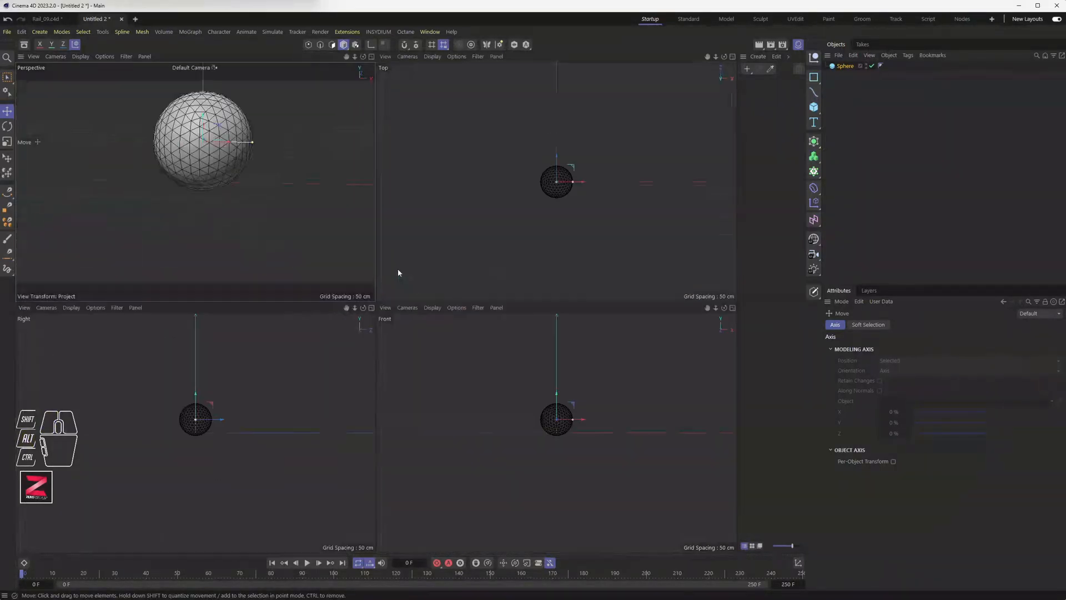
pyautogui.scroll(-6, 522, 236)
pyautogui.keyDown('alt'); pyautogui.moveTo(519, 251); pyautogui.dragTo(528, 207, button='middle'); pyautogui.keyUp('alt')
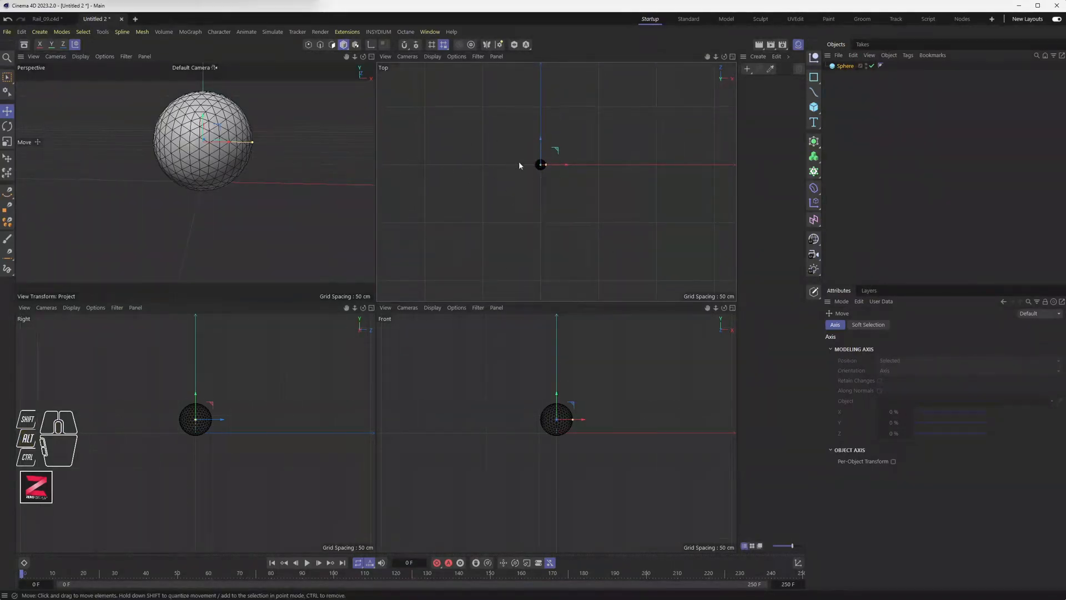
pyautogui.middleClick(536, 198)
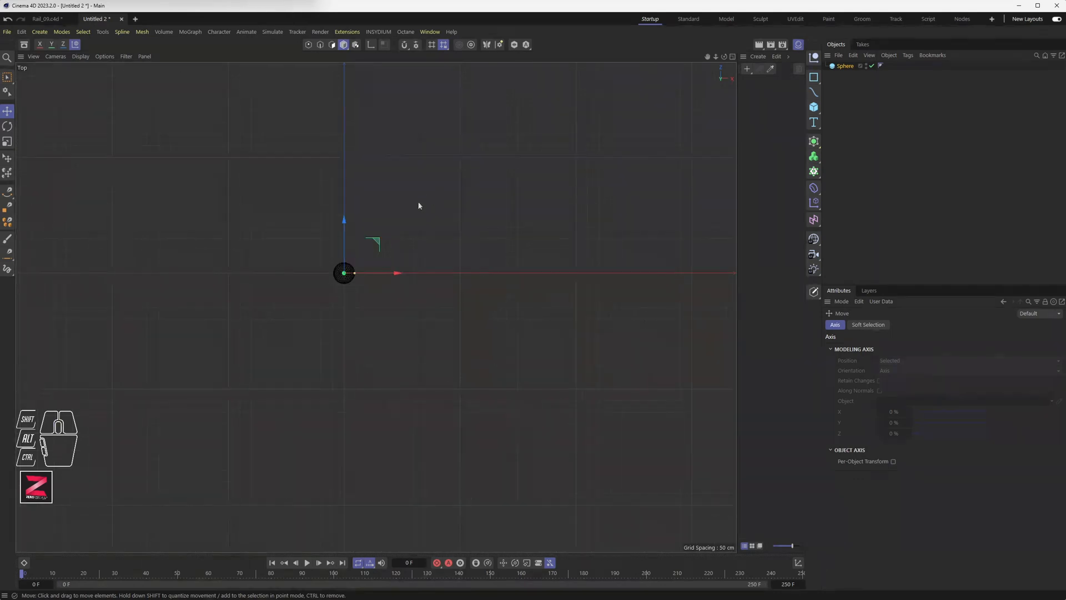
pyautogui.keyDown('alt'); pyautogui.moveTo(419, 214); pyautogui.dragTo(485, 252, button='middle'); pyautogui.keyUp('alt')
pyautogui.scroll(-5, 481, 254)
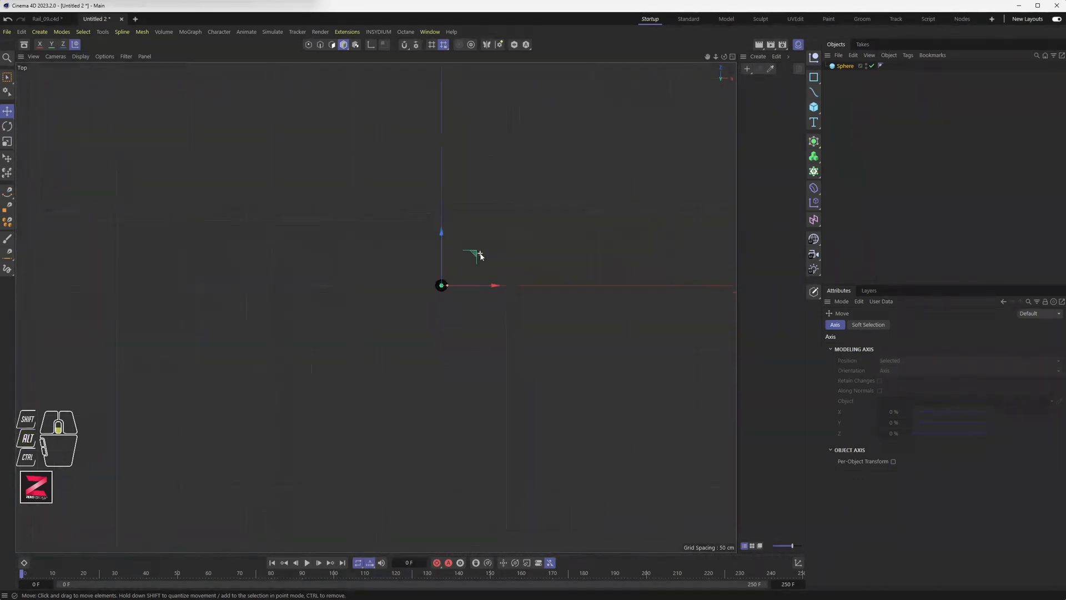
pyautogui.keyDown('alt'); pyautogui.moveTo(552, 287); pyautogui.dragTo(512, 262, button='middle'); pyautogui.keyUp('alt')
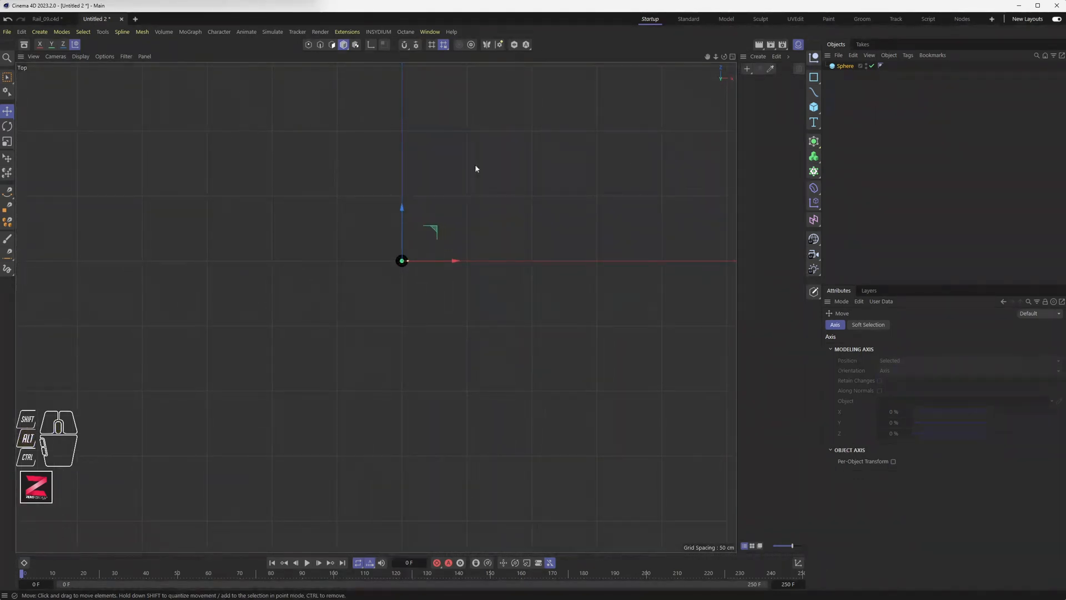
pyautogui.click(854, 170)
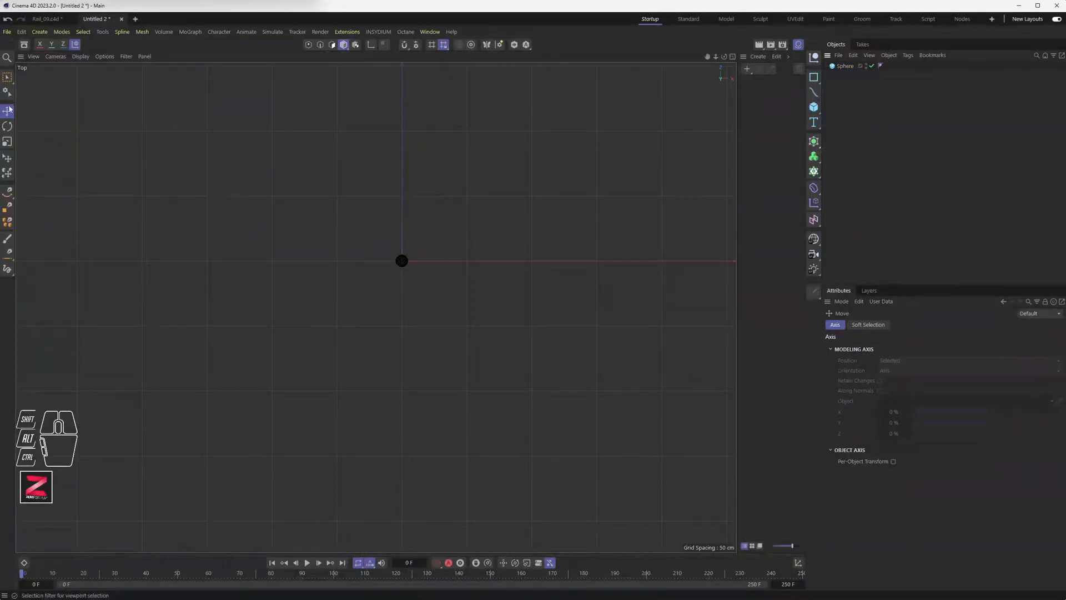
pyautogui.click(8, 192)
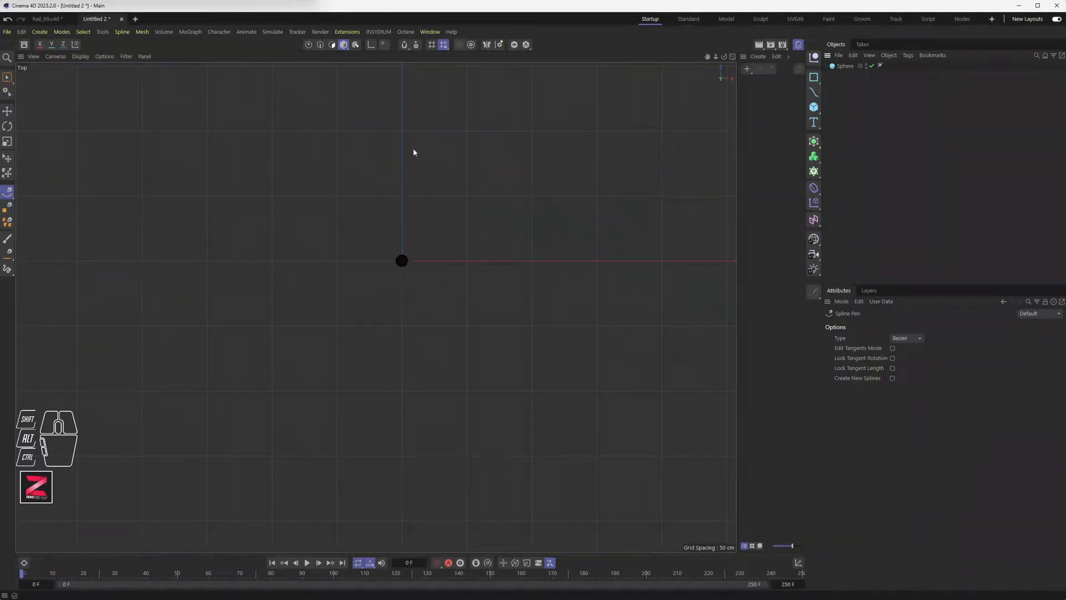
# Enable snapping with Point snapping off and Grid snapping on.
pyautogui.click(405, 46)
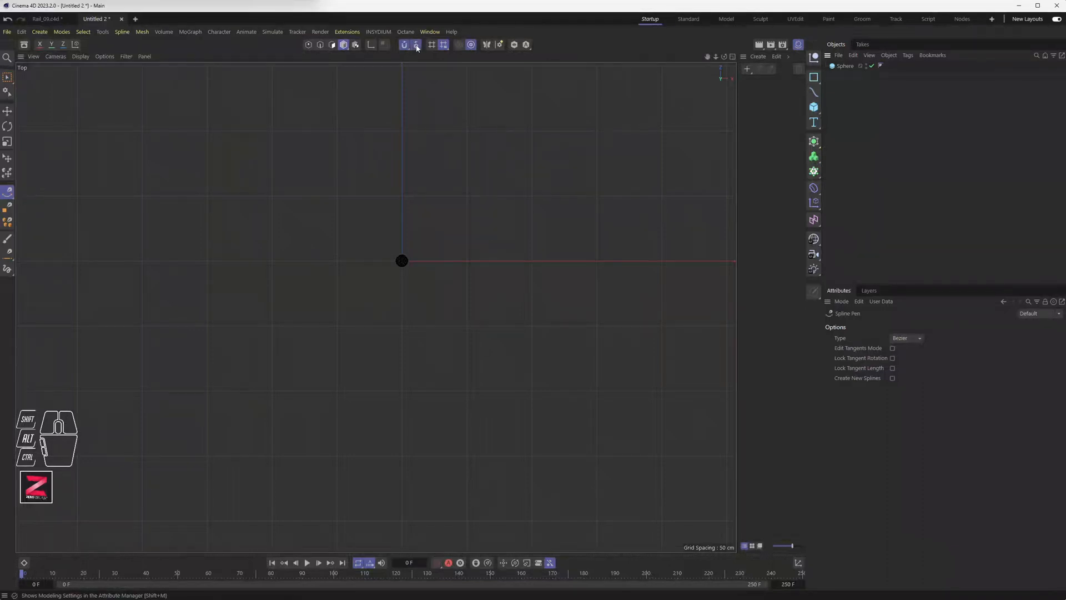
pyautogui.click(417, 46)
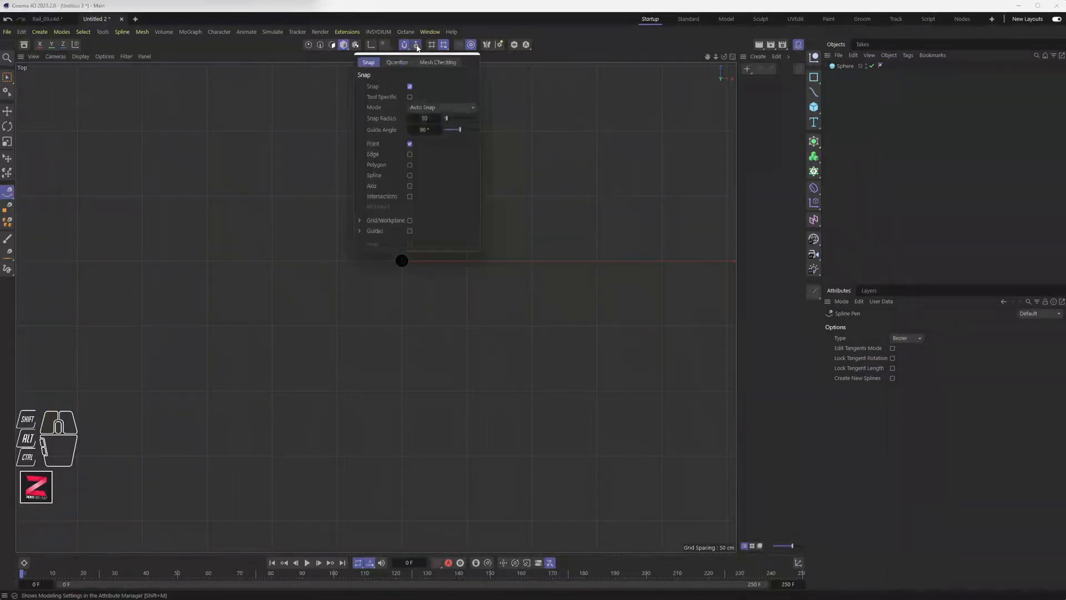
pyautogui.click(411, 87)
pyautogui.click(411, 88)
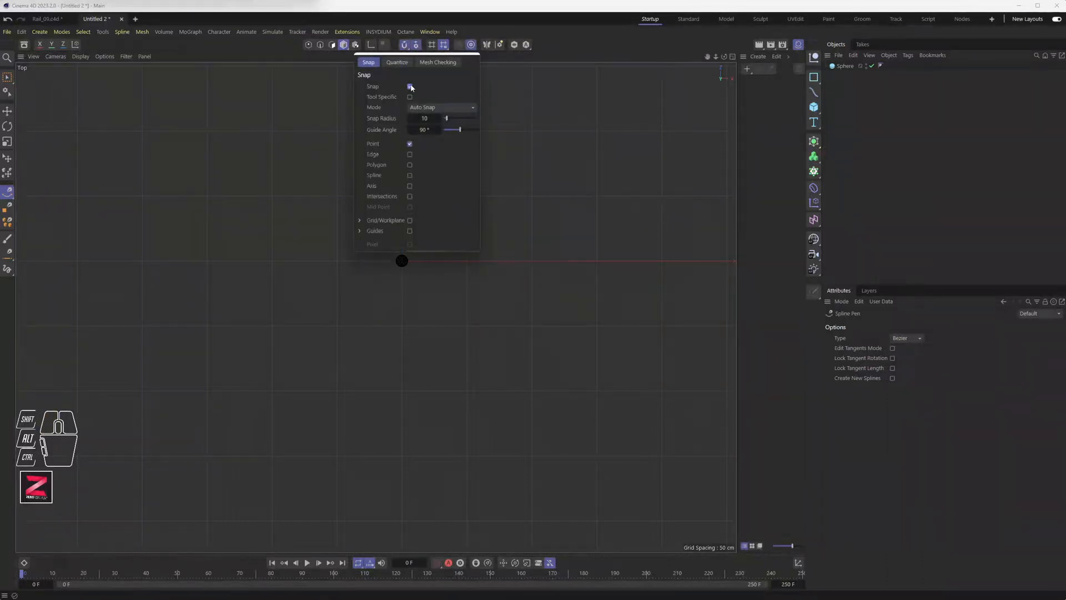
pyautogui.click(410, 144)
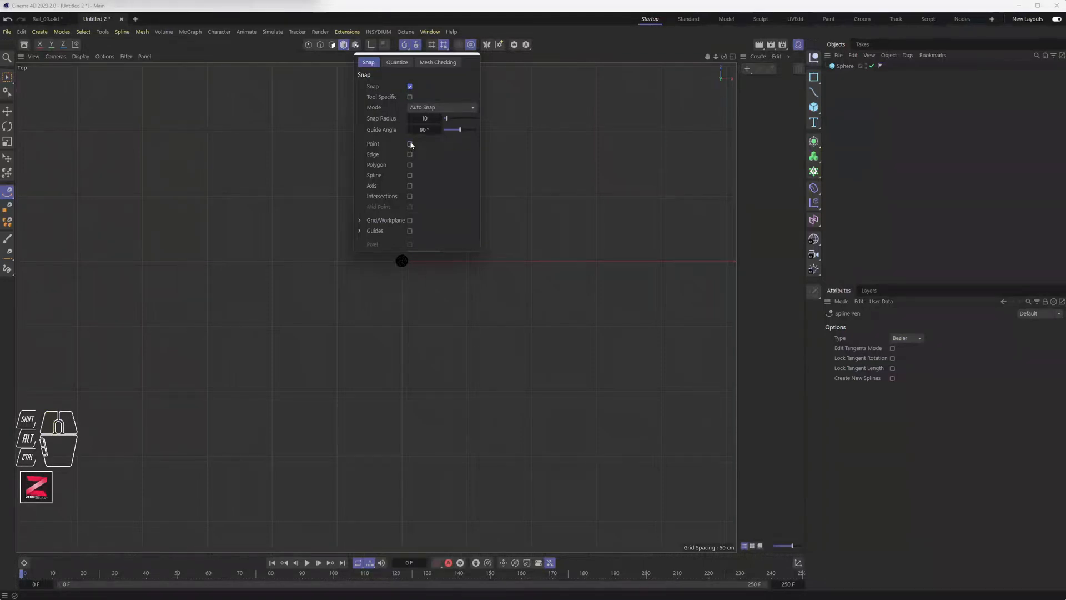
pyautogui.click(409, 221)
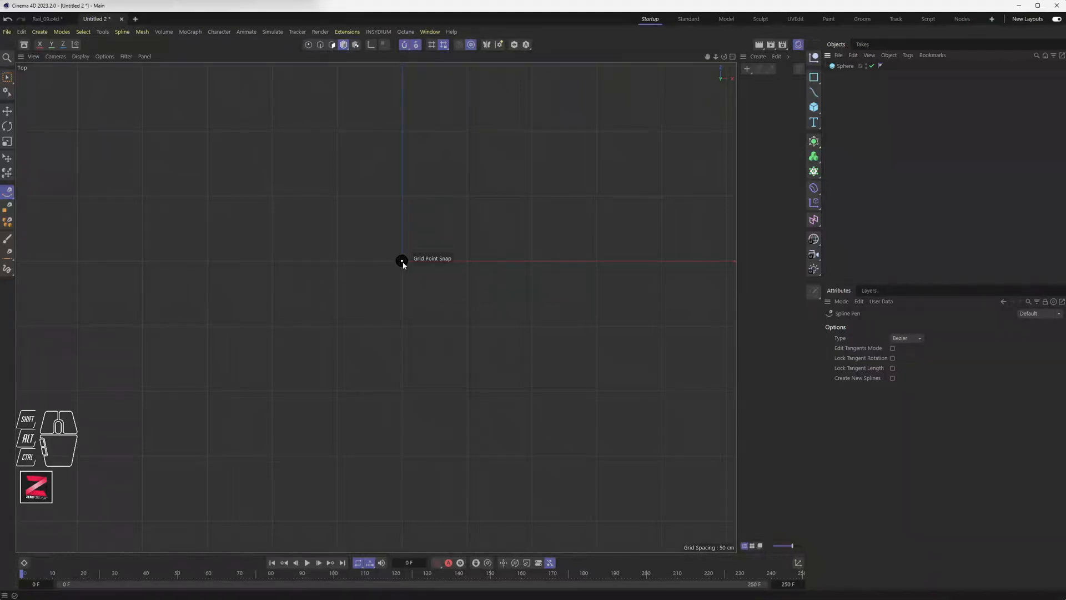
# Start the Bezier spline at the sphere and add points around the right bend and bottom loop.
pyautogui.moveTo(403, 265); pyautogui.dragTo(402, 280)
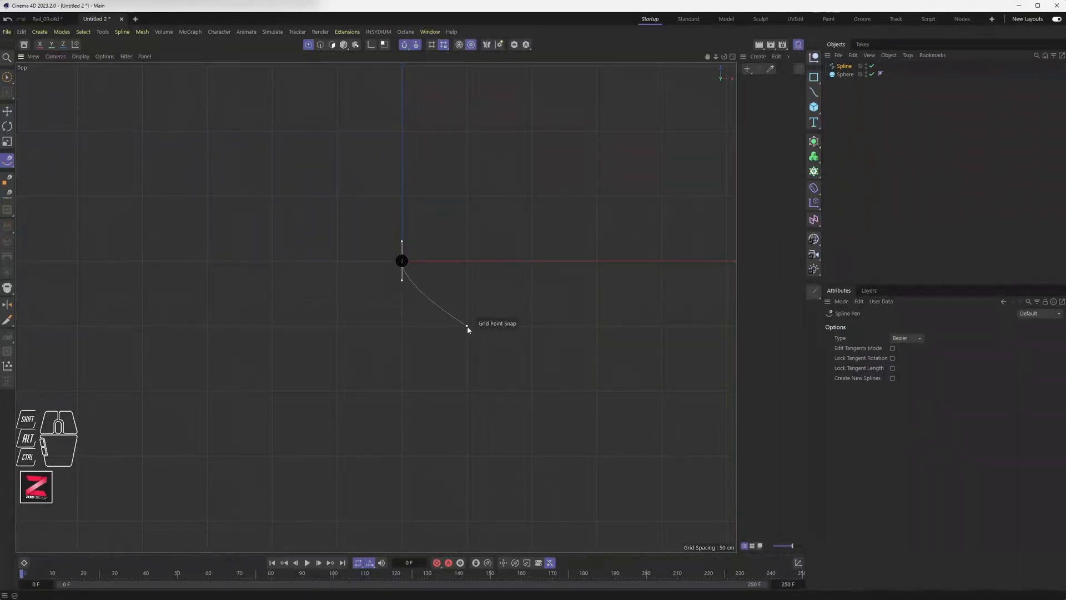
pyautogui.moveTo(467, 326); pyautogui.dragTo(489, 328)
pyautogui.moveTo(597, 331); pyautogui.dragTo(627, 332)
pyautogui.moveTo(662, 391); pyautogui.dragTo(664, 422)
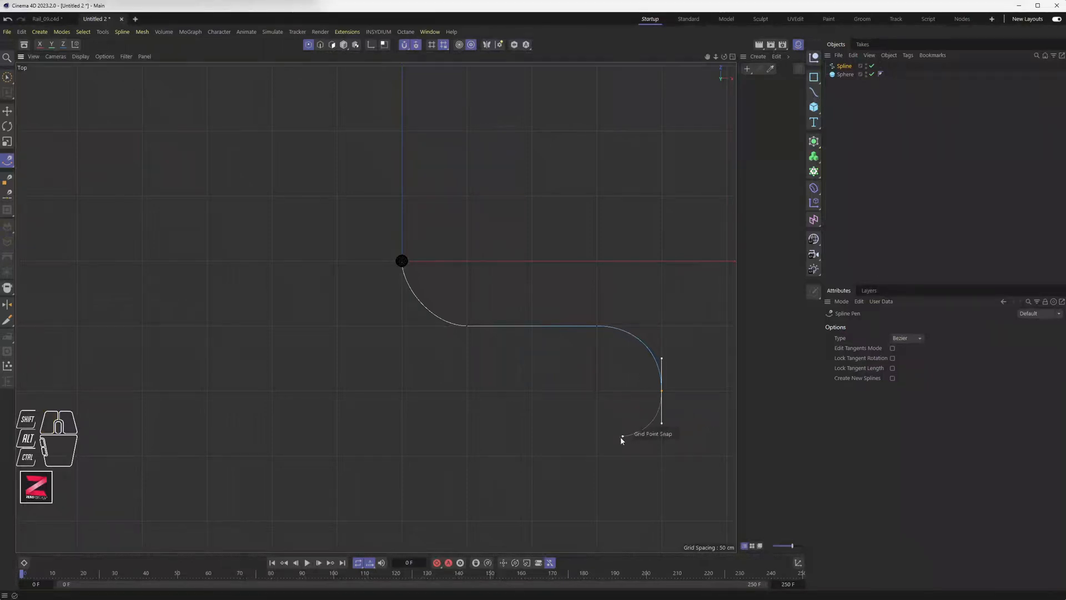
pyautogui.moveTo(596, 456); pyautogui.dragTo(479, 455)
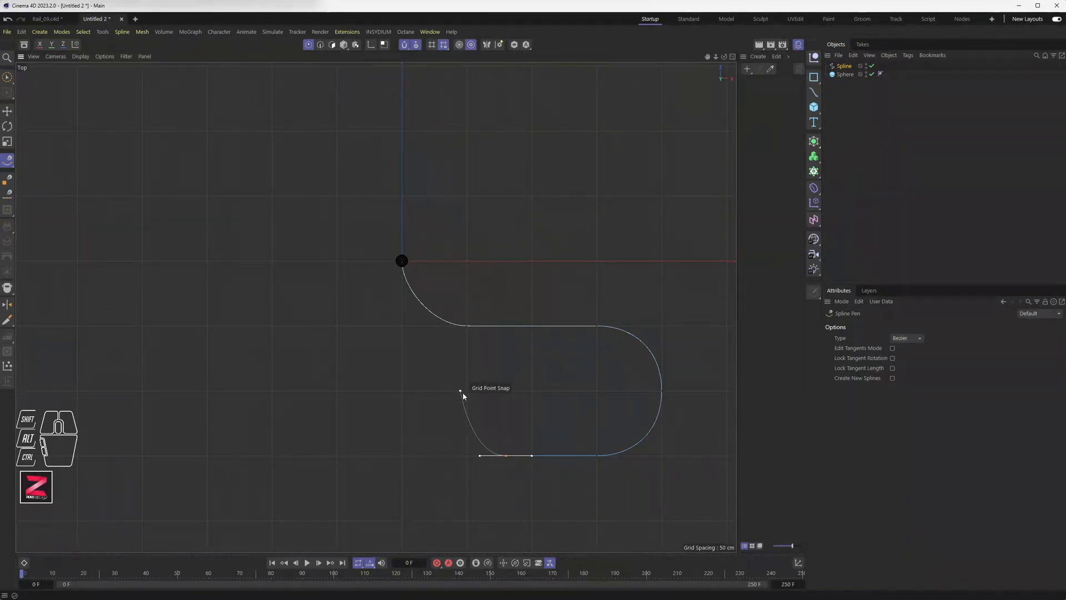
pyautogui.moveTo(466, 391); pyautogui.dragTo(467, 369)
pyautogui.click(505, 456)
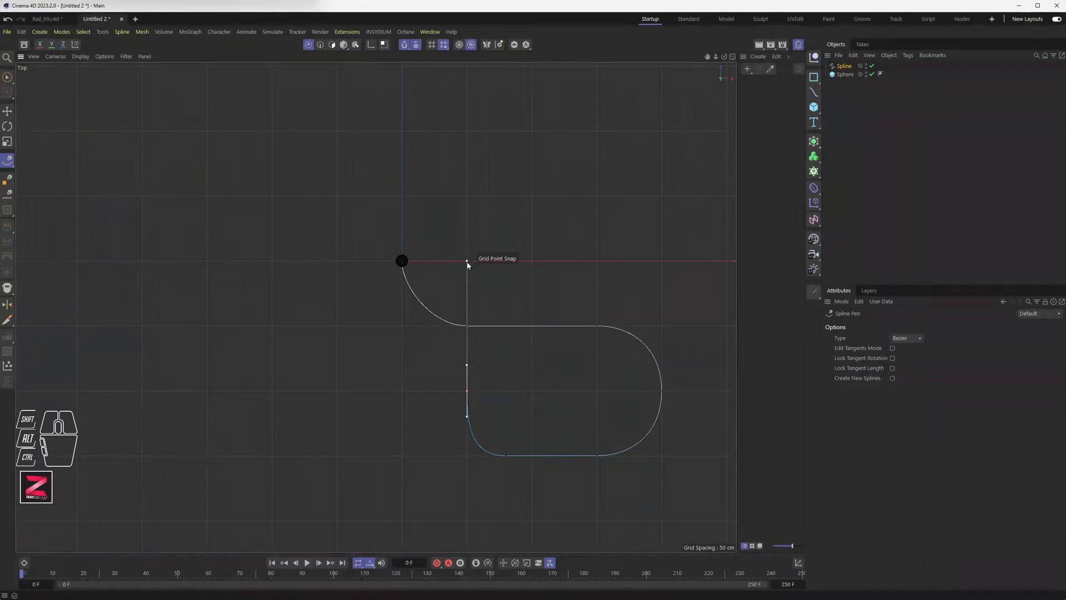
# Continue the spline up the left side, across the top and back down toward the start.
pyautogui.moveTo(466, 260); pyautogui.dragTo(466, 235)
pyautogui.moveTo(531, 196); pyautogui.dragTo(564, 195)
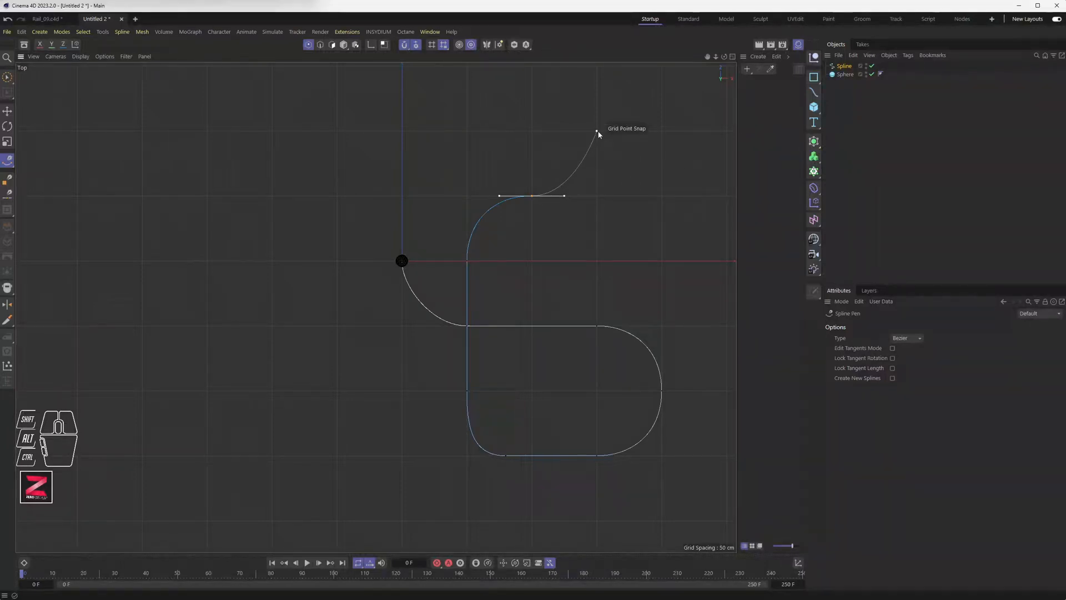
pyautogui.moveTo(597, 132); pyautogui.dragTo(598, 105)
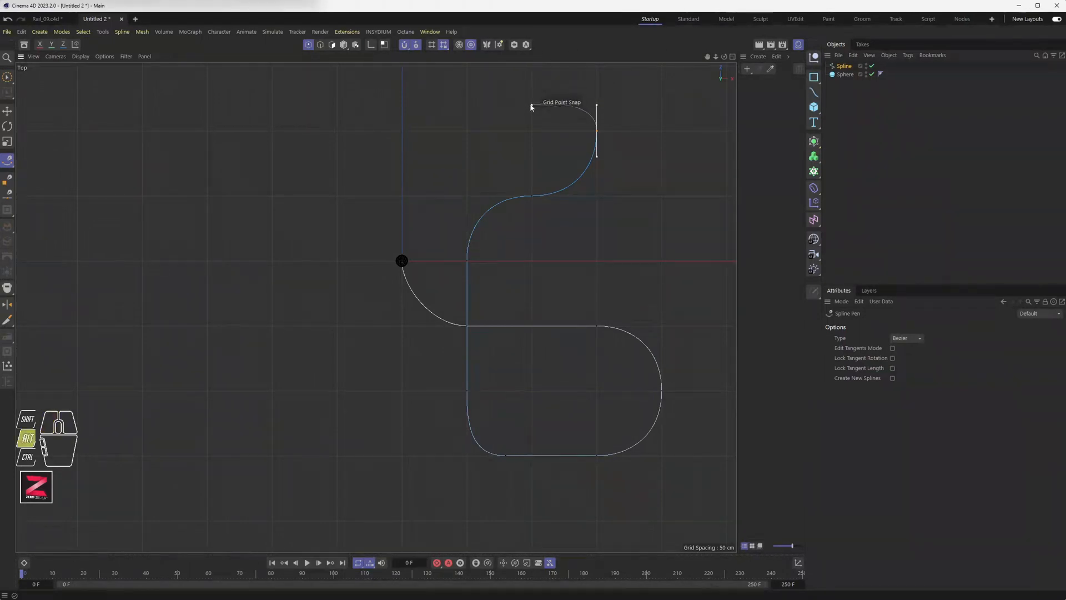
pyautogui.keyDown('alt'); pyautogui.moveTo(530, 106); pyautogui.dragTo(416, 162, button='middle'); pyautogui.keyUp('alt')
pyautogui.moveTo(415, 127); pyautogui.dragTo(316, 124)
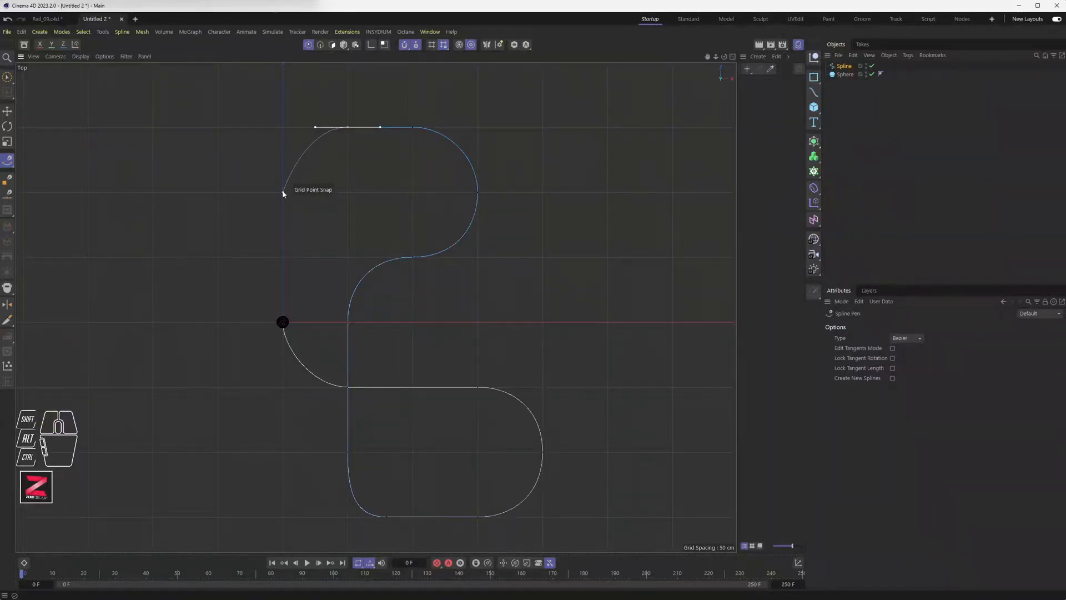
pyautogui.moveTo(282, 192); pyautogui.dragTo(281, 222)
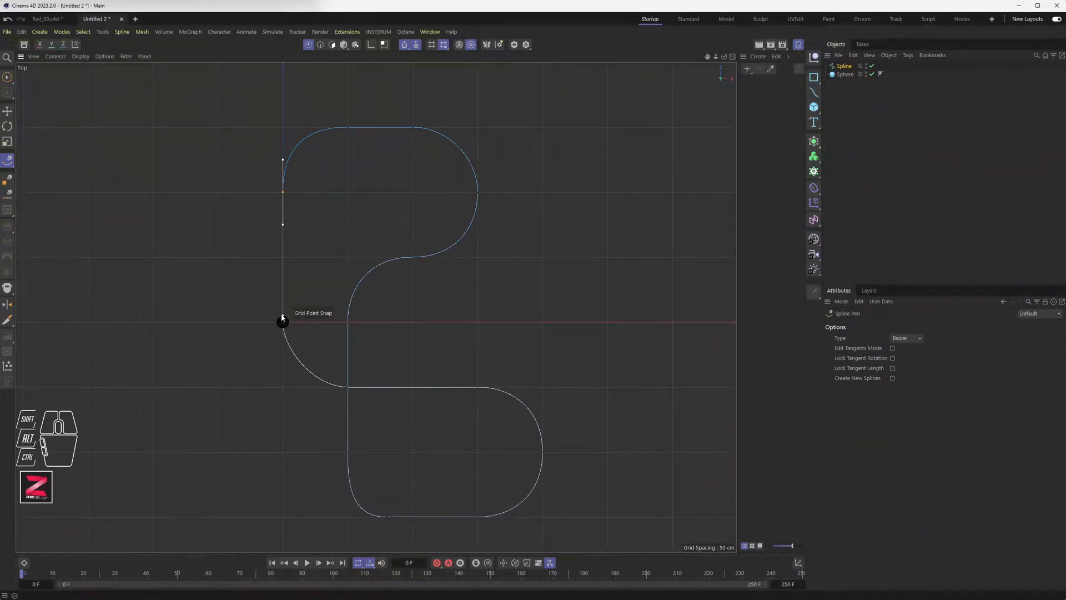
pyautogui.scroll(6, 282, 320)
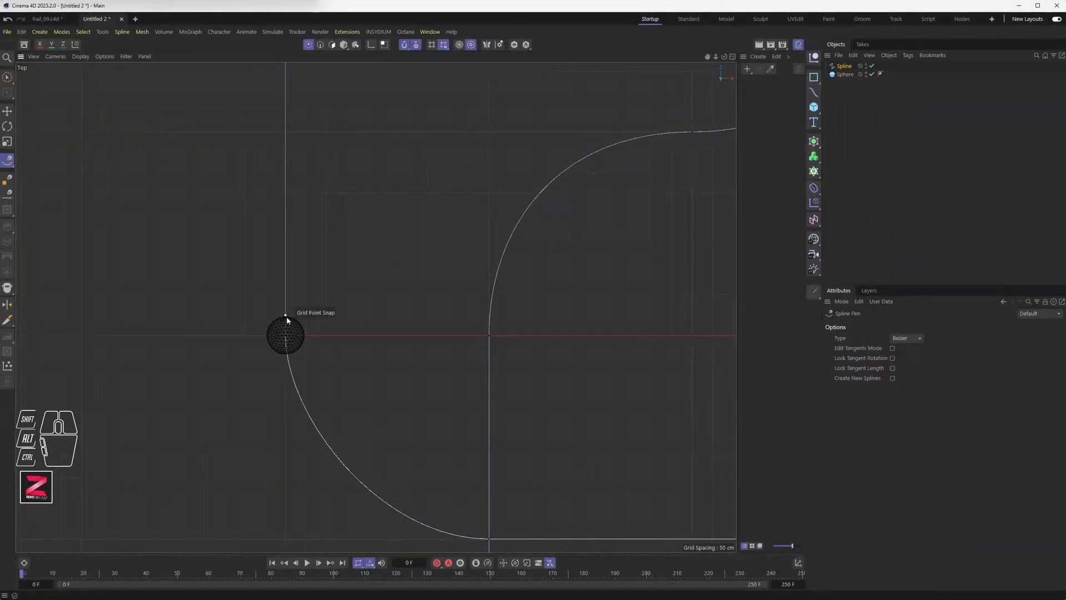
pyautogui.scroll(-6, 410, 252)
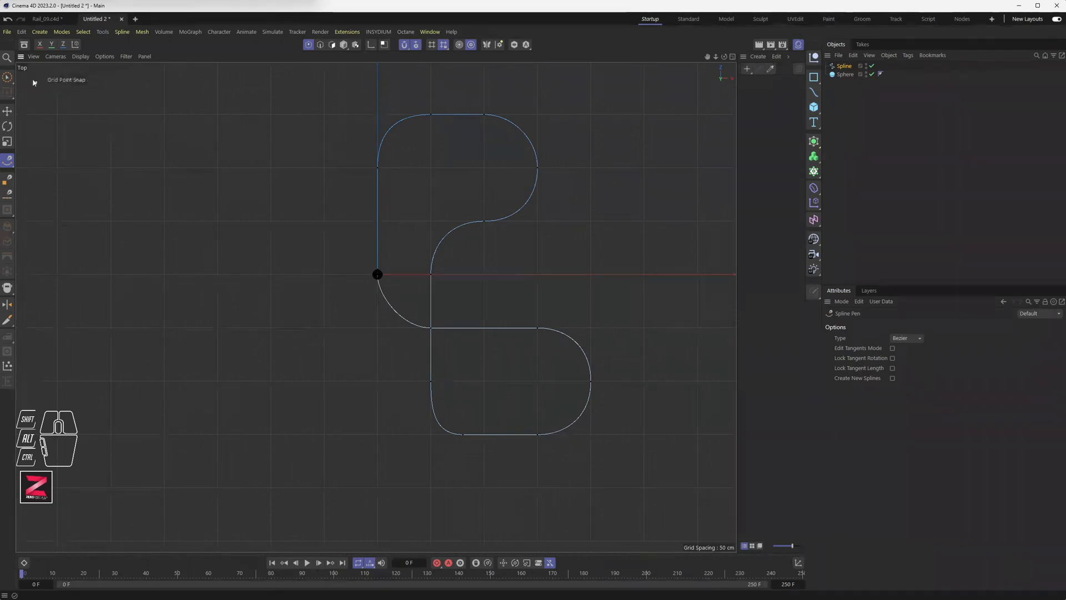
# Switch to Brush Selection and inspect the flat path in the four-view layout.
pyautogui.click(7, 79)
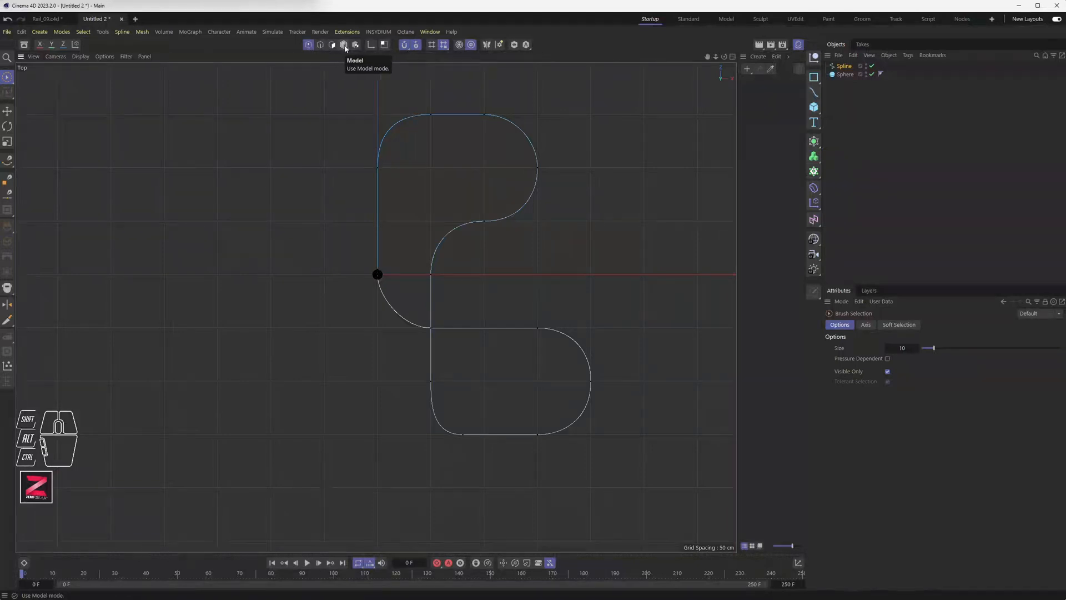
pyautogui.middleClick(412, 244)
pyautogui.scroll(-3, 304, 225)
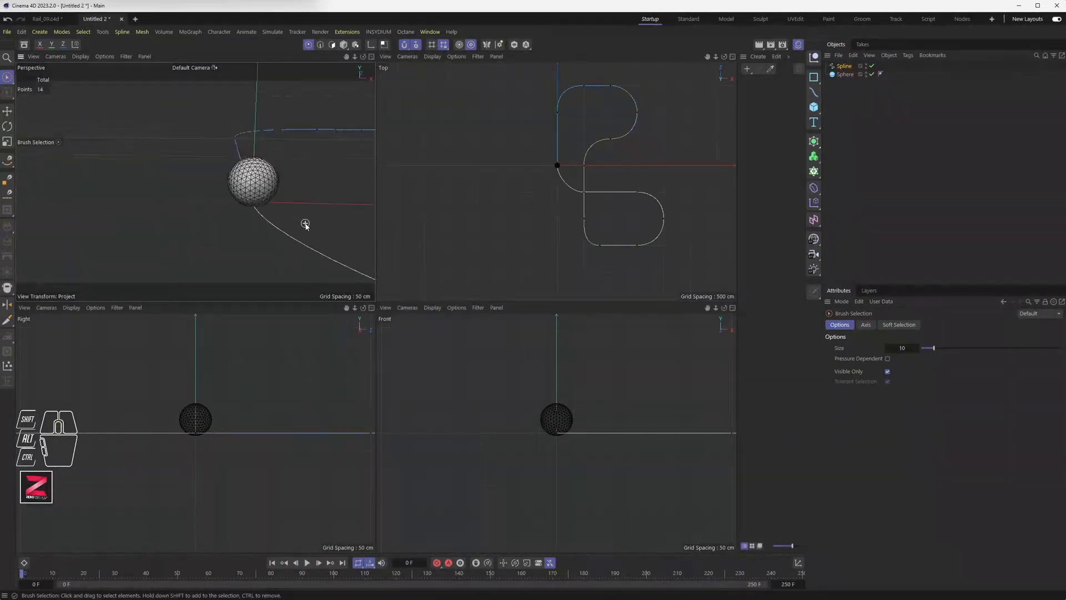
pyautogui.keyDown('alt'); pyautogui.moveTo(304, 225); pyautogui.dragTo(252, 219); pyautogui.keyUp('alt')
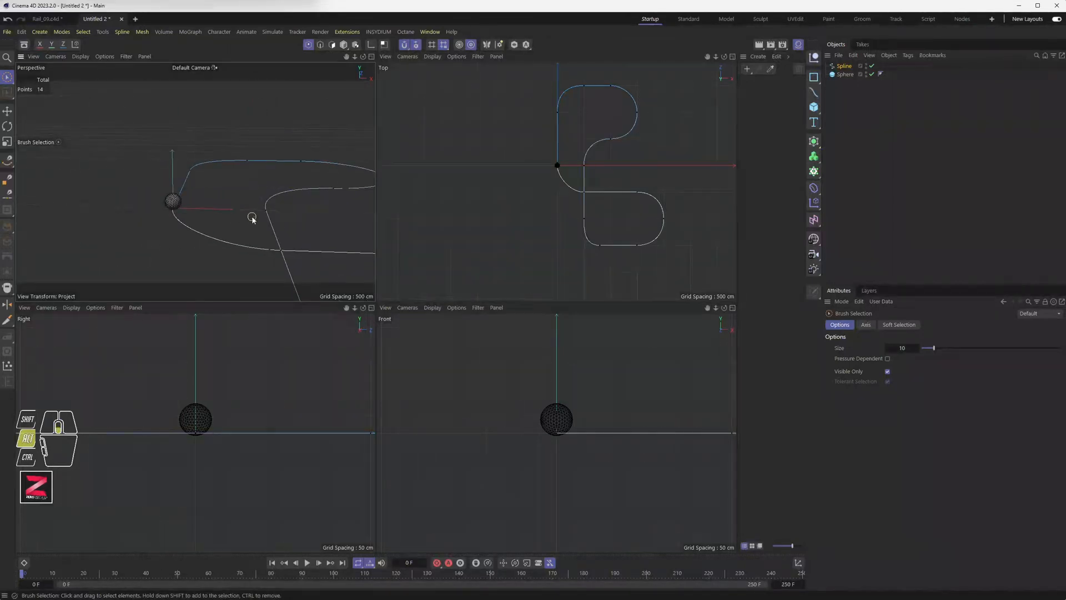
pyautogui.keyDown('alt'); pyautogui.scroll(-3, 252, 217); pyautogui.keyUp('alt')
pyautogui.middleClick(252, 217)
pyautogui.keyDown('alt'); pyautogui.moveTo(485, 309); pyautogui.dragTo(302, 228, button='middle'); pyautogui.keyUp('alt')
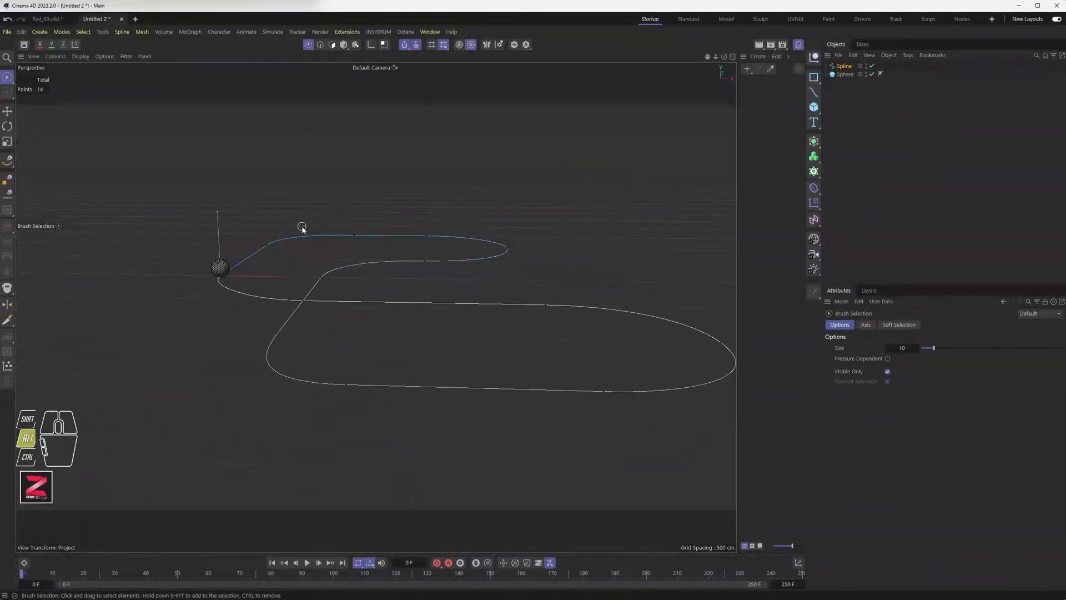
pyautogui.middleClick(327, 243)
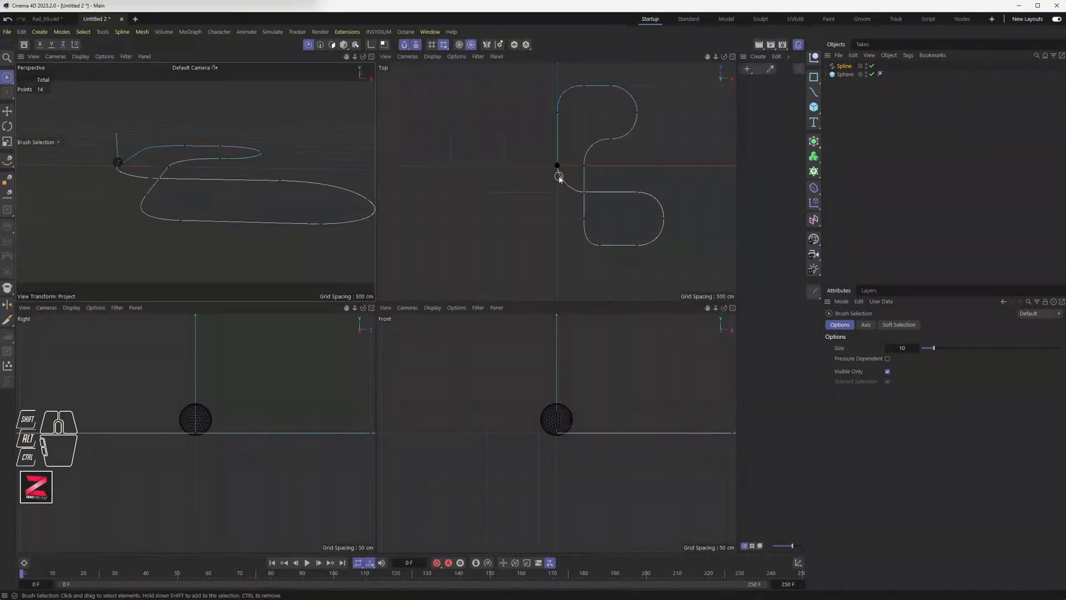
pyautogui.scroll(10, 559, 178)
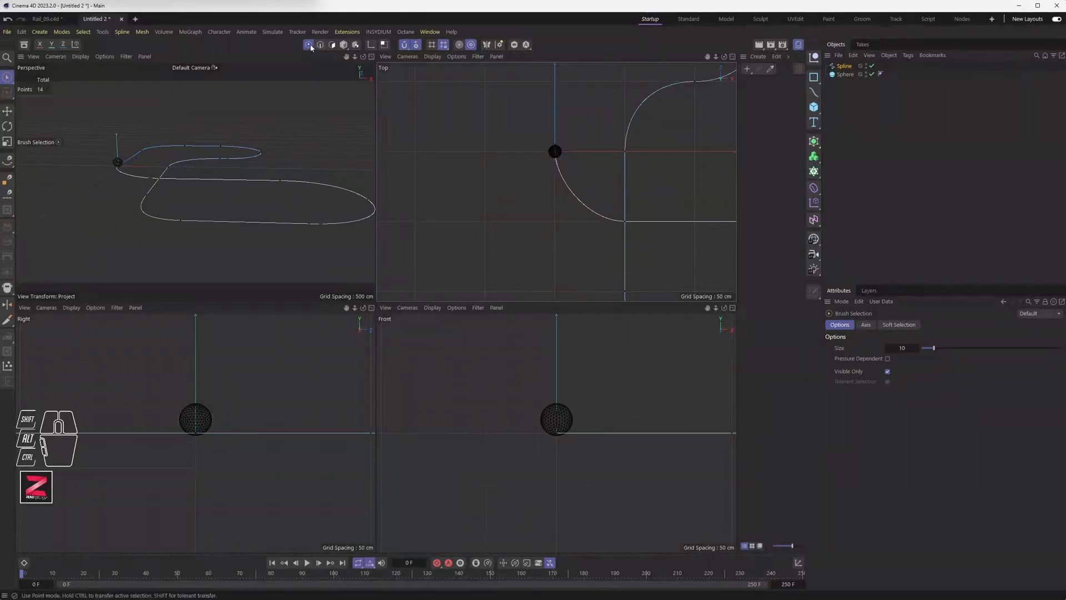
# Select the Spline object's start point and maximize the Front view.
pyautogui.click(843, 67)
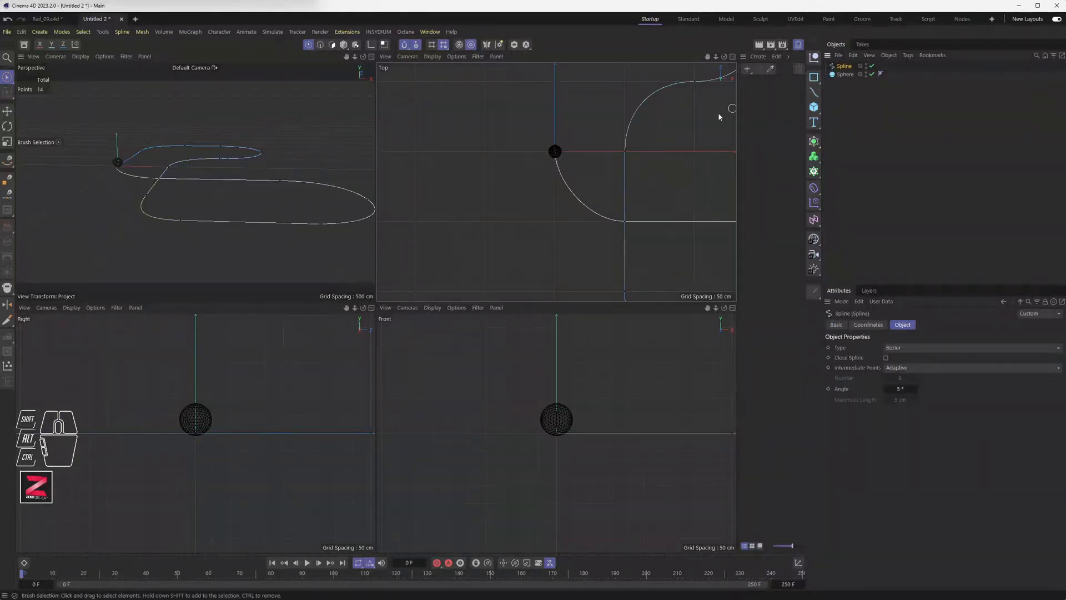
pyautogui.click(555, 151)
pyautogui.keyDown('alt'); pyautogui.moveTo(524, 388); pyautogui.dragTo(493, 404, button='middle'); pyautogui.keyUp('alt')
pyautogui.middleClick(492, 402)
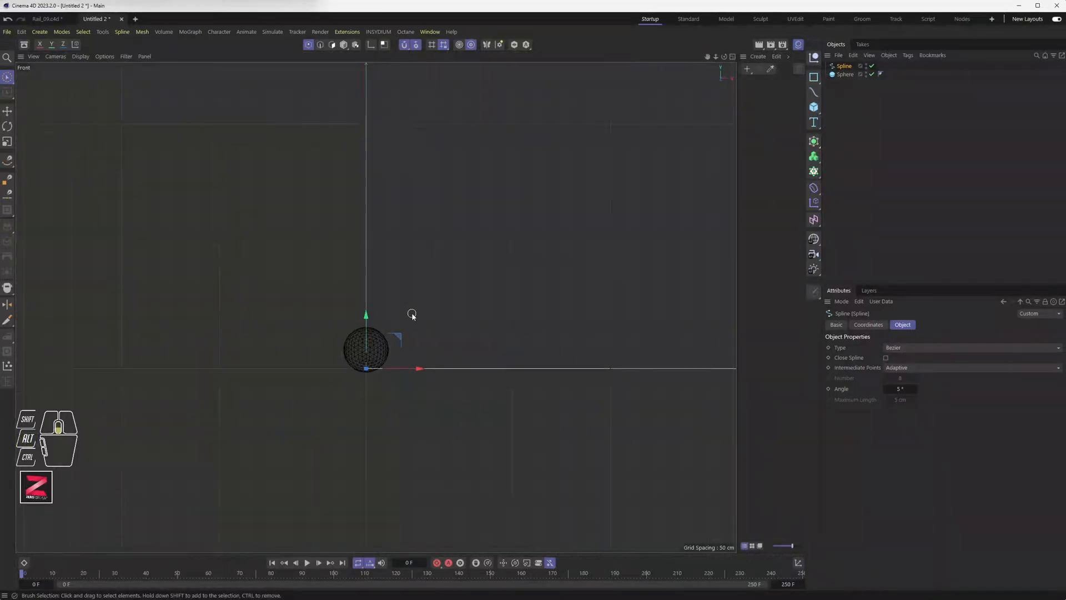
# Lift the spline's start point to 1500 cm on Y, then return to four views.
pyautogui.scroll(-5, 412, 314)
pyautogui.keyDown('alt'); pyautogui.moveTo(441, 281); pyautogui.dragTo(376, 380, button='middle'); pyautogui.keyUp('alt')
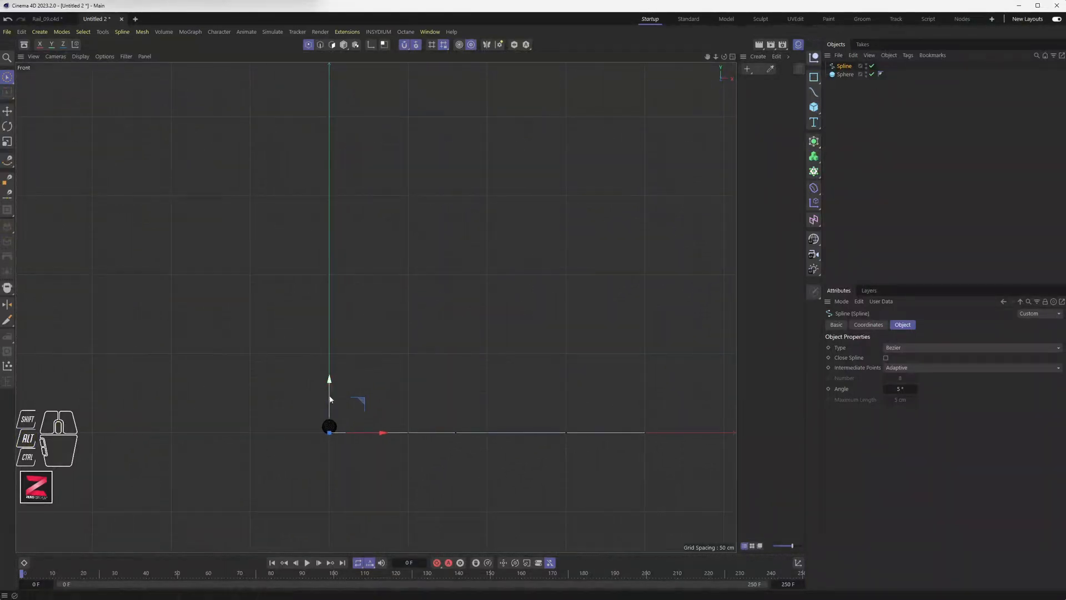
pyautogui.moveTo(330, 399); pyautogui.dragTo(364, 166)
pyautogui.hotkey('ctrl', 'z')
pyautogui.hotkey('ctrl', 'z')
pyautogui.moveTo(330, 395); pyautogui.dragTo(333, 359)
pyautogui.hotkey('ctrl', 'z')
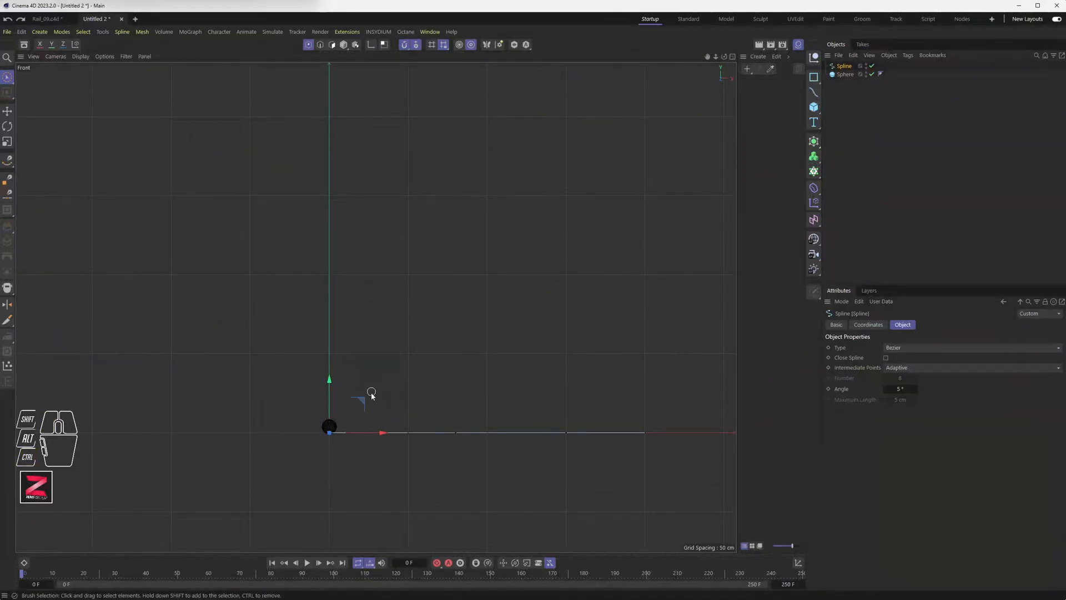
pyautogui.moveTo(359, 397); pyautogui.dragTo(362, 163)
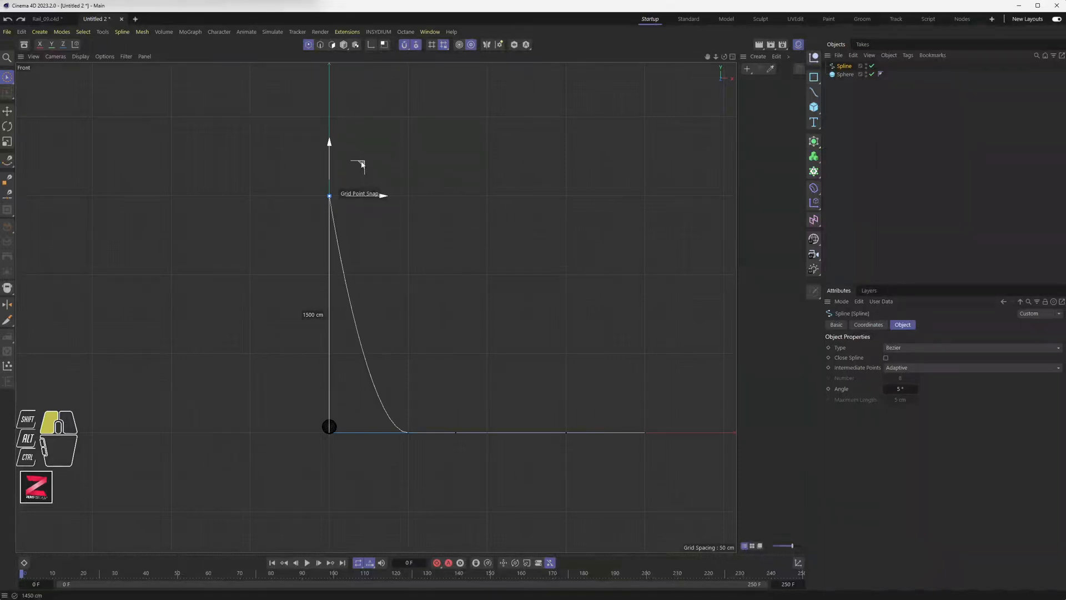
pyautogui.moveTo(362, 163); pyautogui.dragTo(361, 163)
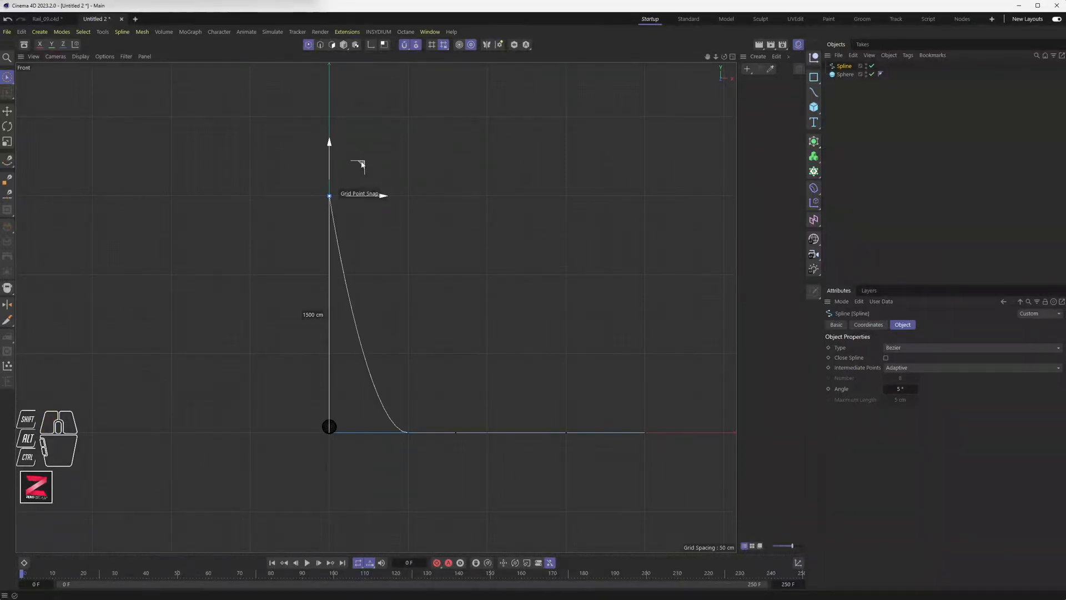
pyautogui.middleClick(411, 425)
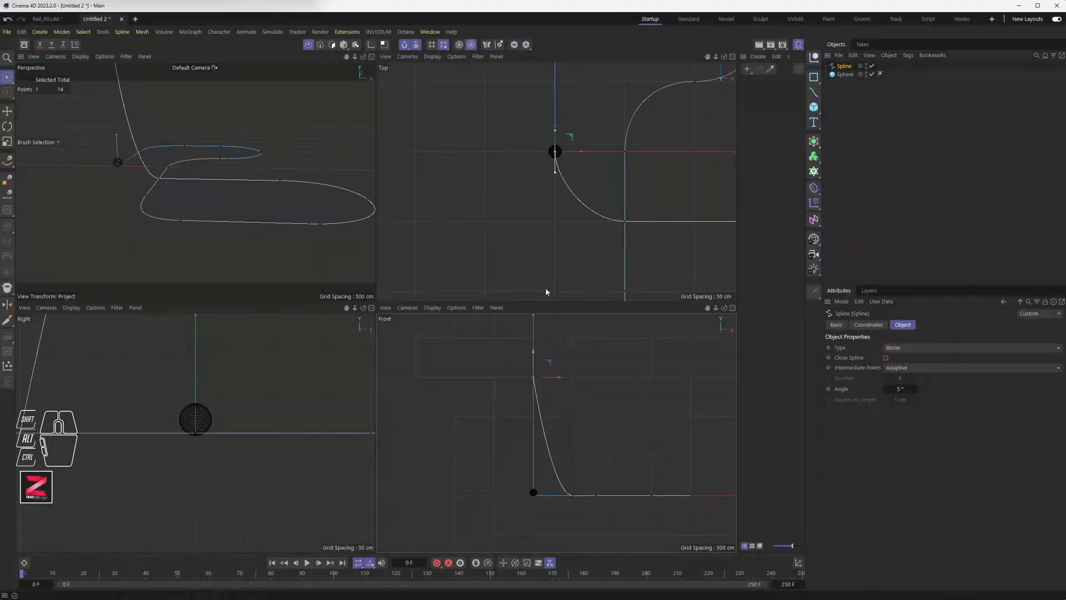
# Lift the point at the bottom of the first curve and its neighbouring points upward.
pyautogui.click(625, 222)
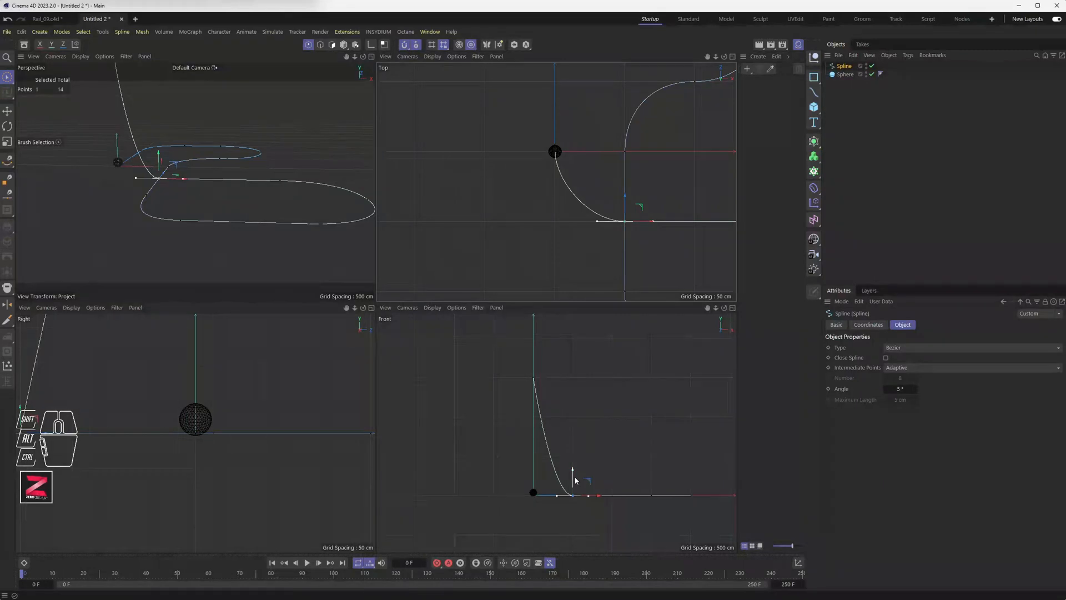
pyautogui.moveTo(573, 479); pyautogui.dragTo(586, 404)
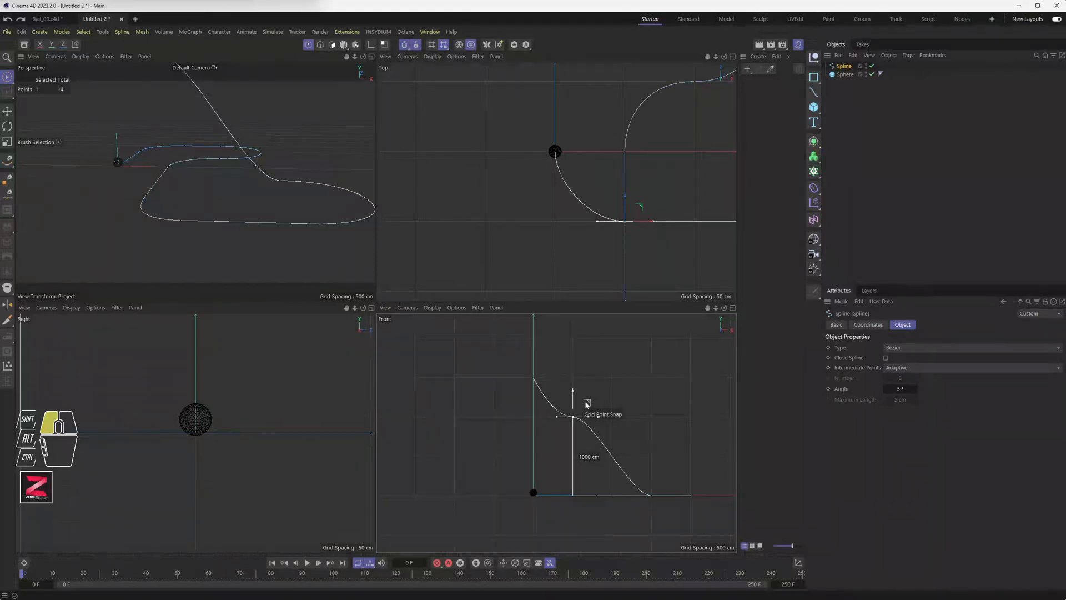
pyautogui.keyDown('alt'); pyautogui.moveTo(582, 447); pyautogui.dragTo(484, 445, button='middle'); pyautogui.keyUp('alt')
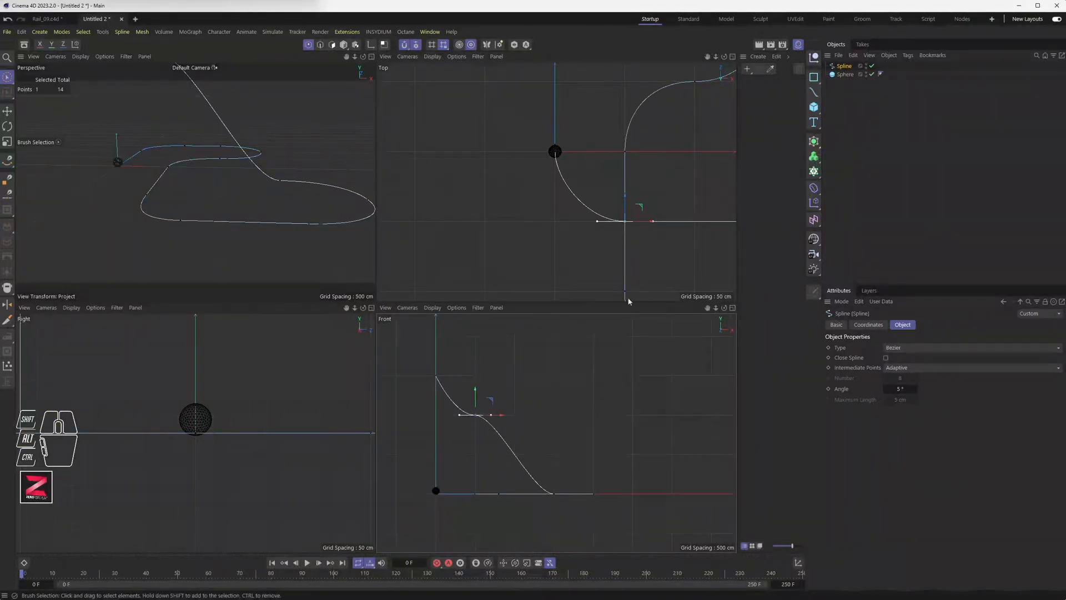
pyautogui.keyDown('alt'); pyautogui.moveTo(639, 274); pyautogui.dragTo(489, 255, button='middle'); pyautogui.keyUp('alt')
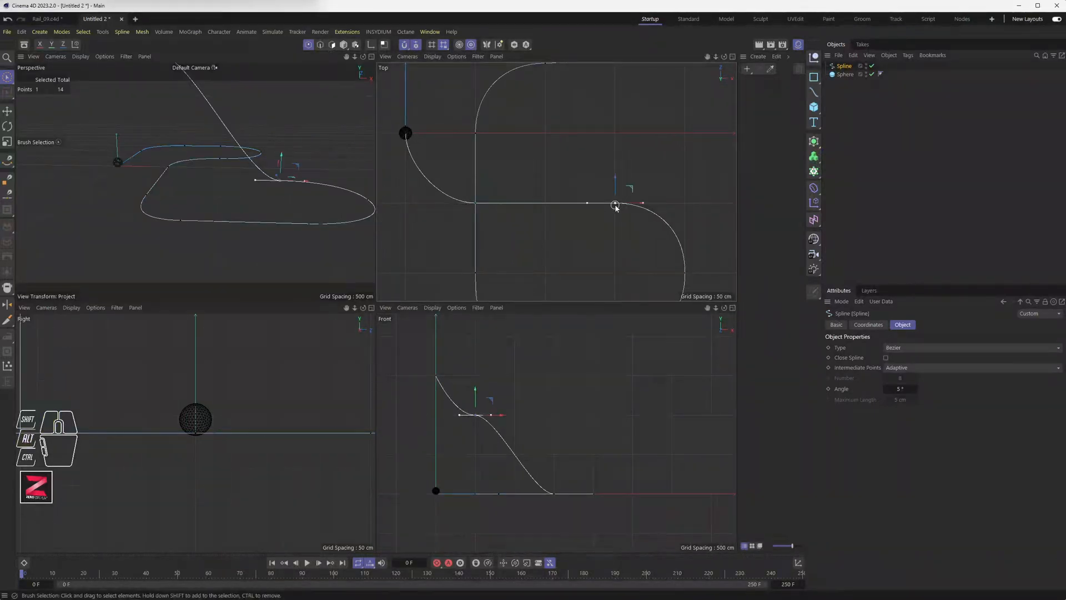
pyautogui.moveTo(570, 481); pyautogui.dragTo(571, 415)
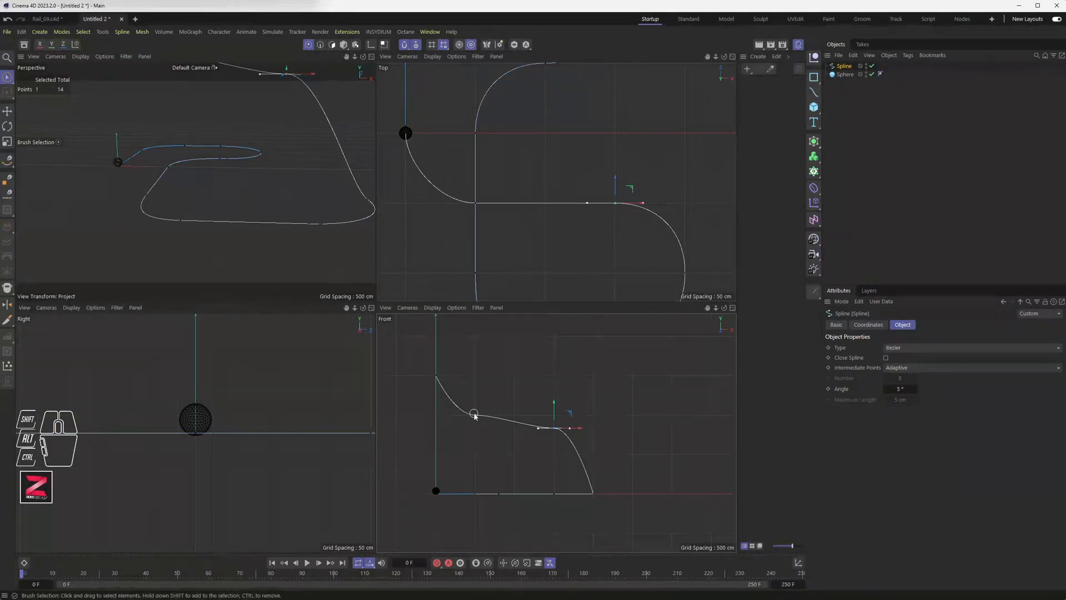
pyautogui.moveTo(477, 401); pyautogui.dragTo(476, 374)
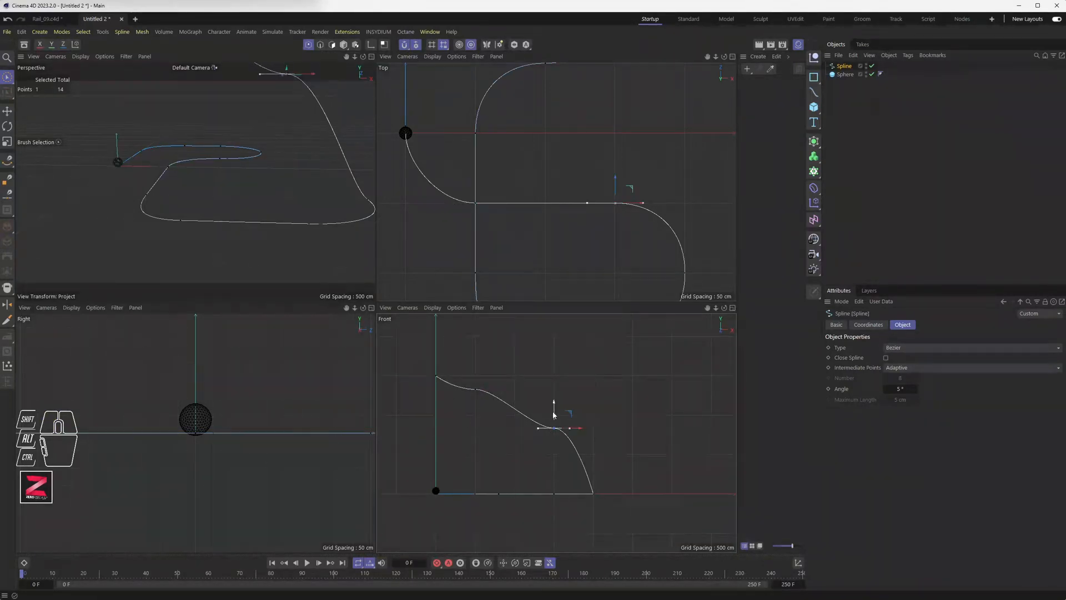
pyautogui.moveTo(554, 413)
pyautogui.mouseDown()
pyautogui.moveTo(555, 327)
pyautogui.moveTo(554, 404)
pyautogui.mouseUp()
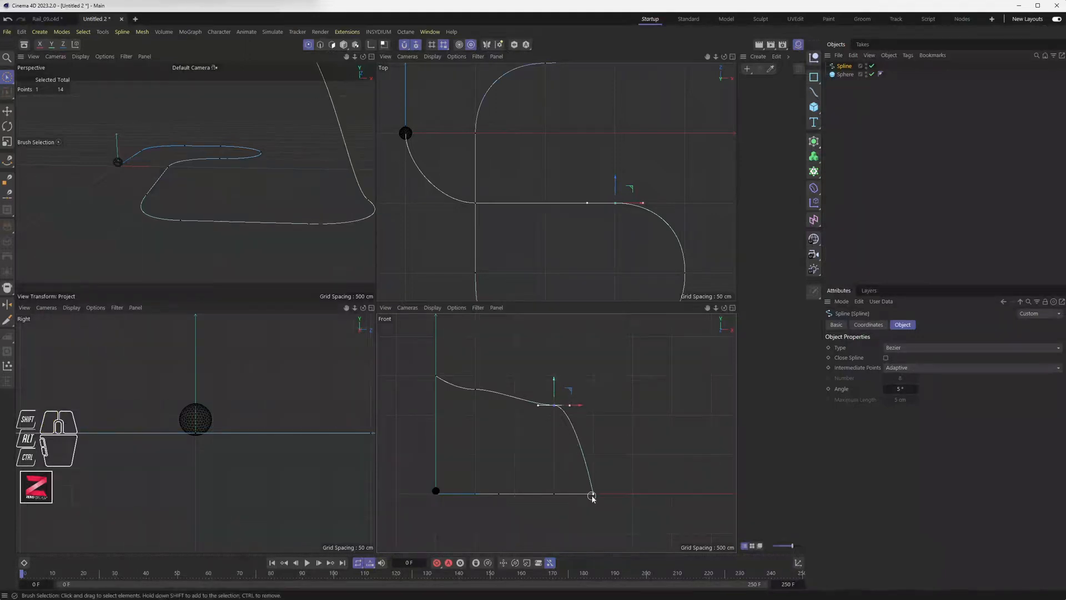
# Raise the spline's end point and the lower-left curve points to about 500 cm.
pyautogui.click(684, 272)
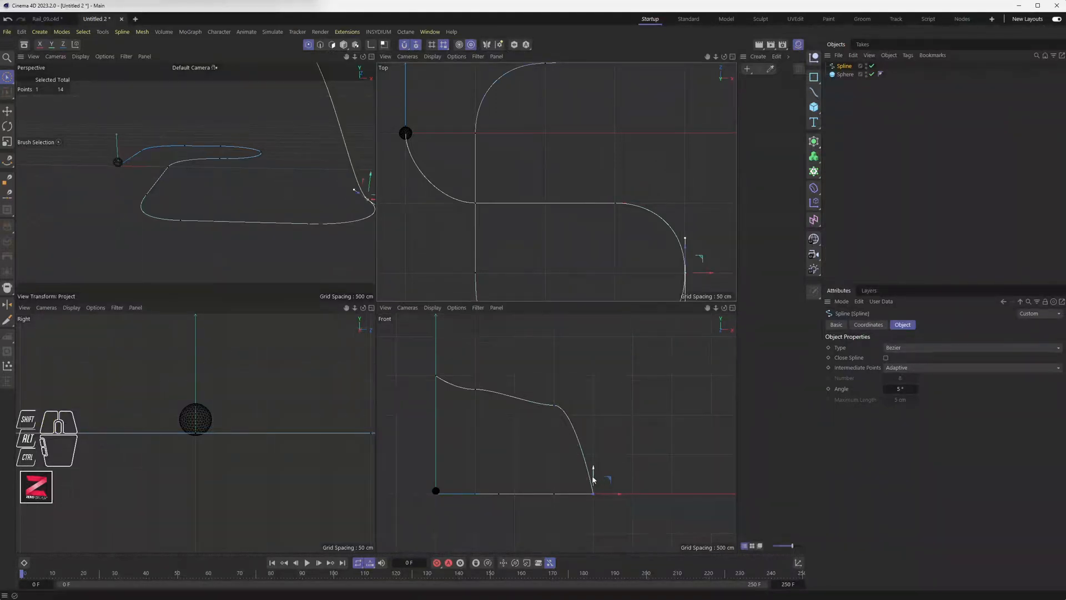
pyautogui.moveTo(609, 479); pyautogui.dragTo(608, 410)
pyautogui.click(553, 494)
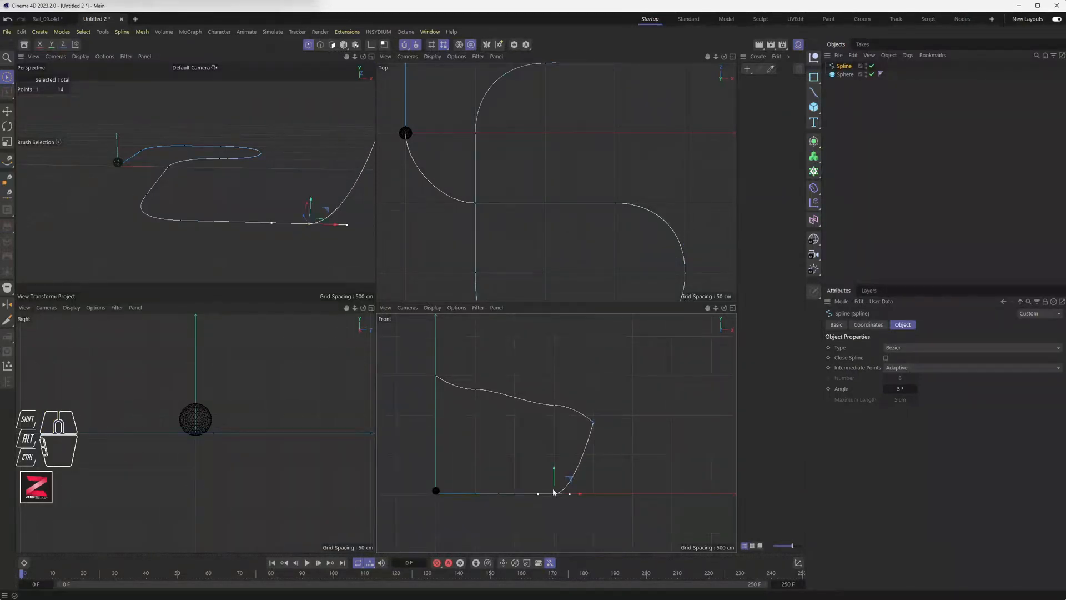
pyautogui.moveTo(570, 479); pyautogui.dragTo(572, 418)
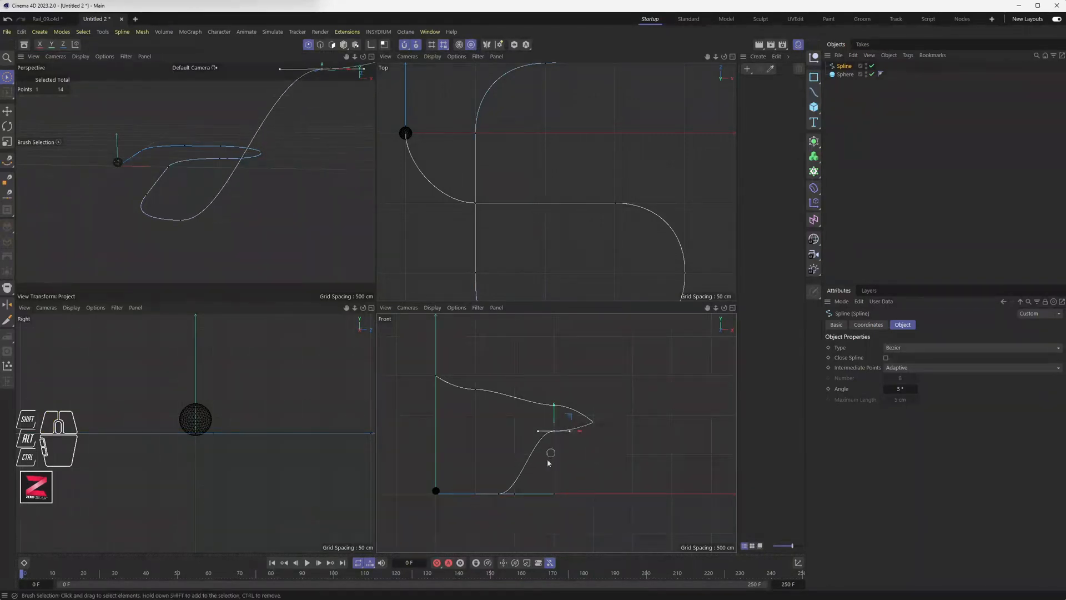
pyautogui.keyDown('alt'); pyautogui.moveTo(611, 257); pyautogui.dragTo(581, 211, button='middle'); pyautogui.keyUp('alt')
pyautogui.click(524, 260)
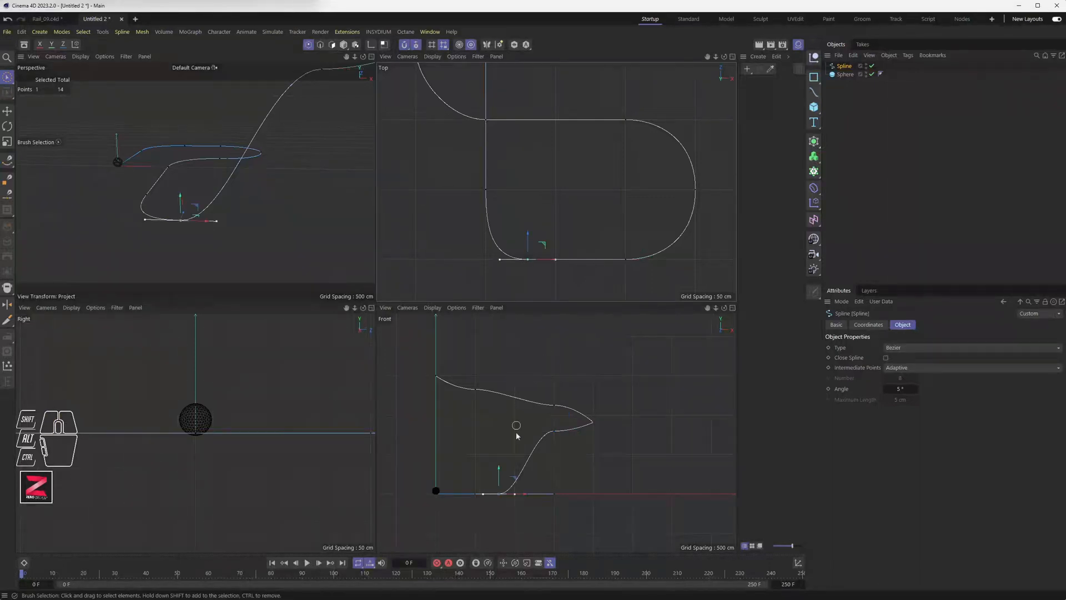
pyautogui.moveTo(515, 481); pyautogui.dragTo(514, 440)
# Undo the duplicated point and lift two loop points to about 450 cm and 550 cm.
pyautogui.hotkey('ctrl', 'z')
pyautogui.scroll(5, 500, 467)
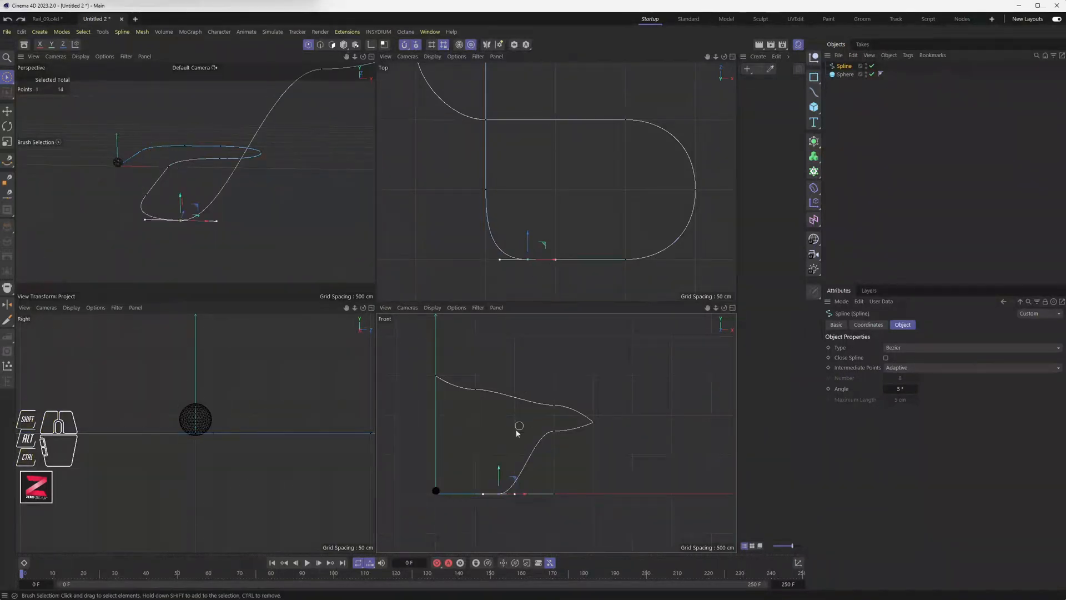
pyautogui.keyDown('alt'); pyautogui.moveTo(519, 467); pyautogui.dragTo(540, 466, button='middle'); pyautogui.keyUp('alt')
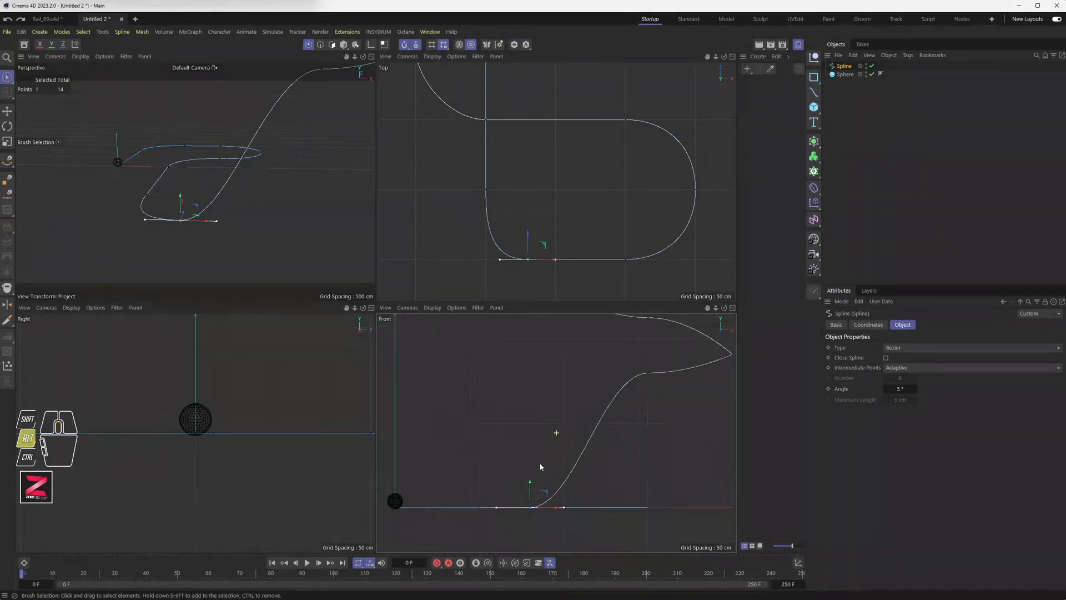
pyautogui.moveTo(542, 493); pyautogui.dragTo(548, 383)
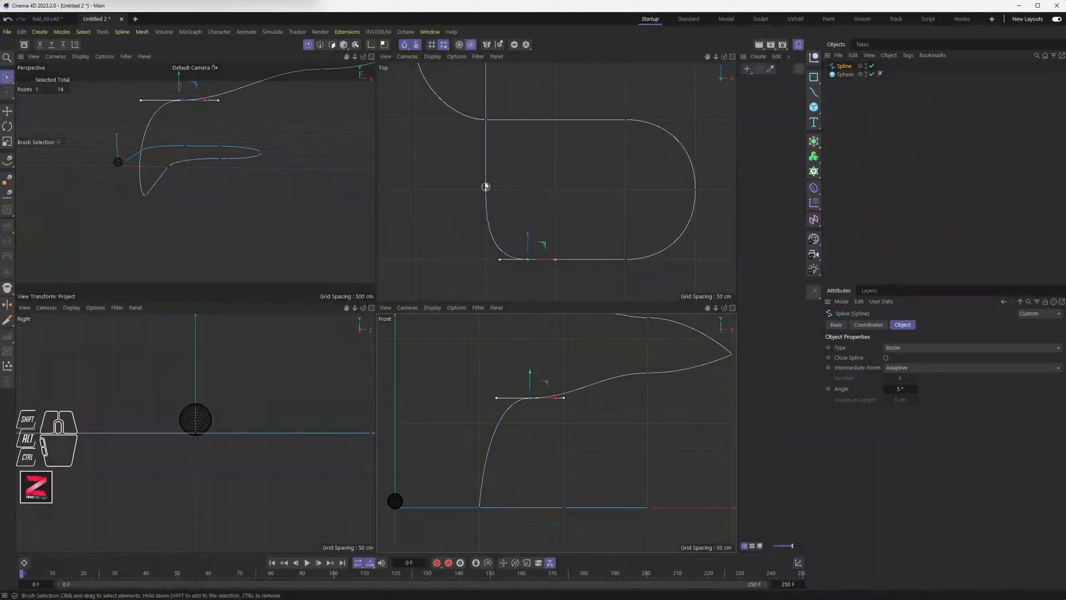
pyautogui.click(487, 190)
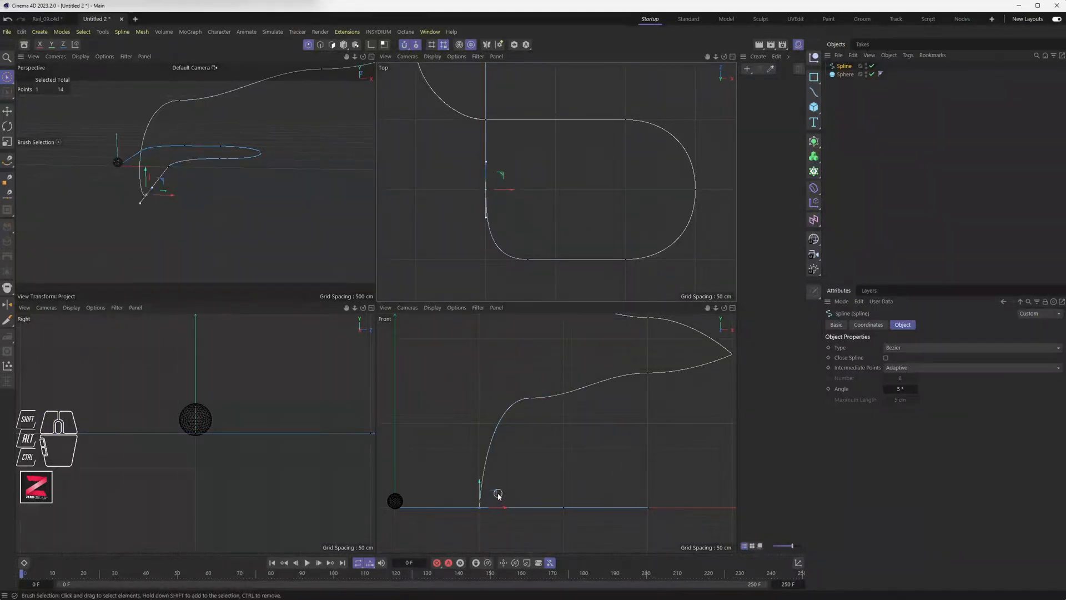
pyautogui.moveTo(498, 494); pyautogui.dragTo(496, 398)
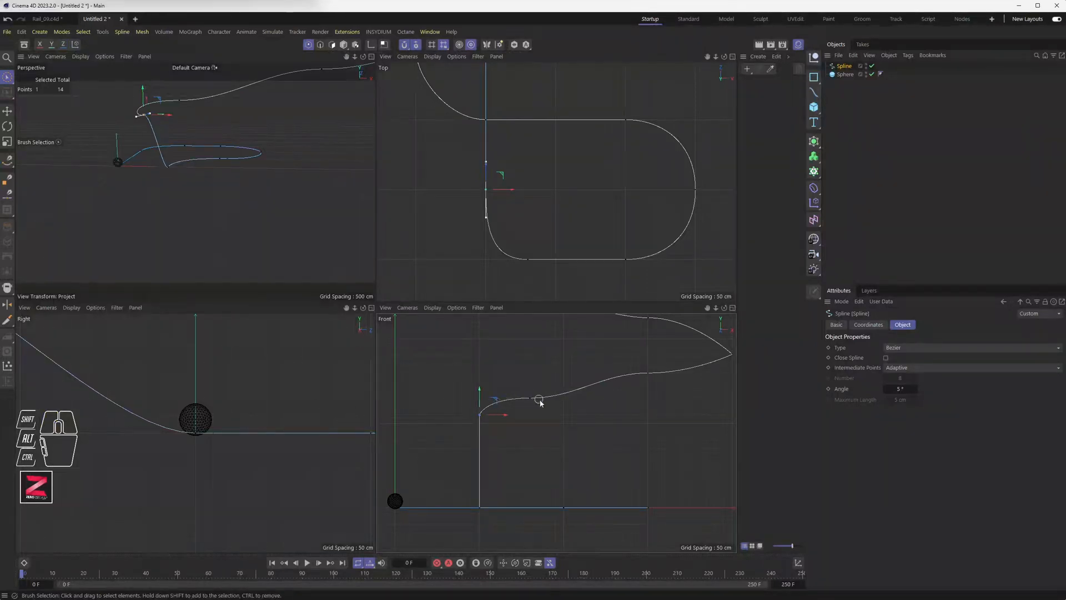
# Raise the next curve point to about 450 cm and the bottom point to 250 cm.
pyautogui.keyDown('alt'); pyautogui.moveTo(601, 399); pyautogui.dragTo(614, 441, button='middle'); pyautogui.keyUp('alt')
pyautogui.keyDown('alt'); pyautogui.scroll(-2, 614, 442); pyautogui.keyUp('alt')
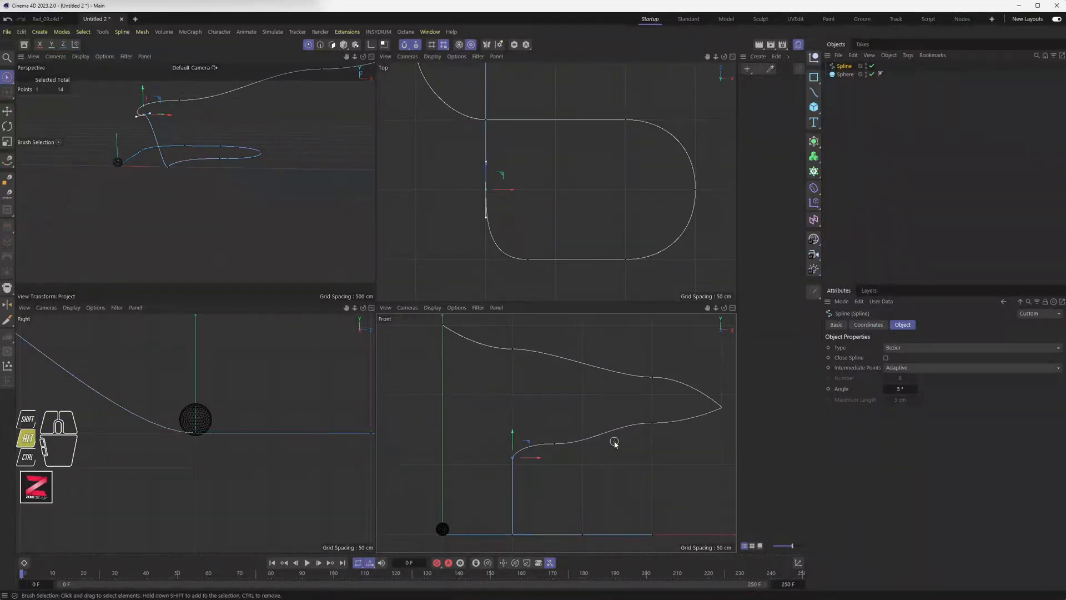
pyautogui.click(554, 445)
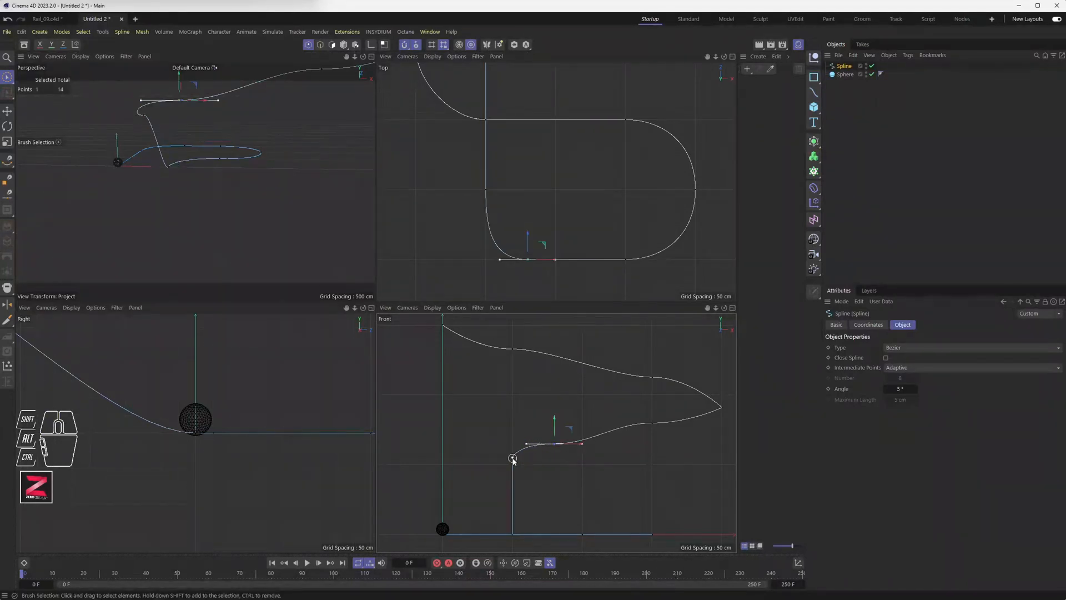
pyautogui.keyDown('alt'); pyautogui.moveTo(503, 139); pyautogui.dragTo(528, 278, button='middle'); pyautogui.keyUp('alt')
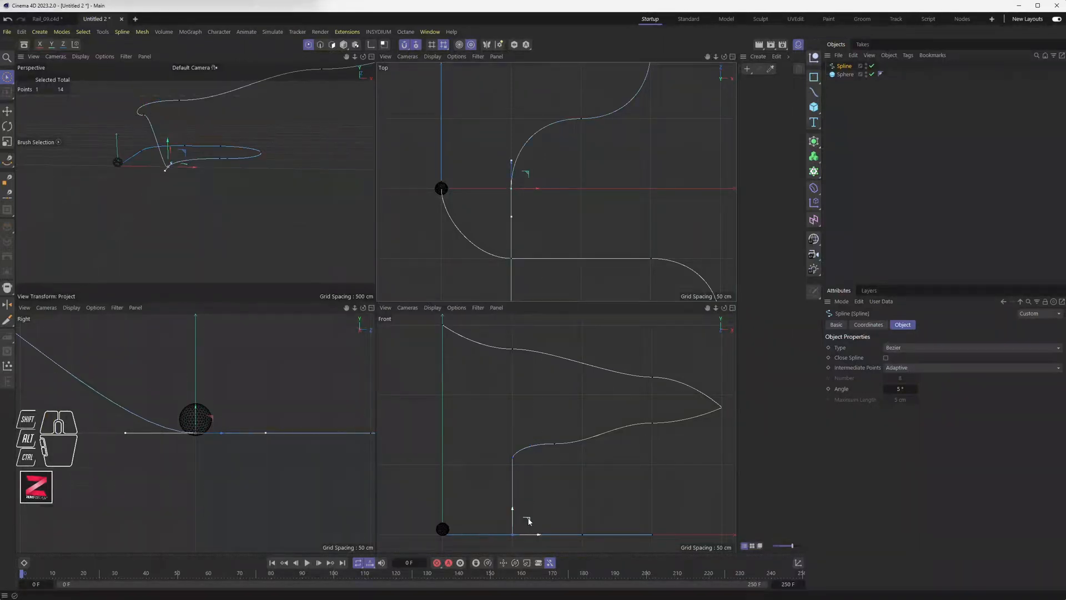
pyautogui.moveTo(527, 519); pyautogui.dragTo(528, 459)
pyautogui.click(583, 537)
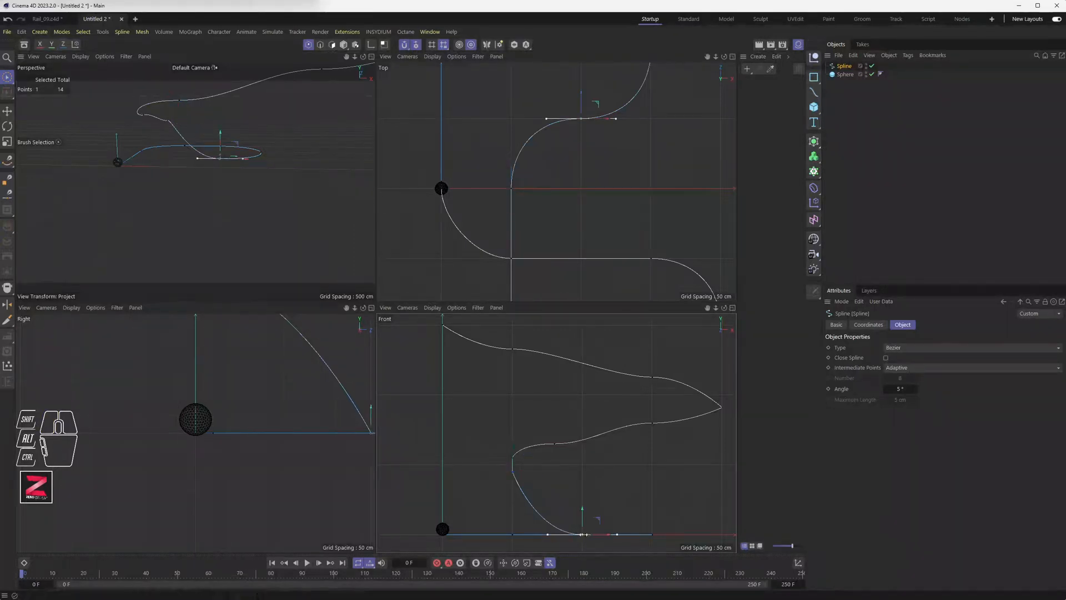
pyautogui.moveTo(599, 518); pyautogui.dragTo(600, 468)
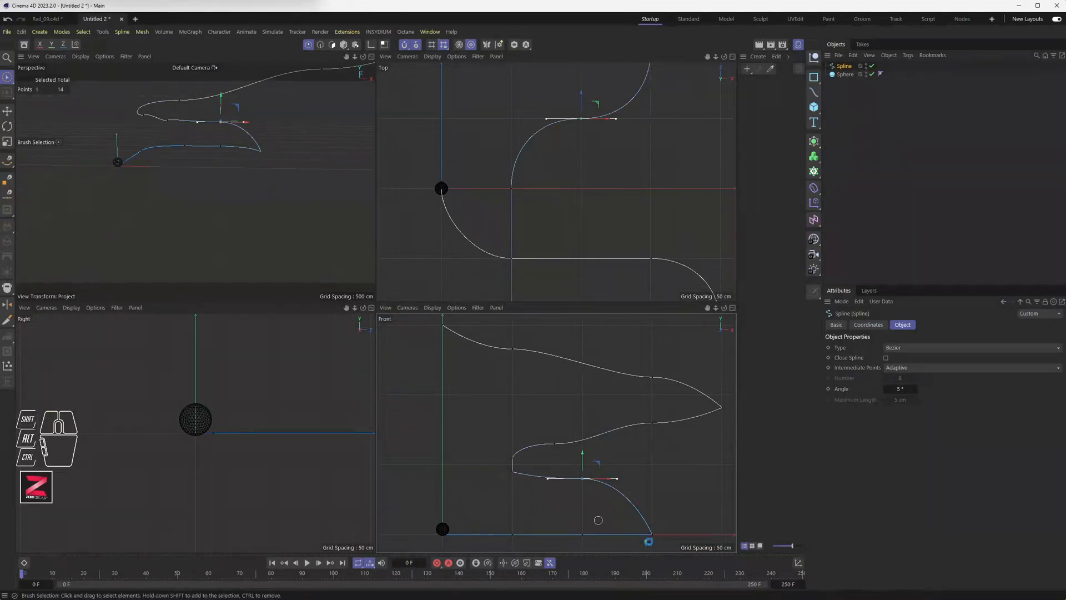
# Raise the lower-right end point to 250 cm and two more low points to about 200 and 150 cm.
pyautogui.moveTo(668, 522); pyautogui.dragTo(669, 477)
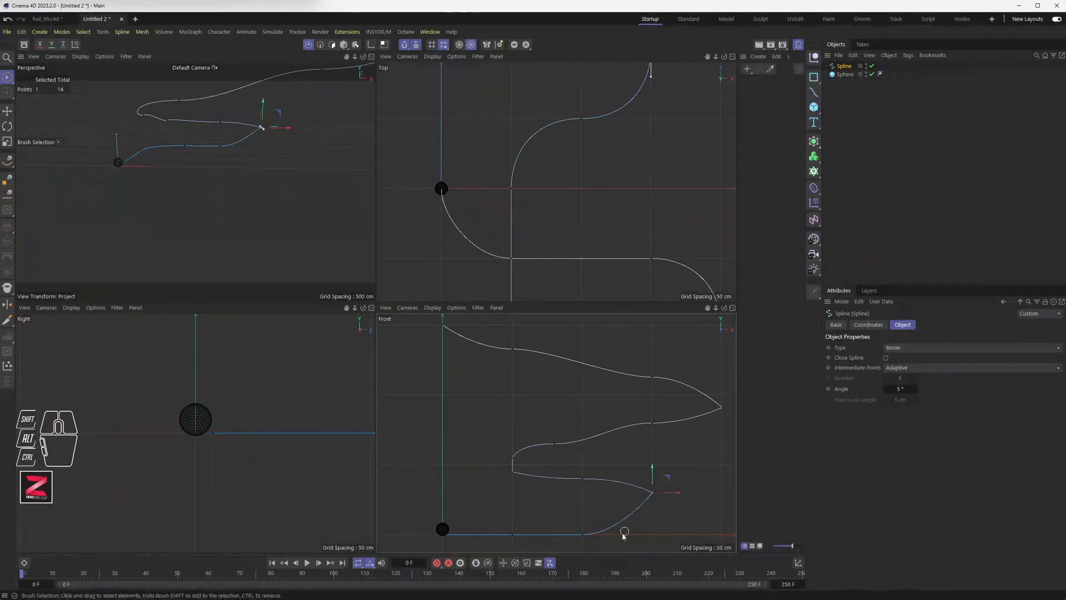
pyautogui.click(583, 537)
pyautogui.moveTo(594, 519); pyautogui.dragTo(597, 493)
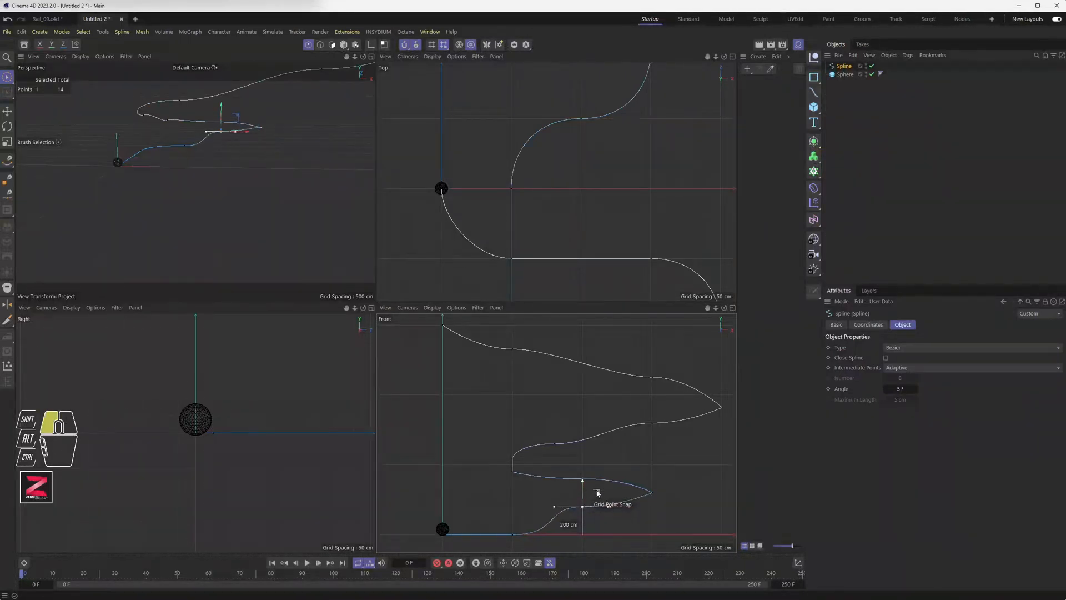
pyautogui.keyDown('alt'); pyautogui.moveTo(485, 148); pyautogui.dragTo(521, 256, button='middle'); pyautogui.keyUp('alt')
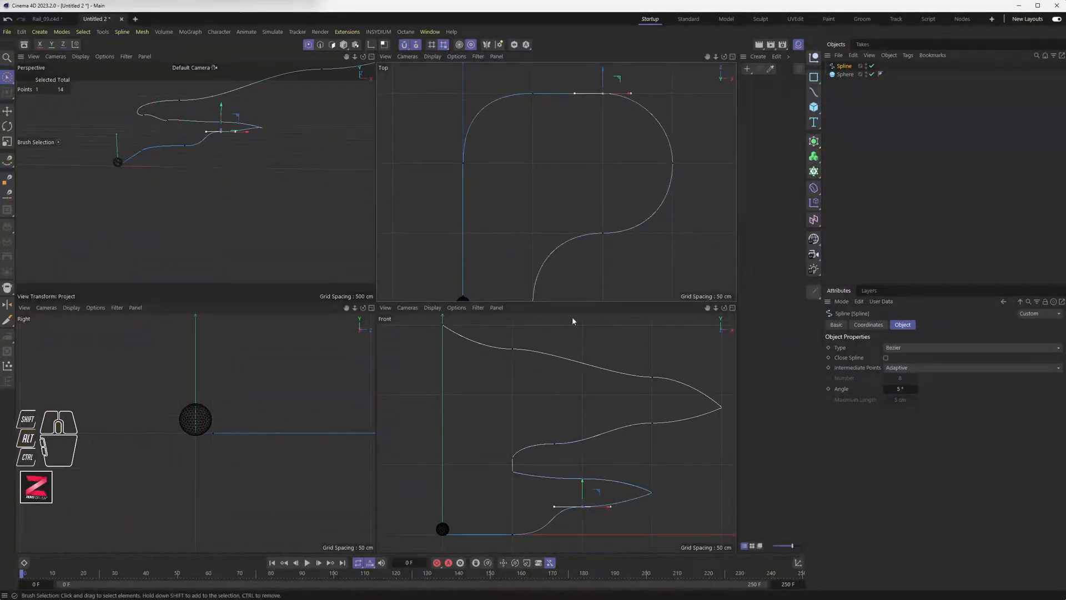
pyautogui.click(514, 534)
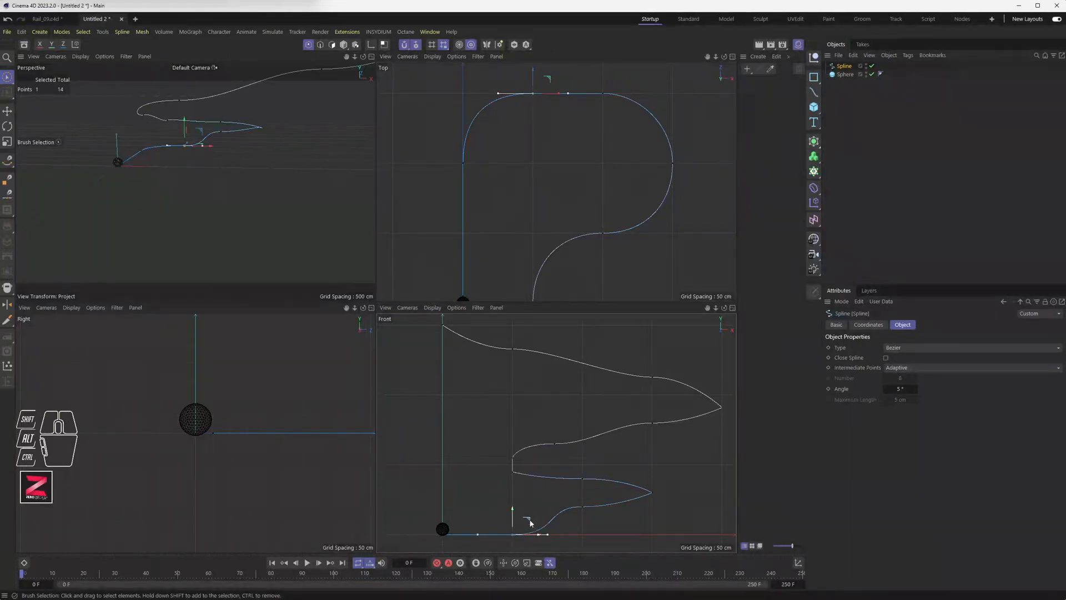
pyautogui.moveTo(530, 522); pyautogui.dragTo(530, 503)
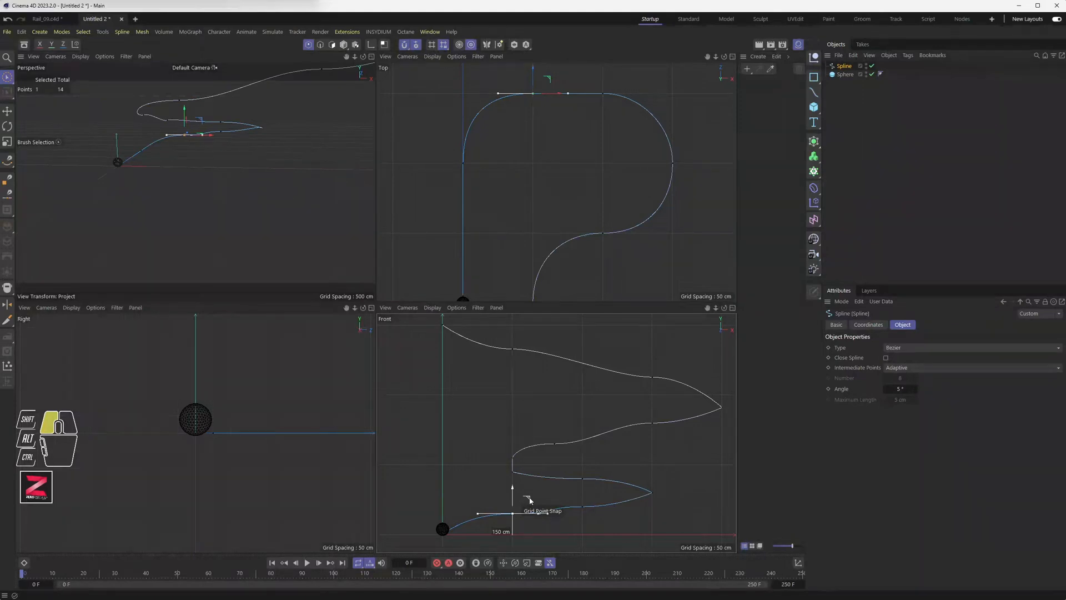
pyautogui.moveTo(530, 500); pyautogui.dragTo(531, 501)
# Snap the vertical-section point to the grid and aim the start tangent straight up to 1500 cm.
pyautogui.click(466, 164)
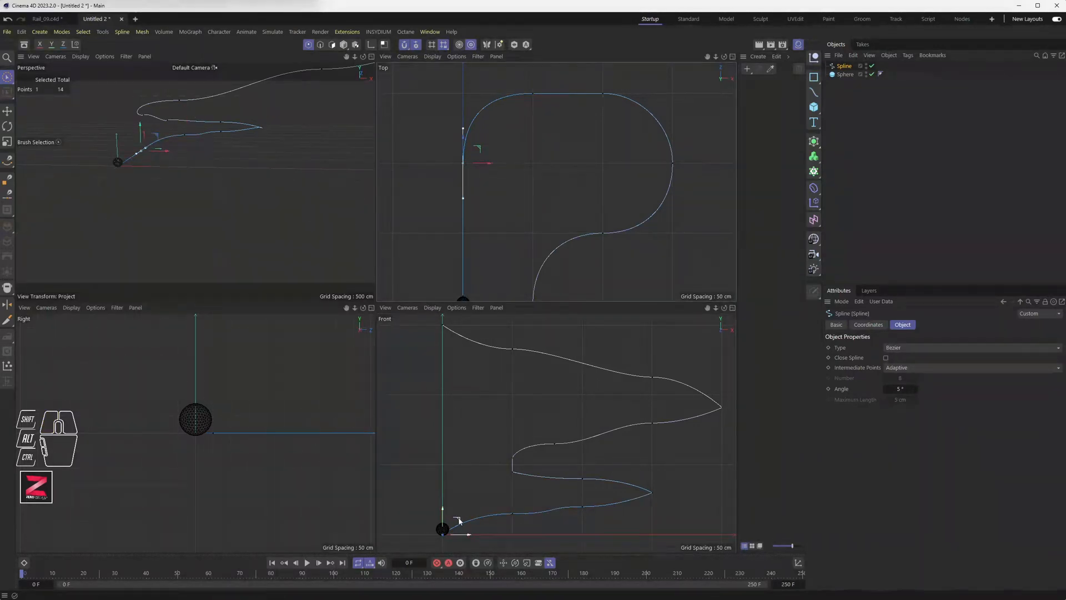
pyautogui.moveTo(459, 520); pyautogui.dragTo(458, 520)
pyautogui.keyDown('alt'); pyautogui.moveTo(513, 223); pyautogui.dragTo(528, 131, button='middle'); pyautogui.keyUp('alt')
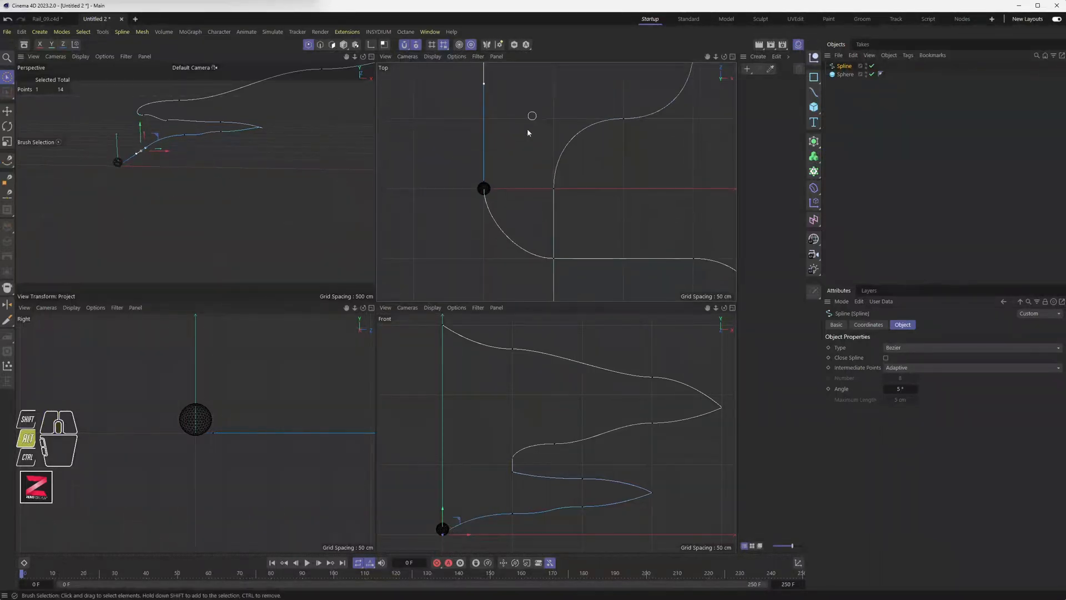
pyautogui.click(483, 186)
pyautogui.keyDown('alt'); pyautogui.moveTo(454, 407); pyautogui.dragTo(461, 423, button='middle'); pyautogui.keyUp('alt')
pyautogui.click(466, 534)
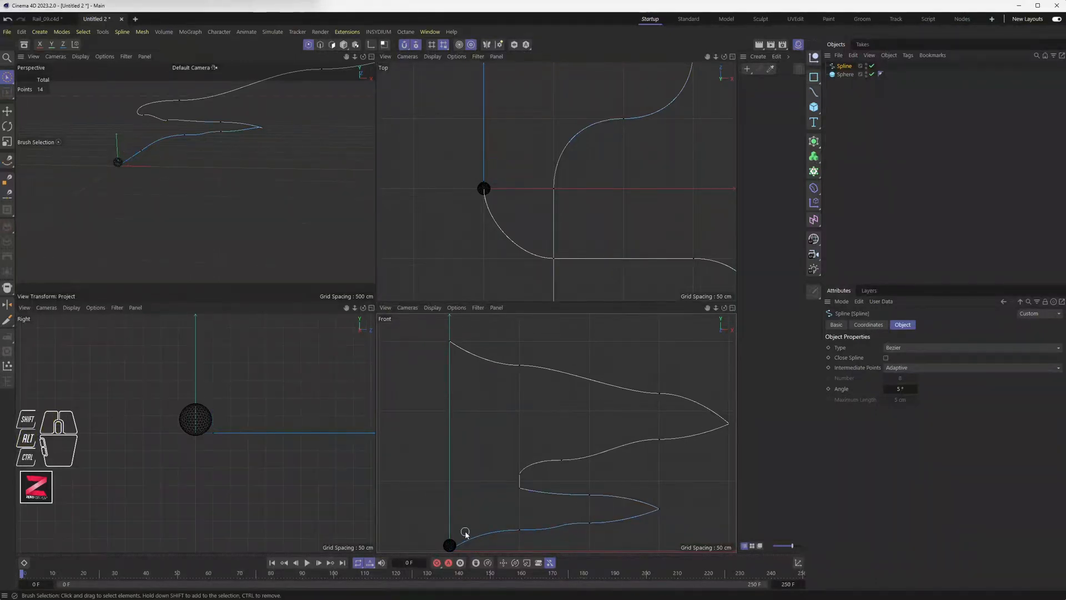
pyautogui.click(483, 183)
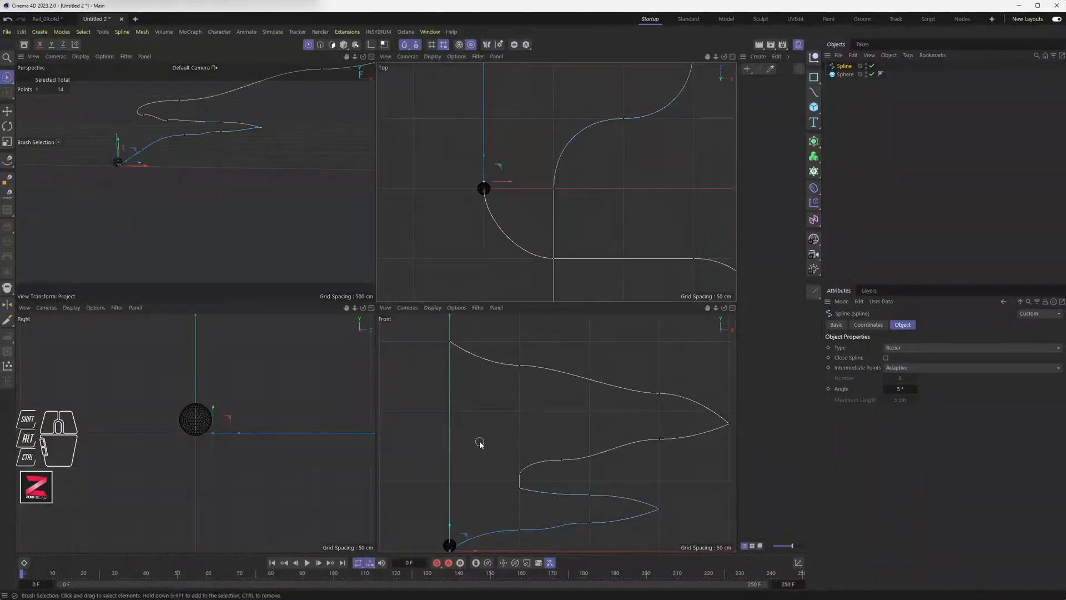
pyautogui.moveTo(466, 534); pyautogui.dragTo(465, 330)
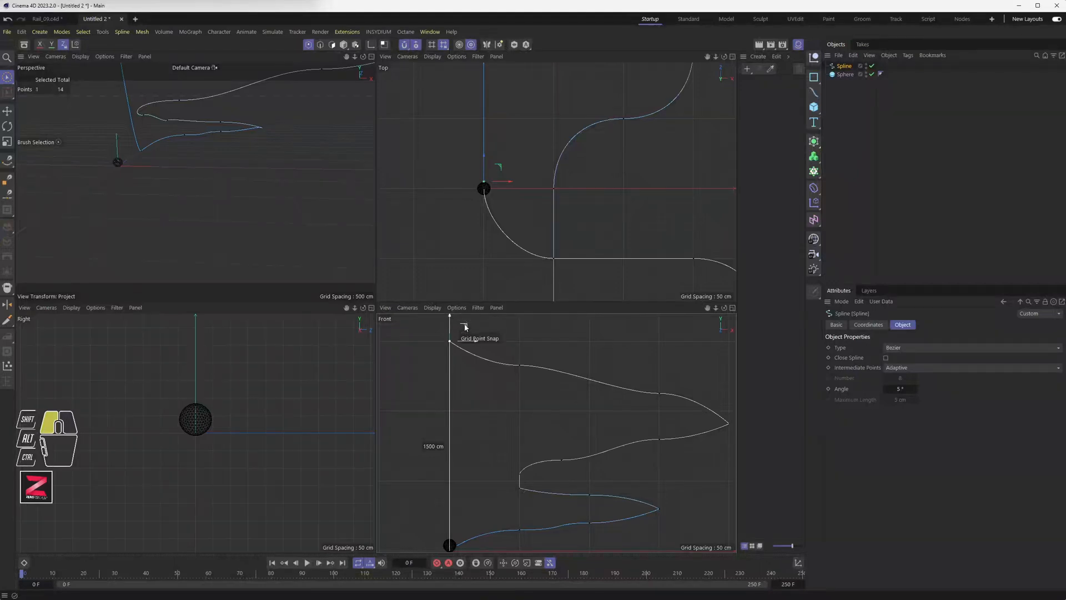
pyautogui.moveTo(465, 331); pyautogui.dragTo(465, 331)
pyautogui.scroll(-2, 497, 410)
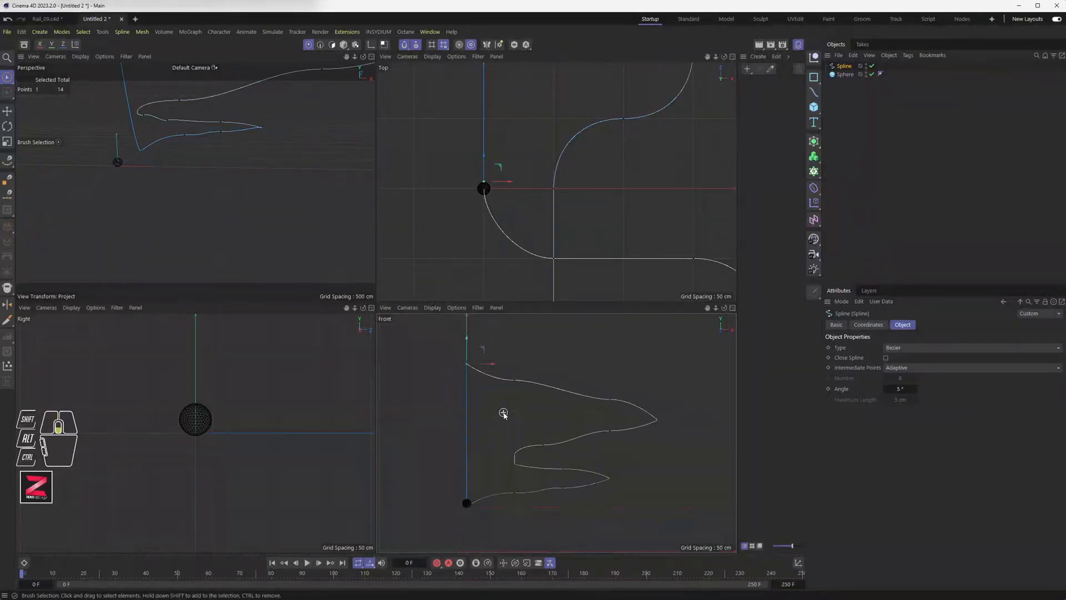
pyautogui.scroll(2, 514, 426)
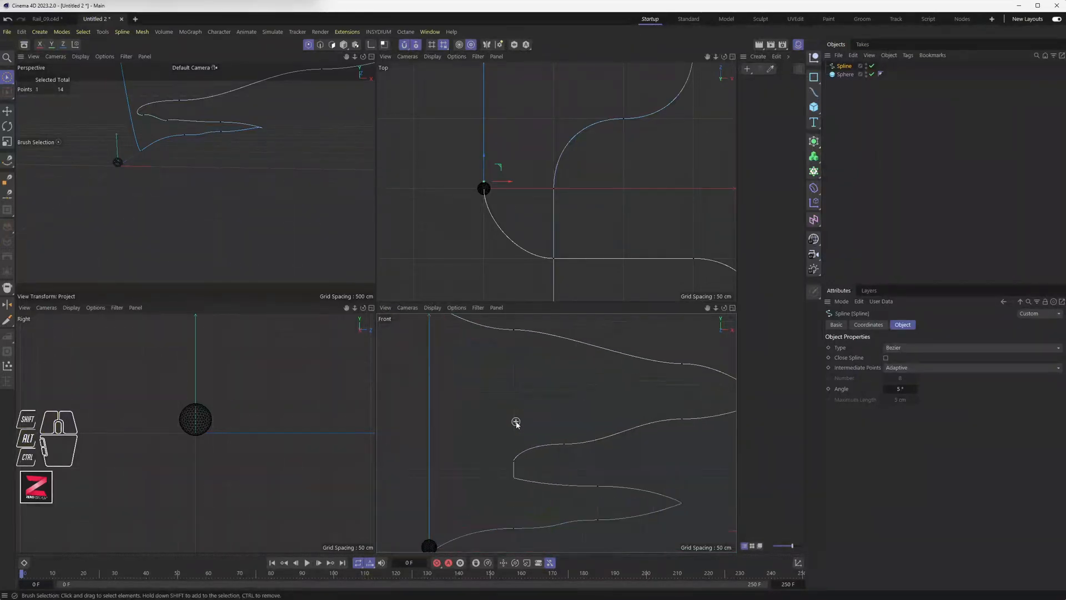
# Maximize the Perspective view and orbit to frame the whole spline.
pyautogui.middleClick(279, 211)
pyautogui.scroll(-4, 395, 294)
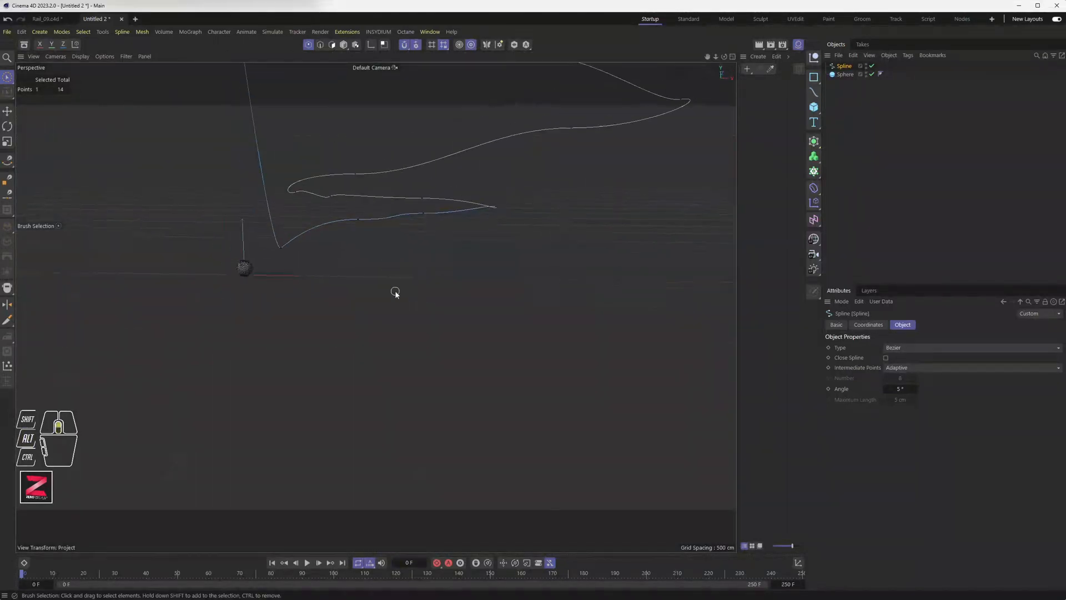
pyautogui.keyDown('alt'); pyautogui.moveTo(395, 314); pyautogui.dragTo(452, 332); pyautogui.keyUp('alt')
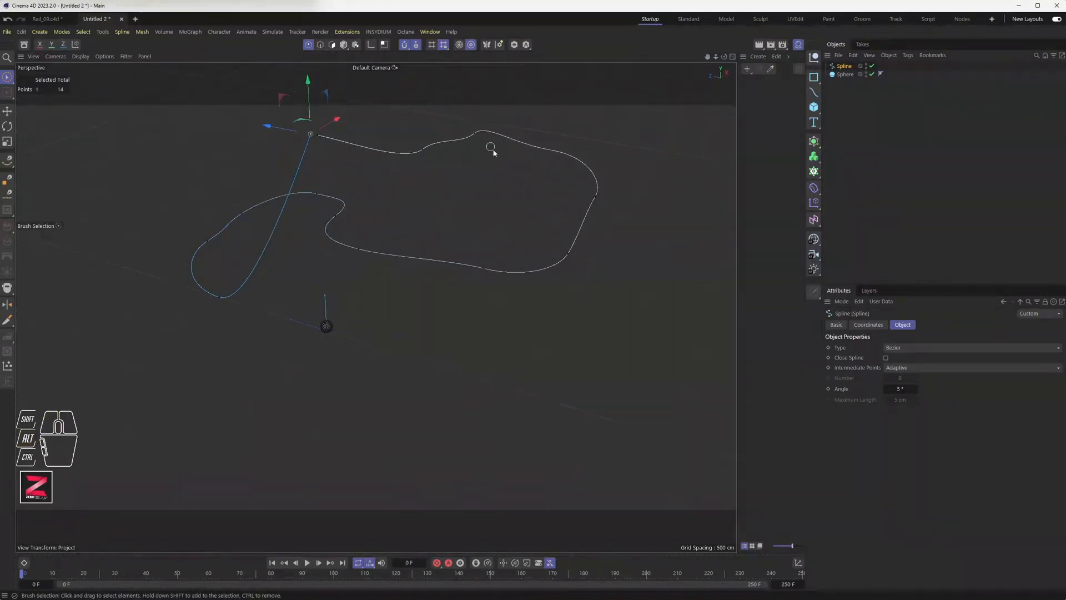
pyautogui.keyDown('alt'); pyautogui.moveTo(492, 149); pyautogui.dragTo(283, 212); pyautogui.keyUp('alt')
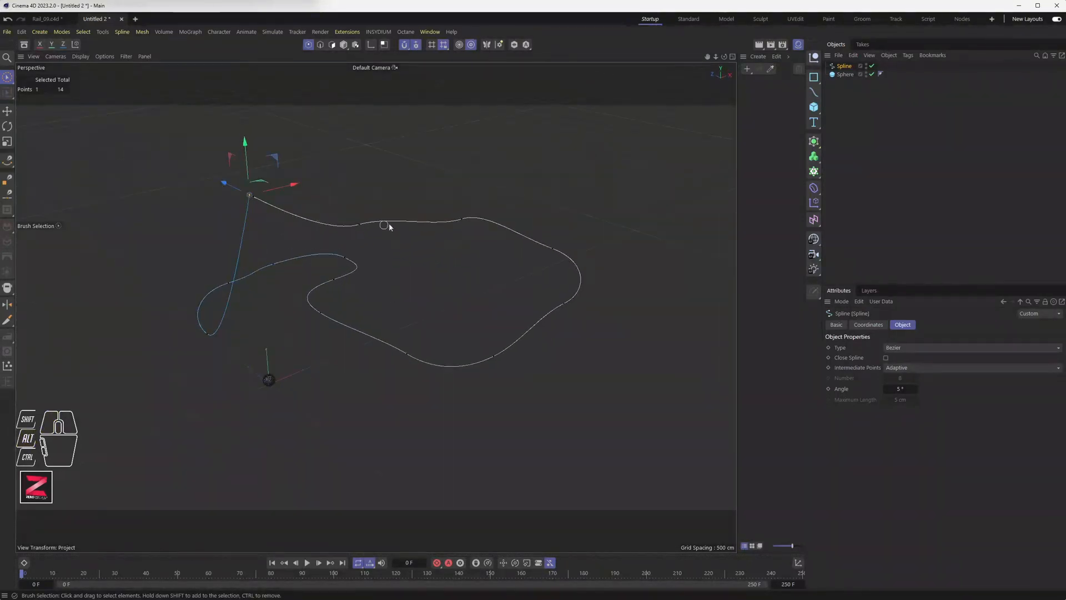
pyautogui.moveTo(351, 276)
pyautogui.keyDown('alt'); pyautogui.mouseDown()
pyautogui.moveTo(394, 300)
pyautogui.moveTo(308, 295)
pyautogui.moveTo(492, 264)
pyautogui.moveTo(424, 236)
pyautogui.moveTo(381, 276)
pyautogui.moveTo(366, 281)
pyautogui.moveTo(359, 266)
pyautogui.moveTo(368, 274)
pyautogui.mouseUp(); pyautogui.keyUp('alt')
pyautogui.keyDown('alt'); pyautogui.moveTo(373, 276); pyautogui.dragTo(408, 303, button='middle'); pyautogui.keyUp('alt')
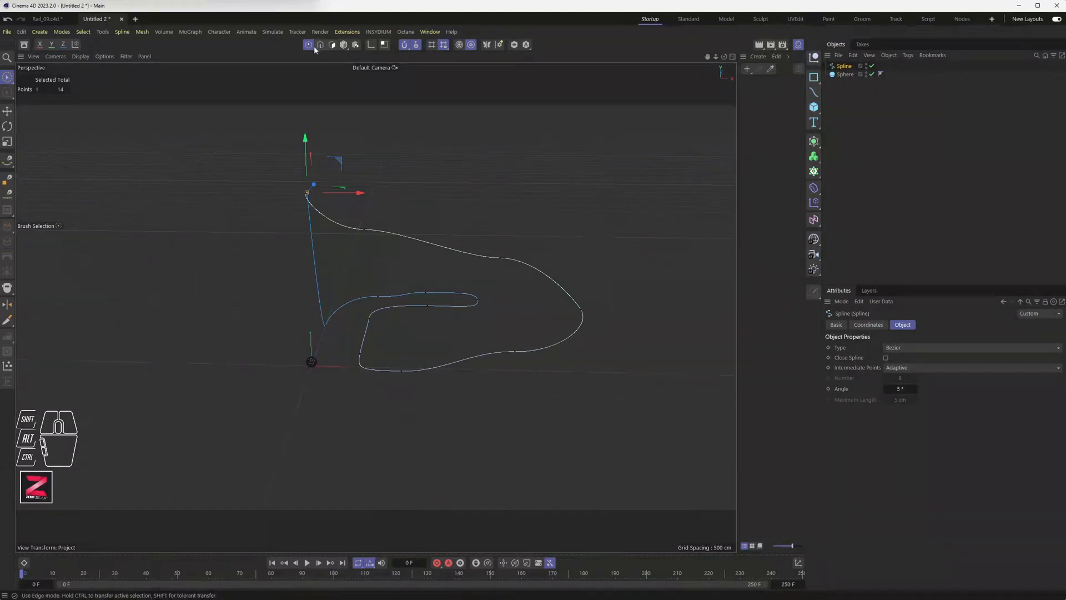
# Box-select 12 of the spline's 14 points with Rectangle Selection.
pyautogui.moveTo(10, 82); pyautogui.dragTo(51, 103)
pyautogui.moveTo(630, 213); pyautogui.dragTo(306, 418)
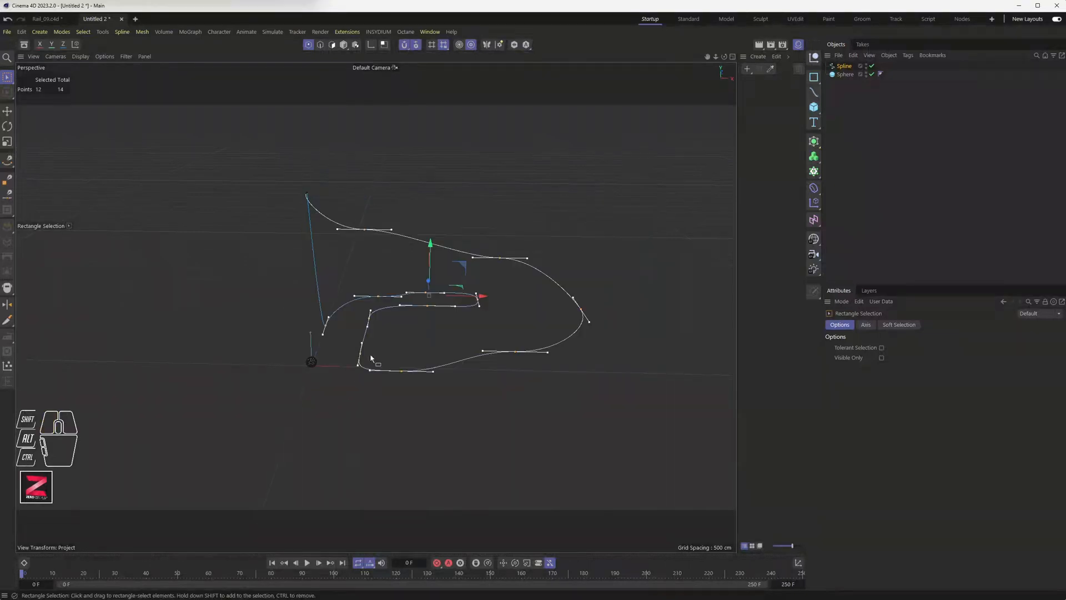
pyautogui.keyDown('alt'); pyautogui.moveTo(359, 272); pyautogui.dragTo(387, 277); pyautogui.keyUp('alt')
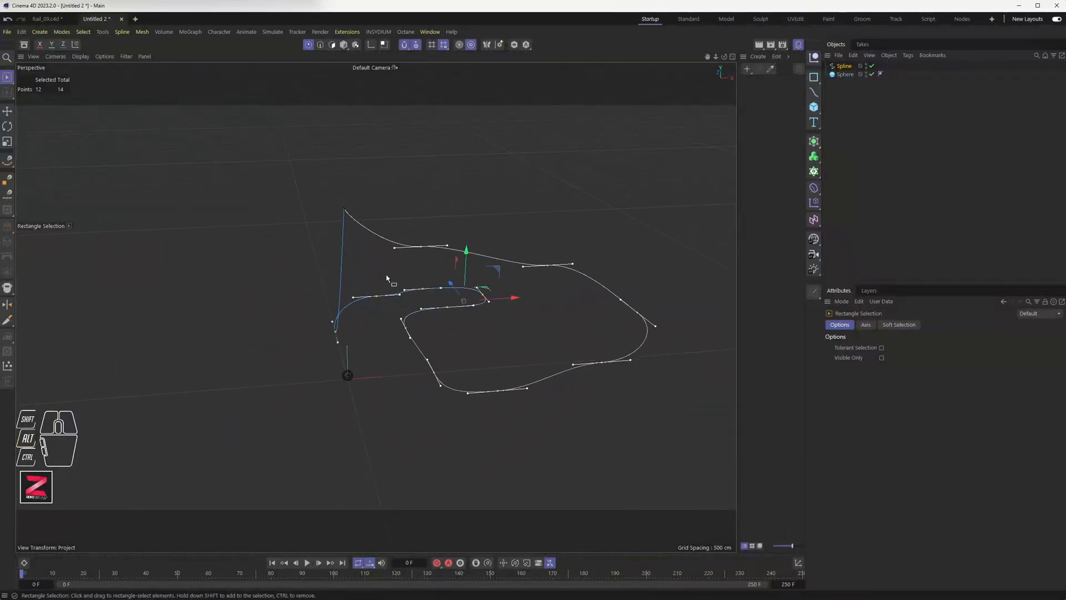
# Convert the selected spline points to Hard Interpolation.
pyautogui.rightClick(391, 121)
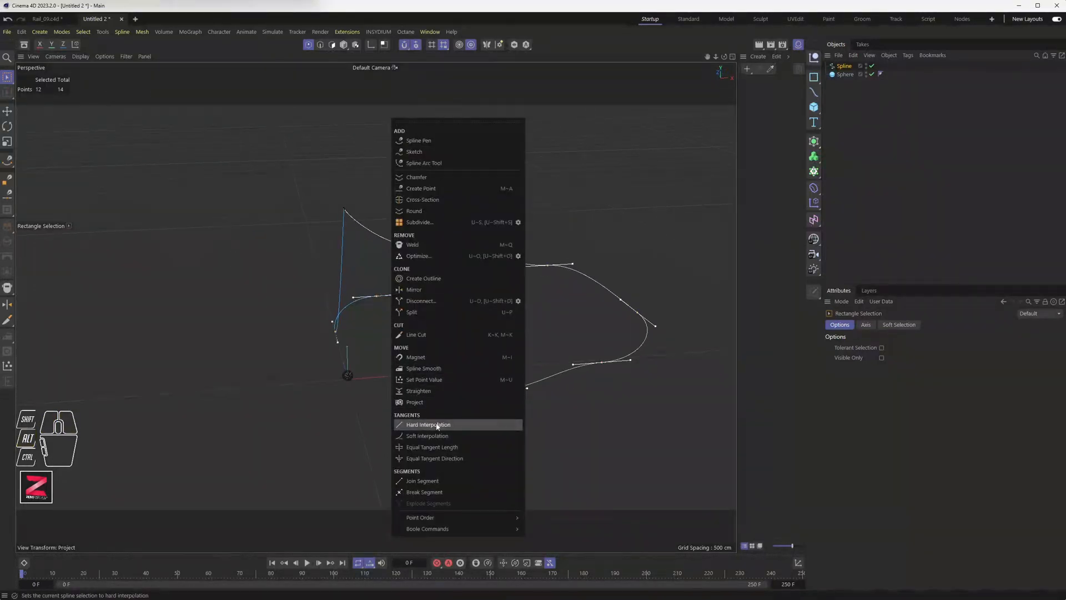
pyautogui.click(437, 426)
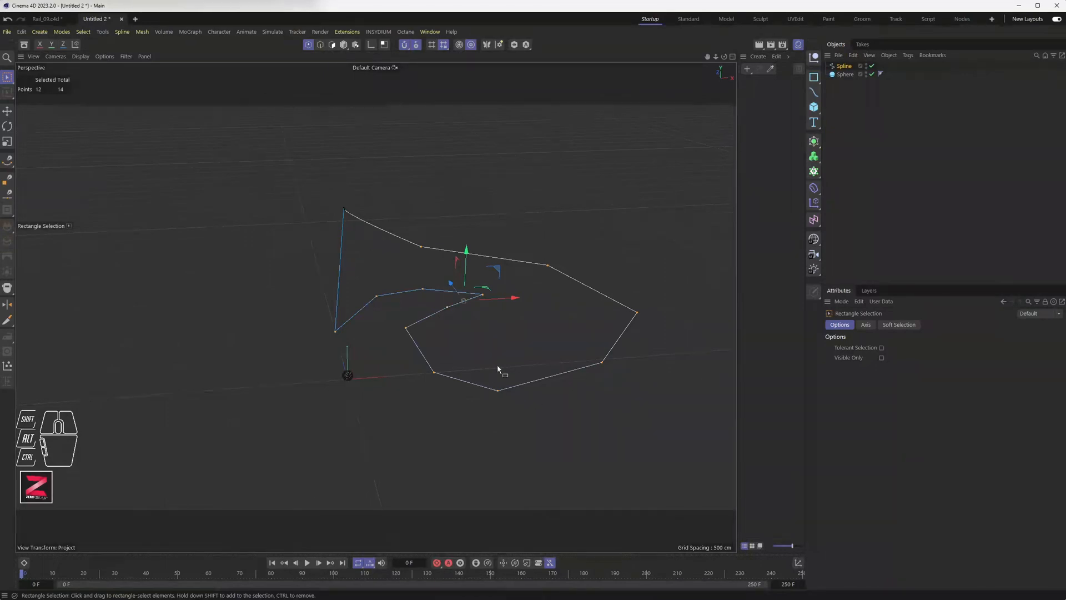
pyautogui.keyDown('alt'); pyautogui.moveTo(419, 400); pyautogui.dragTo(400, 389); pyautogui.keyUp('alt')
# Give the points Soft Interpolation for a smooth flowing curve, then return to Model mode.
pyautogui.rightClick(435, 139)
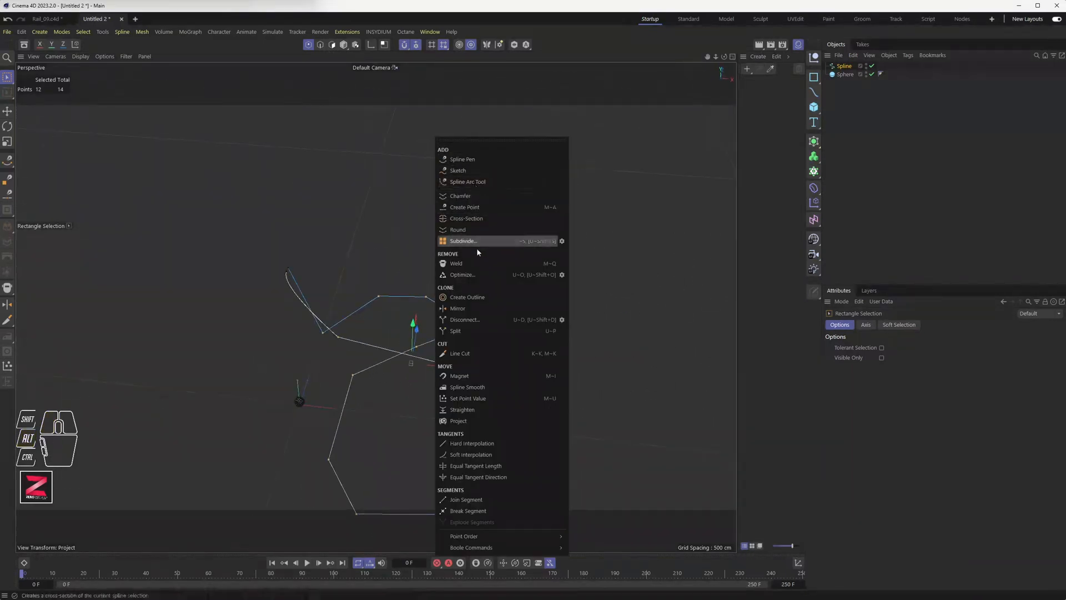
pyautogui.click(481, 455)
pyautogui.keyDown('alt'); pyautogui.moveTo(460, 384); pyautogui.dragTo(450, 302); pyautogui.keyUp('alt')
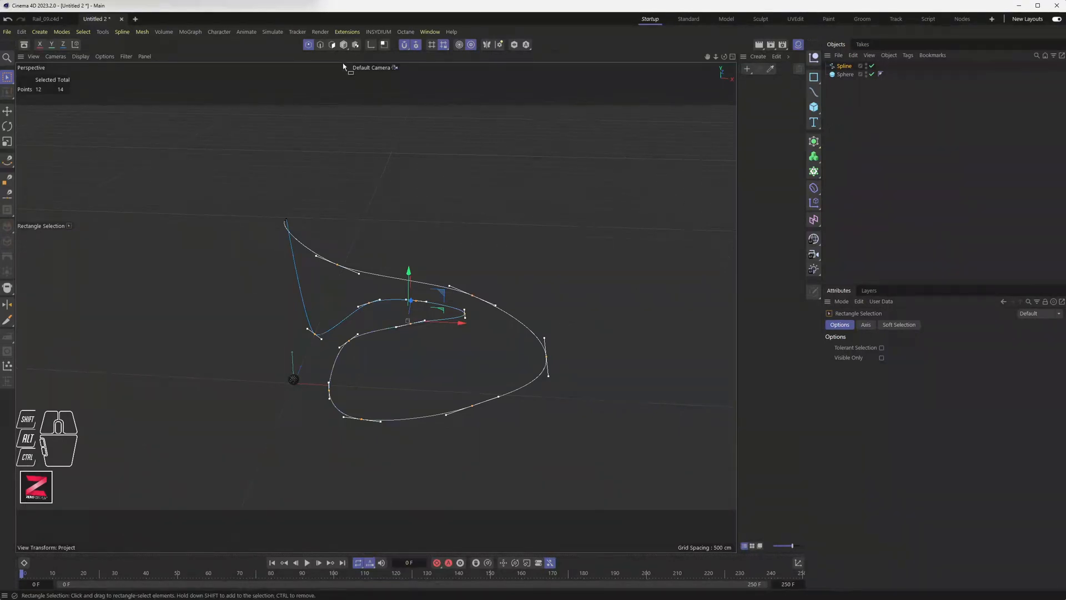
pyautogui.click(344, 44)
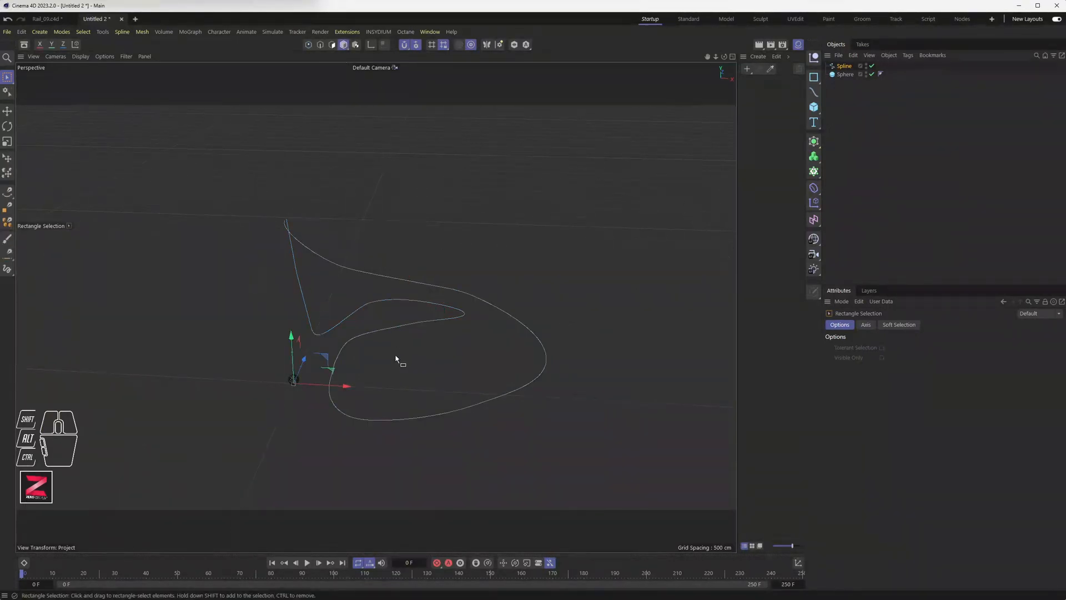
pyautogui.keyDown('alt'); pyautogui.moveTo(394, 379); pyautogui.dragTo(385, 359); pyautogui.keyUp('alt')
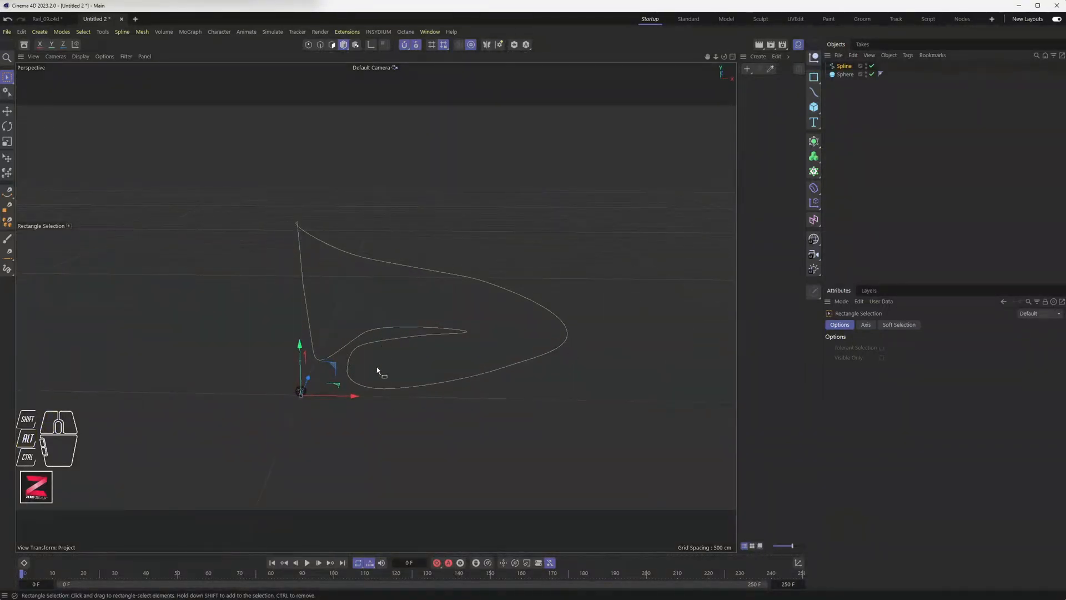
pyautogui.keyDown('alt'); pyautogui.moveTo(377, 370); pyautogui.dragTo(421, 371); pyautogui.keyUp('alt')
pyautogui.scroll(5, 310, 415)
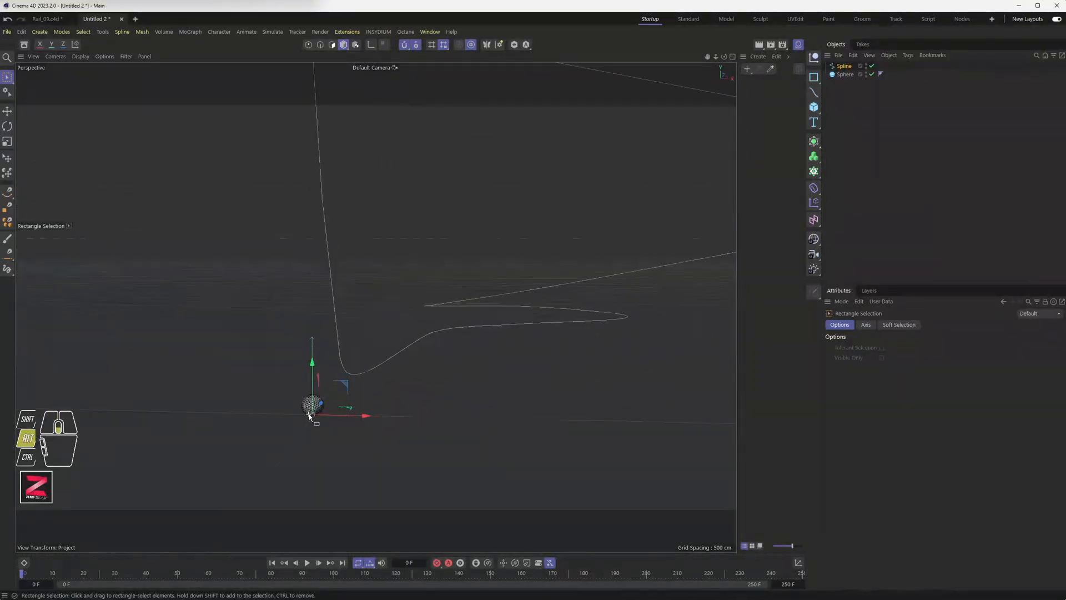
pyautogui.keyDown('alt'); pyautogui.scroll(4, 310, 415); pyautogui.keyUp('alt')
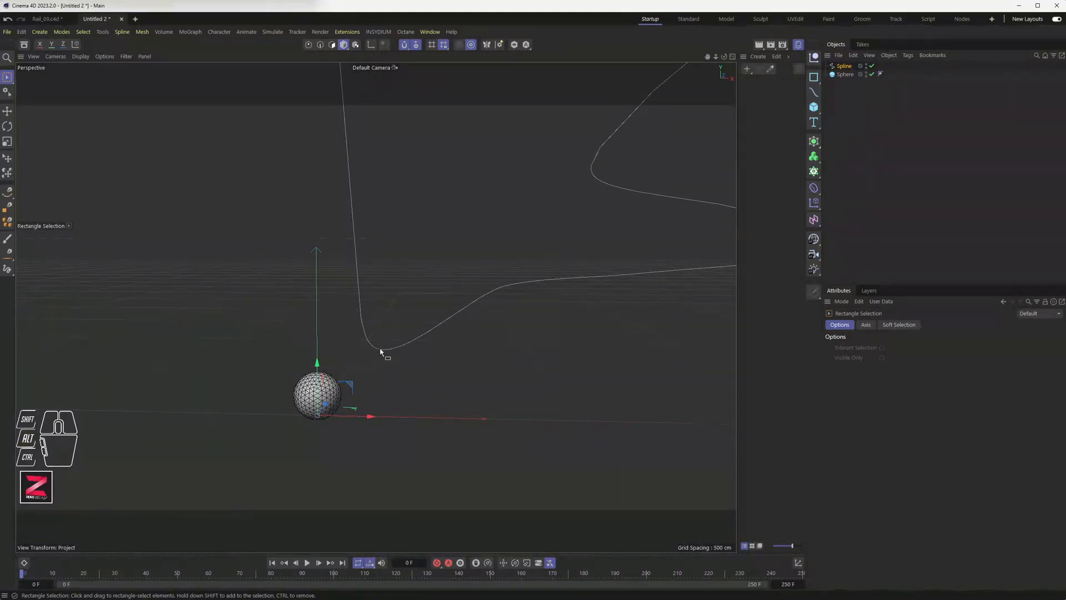
pyautogui.scroll(-3, 397, 347)
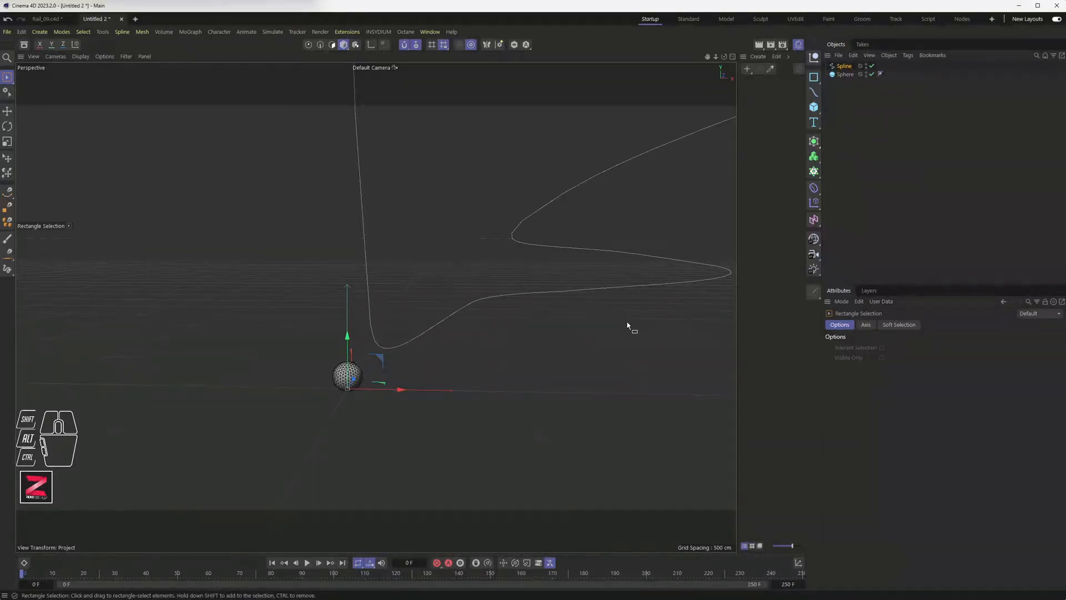
pyautogui.click(844, 66)
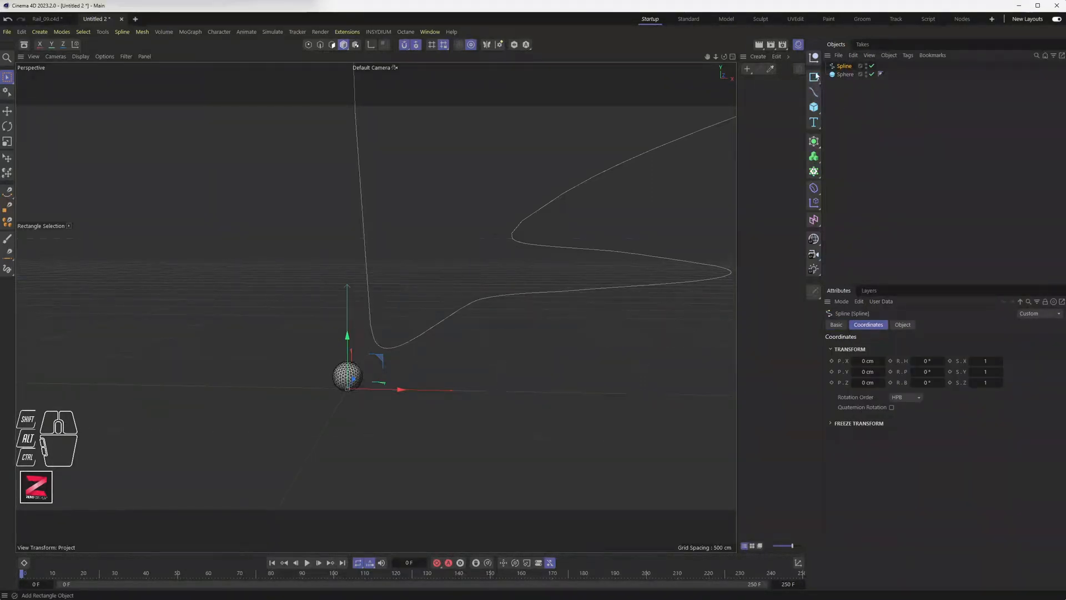
# Add an n-Side spline with 12 sides and a 4 cm radius.
pyautogui.moveTo(813, 77); pyautogui.dragTo(896, 106)
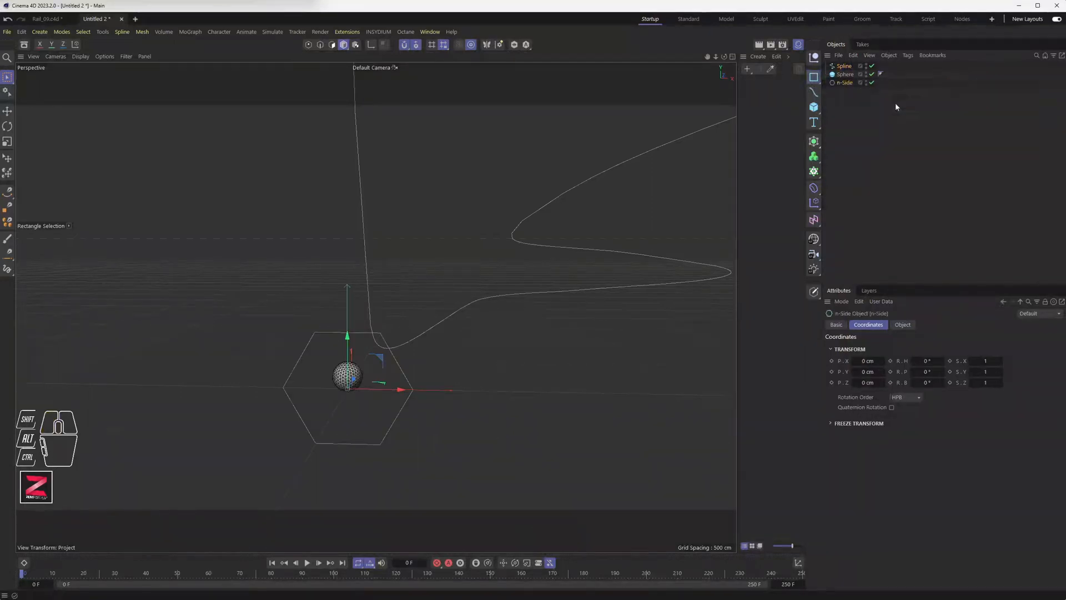
pyautogui.click(902, 323)
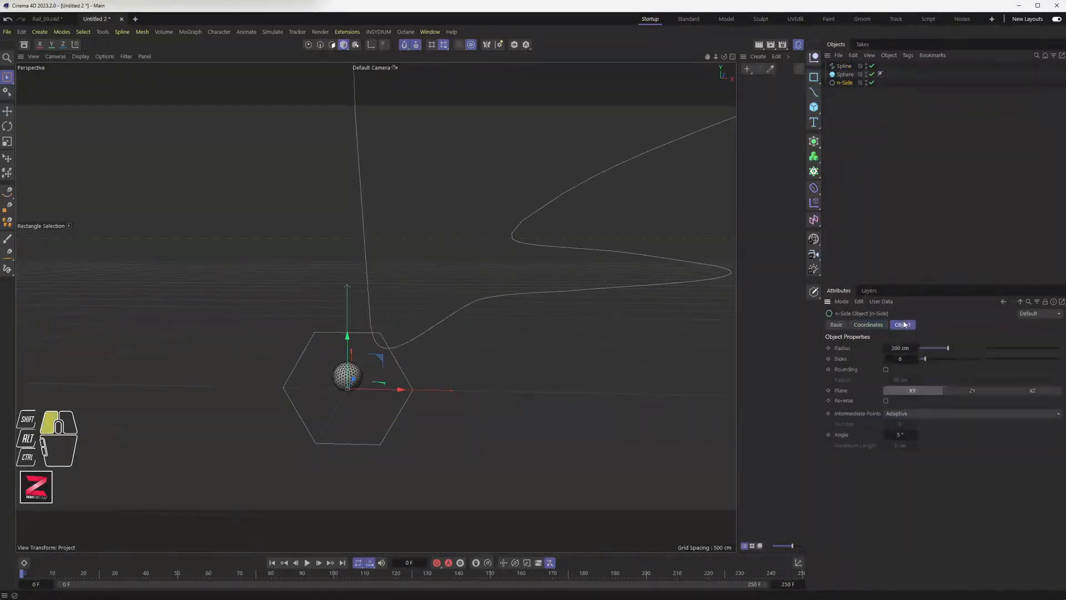
pyautogui.doubleClick(902, 360)
pyautogui.write('12')
pyautogui.press('Return')
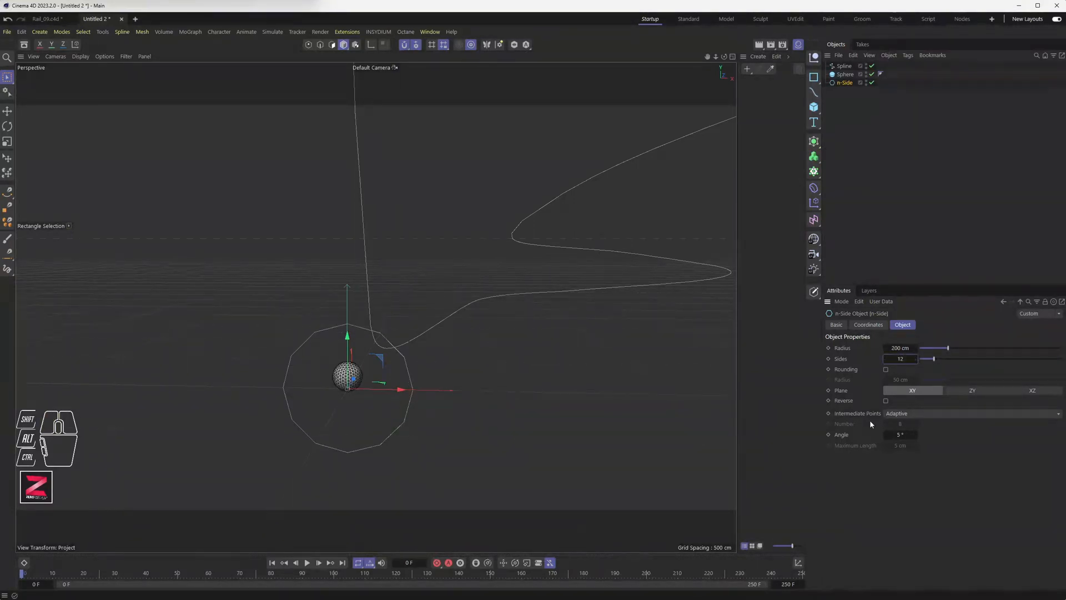
pyautogui.doubleClick(899, 348)
pyautogui.write('3')
pyautogui.press('BackSpace')
pyautogui.write('4')
pyautogui.press('Return')
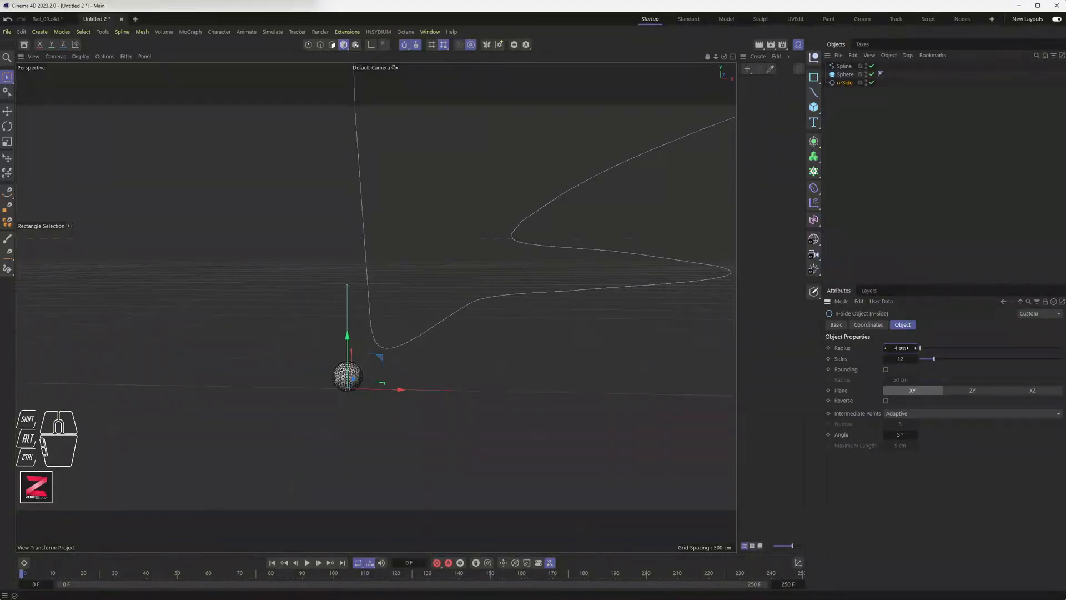
# Shift the n-Side profile left along X, beside the sphere.
pyautogui.scroll(5, 374, 359)
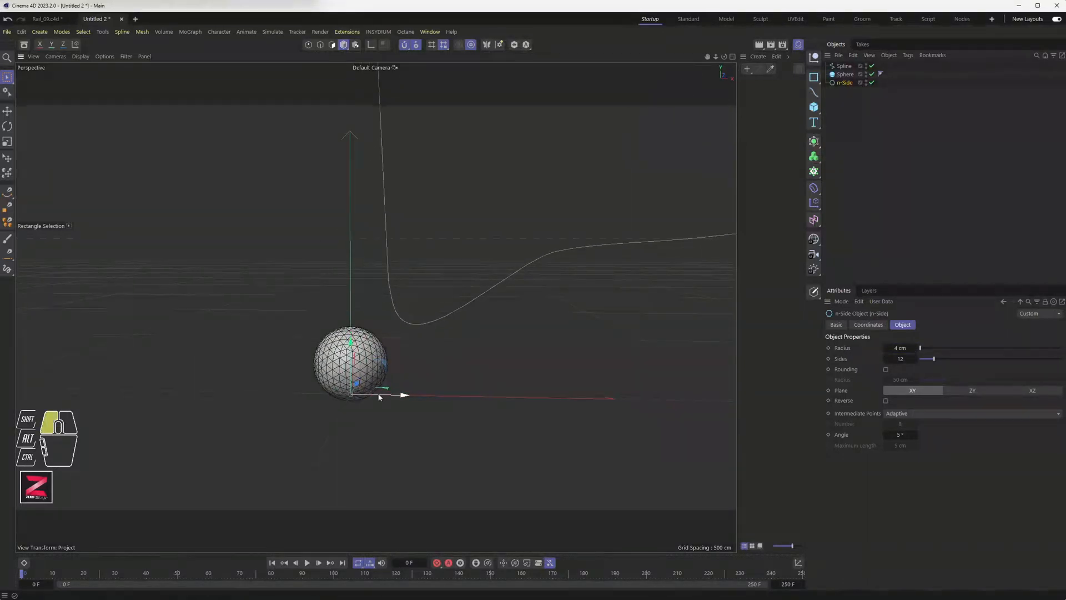
pyautogui.moveTo(378, 396); pyautogui.dragTo(328, 388)
pyautogui.scroll(5, 327, 395)
pyautogui.scroll(2, 327, 393)
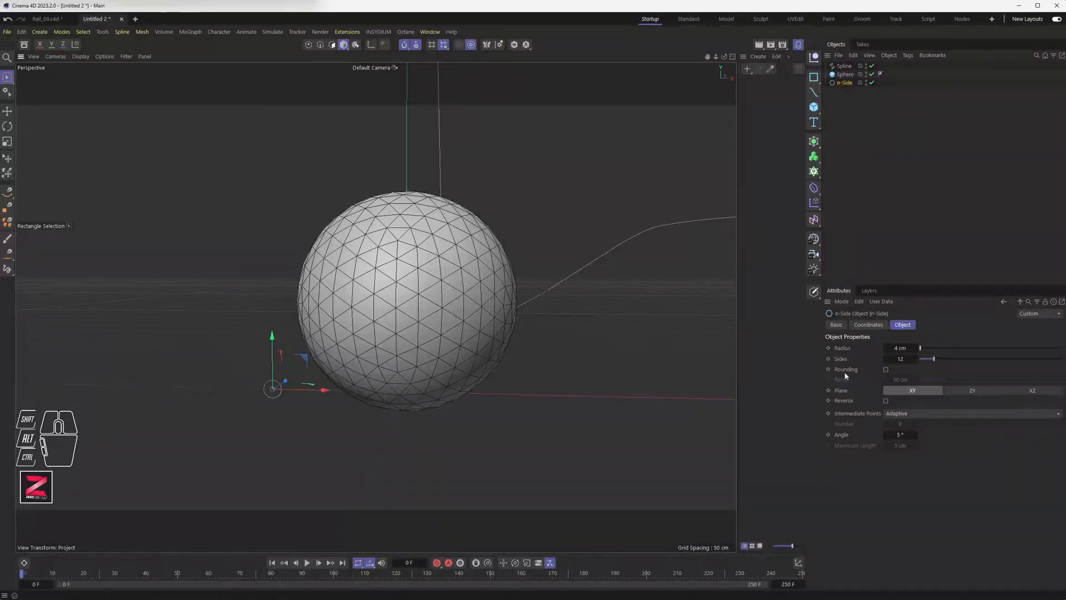
# Set the n-Side's X position to -37 cm.
pyautogui.click(868, 324)
pyautogui.click(866, 360)
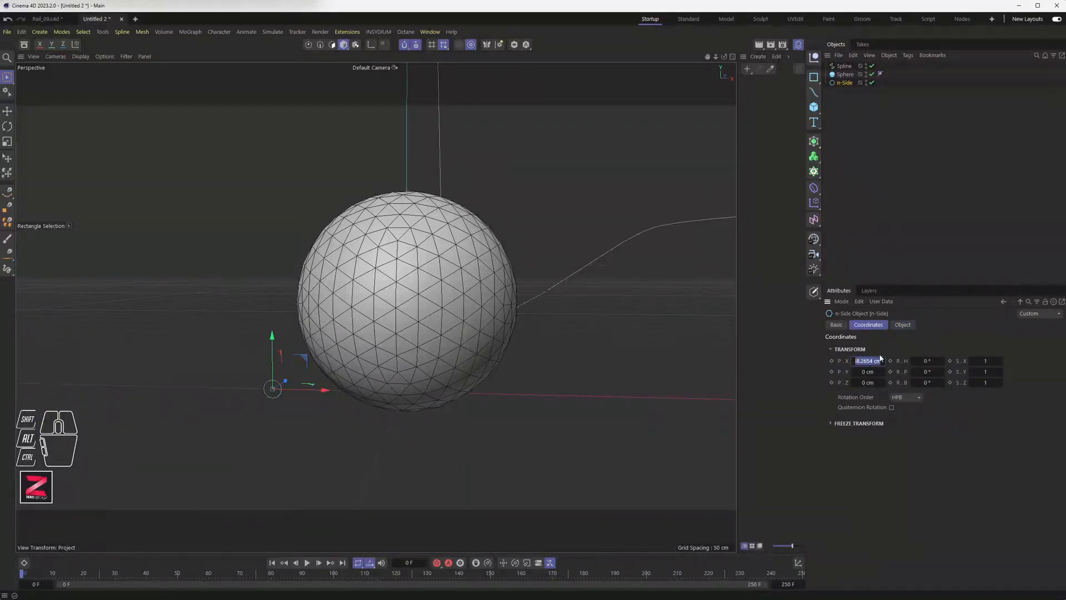
pyautogui.write('-37')
pyautogui.press('Return')
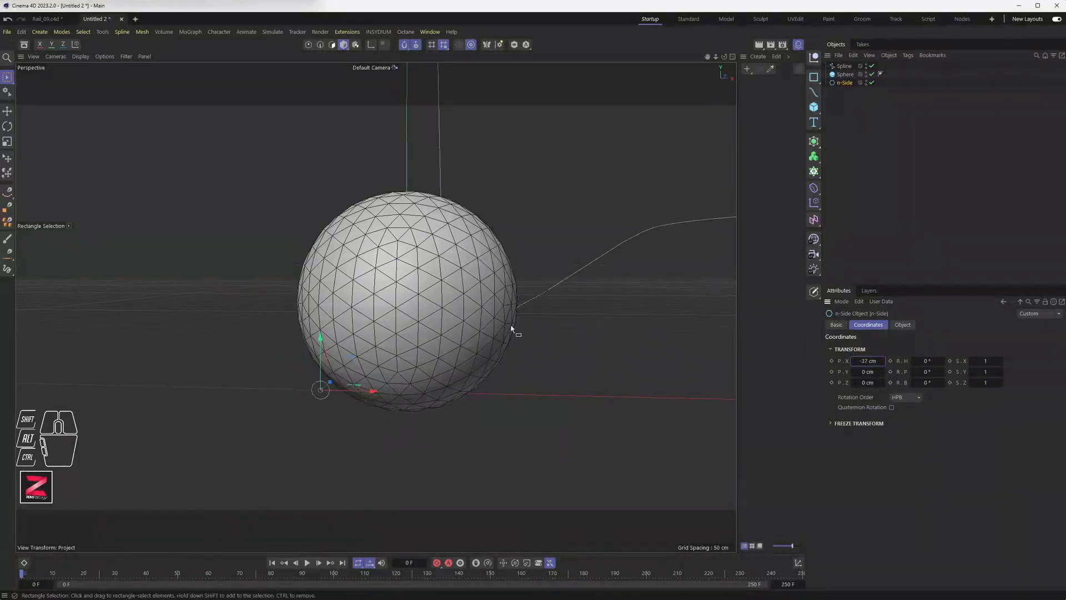
# In an enlarged Front view, lower the sphere slightly onto the profiles.
pyautogui.middleClick(441, 338)
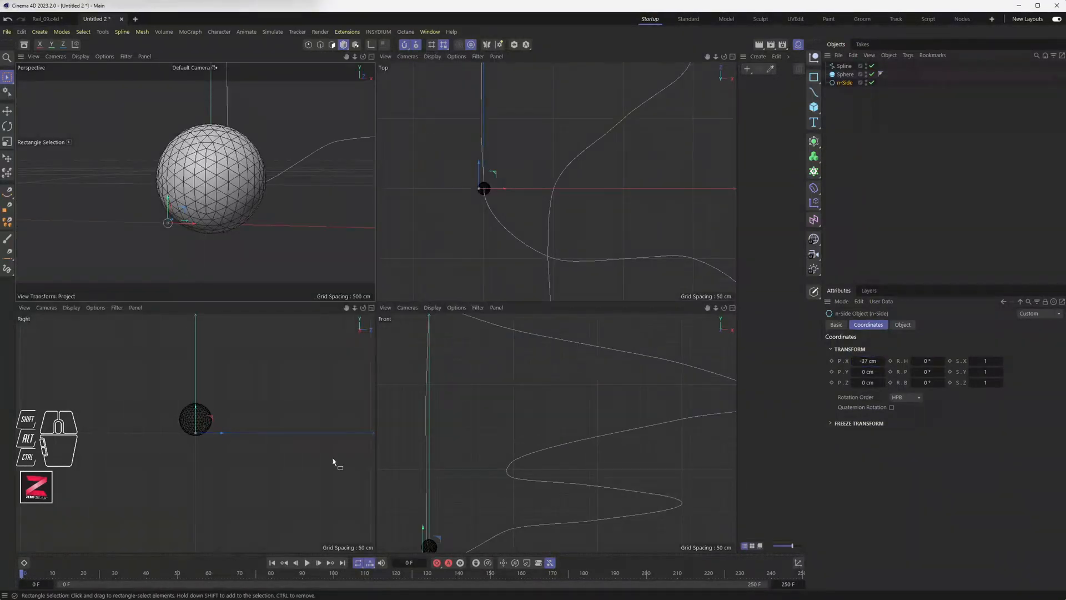
pyautogui.scroll(10, 473, 444)
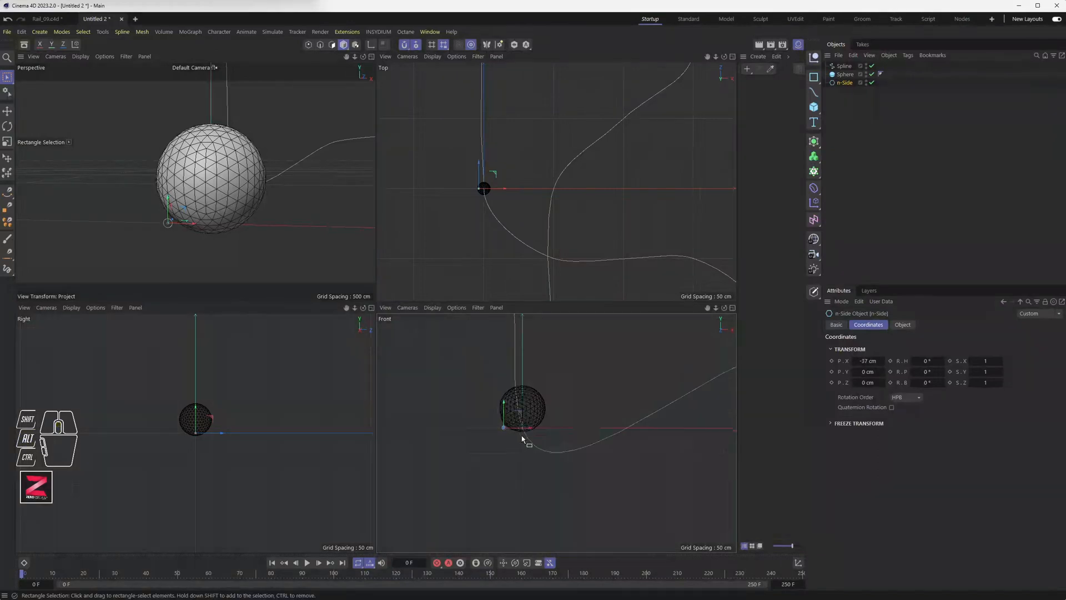
pyautogui.middleClick(508, 425)
pyautogui.scroll(2, 218, 340)
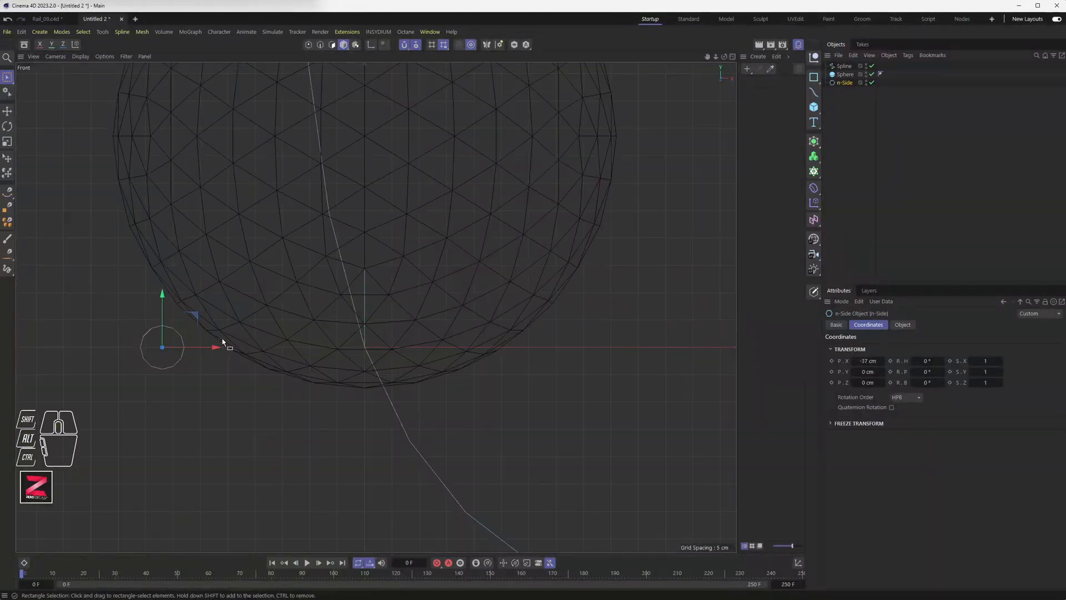
pyautogui.click(379, 111)
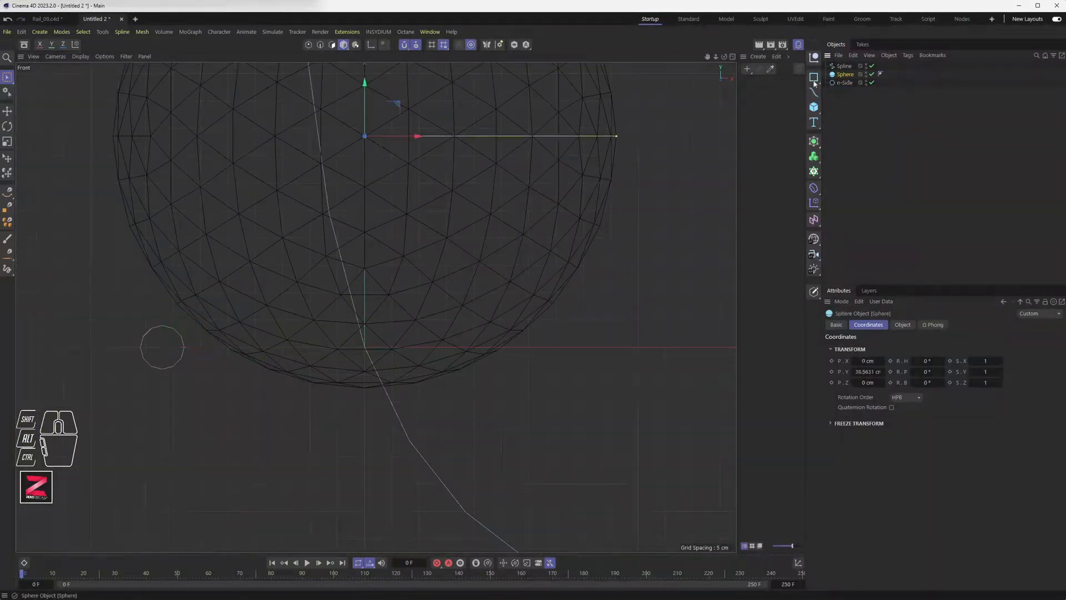
pyautogui.moveTo(364, 108); pyautogui.dragTo(365, 136)
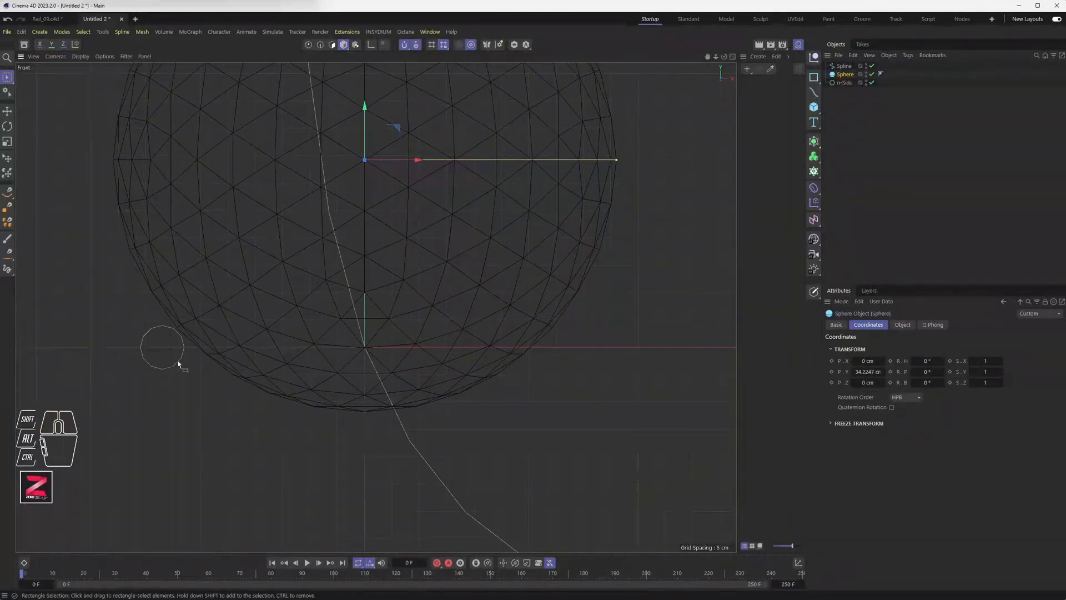
# Duplicate the n-Side as n-Side.1 and place the copy at X 35 cm.
pyautogui.click(845, 82)
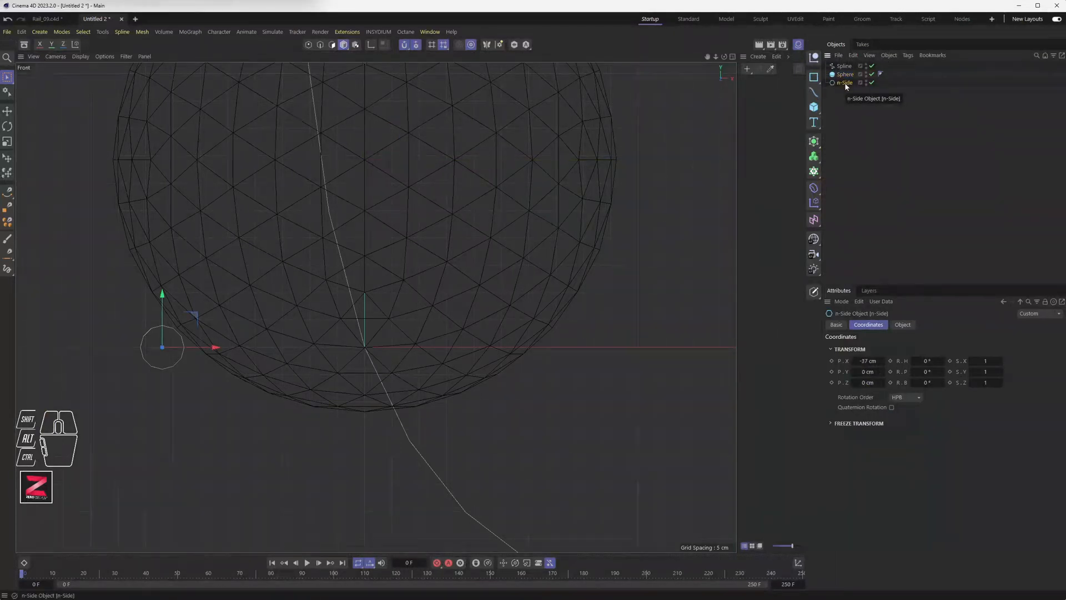
pyautogui.keyDown('ctrl'); pyautogui.moveTo(844, 83); pyautogui.dragTo(848, 97); pyautogui.keyUp('ctrl')
pyautogui.doubleClick(868, 360)
pyautogui.press('BackSpace')
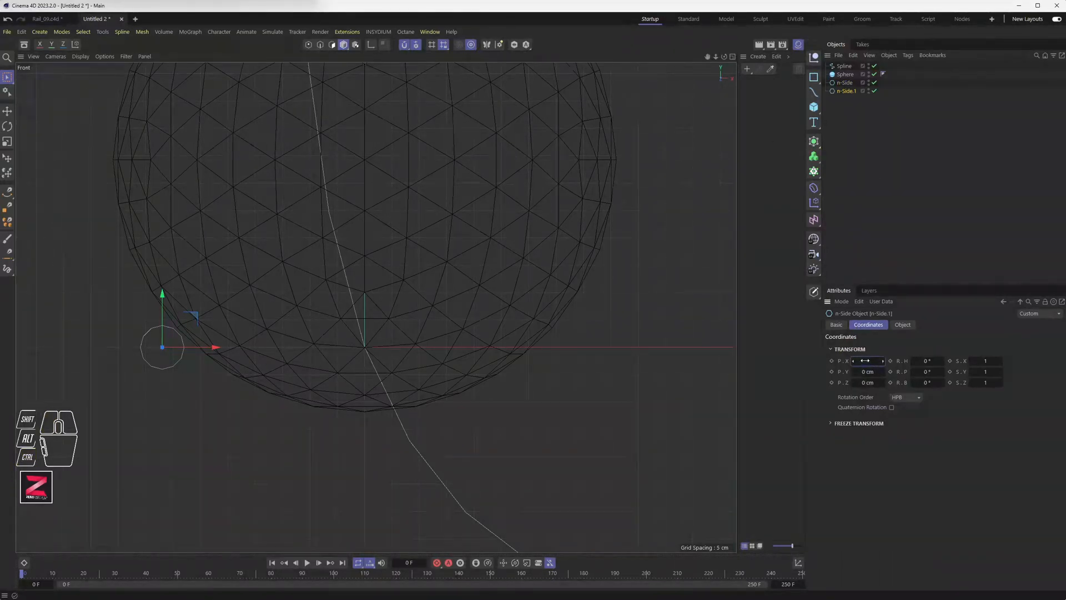
pyautogui.write('37')
pyautogui.press('Return')
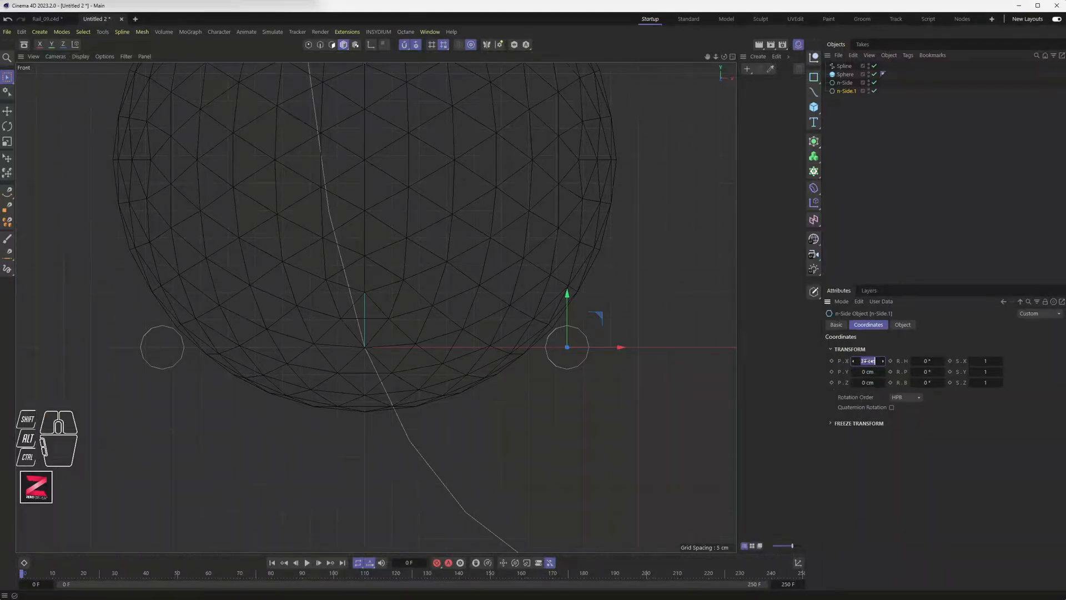
pyautogui.moveTo(868, 360); pyautogui.dragTo(866, 360)
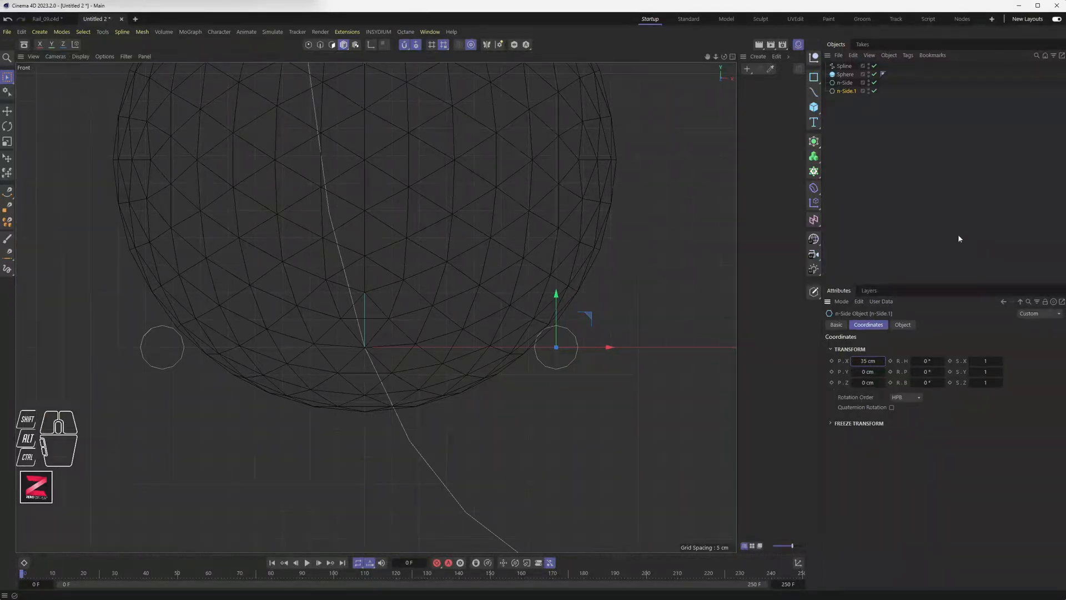
# Set the original n-Side's X position to -35 cm.
pyautogui.click(845, 82)
pyautogui.click(865, 361)
pyautogui.write('-35')
pyautogui.press('Return')
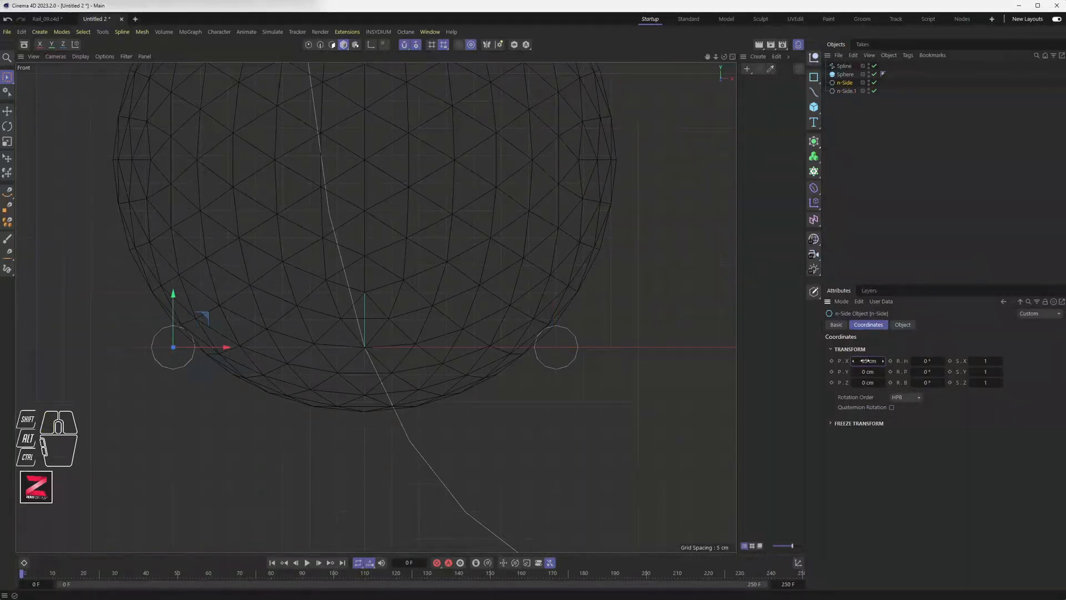
# Raise the sphere to about Y 35.9 cm in the Front view.
pyautogui.click(844, 74)
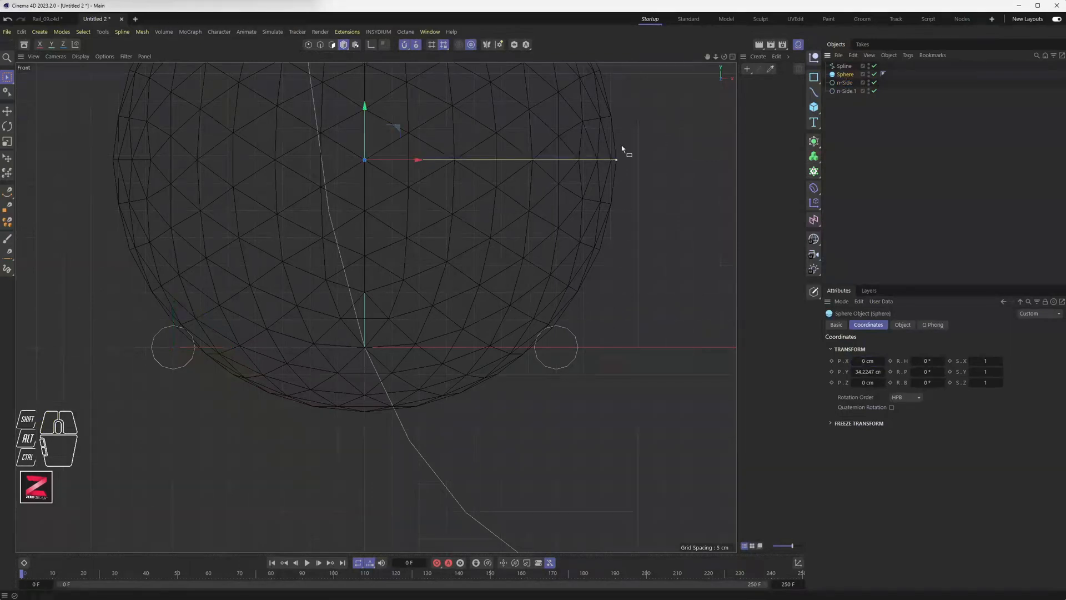
pyautogui.moveTo(365, 132); pyautogui.dragTo(365, 124)
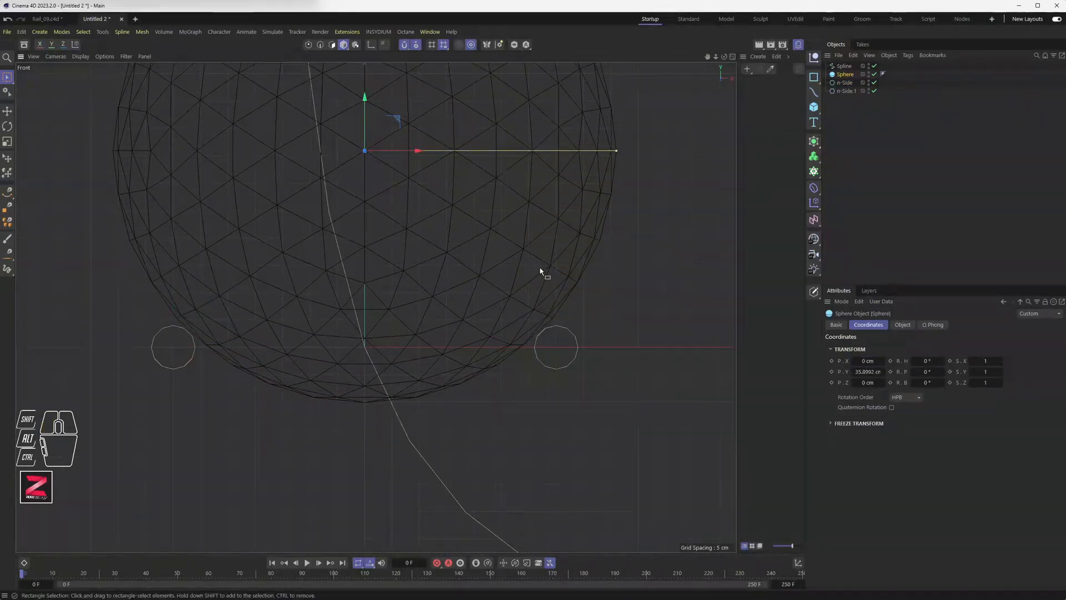
pyautogui.scroll(-3, 540, 271)
pyautogui.keyDown('alt'); pyautogui.moveTo(483, 266); pyautogui.dragTo(435, 317, button='middle'); pyautogui.keyUp('alt')
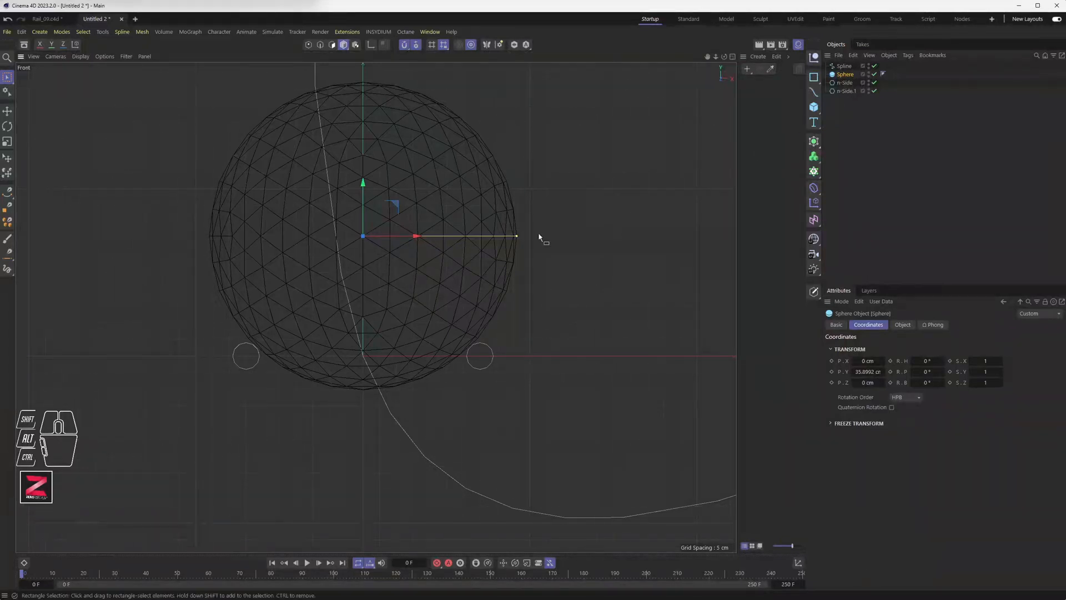
pyautogui.scroll(-5, 419, 240)
# Switch to a full Perspective view and zoom out to frame the scene.
pyautogui.middleClick(416, 250)
pyautogui.middleClick(285, 214)
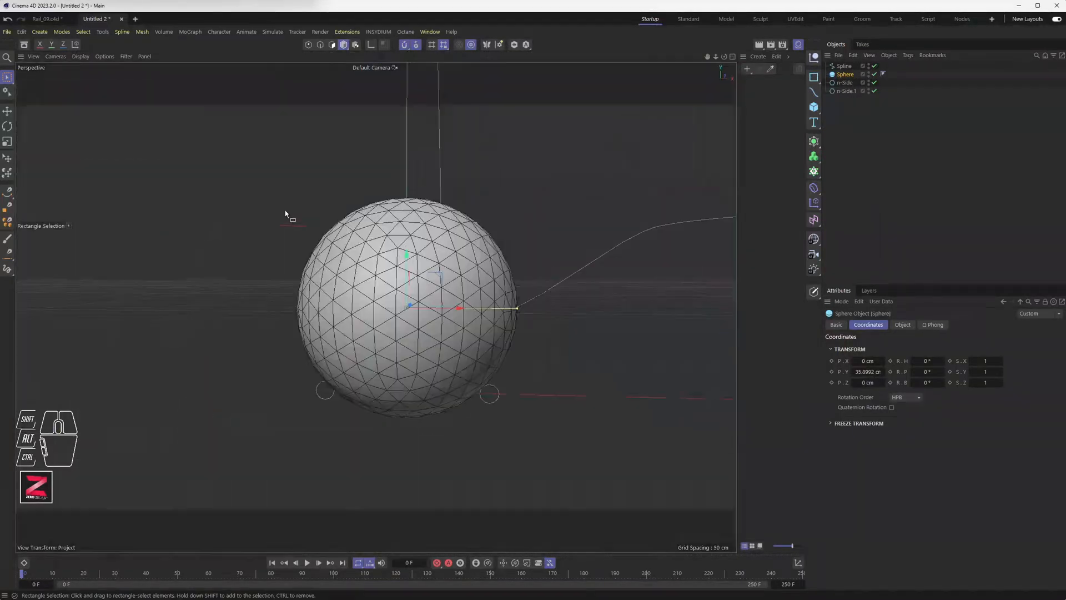
pyautogui.scroll(-8, 285, 211)
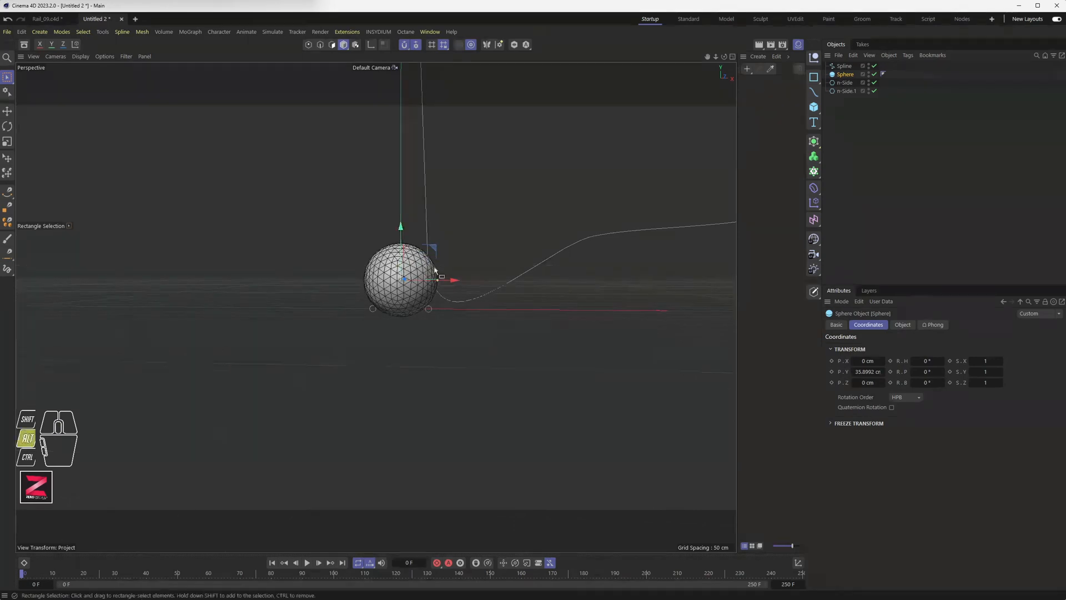
pyautogui.keyDown('alt'); pyautogui.moveTo(434, 270); pyautogui.dragTo(398, 305); pyautogui.keyUp('alt')
pyautogui.keyDown('alt'); pyautogui.moveTo(547, 255); pyautogui.dragTo(360, 342, button='middle'); pyautogui.keyUp('alt')
pyautogui.keyDown('alt'); pyautogui.scroll(-5, 384, 319); pyautogui.keyUp('alt')
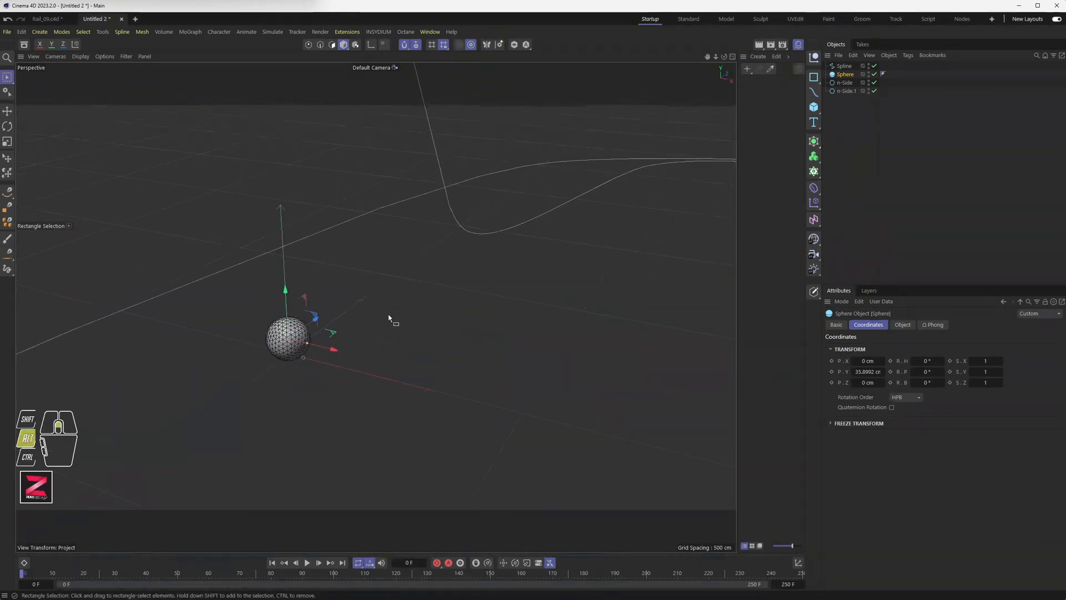
pyautogui.keyDown('alt'); pyautogui.scroll(-5, 390, 316); pyautogui.keyUp('alt')
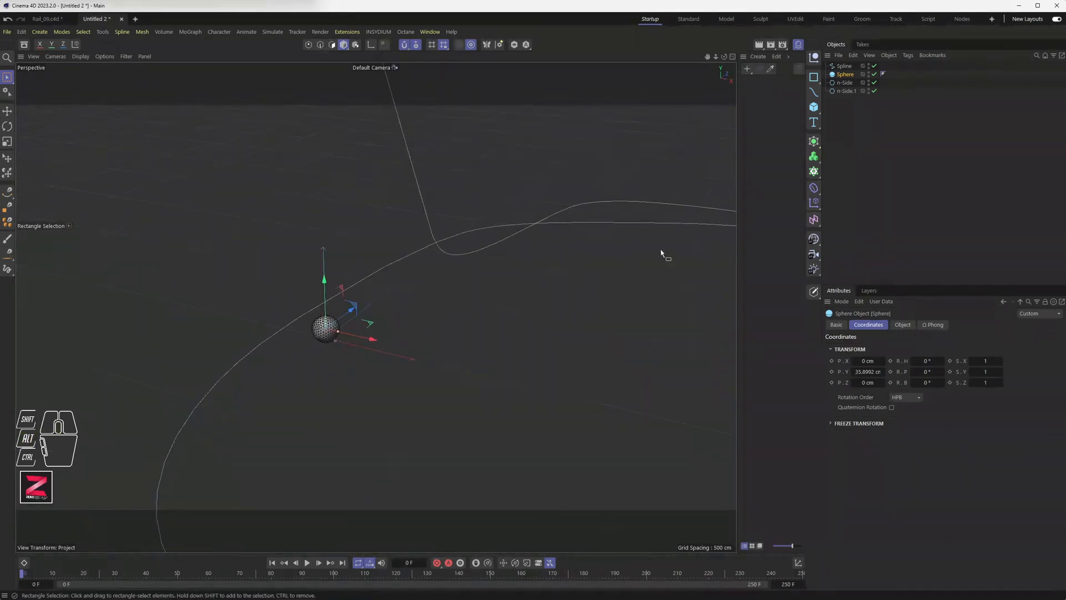
# Add a Sweep object and place the n-Side and the Spline inside it.
pyautogui.click(847, 172)
pyautogui.moveTo(814, 141); pyautogui.dragTo(916, 190)
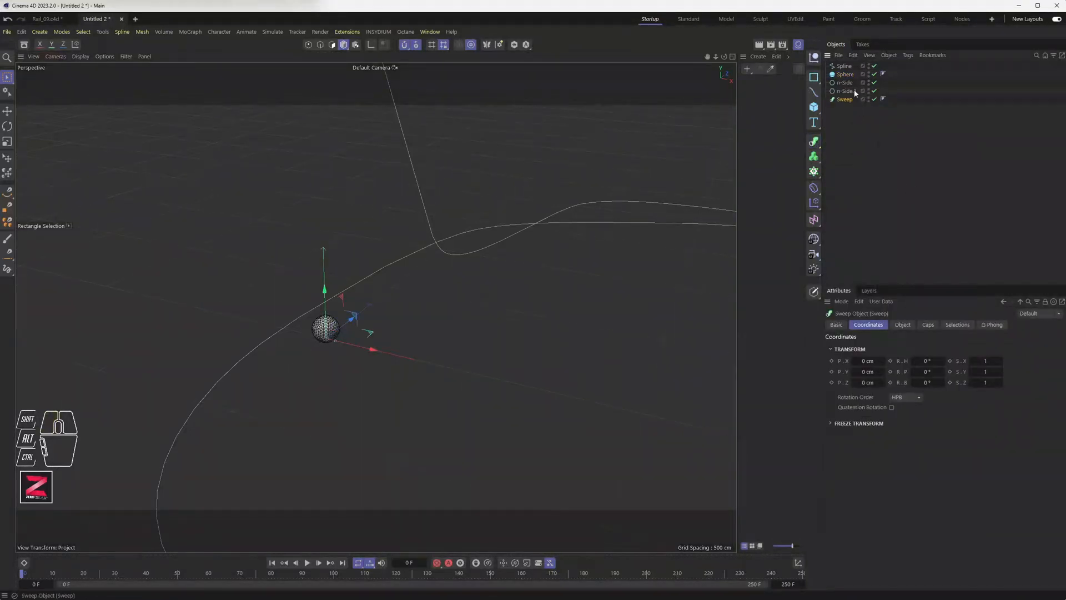
pyautogui.moveTo(844, 83); pyautogui.dragTo(849, 102)
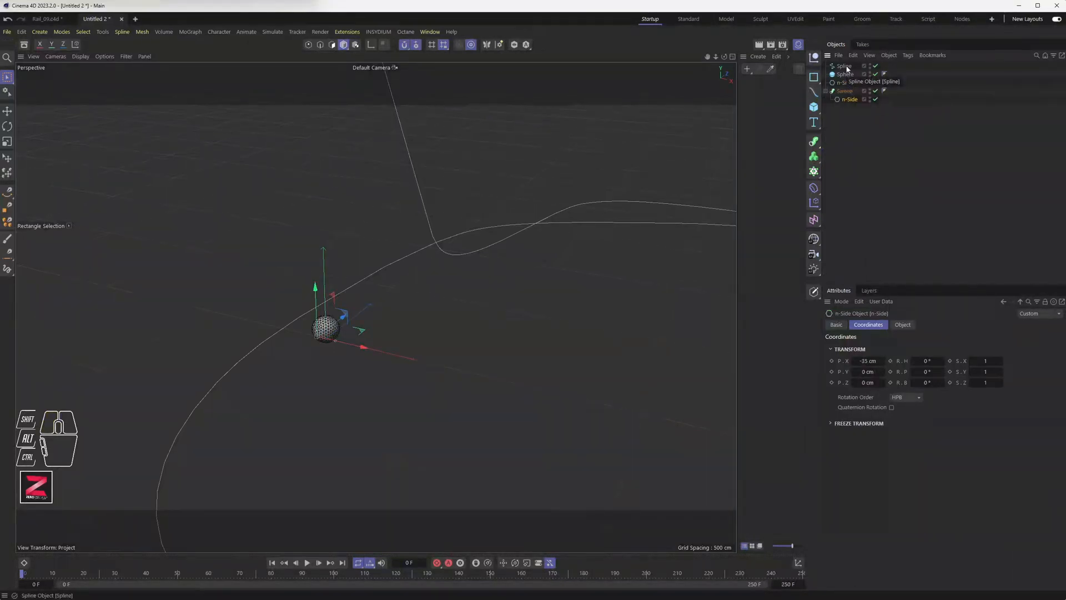
pyautogui.moveTo(845, 66); pyautogui.dragTo(854, 102)
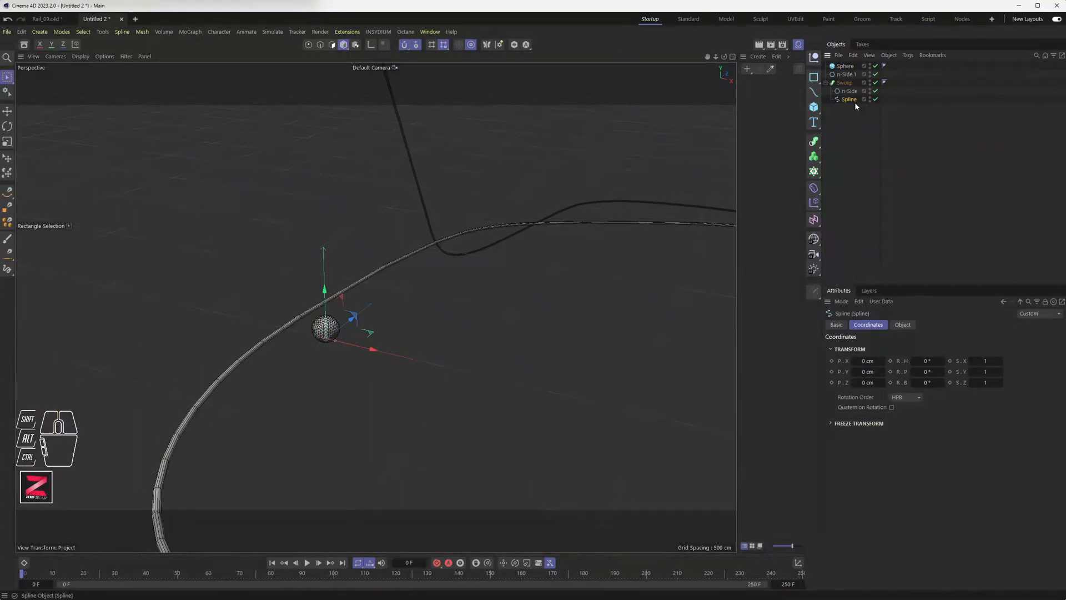
# Try n-Side.1 inside the Sweep, then move both circles back to the root.
pyautogui.scroll(-3, 537, 271)
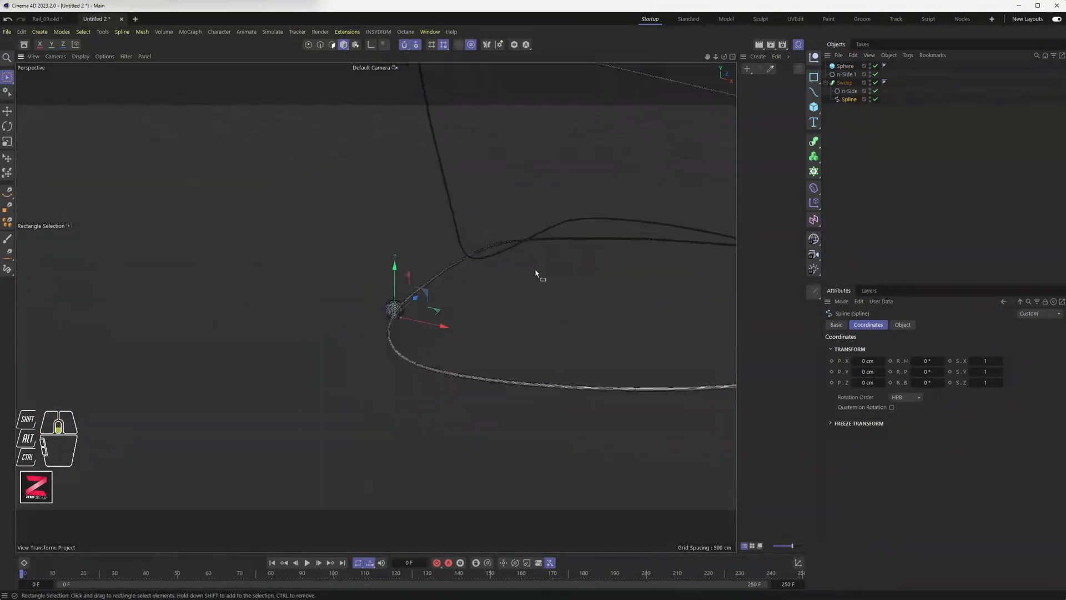
pyautogui.keyDown('alt'); pyautogui.moveTo(537, 274); pyautogui.dragTo(426, 314); pyautogui.keyUp('alt')
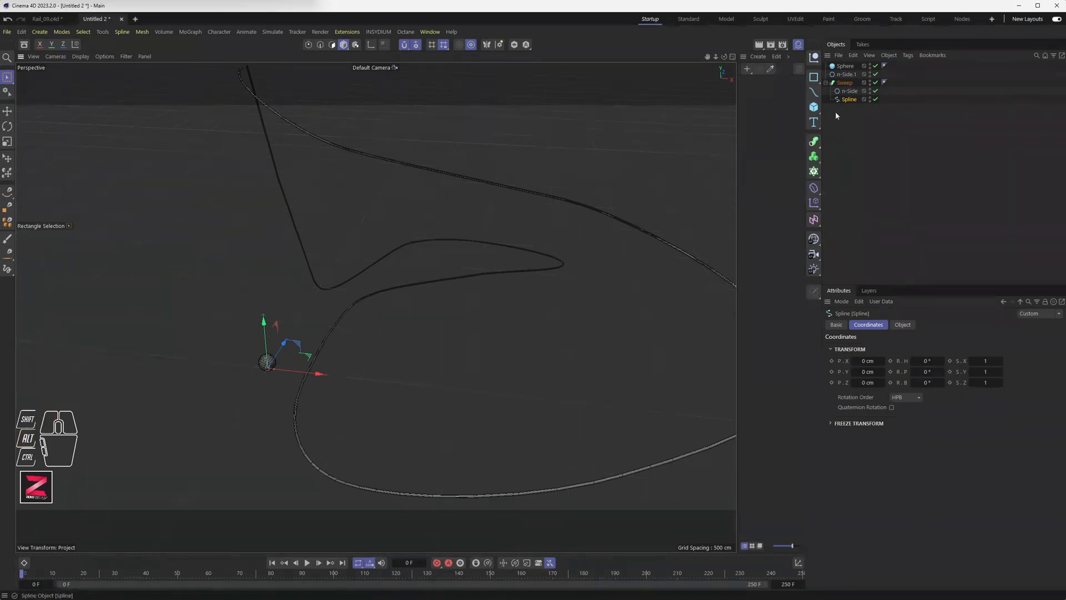
pyautogui.moveTo(846, 74); pyautogui.dragTo(852, 98)
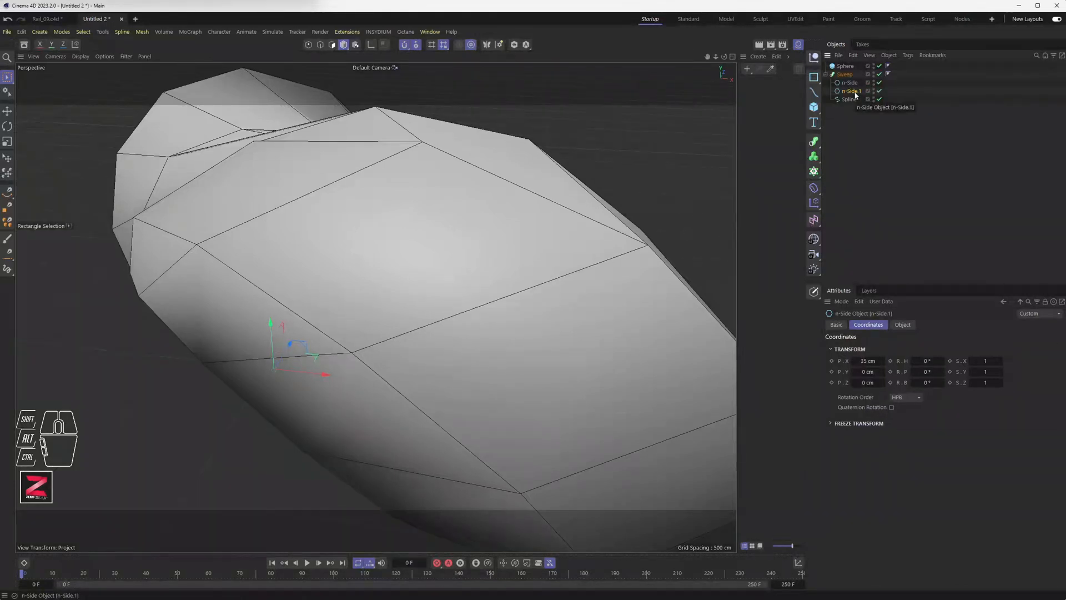
pyautogui.moveTo(855, 94)
pyautogui.mouseDown()
pyautogui.moveTo(852, 129)
pyautogui.moveTo(847, 95)
pyautogui.mouseUp()
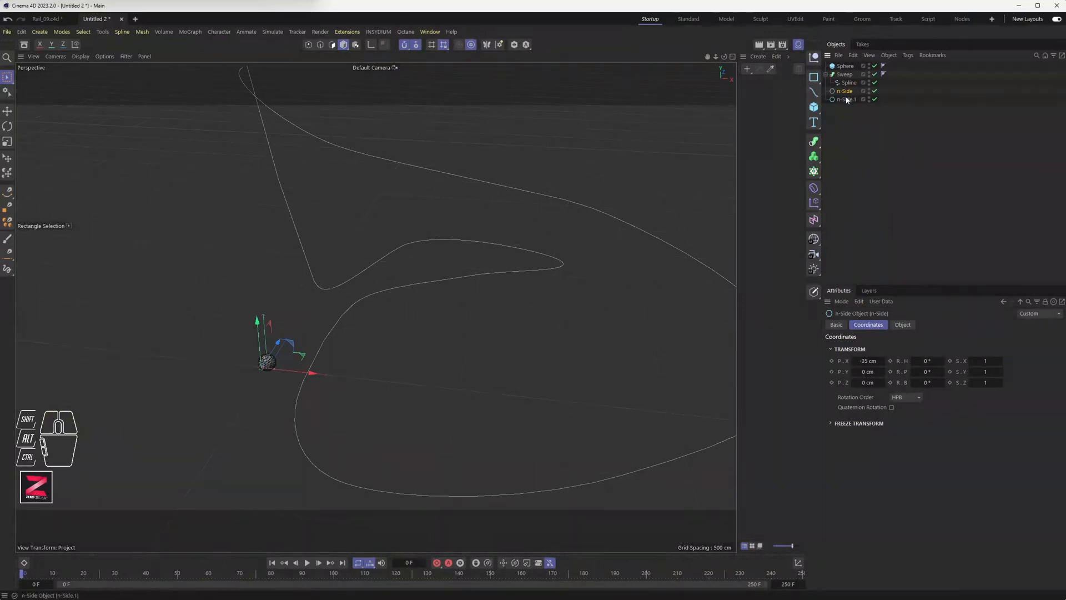
# Rename the first circle from n-Side to n-Side.0.
pyautogui.click(844, 74)
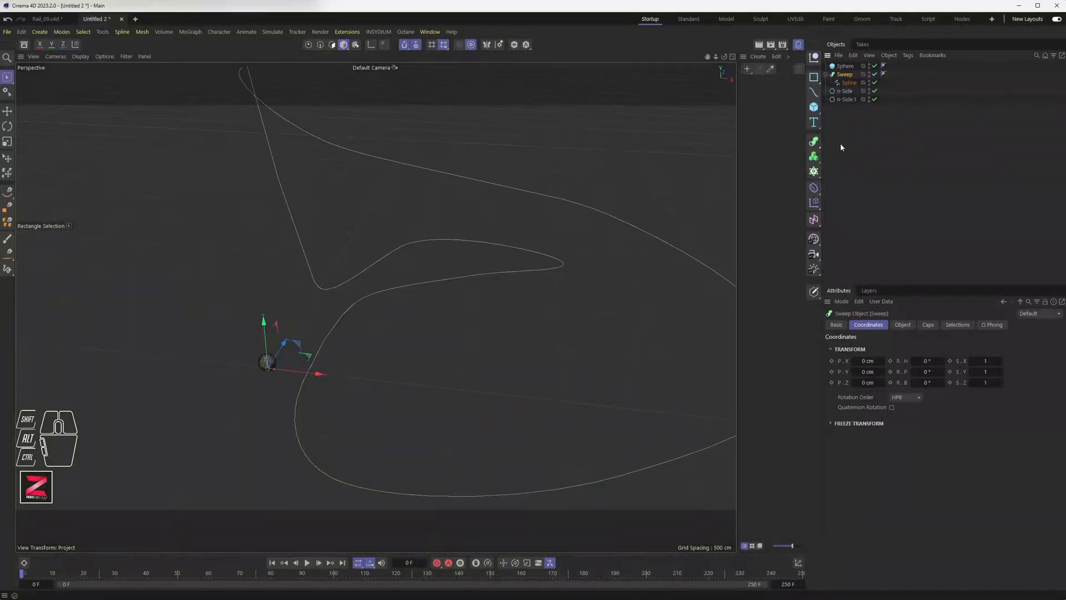
pyautogui.click(847, 92)
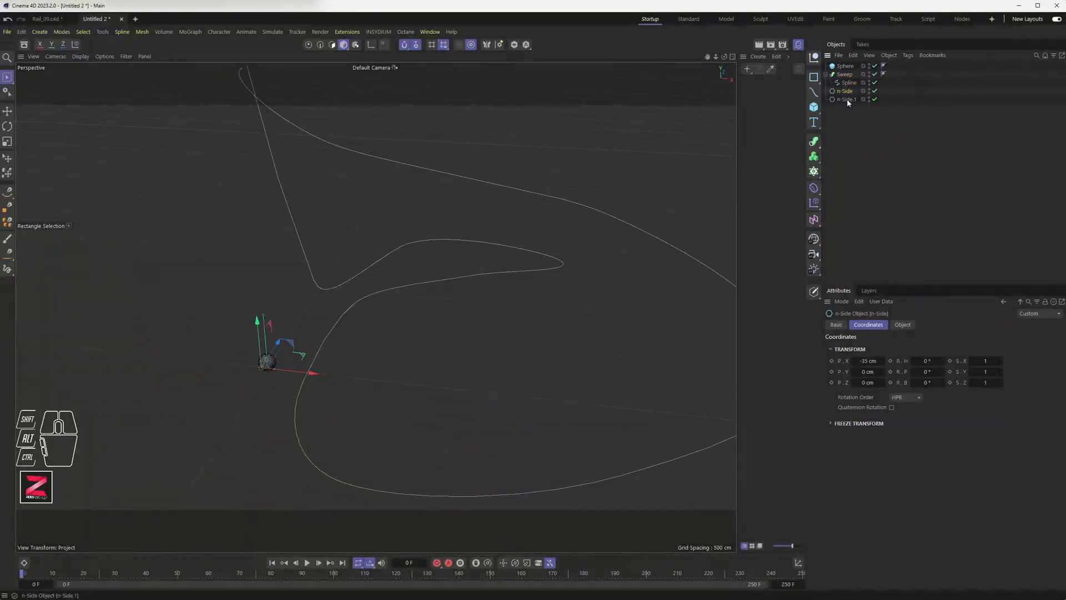
pyautogui.doubleClick(854, 92)
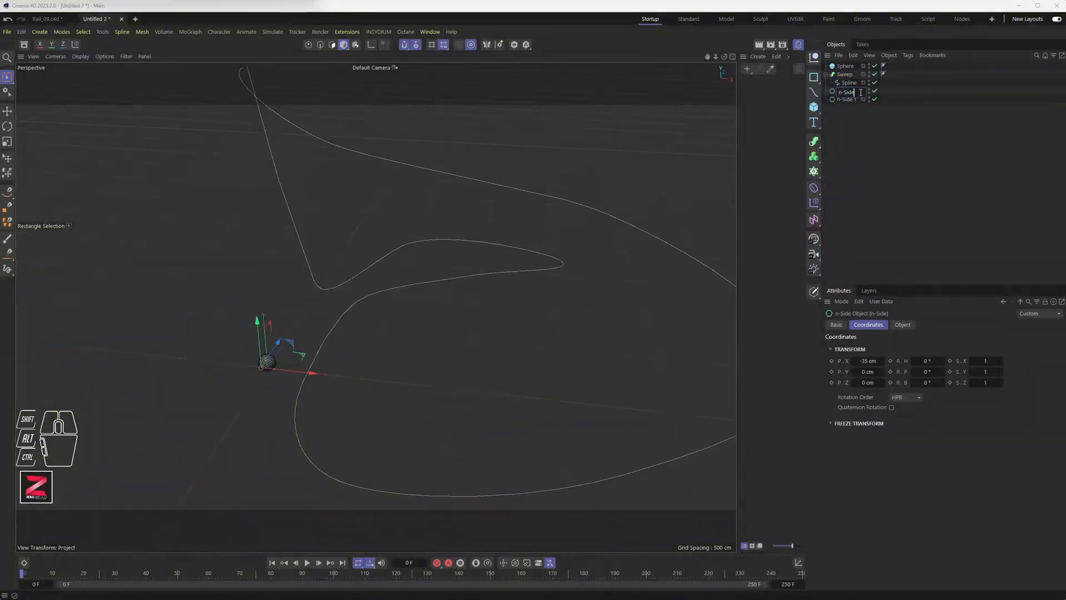
pyautogui.write('.0')
pyautogui.press('Return')
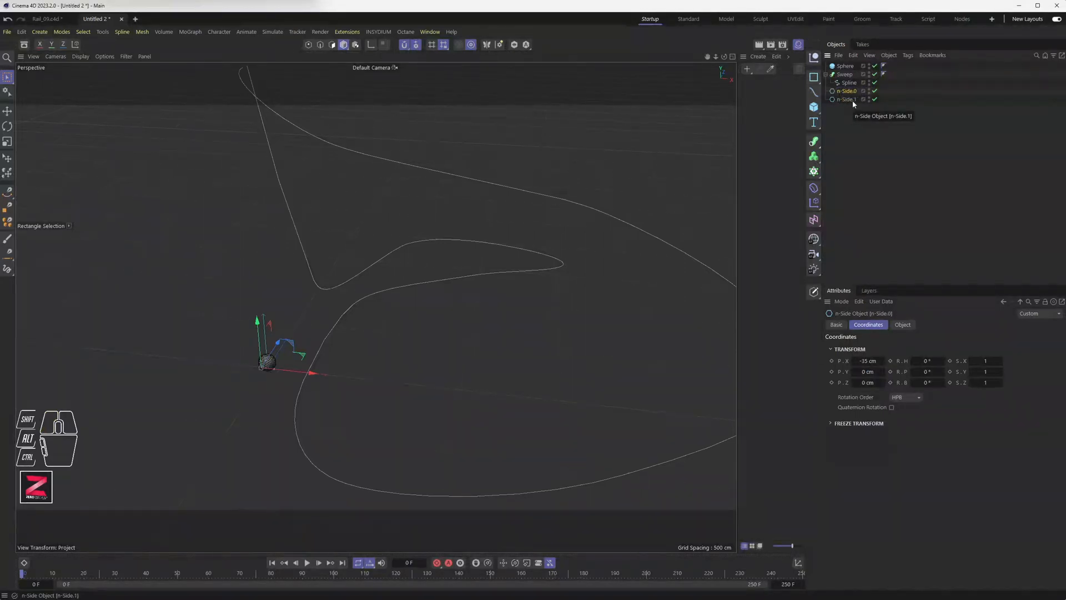
# Add a Connect object and group n-Side.0 and n-Side.1 inside it.
pyautogui.click(845, 144)
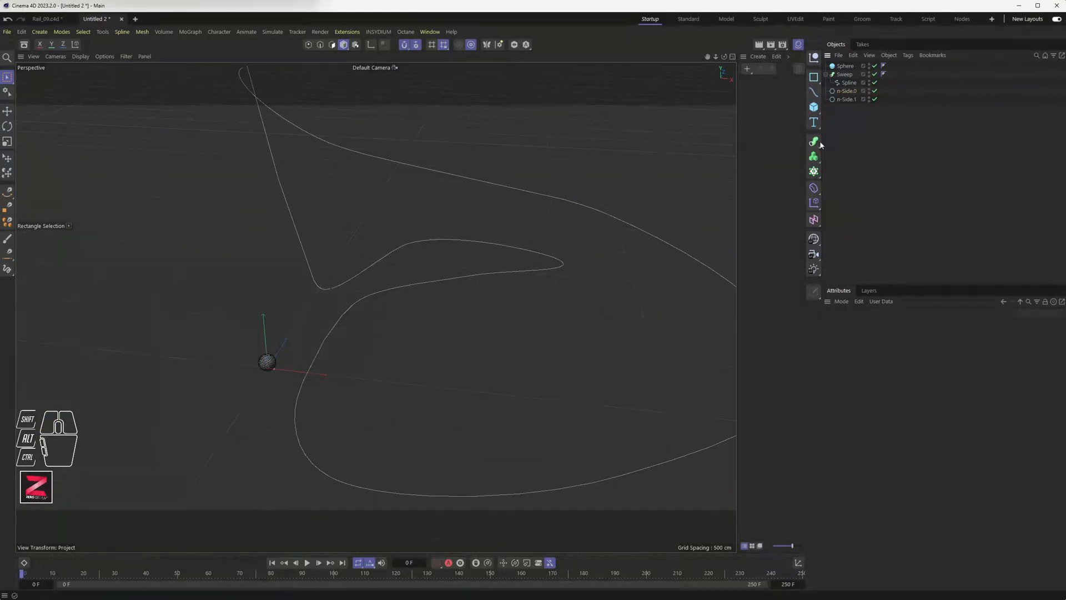
pyautogui.click(819, 144)
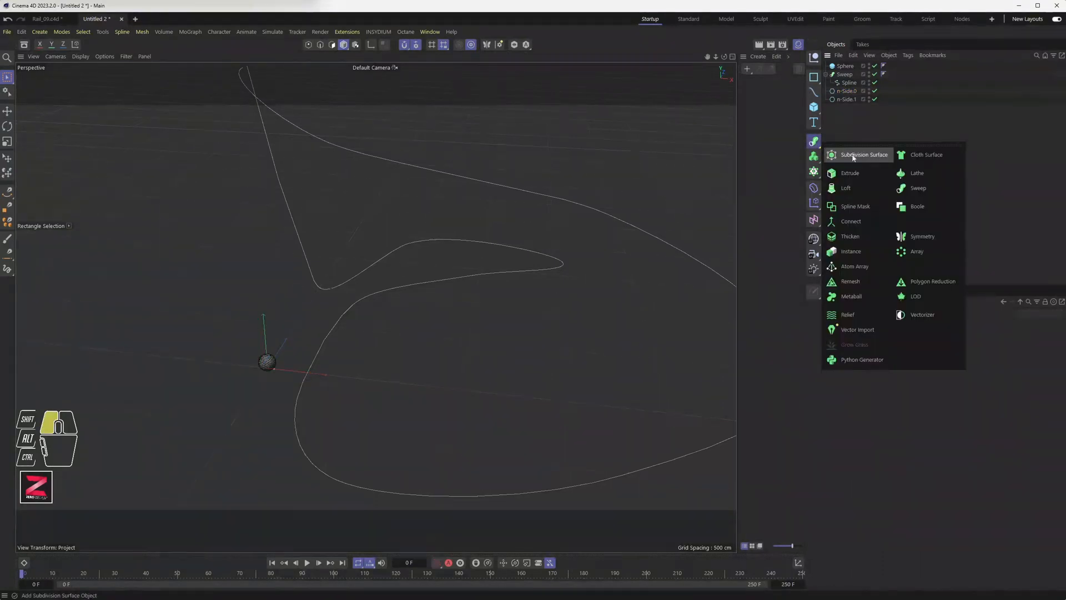
pyautogui.click(851, 221)
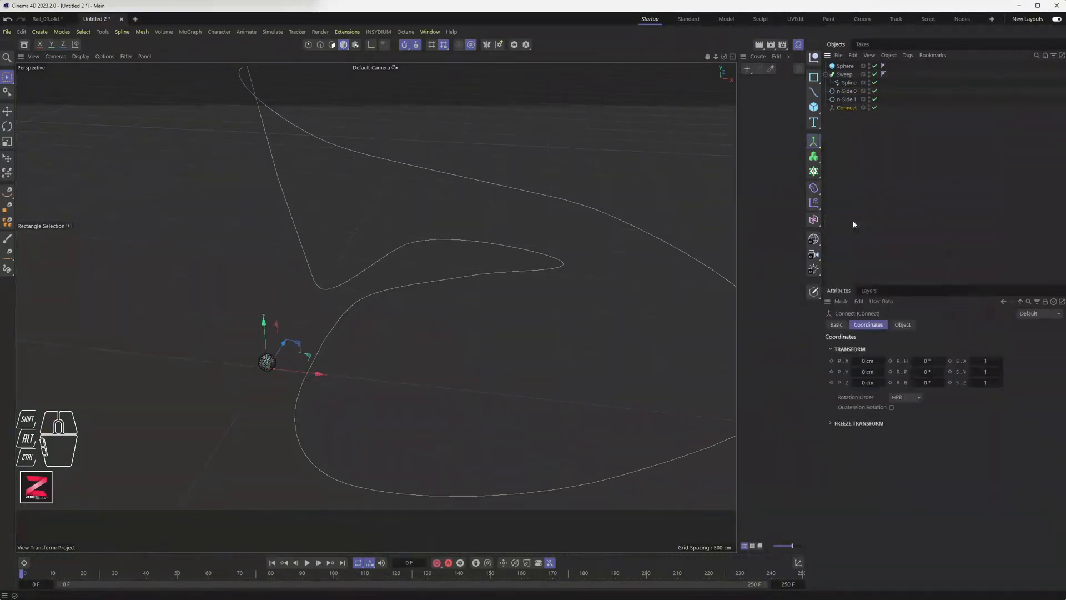
pyautogui.click(846, 99)
pyautogui.keyDown('shift'); pyautogui.click(848, 91); pyautogui.keyUp('shift')
pyautogui.moveTo(849, 92)
pyautogui.mouseDown()
pyautogui.moveTo(852, 110)
pyautogui.moveTo(854, 82)
pyautogui.mouseUp()
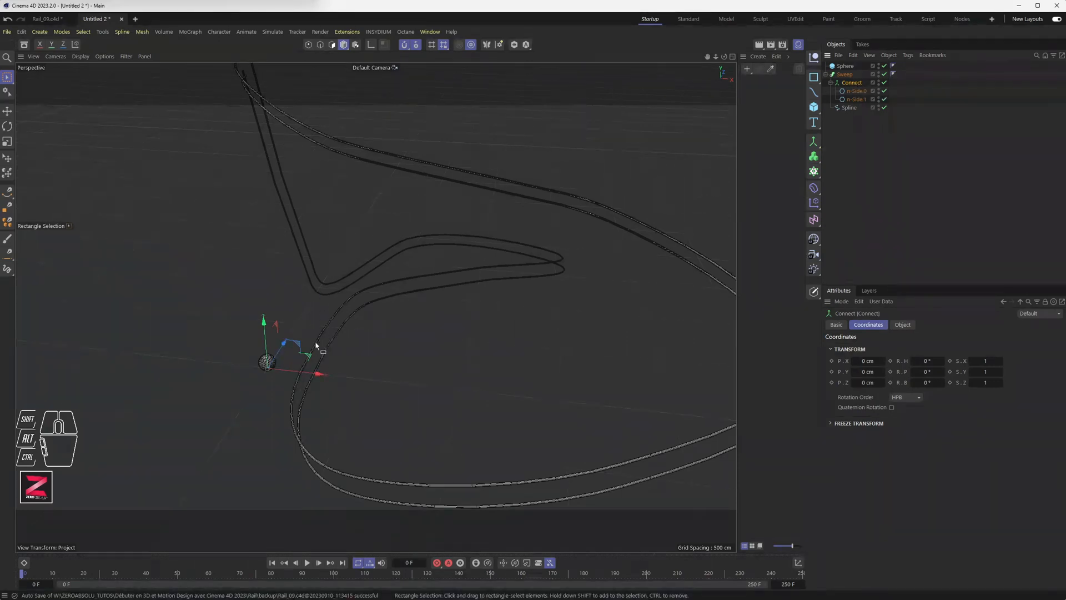
pyautogui.keyDown('alt'); pyautogui.moveTo(372, 336); pyautogui.dragTo(350, 369); pyautogui.keyUp('alt')
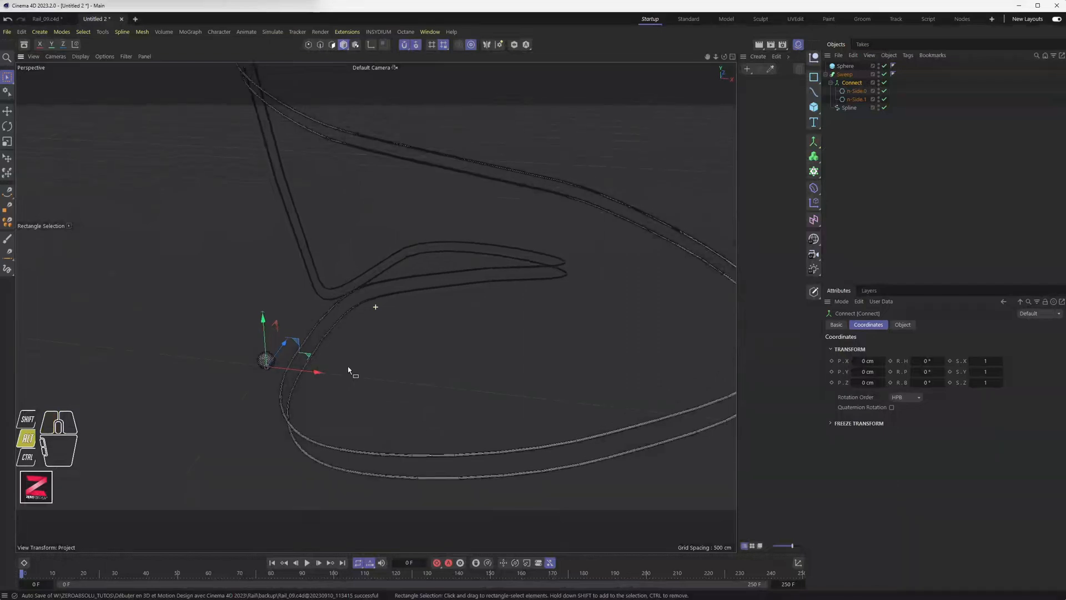
# With the Sweep disabled, snap n-Side.0 to X 0, Y 30 cm in the Front view.
pyautogui.click(856, 91)
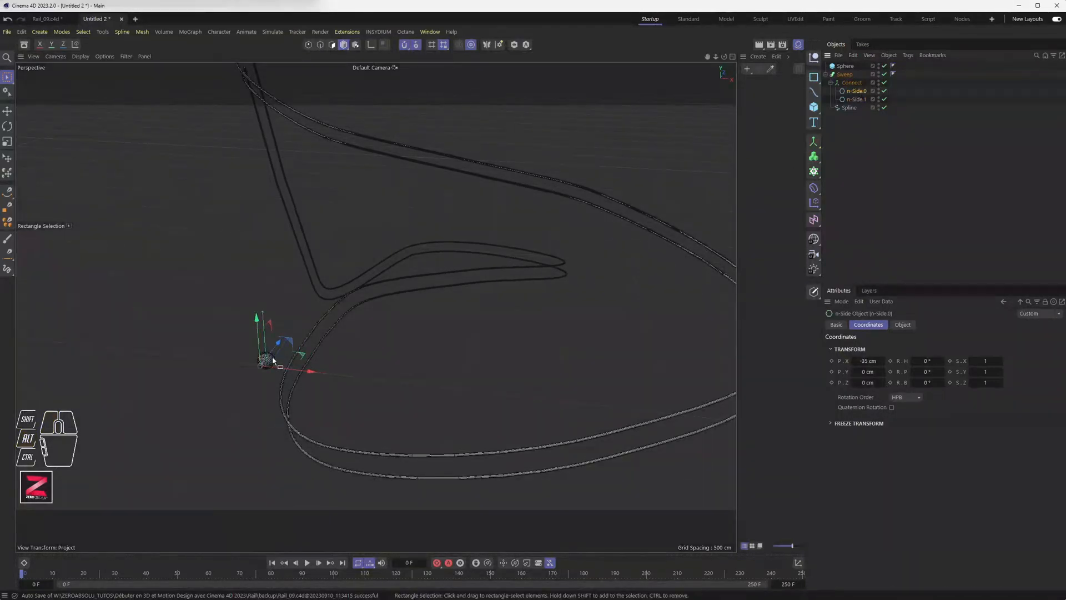
pyautogui.middleClick(264, 371)
pyautogui.scroll(5, 547, 417)
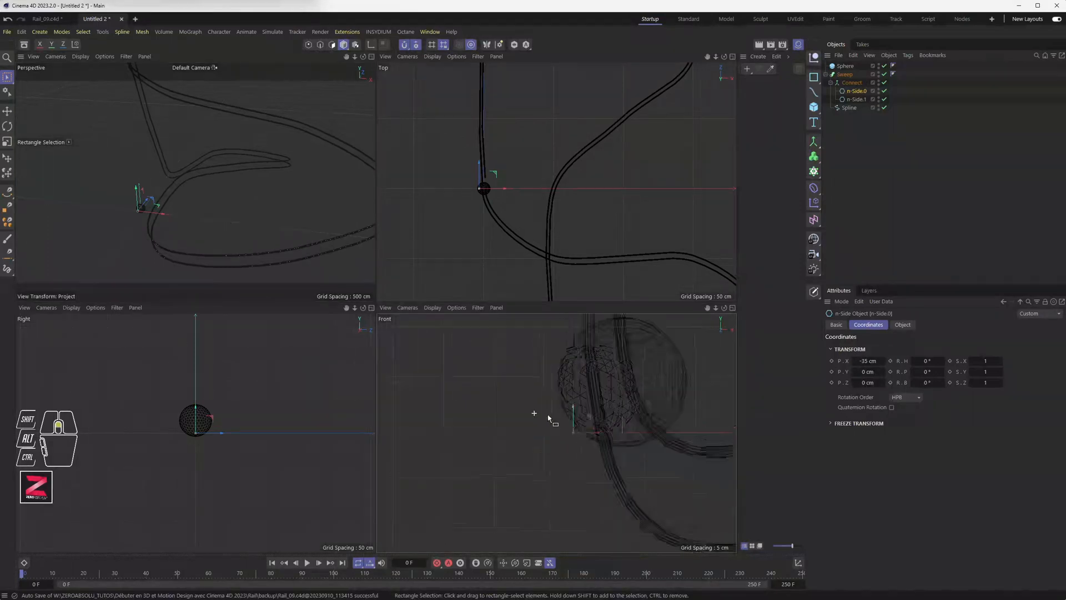
pyautogui.keyDown('alt'); pyautogui.moveTo(636, 432); pyautogui.dragTo(507, 414, button='middle'); pyautogui.keyUp('alt')
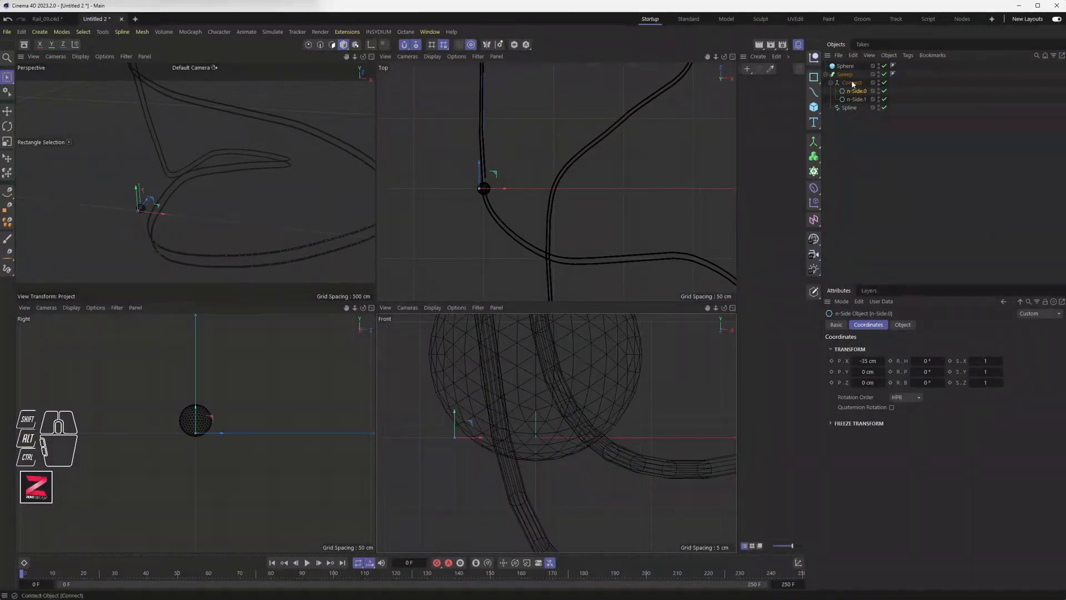
pyautogui.click(885, 76)
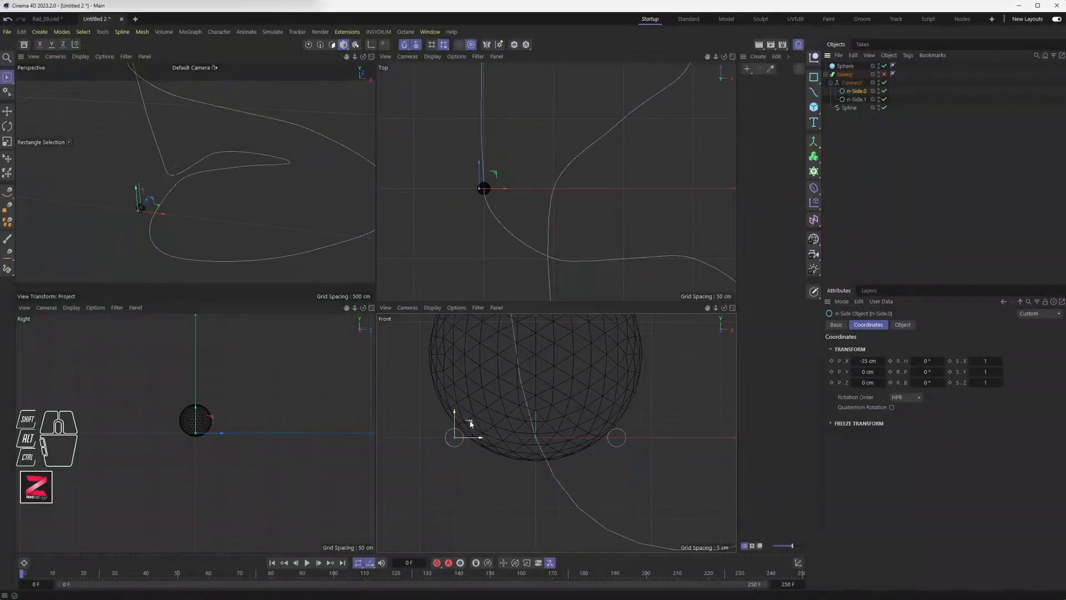
pyautogui.moveTo(470, 424); pyautogui.dragTo(543, 364)
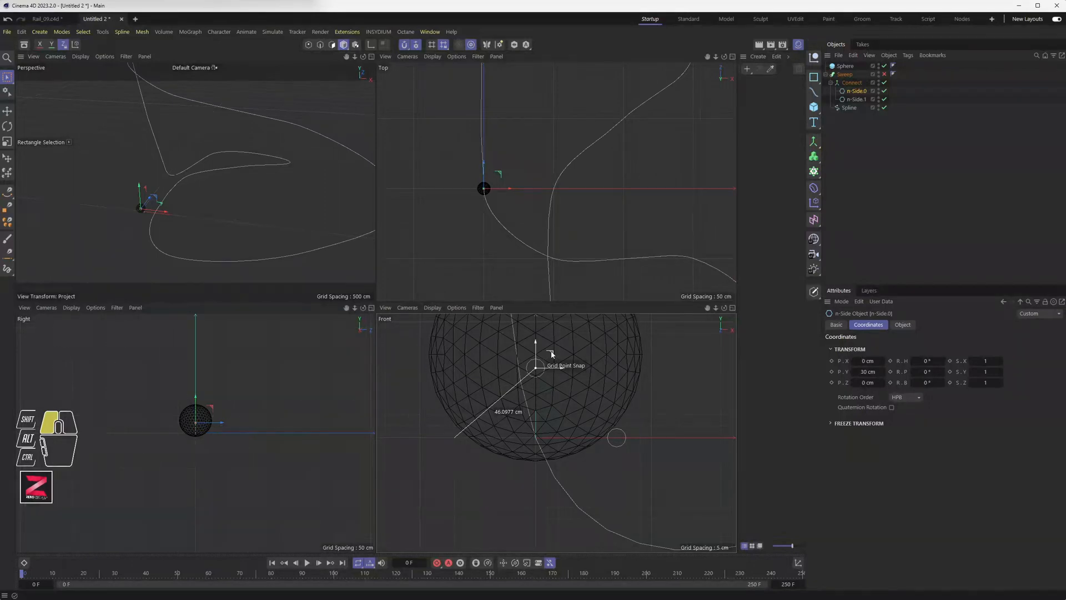
pyautogui.moveTo(551, 352); pyautogui.dragTo(551, 352)
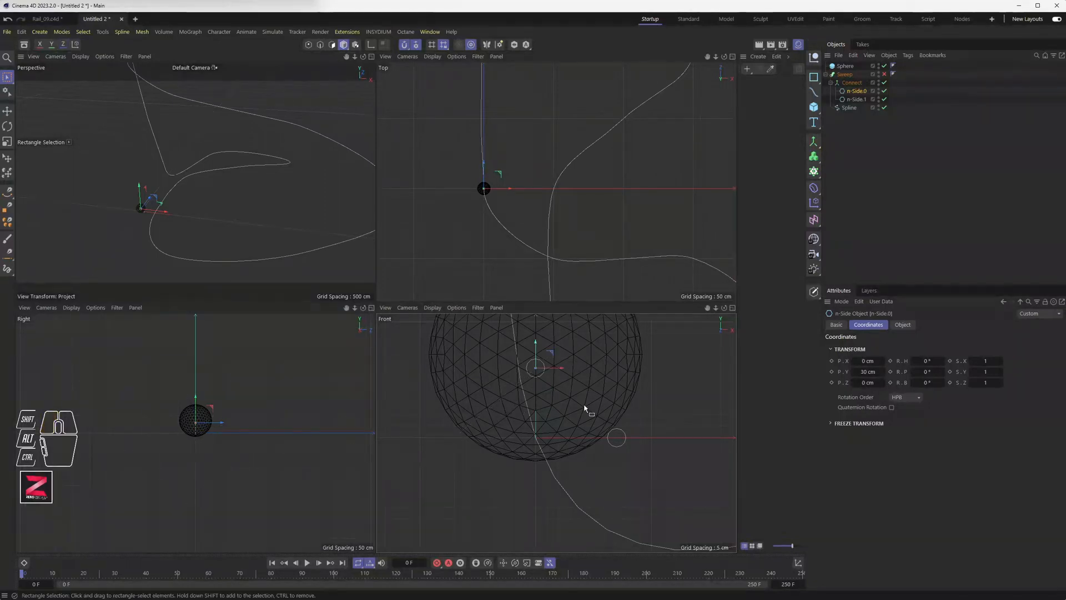
# Move n-Side.1 to Y -30 cm below it and re-enable the Sweep.
pyautogui.click(617, 435)
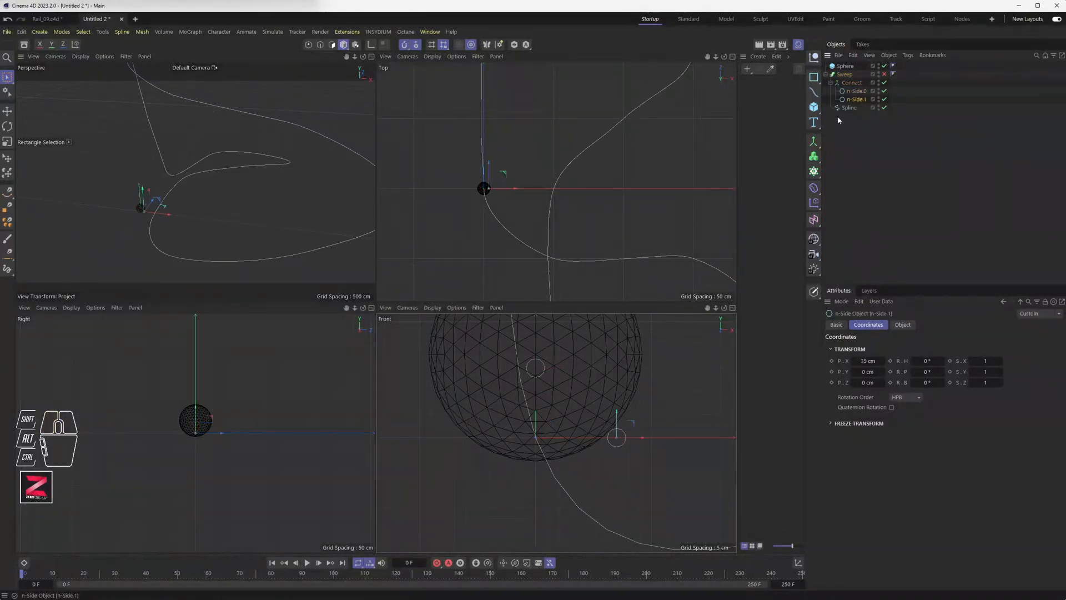
pyautogui.moveTo(616, 437); pyautogui.dragTo(549, 492)
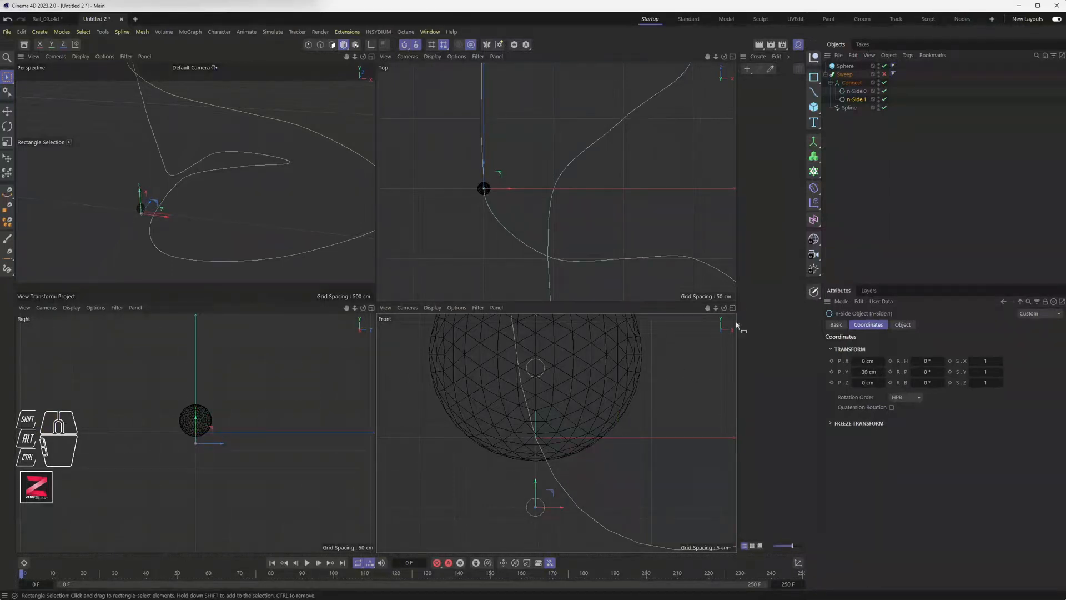
pyautogui.click(884, 74)
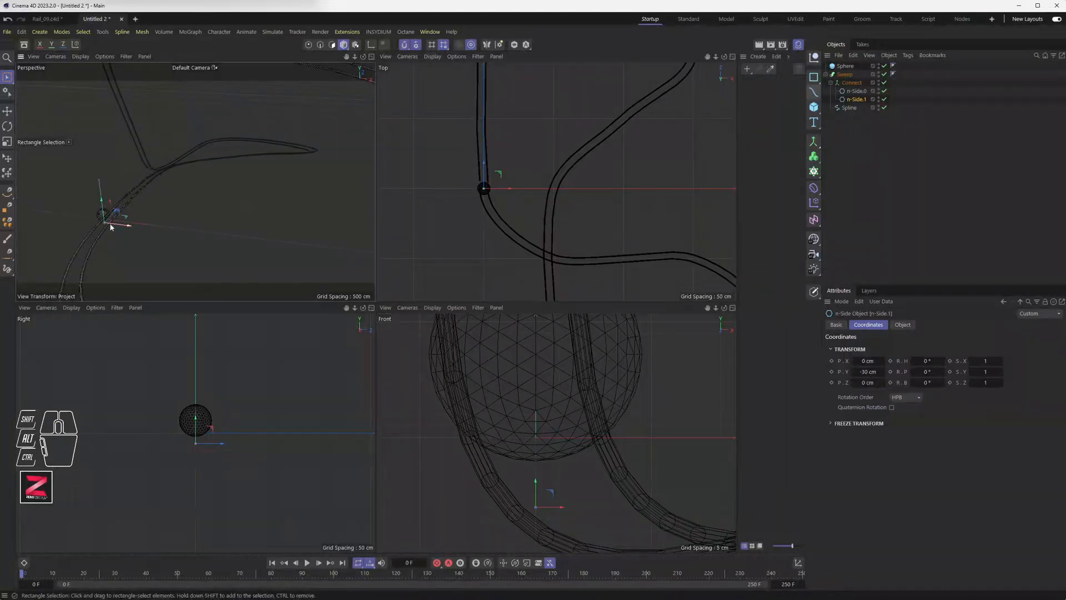
pyautogui.keyDown('alt'); pyautogui.moveTo(108, 222); pyautogui.dragTo(327, 209); pyautogui.keyUp('alt')
# Enlarge the Perspective view and orbit around the stacked twin rails.
pyautogui.middleClick(325, 208)
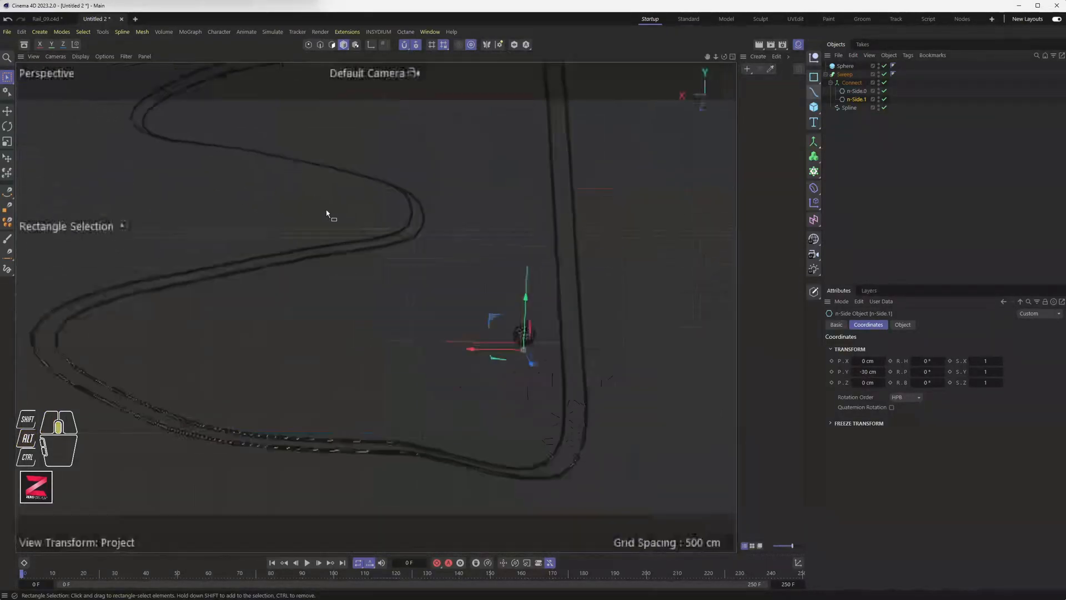
pyautogui.keyDown('alt'); pyautogui.moveTo(438, 235); pyautogui.dragTo(427, 319, button='middle'); pyautogui.keyUp('alt')
pyautogui.keyDown('alt'); pyautogui.moveTo(427, 319); pyautogui.dragTo(405, 302); pyautogui.keyUp('alt')
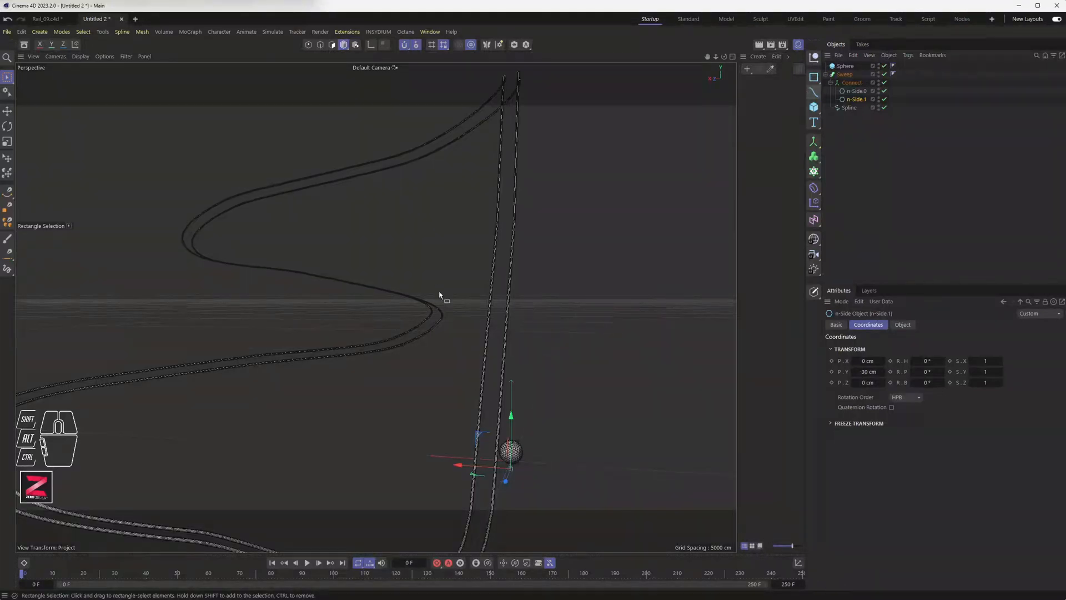
pyautogui.keyDown('alt'); pyautogui.moveTo(440, 295); pyautogui.dragTo(485, 308); pyautogui.keyUp('alt')
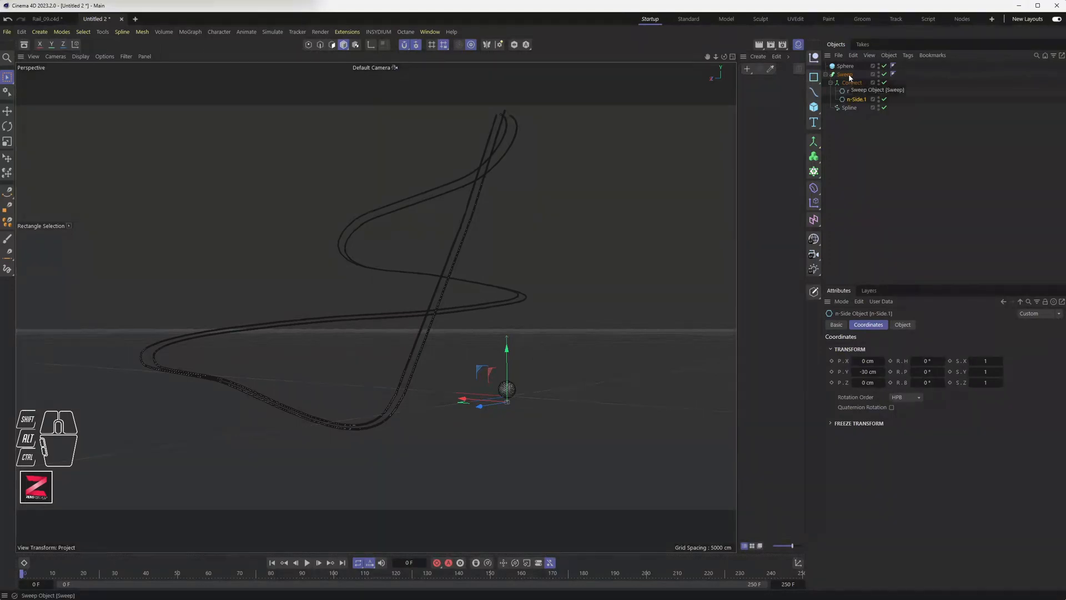
# Show the Sweep's Object properties and orbit along the rails to inspect the bends.
pyautogui.click(845, 75)
pyautogui.click(903, 325)
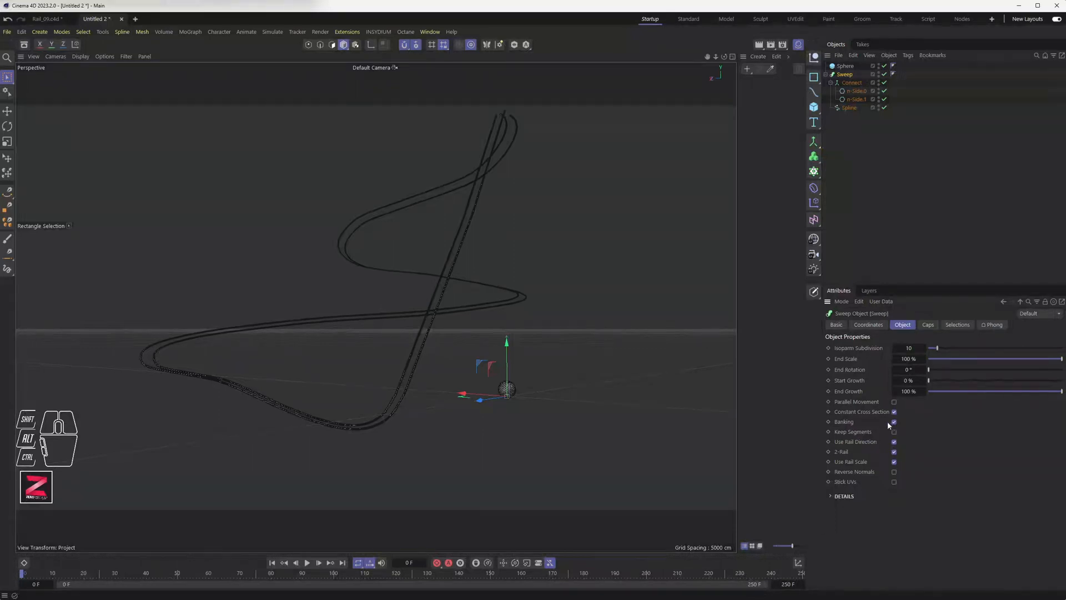
pyautogui.keyDown('alt'); pyautogui.moveTo(532, 394); pyautogui.dragTo(614, 430); pyautogui.keyUp('alt')
pyautogui.keyDown('alt'); pyautogui.moveTo(316, 257); pyautogui.dragTo(217, 212); pyautogui.keyUp('alt')
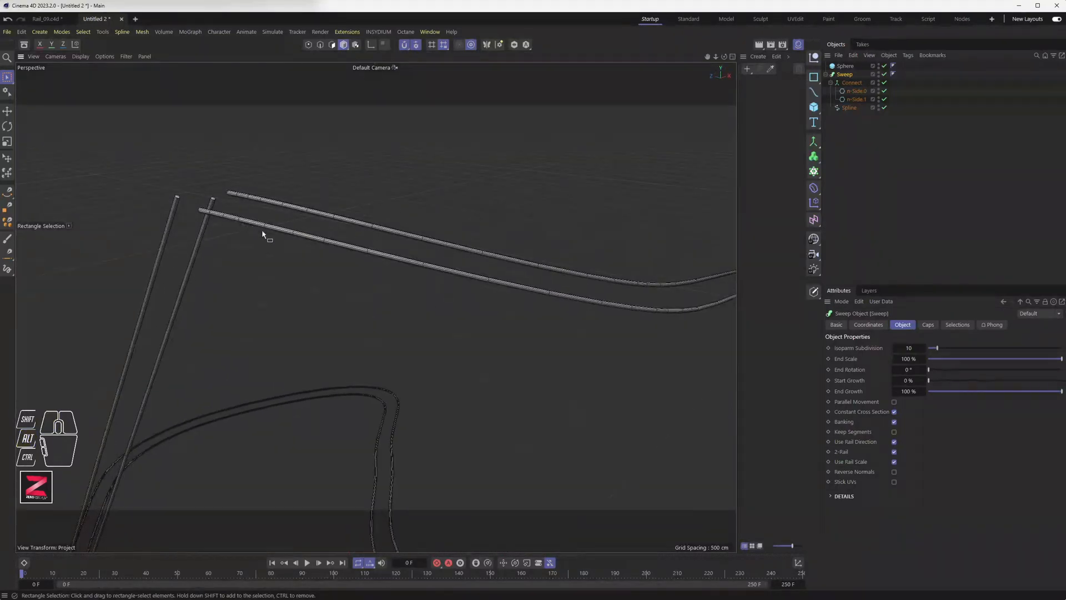
pyautogui.keyDown('alt'); pyautogui.moveTo(642, 304); pyautogui.dragTo(647, 326); pyautogui.keyUp('alt')
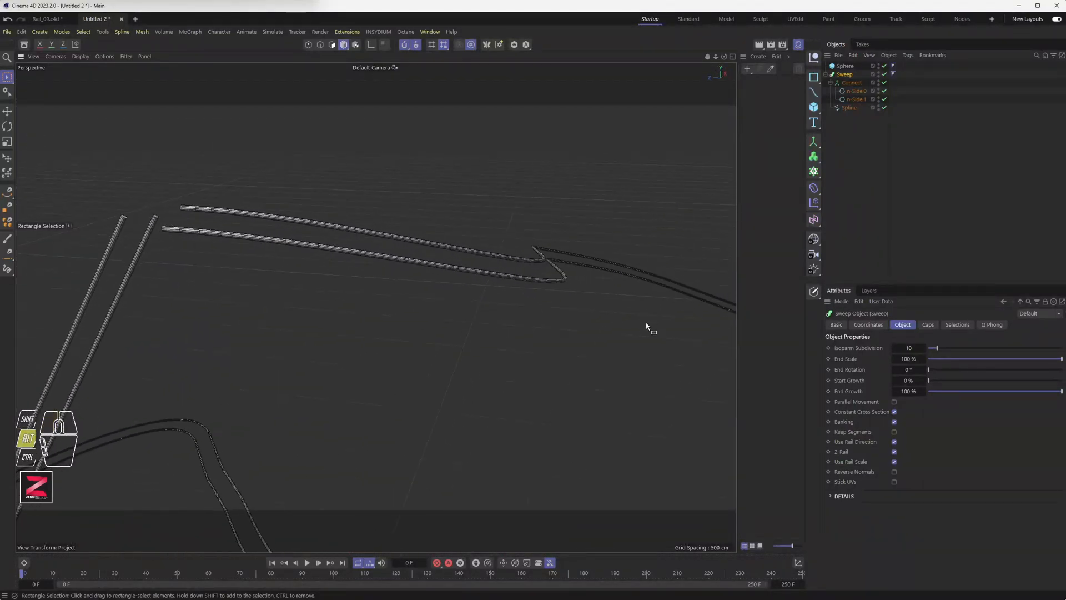
pyautogui.keyDown('alt'); pyautogui.moveTo(562, 273); pyautogui.dragTo(593, 276); pyautogui.keyUp('alt')
pyautogui.keyDown('alt'); pyautogui.moveTo(605, 322); pyautogui.dragTo(339, 220); pyautogui.keyUp('alt')
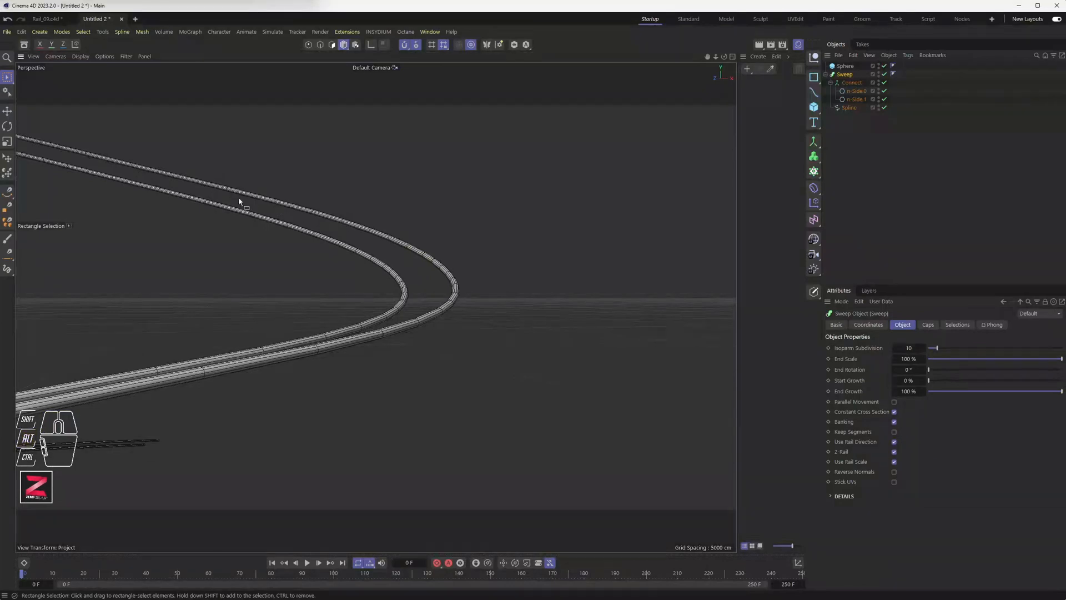
pyautogui.keyDown('alt'); pyautogui.moveTo(198, 369); pyautogui.dragTo(375, 376); pyautogui.keyUp('alt')
pyautogui.keyDown('alt'); pyautogui.moveTo(183, 340); pyautogui.dragTo(466, 333); pyautogui.keyUp('alt')
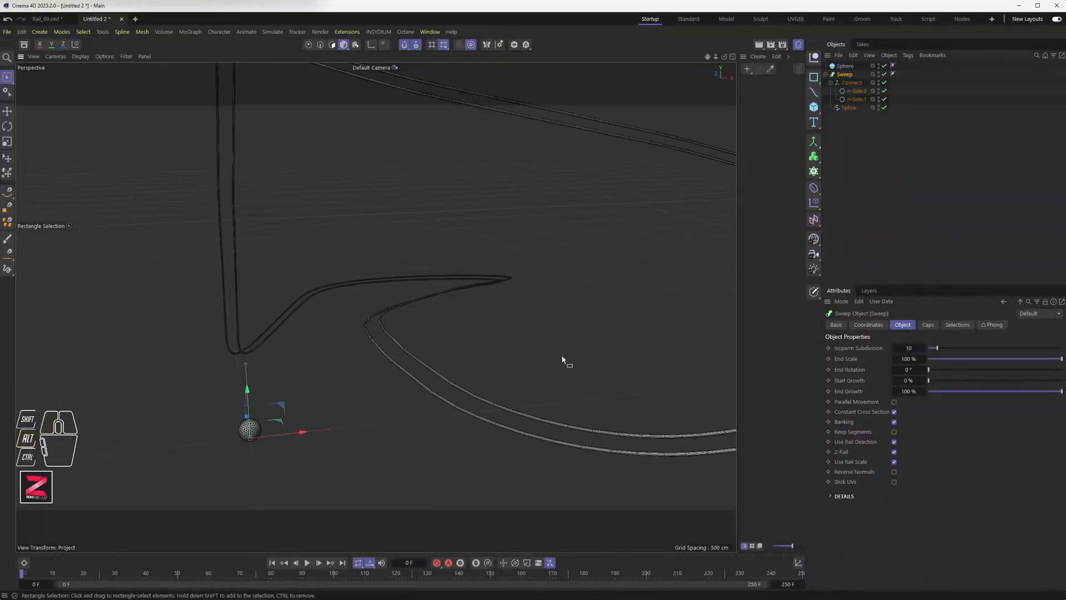
pyautogui.click(894, 422)
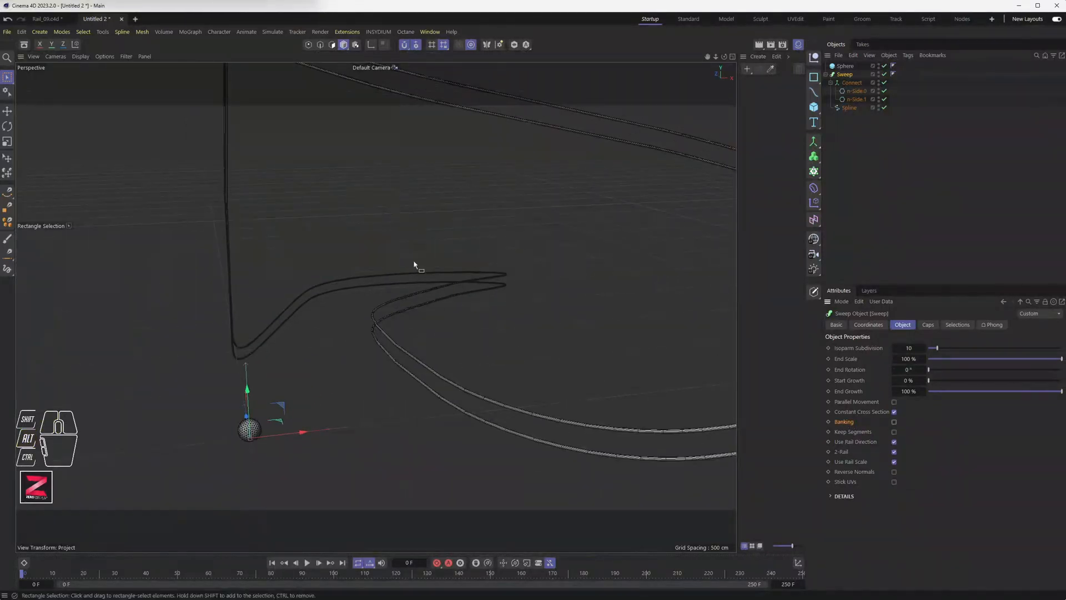
pyautogui.keyDown('alt'); pyautogui.moveTo(417, 264); pyautogui.dragTo(356, 244); pyautogui.keyUp('alt')
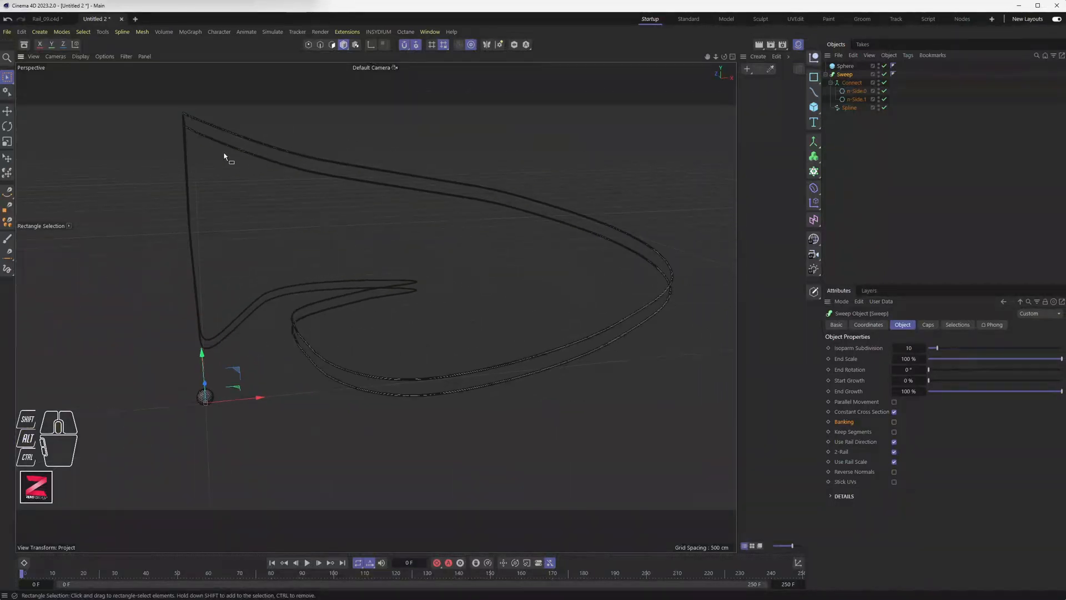
pyautogui.moveTo(352, 383)
pyautogui.keyDown('alt'); pyautogui.mouseDown()
pyautogui.moveTo(366, 373)
pyautogui.moveTo(348, 344)
pyautogui.moveTo(359, 372)
pyautogui.mouseUp(); pyautogui.keyUp('alt')
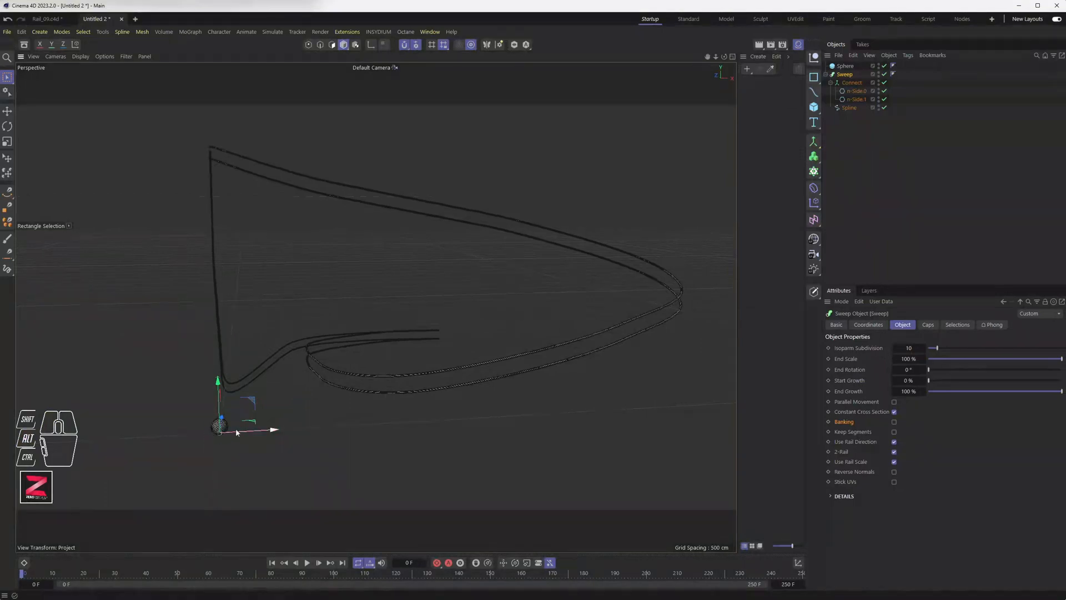
pyautogui.click(894, 422)
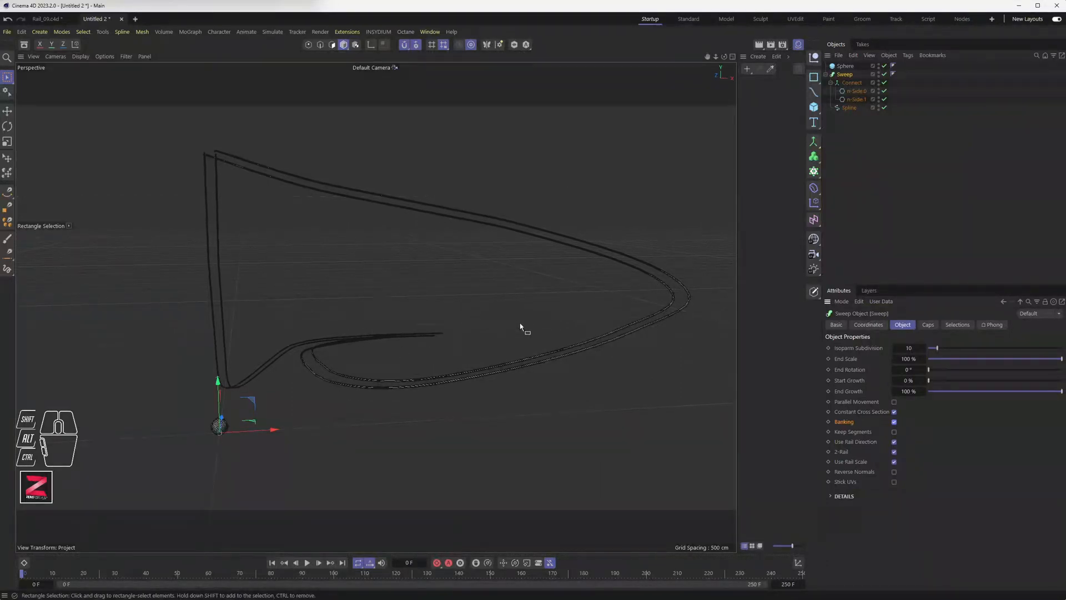
pyautogui.keyDown('alt'); pyautogui.moveTo(405, 340); pyautogui.dragTo(536, 339); pyautogui.keyUp('alt')
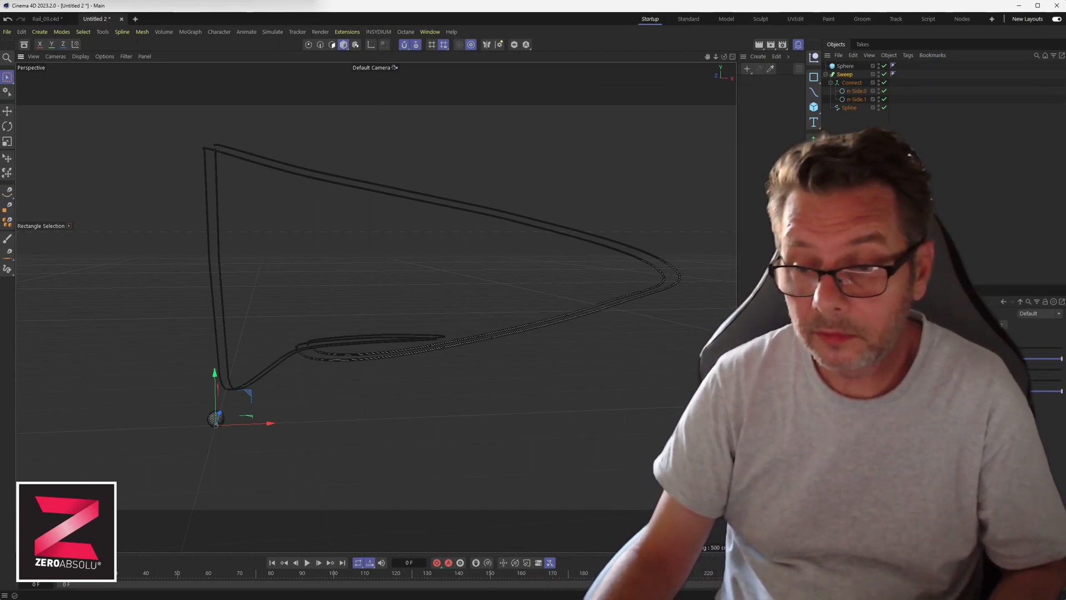
# Toggle the Sweep's Parallel Movement option, then disable the Sweep so only the spline shows.
pyautogui.click(895, 401)
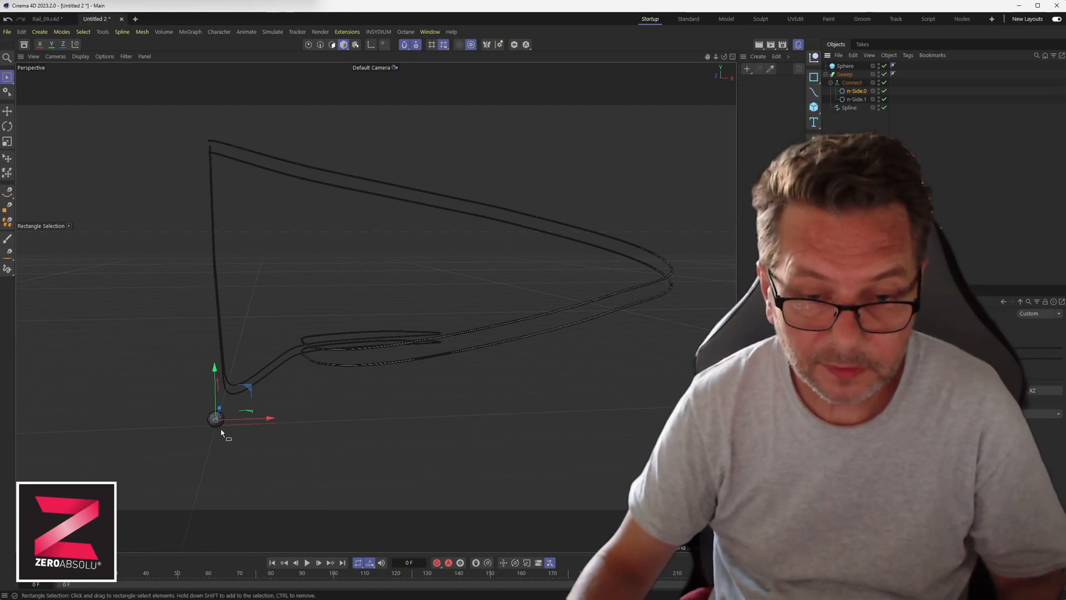
pyautogui.scroll(4, 220, 432)
pyautogui.scroll(5, 221, 433)
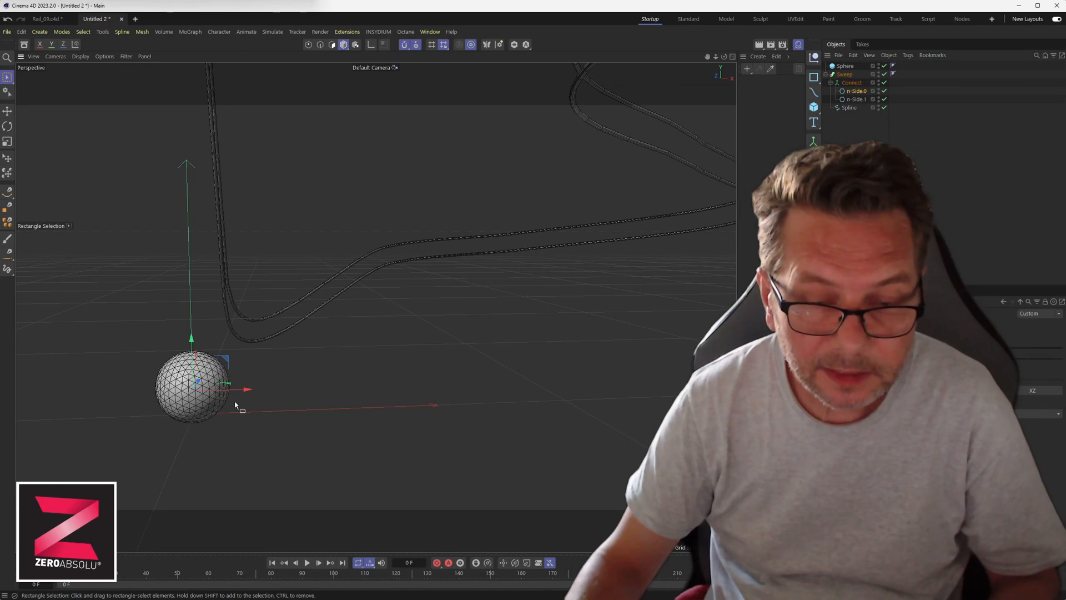
pyautogui.keyDown('alt'); pyautogui.moveTo(261, 406); pyautogui.dragTo(369, 362, button='middle'); pyautogui.keyUp('alt')
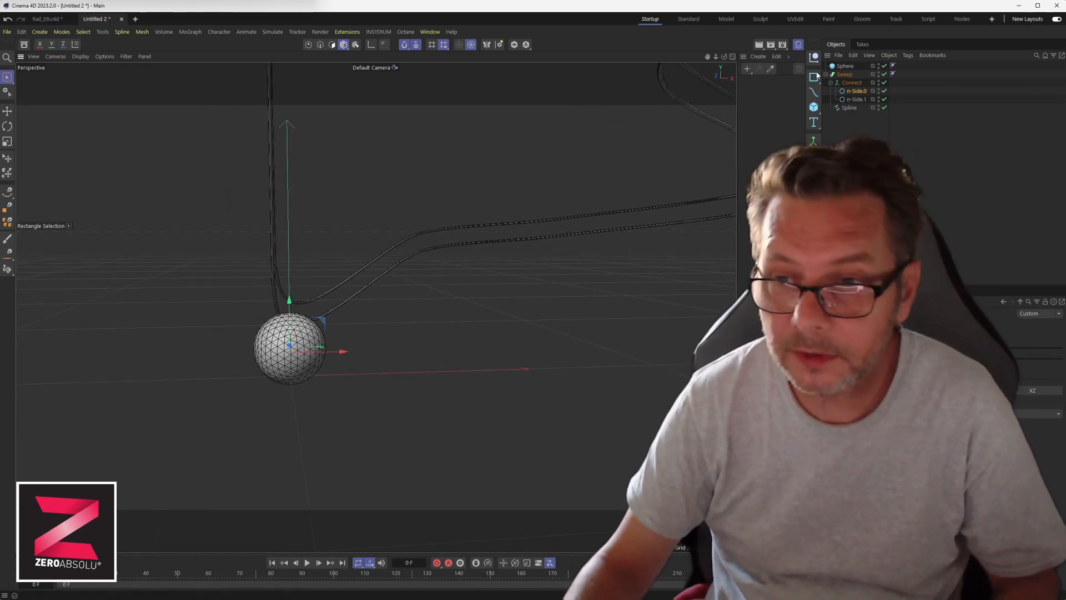
pyautogui.click(885, 74)
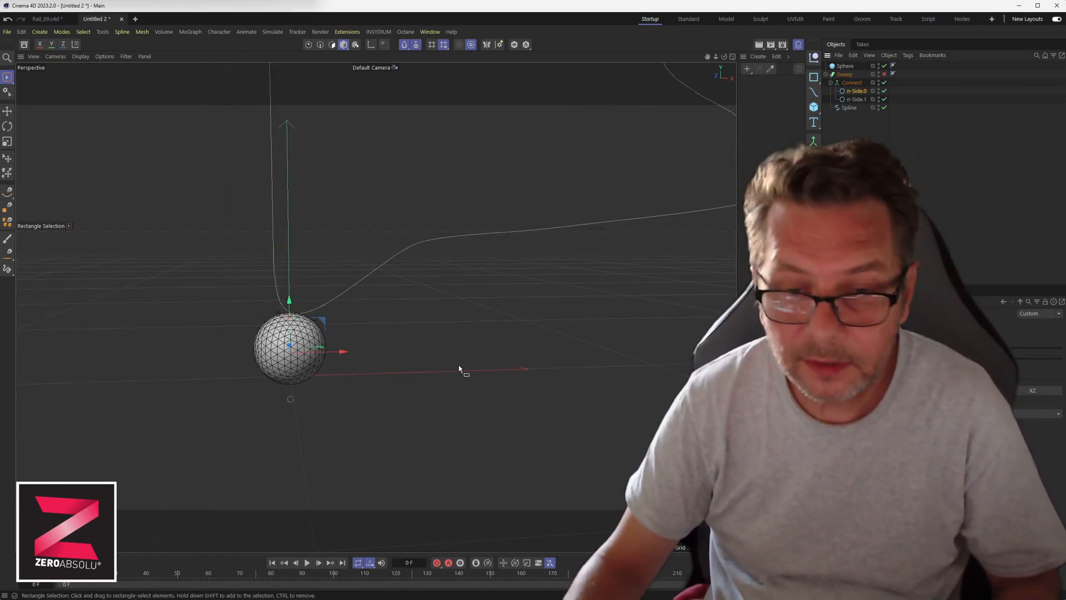
# Undo three times to restore side-by-side profiles and re-enable the Sweep.
pyautogui.middleClick(342, 387)
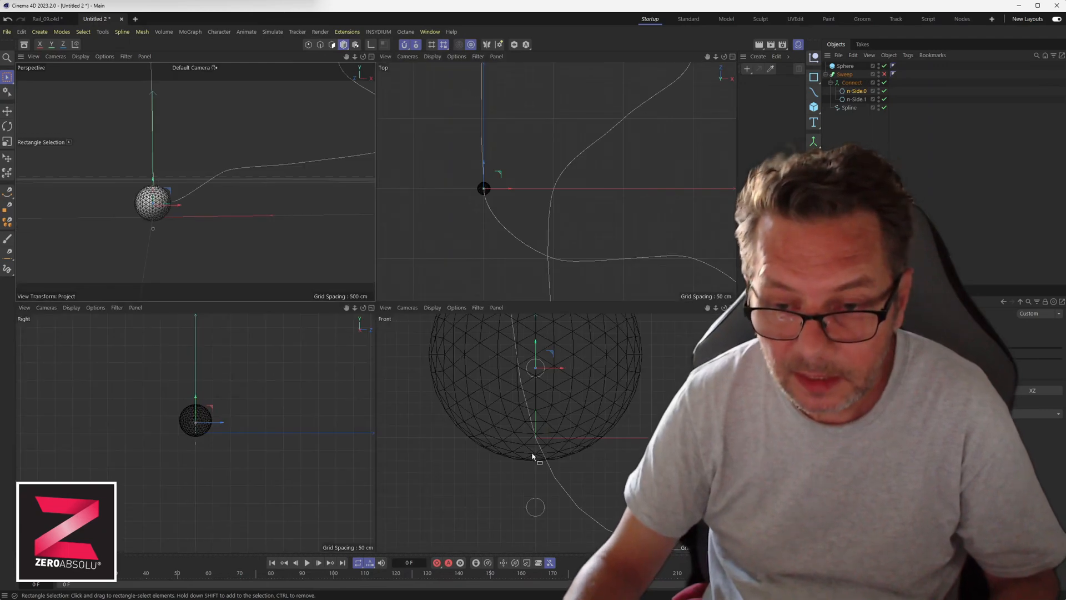
pyautogui.hotkey('ctrl', 'z')
pyautogui.hotkey('ctrl', 'z')
pyautogui.hotkey('ctrl', 'z')
pyautogui.hotkey('ctrl', 'z')
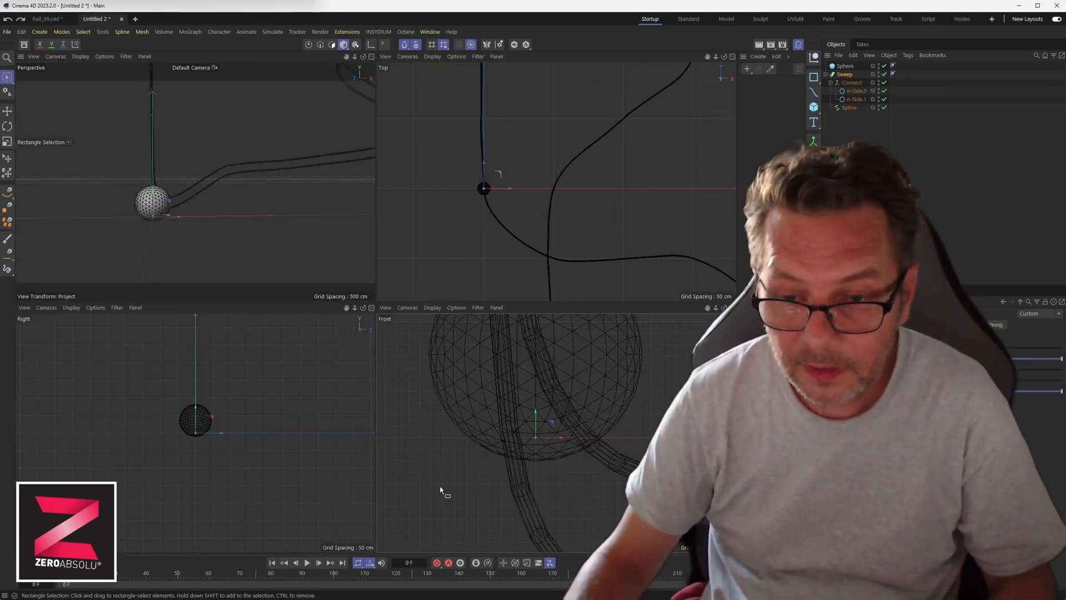
pyautogui.hotkey('ctrl', 'z')
pyautogui.hotkey('ctrl', 'z')
pyautogui.hotkey('ctrl', 'z')
pyautogui.hotkey('ctrl', 'z')
pyautogui.hotkey('ctrl', 'z')
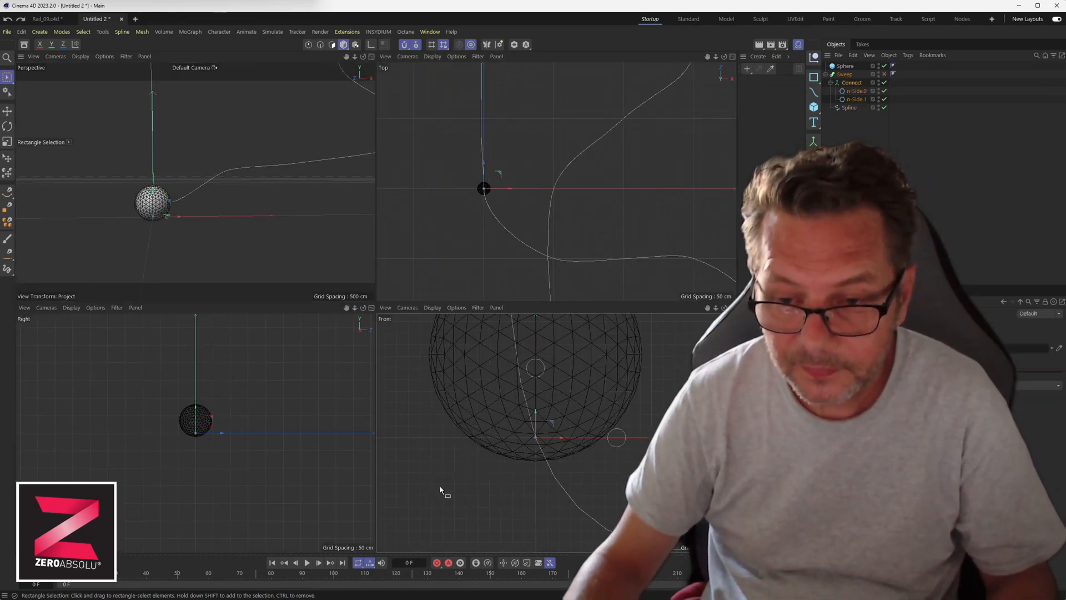
pyautogui.hotkey('ctrl', 'z')
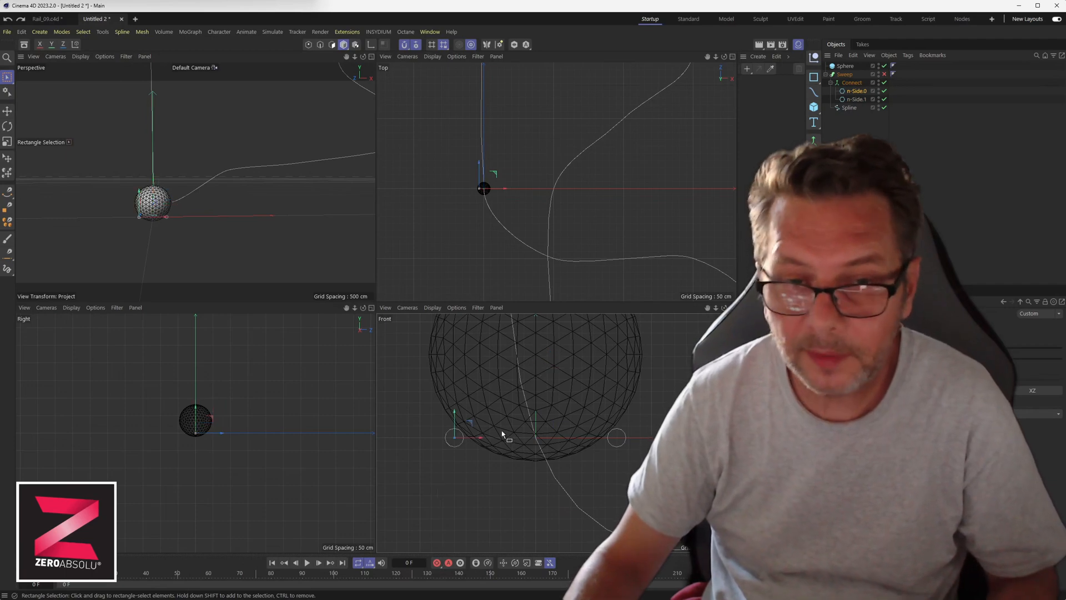
pyautogui.click(883, 74)
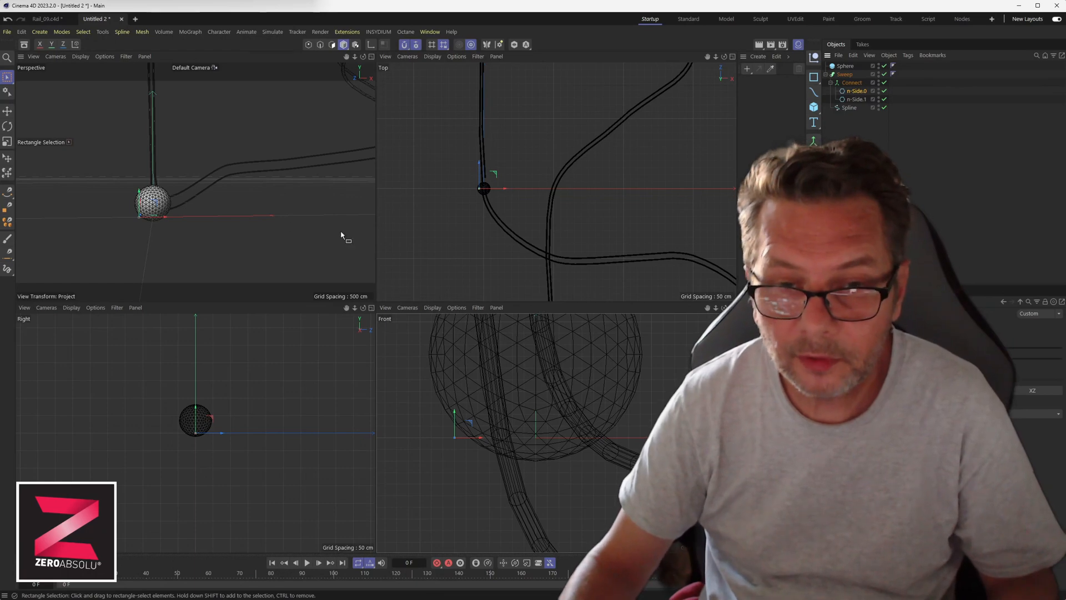
# Ctrl-drag copies of n-Side.0 and Spline to the Object Manager's top level.
pyautogui.scroll(-5, 219, 204)
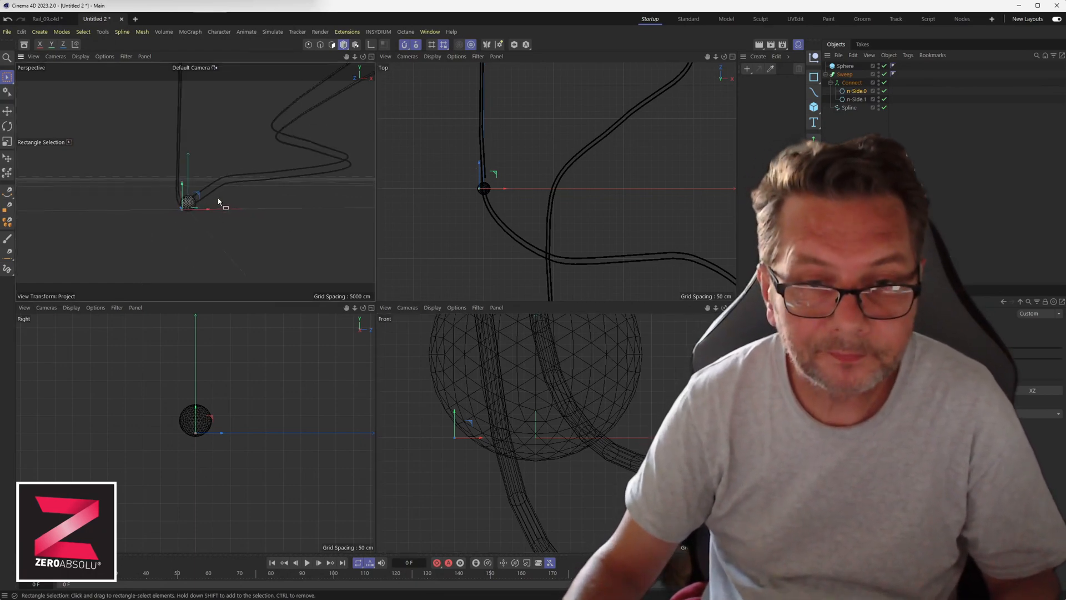
pyautogui.keyDown('alt'); pyautogui.moveTo(217, 190); pyautogui.dragTo(204, 210); pyautogui.keyUp('alt')
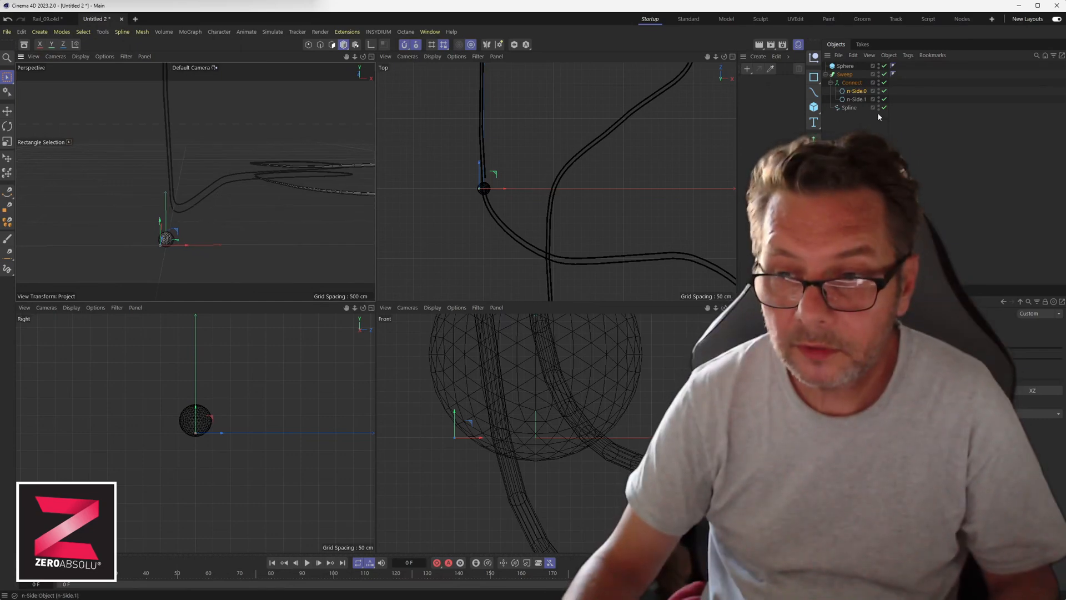
pyautogui.moveTo(852, 108); pyautogui.dragTo(860, 127)
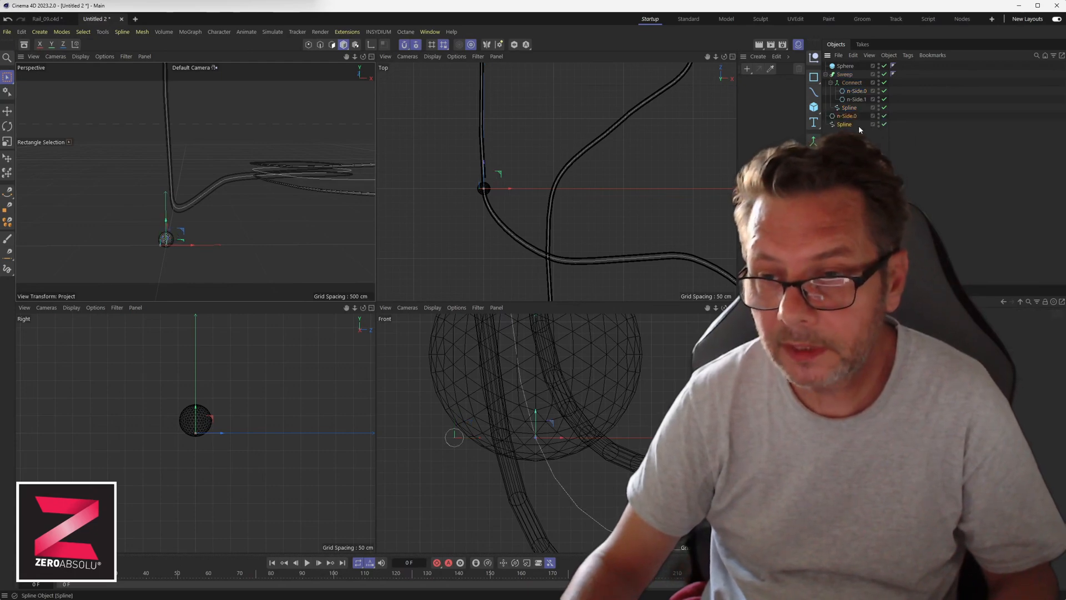
# Undo the copied top-level objects and paste one copy of the Sweep's path Spline at top level.
pyautogui.hotkey('ctrl', 'z')
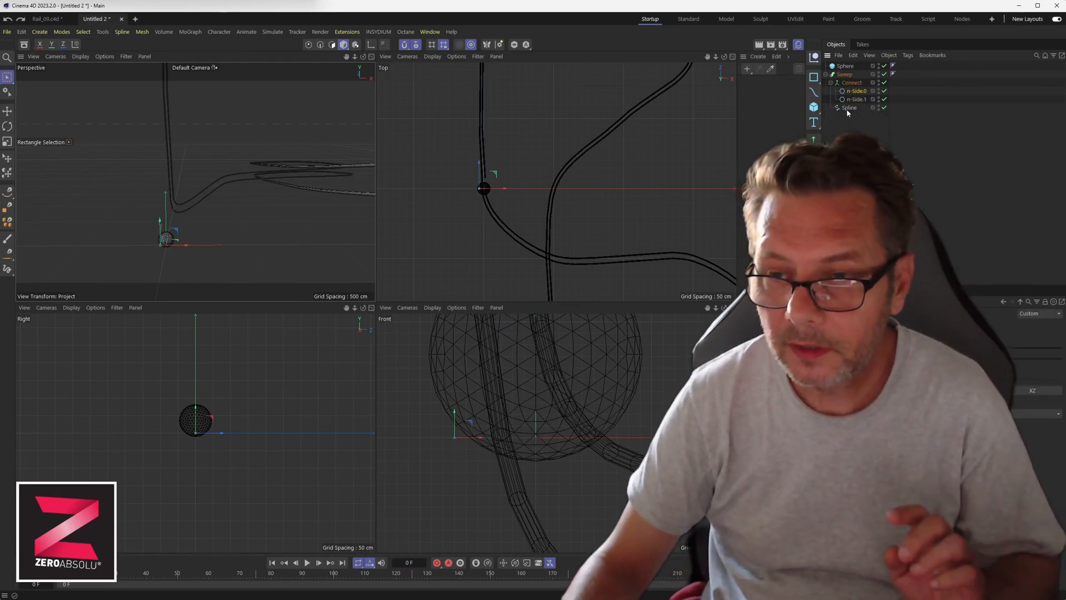
pyautogui.click(847, 107)
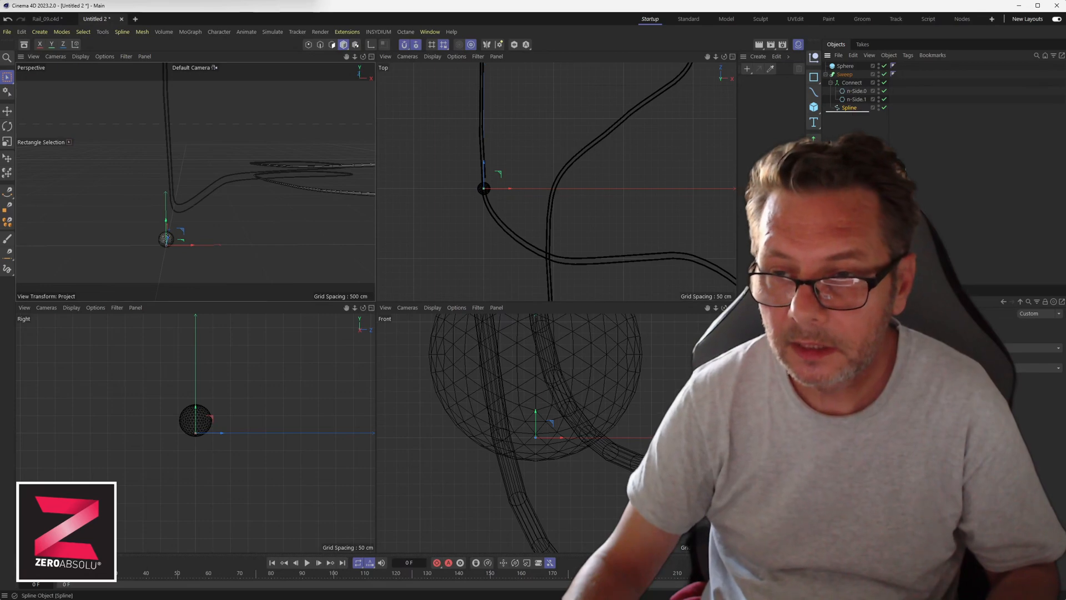
pyautogui.hotkey('ctrl', 'v')
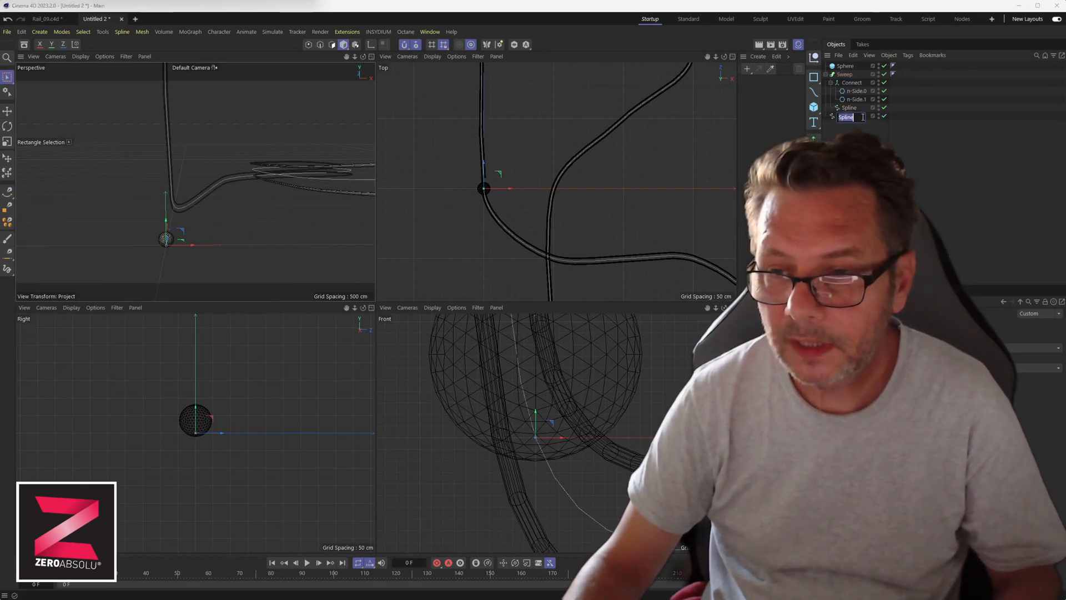
# Rename the splines Rail.1 and Rail.2 and drag Rail.2 into the Sweep beside Rail.1.
pyautogui.click(863, 117)
pyautogui.write('.2')
pyautogui.press('Return')
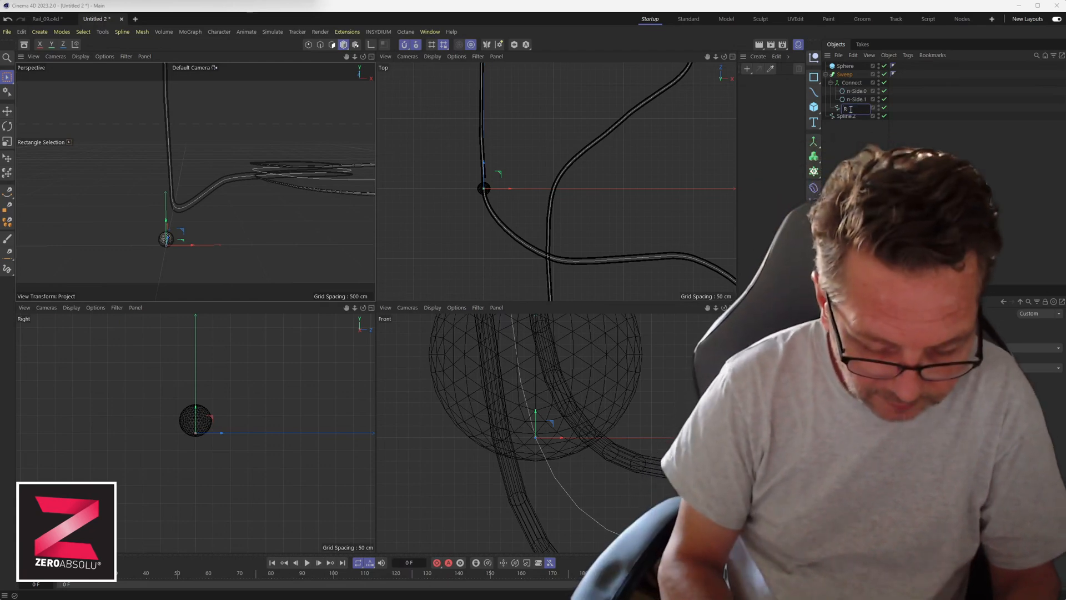
pyautogui.write('Rai')
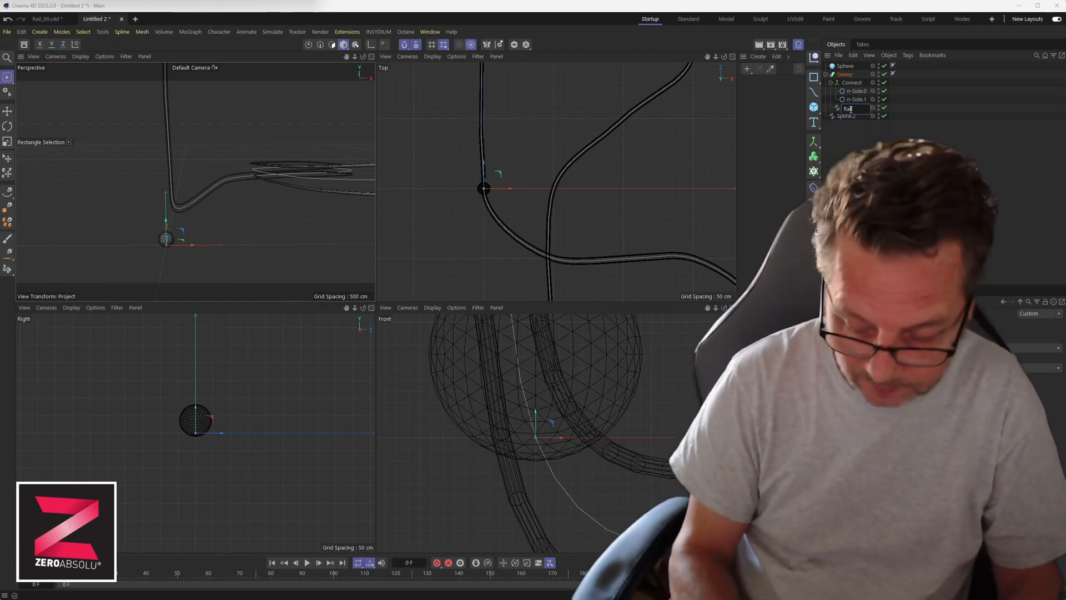
pyautogui.write('l.1')
pyautogui.press('Return')
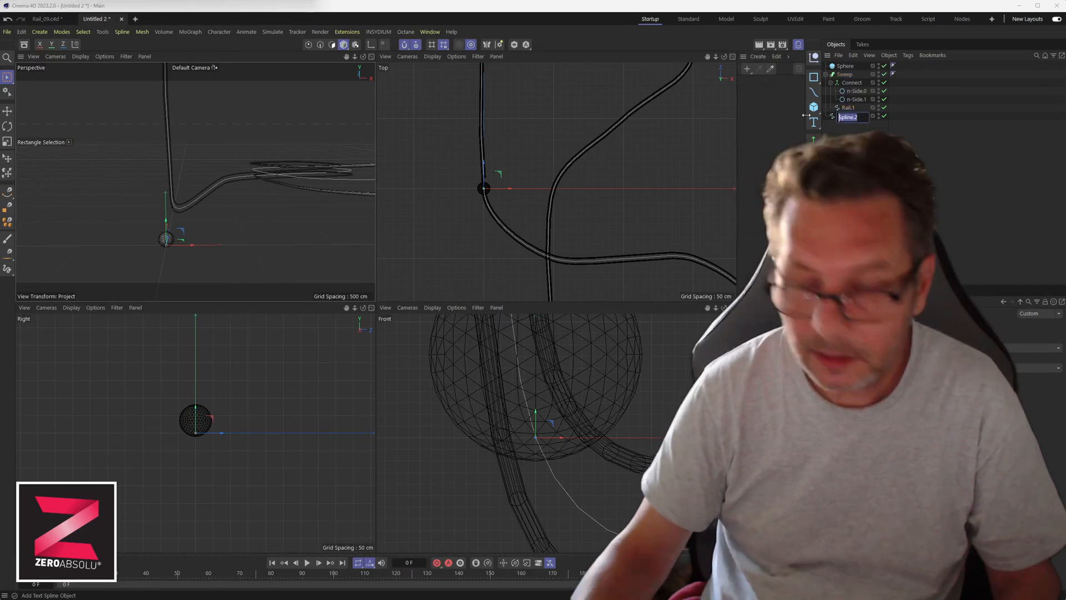
pyautogui.write('Rail')
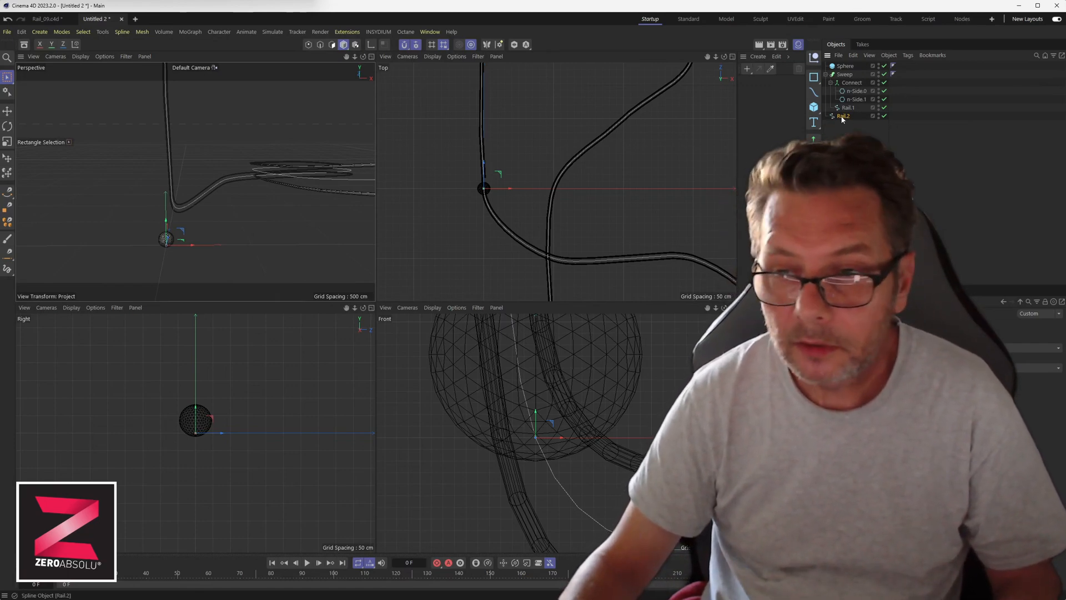
pyautogui.moveTo(849, 115); pyautogui.dragTo(849, 115)
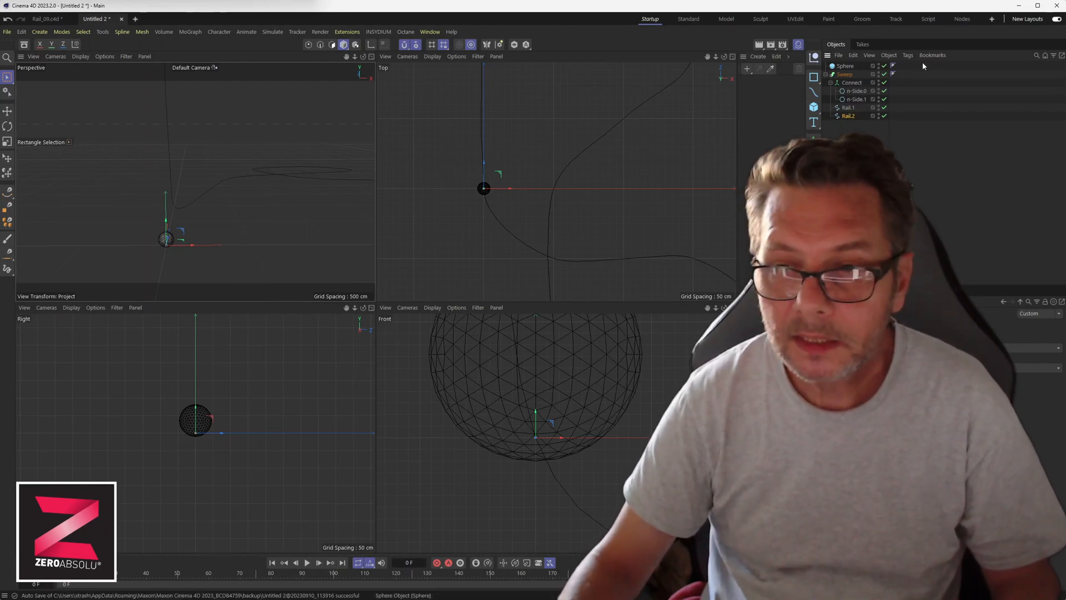
pyautogui.click(843, 76)
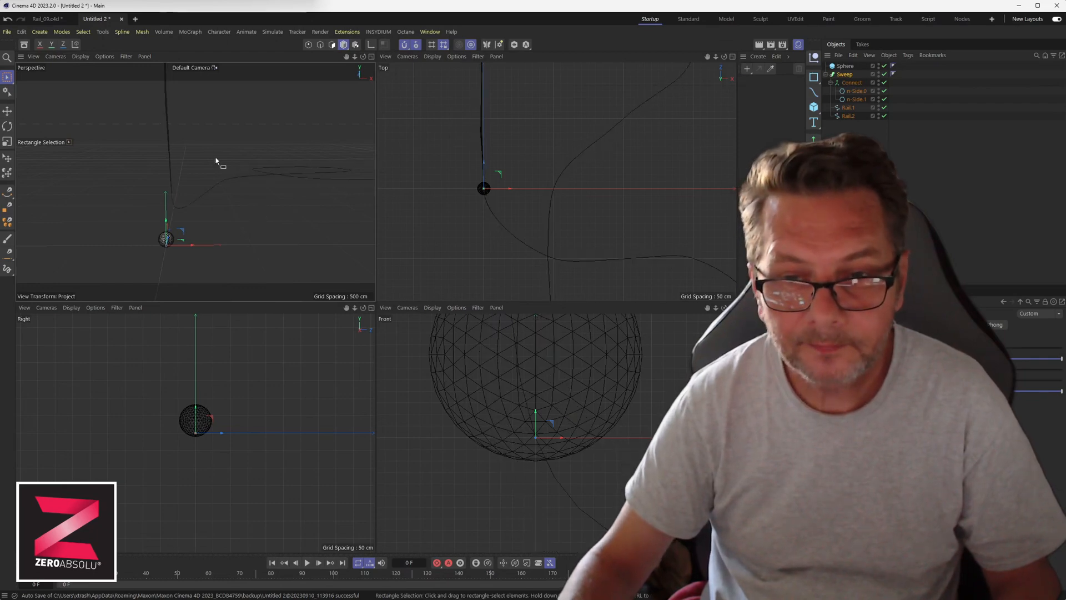
pyautogui.scroll(4, 176, 139)
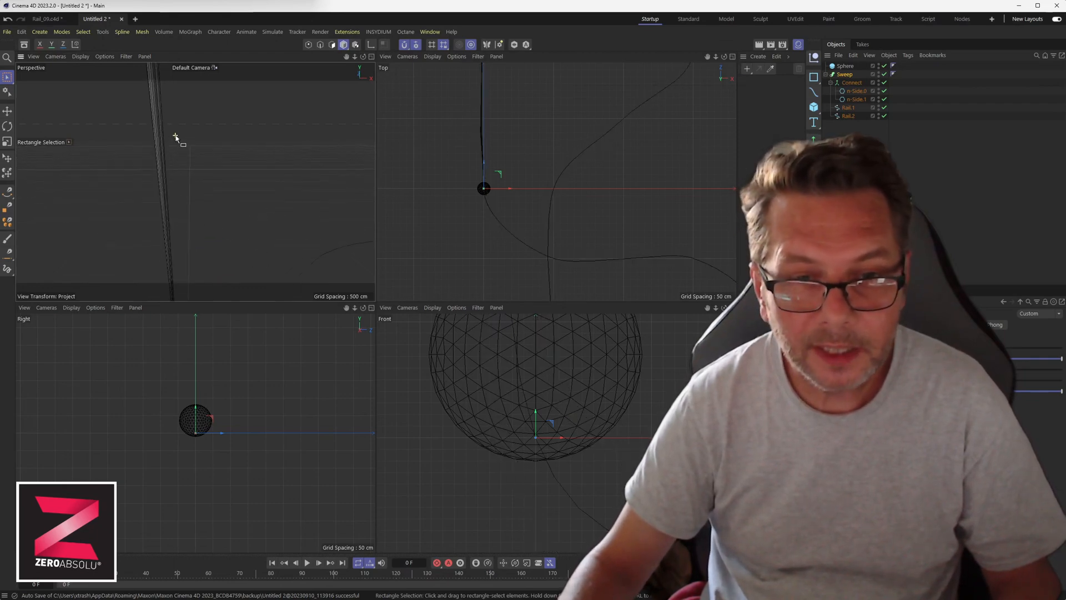
pyautogui.scroll(-4, 176, 138)
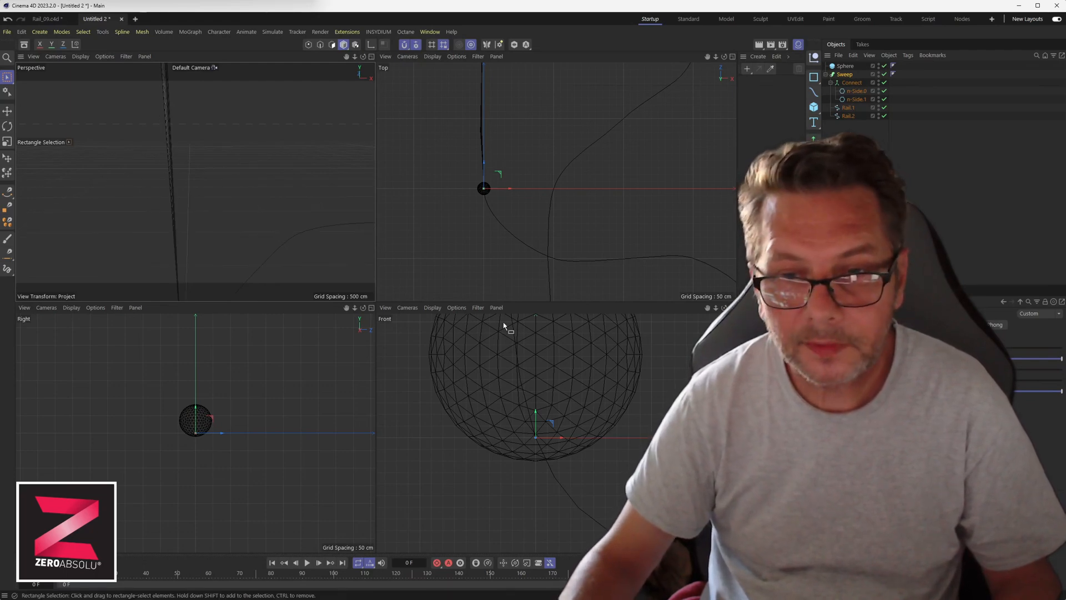
pyautogui.scroll(-3, 238, 161)
pyautogui.keyDown('alt'); pyautogui.moveTo(238, 161); pyautogui.dragTo(195, 179); pyautogui.keyUp('alt')
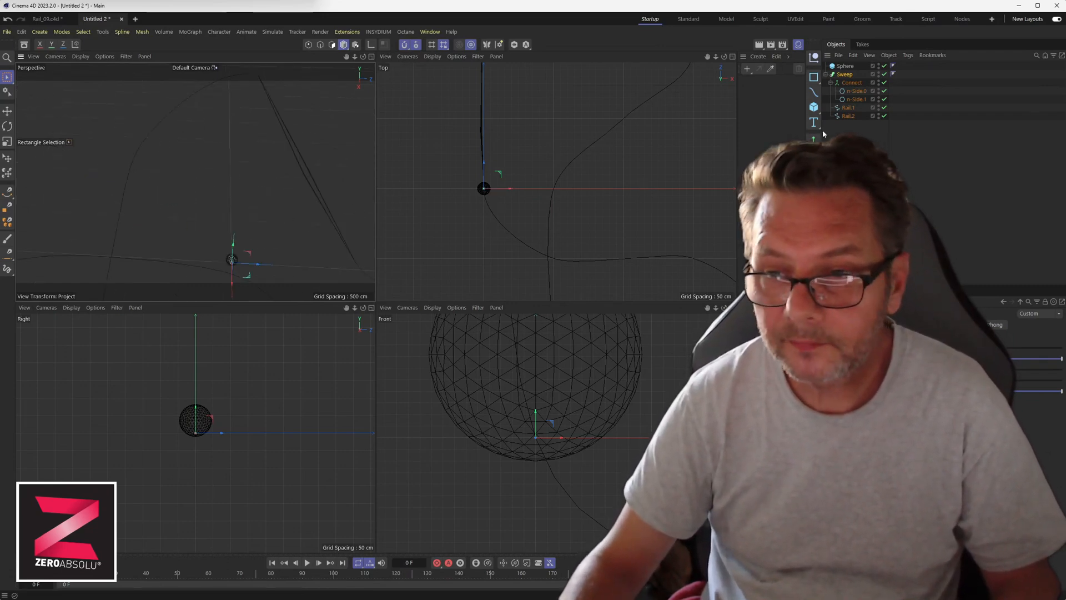
# Edit Rail.2's points with brush selection, moving the point at the sphere's centre left.
pyautogui.click(849, 116)
pyautogui.keyDown('alt'); pyautogui.moveTo(504, 217); pyautogui.dragTo(538, 219, button='middle'); pyautogui.keyUp('alt')
pyautogui.click(308, 45)
pyautogui.scroll(3, 465, 191)
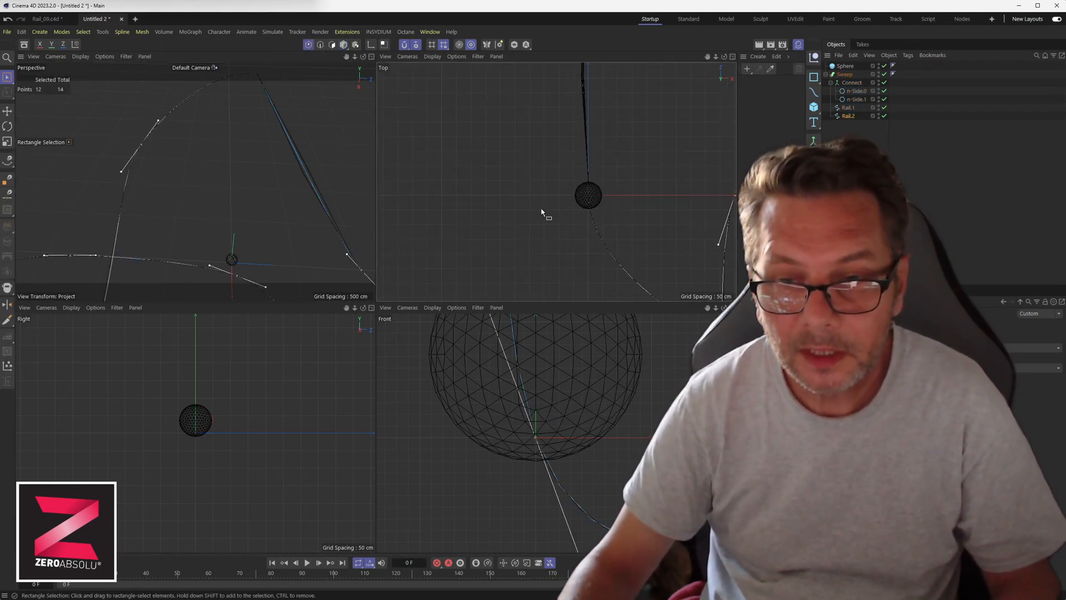
pyautogui.scroll(2, 577, 217)
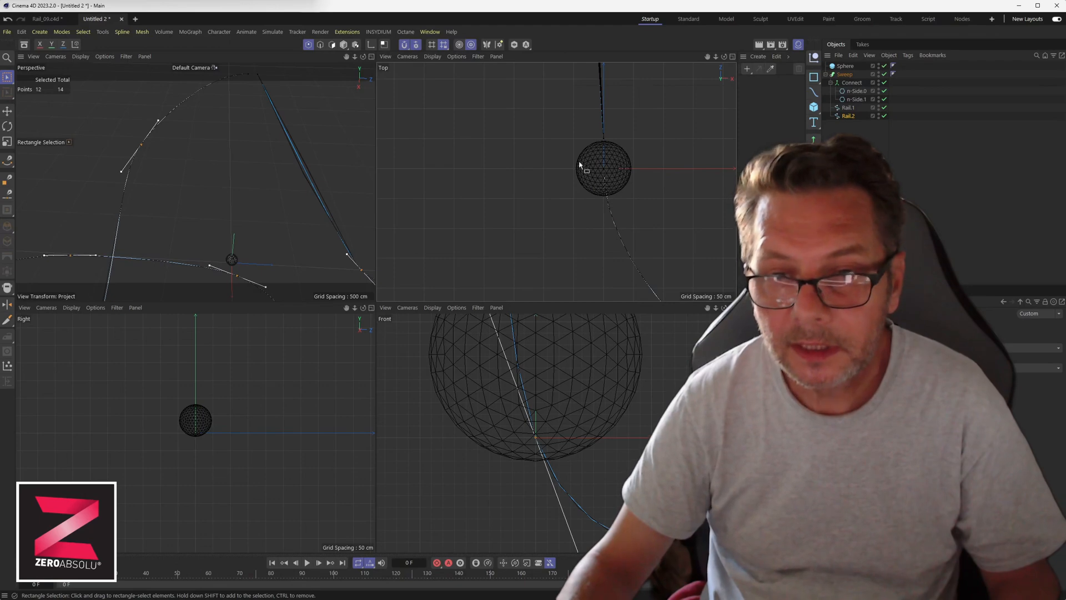
pyautogui.click(7, 77)
pyautogui.click(47, 91)
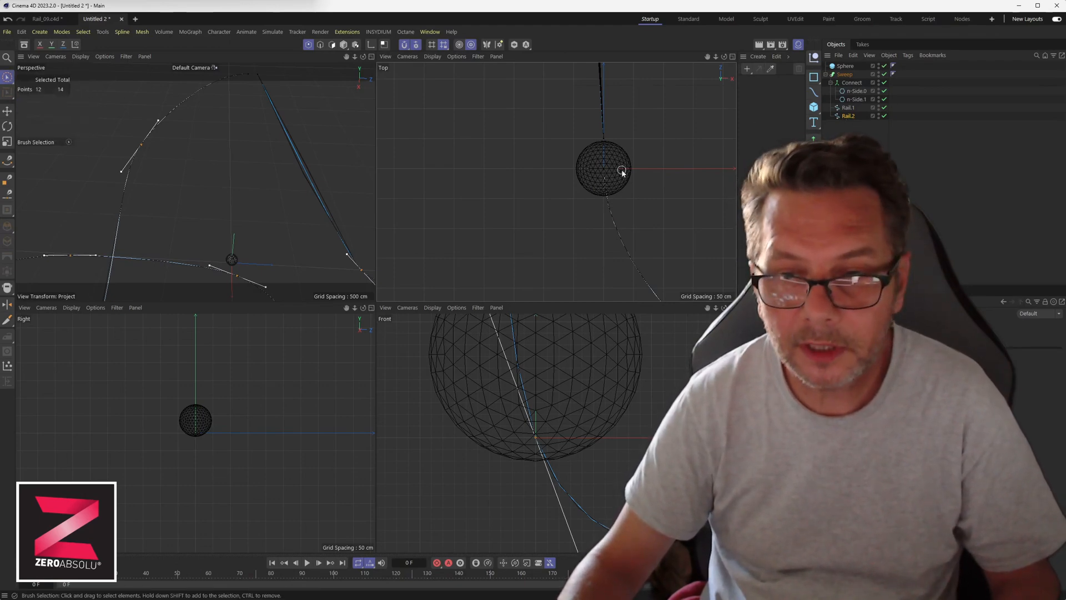
pyautogui.click(604, 172)
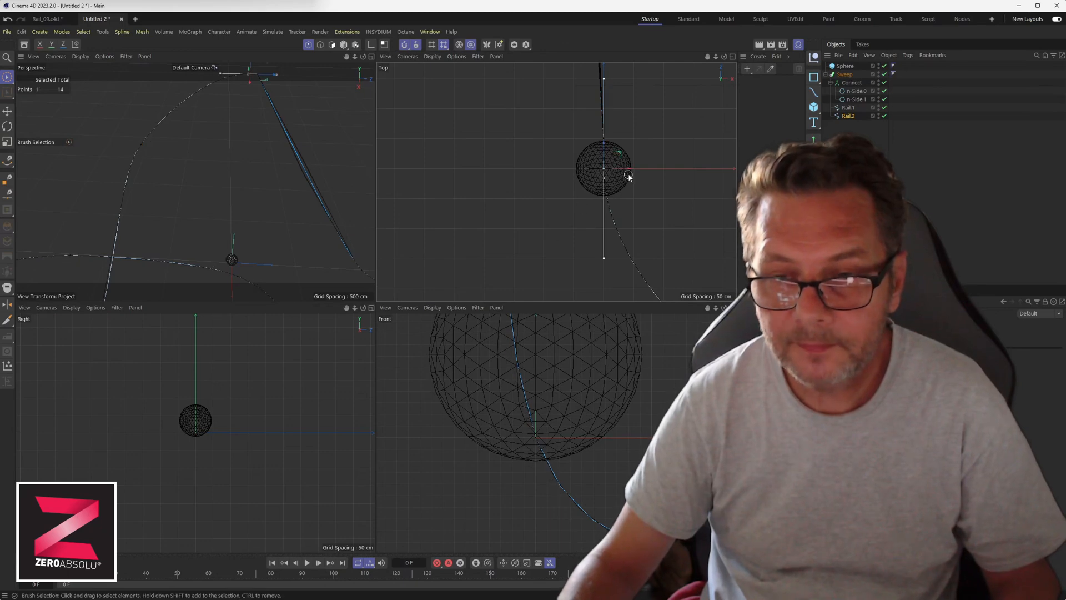
pyautogui.moveTo(628, 169); pyautogui.dragTo(508, 169)
# Maximize the Top view and shift Rail.2 right along X, checking without the swept tubes.
pyautogui.scroll(6, 634, 174)
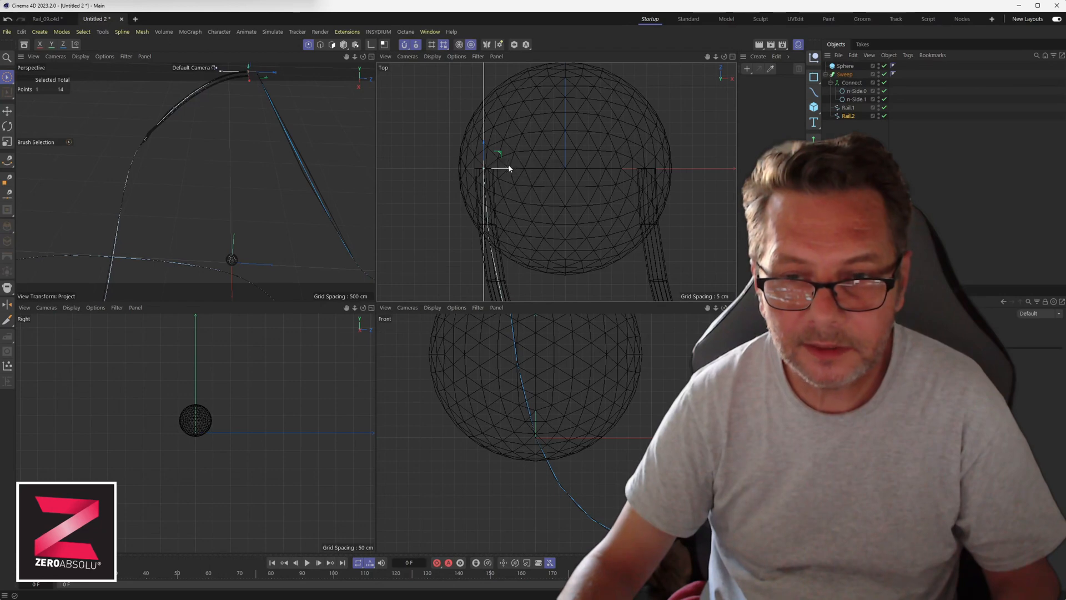
pyautogui.scroll(-6, 509, 168)
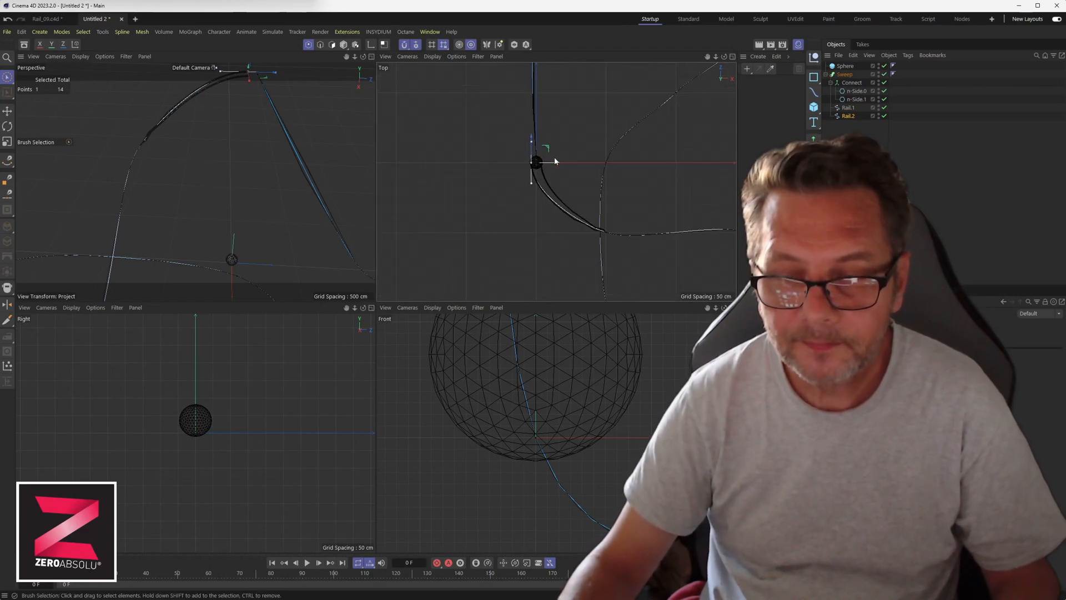
pyautogui.middleClick(585, 217)
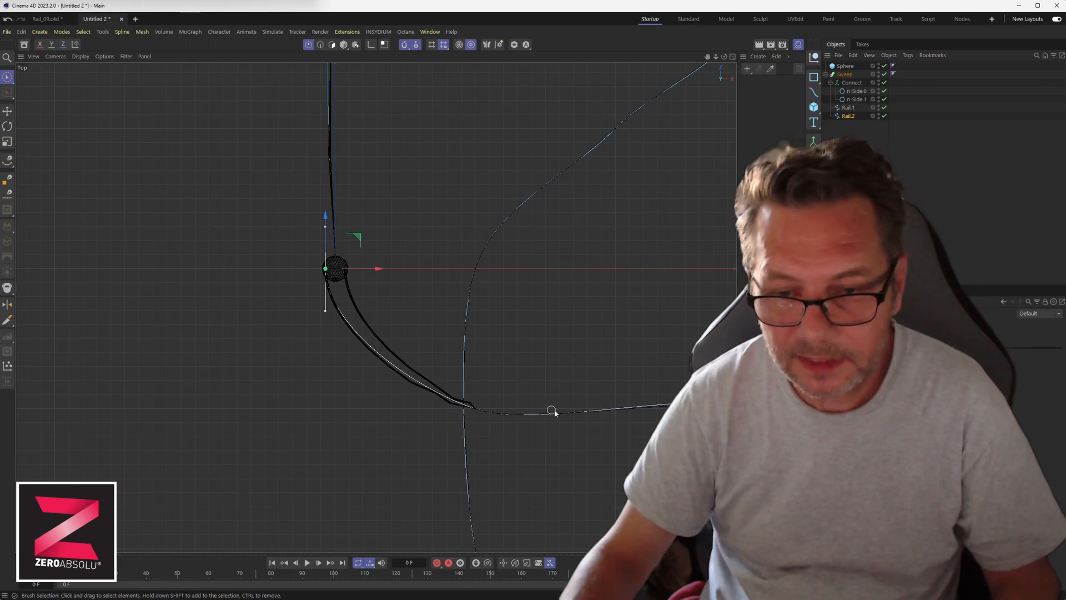
pyautogui.scroll(4, 314, 276)
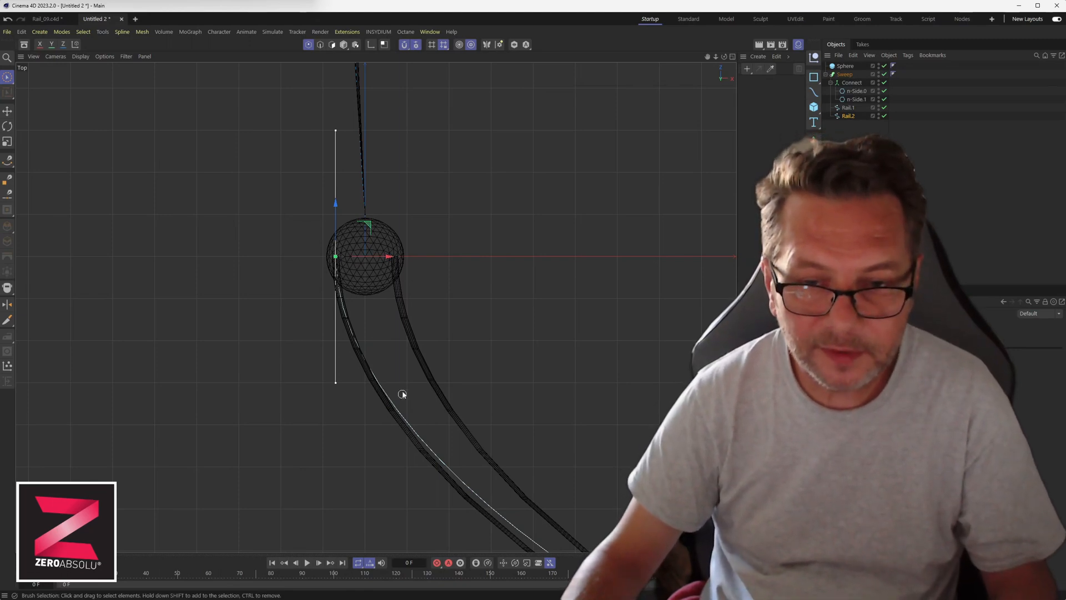
pyautogui.moveTo(372, 258)
pyautogui.mouseDown()
pyautogui.moveTo(464, 257)
pyautogui.moveTo(372, 258)
pyautogui.mouseUp()
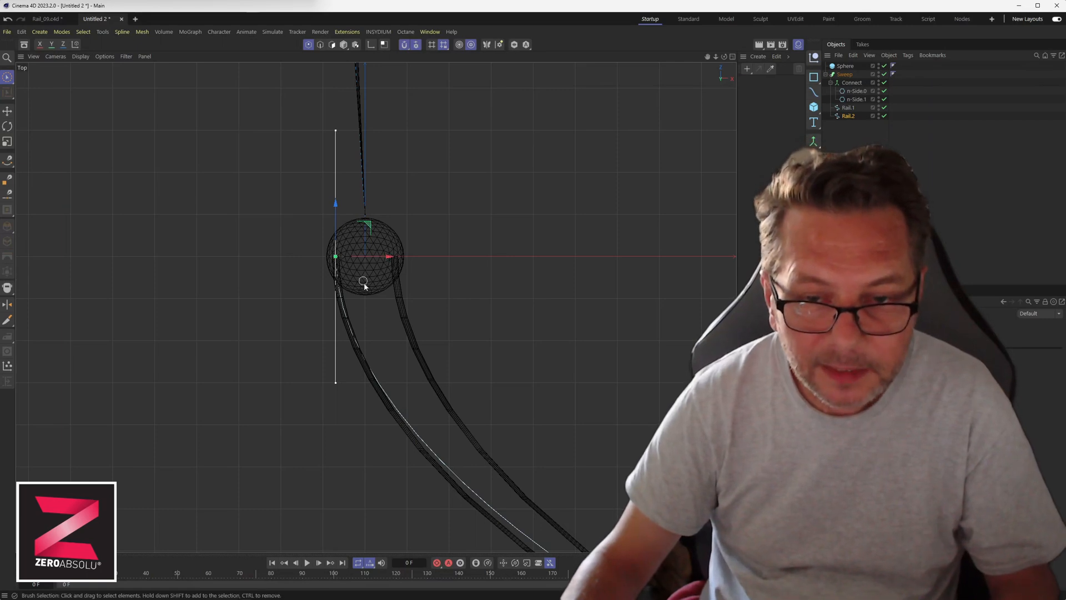
pyautogui.click(885, 74)
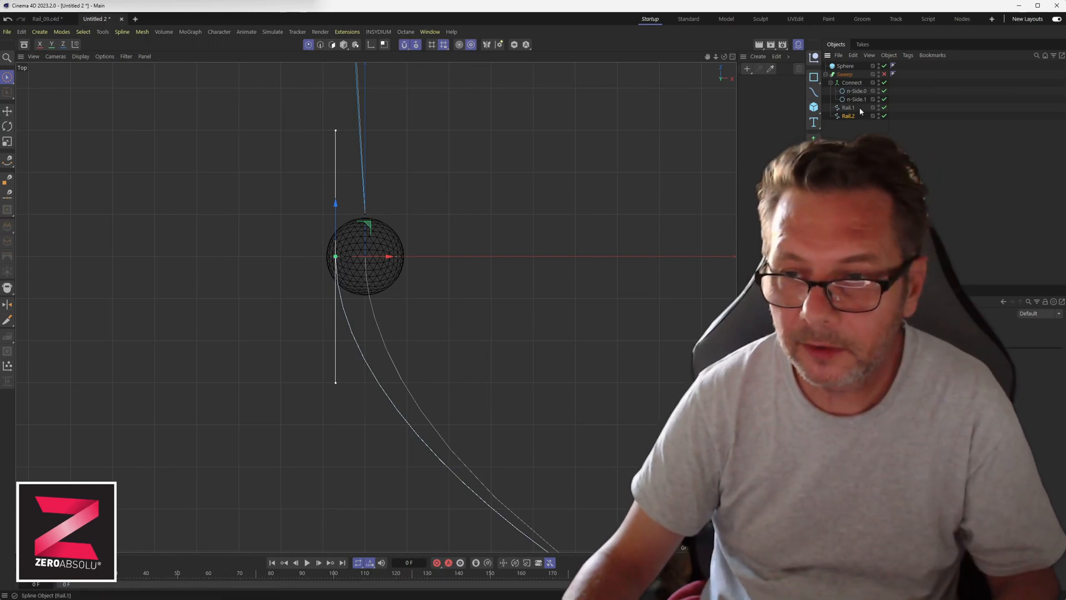
pyautogui.click(884, 74)
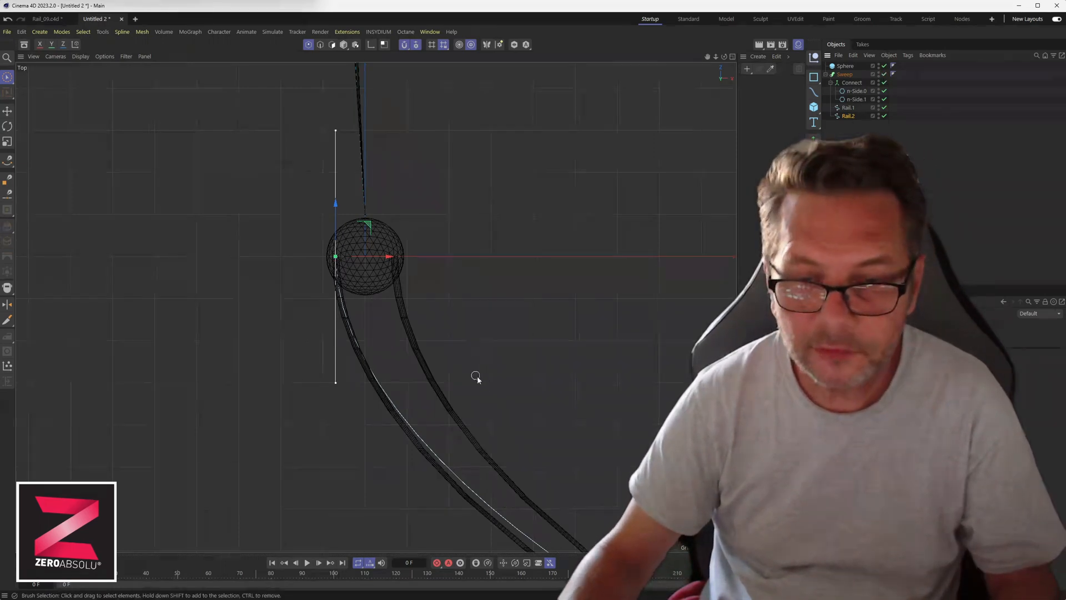
# Pull Rail.2's bend point down and adjust the spline's right end point.
pyautogui.keyDown('alt'); pyautogui.moveTo(503, 384); pyautogui.dragTo(241, 105, button='middle'); pyautogui.keyUp('alt')
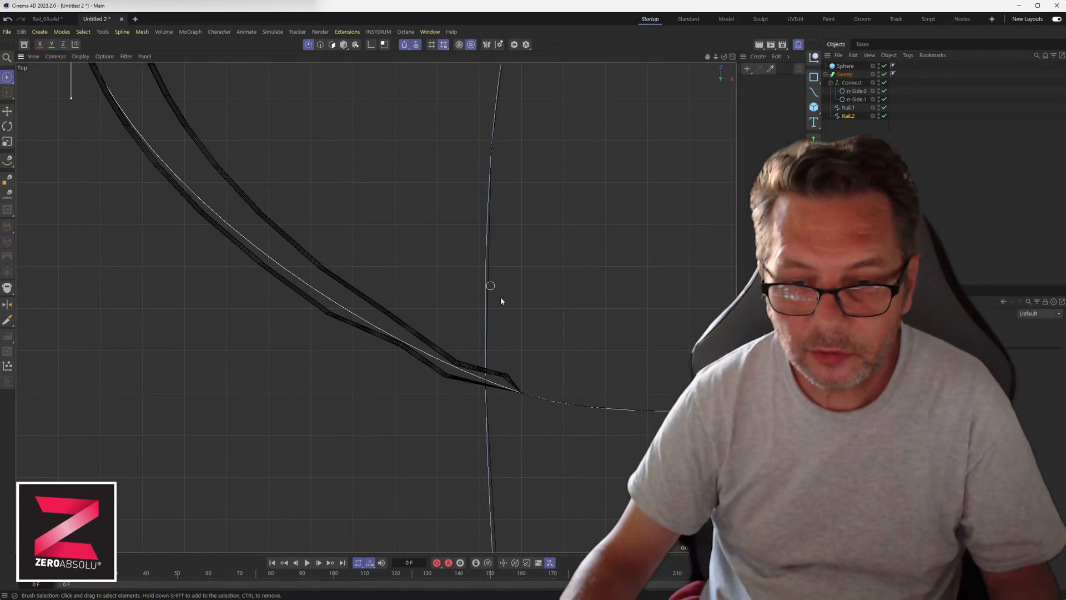
pyautogui.click(523, 394)
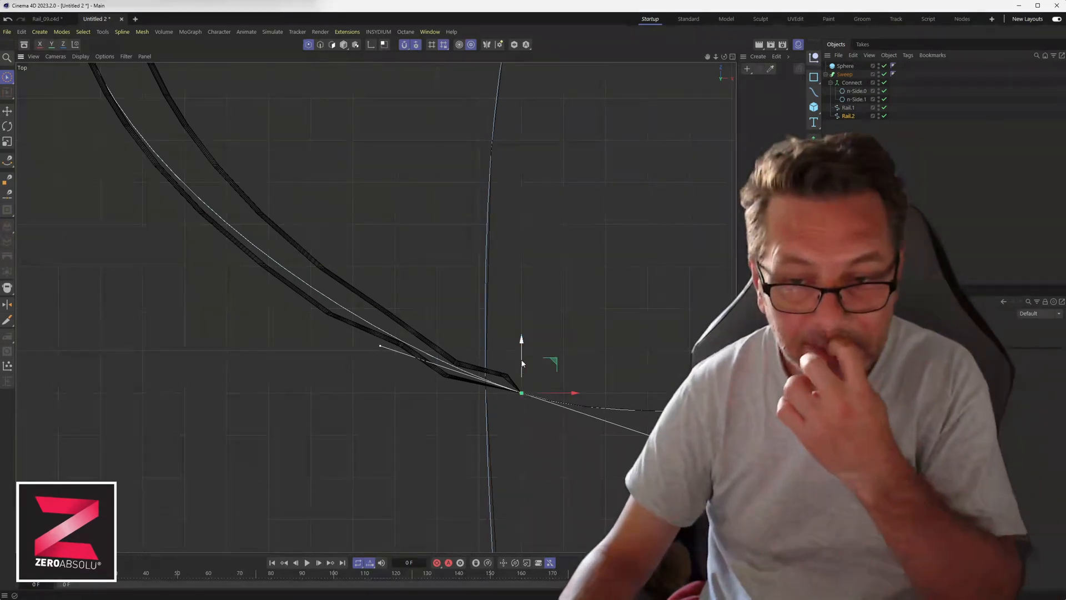
pyautogui.moveTo(522, 363); pyautogui.dragTo(522, 394)
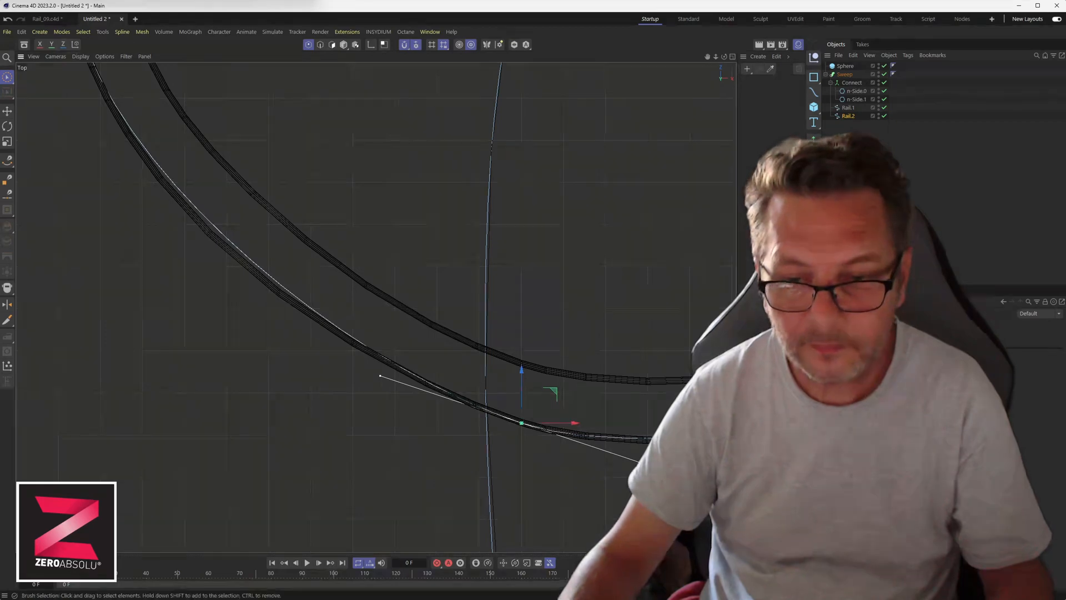
pyautogui.moveTo(675, 464)
pyautogui.keyDown('alt'); pyautogui.mouseDown(button='middle')
pyautogui.moveTo(473, 462)
pyautogui.moveTo(300, 439)
pyautogui.mouseUp(button='middle'); pyautogui.keyUp('alt')
pyautogui.keyDown('alt'); pyautogui.moveTo(544, 434); pyautogui.dragTo(238, 431, button='middle'); pyautogui.keyUp('alt')
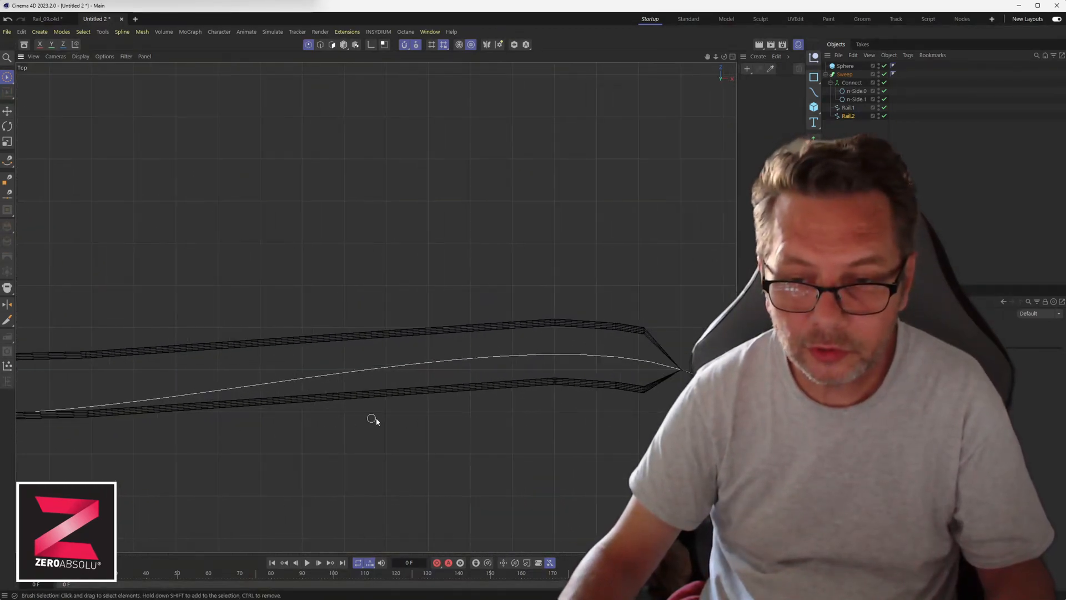
pyautogui.keyDown('alt'); pyautogui.moveTo(644, 400); pyautogui.dragTo(405, 357, button='middle'); pyautogui.keyUp('alt')
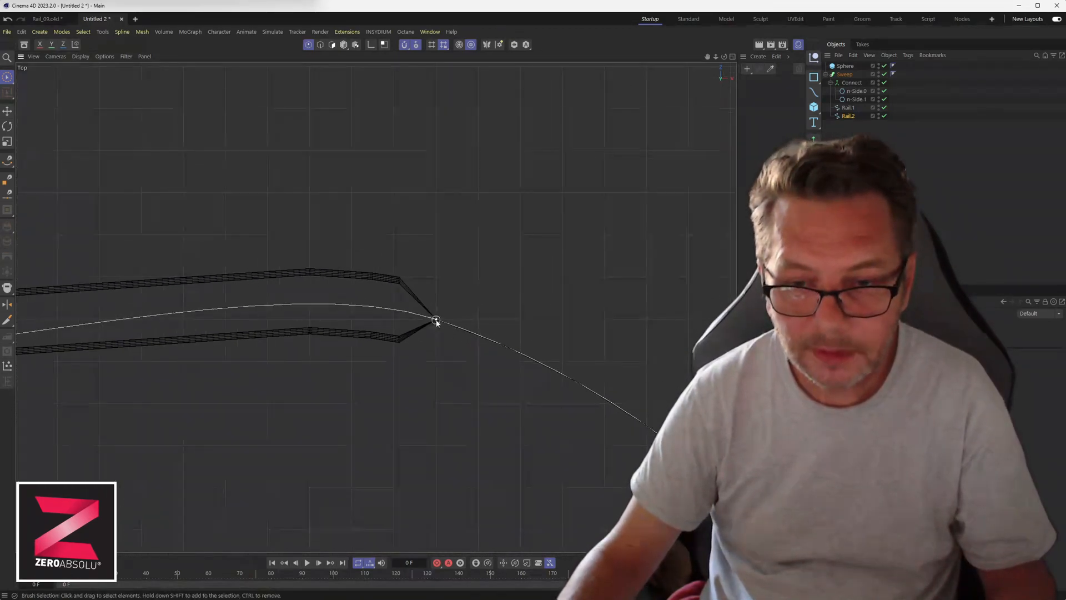
pyautogui.click(437, 321)
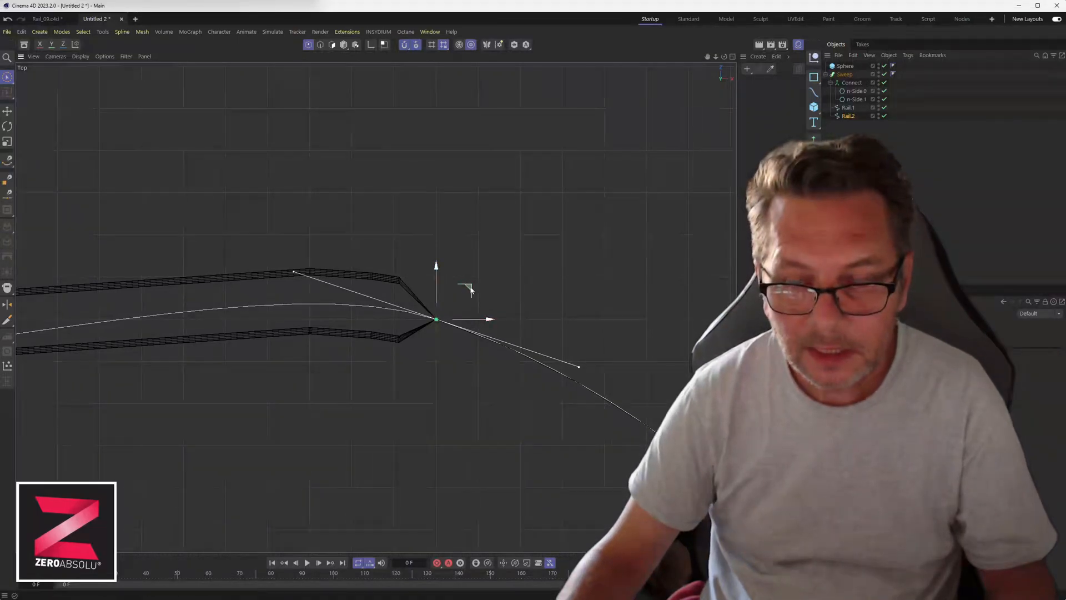
pyautogui.moveTo(469, 290); pyautogui.dragTo(478, 267)
# Move a point on the lower rail slightly down near the sphere.
pyautogui.keyDown('alt'); pyautogui.moveTo(392, 327); pyautogui.dragTo(597, 329, button='middle'); pyautogui.keyUp('alt')
pyautogui.scroll(-5, 600, 334)
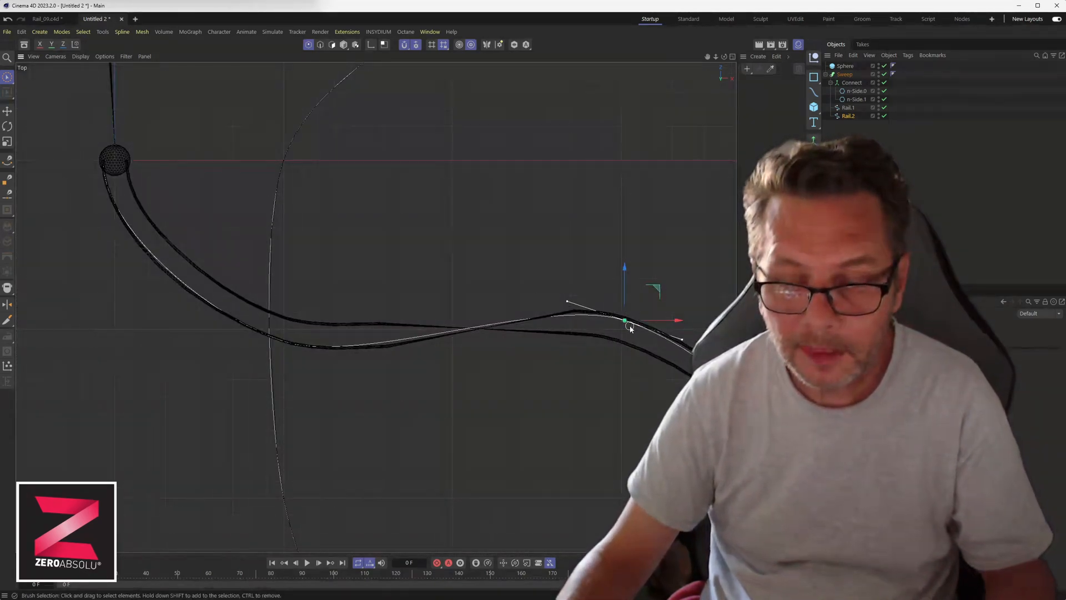
pyautogui.click(653, 299)
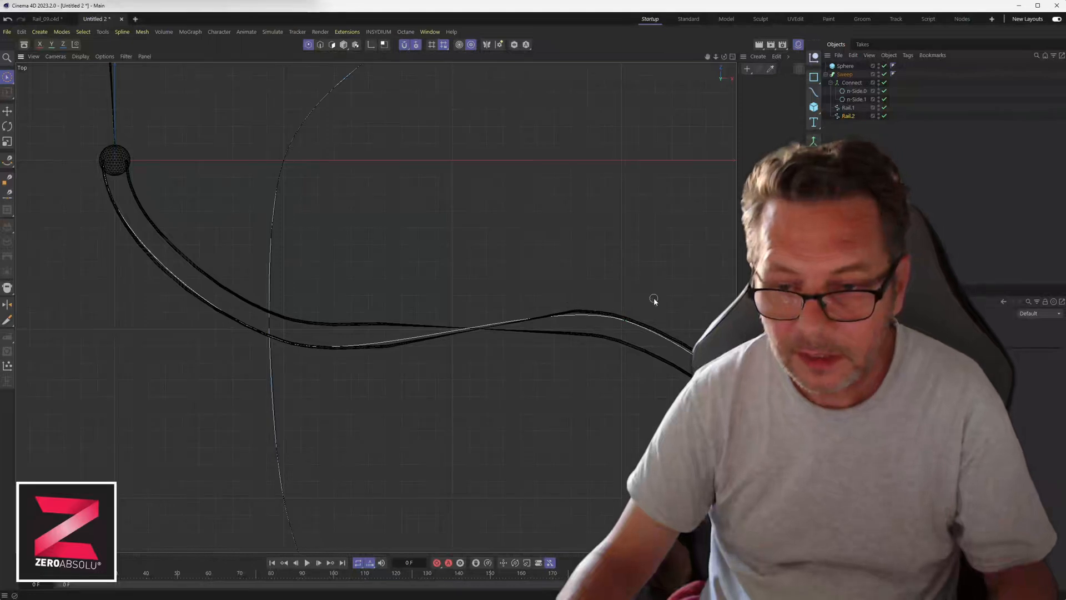
pyautogui.click(623, 322)
pyautogui.moveTo(652, 308); pyautogui.dragTo(651, 316)
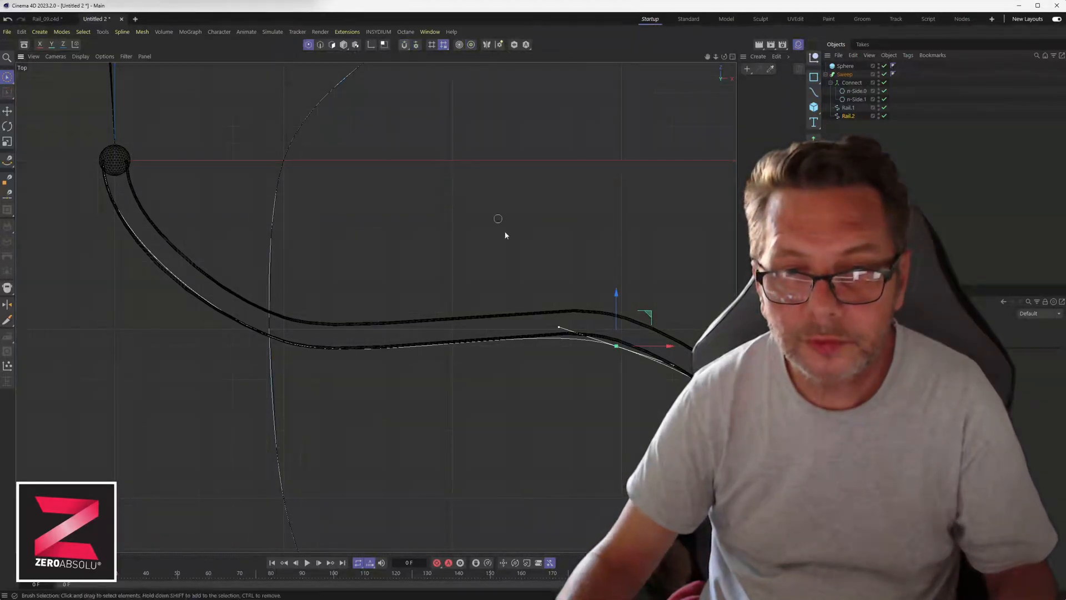
# Shift the loop's far end point left along X and select the point where the rails pinch.
pyautogui.keyDown('alt'); pyautogui.moveTo(646, 436); pyautogui.dragTo(390, 278, button='middle'); pyautogui.keyUp('alt')
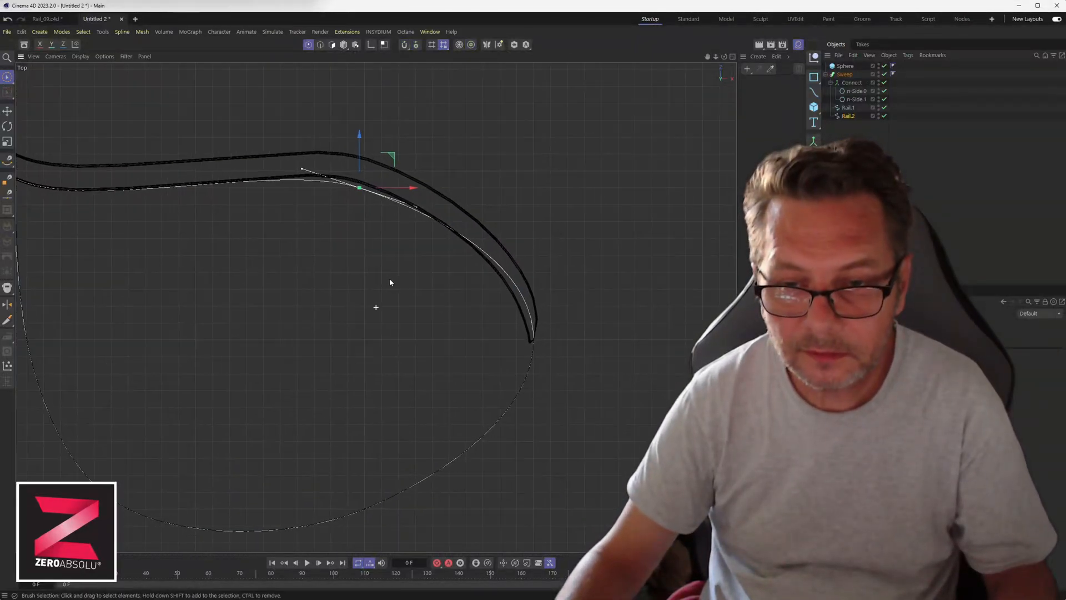
pyautogui.click(534, 341)
pyautogui.moveTo(562, 341); pyautogui.dragTo(547, 342)
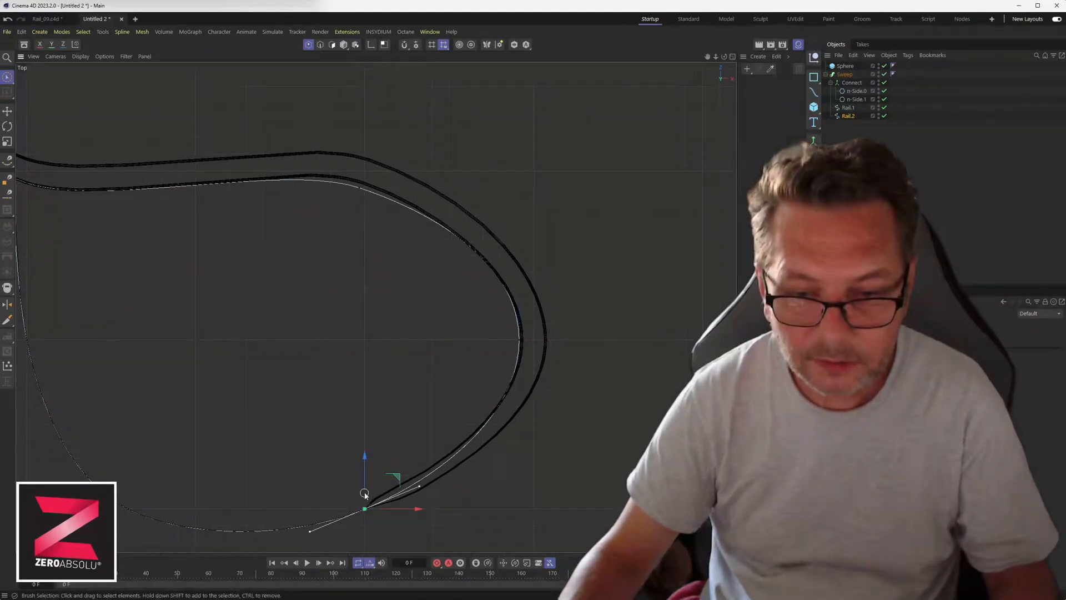
pyautogui.keyDown('alt'); pyautogui.moveTo(278, 468); pyautogui.dragTo(538, 350, button='middle'); pyautogui.keyUp('alt')
pyautogui.click(425, 369)
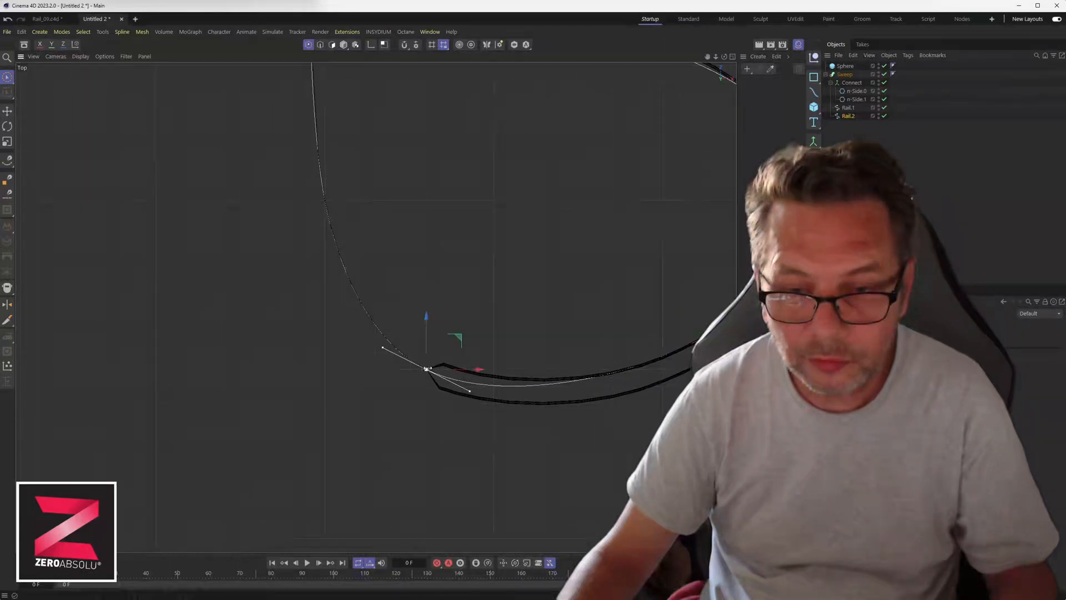
# Move the pinch point about 35 cm and the rail's end point up-right about 37 cm.
pyautogui.scroll(2, 464, 331)
pyautogui.moveTo(464, 331); pyautogui.dragTo(474, 308)
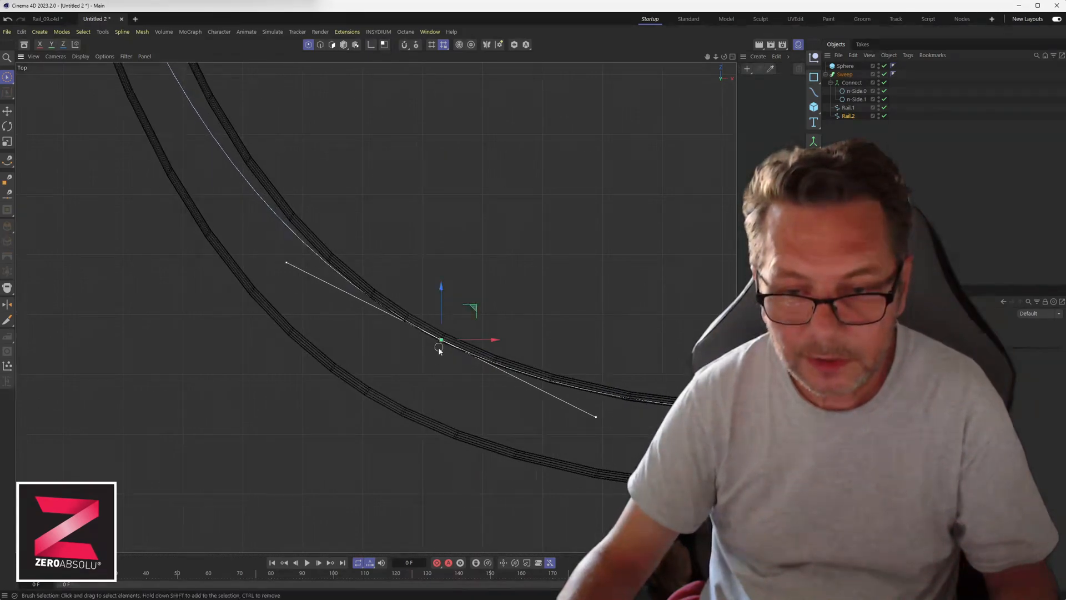
pyautogui.scroll(-6, 503, 339)
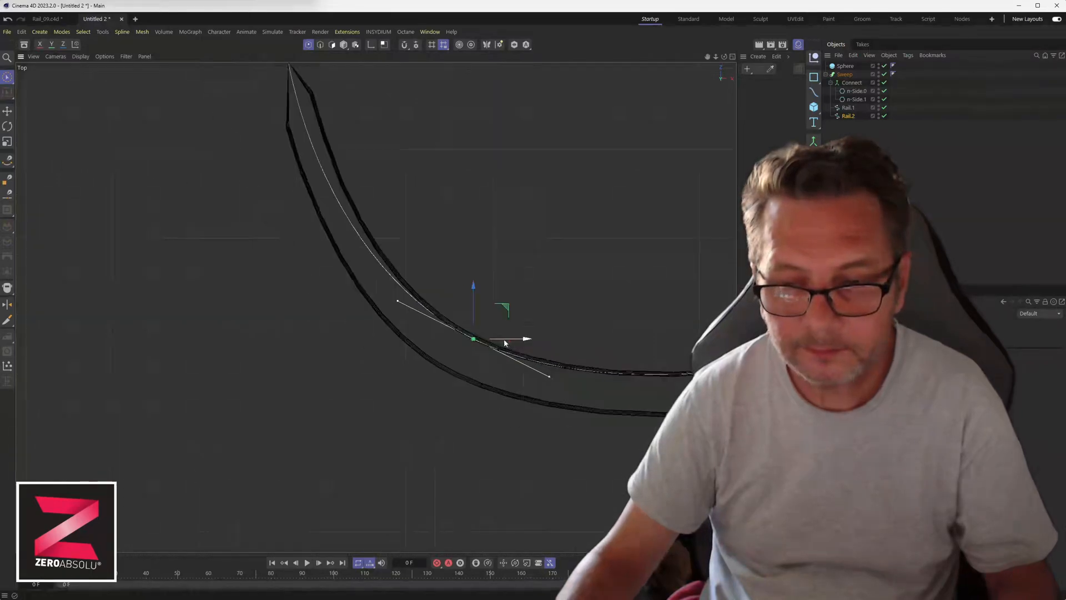
pyautogui.keyDown('alt'); pyautogui.moveTo(374, 192); pyautogui.dragTo(414, 320, button='middle'); pyautogui.keyUp('alt')
pyautogui.scroll(4, 393, 293)
pyautogui.scroll(2, 393, 291)
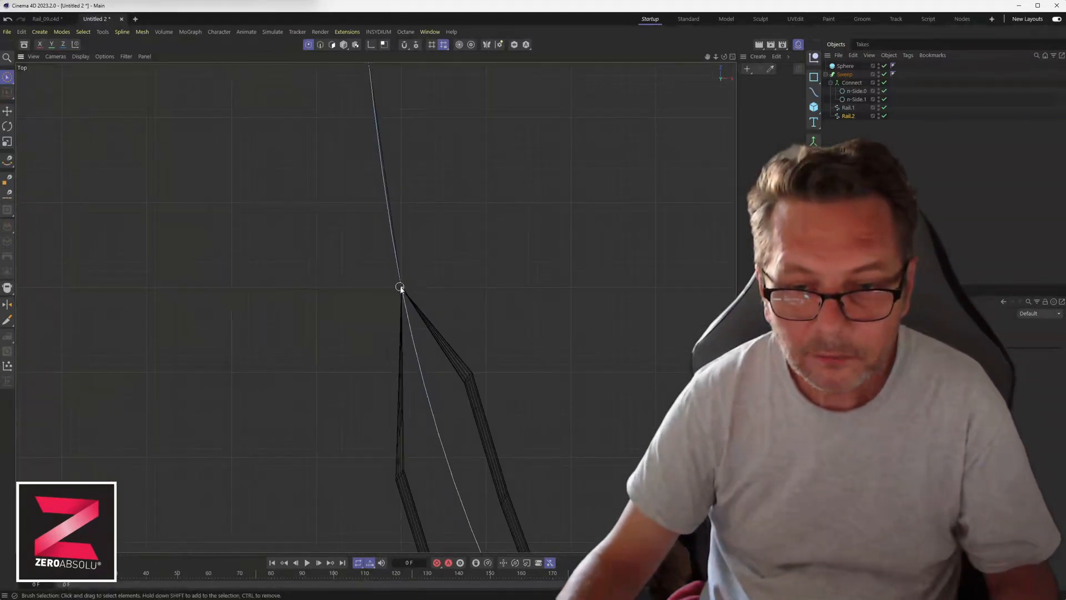
pyautogui.click(400, 289)
pyautogui.moveTo(436, 256); pyautogui.dragTo(498, 244)
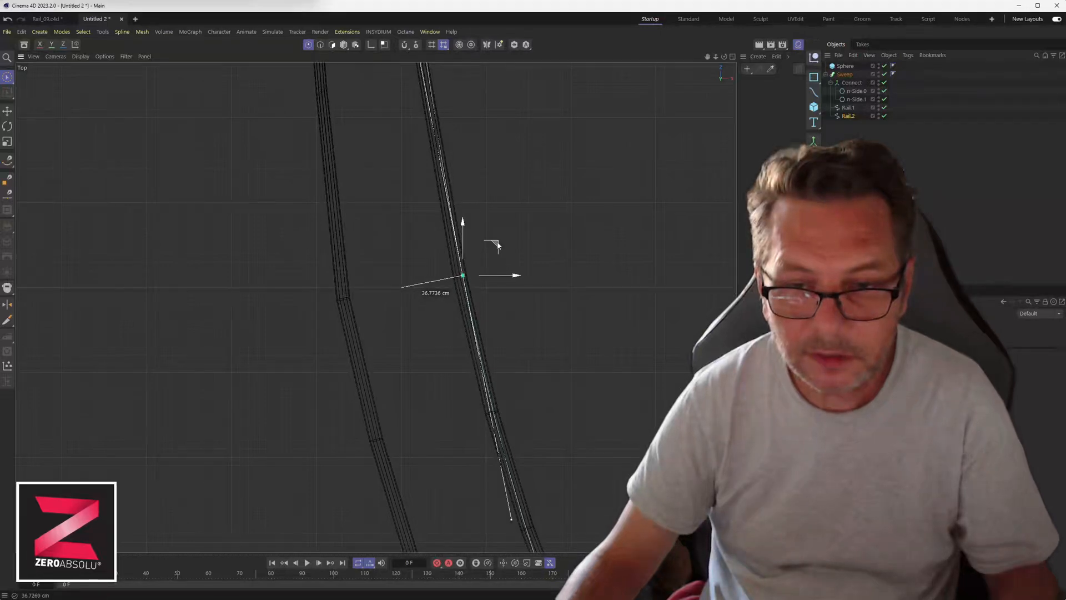
# Shift the Rail.2 end point near the sphere sideways along X.
pyautogui.scroll(-4, 428, 186)
pyautogui.keyDown('alt'); pyautogui.moveTo(409, 148); pyautogui.dragTo(443, 550, button='middle'); pyautogui.keyUp('alt')
pyautogui.scroll(-1, 425, 356)
pyautogui.keyDown('alt'); pyautogui.moveTo(425, 357); pyautogui.dragTo(435, 495, button='middle'); pyautogui.keyUp('alt')
pyautogui.keyDown('alt'); pyautogui.moveTo(464, 194); pyautogui.dragTo(456, 411, button='middle'); pyautogui.keyUp('alt')
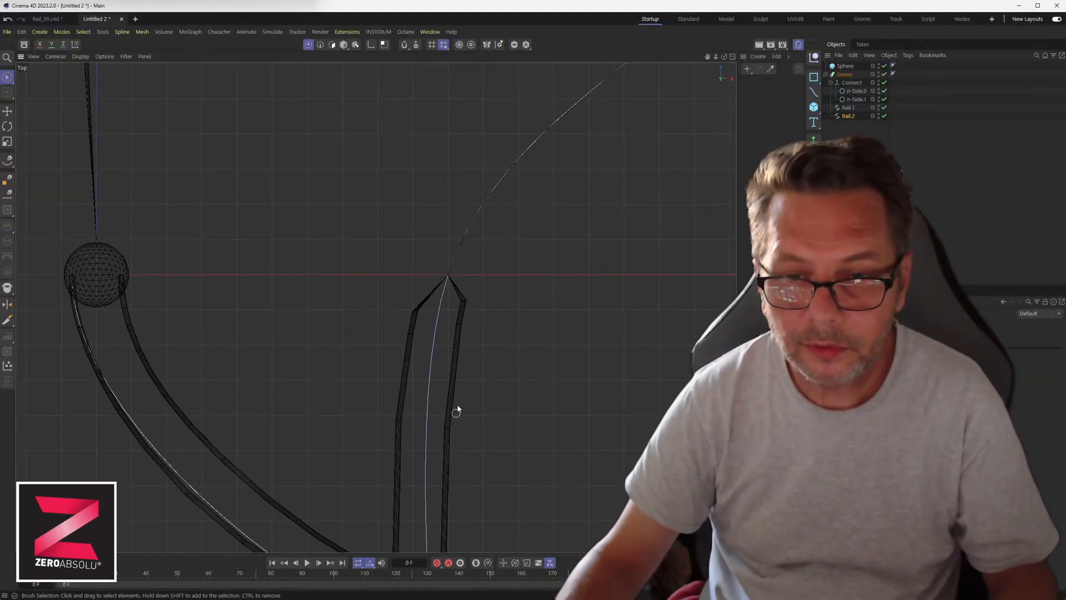
pyautogui.click(450, 275)
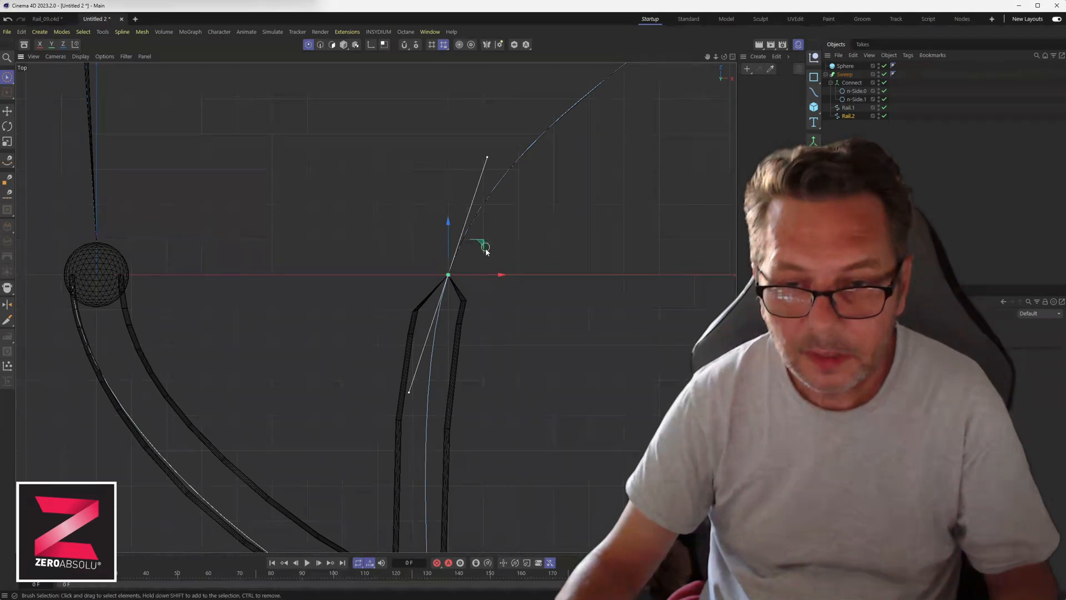
pyautogui.moveTo(481, 273); pyautogui.dragTo(506, 274)
# Move the next Rail.2 point on the upper part down-right to straighten the tubes.
pyautogui.keyDown('alt'); pyautogui.moveTo(601, 174); pyautogui.dragTo(418, 491, button='middle'); pyautogui.keyUp('alt')
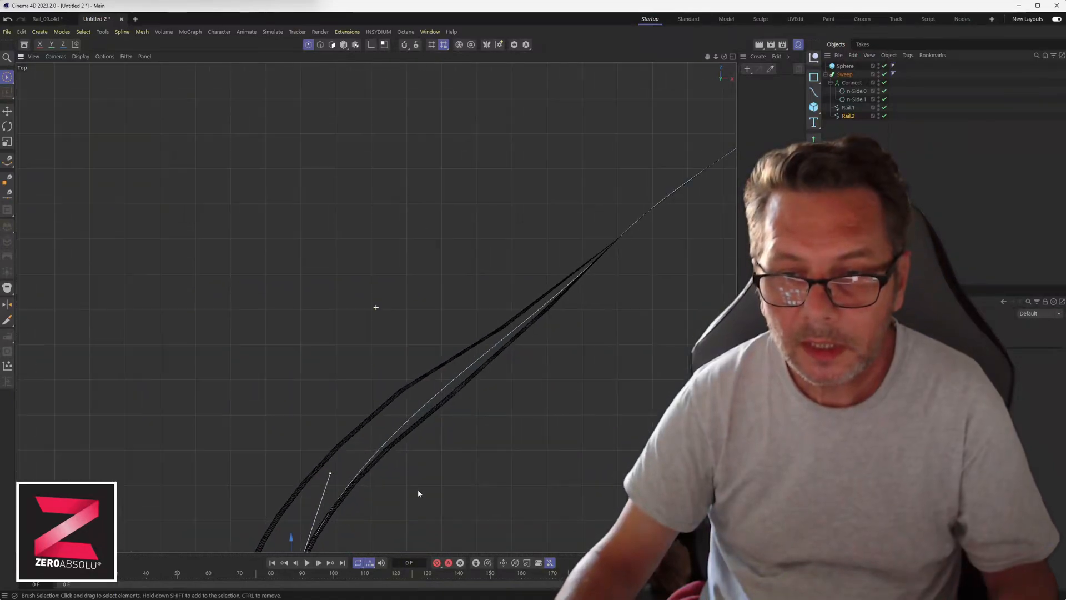
pyautogui.keyDown('alt'); pyautogui.moveTo(576, 280); pyautogui.dragTo(292, 417, button='middle'); pyautogui.keyUp('alt')
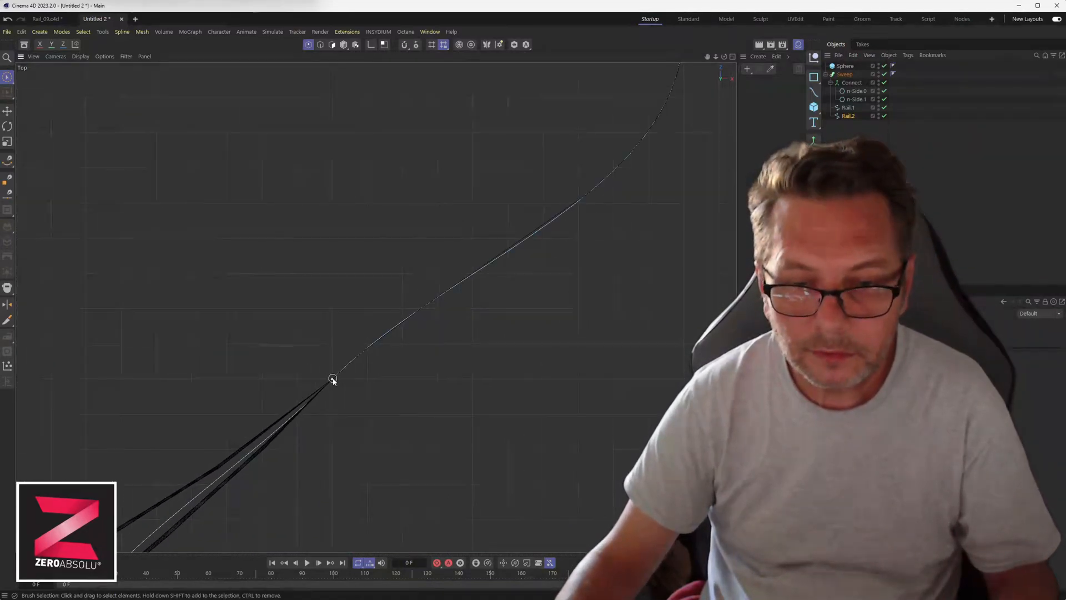
pyautogui.click(332, 378)
pyautogui.scroll(3, 332, 379)
pyautogui.keyDown('alt'); pyautogui.moveTo(335, 377); pyautogui.dragTo(400, 264, button='middle'); pyautogui.keyUp('alt')
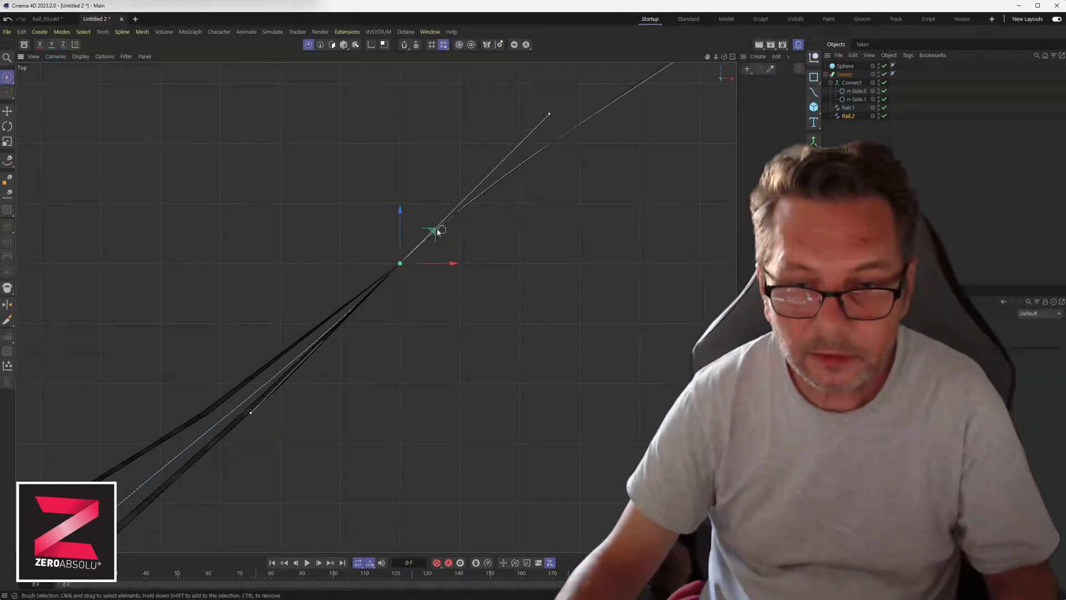
pyautogui.moveTo(439, 231); pyautogui.dragTo(458, 264)
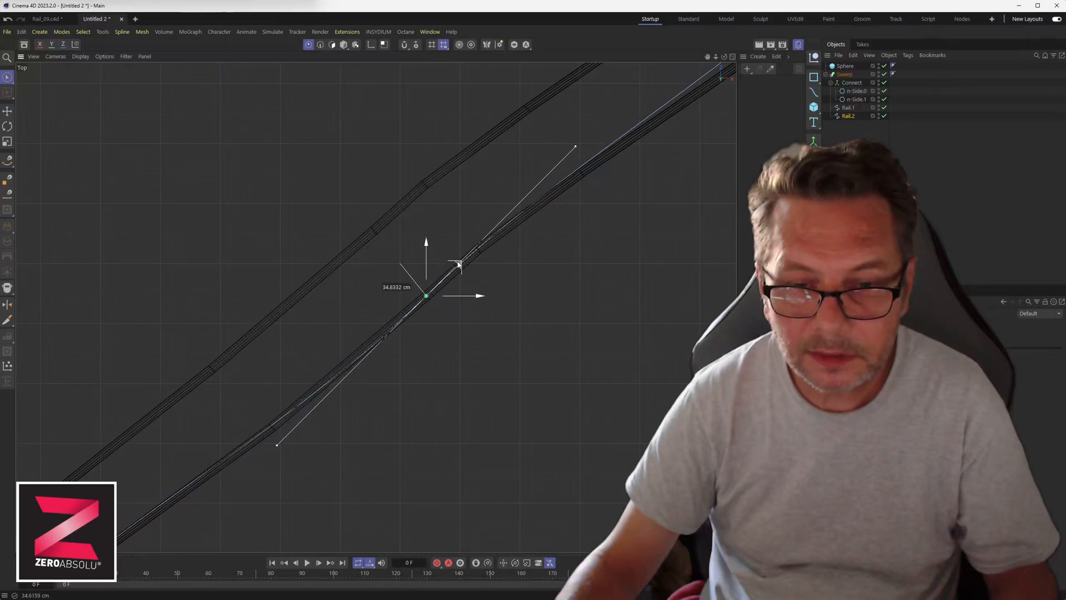
# Move the rail end point at the sweep's end right about 34 cm.
pyautogui.keyDown('alt'); pyautogui.moveTo(586, 157); pyautogui.dragTo(385, 478, button='middle'); pyautogui.keyUp('alt')
pyautogui.keyDown('alt'); pyautogui.moveTo(562, 254); pyautogui.dragTo(267, 473, button='middle'); pyautogui.keyUp('alt')
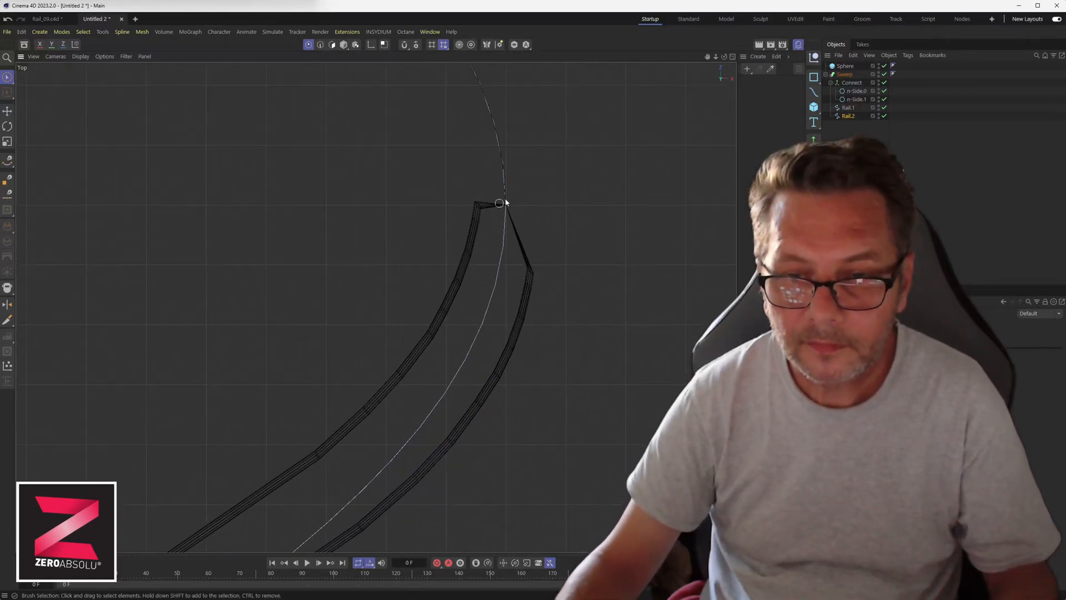
pyautogui.moveTo(505, 207); pyautogui.dragTo(580, 205)
pyautogui.keyDown('alt'); pyautogui.moveTo(414, 103); pyautogui.dragTo(463, 382, button='middle'); pyautogui.keyUp('alt')
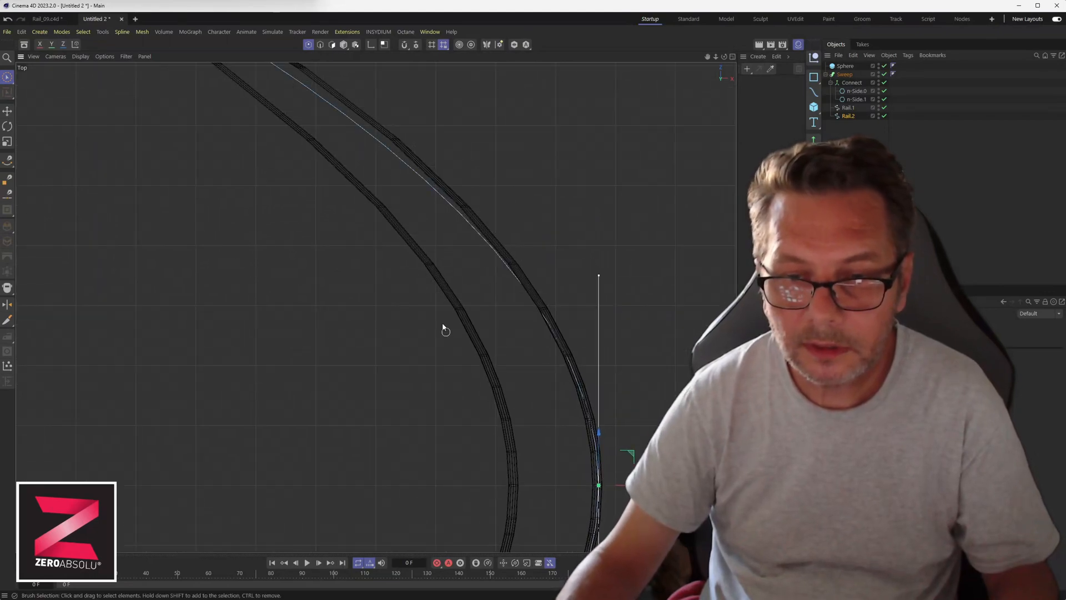
pyautogui.keyDown('alt'); pyautogui.moveTo(424, 233); pyautogui.dragTo(525, 416, button='middle'); pyautogui.keyUp('alt')
pyautogui.keyDown('alt'); pyautogui.moveTo(345, 233); pyautogui.dragTo(489, 362, button='middle'); pyautogui.keyUp('alt')
pyautogui.keyDown('alt'); pyautogui.moveTo(283, 251); pyautogui.dragTo(484, 379, button='middle'); pyautogui.keyUp('alt')
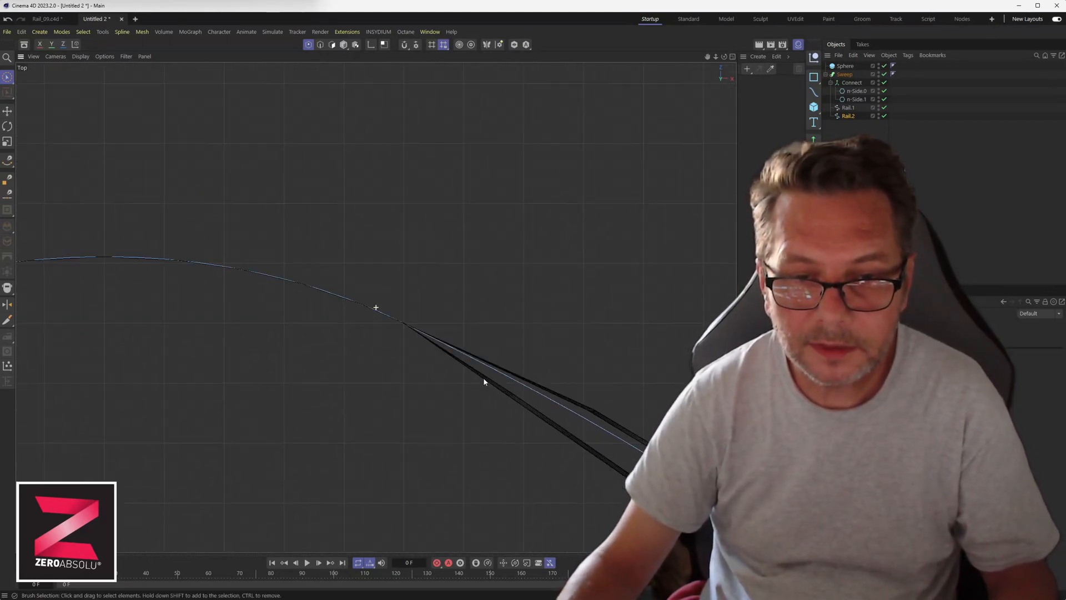
# Open the converging tubes by moving one point up-right and the end point up-left about 24 cm.
pyautogui.click(403, 325)
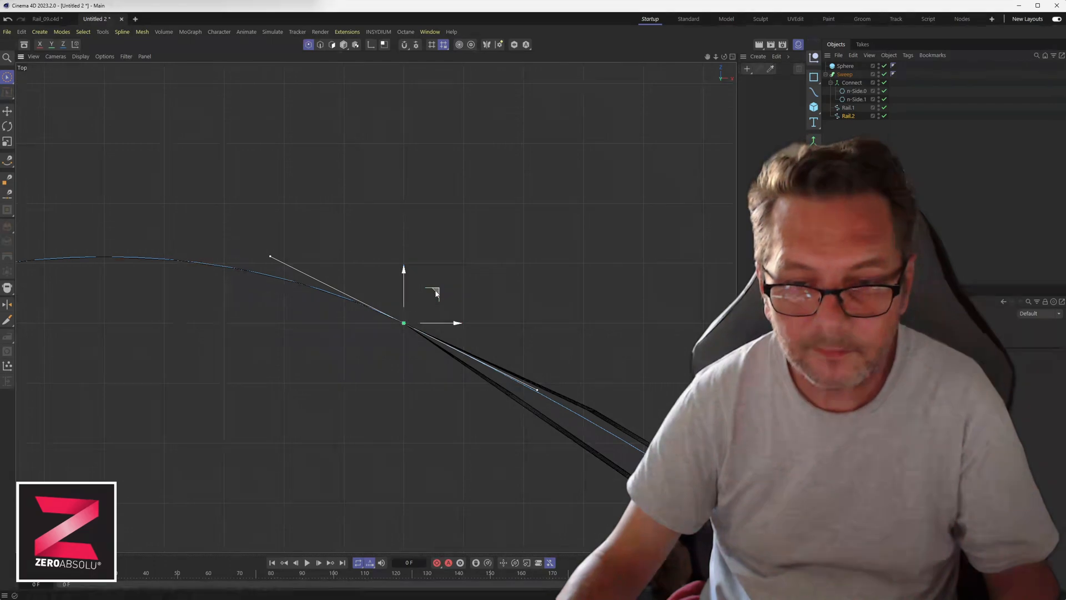
pyautogui.moveTo(435, 290); pyautogui.dragTo(453, 255)
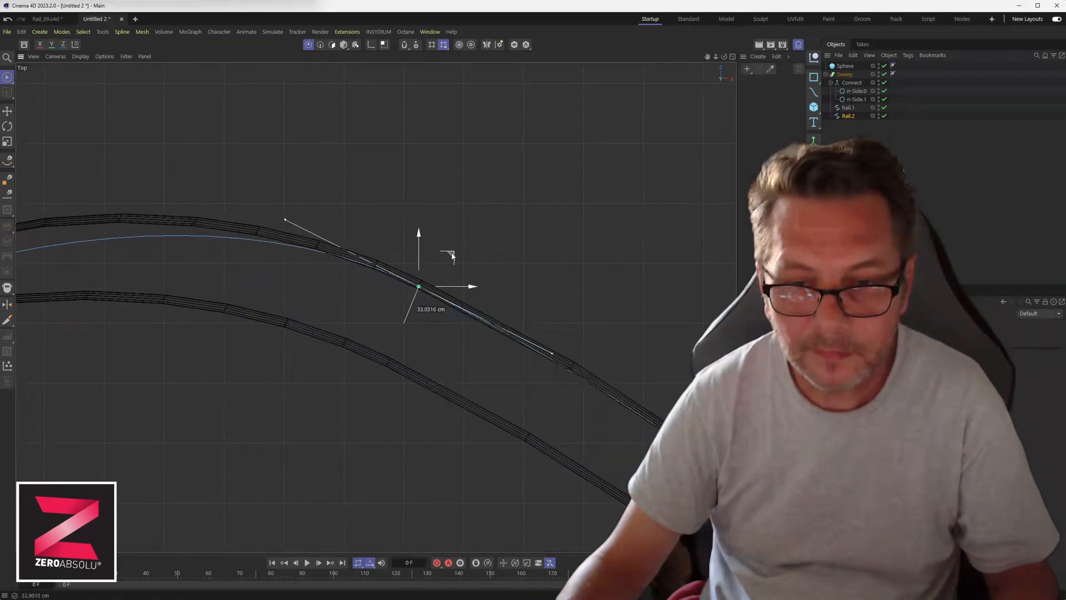
pyautogui.keyDown('alt'); pyautogui.moveTo(189, 278); pyautogui.dragTo(401, 263, button='middle'); pyautogui.keyUp('alt')
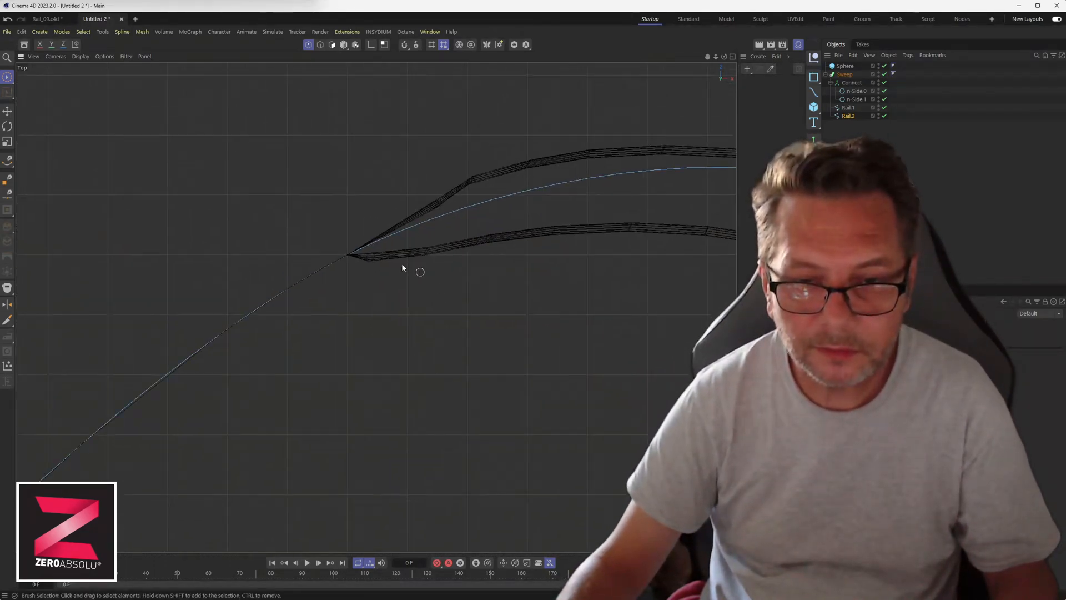
pyautogui.click(343, 254)
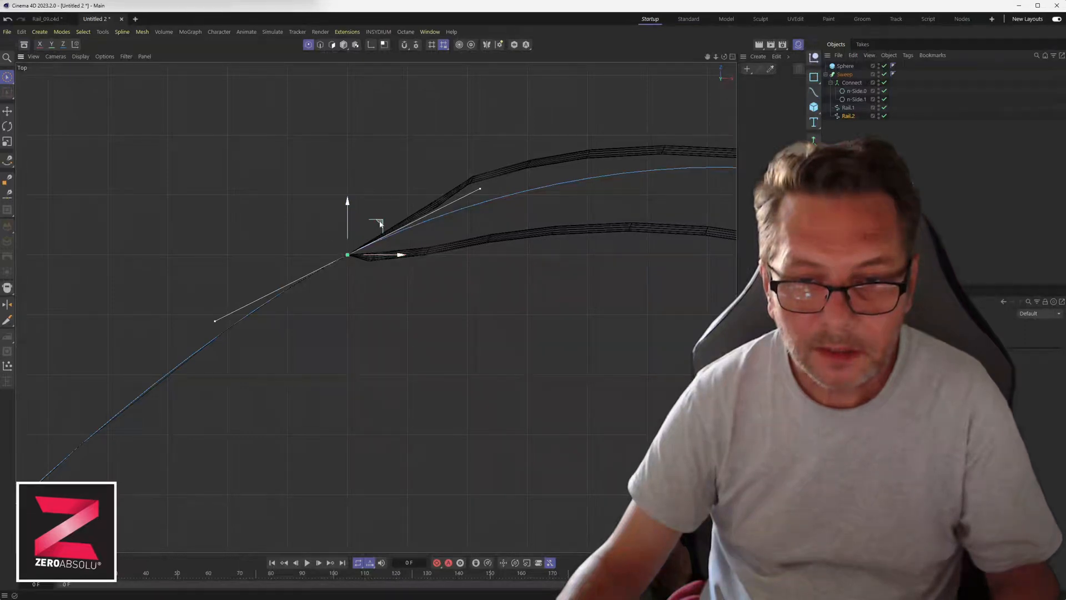
pyautogui.moveTo(373, 225); pyautogui.dragTo(361, 185)
# Move the corner point at the rail's lower-left tip left about 34 cm.
pyautogui.keyDown('alt'); pyautogui.moveTo(308, 328); pyautogui.dragTo(505, 198, button='middle'); pyautogui.keyUp('alt')
pyautogui.keyDown('alt'); pyautogui.moveTo(194, 433); pyautogui.dragTo(524, 173, button='middle'); pyautogui.keyUp('alt')
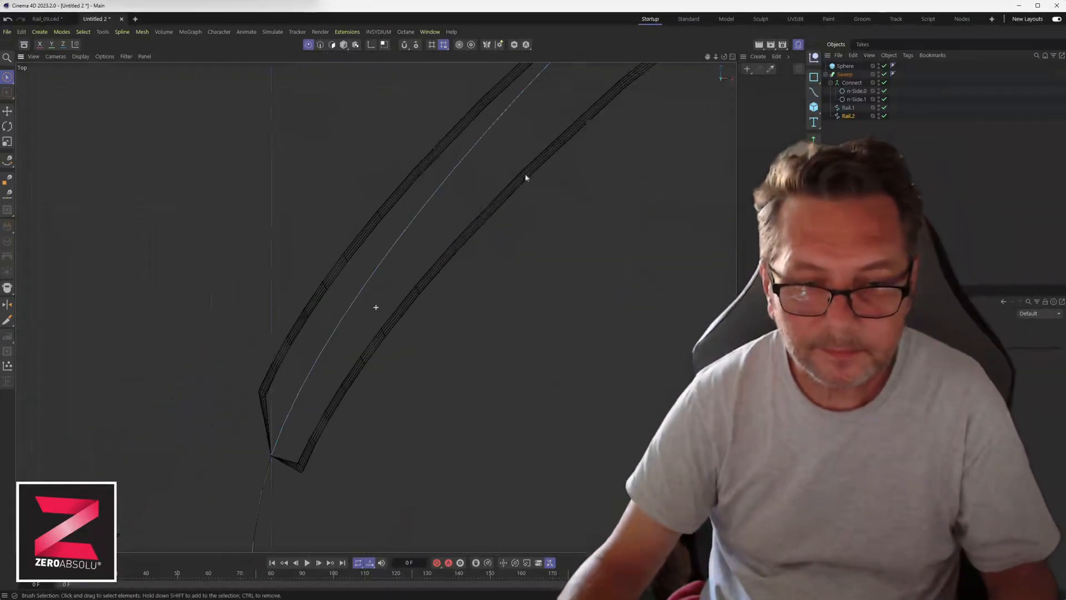
pyautogui.keyDown('alt'); pyautogui.moveTo(335, 371); pyautogui.dragTo(414, 205, button='middle'); pyautogui.keyUp('alt')
pyautogui.click(353, 293)
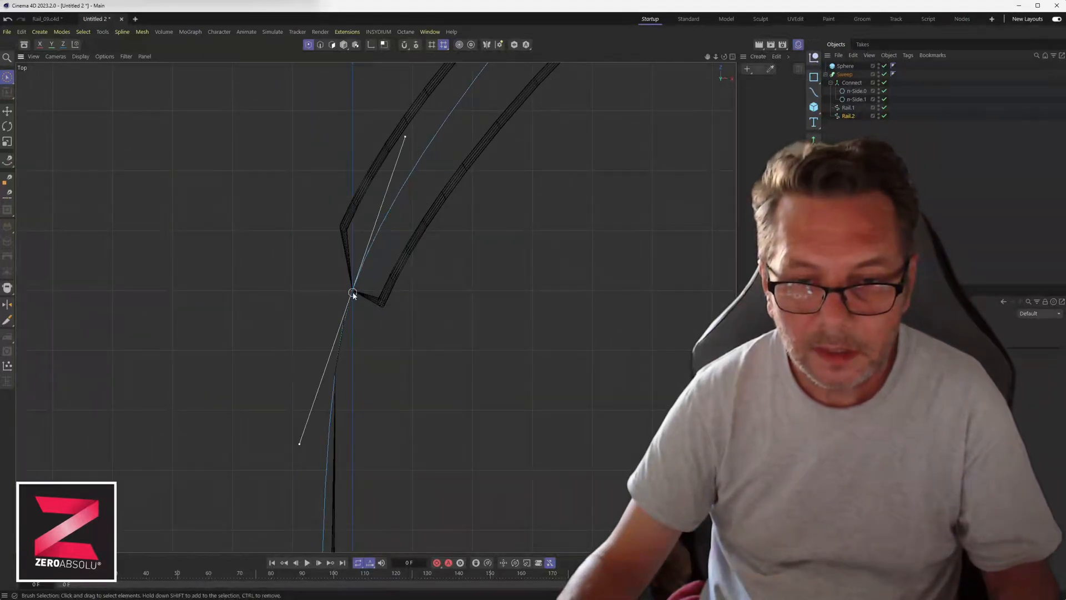
pyautogui.moveTo(394, 256); pyautogui.dragTo(344, 249)
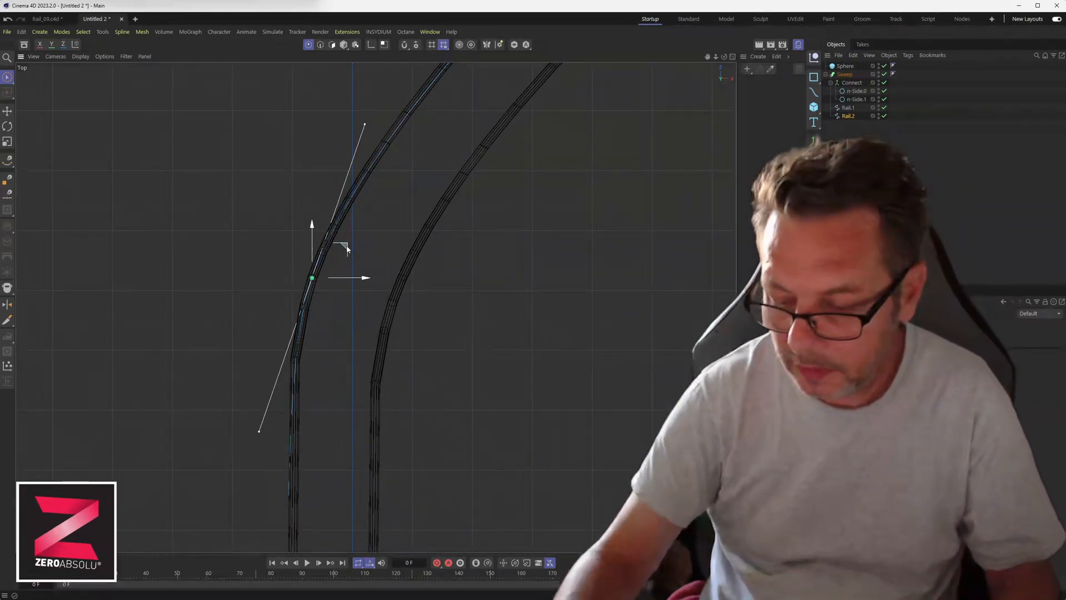
pyautogui.keyDown('alt'); pyautogui.moveTo(319, 395); pyautogui.dragTo(342, 270, button='middle'); pyautogui.keyUp('alt')
pyautogui.keyDown('alt'); pyautogui.moveTo(345, 417); pyautogui.dragTo(346, 278, button='middle'); pyautogui.keyUp('alt')
pyautogui.keyDown('alt'); pyautogui.moveTo(338, 377); pyautogui.dragTo(350, 263, button='middle'); pyautogui.keyUp('alt')
pyautogui.keyDown('alt'); pyautogui.scroll(-1, 361, 393); pyautogui.keyUp('alt')
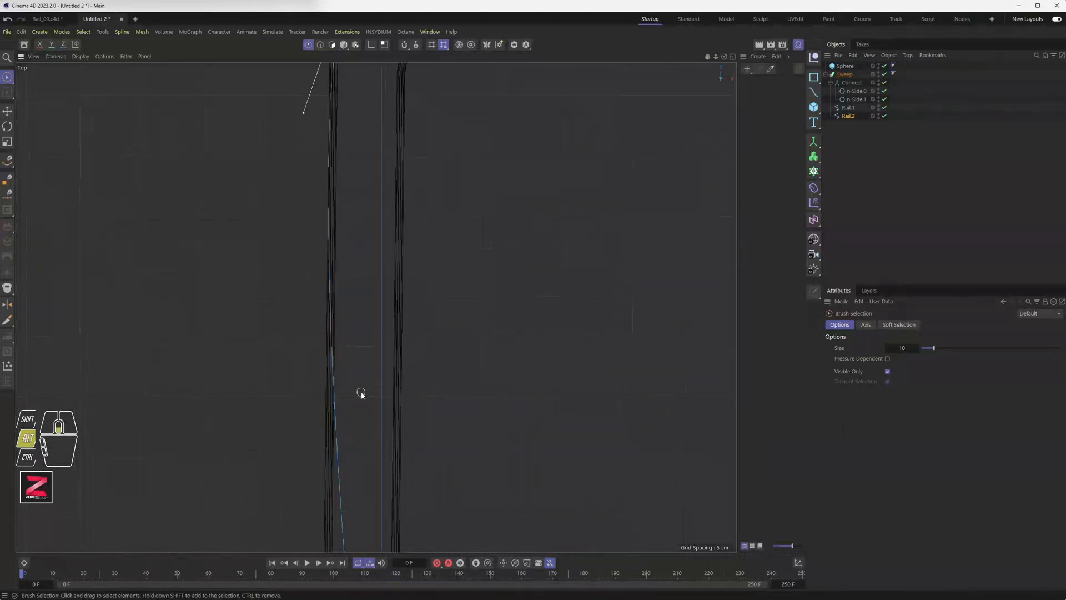
# Spread the rails apart by moving their meeting point beside the sphere along X.
pyautogui.keyDown('alt'); pyautogui.moveTo(362, 392); pyautogui.dragTo(385, 111, button='middle'); pyautogui.keyUp('alt')
pyautogui.keyDown('alt'); pyautogui.moveTo(373, 340); pyautogui.dragTo(362, 175, button='middle'); pyautogui.keyUp('alt')
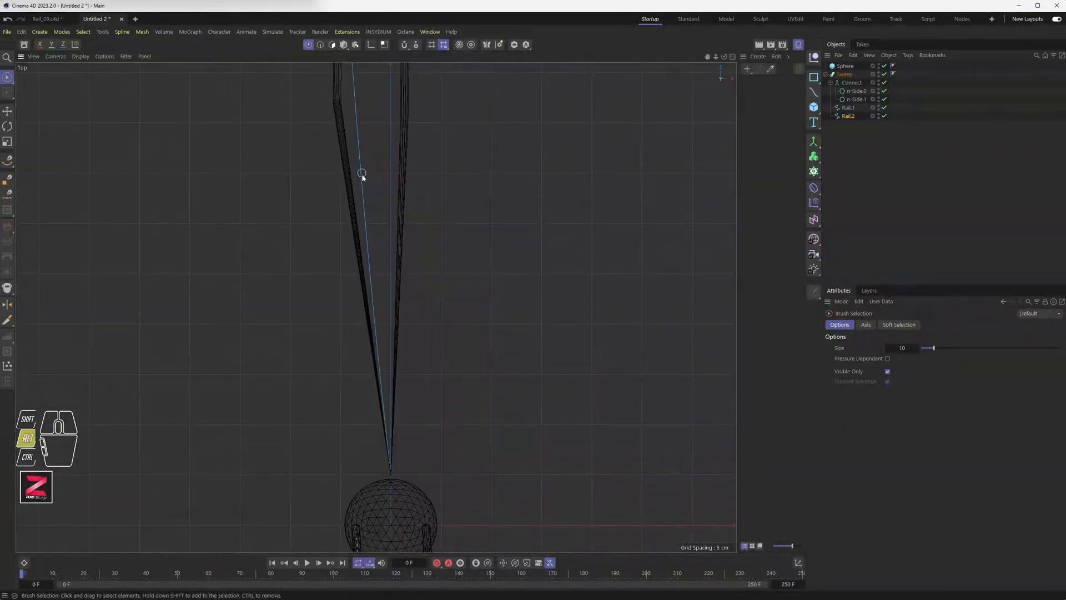
pyautogui.click(389, 472)
pyautogui.moveTo(423, 476); pyautogui.dragTo(386, 474)
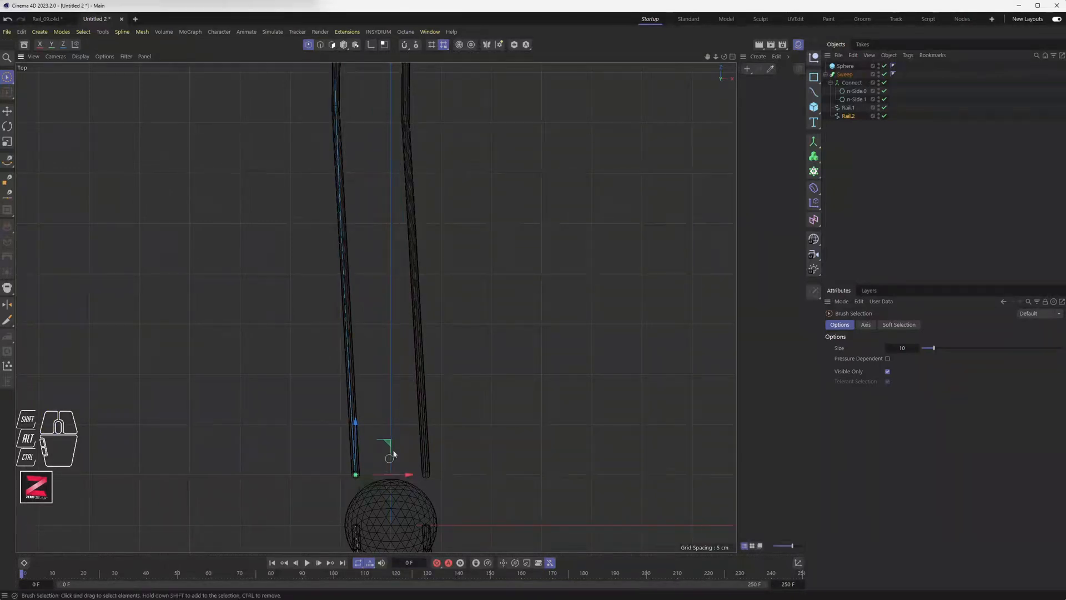
# Inspect the rails, then switch to the four-view layout and orbit the perspective view.
pyautogui.scroll(-5, 439, 315)
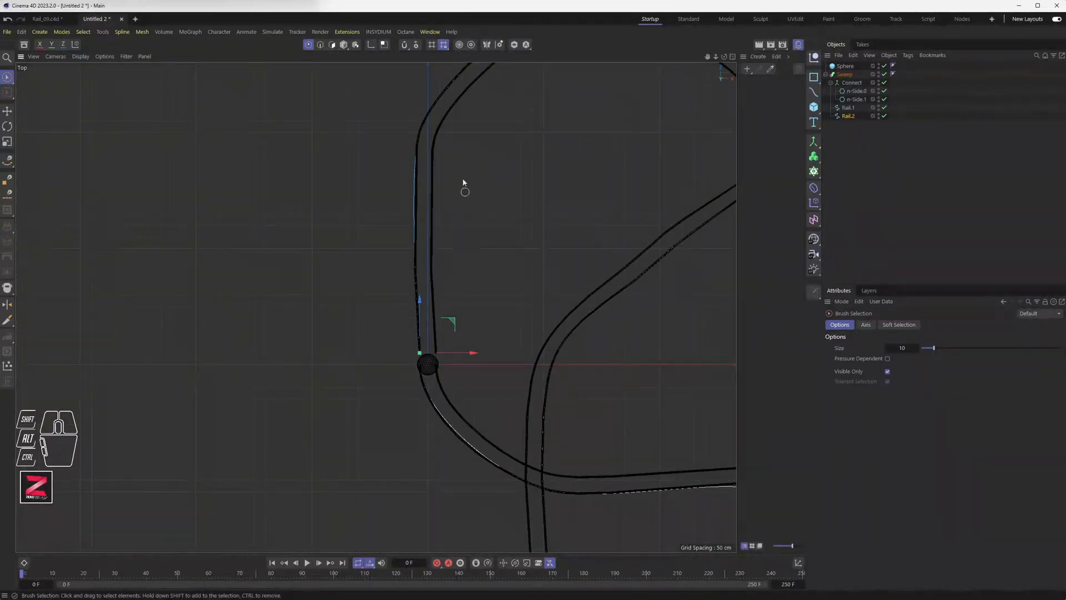
pyautogui.keyDown('alt'); pyautogui.moveTo(487, 317); pyautogui.dragTo(330, 196); pyautogui.keyUp('alt')
pyautogui.hotkey('ctrl', 'shift', 'z')
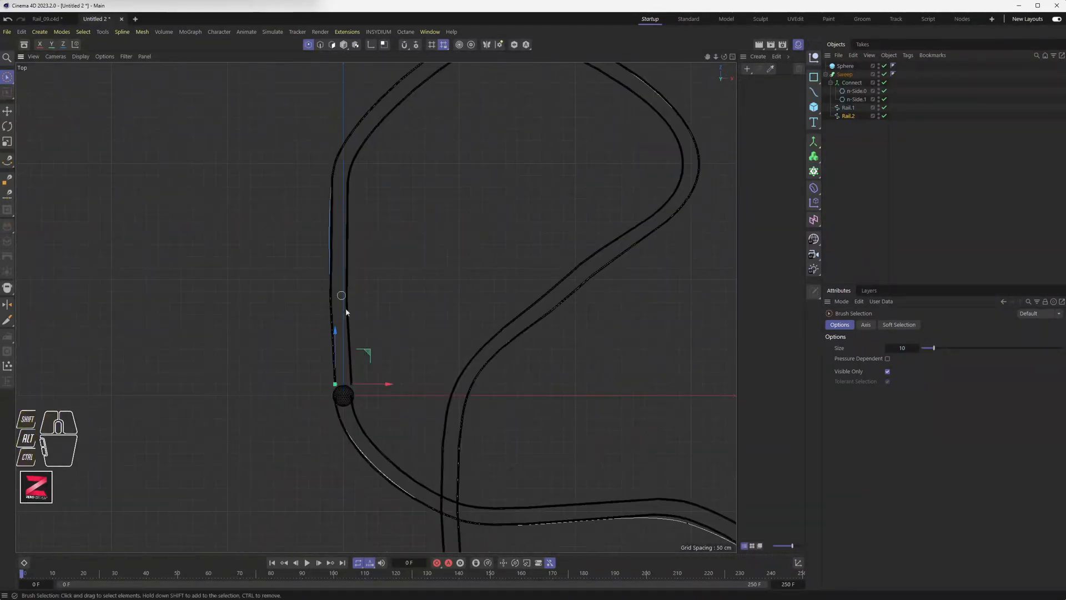
pyautogui.middleClick(395, 326)
pyautogui.middleClick(248, 174)
pyautogui.keyDown('alt'); pyautogui.moveTo(423, 387); pyautogui.dragTo(435, 222); pyautogui.keyUp('alt')
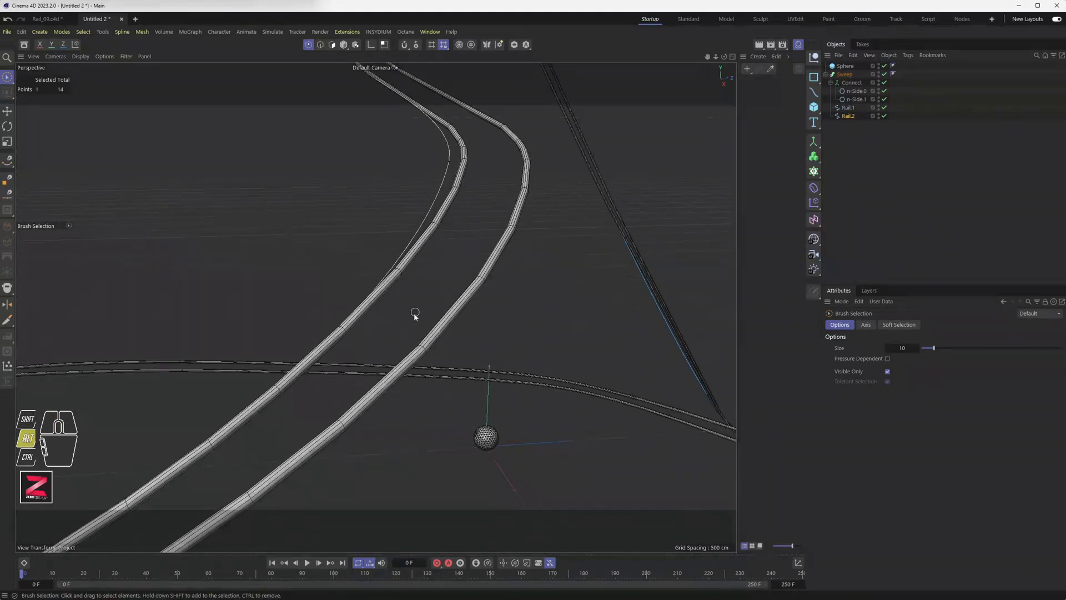
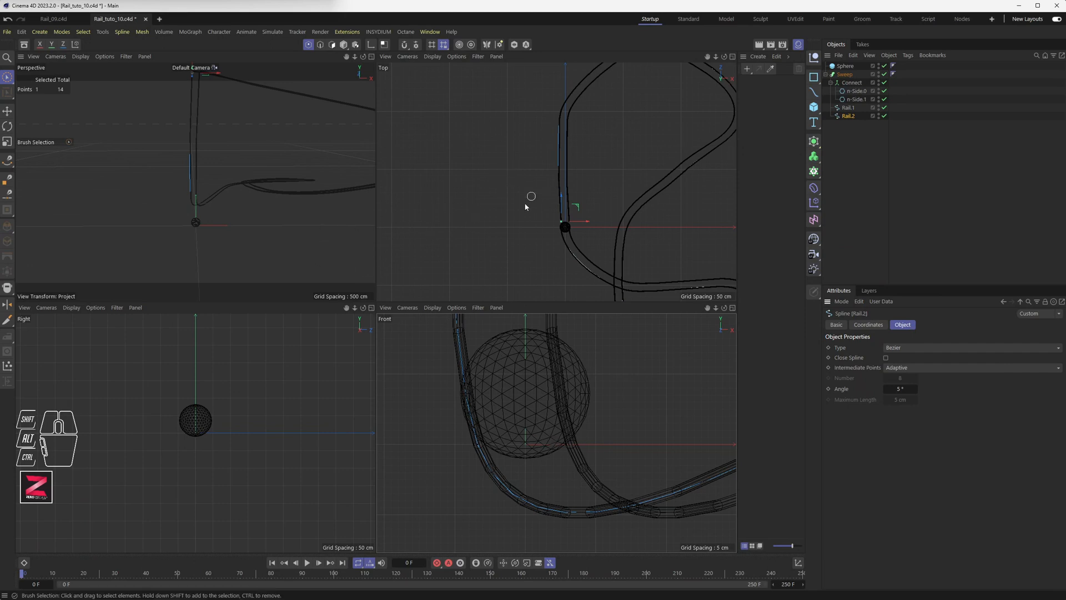
# In the maximized Top view, slide Rail.2's end point about 21 cm left along X.
pyautogui.scroll(6, 565, 220)
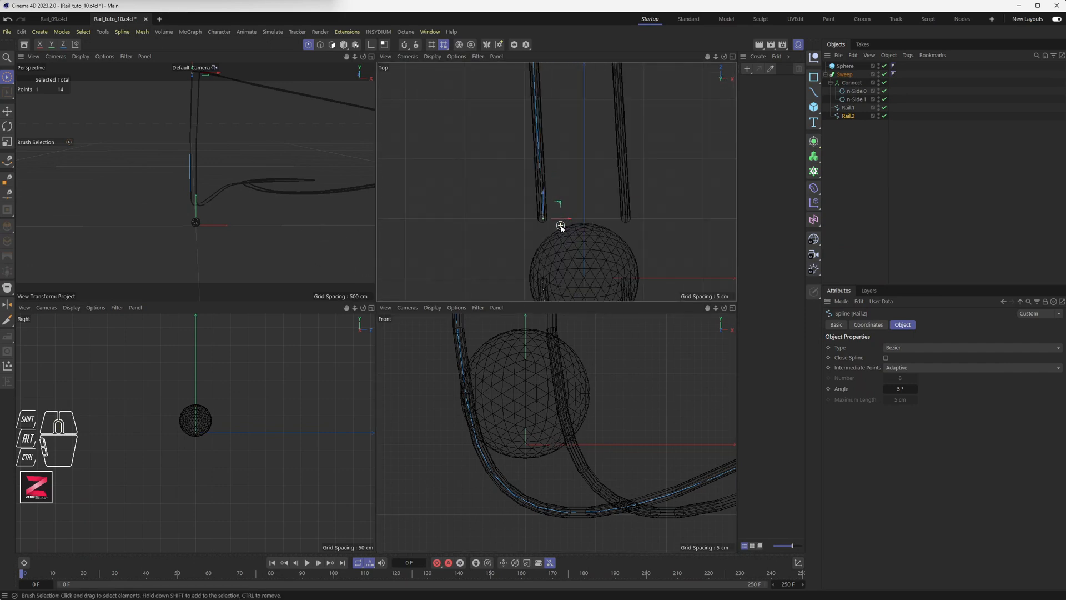
pyautogui.middleClick(558, 220)
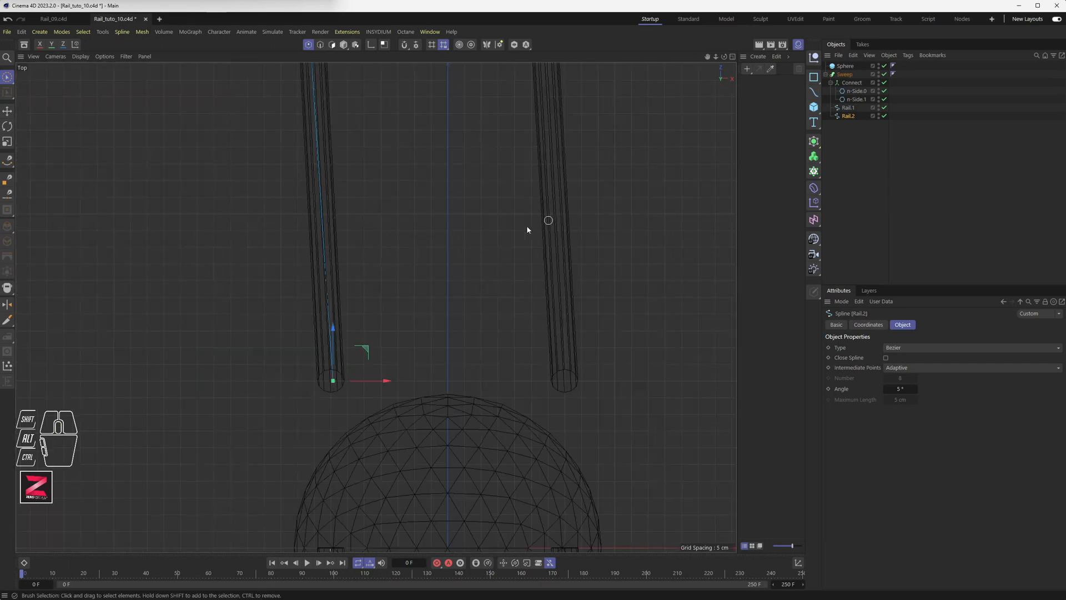
pyautogui.moveTo(377, 381)
pyautogui.mouseDown()
pyautogui.moveTo(305, 379)
pyautogui.moveTo(483, 383)
pyautogui.moveTo(308, 382)
pyautogui.moveTo(376, 382)
pyautogui.mouseUp()
pyautogui.scroll(-6, 388, 309)
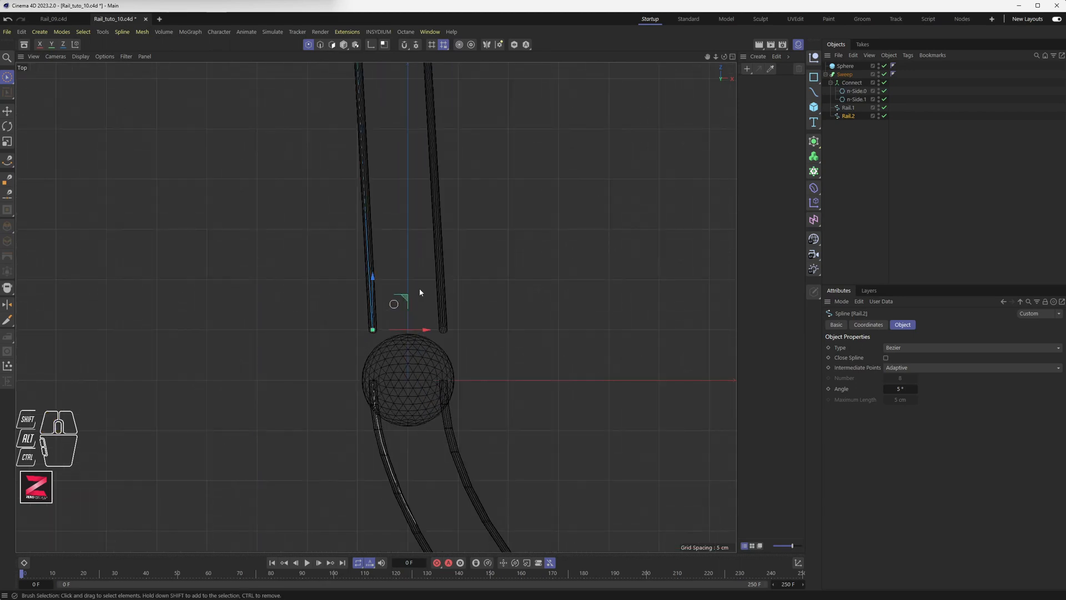
pyautogui.click(847, 75)
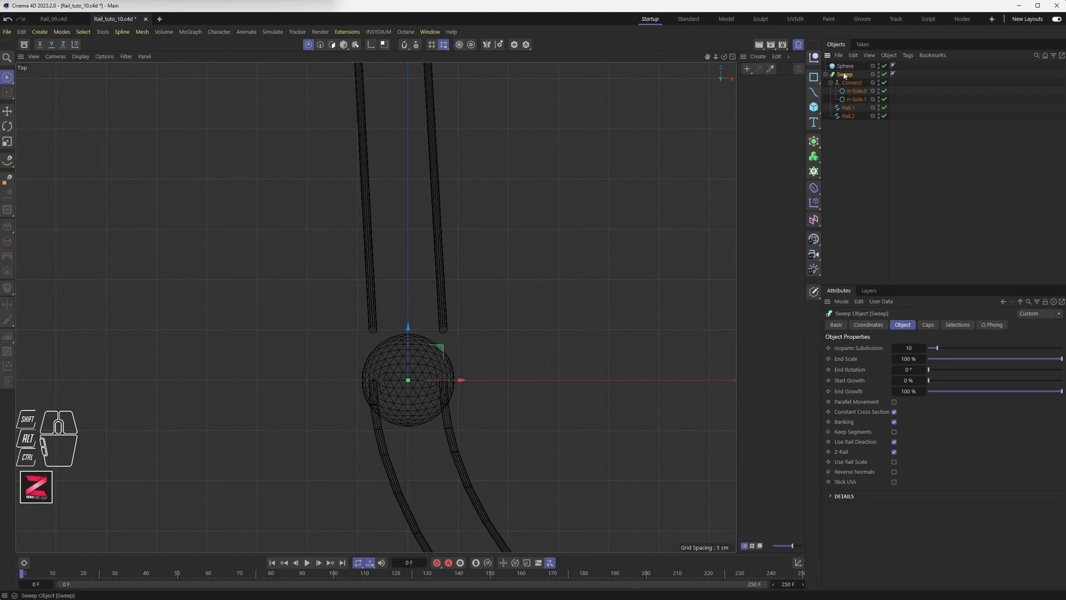
pyautogui.click(894, 461)
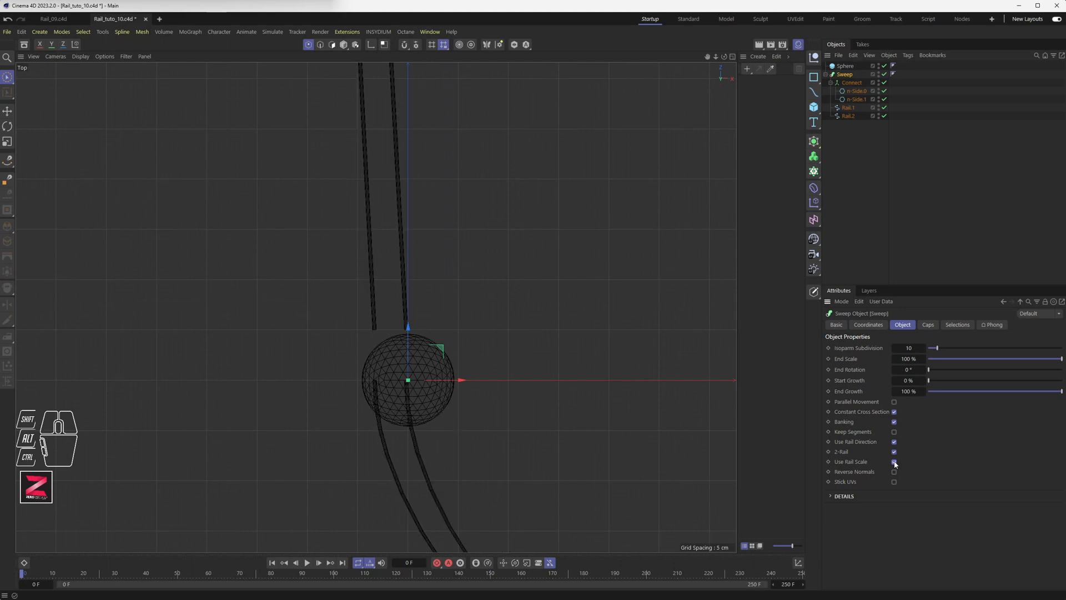
pyautogui.click(851, 114)
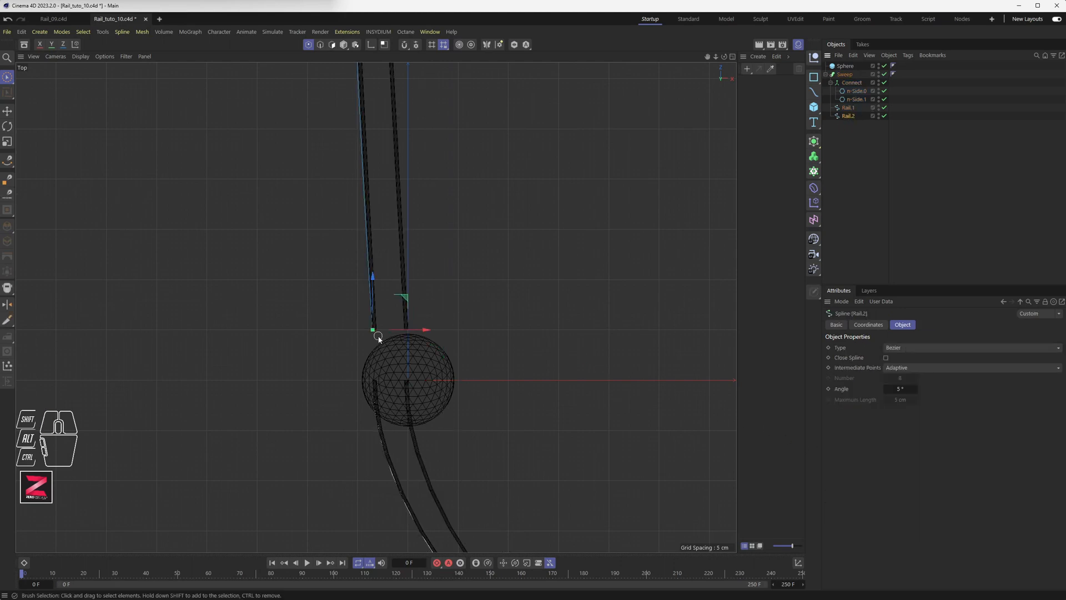
pyautogui.moveTo(391, 330); pyautogui.dragTo(292, 320)
pyautogui.middleClick(304, 314)
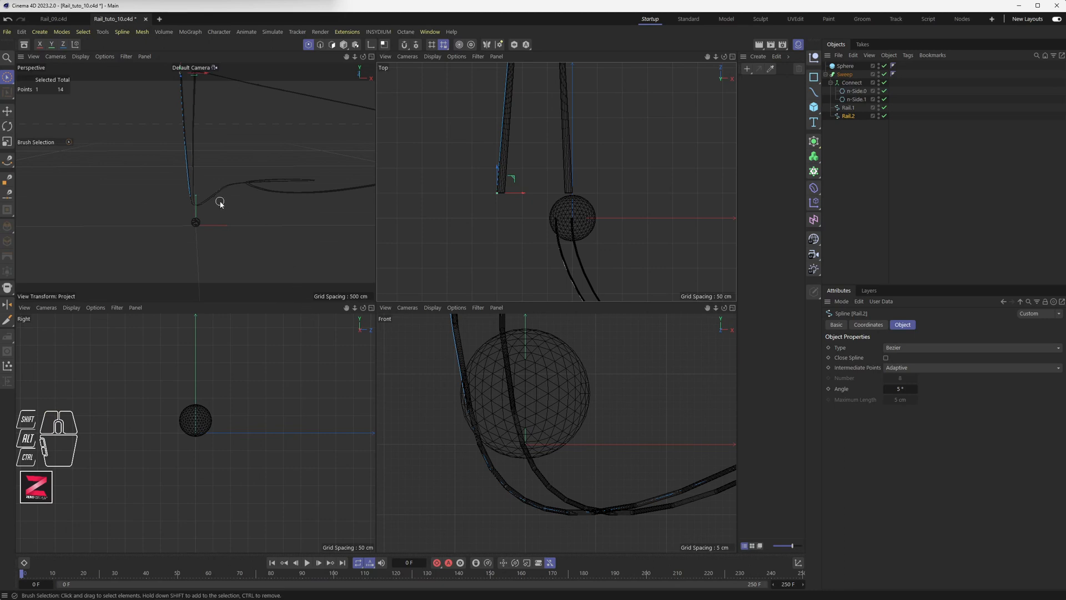
pyautogui.keyDown('alt'); pyautogui.moveTo(219, 126); pyautogui.dragTo(245, 212, button='middle'); pyautogui.keyUp('alt')
pyautogui.scroll(4, 227, 173)
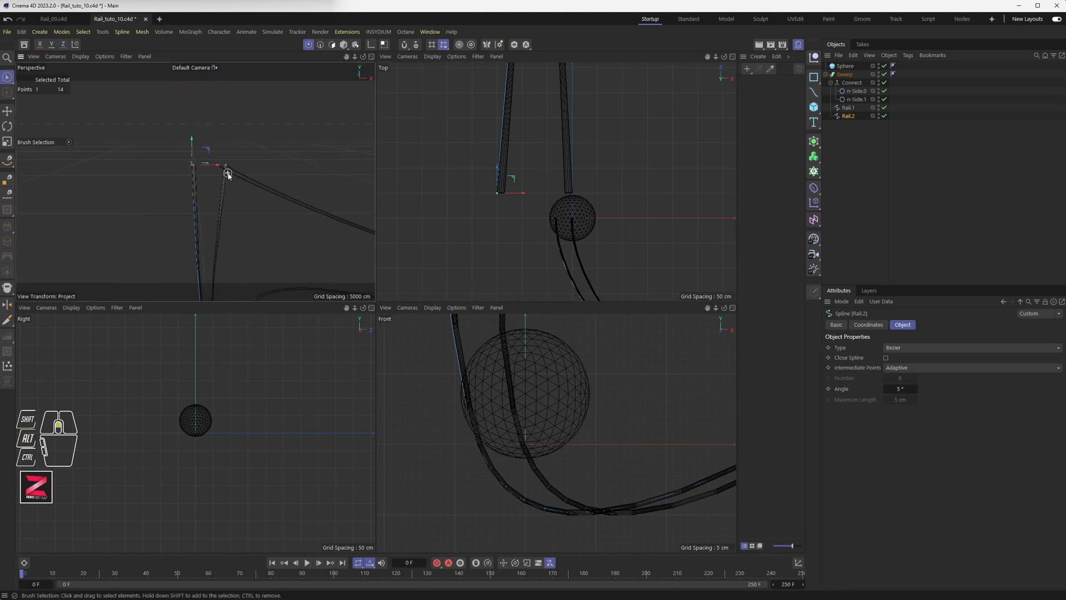
pyautogui.middleClick(228, 175)
pyautogui.keyDown('alt'); pyautogui.moveTo(305, 261); pyautogui.dragTo(562, 298); pyautogui.keyUp('alt')
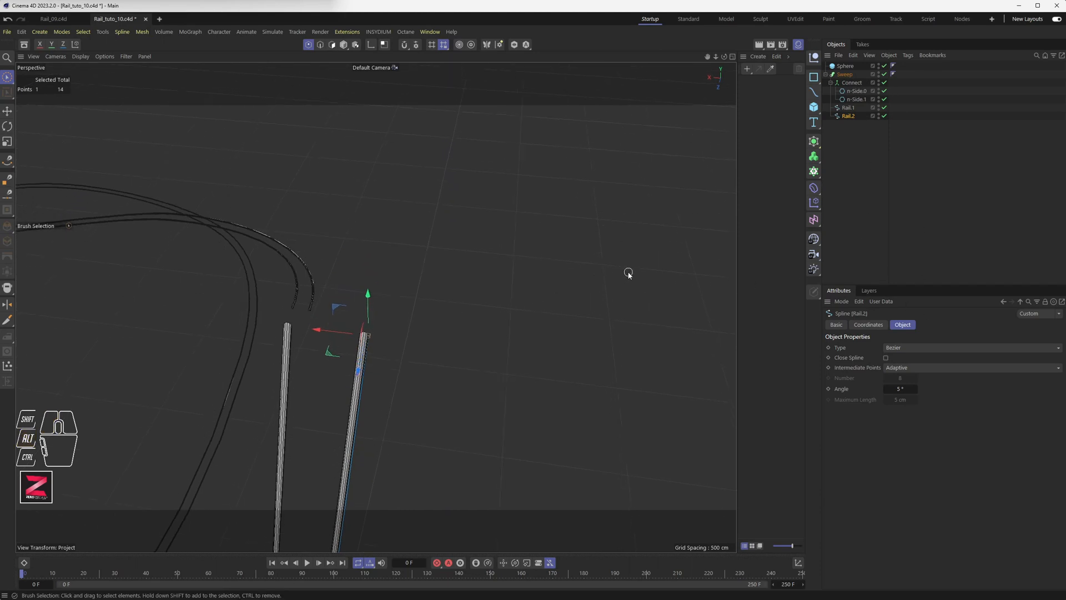
pyautogui.hotkey('ctrl', 'z')
pyautogui.click(845, 74)
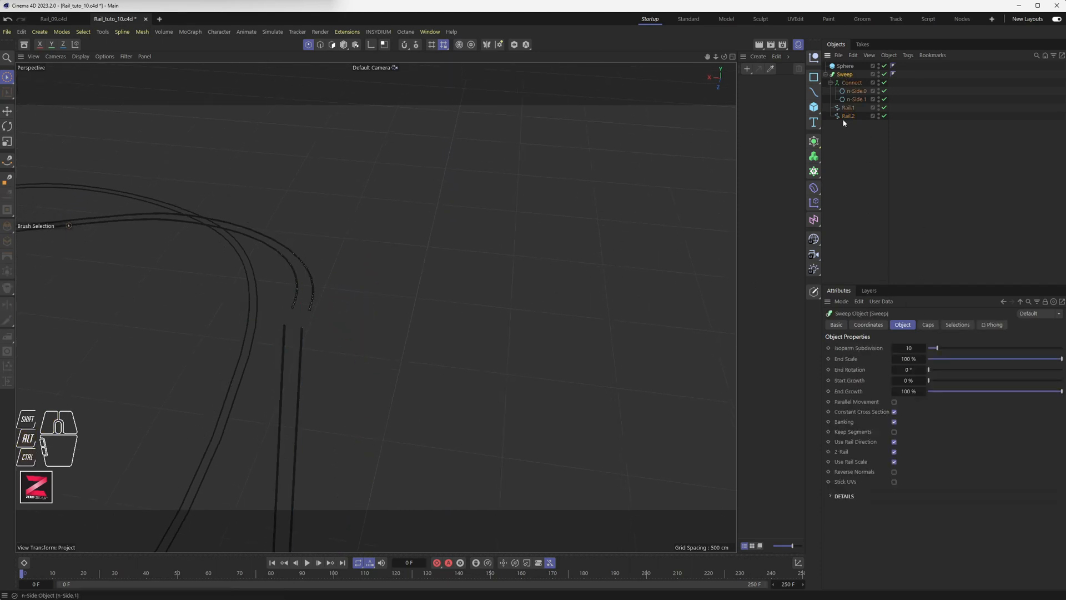
pyautogui.click(894, 461)
pyautogui.keyDown('alt'); pyautogui.moveTo(342, 314); pyautogui.dragTo(391, 270); pyautogui.keyUp('alt')
pyautogui.scroll(-10, 395, 331)
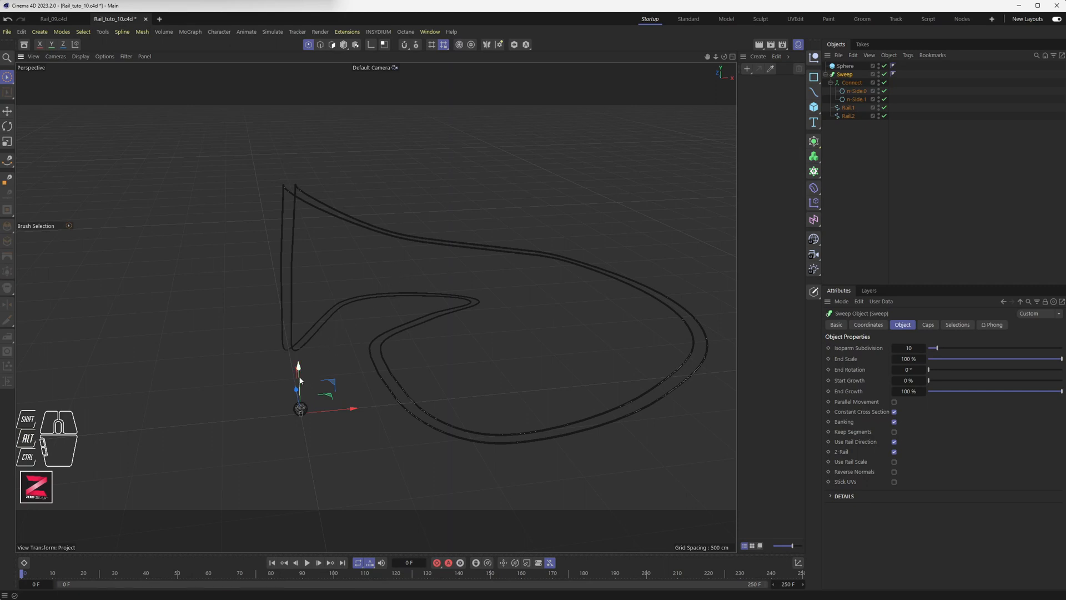
# After undoing a trial lift of the rails, switch to Model mode and select the Sphere.
pyautogui.scroll(8, 309, 202)
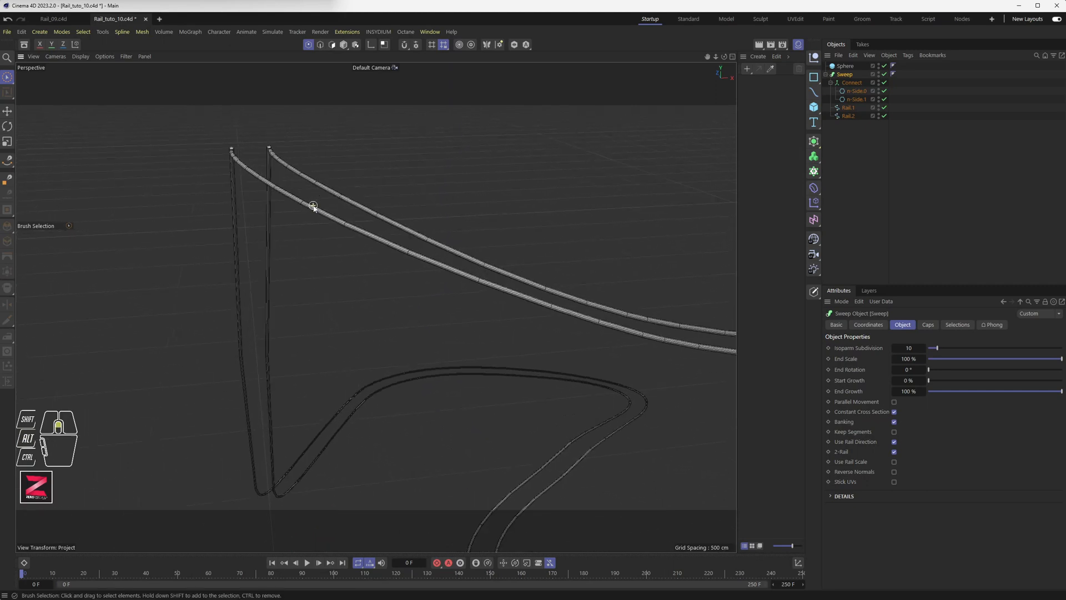
pyautogui.scroll(-10, 313, 206)
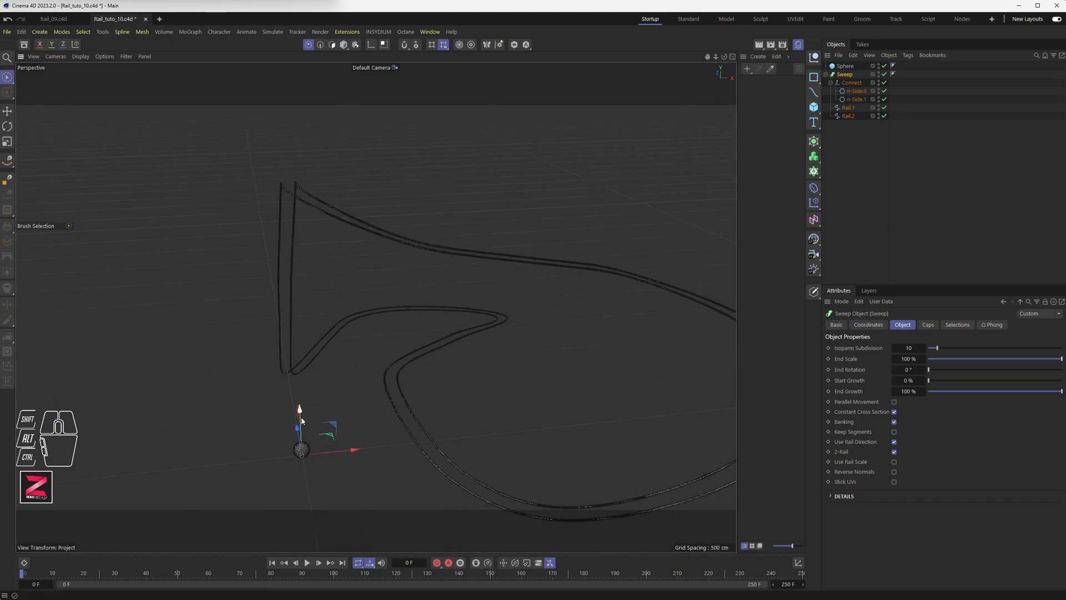
pyautogui.moveTo(302, 420); pyautogui.dragTo(292, 262)
pyautogui.hotkey('ctrl', 'z')
pyautogui.click(344, 45)
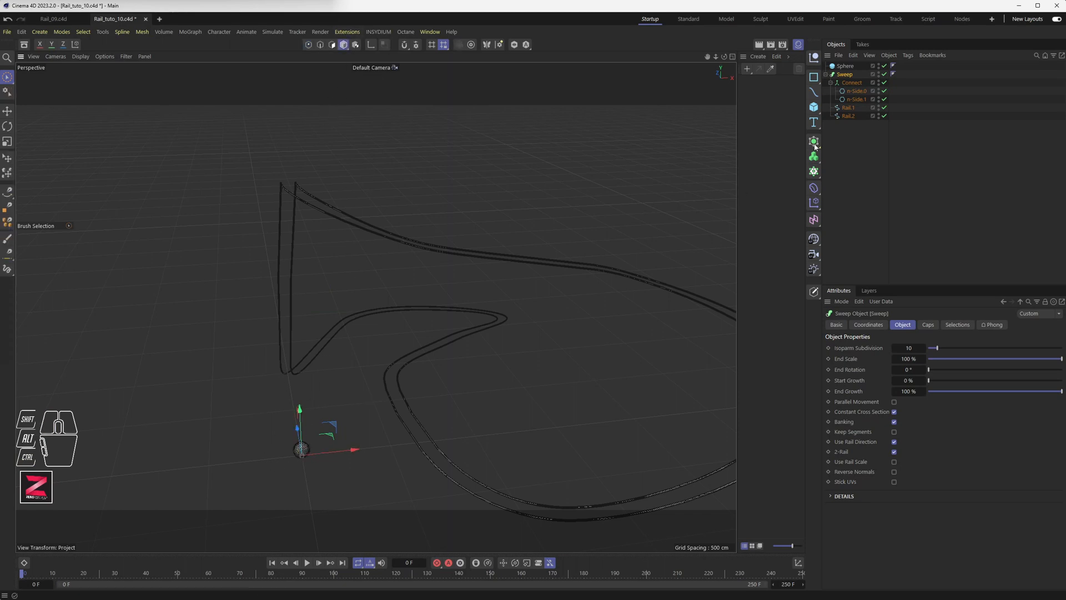
pyautogui.click(844, 66)
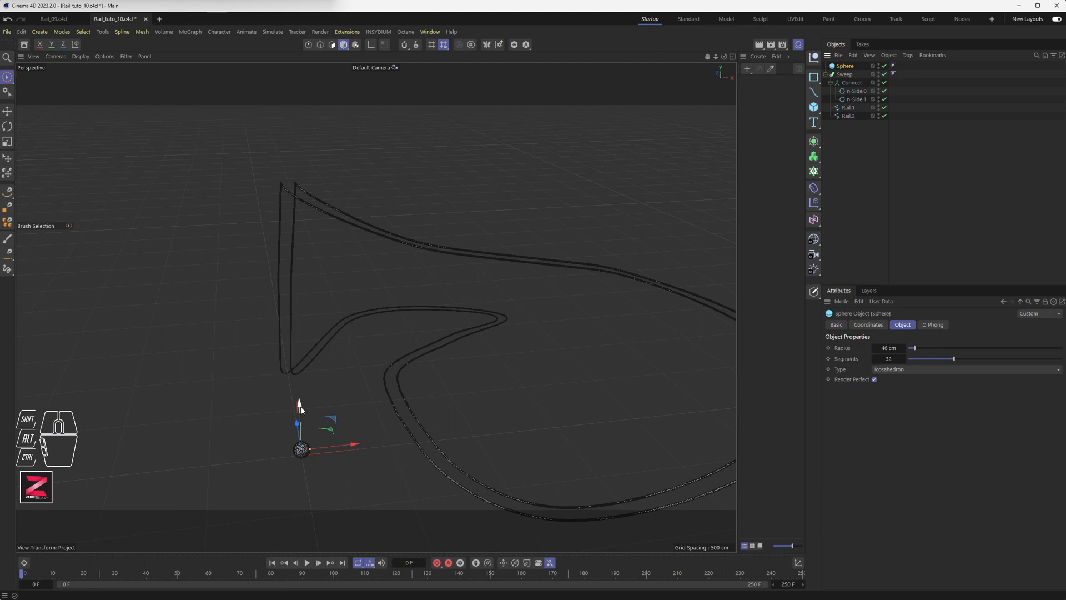
# Lift the sphere up its Y axis to the rail tops, then lower it onto the rails.
pyautogui.moveTo(299, 411); pyautogui.dragTo(293, 123)
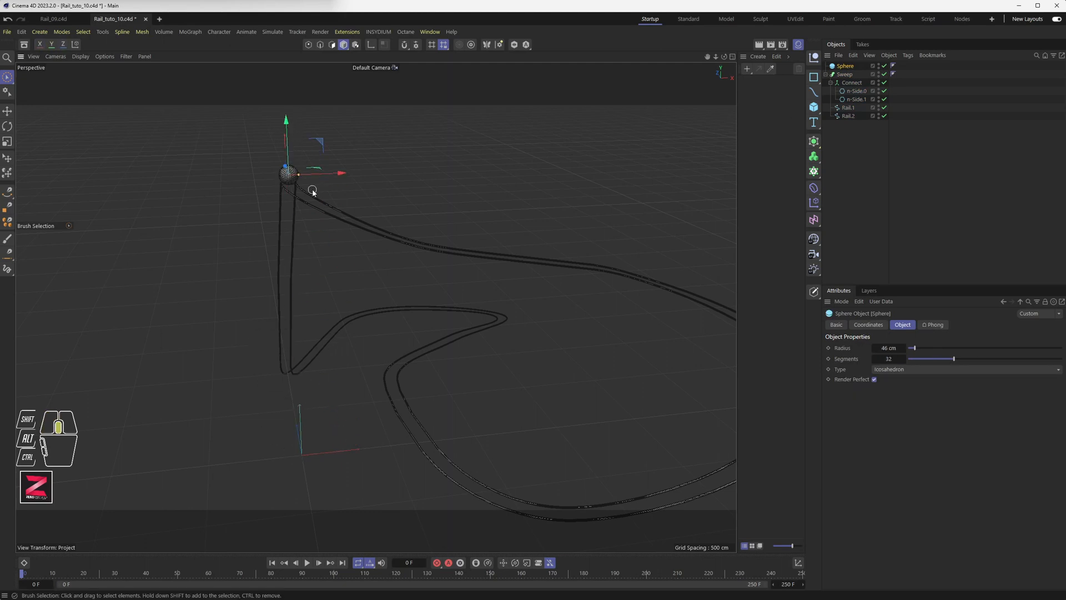
pyautogui.middleClick(518, 210)
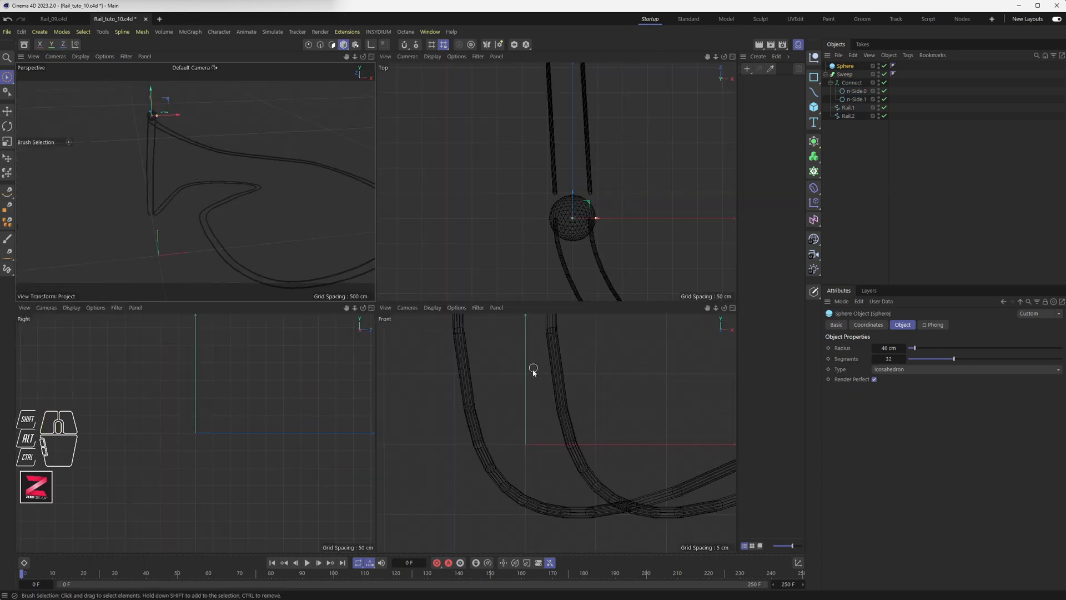
pyautogui.press('o')
pyautogui.scroll(-3, 561, 435)
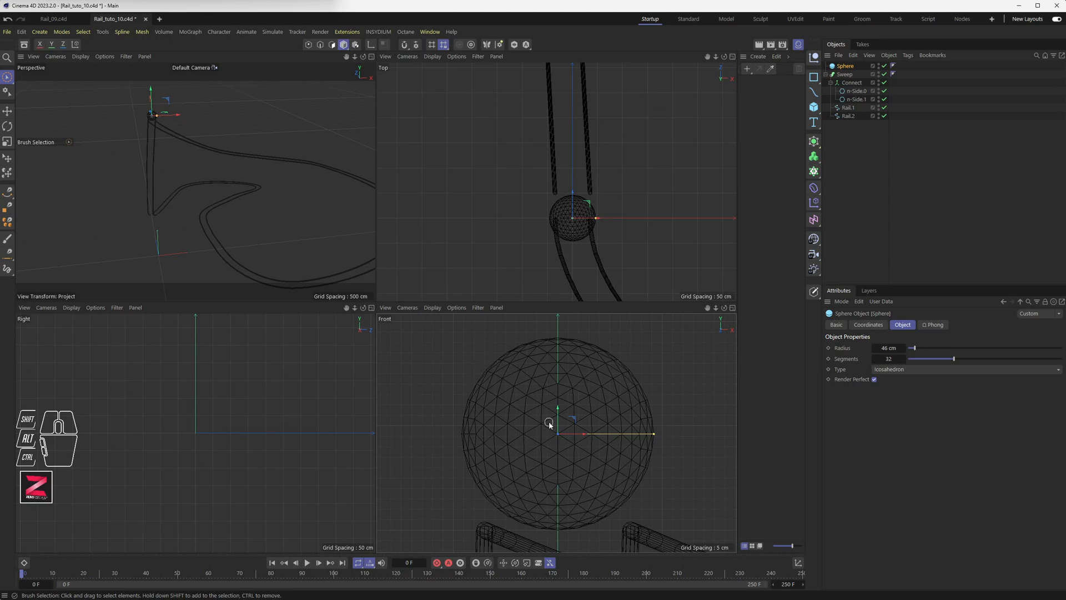
pyautogui.scroll(-1, 567, 416)
pyautogui.scroll(-2, 562, 418)
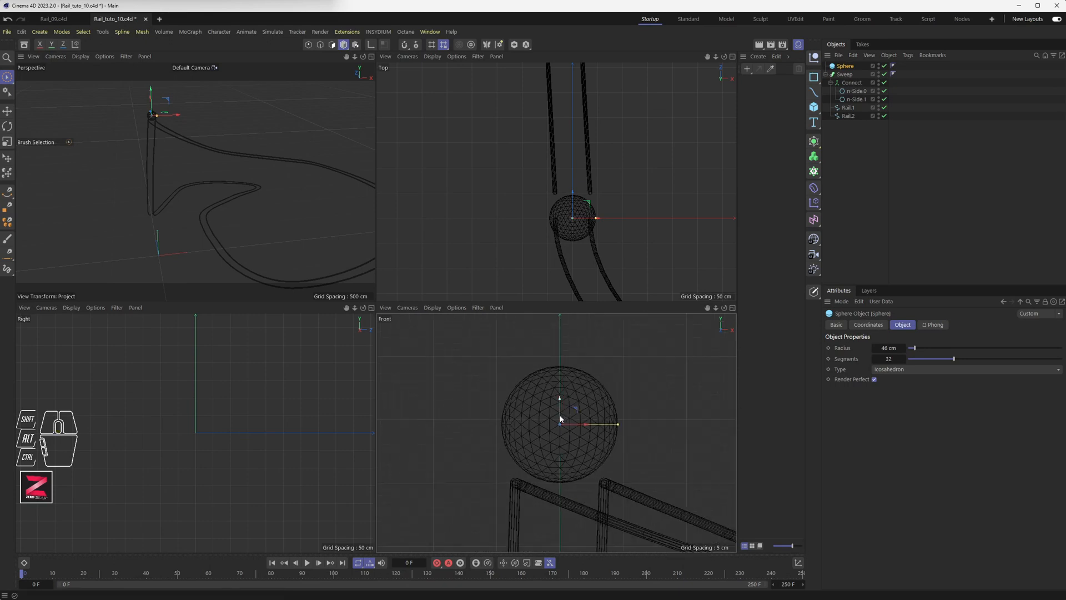
pyautogui.moveTo(559, 409); pyautogui.dragTo(560, 420)
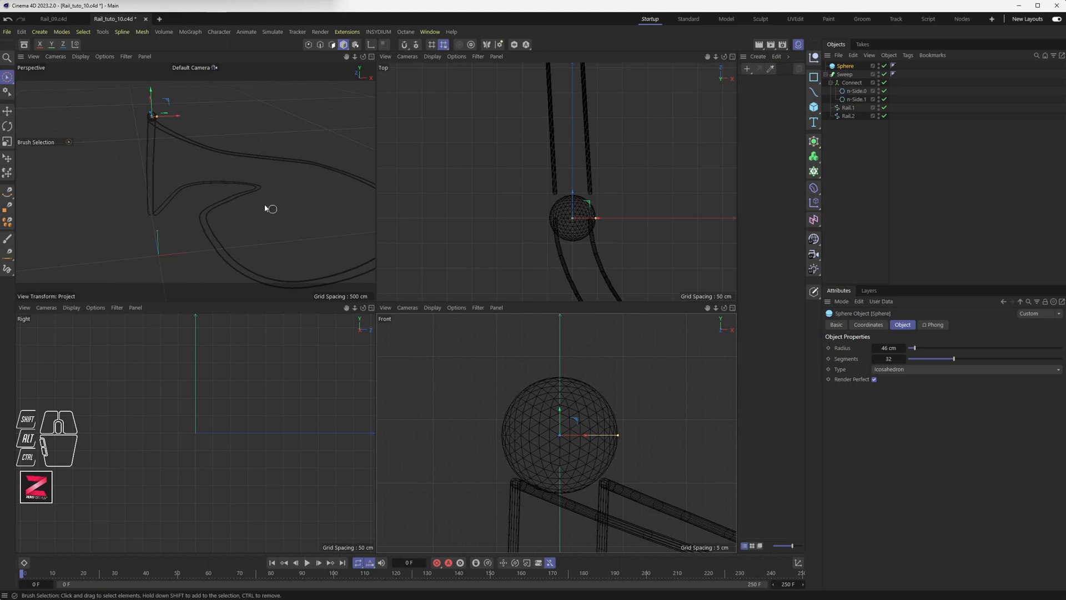
pyautogui.scroll(6, 571, 227)
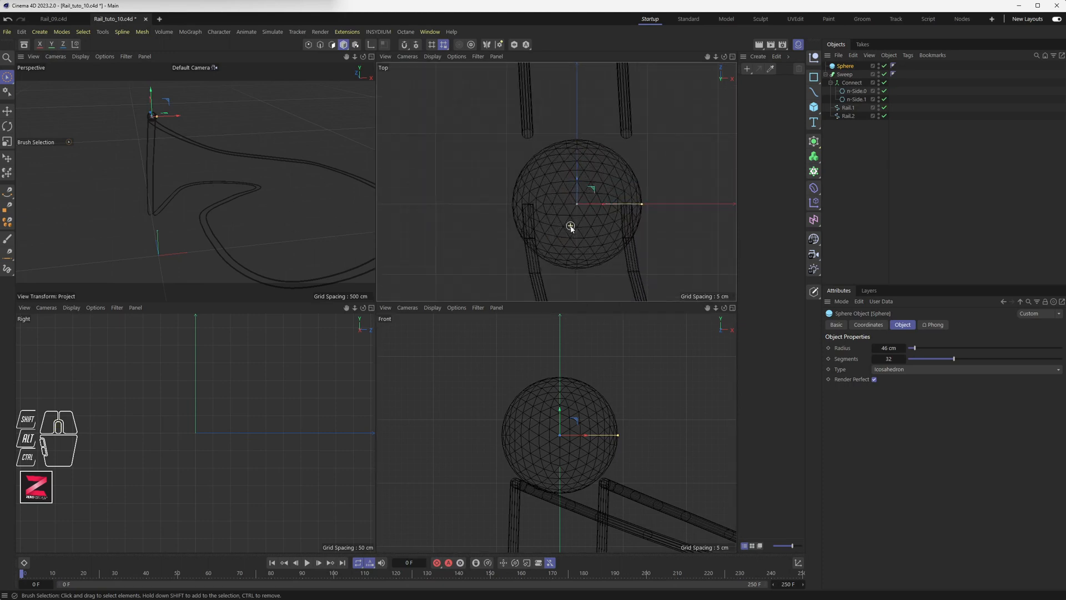
pyautogui.scroll(-6, 566, 227)
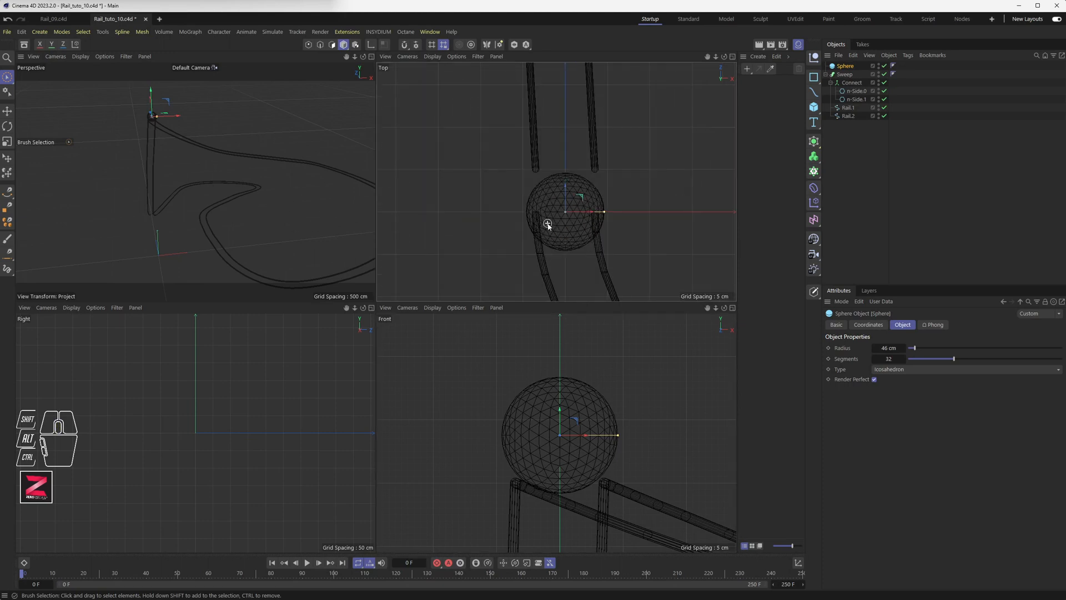
# Add a Bullet Rigid Body tag to the Sphere.
pyautogui.rightClick(846, 70)
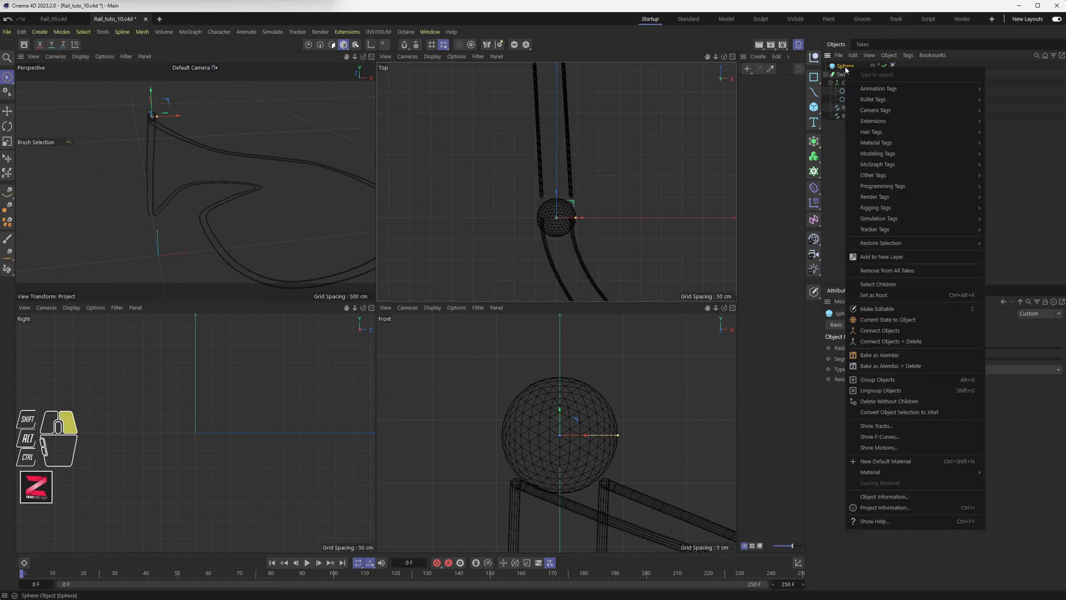
pyautogui.moveTo(897, 102)
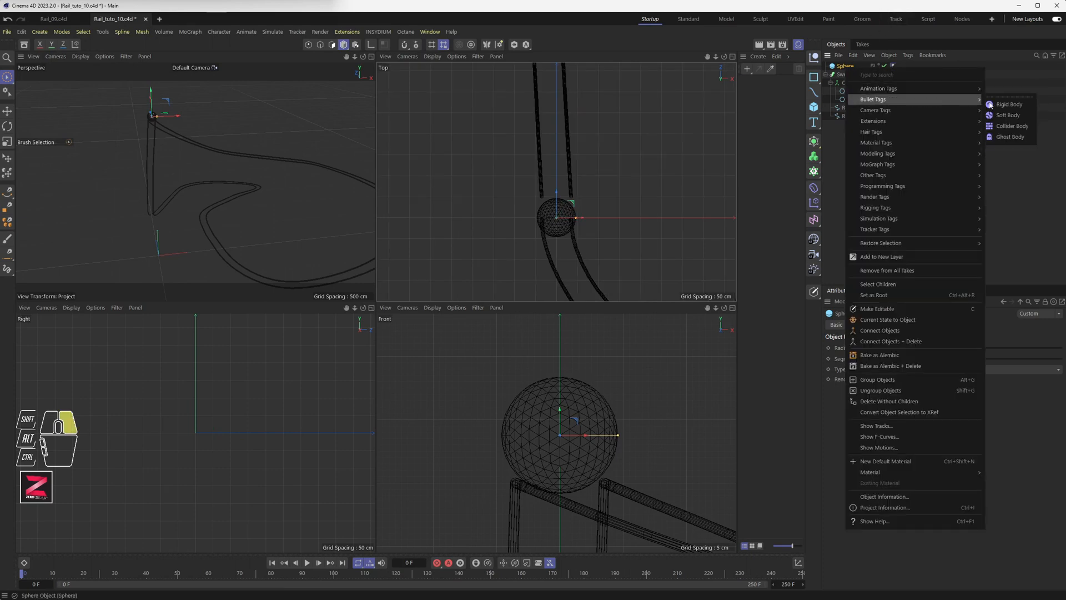
pyautogui.click(1009, 104)
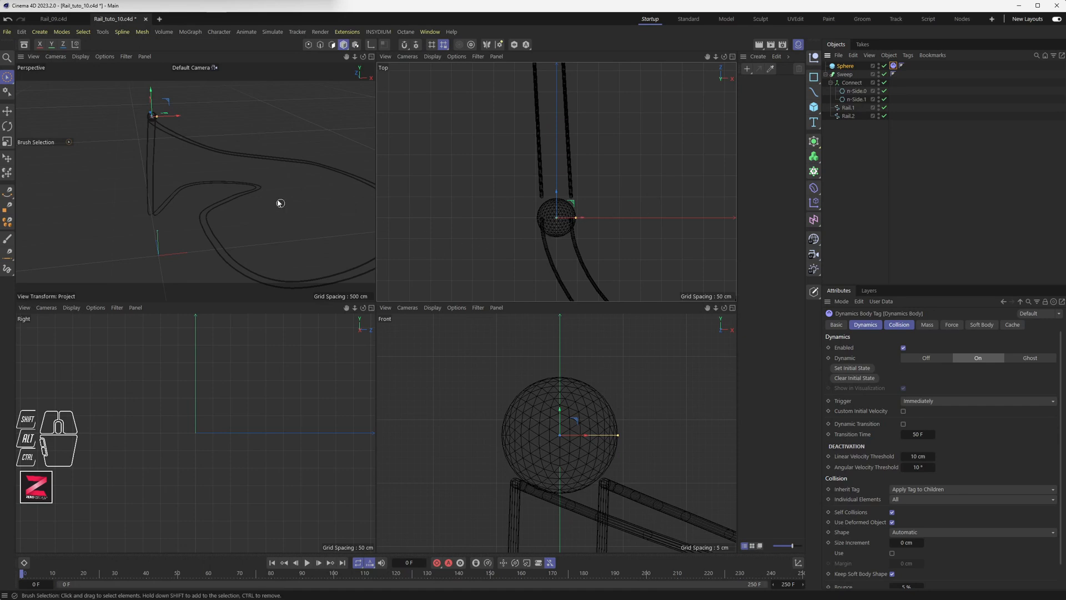
# Add a Bullet Collider Body tag to the Sweep rails.
pyautogui.click(844, 74)
pyautogui.rightClick(844, 74)
pyautogui.moveTo(898, 103)
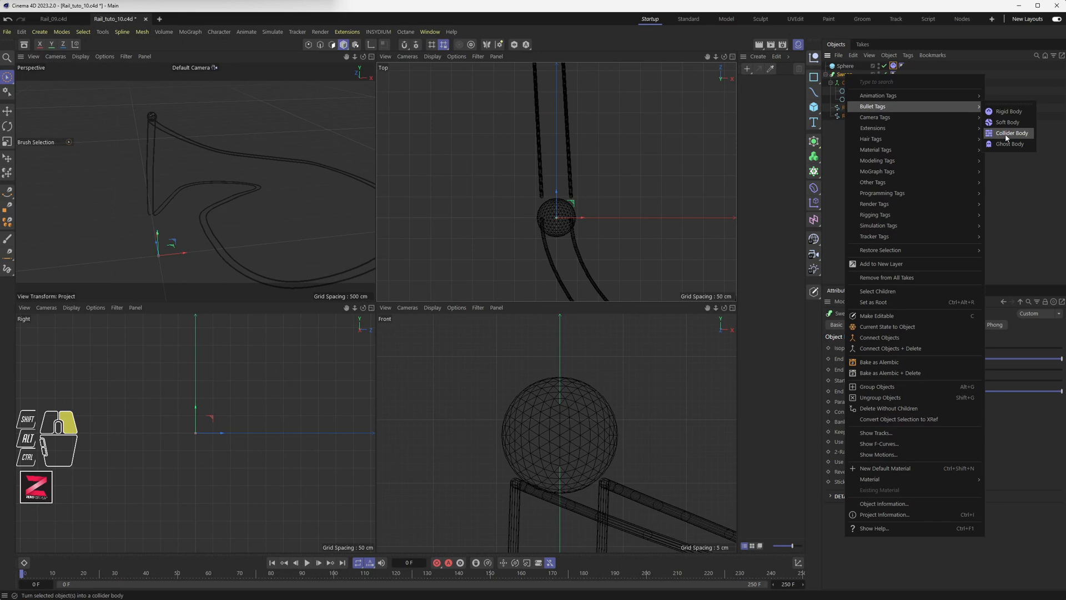
pyautogui.click(1010, 133)
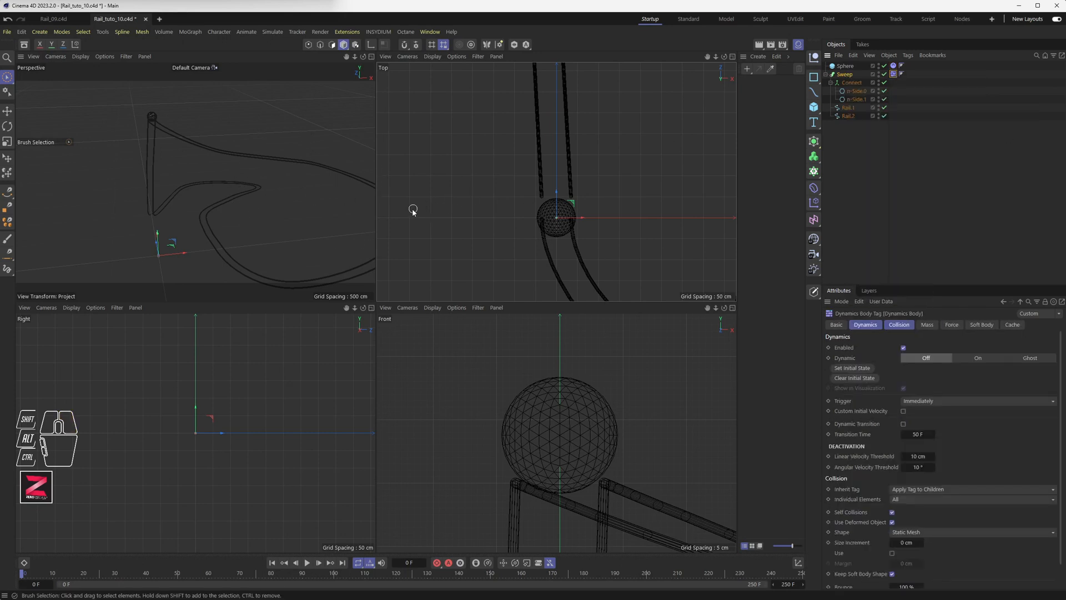
# In the maximized perspective view, test-play the simulation to frame 52, then rewind to the start.
pyautogui.scroll(-10, 209, 423)
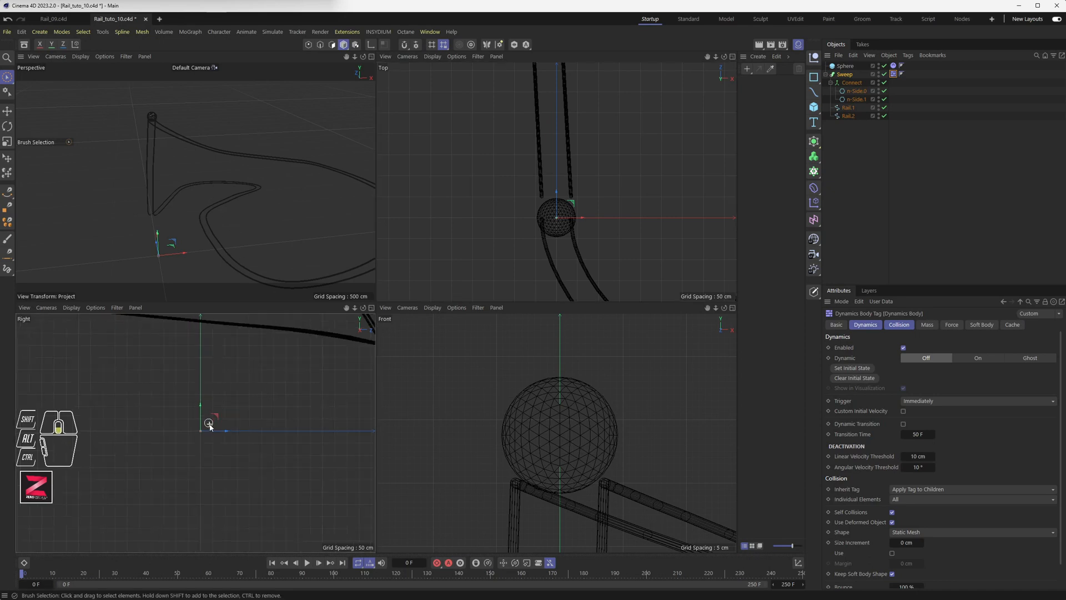
pyautogui.keyDown('alt'); pyautogui.moveTo(213, 412); pyautogui.dragTo(210, 420, button='middle'); pyautogui.keyUp('alt')
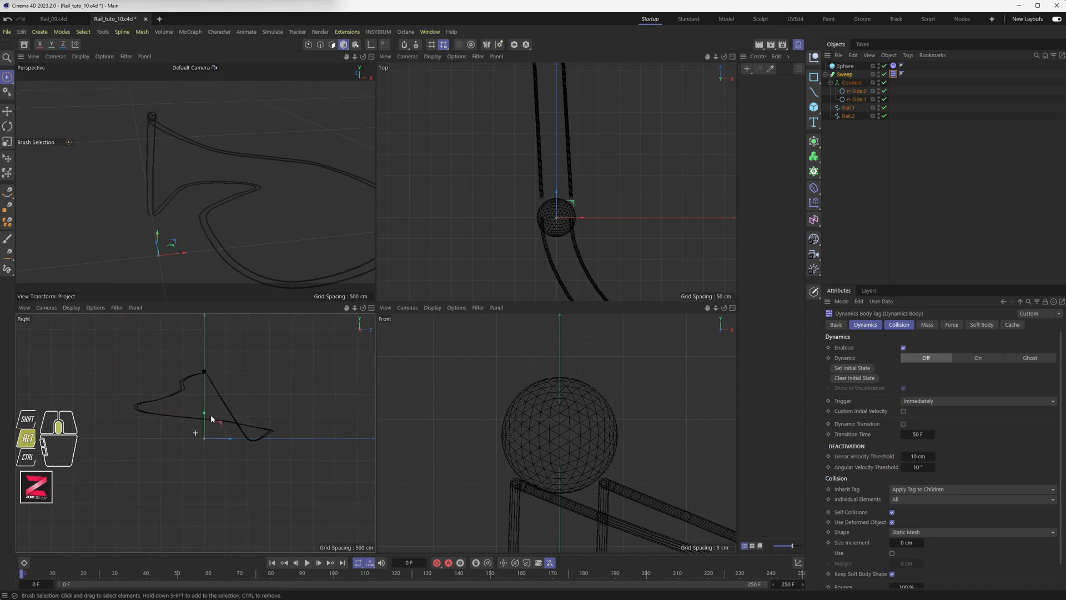
pyautogui.middleClick(189, 237)
pyautogui.keyDown('alt'); pyautogui.moveTo(279, 300); pyautogui.dragTo(348, 286); pyautogui.keyUp('alt')
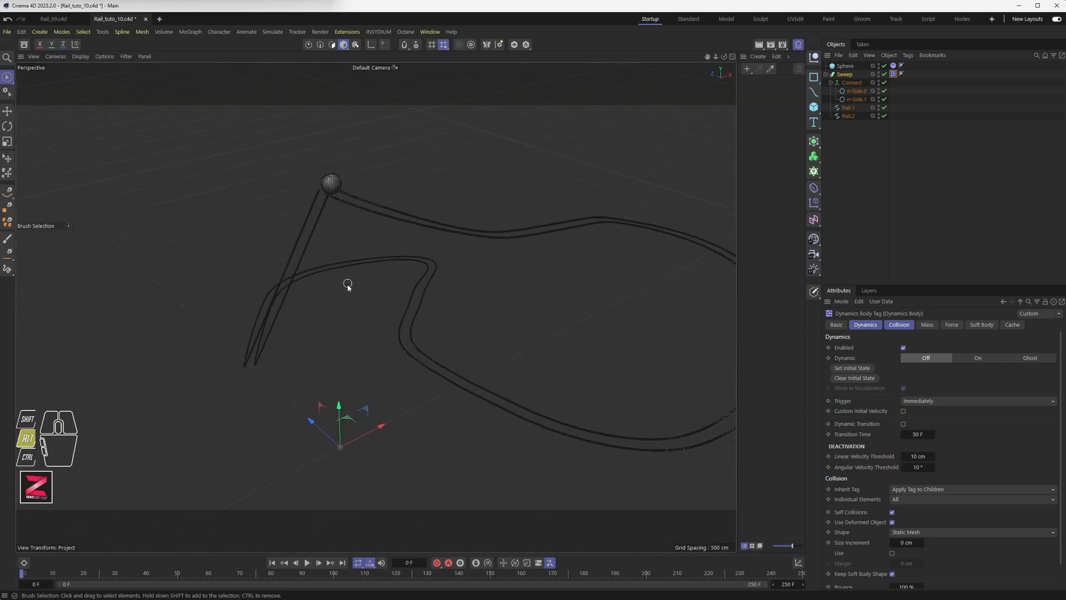
pyautogui.click(306, 563)
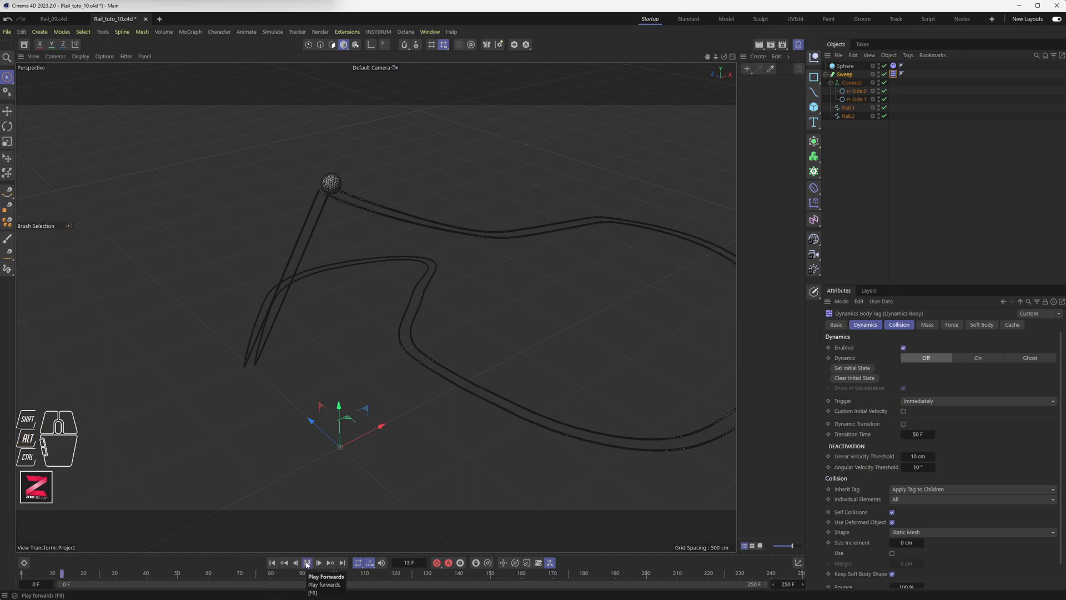
pyautogui.click(307, 563)
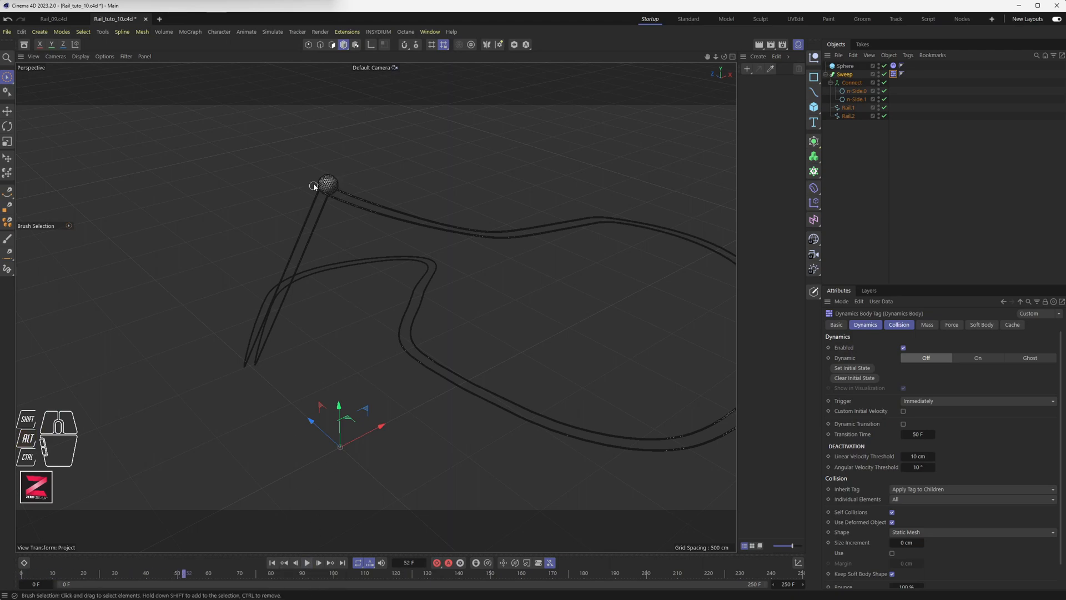
pyautogui.scroll(6, 328, 193)
pyautogui.scroll(3, 328, 192)
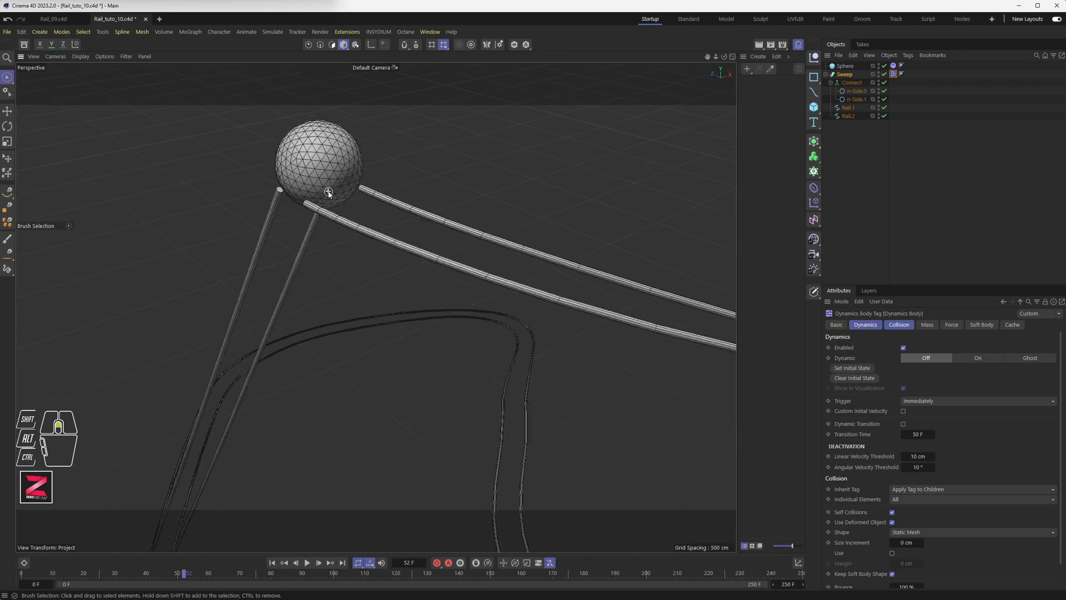
pyautogui.click(272, 563)
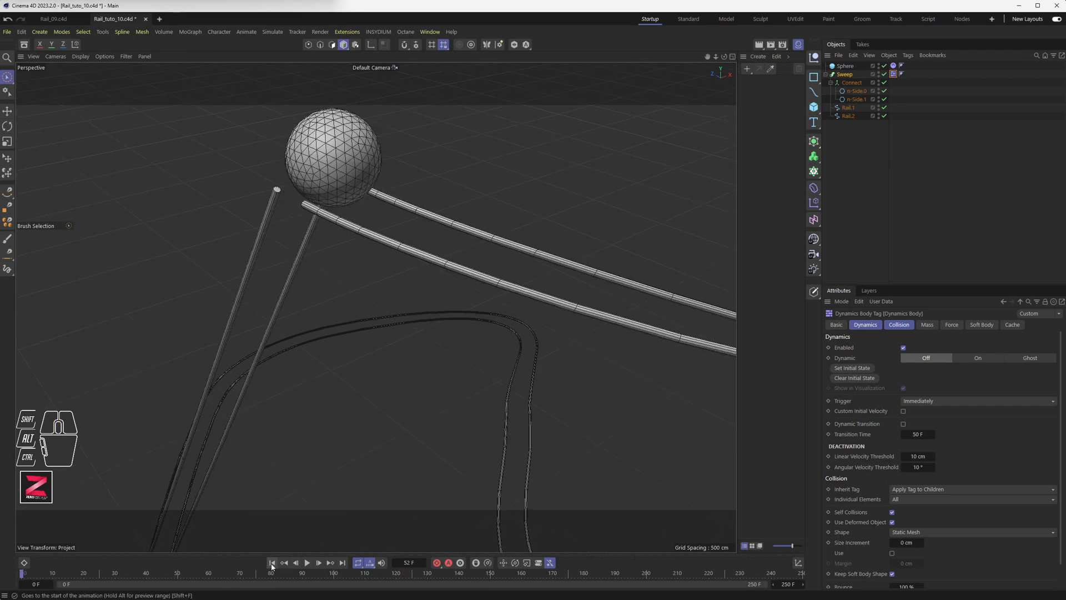
# Nudge the sphere onto the rail start and play the simulation to watch it roll.
pyautogui.click(338, 164)
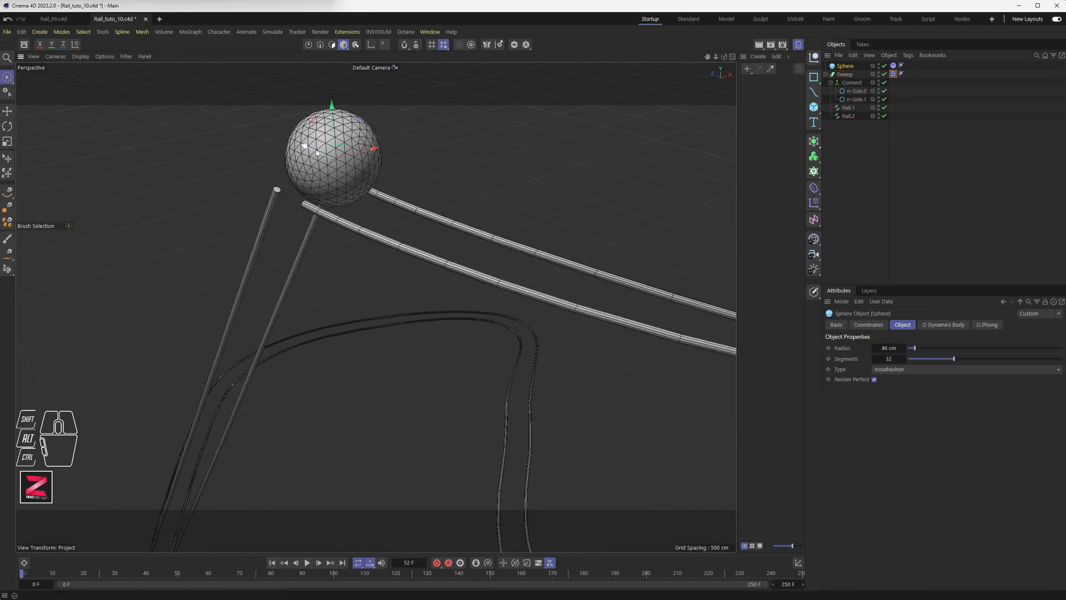
pyautogui.moveTo(316, 153); pyautogui.dragTo(324, 157)
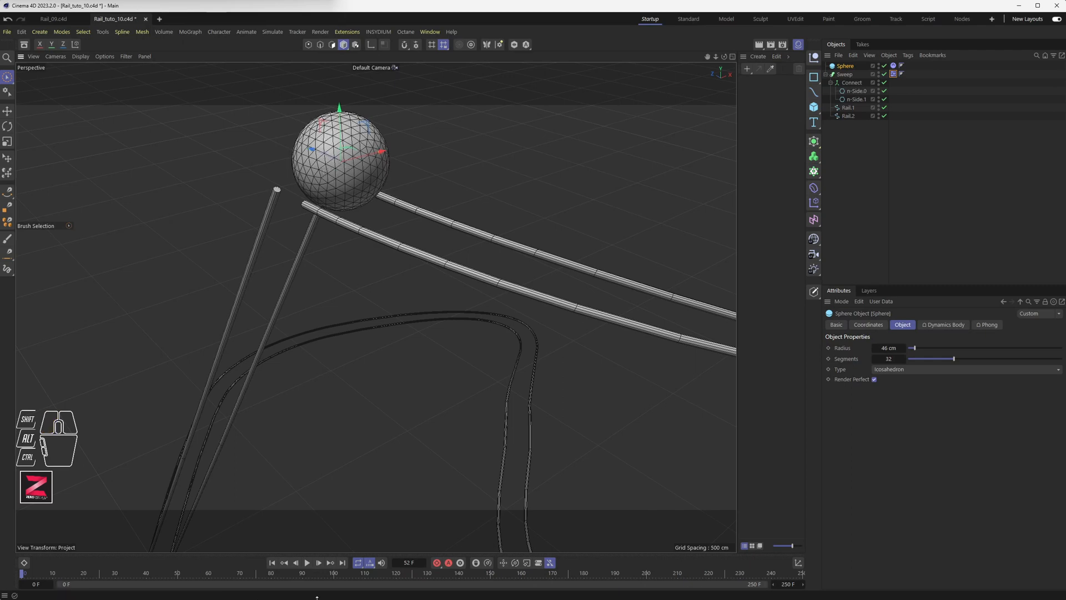
pyautogui.click(307, 563)
pyautogui.scroll(-2, 343, 409)
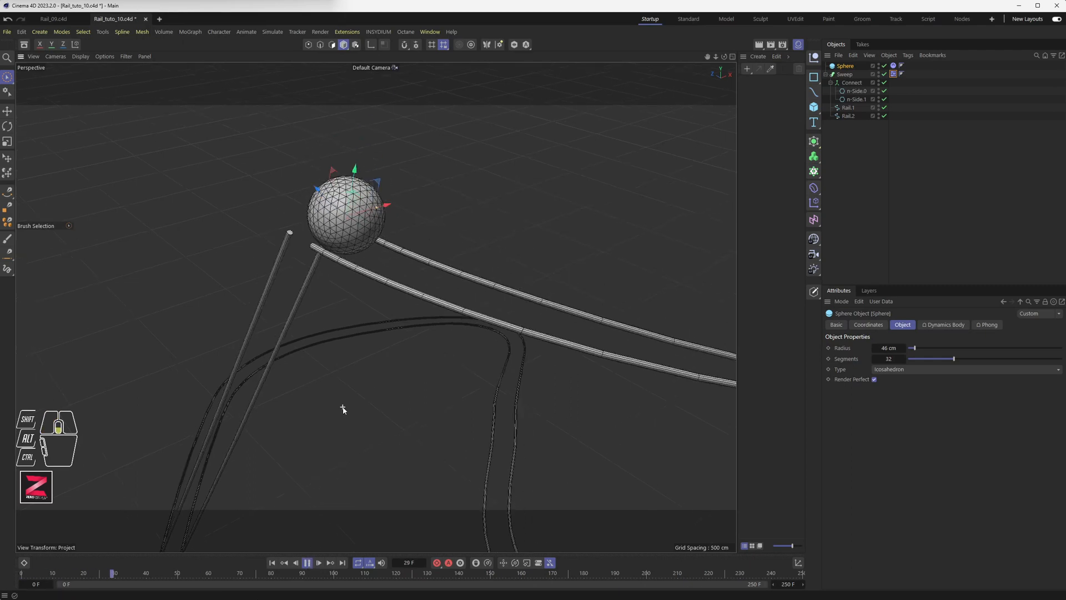
pyautogui.scroll(-2, 342, 409)
pyautogui.scroll(-3, 342, 407)
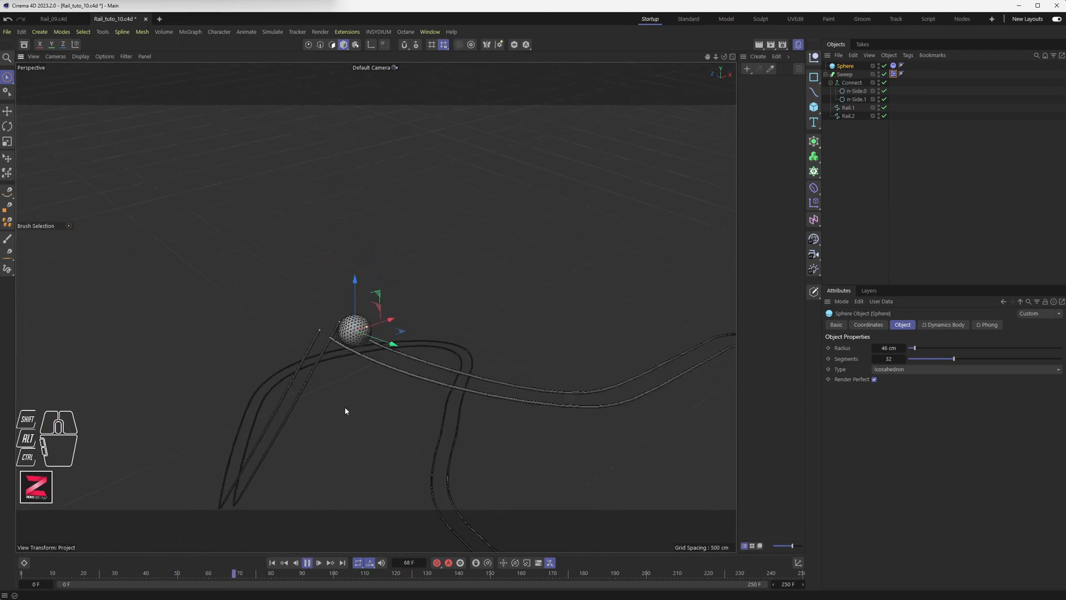
pyautogui.keyDown('alt'); pyautogui.moveTo(345, 411); pyautogui.dragTo(300, 338); pyautogui.keyUp('alt')
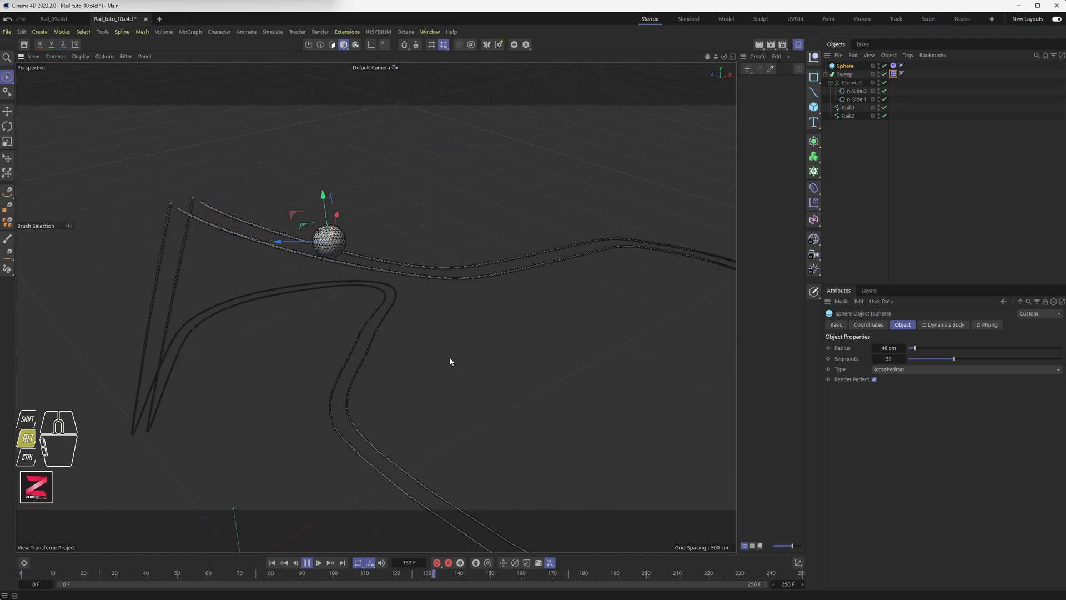
pyautogui.keyDown('alt'); pyautogui.moveTo(451, 362); pyautogui.dragTo(322, 356); pyautogui.keyUp('alt')
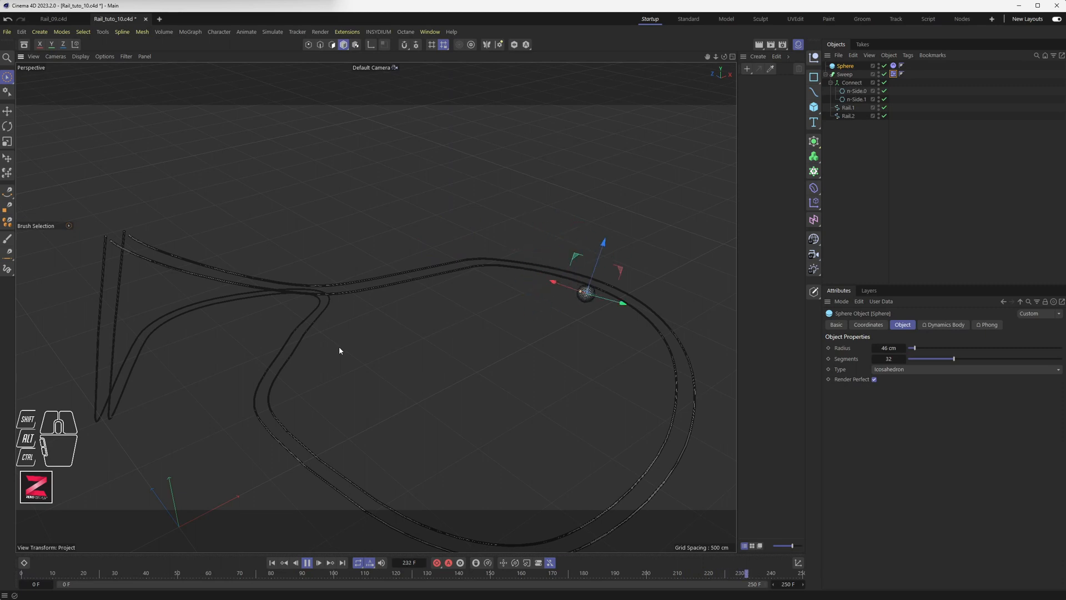
pyautogui.click(311, 562)
pyautogui.keyDown('alt'); pyautogui.moveTo(636, 350); pyautogui.dragTo(476, 333); pyautogui.keyUp('alt')
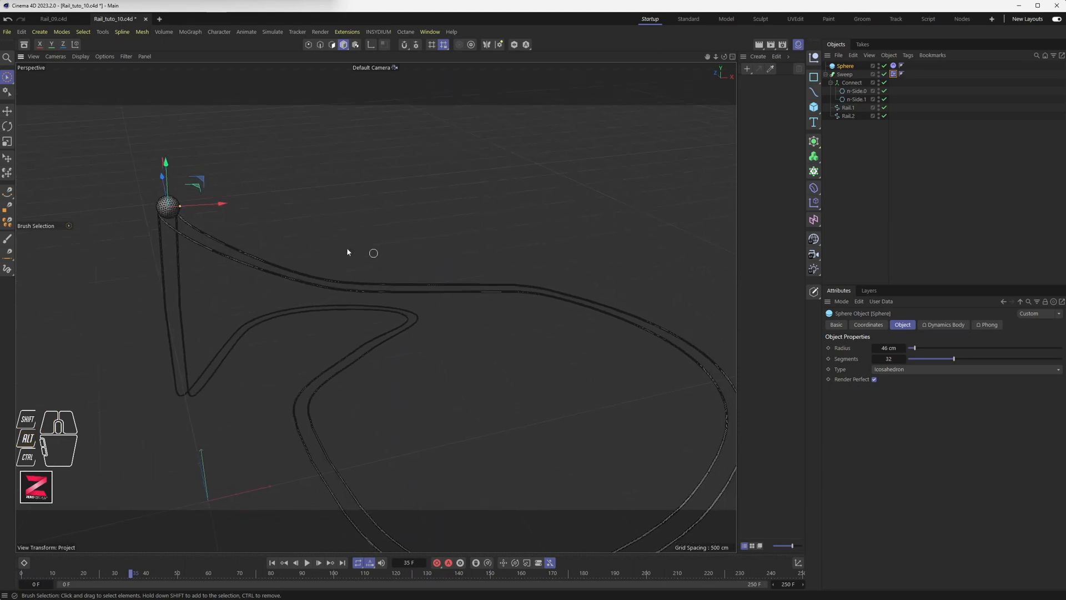
# Select Rail.2 in Points mode and inspect its spline with the Sweep temporarily disabled.
pyautogui.click(847, 116)
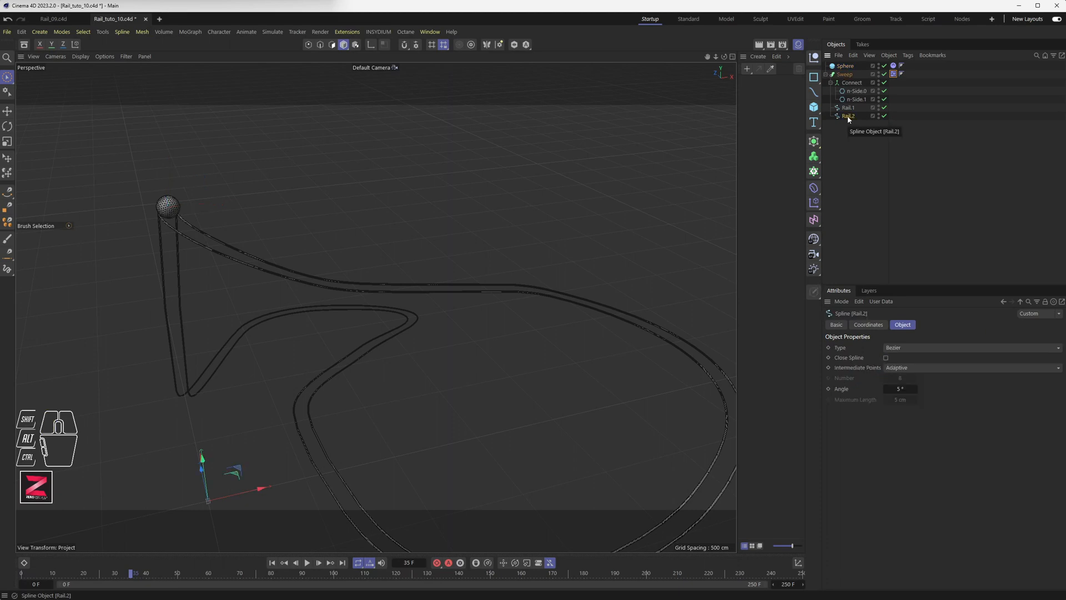
pyautogui.click(308, 44)
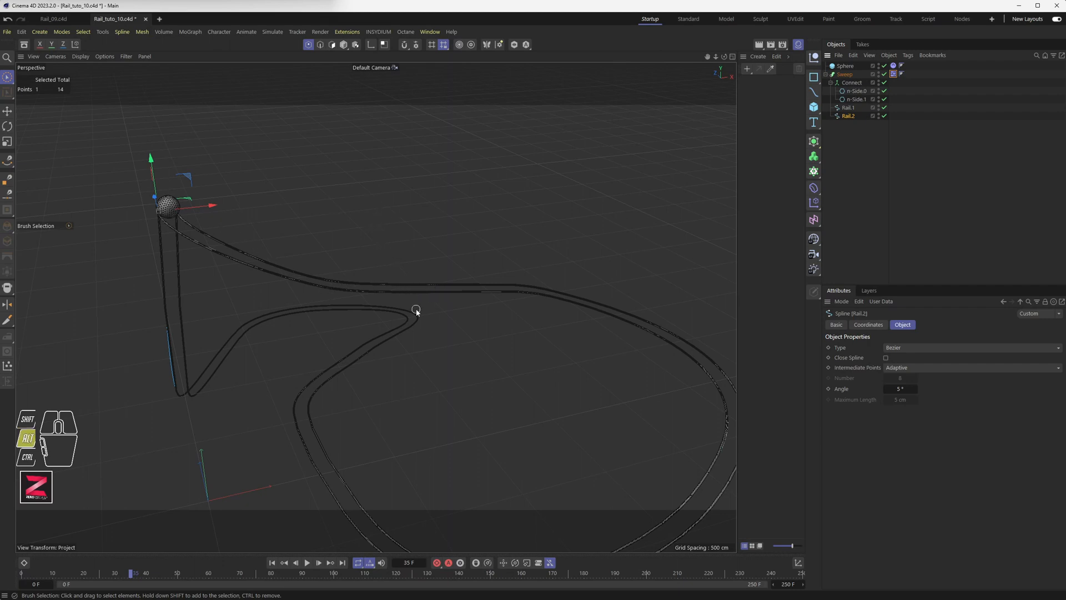
pyautogui.keyDown('alt'); pyautogui.moveTo(416, 309); pyautogui.dragTo(378, 274); pyautogui.keyUp('alt')
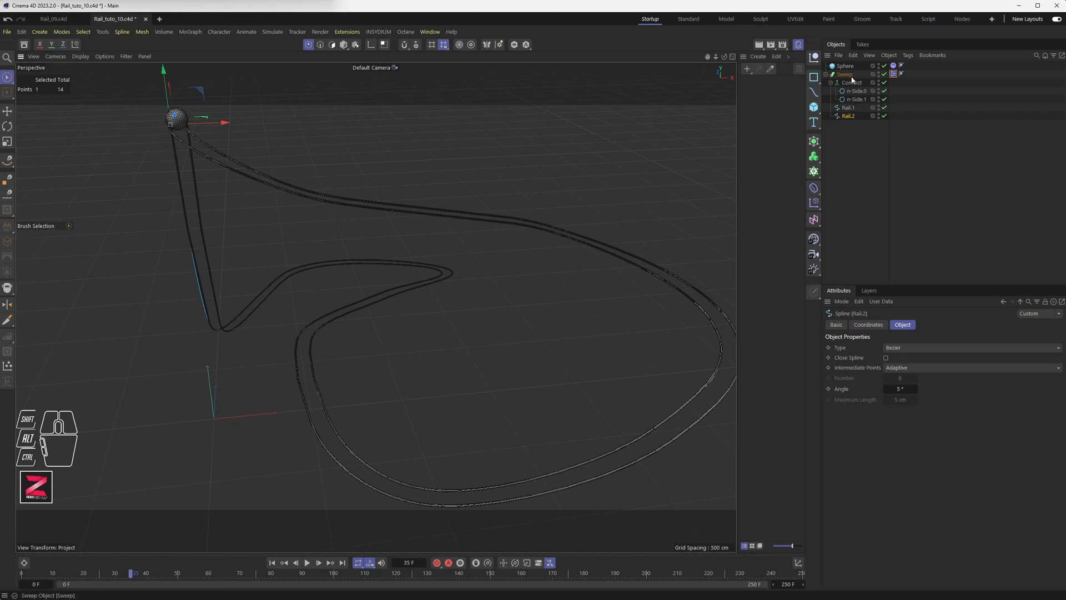
pyautogui.click(884, 73)
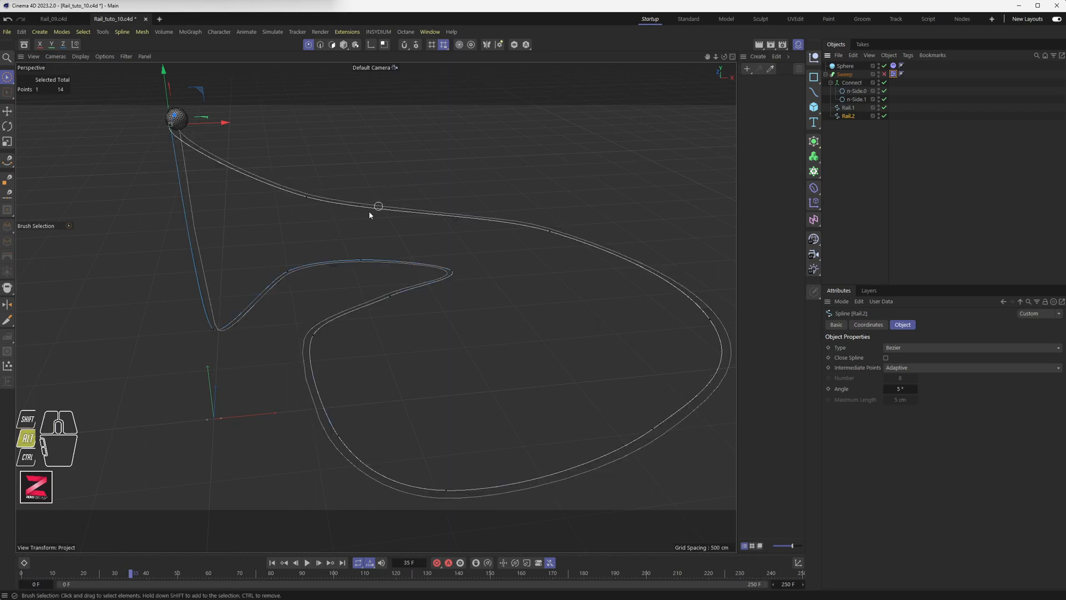
pyautogui.keyDown('alt'); pyautogui.moveTo(369, 211); pyautogui.dragTo(335, 206); pyautogui.keyUp('alt')
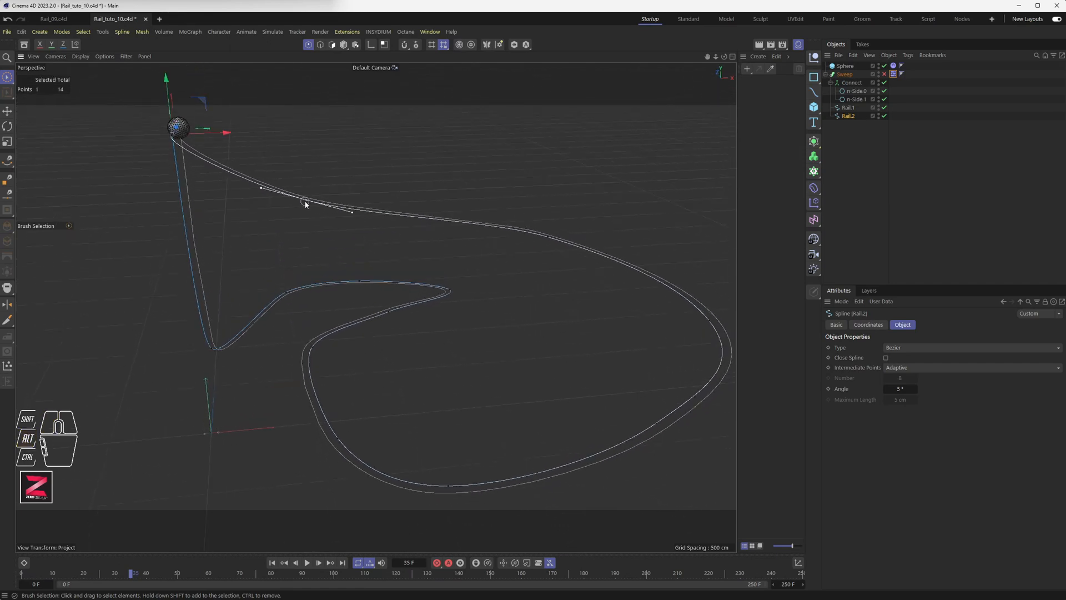
pyautogui.keyDown('alt'); pyautogui.moveTo(285, 231); pyautogui.dragTo(120, 396); pyautogui.keyUp('alt')
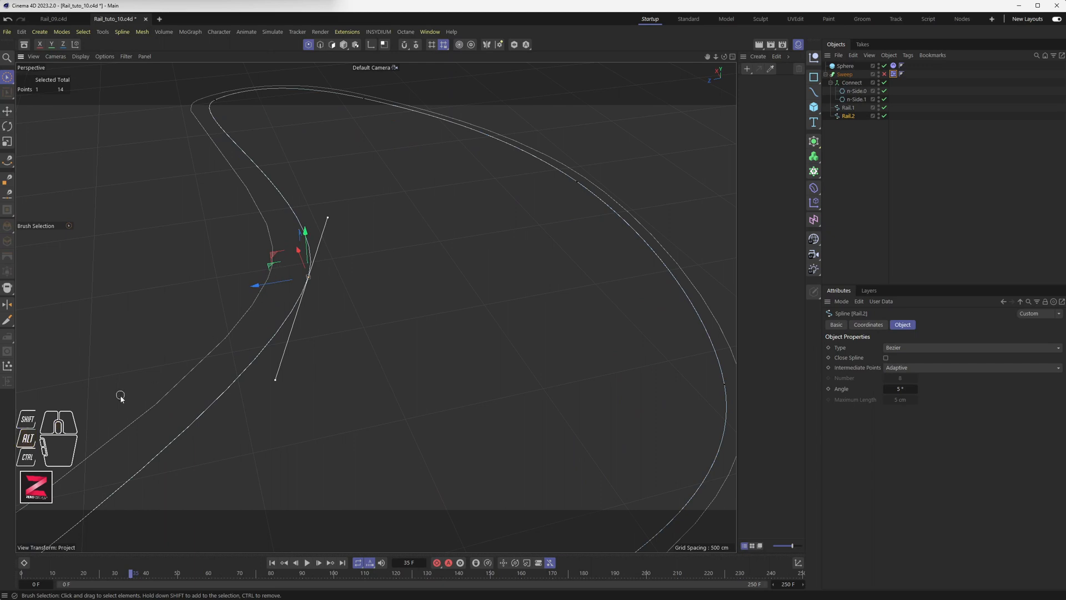
pyautogui.keyDown('alt'); pyautogui.moveTo(305, 288); pyautogui.dragTo(375, 304); pyautogui.keyUp('alt')
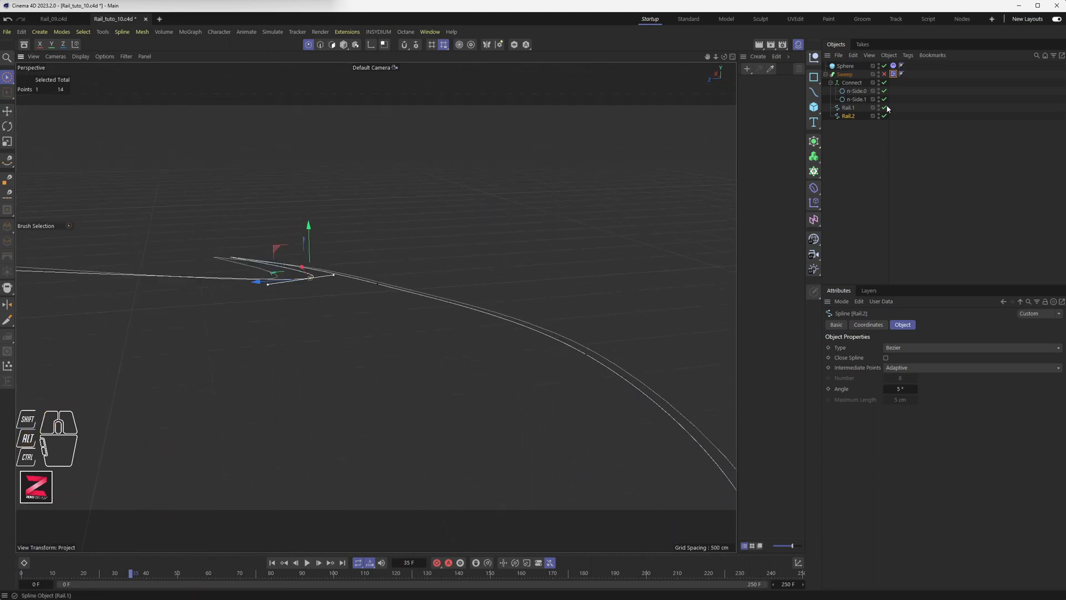
pyautogui.click(884, 74)
# Raise the selected Rail.2 point about 3.19 cm along Y, then deselect it.
pyautogui.keyDown('alt'); pyautogui.moveTo(405, 268); pyautogui.dragTo(305, 266); pyautogui.keyUp('alt')
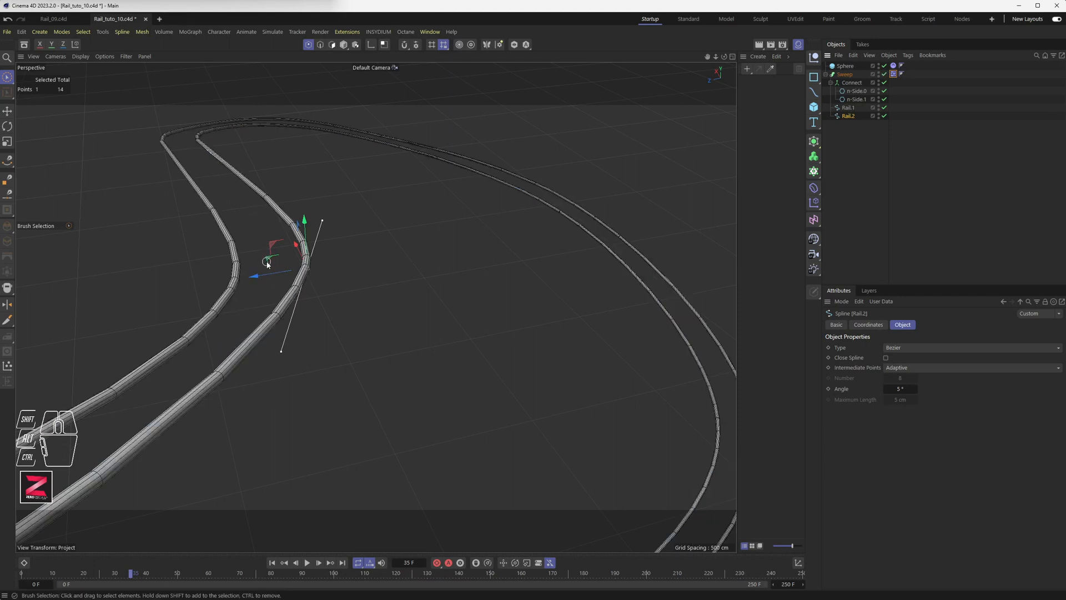
pyautogui.moveTo(307, 246); pyautogui.dragTo(456, 157)
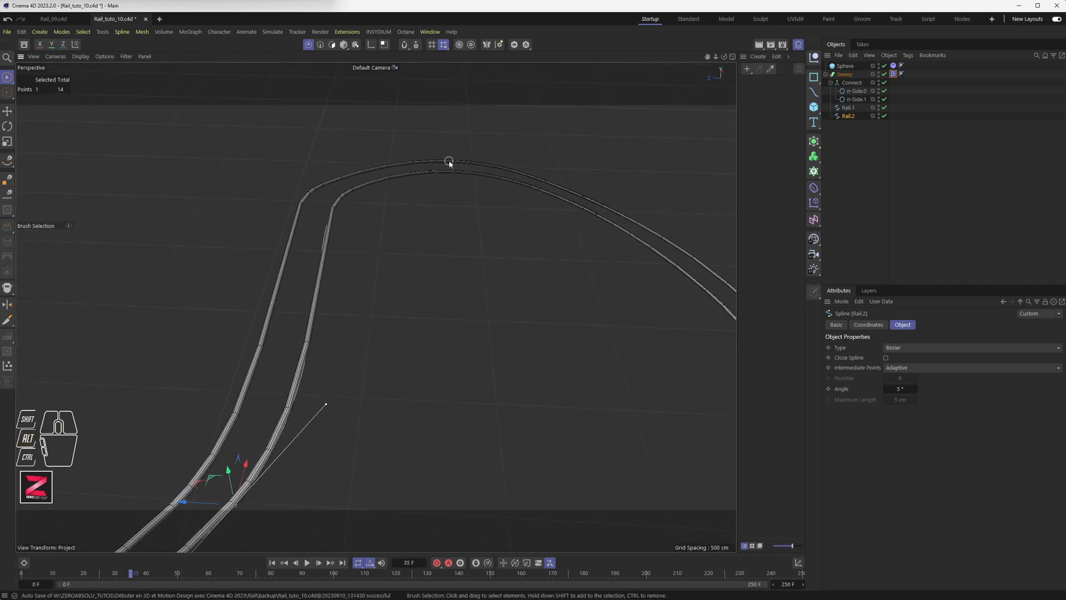
pyautogui.click(440, 162)
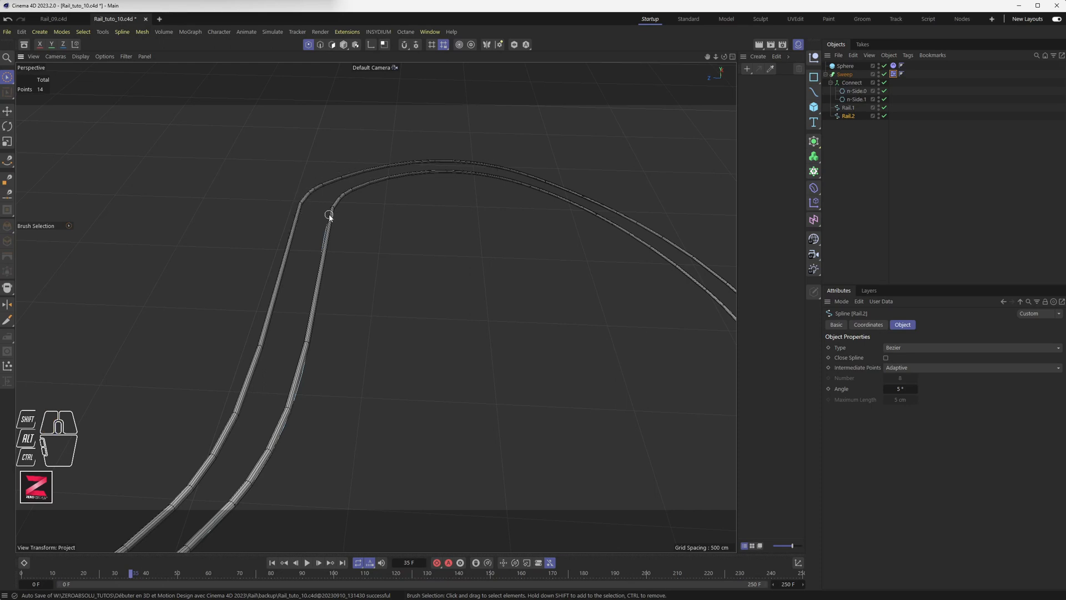
# Select points on the Rail.2 arch and lower them about 14.5 cm along Y.
pyautogui.moveTo(329, 216)
pyautogui.mouseDown()
pyautogui.moveTo(345, 197)
pyautogui.moveTo(447, 170)
pyautogui.mouseUp()
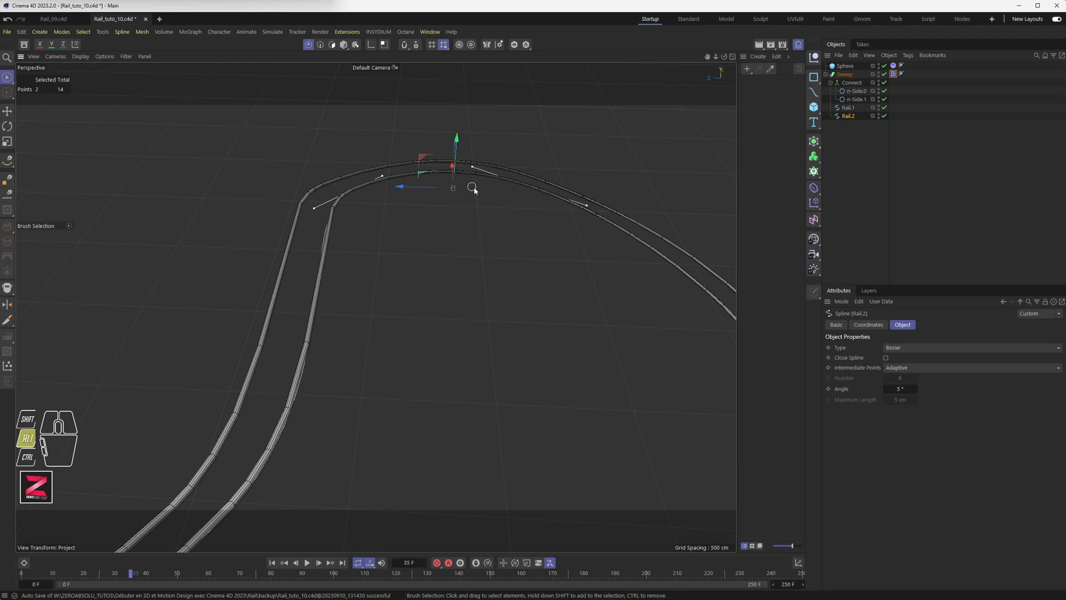
pyautogui.keyDown('alt'); pyautogui.moveTo(469, 183); pyautogui.dragTo(500, 182); pyautogui.keyUp('alt')
pyautogui.keyDown('alt'); pyautogui.moveTo(431, 156); pyautogui.dragTo(435, 174, button='middle'); pyautogui.keyUp('alt')
pyautogui.keyDown('alt'); pyautogui.moveTo(435, 177); pyautogui.dragTo(392, 311); pyautogui.keyUp('alt')
pyautogui.press('s')
pyautogui.keyDown('alt'); pyautogui.moveTo(447, 240); pyautogui.dragTo(321, 349); pyautogui.keyUp('alt')
pyautogui.moveTo(313, 452)
pyautogui.mouseDown(button='middle')
pyautogui.moveTo(348, 297)
pyautogui.moveTo(311, 444)
pyautogui.mouseUp(button='middle')
pyautogui.keyDown('alt'); pyautogui.moveTo(323, 387); pyautogui.dragTo(380, 210, button='middle'); pyautogui.keyUp('alt')
pyautogui.keyDown('alt'); pyautogui.moveTo(381, 210); pyautogui.dragTo(373, 237); pyautogui.keyUp('alt')
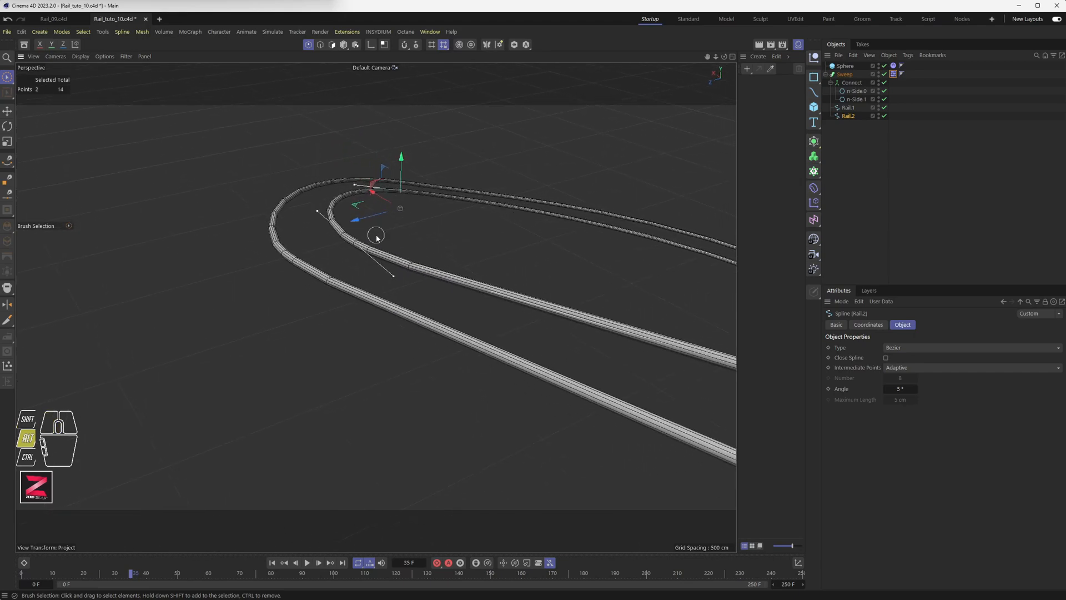
pyautogui.moveTo(401, 171); pyautogui.dragTo(312, 277)
# Orbit, pan and zoom along the track to inspect the reshaped rails and the sphere.
pyautogui.keyDown('alt'); pyautogui.scroll(-5, 250, 231); pyautogui.keyUp('alt')
pyautogui.keyDown('alt'); pyautogui.scroll(8, 311, 275); pyautogui.keyUp('alt')
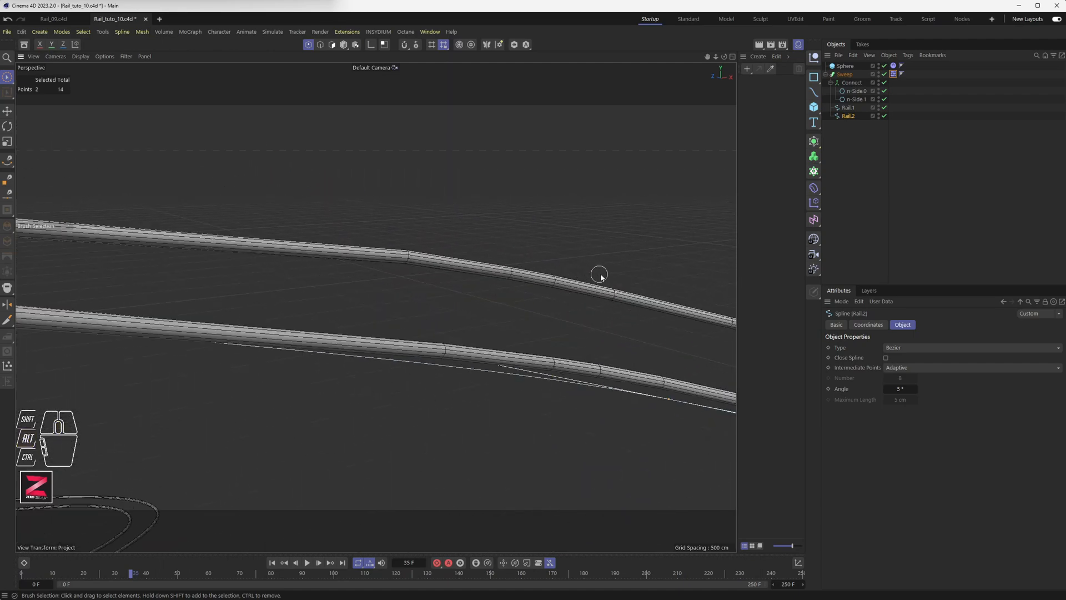
pyautogui.keyDown('alt'); pyautogui.moveTo(601, 276); pyautogui.dragTo(577, 290); pyautogui.keyUp('alt')
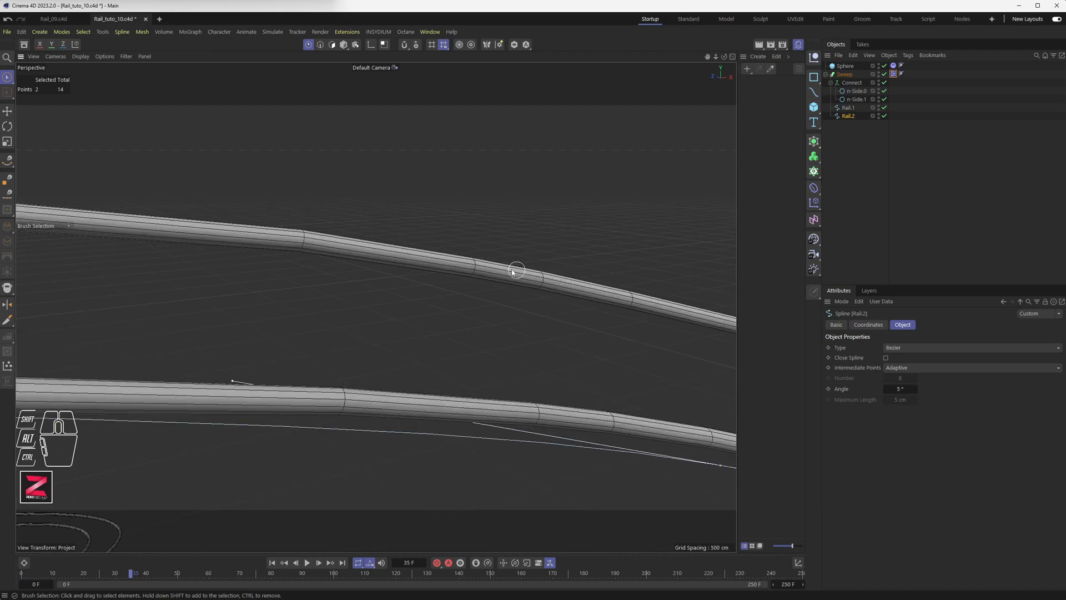
pyautogui.scroll(-6, 263, 245)
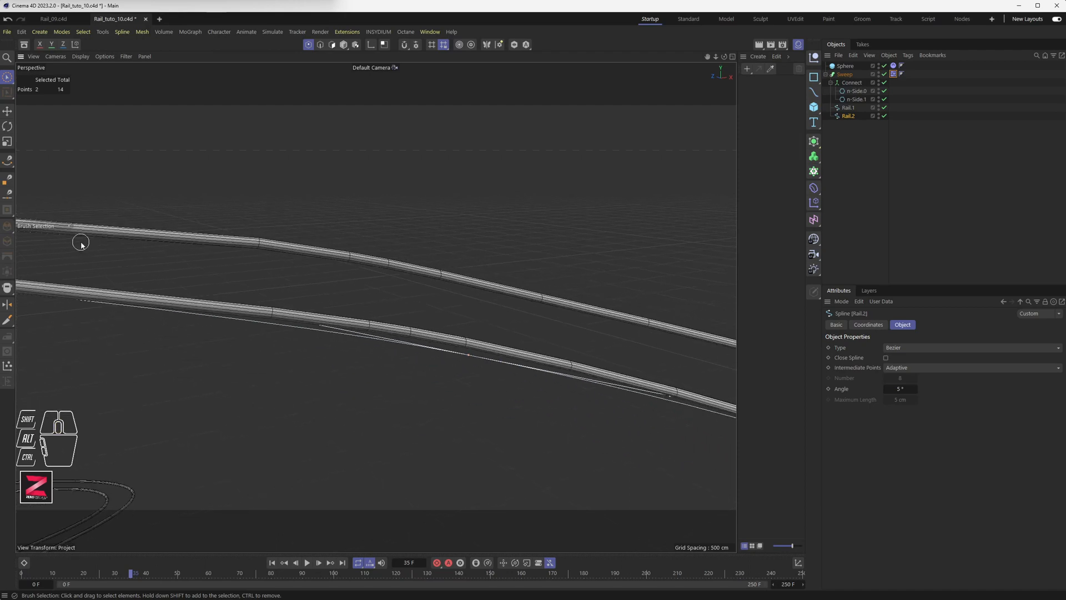
pyautogui.keyDown('alt'); pyautogui.moveTo(81, 242); pyautogui.dragTo(526, 279, button='middle'); pyautogui.keyUp('alt')
pyautogui.scroll(4, 525, 279)
pyautogui.scroll(-6, 267, 248)
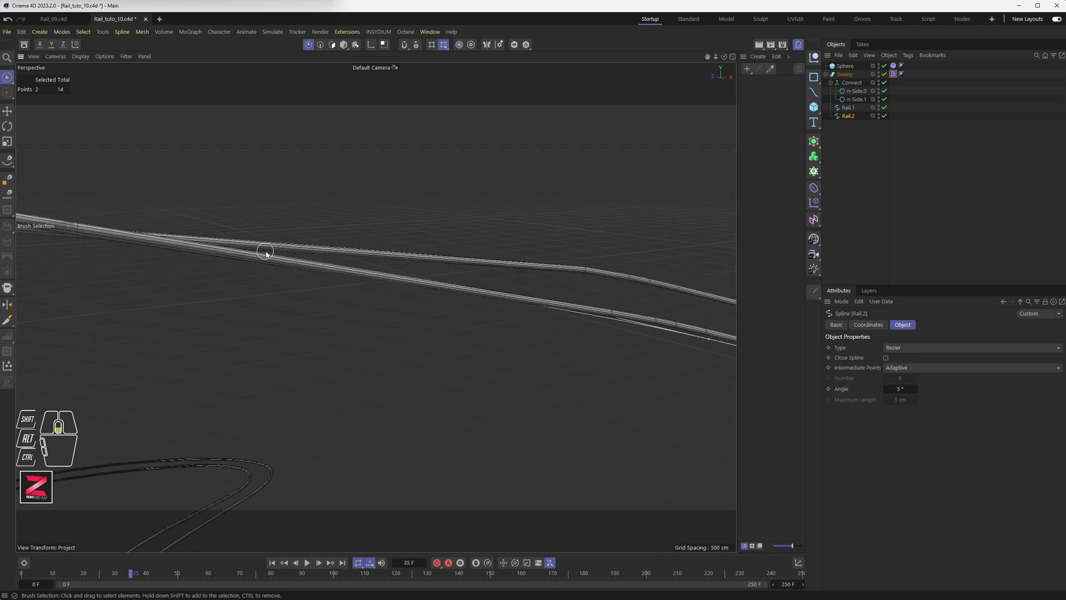
pyautogui.keyDown('alt'); pyautogui.moveTo(288, 243); pyautogui.dragTo(186, 254); pyautogui.keyUp('alt')
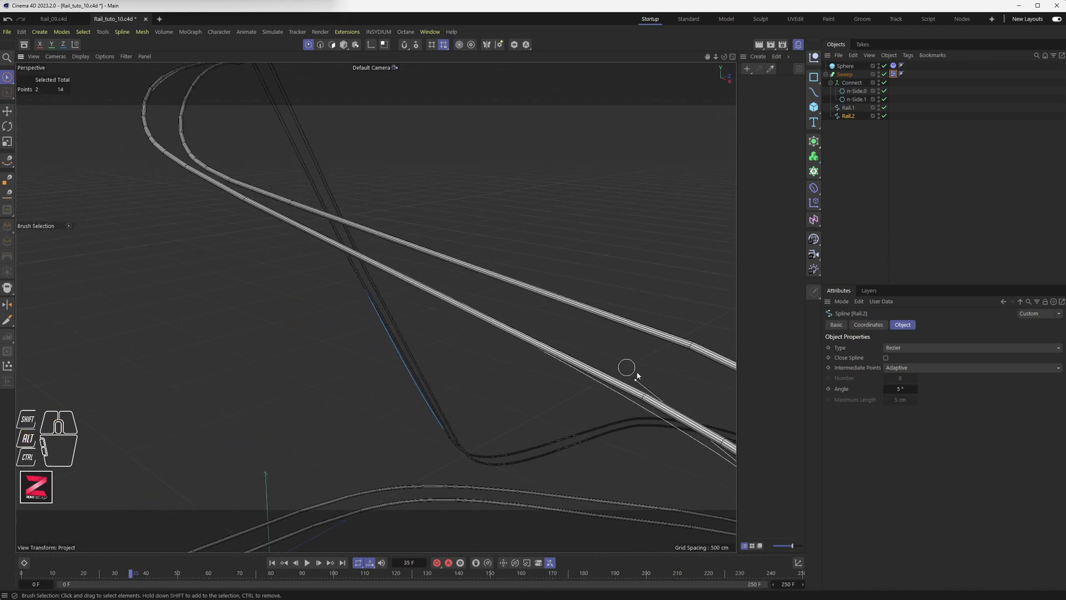
pyautogui.scroll(4, 261, 205)
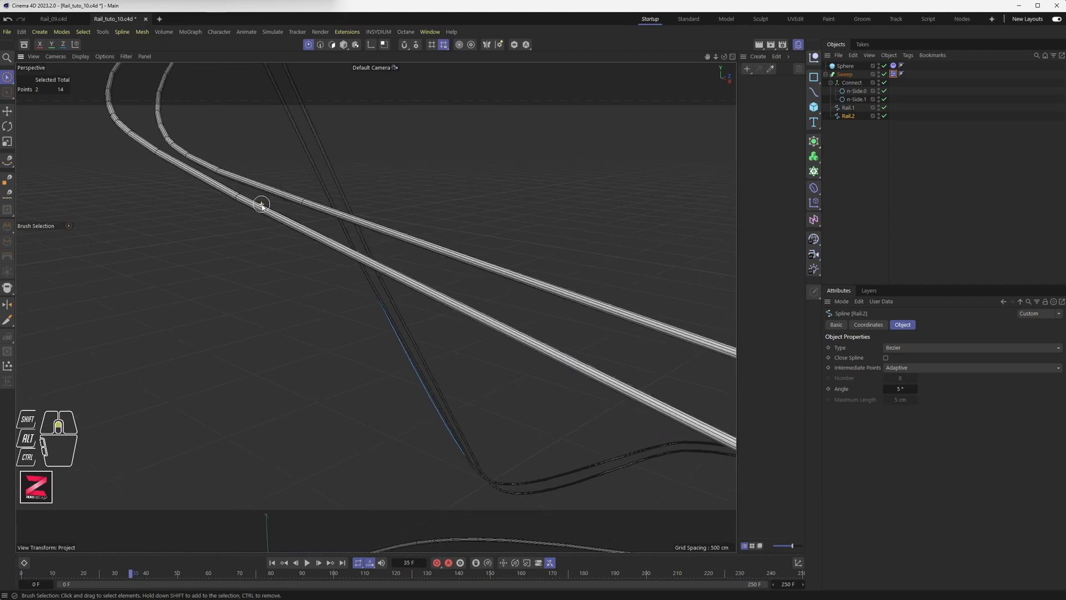
pyautogui.scroll(-4, 288, 210)
pyautogui.scroll(-3, 296, 210)
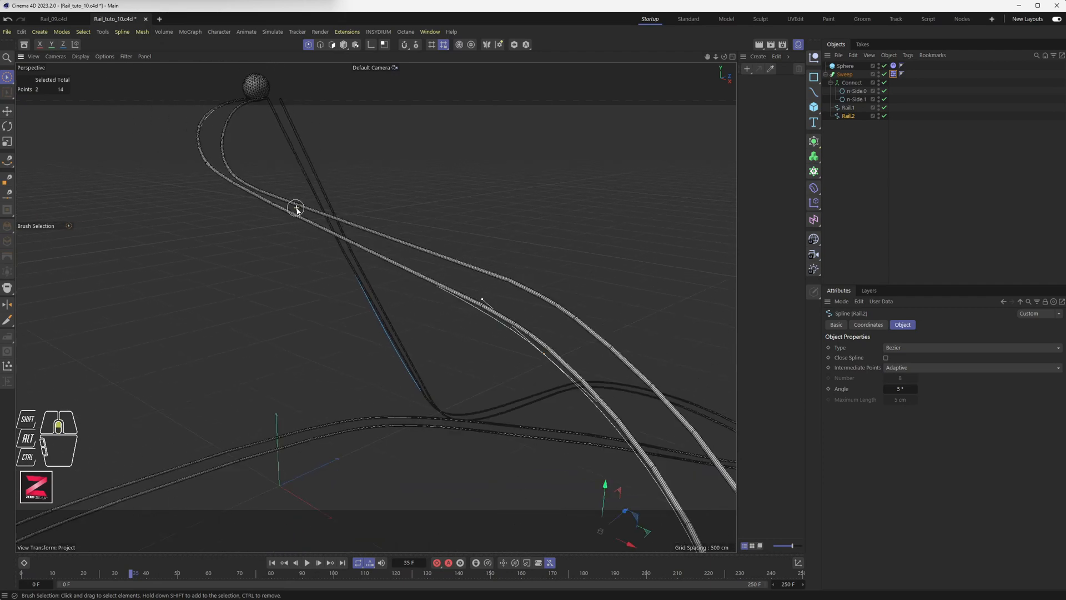
pyautogui.keyDown('alt'); pyautogui.moveTo(297, 209); pyautogui.dragTo(314, 251); pyautogui.keyUp('alt')
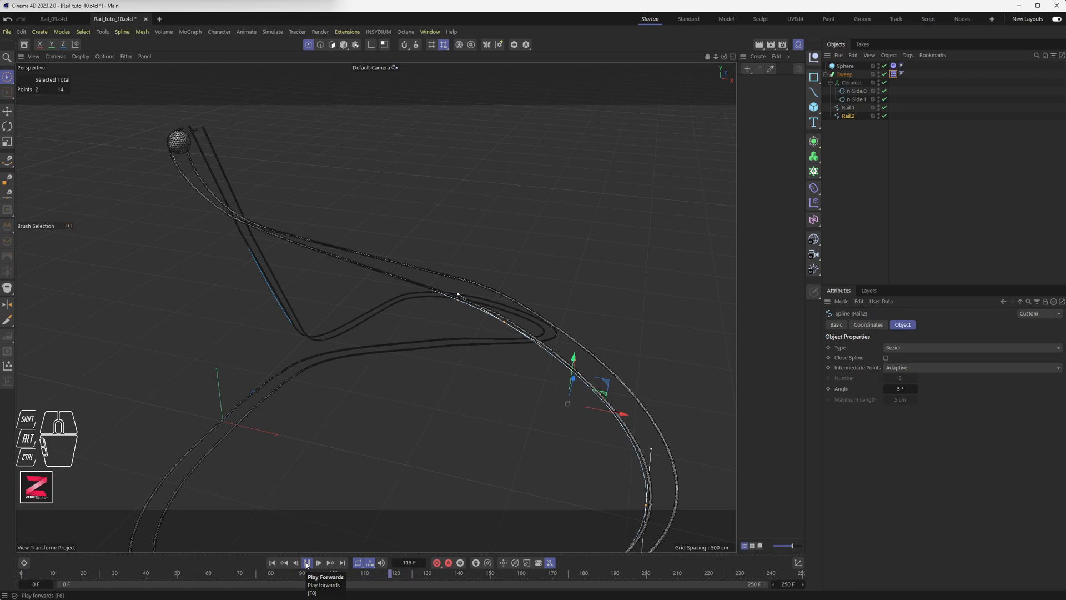
# Stop playback at frame 121, then replay the sphere rolling and pause at frame 304.
pyautogui.click(306, 563)
pyautogui.click(787, 584)
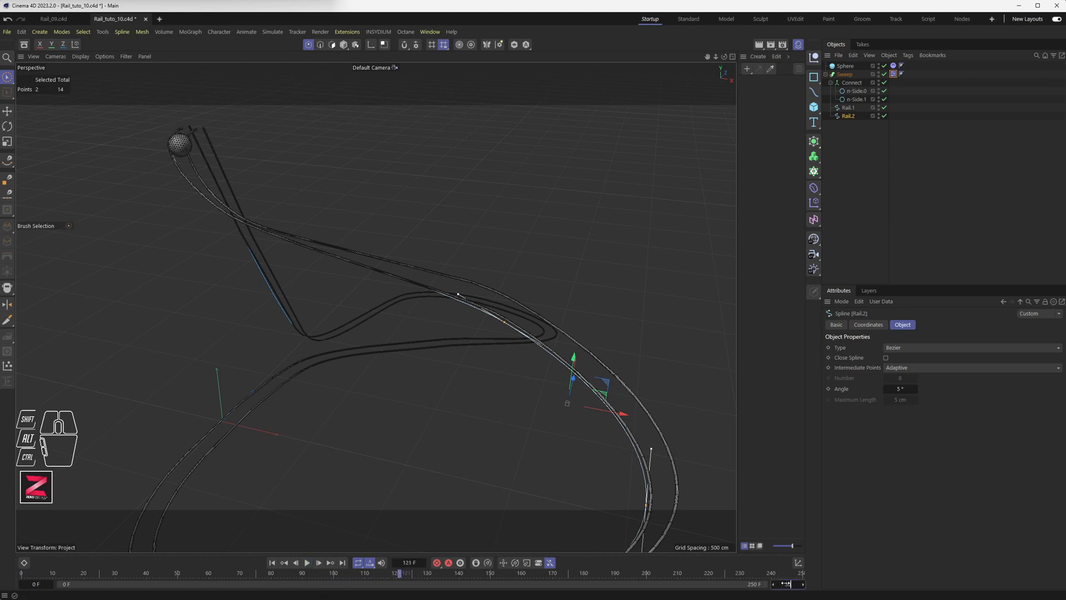
pyautogui.click(307, 563)
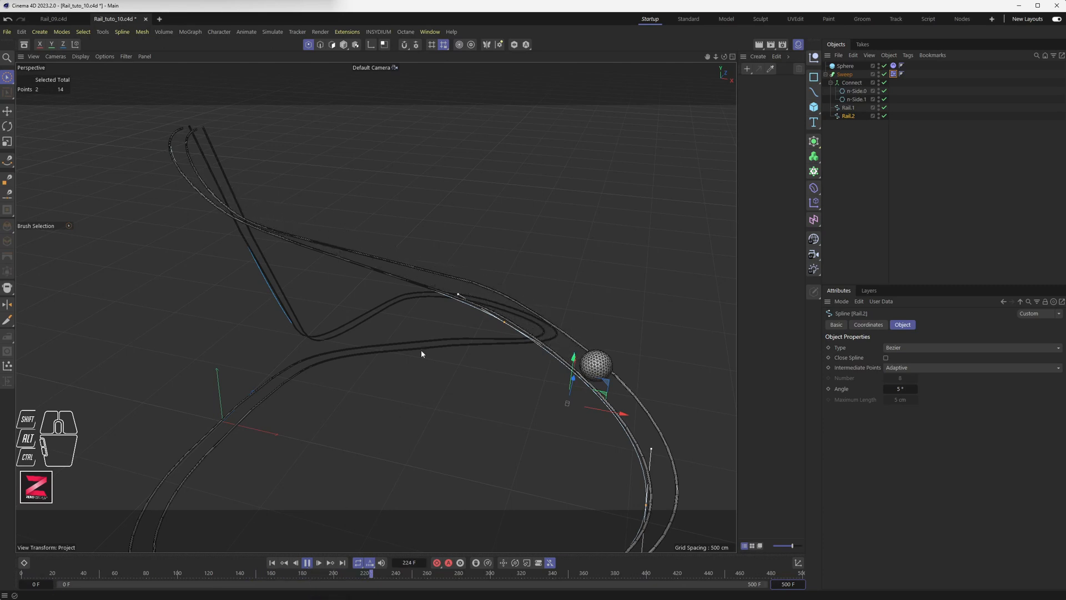
pyautogui.moveTo(421, 352); pyautogui.dragTo(434, 355, button='middle')
pyautogui.scroll(-3, 433, 352)
pyautogui.keyDown('alt'); pyautogui.moveTo(432, 397); pyautogui.dragTo(434, 325); pyautogui.keyUp('alt')
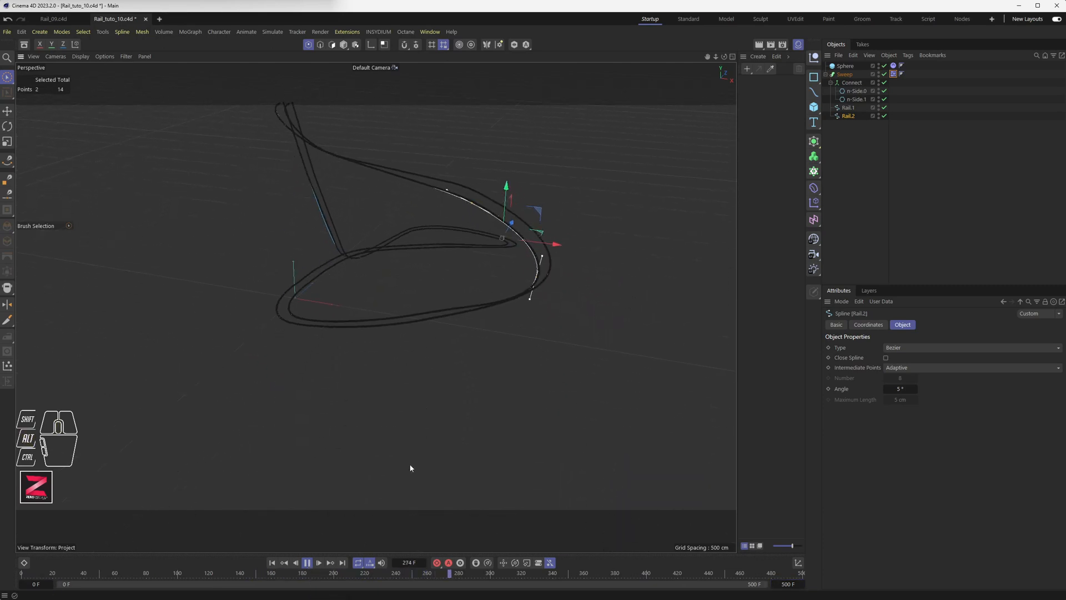
pyautogui.click(307, 562)
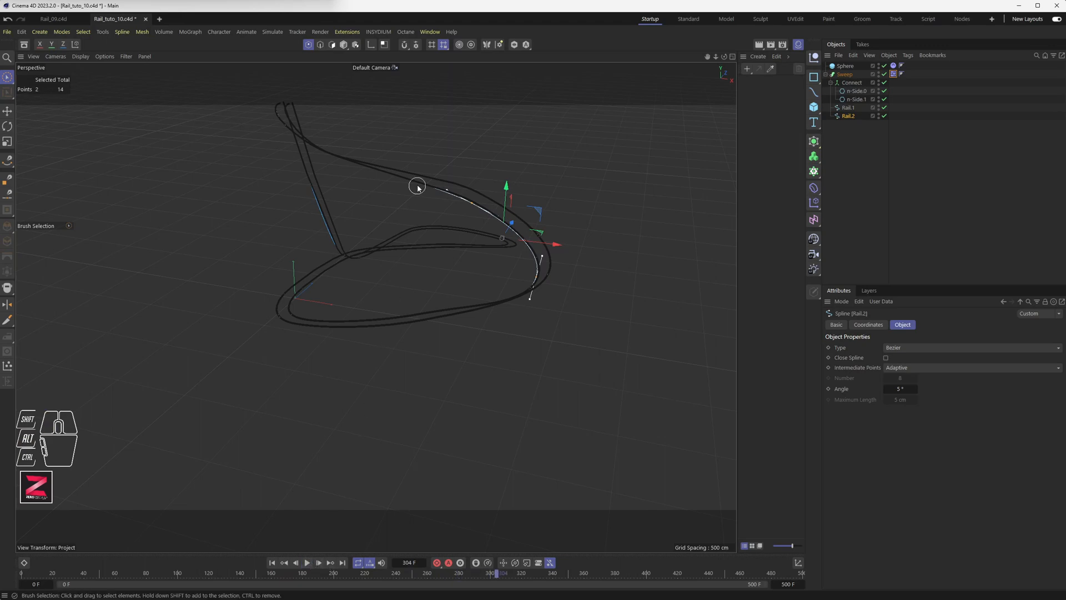
pyautogui.keyDown('alt'); pyautogui.moveTo(417, 183); pyautogui.dragTo(443, 349, button='middle'); pyautogui.keyUp('alt')
pyautogui.keyDown('alt'); pyautogui.scroll(10, 447, 363); pyautogui.keyUp('alt')
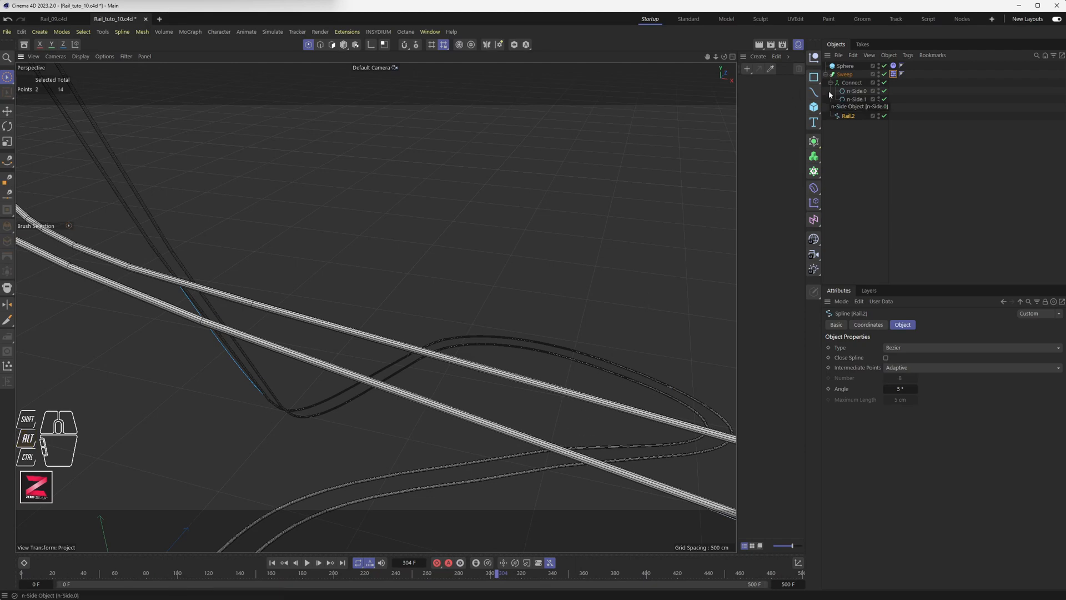
# Select Rail.1 and inspect its Bezier settings: Adaptive intermediate points at 5°.
pyautogui.click(847, 78)
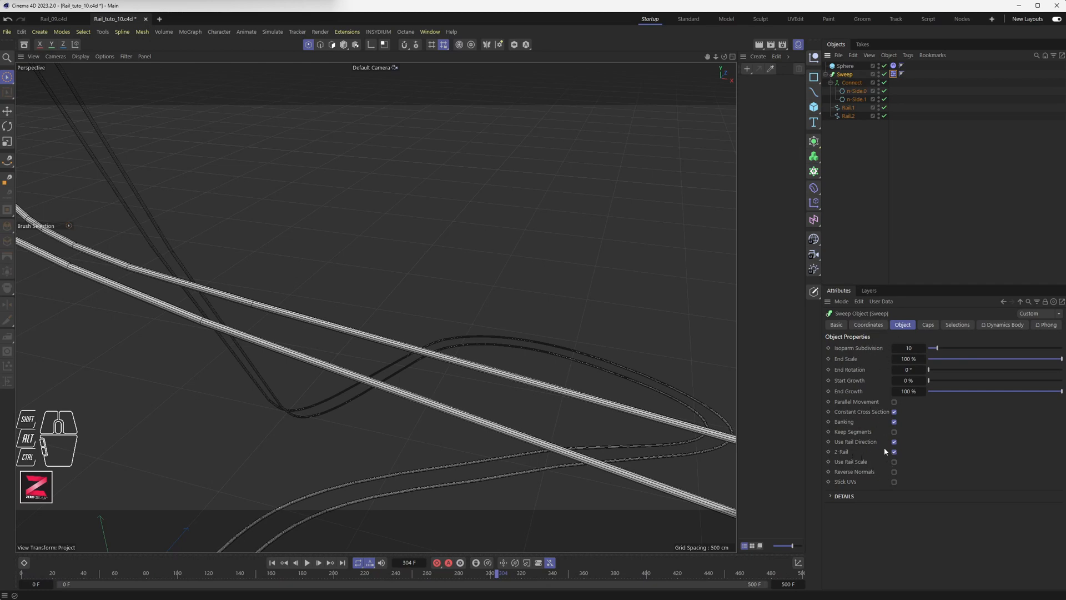
pyautogui.click(848, 109)
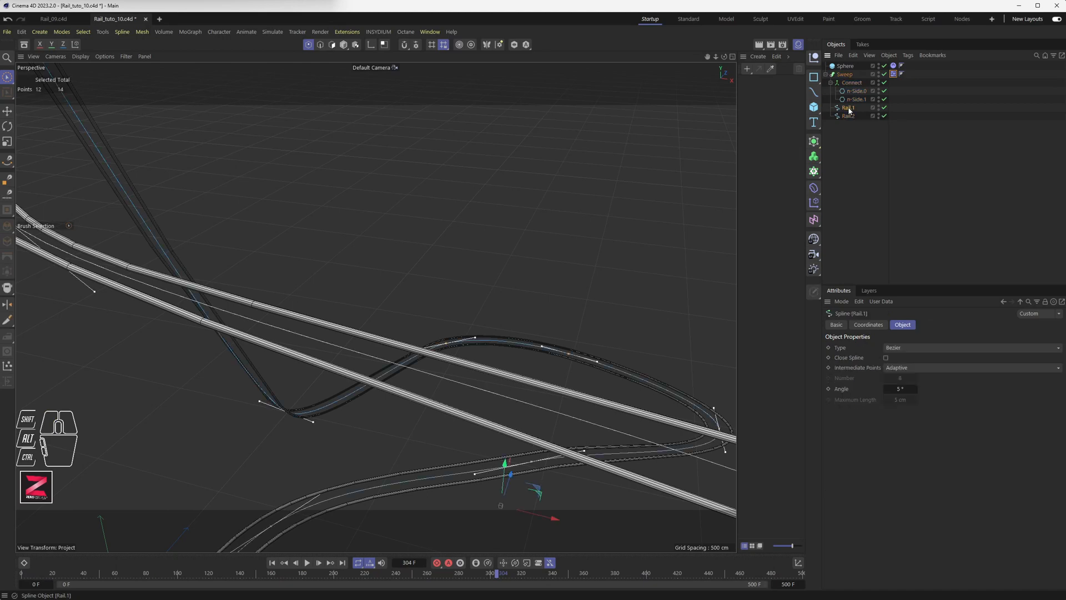
pyautogui.scroll(-5, 387, 295)
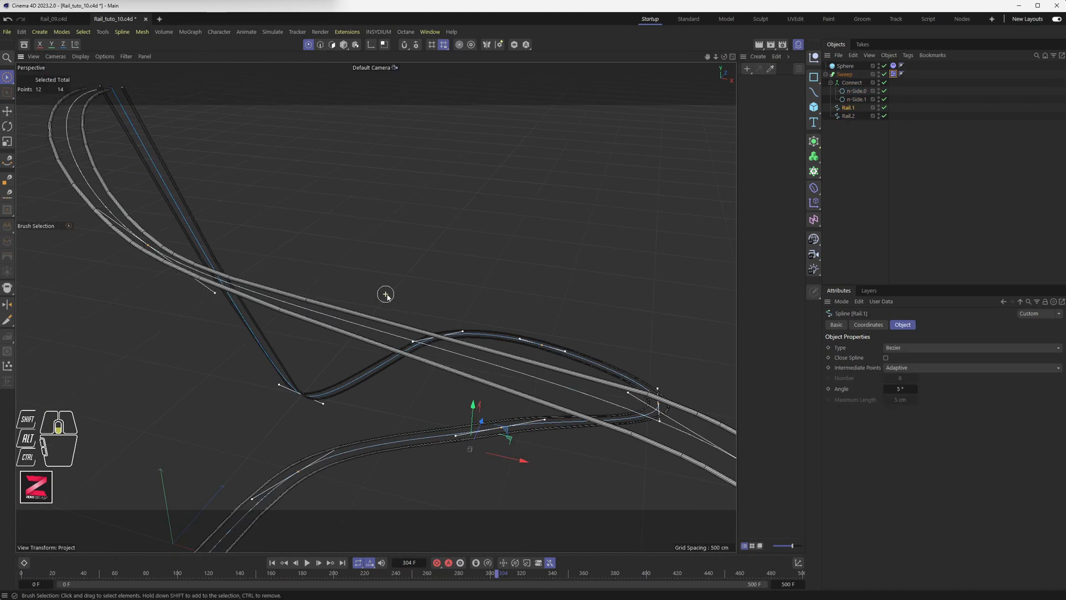
pyautogui.keyDown('alt'); pyautogui.moveTo(387, 295); pyautogui.dragTo(364, 297); pyautogui.keyUp('alt')
pyautogui.keyDown('alt'); pyautogui.moveTo(357, 288); pyautogui.dragTo(350, 289); pyautogui.keyUp('alt')
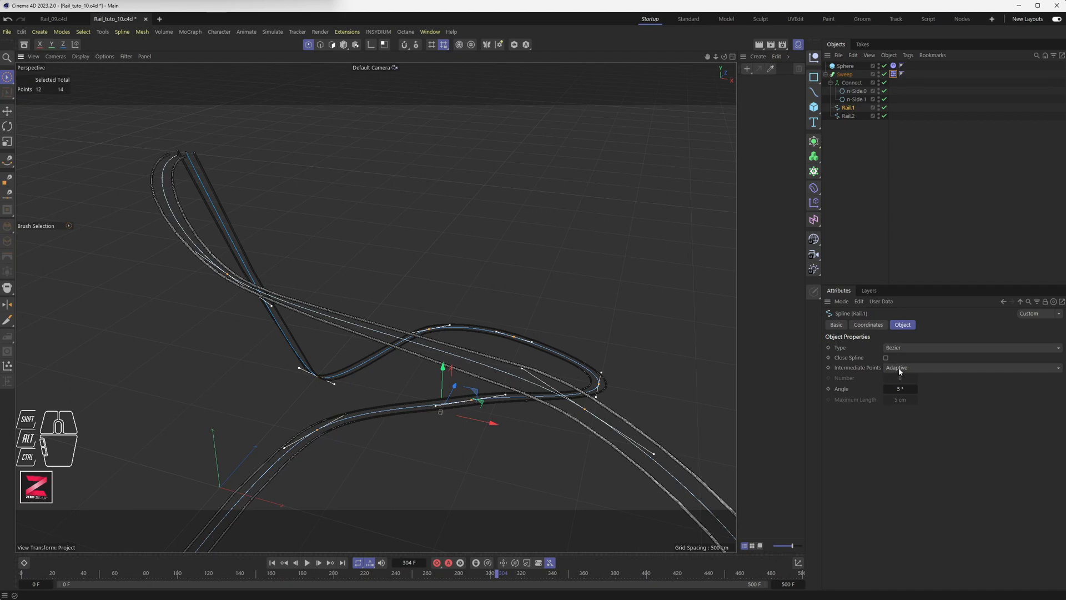
pyautogui.scroll(1, 382, 341)
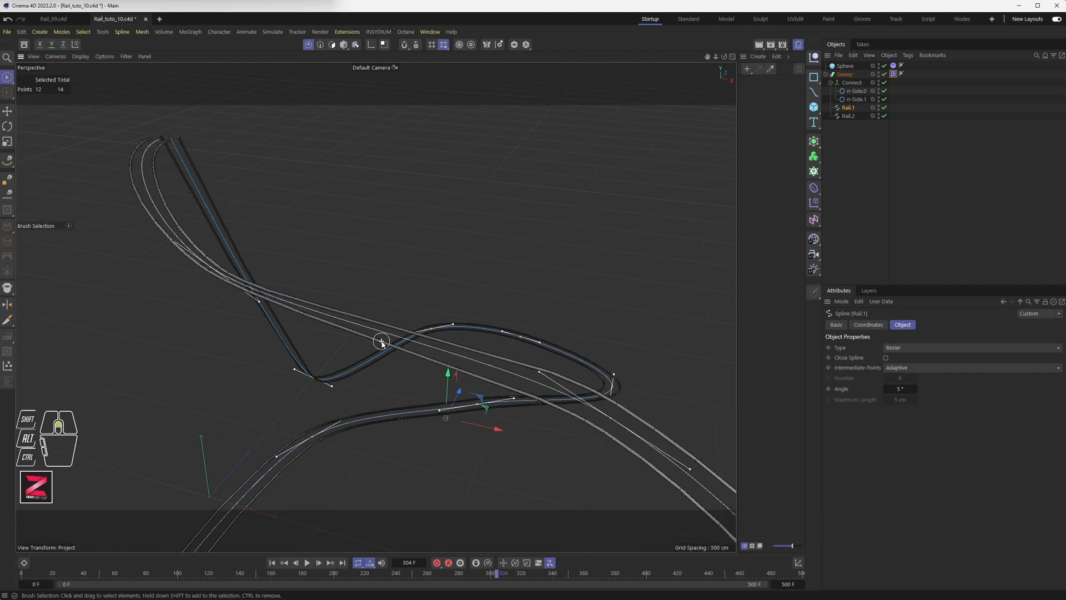
pyautogui.scroll(3, 381, 341)
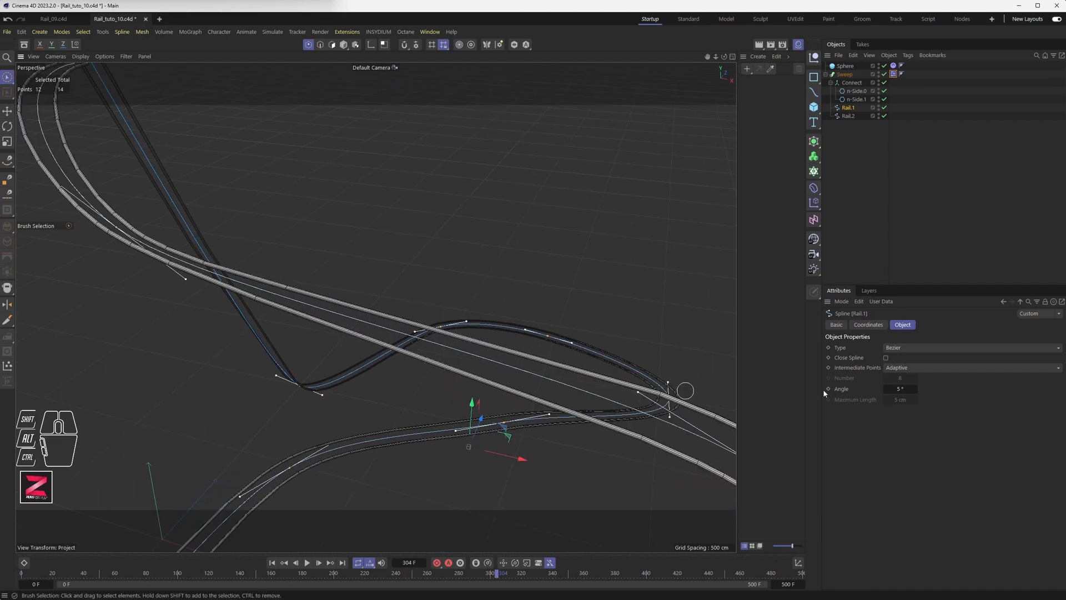
pyautogui.click(858, 367)
# Set Rail.1's Intermediate Points to Uniform with a Number of 64.
pyautogui.click(894, 367)
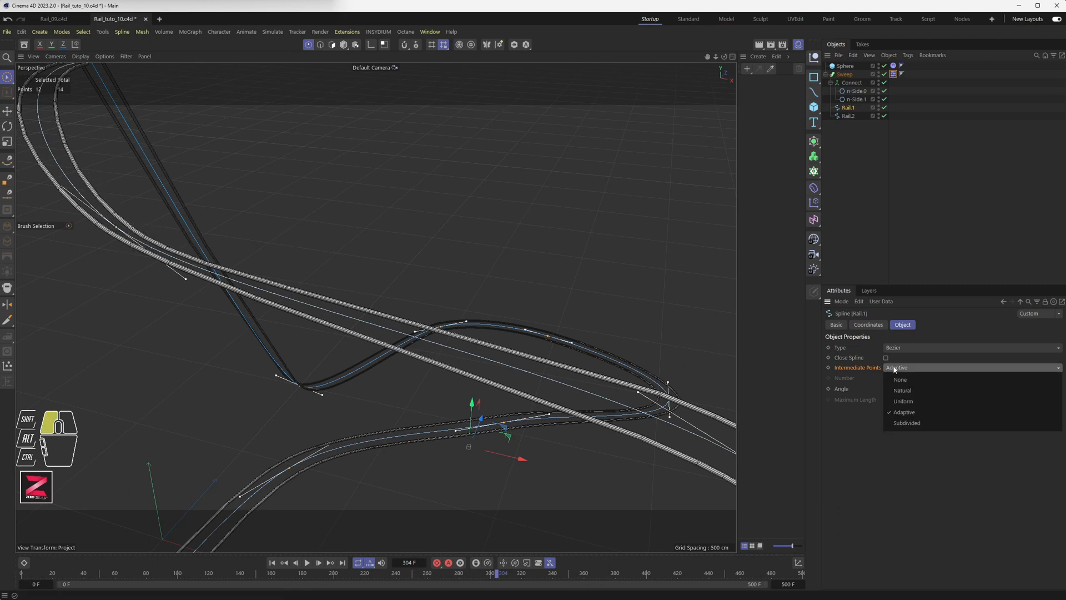
pyautogui.click(902, 411)
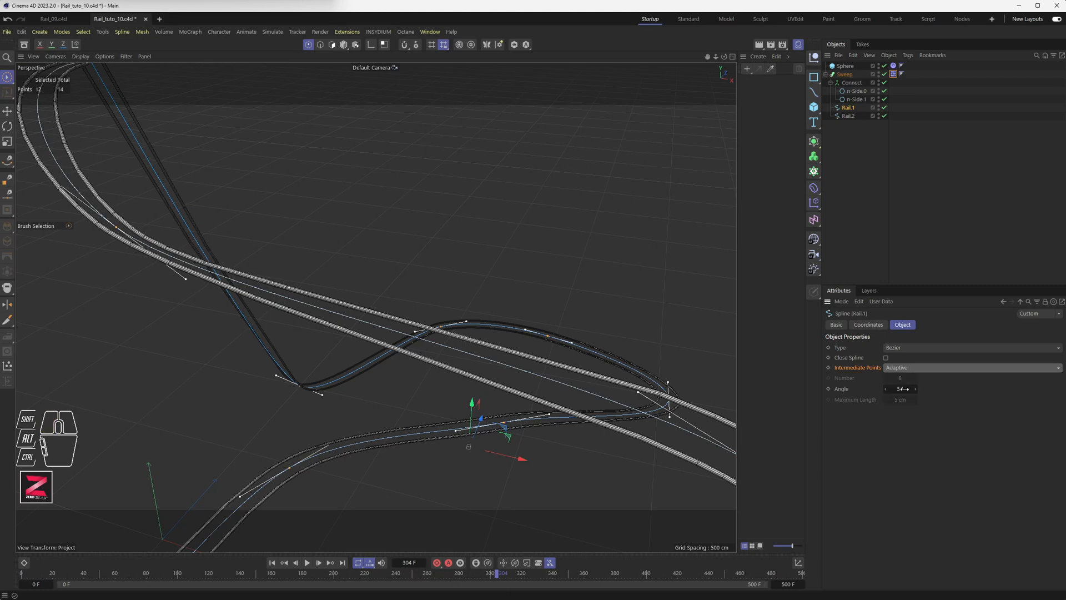
pyautogui.click(906, 369)
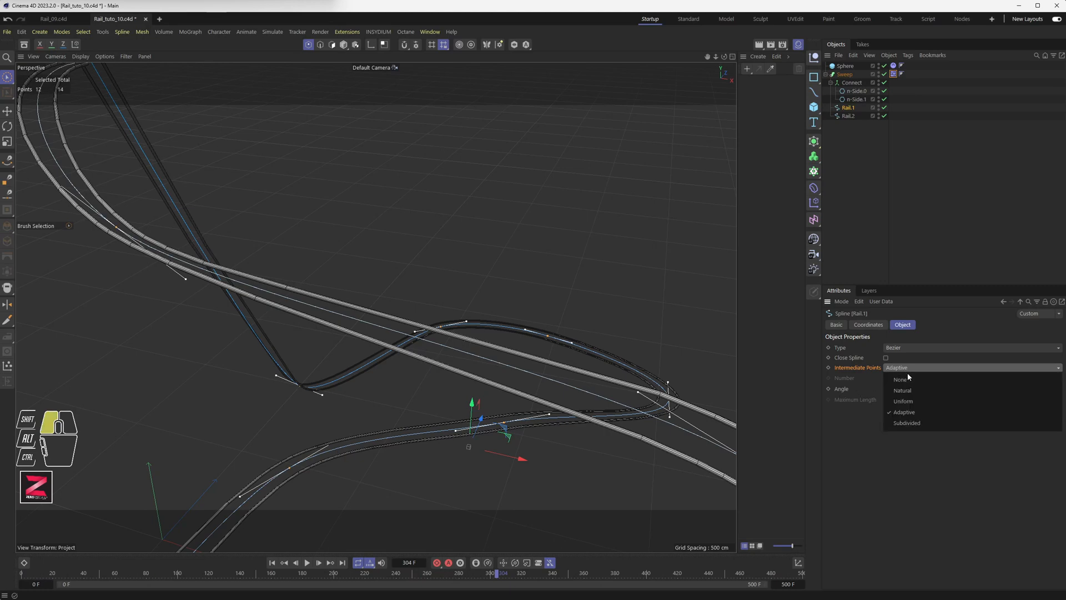
pyautogui.click(905, 401)
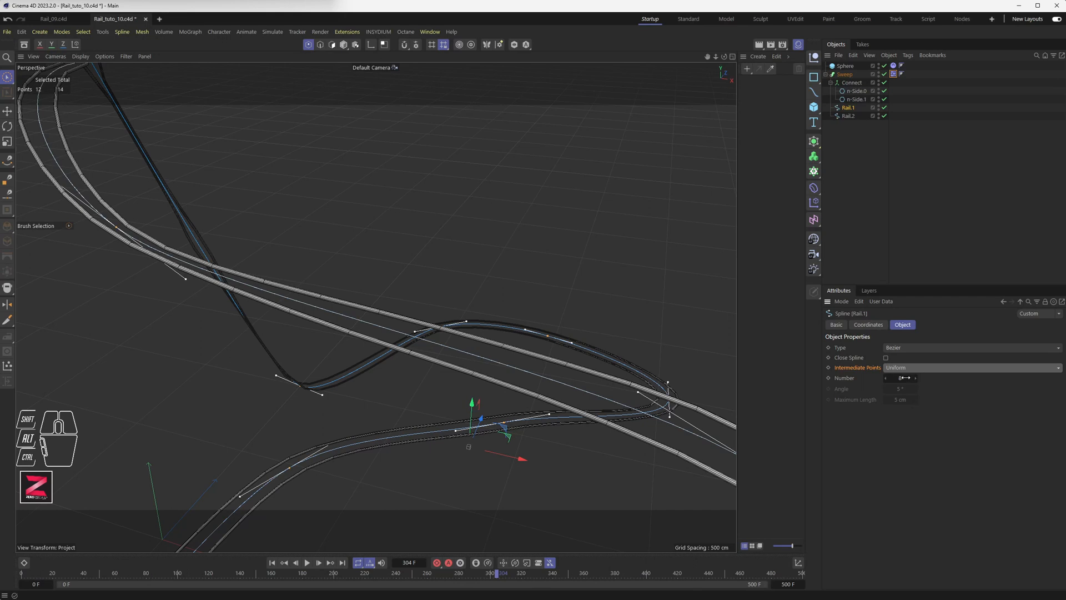
pyautogui.moveTo(905, 378)
pyautogui.mouseDown()
pyautogui.moveTo(916, 377)
pyautogui.moveTo(903, 378)
pyautogui.mouseUp()
pyautogui.click(901, 378)
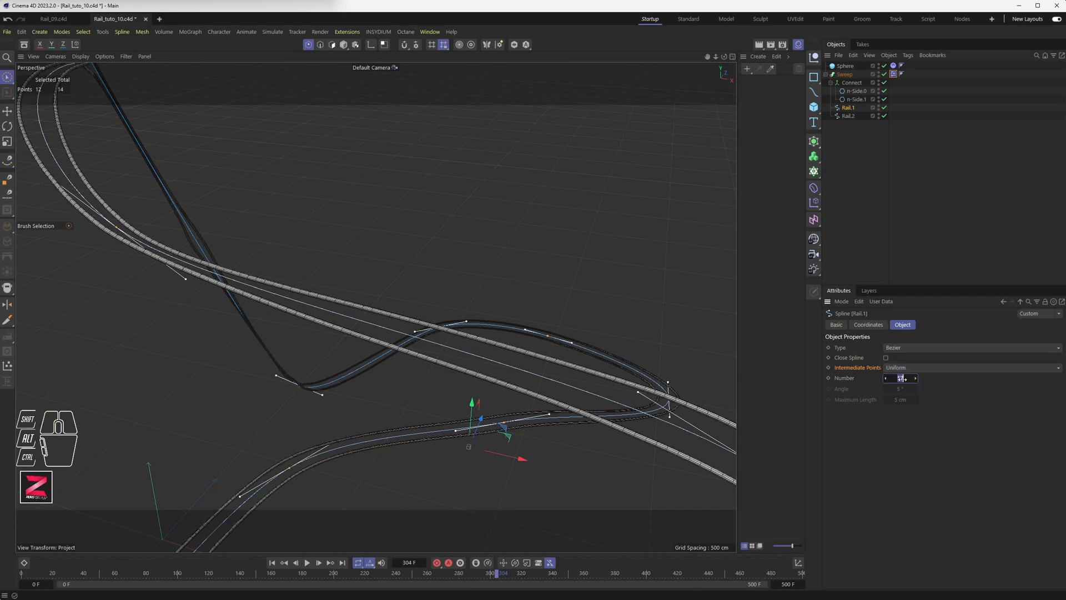
pyautogui.write('64')
pyautogui.press('Return')
# Orbit to a low, flat side view of the rails and play the animation from the start.
pyautogui.scroll(4, 316, 320)
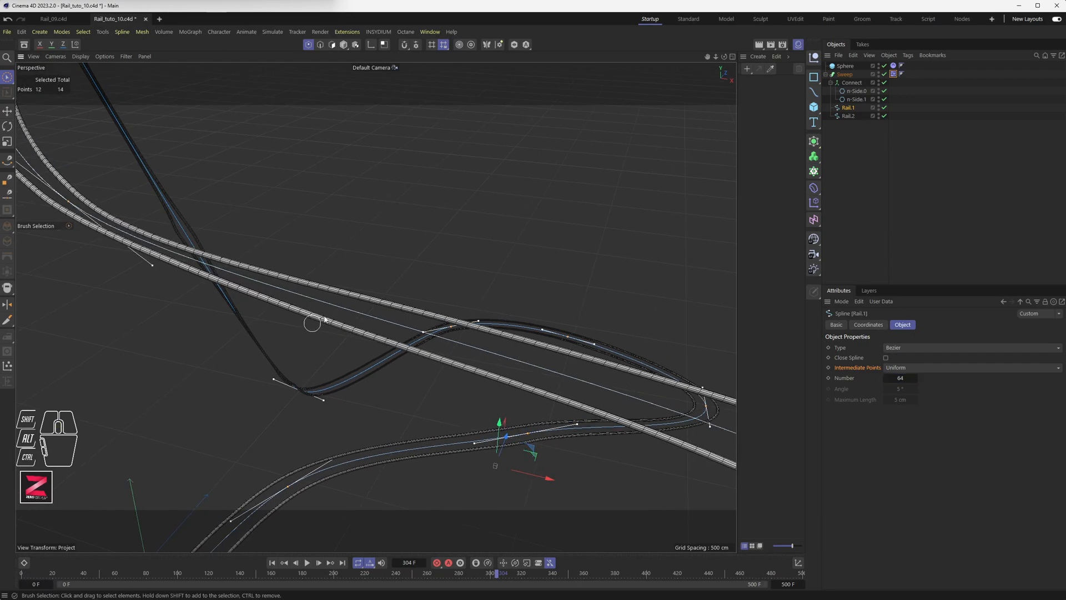
pyautogui.scroll(2, 317, 320)
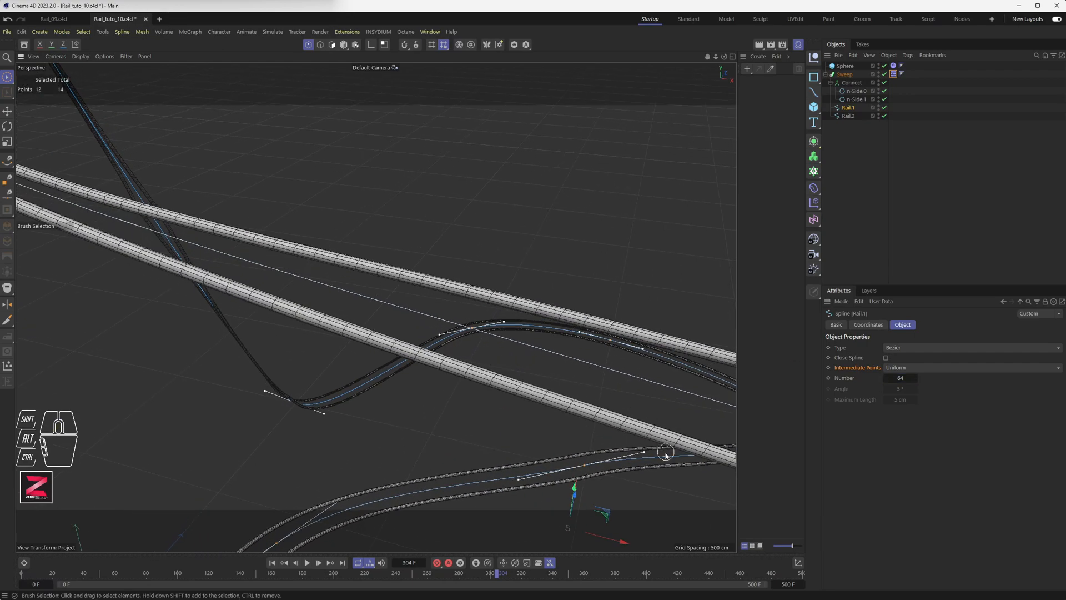
pyautogui.keyDown('alt'); pyautogui.moveTo(656, 449); pyautogui.dragTo(219, 283, button='middle'); pyautogui.keyUp('alt')
pyautogui.scroll(-4, 594, 408)
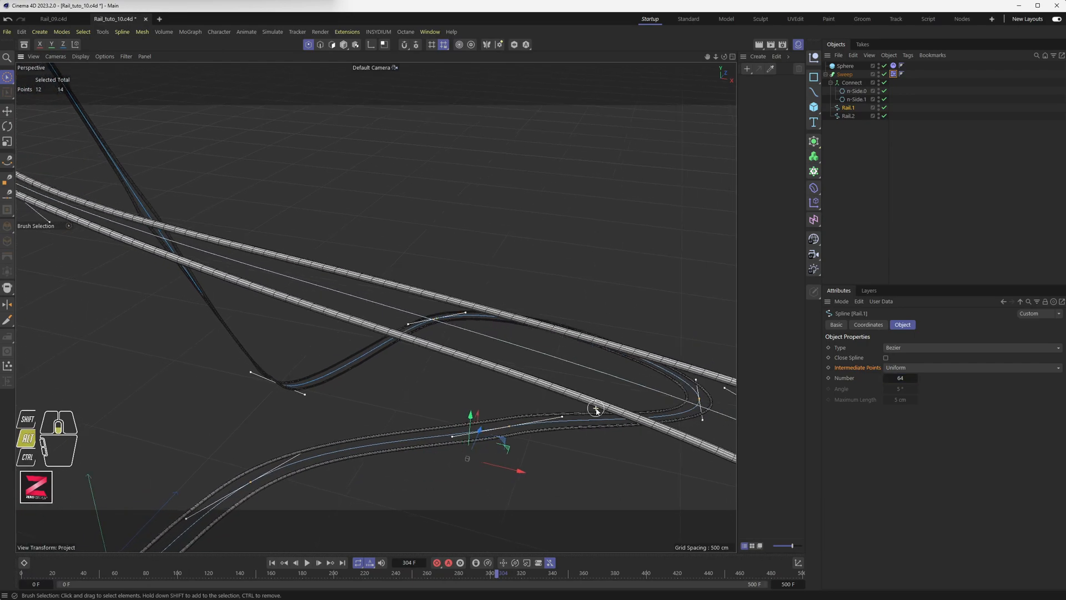
pyautogui.keyDown('alt'); pyautogui.scroll(-6, 376, 333); pyautogui.keyUp('alt')
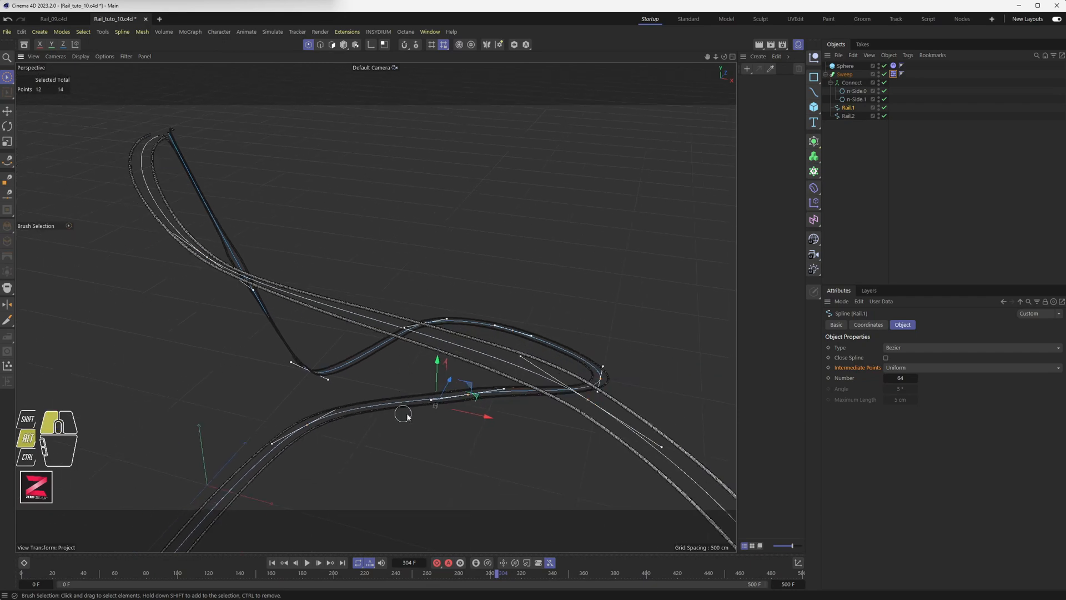
pyautogui.keyDown('alt'); pyautogui.moveTo(404, 414); pyautogui.dragTo(517, 409); pyautogui.keyUp('alt')
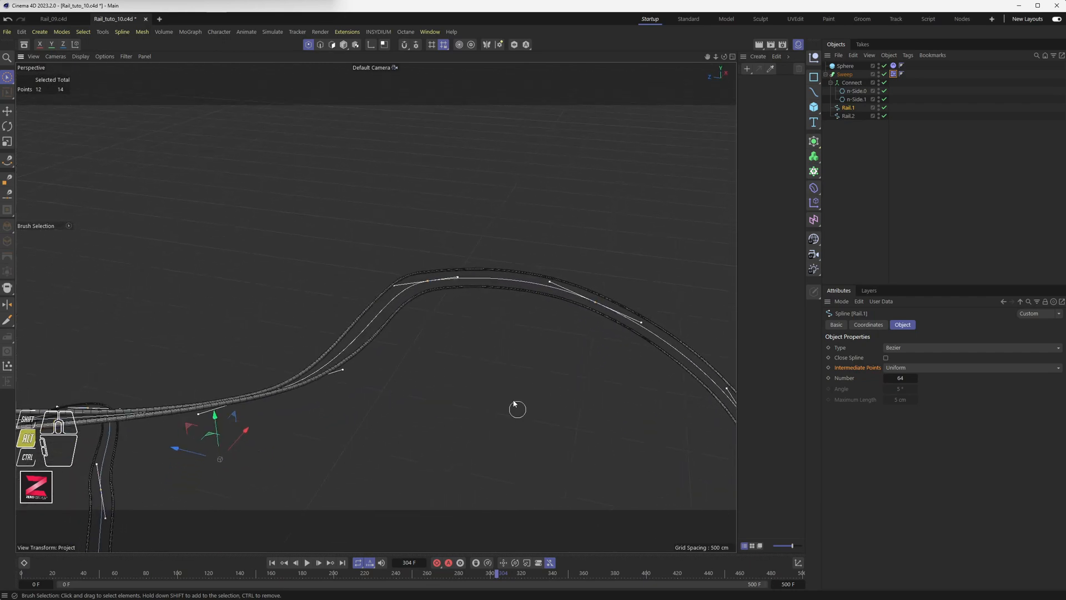
pyautogui.keyDown('alt'); pyautogui.moveTo(459, 321); pyautogui.dragTo(487, 312); pyautogui.keyUp('alt')
pyautogui.press('F8')
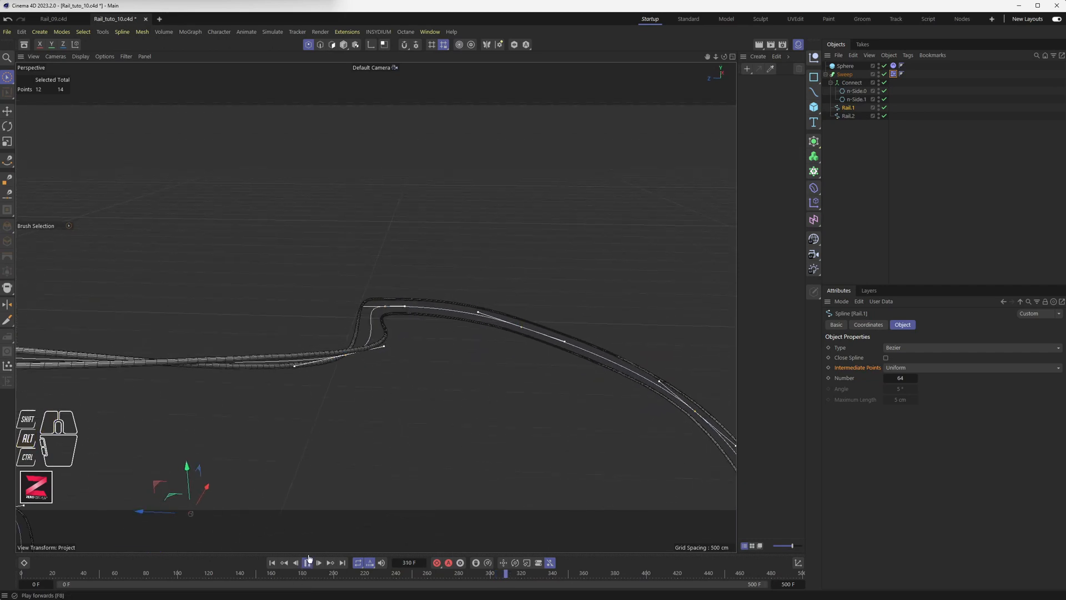
pyautogui.click(272, 563)
# Stop playback, return to Model mode, replay and pause at frame 63 with the sphere on the rails.
pyautogui.scroll(-3, 404, 432)
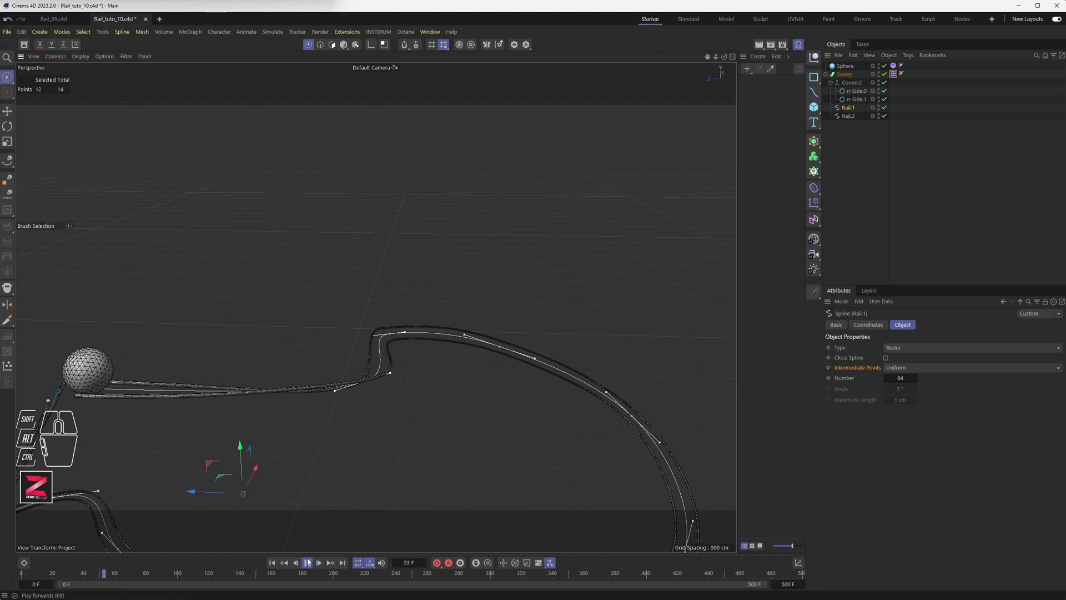
pyautogui.press('F8')
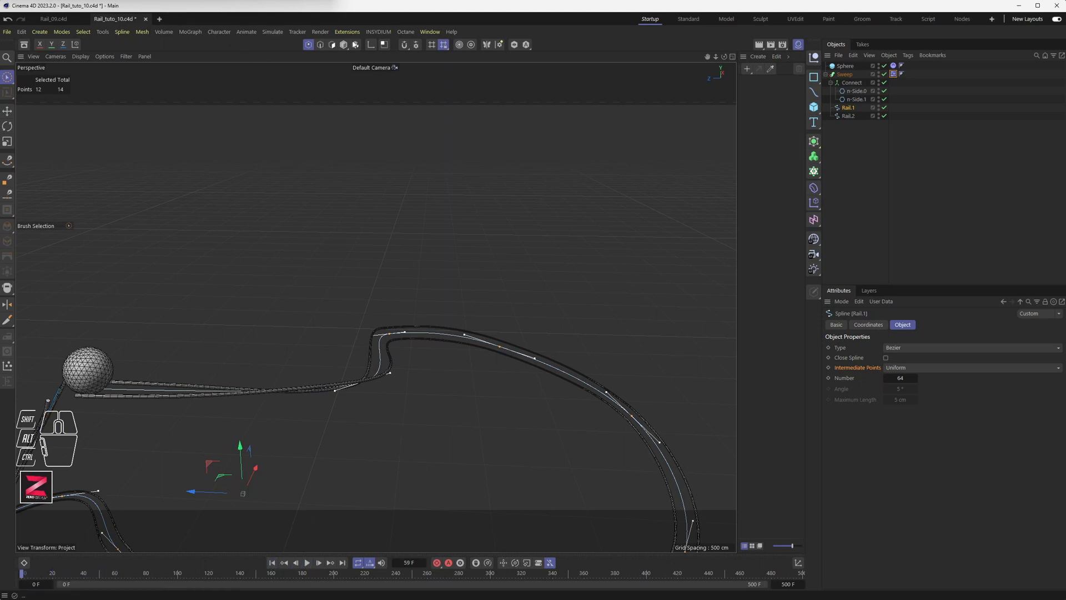
pyautogui.click(343, 45)
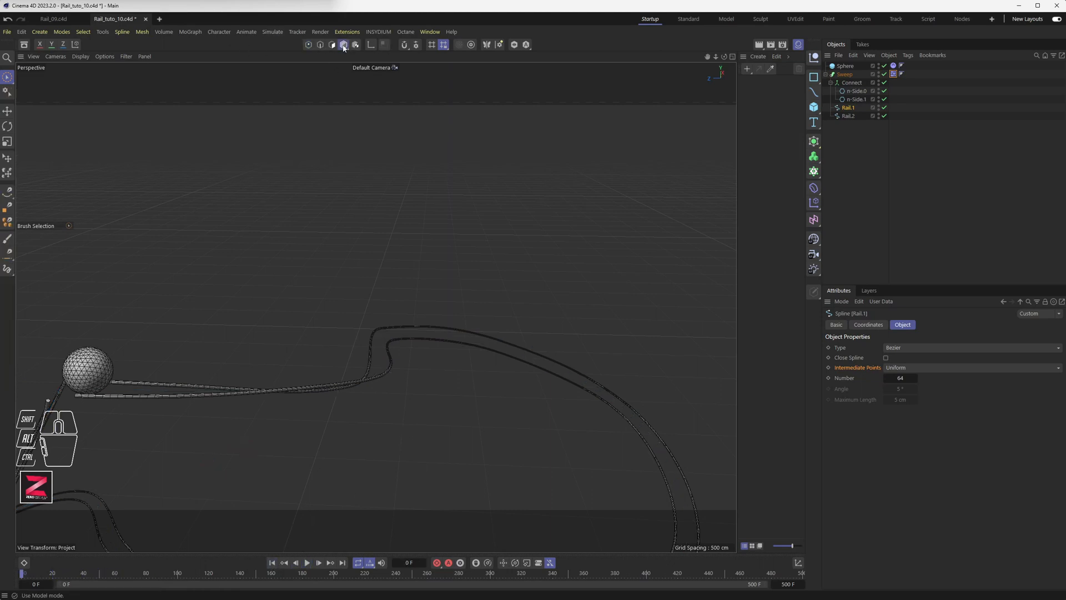
pyautogui.click(307, 563)
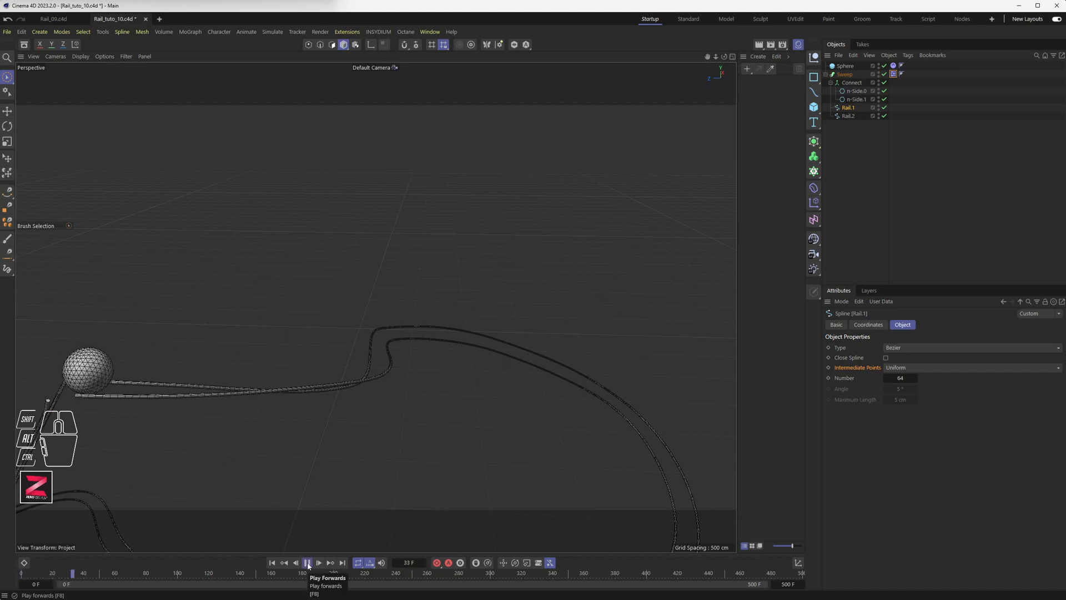
pyautogui.click(307, 562)
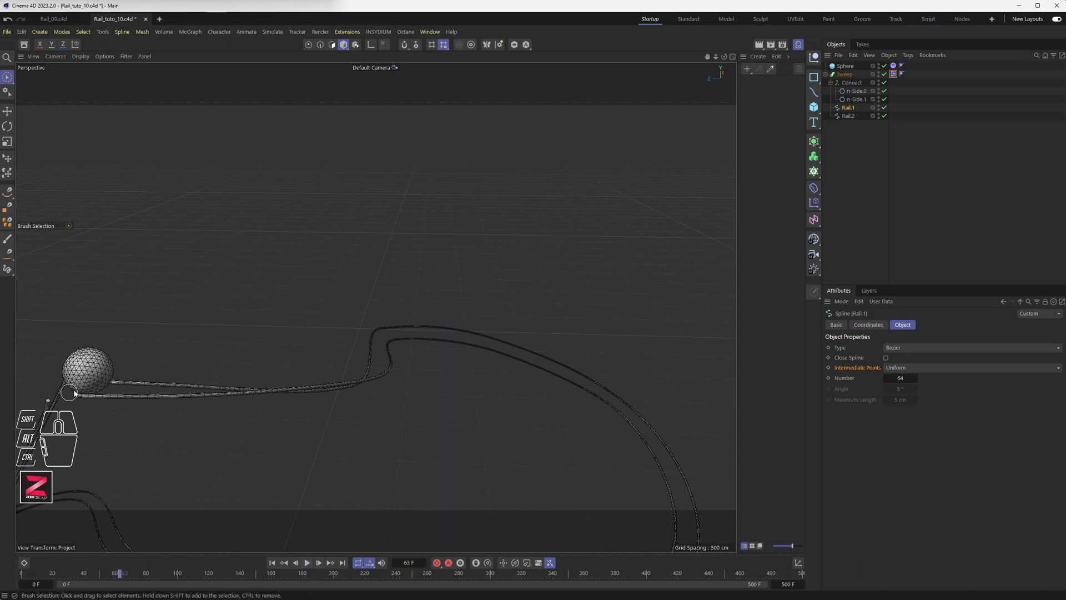
pyautogui.keyDown('alt'); pyautogui.moveTo(114, 373); pyautogui.dragTo(191, 383); pyautogui.keyUp('alt')
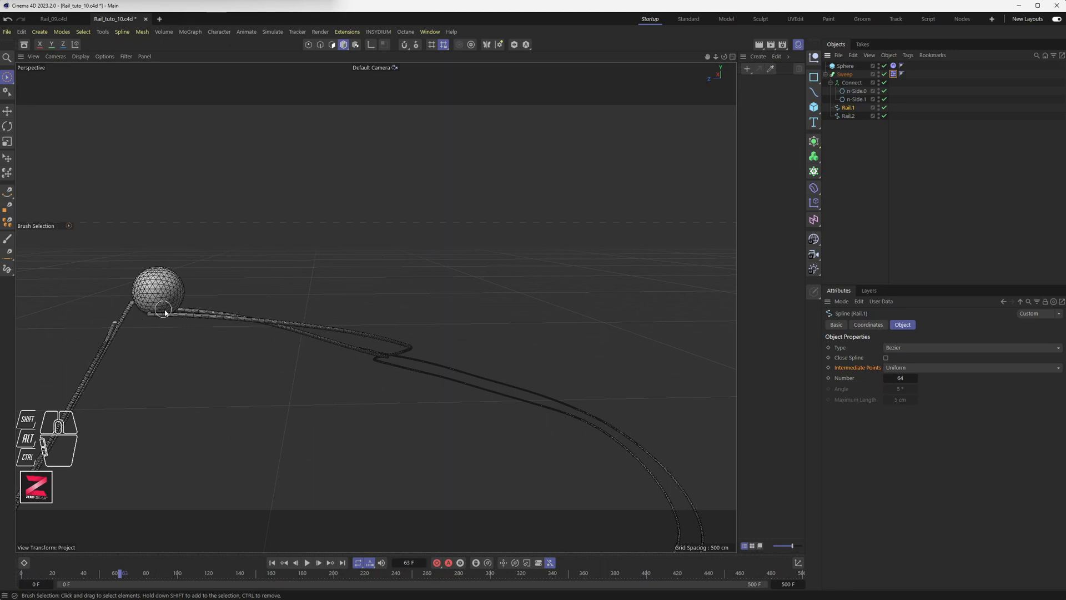
# Set the Sweep rails' Dynamics Body collision Bounce to 5%.
pyautogui.click(893, 74)
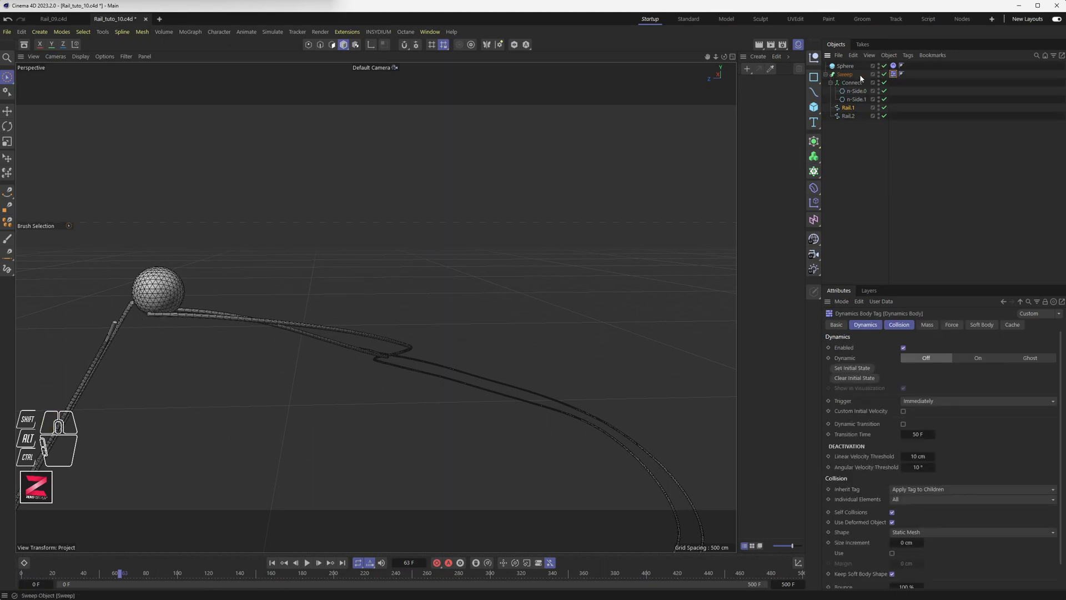
pyautogui.click(894, 74)
pyautogui.click(895, 325)
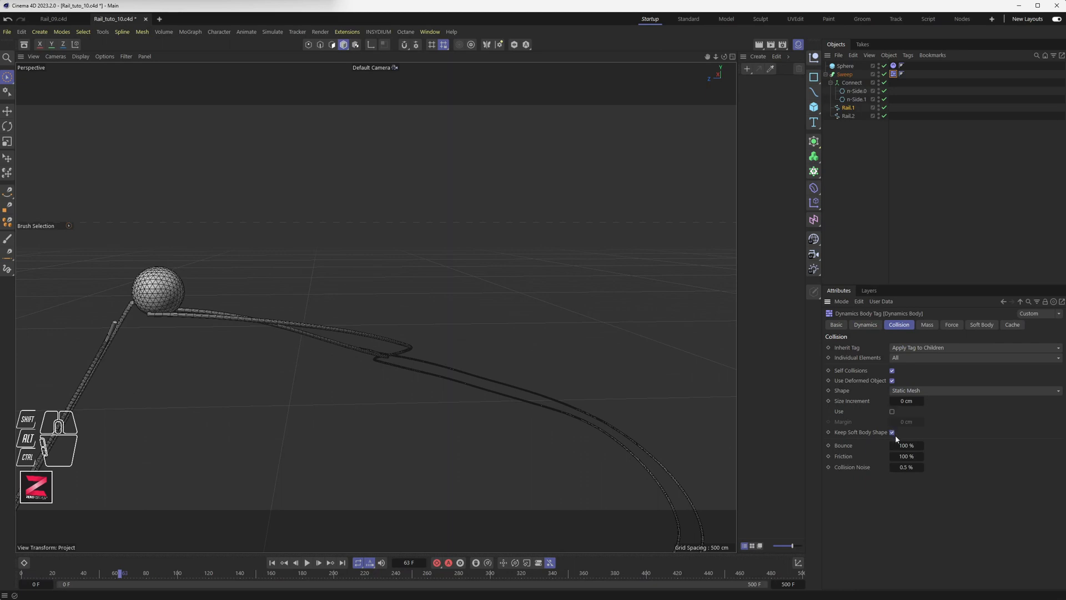
pyautogui.click(906, 456)
pyautogui.click(906, 445)
pyautogui.write('5')
pyautogui.press('Return')
pyautogui.click(905, 468)
# Give the sphere Bounce 2%, Friction 70% and Collision Noise 0.2%, then replay from frame 0.
pyautogui.click(893, 66)
pyautogui.click(907, 445)
pyautogui.click(907, 456)
pyautogui.click(903, 466)
pyautogui.write('0.2')
pyautogui.press('Return')
pyautogui.click(271, 563)
pyautogui.click(307, 562)
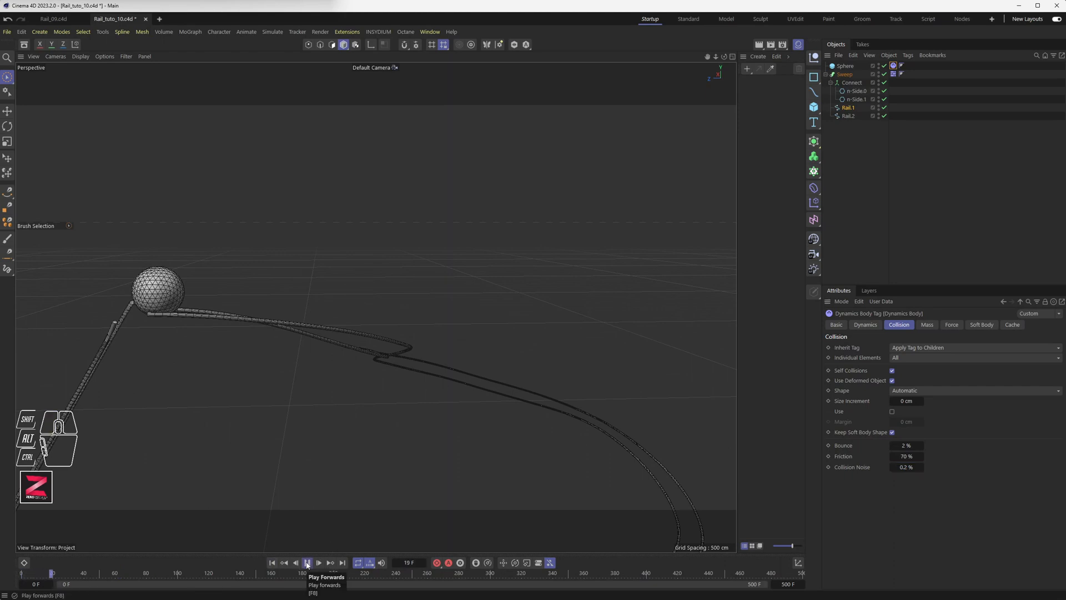
# Stop and rewind to frame 0, then select Rail.1's end point beside the sphere in Points mode.
pyautogui.click(307, 562)
pyautogui.click(272, 563)
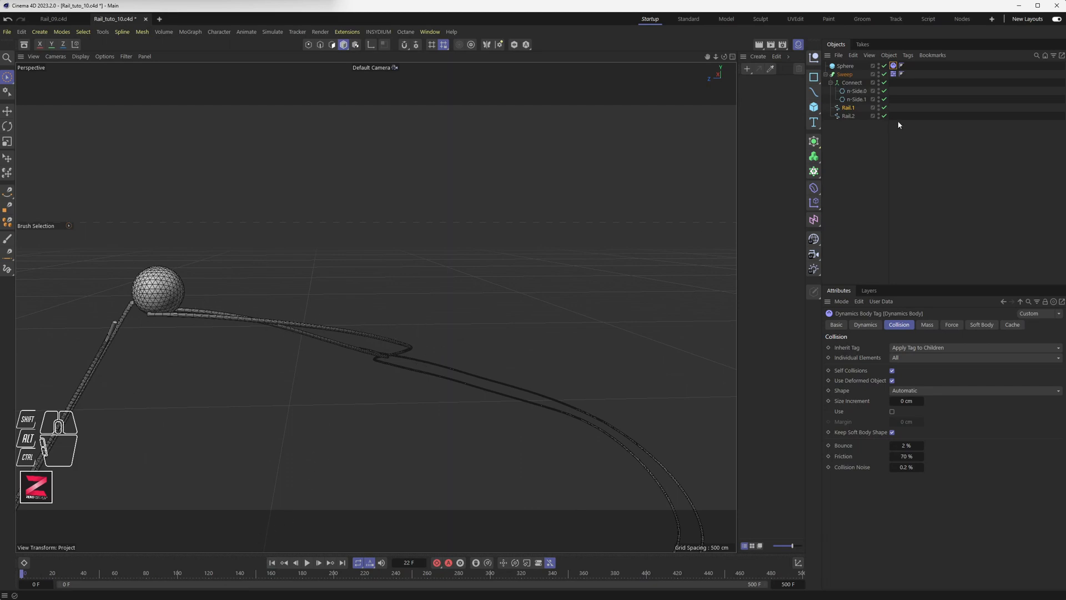
pyautogui.click(847, 108)
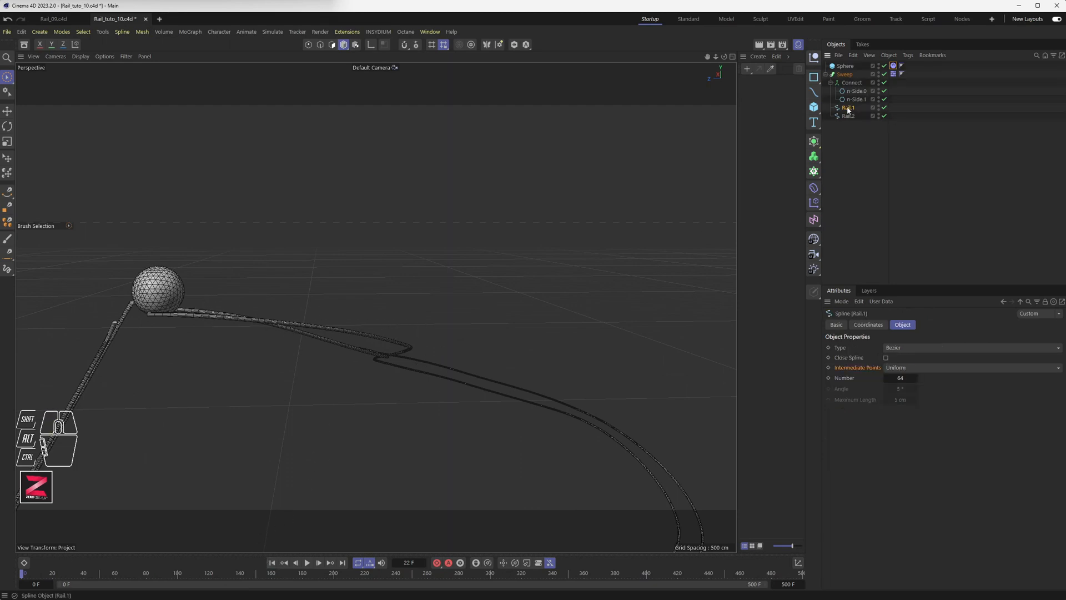
pyautogui.click(309, 45)
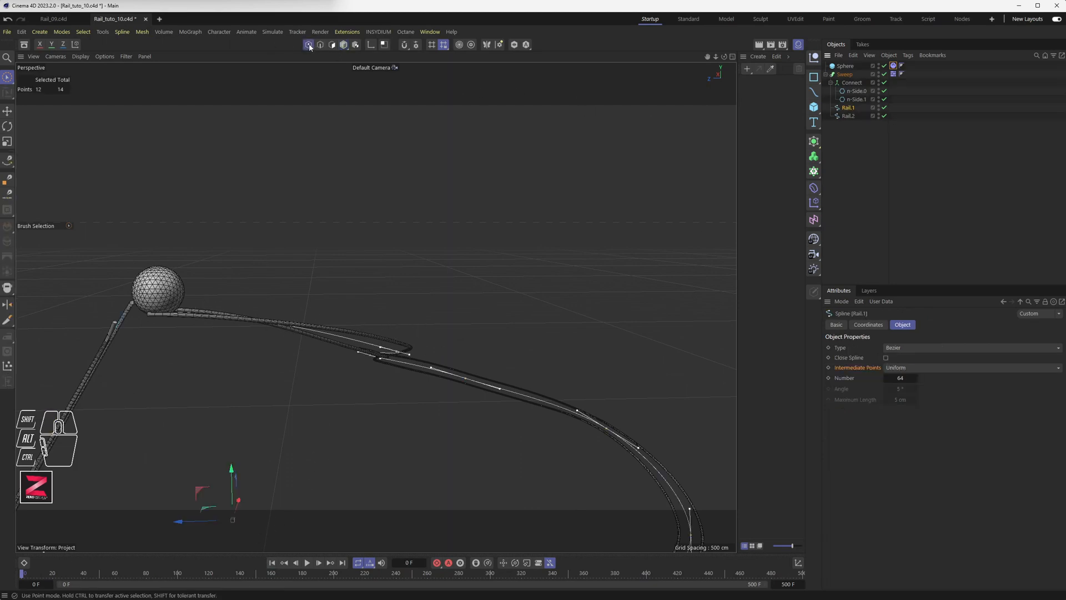
pyautogui.click(150, 309)
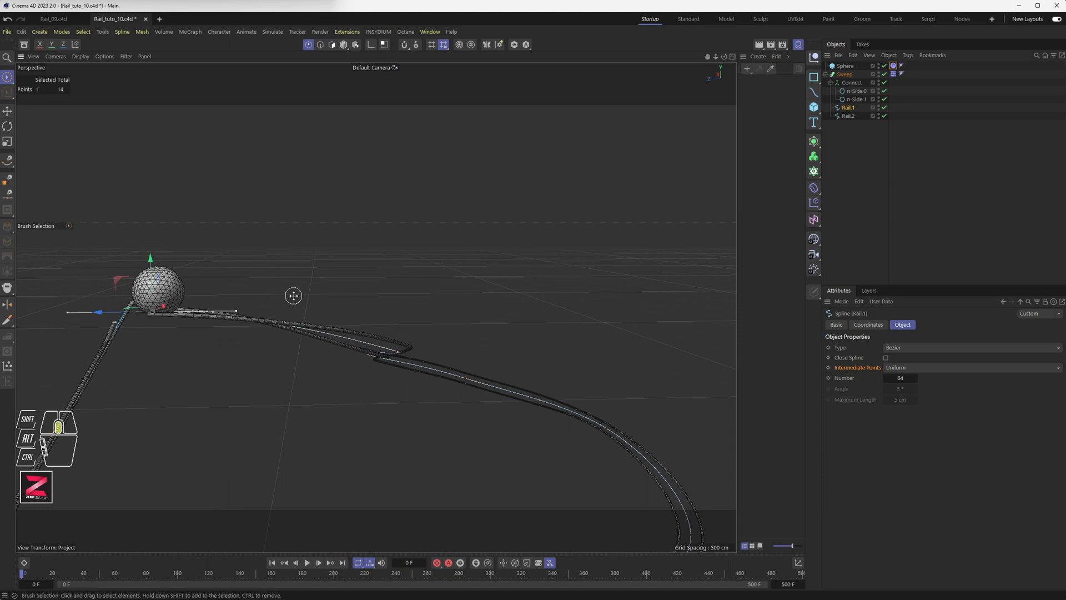
# In the Right view, tilt that end point's tangent downward with the Move tool.
pyautogui.middleClick(293, 294)
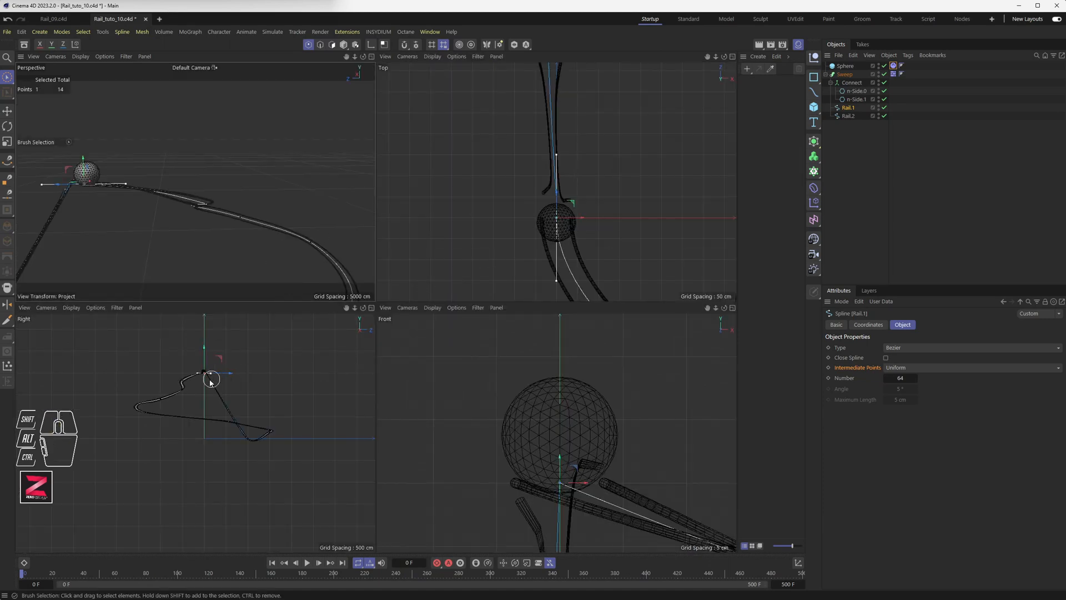
pyautogui.middleClick(191, 373)
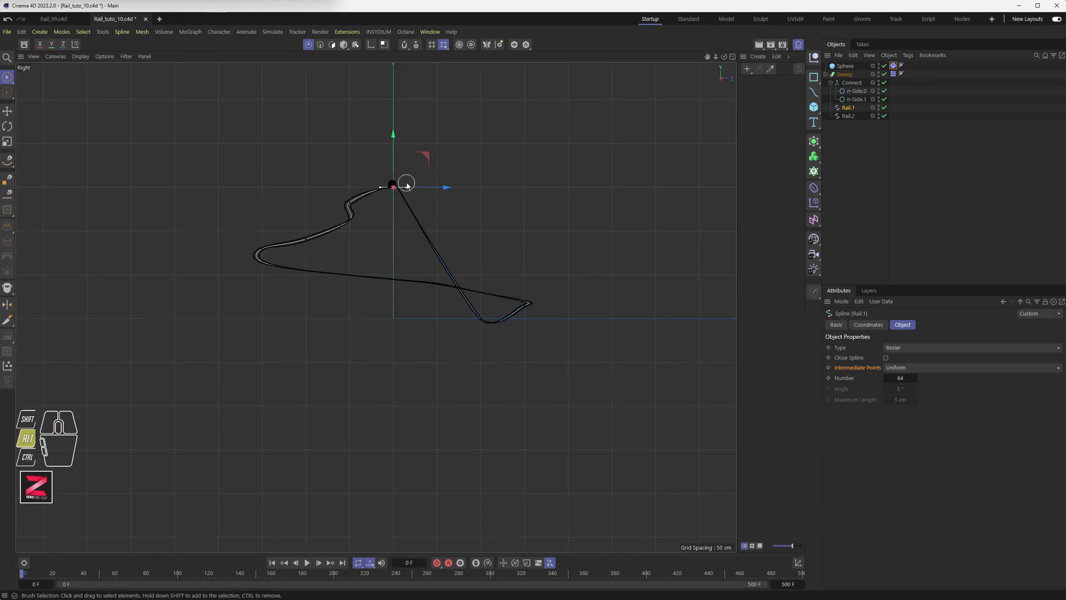
pyautogui.scroll(5, 407, 181)
pyautogui.scroll(8, 388, 267)
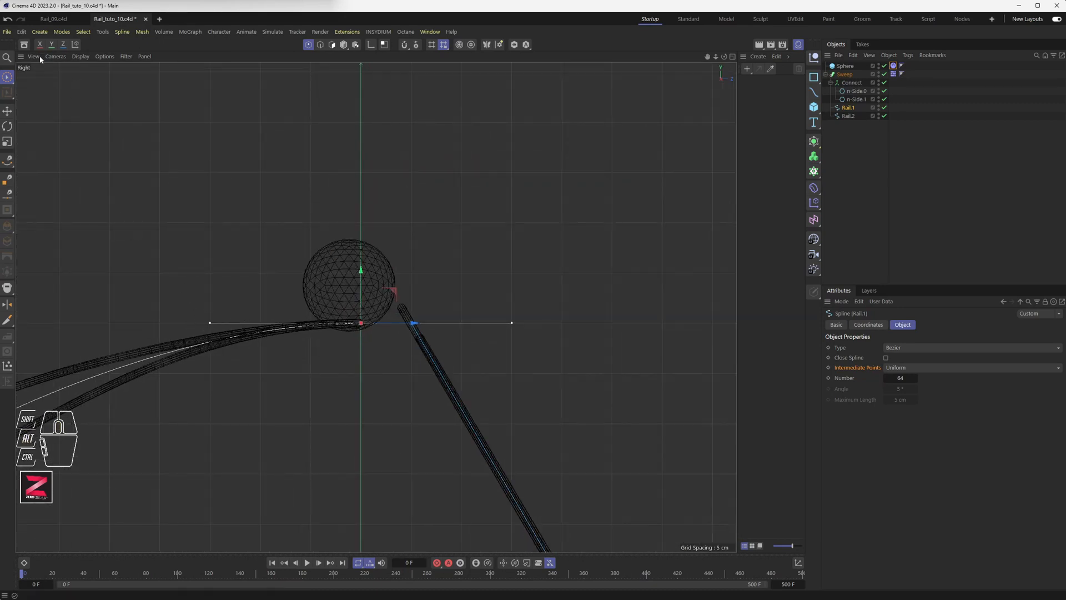
pyautogui.click(10, 112)
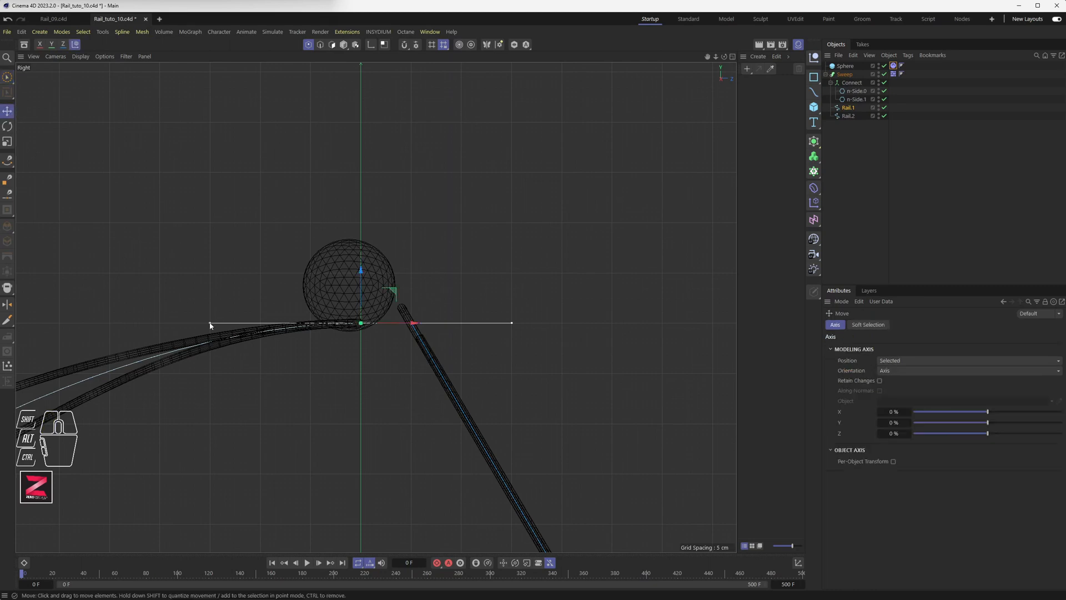
pyautogui.moveTo(210, 324)
pyautogui.mouseDown()
pyautogui.moveTo(209, 348)
pyautogui.moveTo(216, 330)
pyautogui.mouseUp()
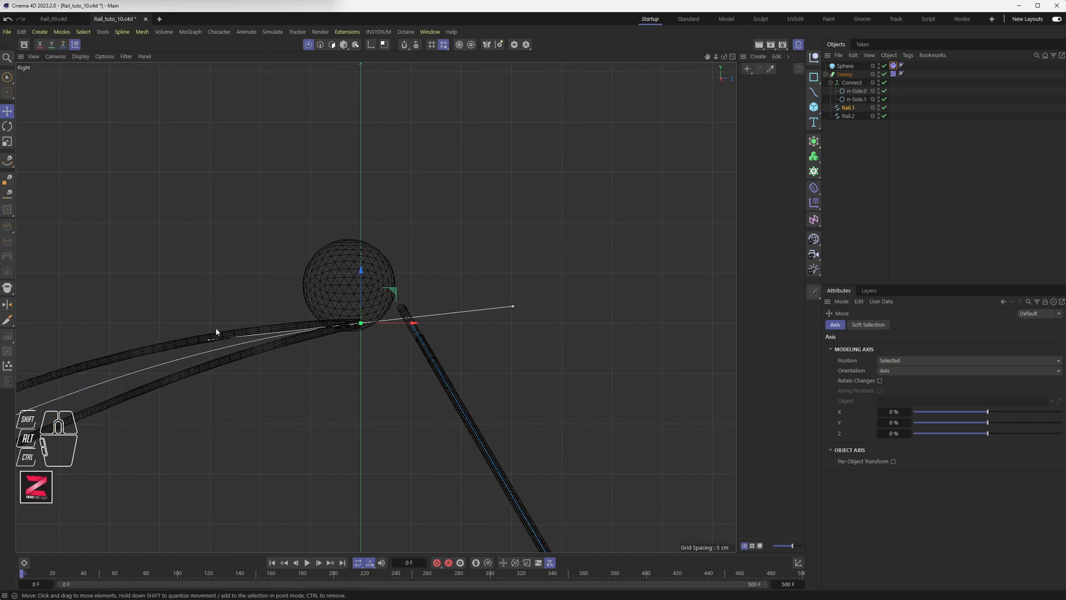
pyautogui.scroll(-3, 405, 194)
# Inspect the bent Rail.1 end in the Front and Perspective views.
pyautogui.middleClick(403, 193)
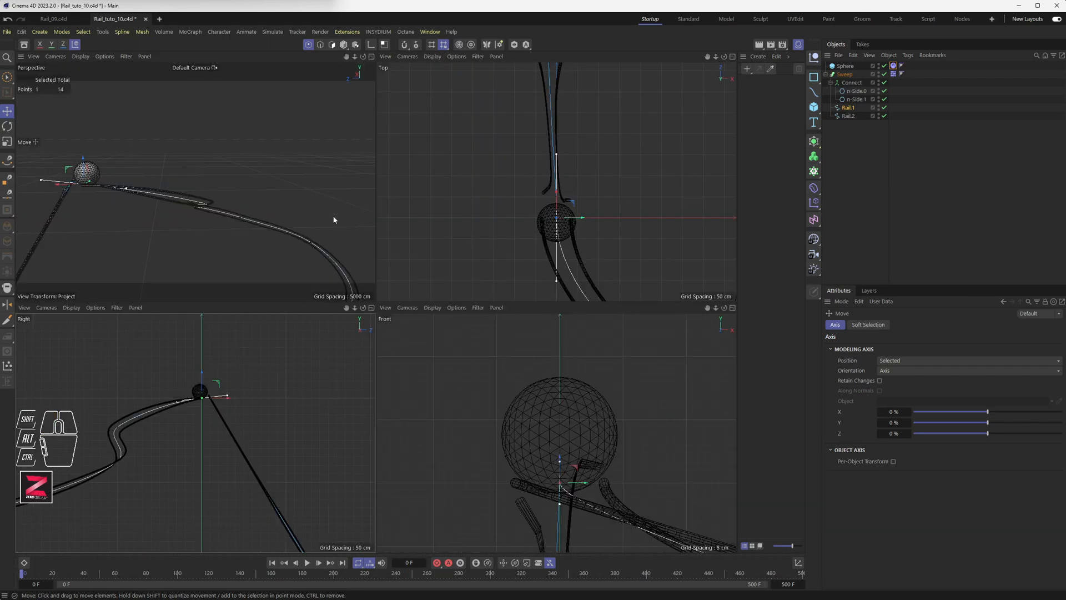
pyautogui.middleClick(512, 392)
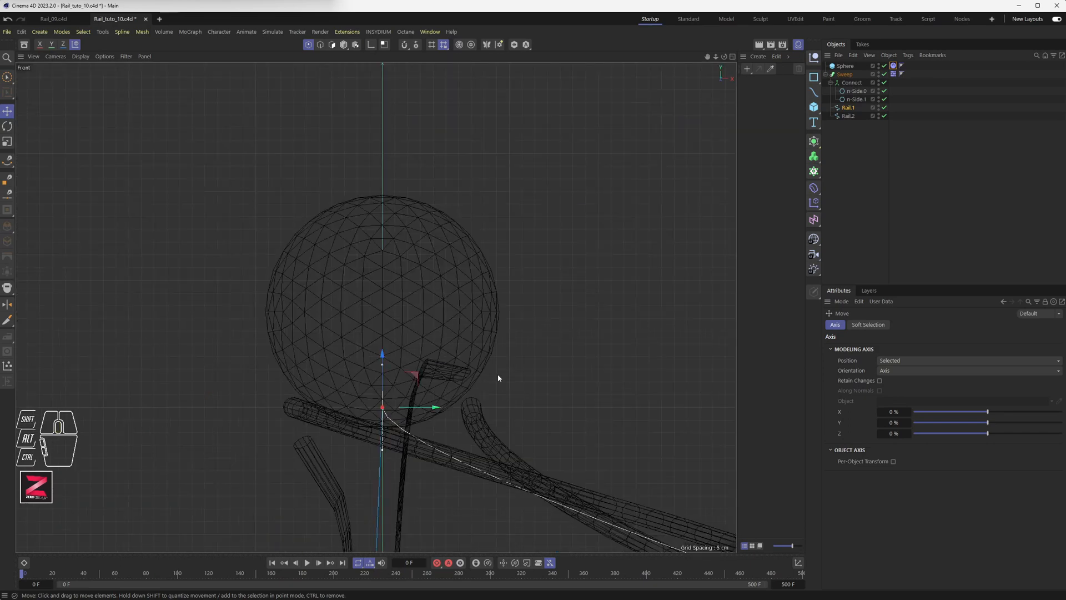
pyautogui.scroll(-10, 497, 374)
pyautogui.middleClick(469, 365)
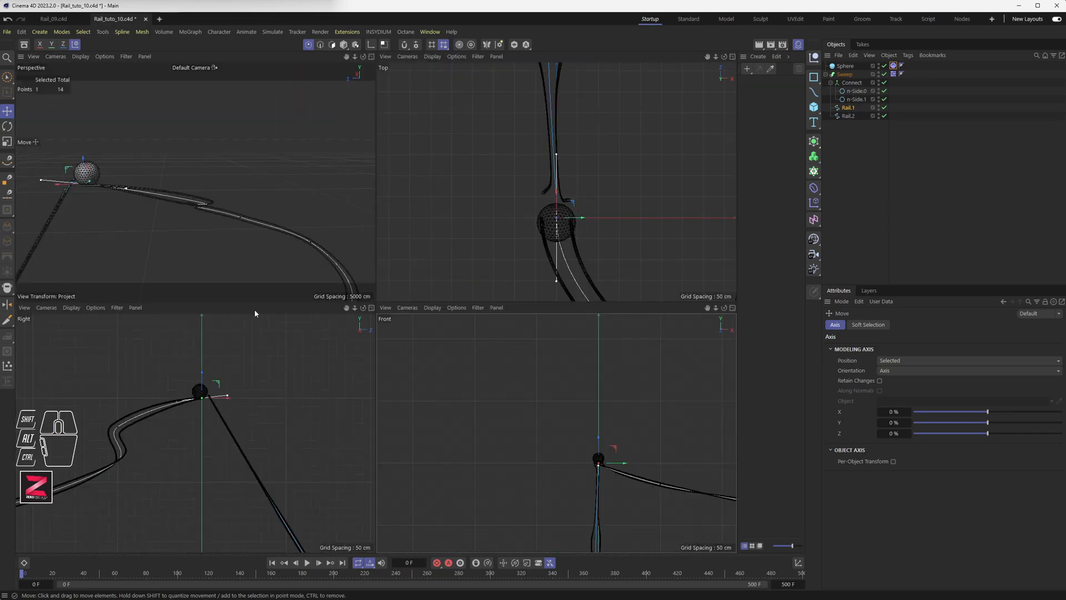
pyautogui.middleClick(195, 249)
pyautogui.keyDown('alt'); pyautogui.moveTo(156, 327); pyautogui.dragTo(424, 301); pyautogui.keyUp('alt')
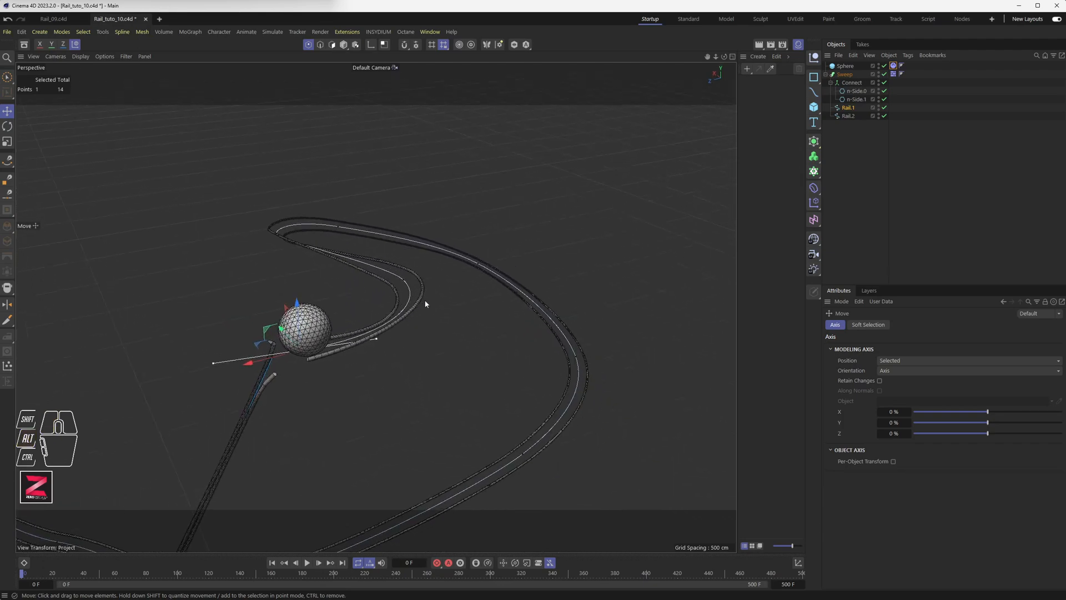
# Select Rail.2, brush-select one of its points and move it along Y.
pyautogui.click(848, 115)
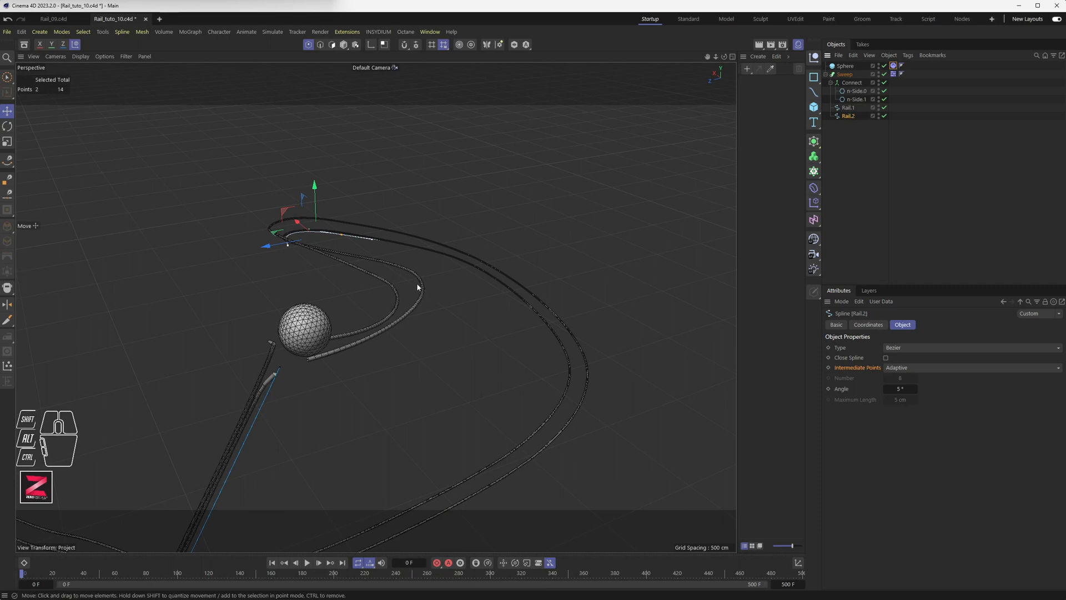
pyautogui.click(8, 77)
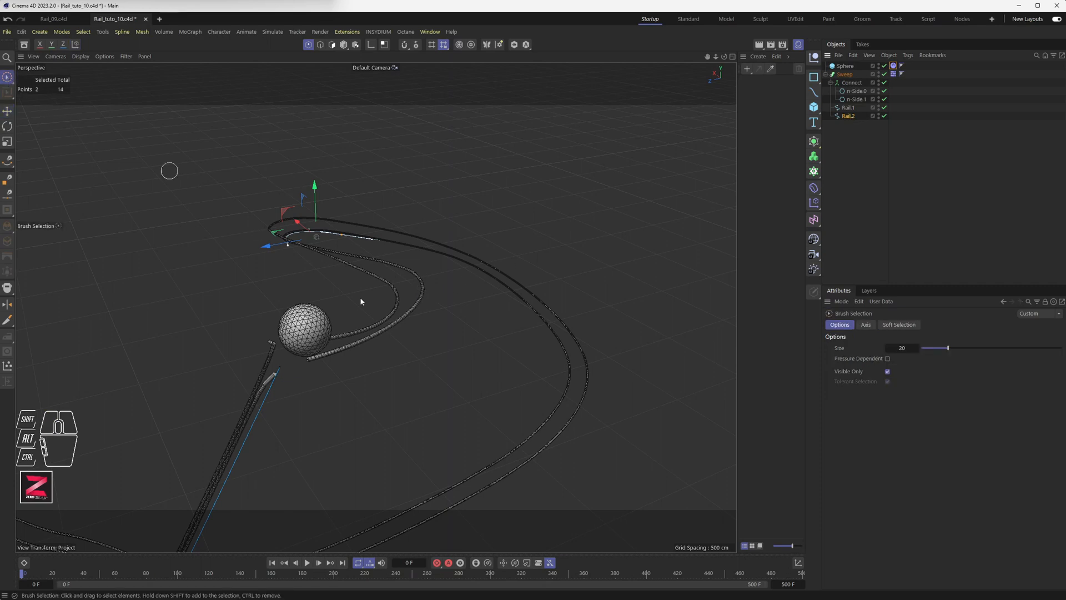
pyautogui.moveTo(412, 271)
pyautogui.mouseDown()
pyautogui.moveTo(426, 316)
pyautogui.moveTo(422, 307)
pyautogui.mouseUp()
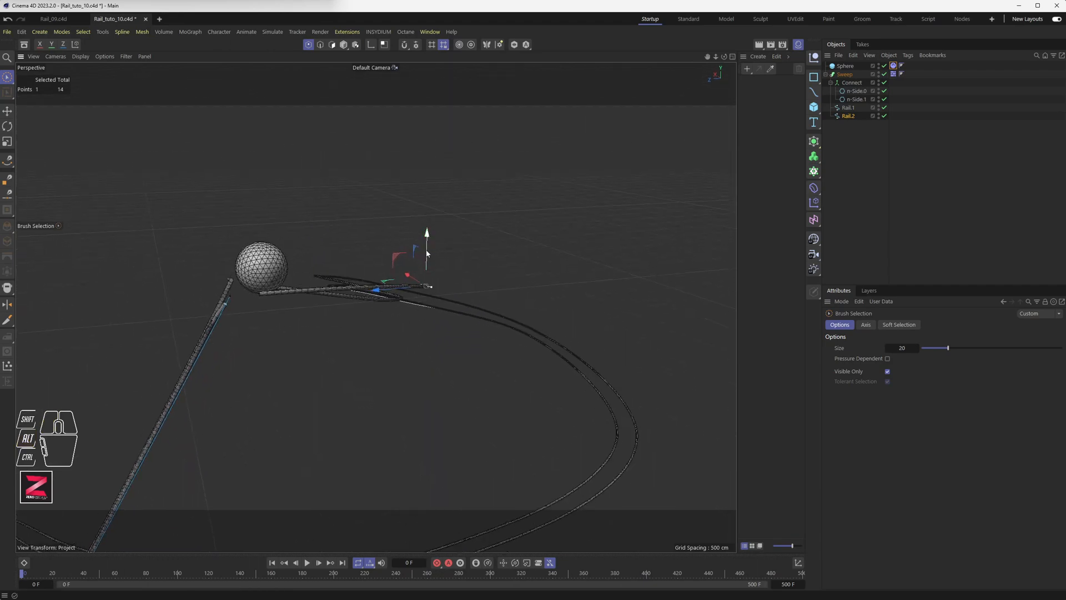
pyautogui.moveTo(427, 254); pyautogui.dragTo(428, 257)
pyautogui.moveTo(404, 292)
pyautogui.keyDown('alt'); pyautogui.mouseDown()
pyautogui.moveTo(335, 297)
pyautogui.moveTo(417, 305)
pyautogui.mouseUp(); pyautogui.keyUp('alt')
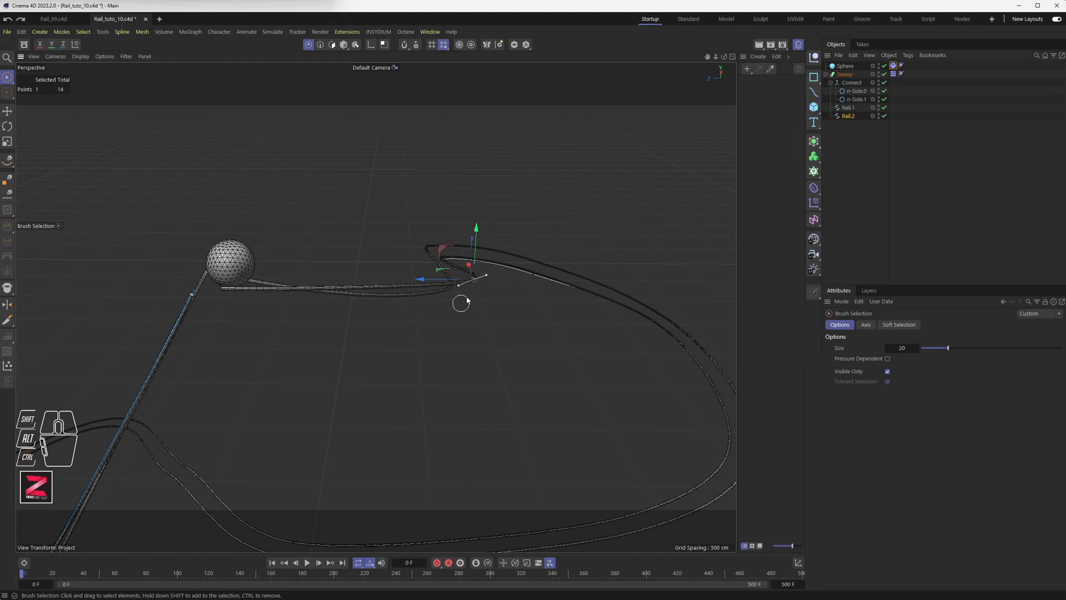
# Tilt Rail.2's end tangent beside the sphere downward to match Rail.1.
pyautogui.click(222, 288)
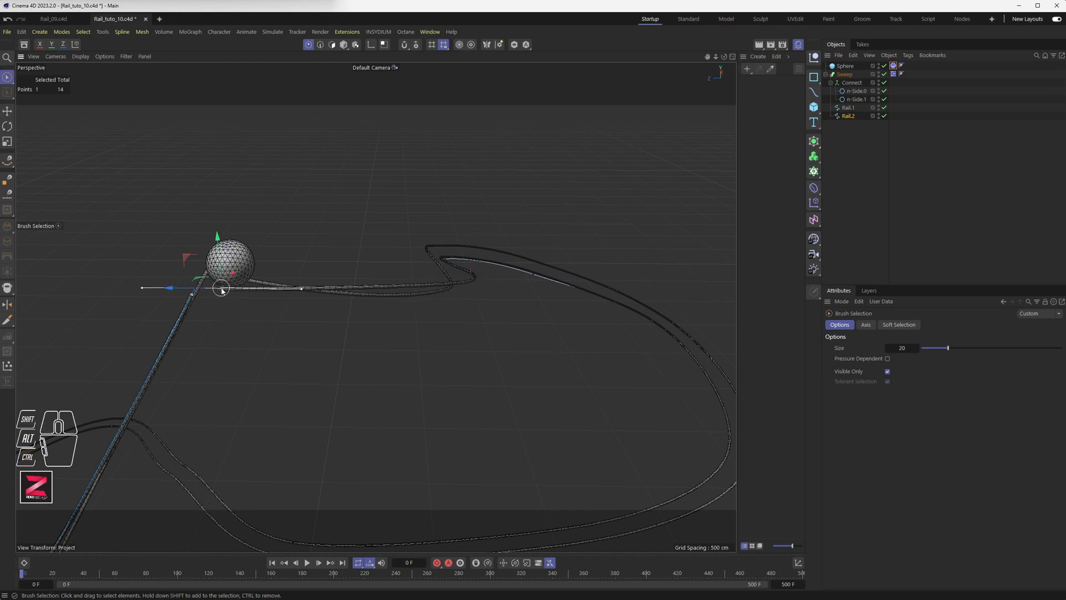
pyautogui.middleClick(303, 295)
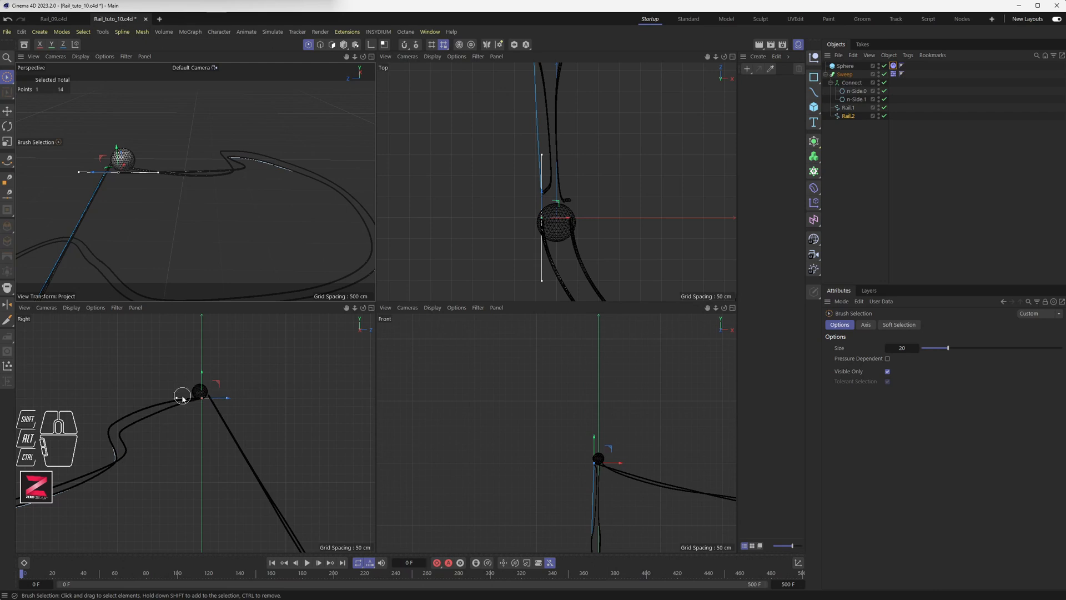
pyautogui.scroll(3, 169, 404)
pyautogui.scroll(2, 189, 401)
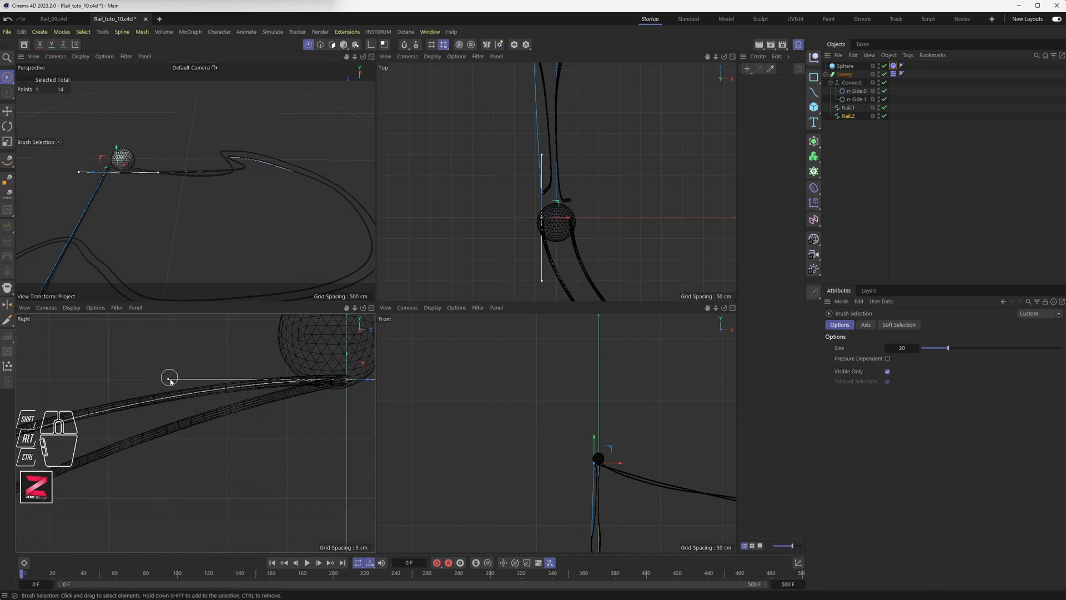
pyautogui.click(8, 113)
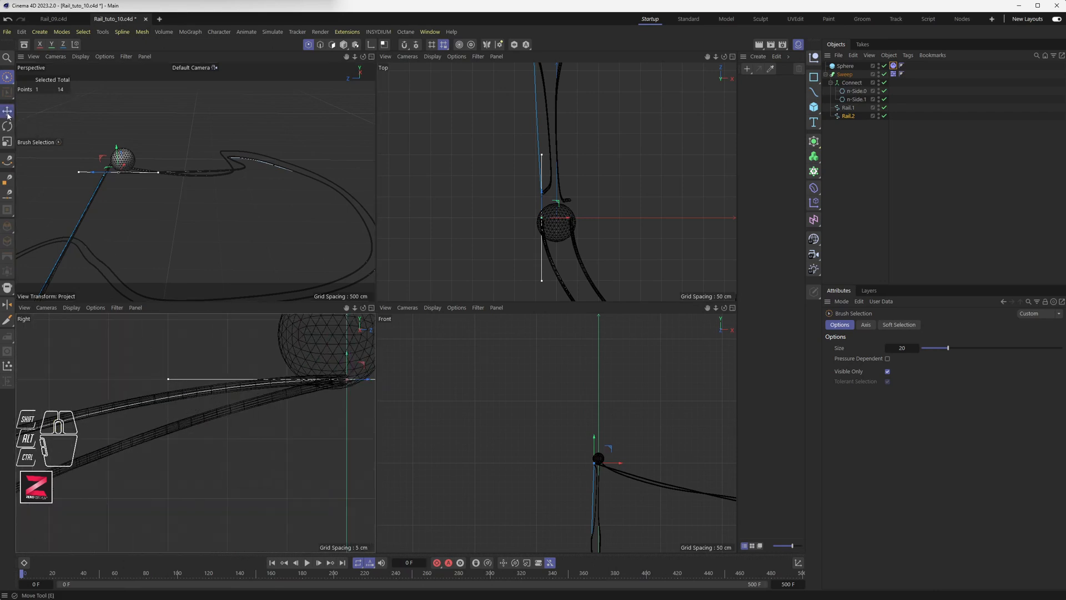
pyautogui.moveTo(169, 382); pyautogui.dragTo(169, 405)
# Shift a Rail.2 point near the sphere about 6 cm in height.
pyautogui.middleClick(228, 158)
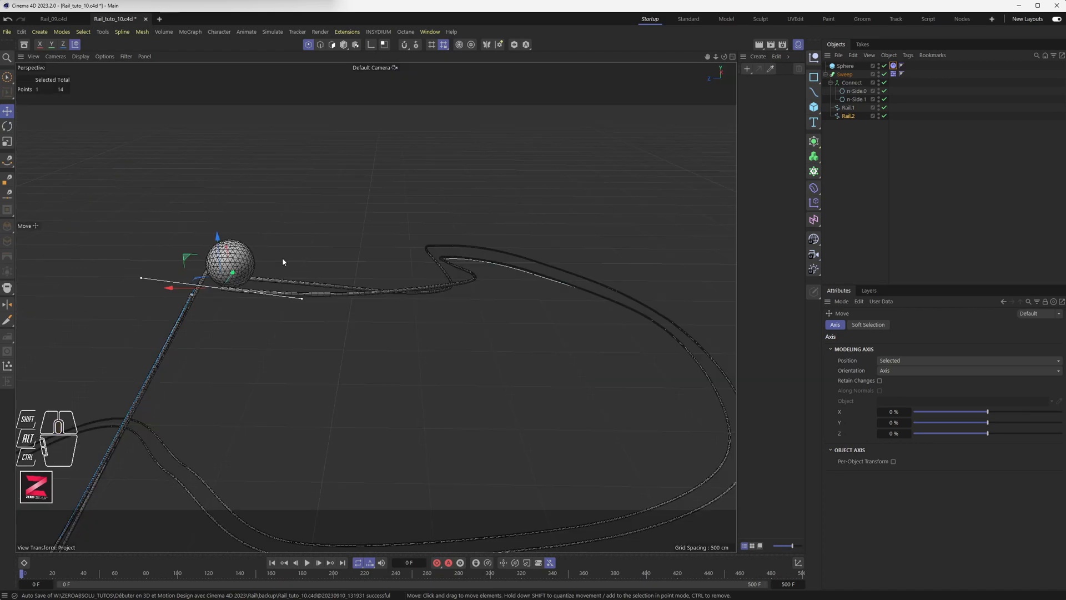
pyautogui.keyDown('alt'); pyautogui.moveTo(283, 261); pyautogui.dragTo(378, 211); pyautogui.keyUp('alt')
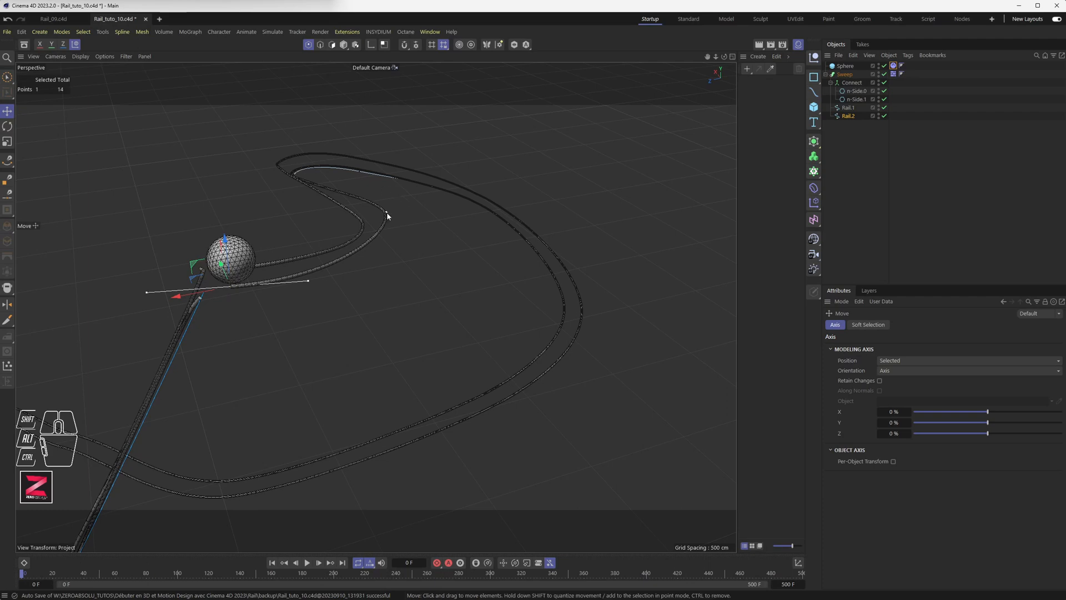
pyautogui.click(387, 214)
pyautogui.moveTo(387, 183); pyautogui.dragTo(381, 227)
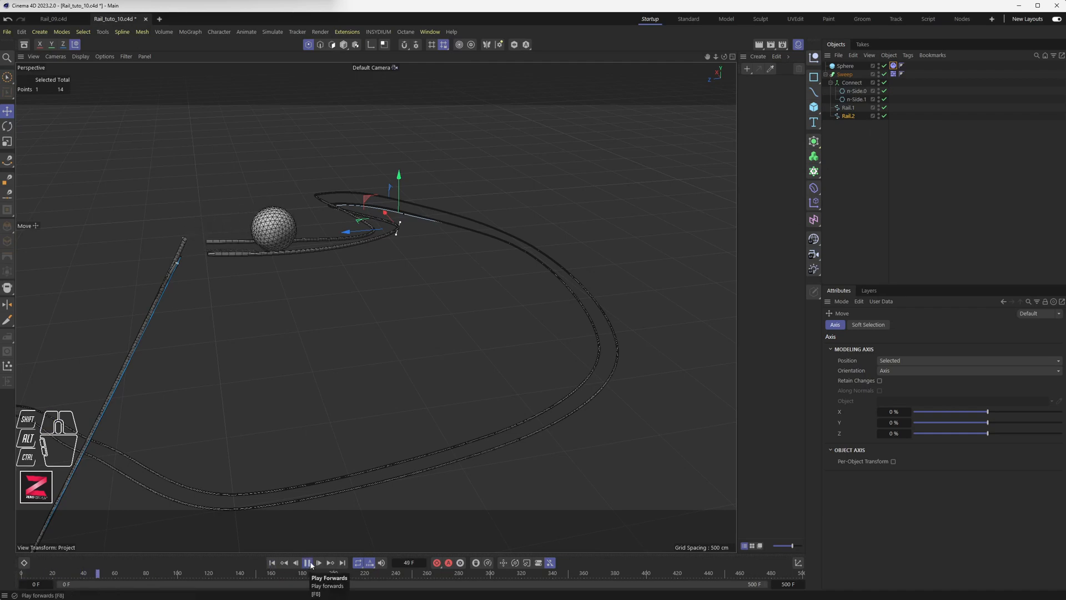
# Follow the sphere, stop at frame 273, and brush-select points on the rail loop.
pyautogui.keyDown('alt'); pyautogui.moveTo(406, 291); pyautogui.dragTo(428, 286); pyautogui.keyUp('alt')
pyautogui.keyDown('alt'); pyautogui.moveTo(509, 261); pyautogui.dragTo(305, 332, button='middle'); pyautogui.keyUp('alt')
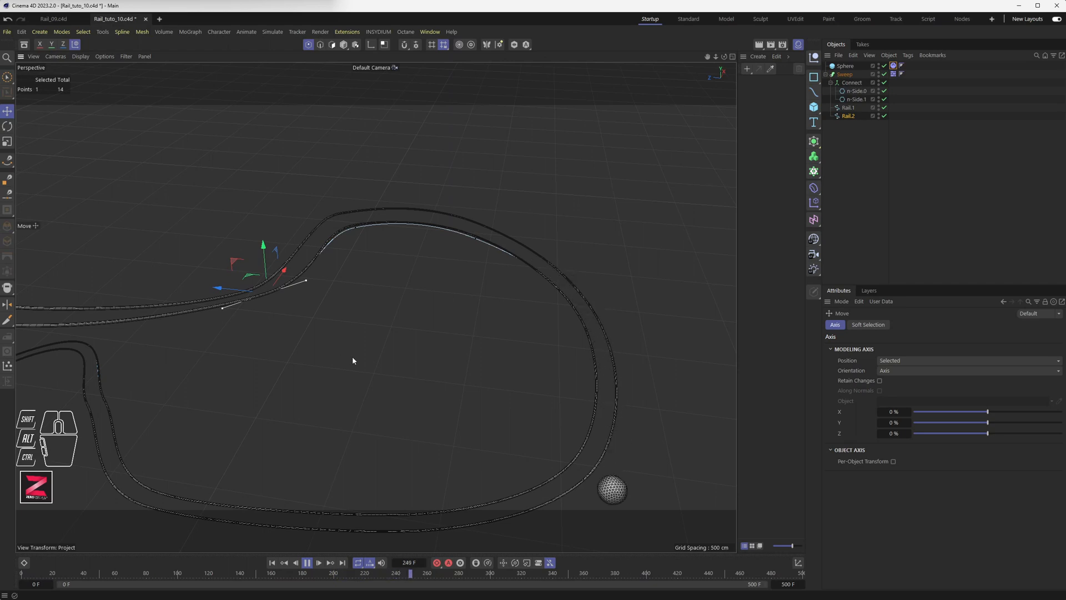
pyautogui.click(307, 565)
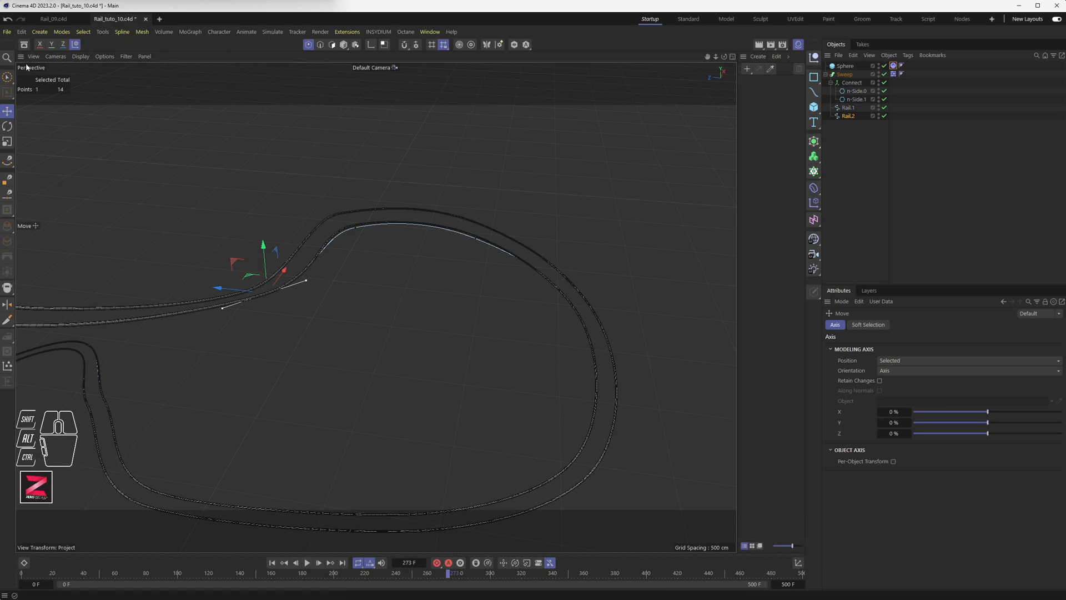
pyautogui.click(5, 80)
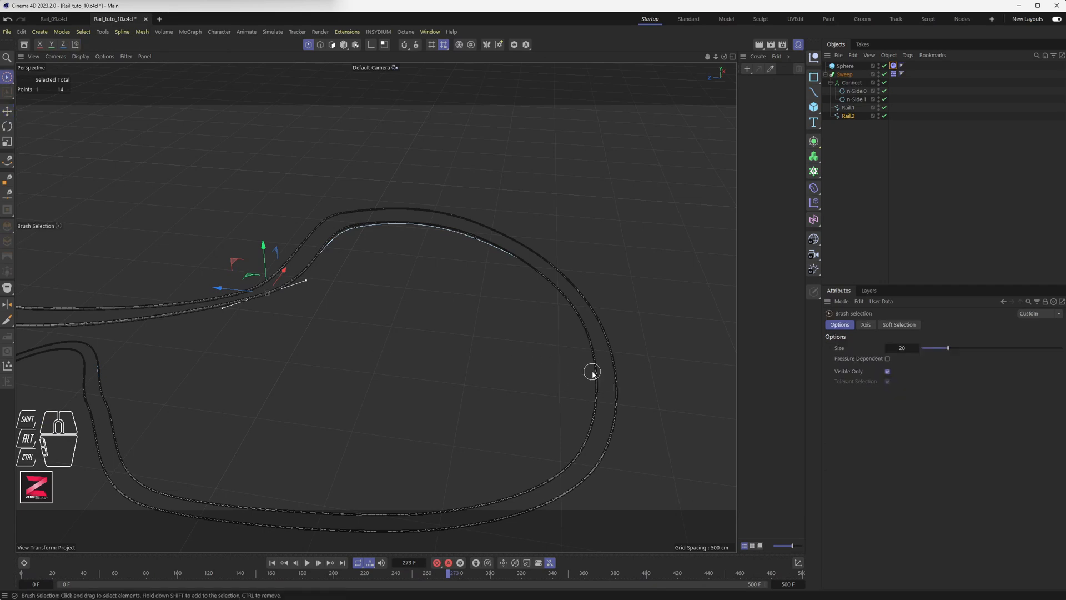
pyautogui.moveTo(593, 373); pyautogui.dragTo(593, 417)
pyautogui.moveTo(574, 319); pyautogui.dragTo(568, 300)
pyautogui.moveTo(579, 456)
pyautogui.mouseDown()
pyautogui.moveTo(560, 469)
pyautogui.moveTo(555, 444)
pyautogui.moveTo(578, 411)
pyautogui.moveTo(569, 427)
pyautogui.moveTo(530, 358)
pyautogui.moveTo(437, 286)
pyautogui.moveTo(471, 381)
pyautogui.moveTo(466, 333)
pyautogui.moveTo(455, 331)
pyautogui.mouseUp()
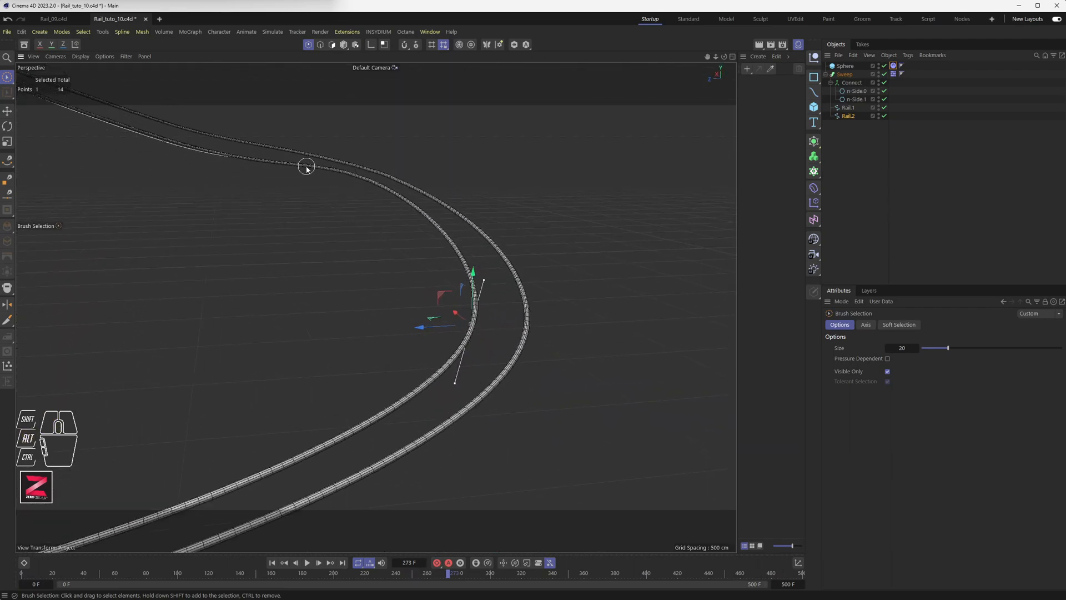
# Nudge selected upper-rail points slightly down and up to adjust their heights.
pyautogui.moveTo(306, 166); pyautogui.dragTo(399, 197)
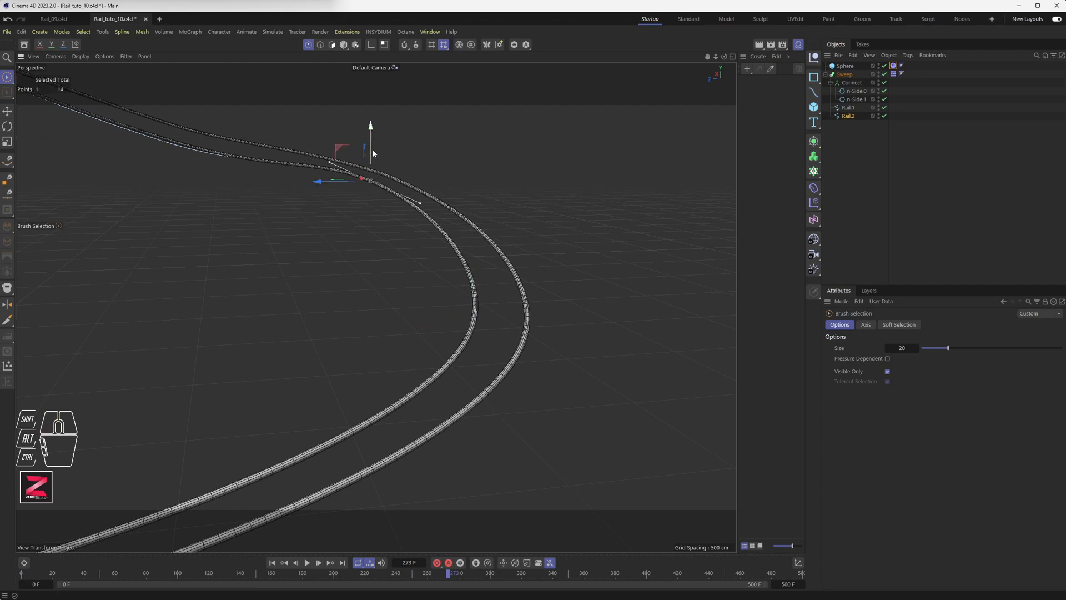
pyautogui.moveTo(373, 151); pyautogui.dragTo(373, 157)
pyautogui.keyDown('alt'); pyautogui.moveTo(423, 232); pyautogui.dragTo(372, 215); pyautogui.keyUp('alt')
pyautogui.moveTo(578, 230); pyautogui.dragTo(578, 234)
pyautogui.moveTo(448, 332)
pyautogui.keyDown('alt'); pyautogui.mouseDown()
pyautogui.moveTo(455, 362)
pyautogui.moveTo(475, 375)
pyautogui.mouseUp(); pyautogui.keyUp('alt')
pyautogui.moveTo(445, 264)
pyautogui.mouseDown()
pyautogui.moveTo(375, 328)
pyautogui.moveTo(421, 310)
pyautogui.moveTo(456, 311)
pyautogui.moveTo(452, 298)
pyautogui.moveTo(428, 305)
pyautogui.moveTo(428, 285)
pyautogui.moveTo(350, 288)
pyautogui.moveTo(185, 338)
pyautogui.moveTo(221, 338)
pyautogui.mouseUp()
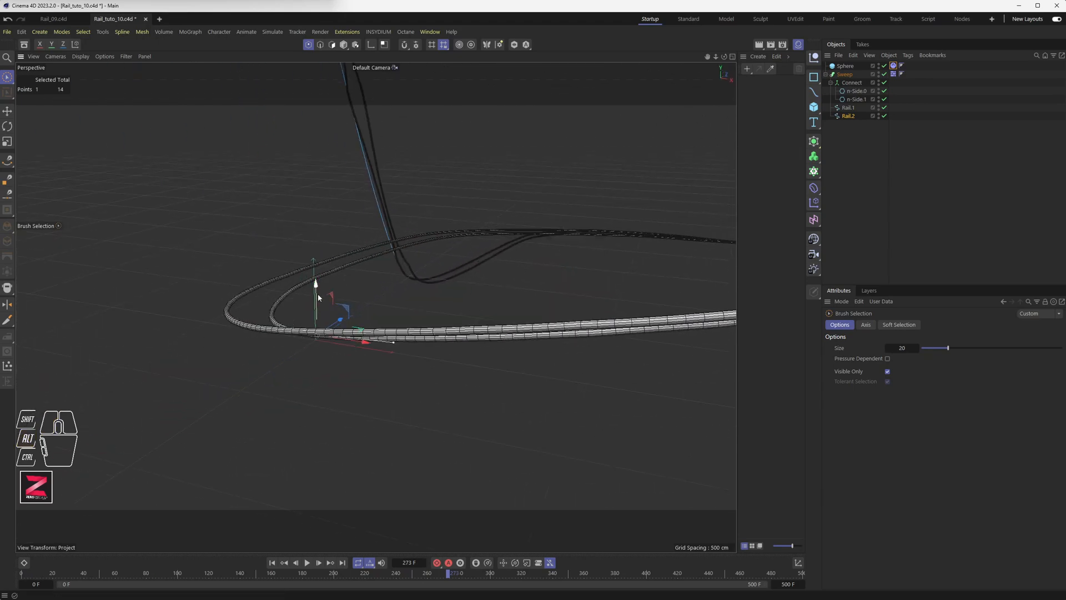
pyautogui.moveTo(317, 291); pyautogui.dragTo(317, 287)
# Inspect the rail junction from several angles, then rewind to frame 0 and play.
pyautogui.keyDown('alt'); pyautogui.moveTo(371, 267); pyautogui.dragTo(401, 296); pyautogui.keyUp('alt')
pyautogui.keyDown('alt'); pyautogui.moveTo(303, 166); pyautogui.dragTo(302, 311); pyautogui.keyUp('alt')
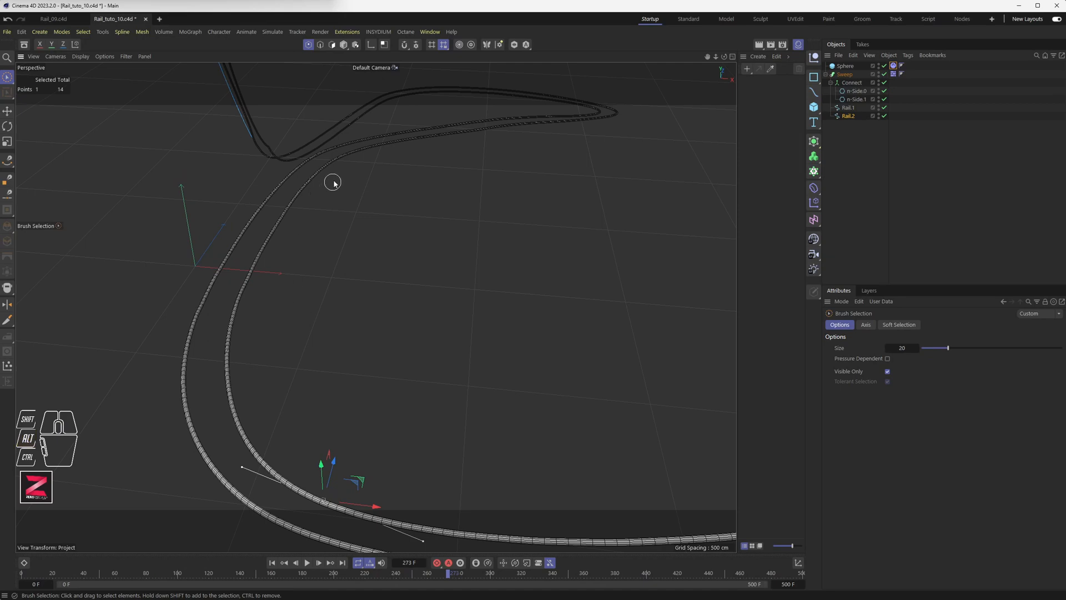
pyautogui.keyDown('alt'); pyautogui.moveTo(337, 158); pyautogui.dragTo(365, 174); pyautogui.keyUp('alt')
pyautogui.scroll(6, 328, 269)
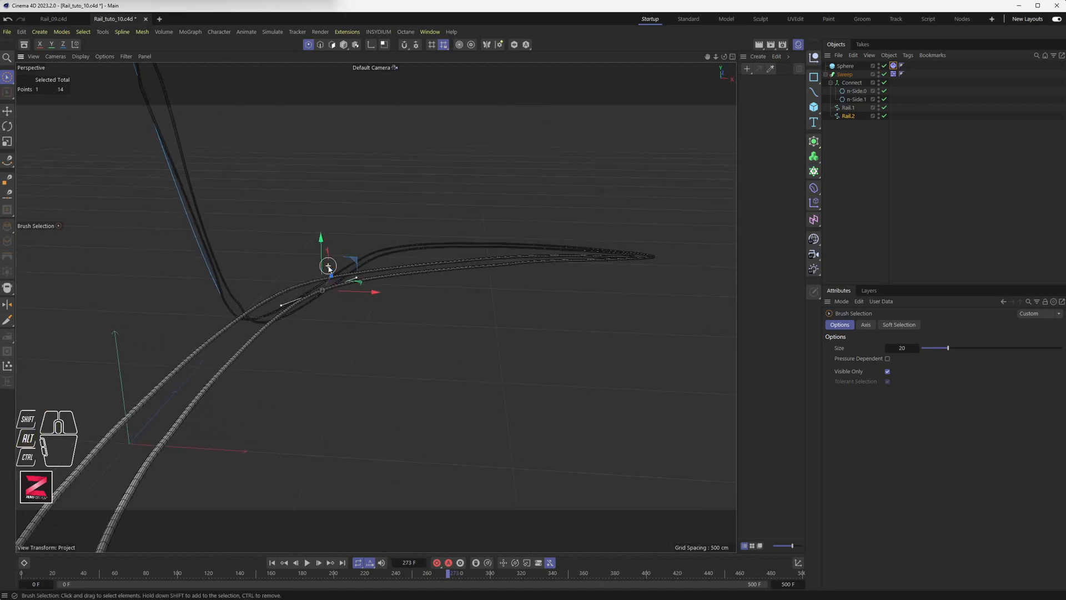
pyautogui.press('s')
pyautogui.keyDown('alt'); pyautogui.moveTo(357, 319); pyautogui.dragTo(366, 272); pyautogui.keyUp('alt')
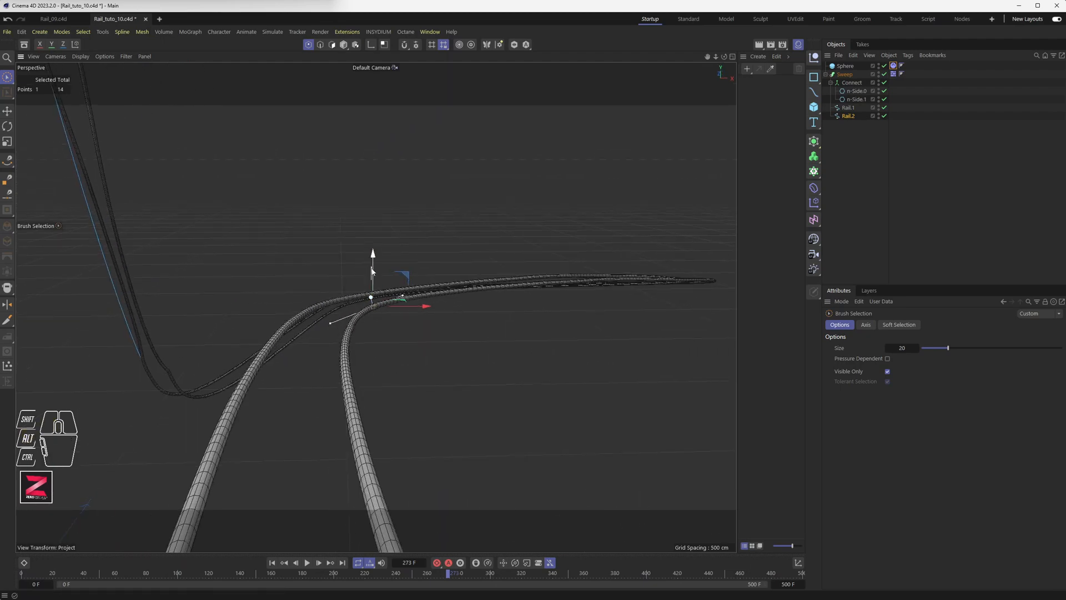
pyautogui.moveTo(374, 272); pyautogui.dragTo(410, 316, button='middle')
pyautogui.scroll(-5, 416, 333)
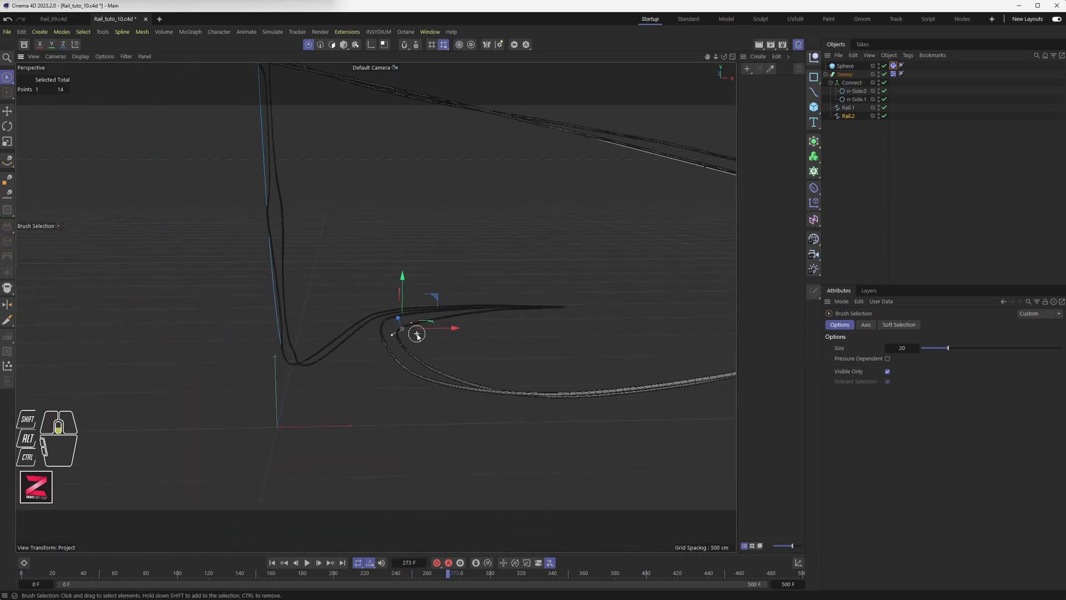
pyautogui.keyDown('alt'); pyautogui.moveTo(402, 344); pyautogui.dragTo(418, 383); pyautogui.keyUp('alt')
pyautogui.click(273, 562)
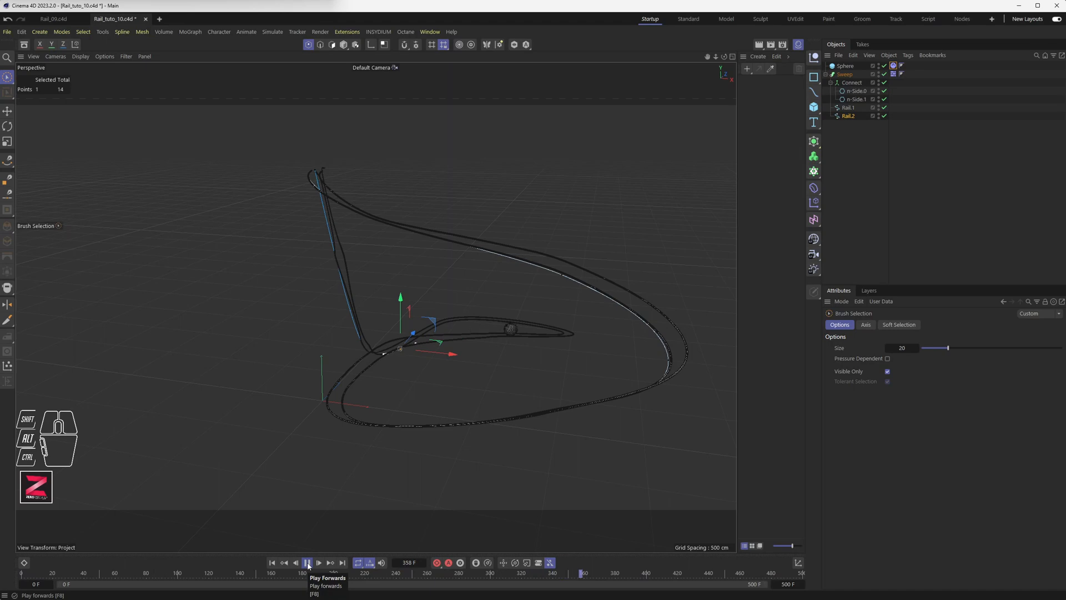
# Pause at frame 388 and zoom and orbit toward the sphere beyond the inner rail tip.
pyautogui.click(307, 562)
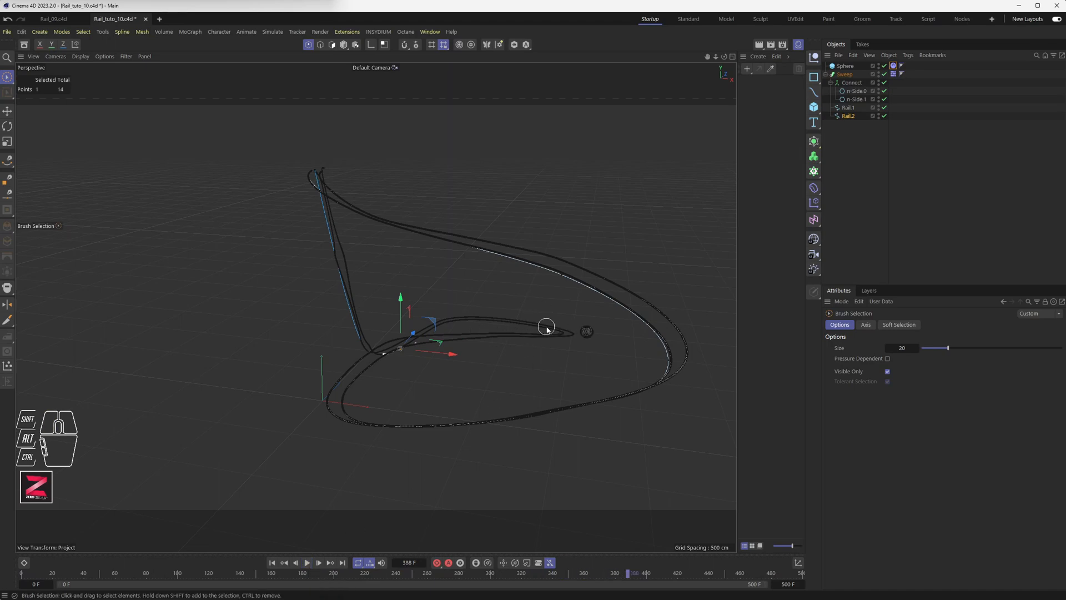
pyautogui.scroll(5, 548, 333)
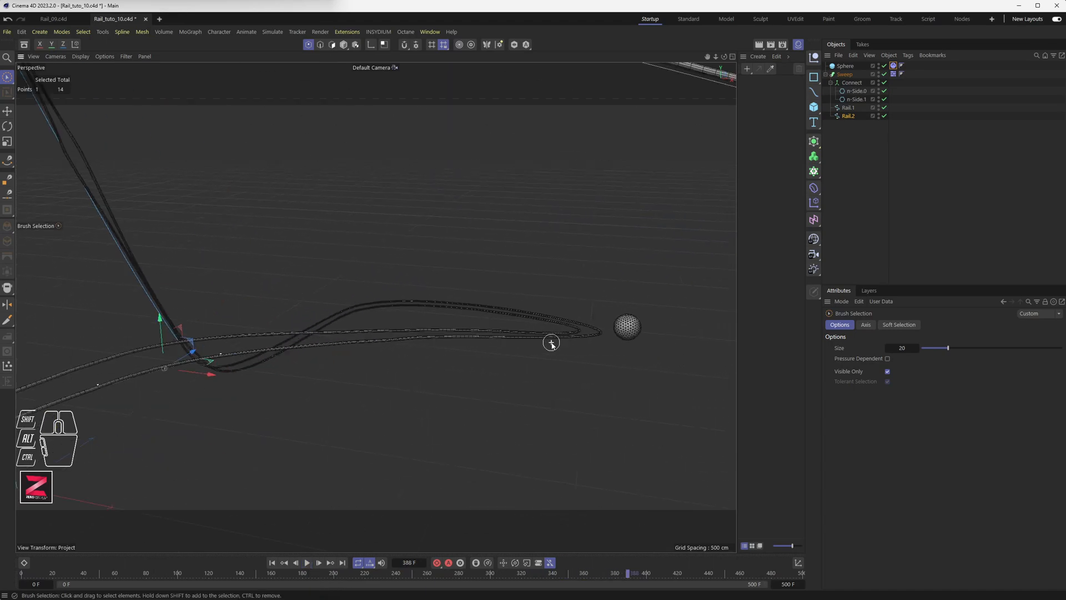
pyautogui.scroll(3, 549, 344)
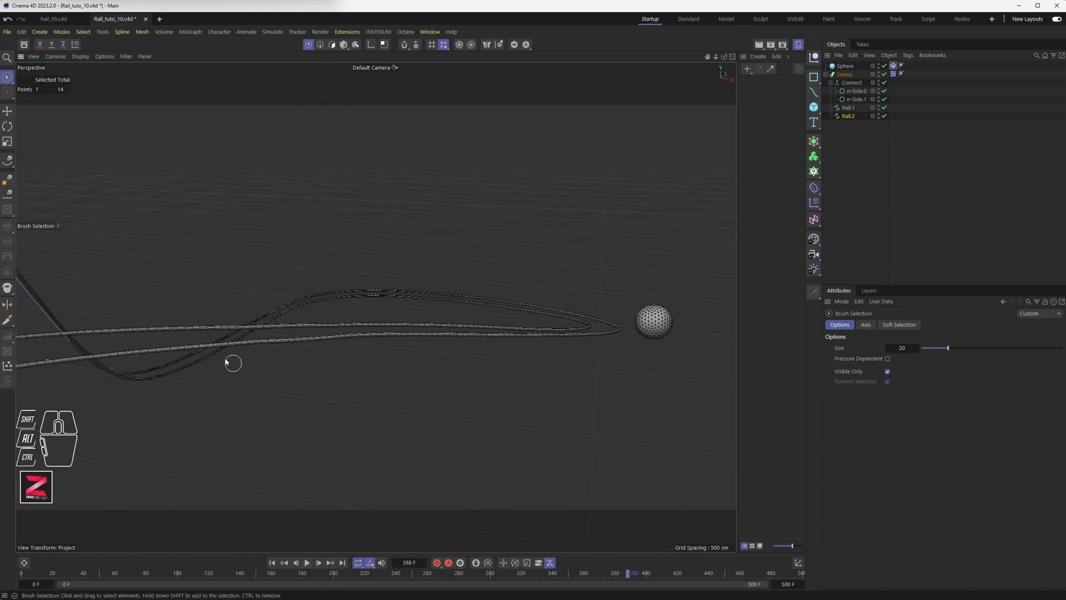
pyautogui.moveTo(182, 352); pyautogui.dragTo(171, 356)
pyautogui.keyDown('alt'); pyautogui.moveTo(342, 360); pyautogui.dragTo(423, 408); pyautogui.keyUp('alt')
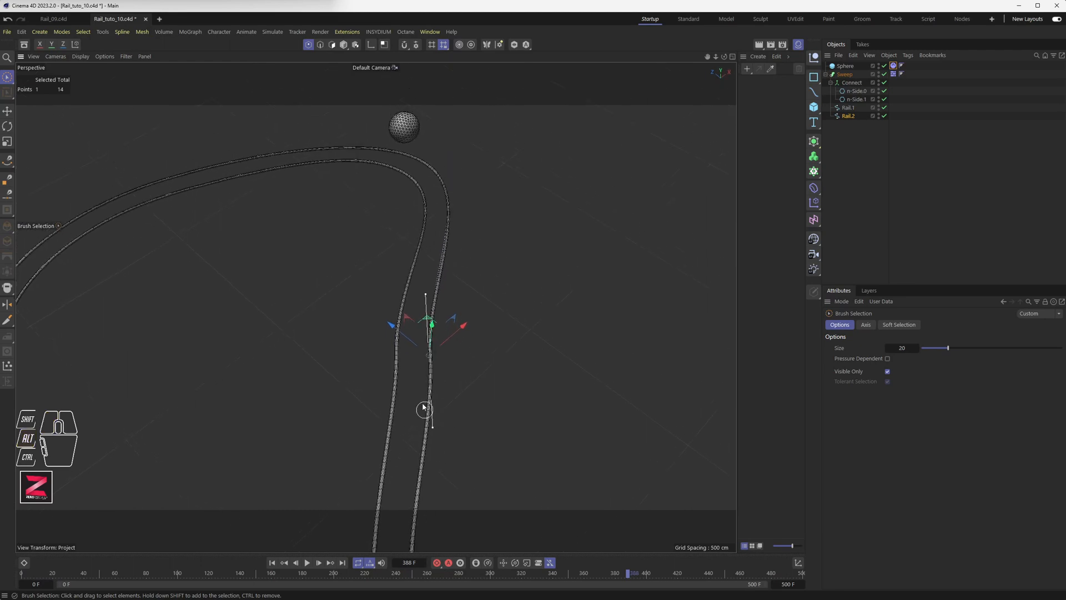
# In the maximized Top view, rotate a Rail.1 point's Bezier tangent to curve its end alongside the other rail.
pyautogui.middleClick(419, 305)
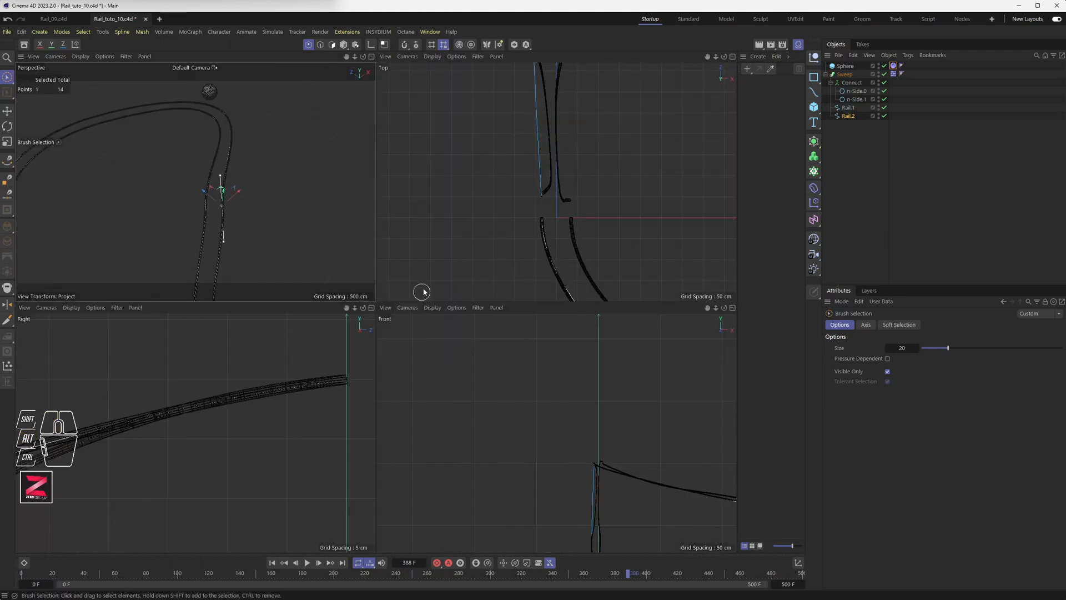
pyautogui.middleClick(505, 226)
pyautogui.scroll(-2, 412, 281)
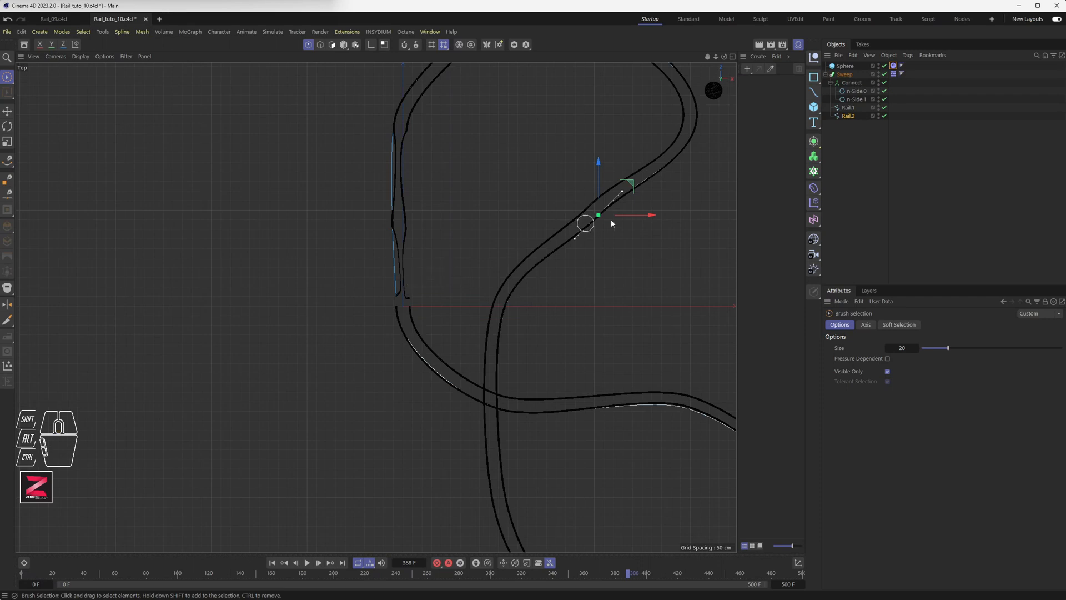
pyautogui.scroll(5, 611, 220)
pyautogui.keyDown('alt'); pyautogui.moveTo(528, 216); pyautogui.dragTo(433, 318, button='middle'); pyautogui.keyUp('alt')
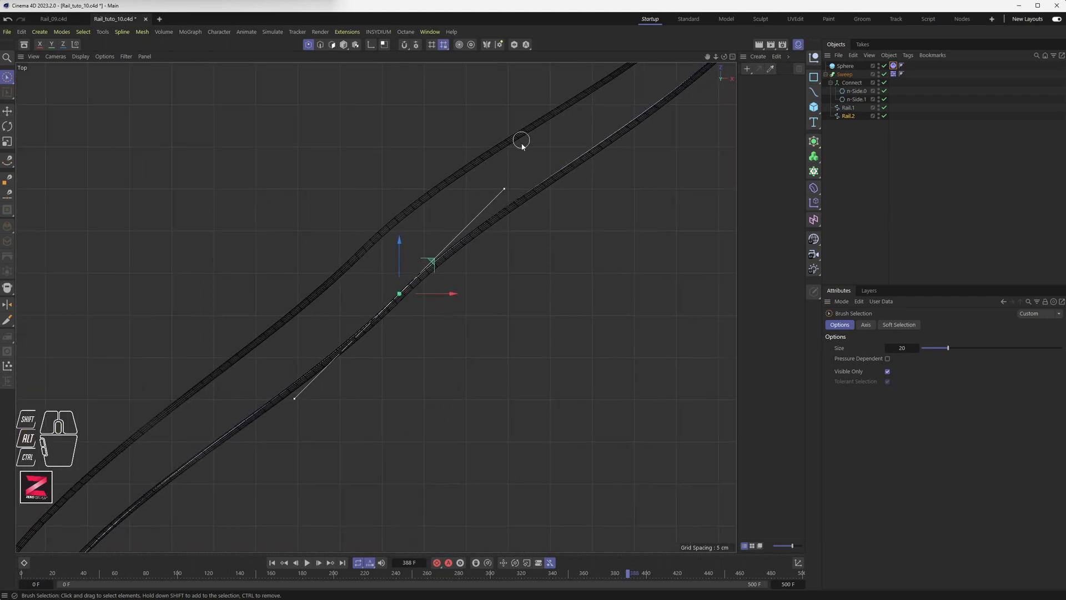
pyautogui.click(848, 107)
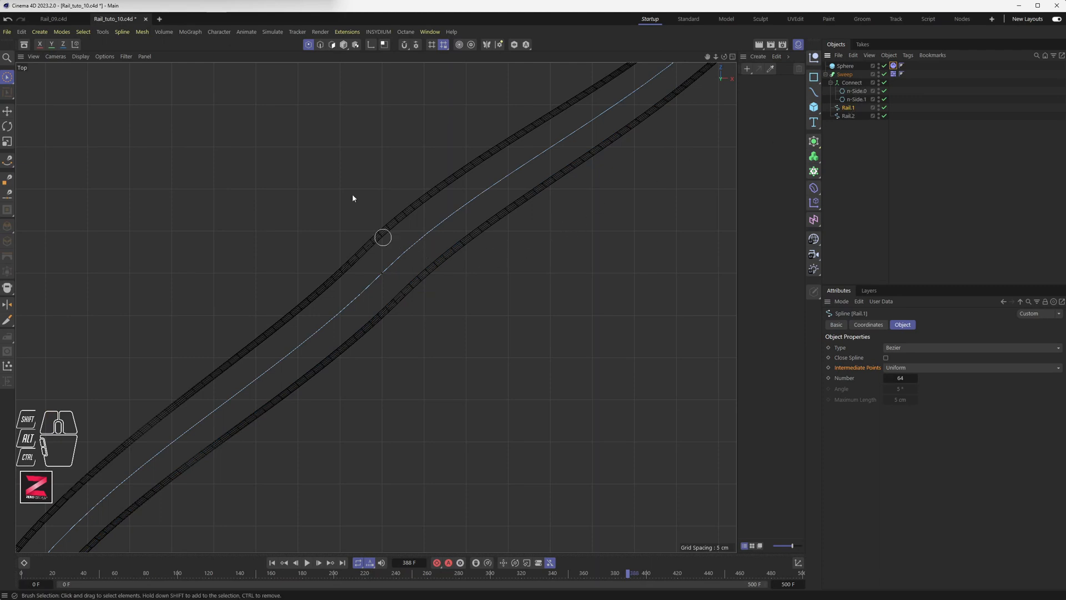
pyautogui.click(384, 275)
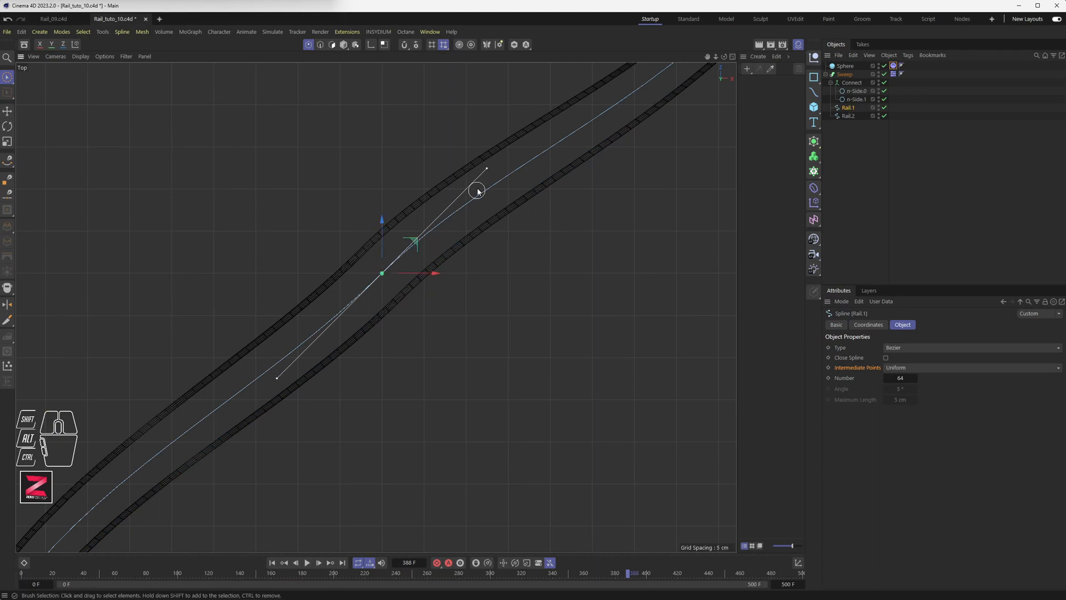
pyautogui.click(8, 111)
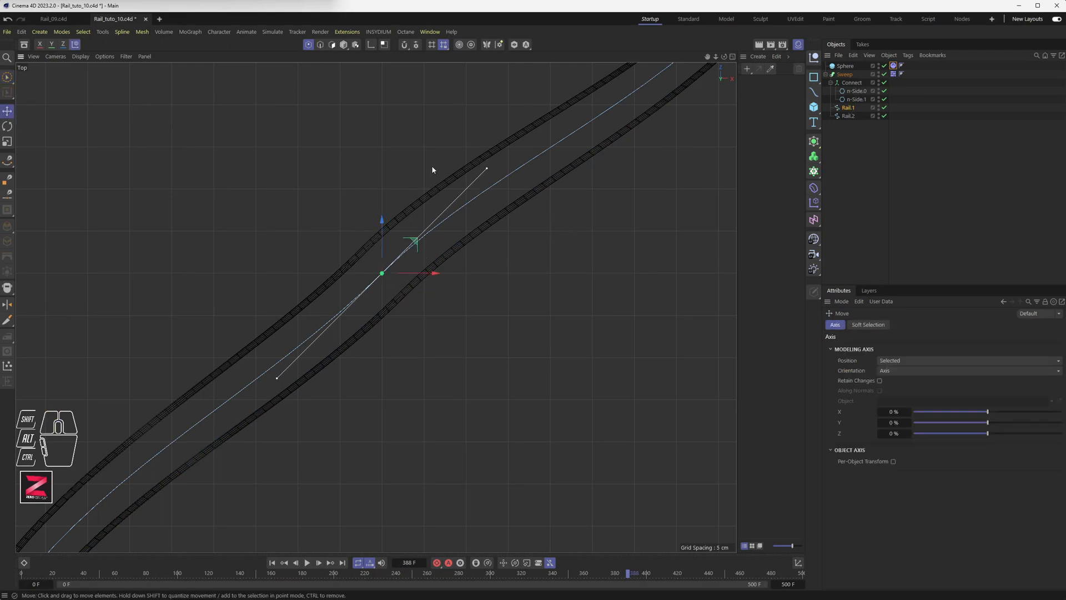
pyautogui.moveTo(487, 169)
pyautogui.mouseDown()
pyautogui.moveTo(503, 196)
pyautogui.moveTo(551, 191)
pyautogui.mouseUp()
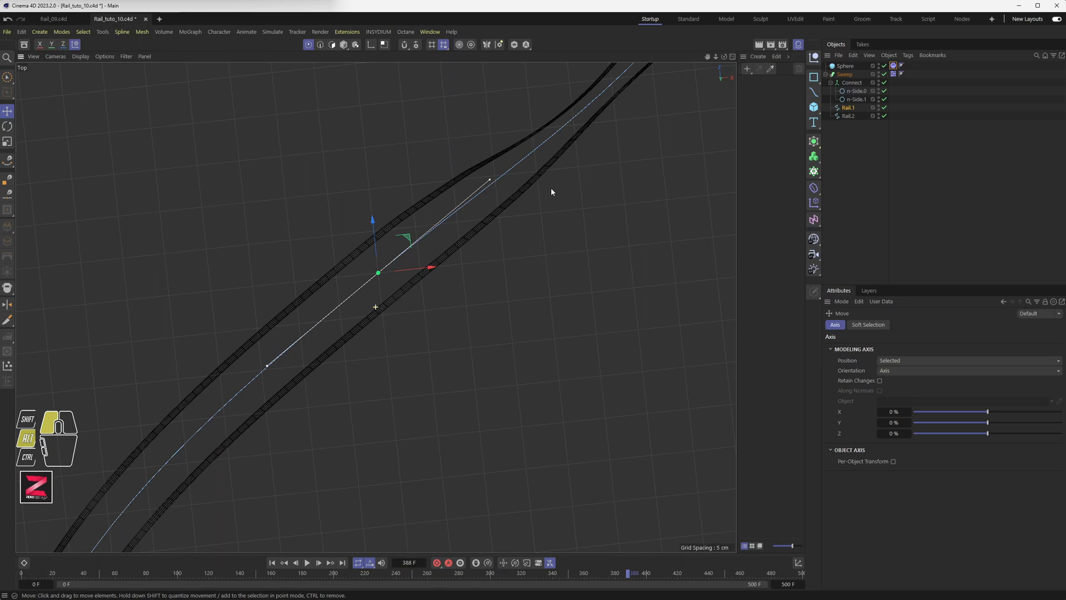
# Undo and redo the tangent change to compare, then view the result in Perspective.
pyautogui.hotkey('ctrl', 'z')
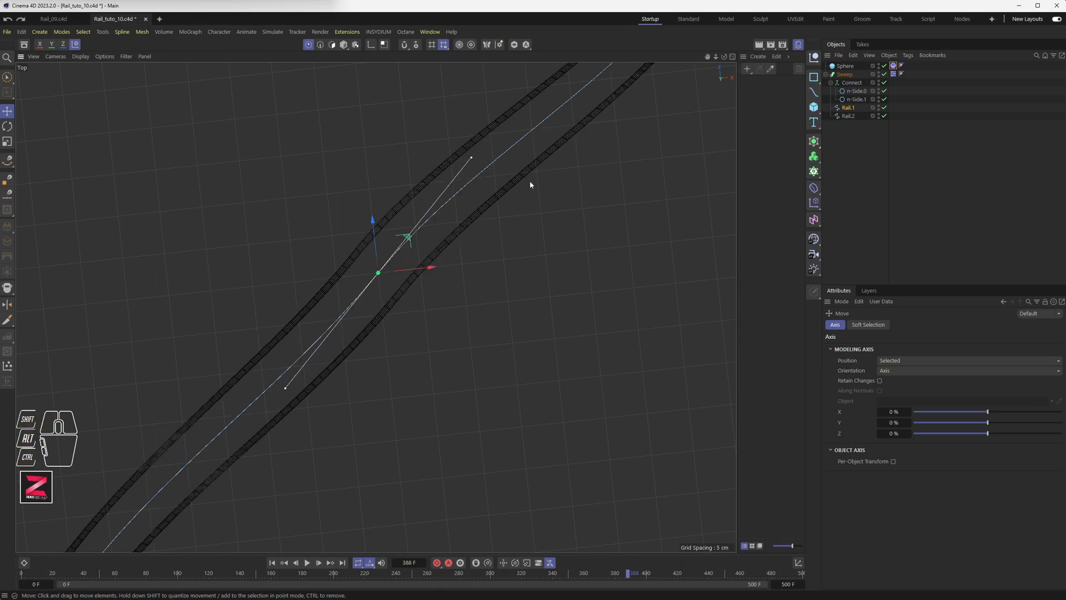
pyautogui.click(22, 21)
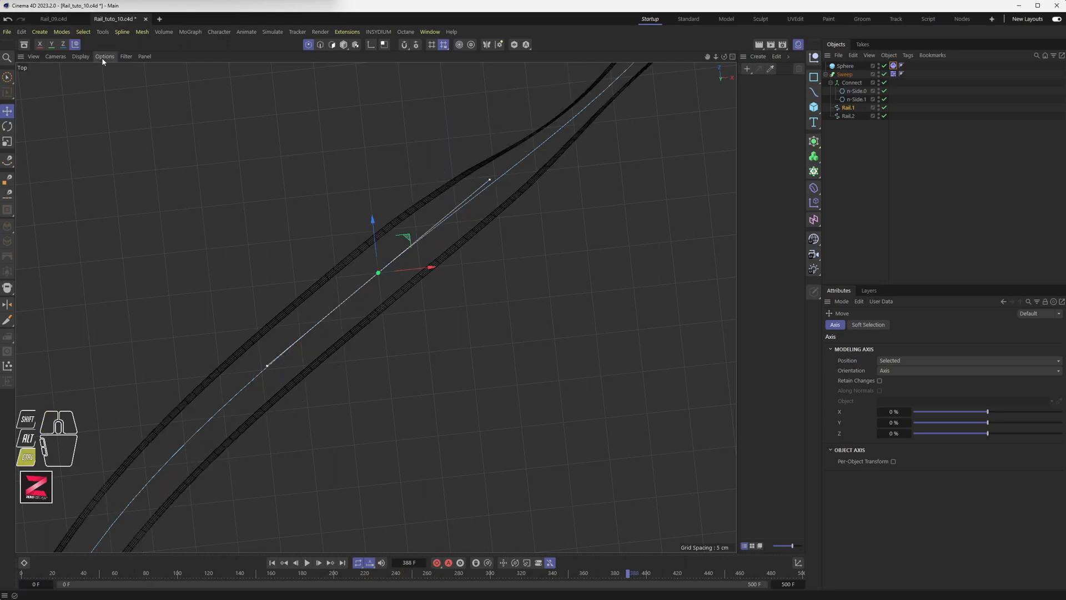
pyautogui.hotkey('ctrl', 'shift', 'z')
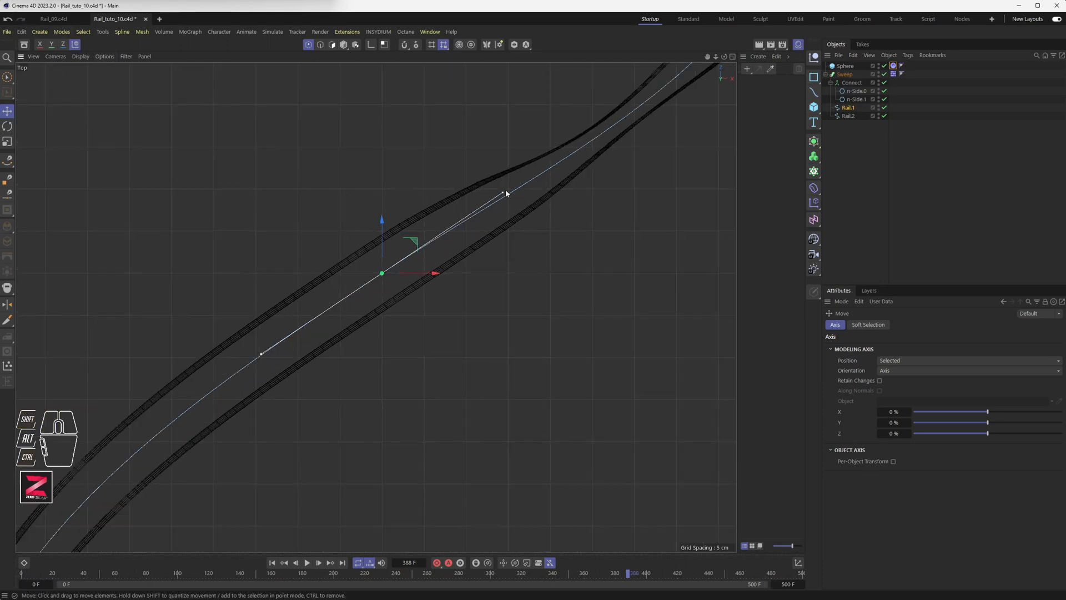
pyautogui.keyDown('alt'); pyautogui.moveTo(577, 139); pyautogui.dragTo(369, 335, button='middle'); pyautogui.keyUp('alt')
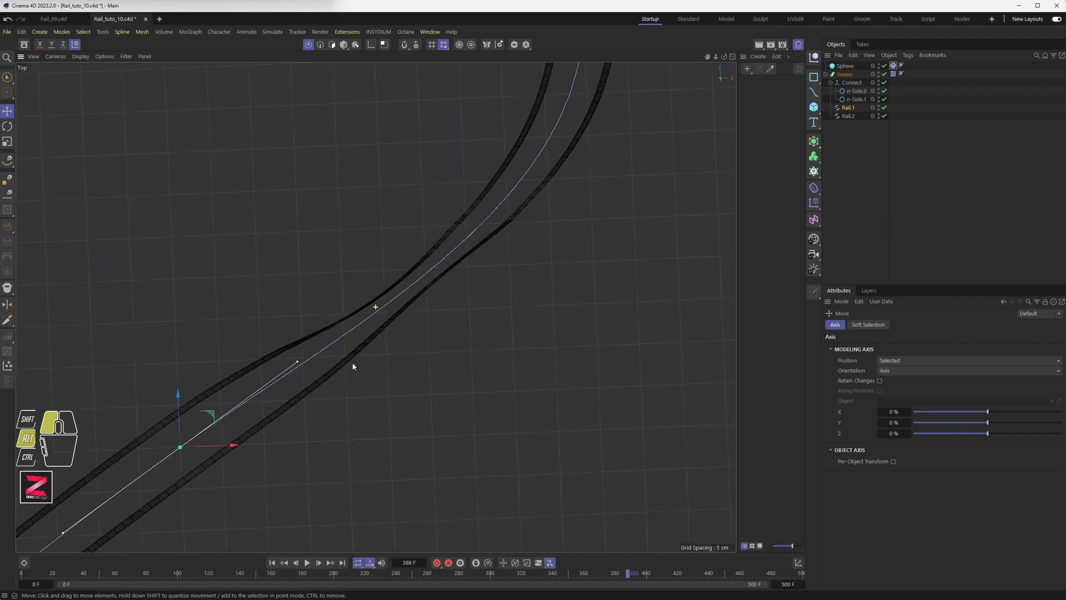
pyautogui.hotkey('ctrl', 'shift', 'z')
pyautogui.middleClick(374, 323)
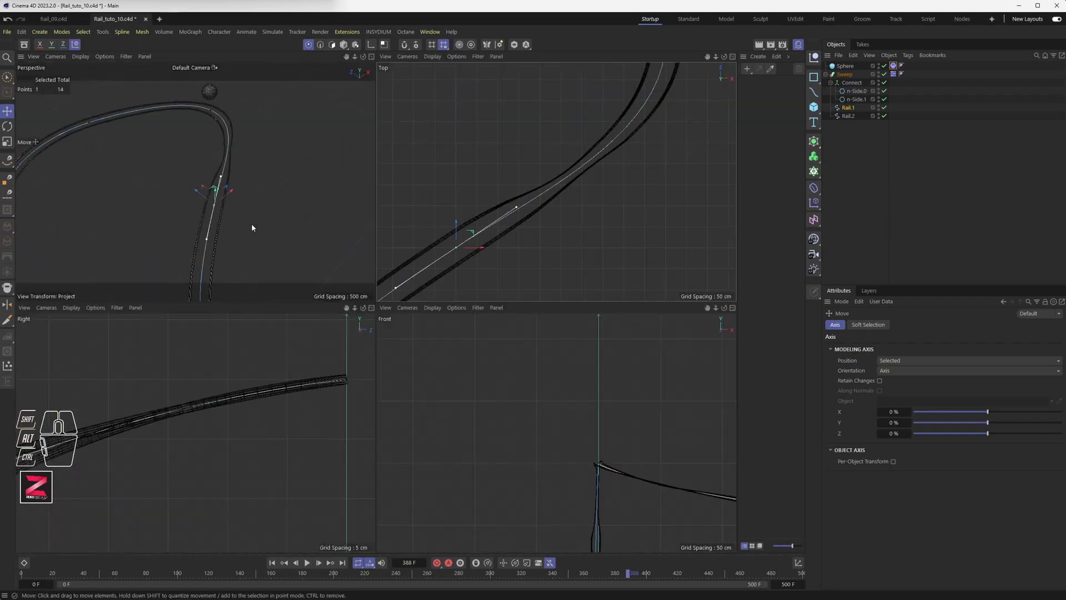
pyautogui.middleClick(253, 225)
pyautogui.keyDown('alt'); pyautogui.moveTo(472, 352); pyautogui.dragTo(444, 297); pyautogui.keyUp('alt')
# Align Rail.2's end tangent with the rail direction in the Top view.
pyautogui.click(848, 116)
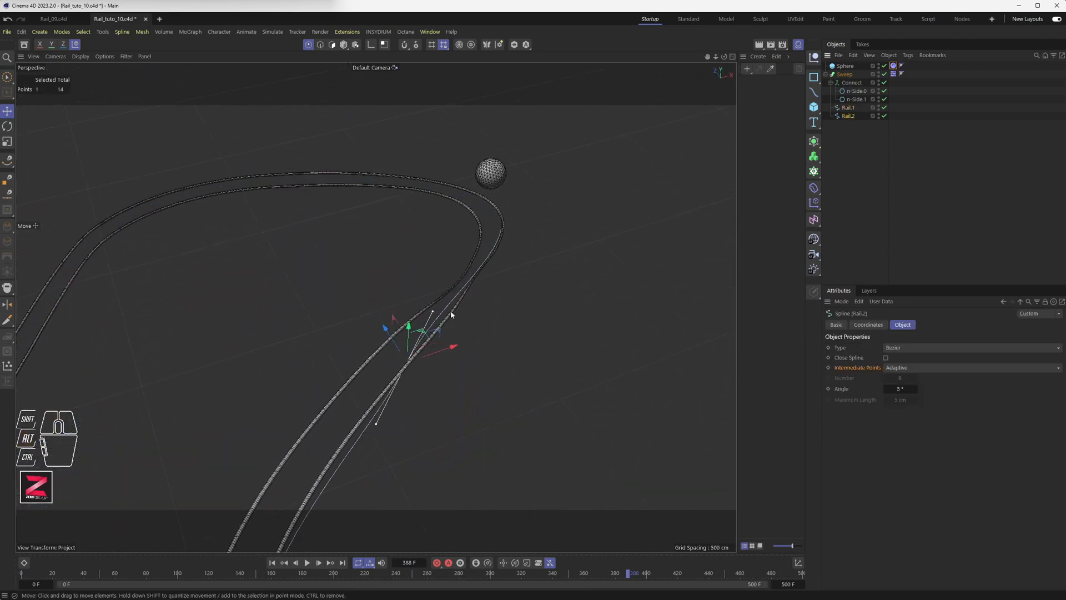
pyautogui.middleClick(451, 310)
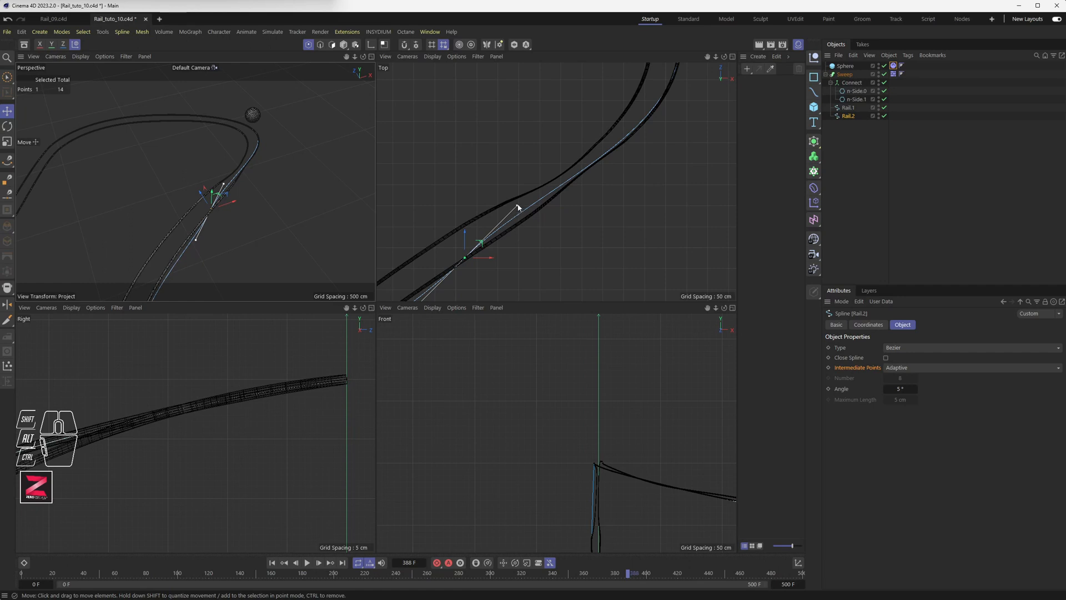
pyautogui.moveTo(517, 208)
pyautogui.mouseDown()
pyautogui.moveTo(488, 232)
pyautogui.moveTo(528, 216)
pyautogui.mouseUp()
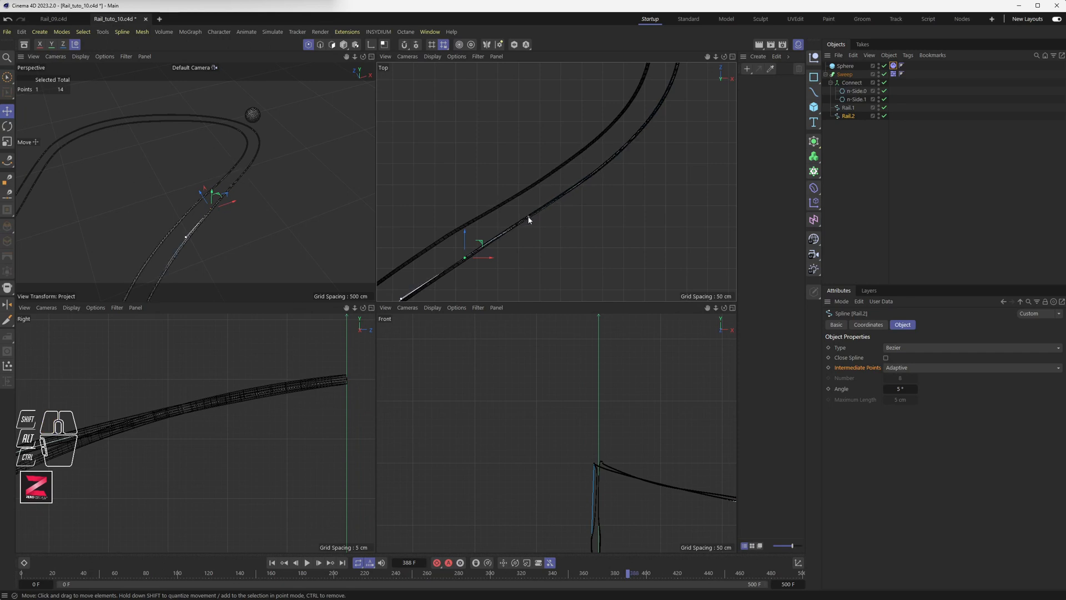
# Lift Rail.2's end point on Y (about 24.7 cm, then 9.35 cm) to meet the ball.
pyautogui.middleClick(205, 211)
pyautogui.keyDown('alt'); pyautogui.moveTo(204, 206); pyautogui.dragTo(517, 379); pyautogui.keyUp('alt')
pyautogui.keyDown('alt'); pyautogui.moveTo(438, 342); pyautogui.dragTo(439, 372); pyautogui.keyUp('alt')
pyautogui.keyDown('alt'); pyautogui.moveTo(405, 328); pyautogui.dragTo(342, 348); pyautogui.keyUp('alt')
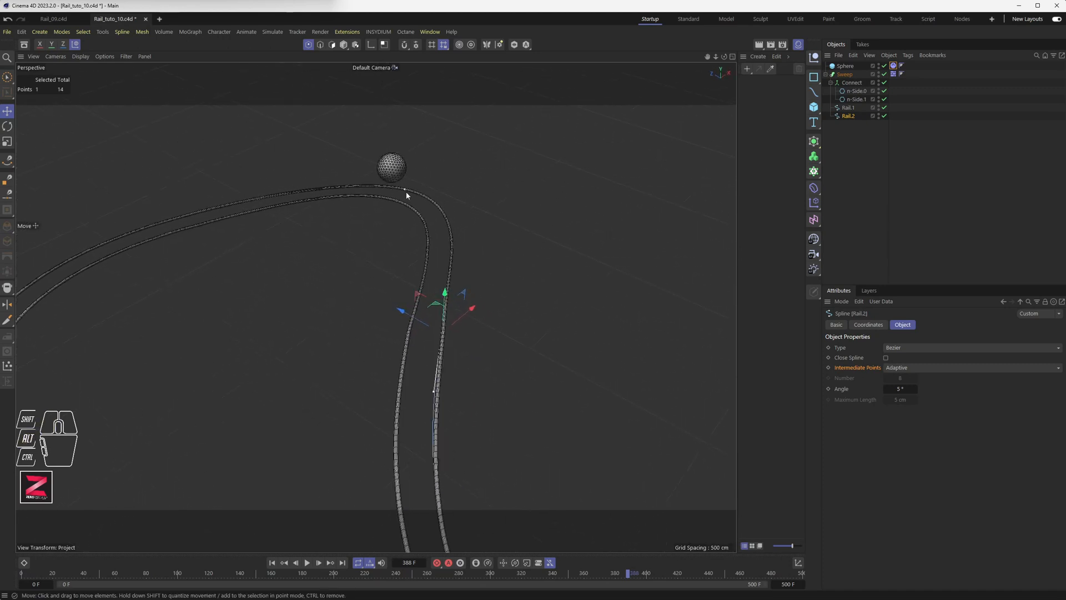
pyautogui.keyDown('alt'); pyautogui.moveTo(405, 192); pyautogui.dragTo(427, 222); pyautogui.keyUp('alt')
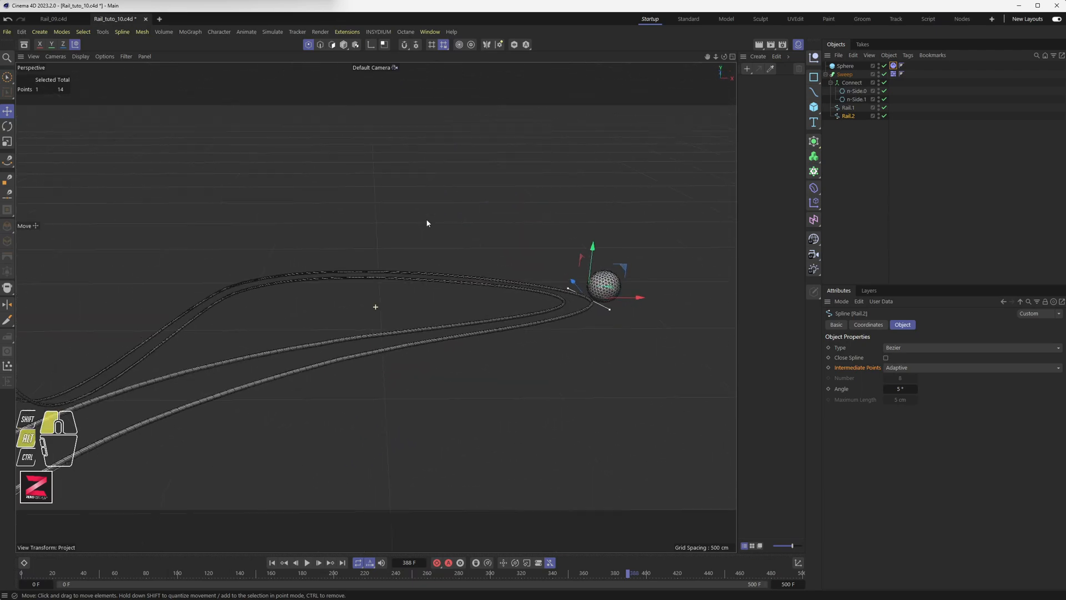
pyautogui.moveTo(594, 246); pyautogui.dragTo(589, 248)
pyautogui.keyDown('alt'); pyautogui.moveTo(500, 322); pyautogui.dragTo(521, 316); pyautogui.keyUp('alt')
pyautogui.moveTo(563, 251); pyautogui.dragTo(562, 249)
pyautogui.keyDown('alt'); pyautogui.moveTo(555, 261); pyautogui.dragTo(591, 261); pyautogui.keyUp('alt')
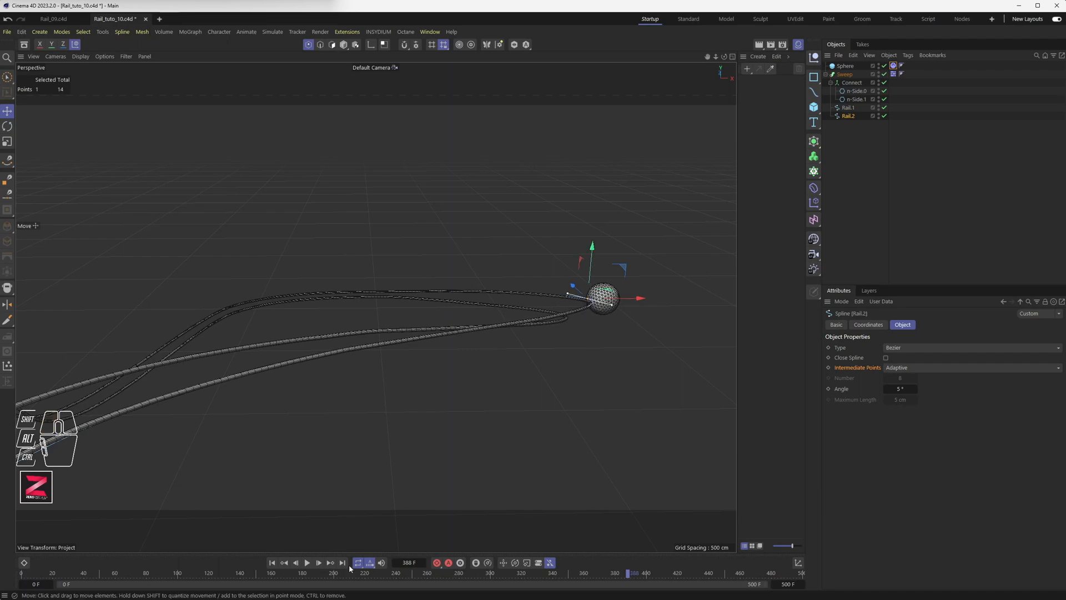
# Replay from frame 0, pause at frame 421, and lift Rail.2's end point slightly higher.
pyautogui.click(272, 563)
pyautogui.keyDown('alt'); pyautogui.moveTo(392, 421); pyautogui.dragTo(373, 371); pyautogui.keyUp('alt')
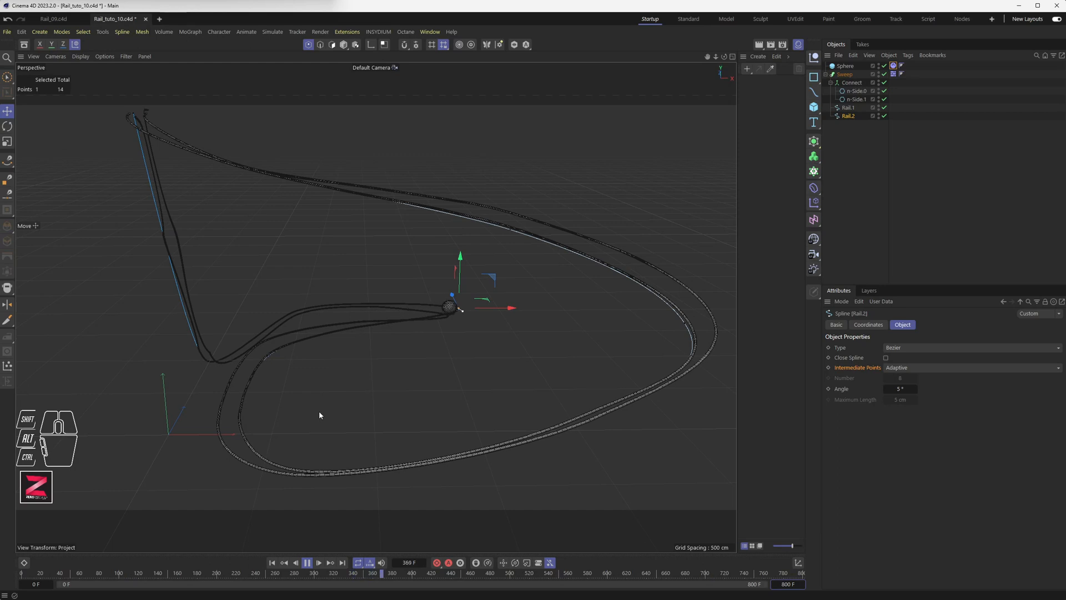
pyautogui.click(308, 564)
pyautogui.keyDown('alt'); pyautogui.moveTo(430, 309); pyautogui.dragTo(526, 406, button='middle'); pyautogui.keyUp('alt')
pyautogui.keyDown('alt'); pyautogui.scroll(5, 444, 407); pyautogui.keyUp('alt')
pyautogui.keyDown('alt'); pyautogui.scroll(3, 526, 406); pyautogui.keyUp('alt')
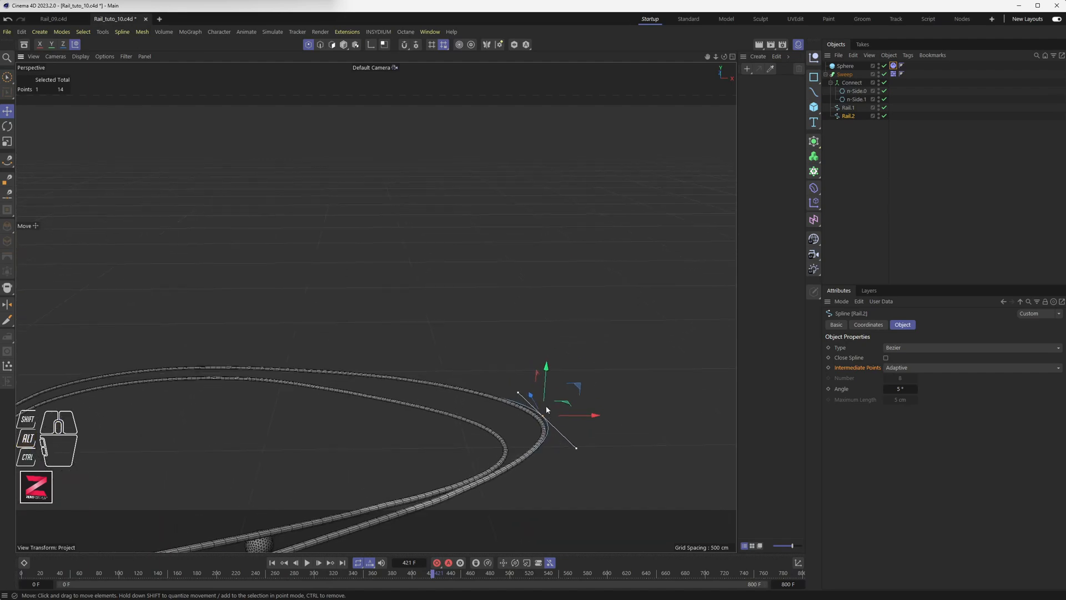
pyautogui.moveTo(545, 390); pyautogui.dragTo(233, 395)
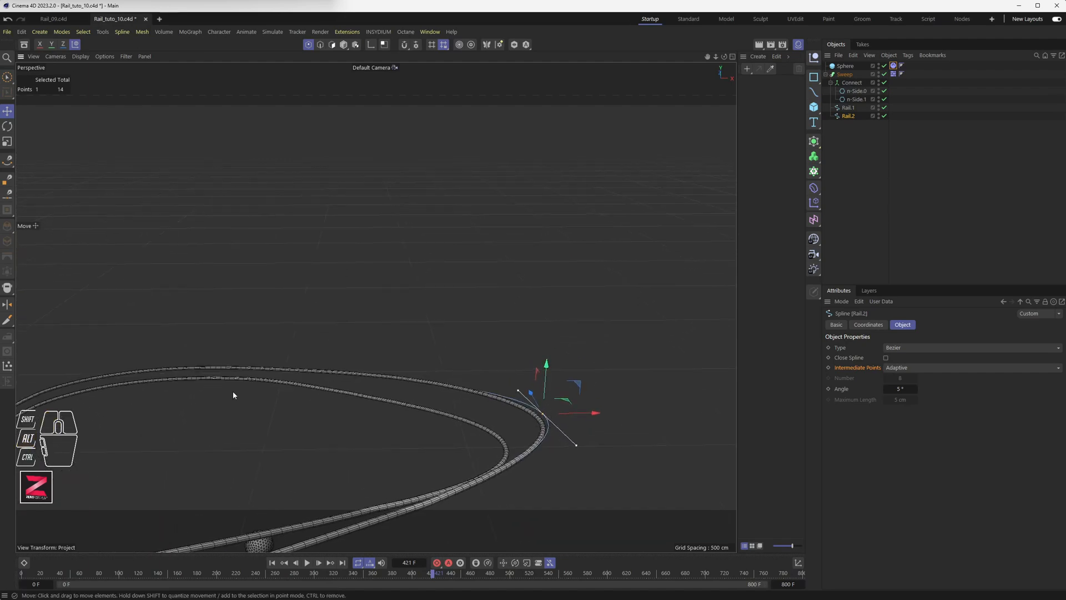
# Brush-select points on the far rail spline and lift one upward.
pyautogui.click(7, 77)
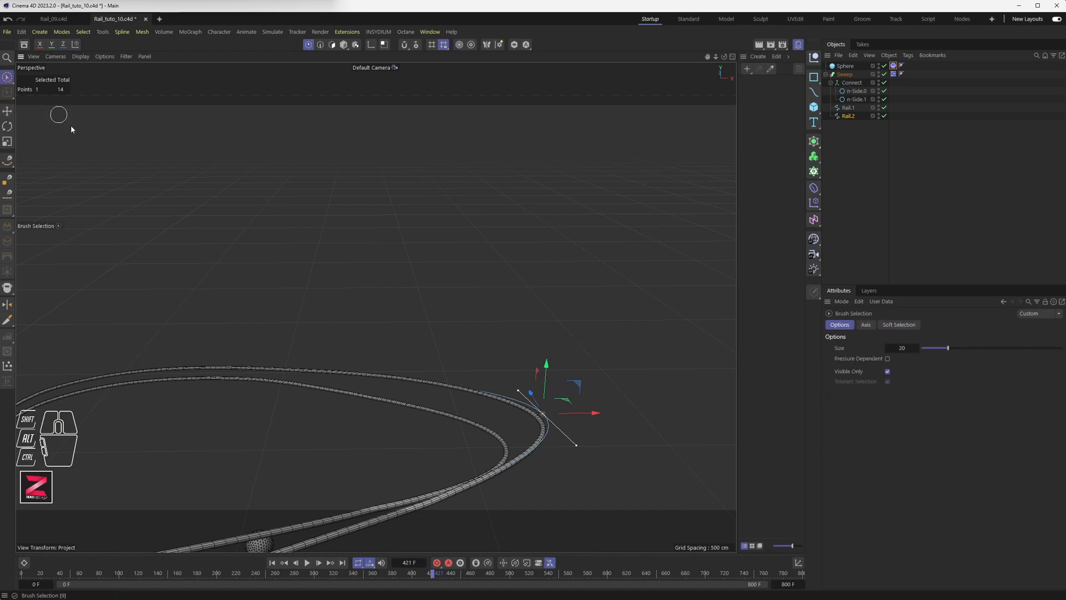
pyautogui.moveTo(186, 367); pyautogui.dragTo(327, 372)
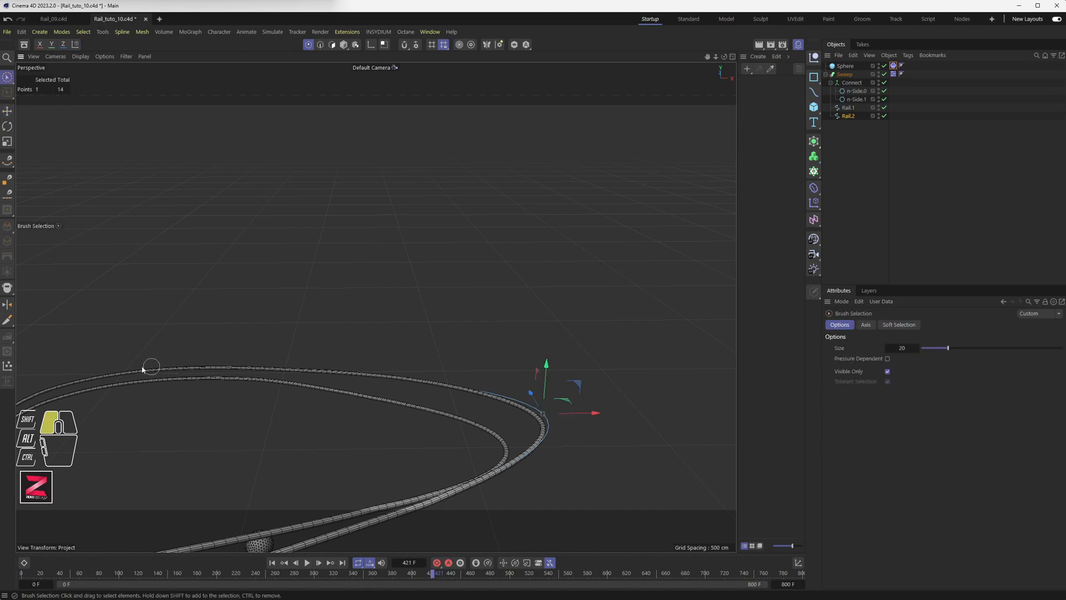
pyautogui.moveTo(54, 391); pyautogui.dragTo(83, 384)
pyautogui.keyDown('alt'); pyautogui.moveTo(200, 388); pyautogui.dragTo(544, 320, button='middle'); pyautogui.keyUp('alt')
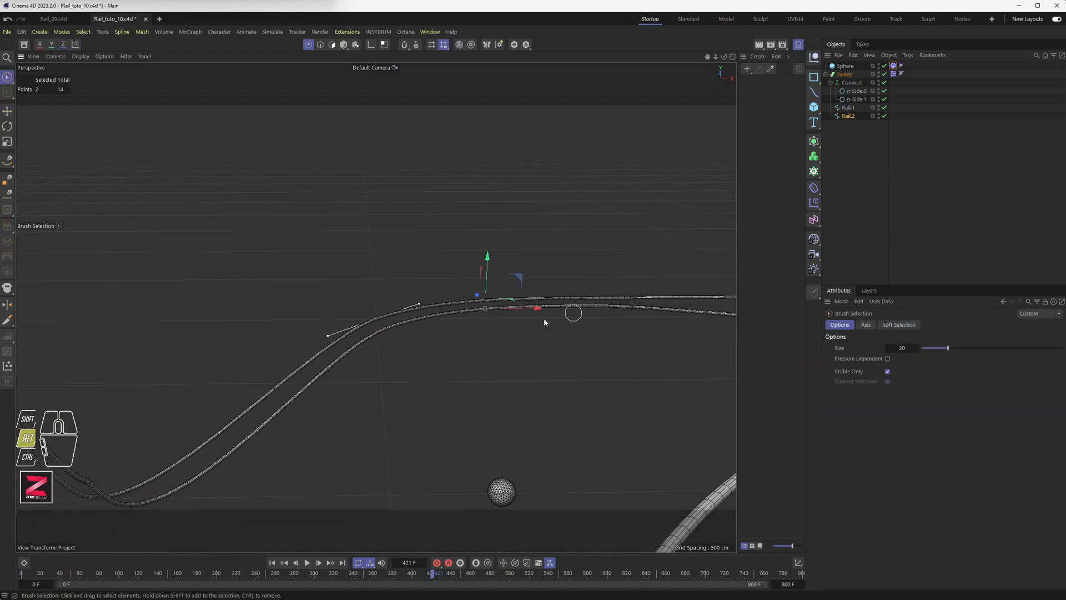
pyautogui.keyDown('alt'); pyautogui.moveTo(372, 372); pyautogui.dragTo(444, 370); pyautogui.keyUp('alt')
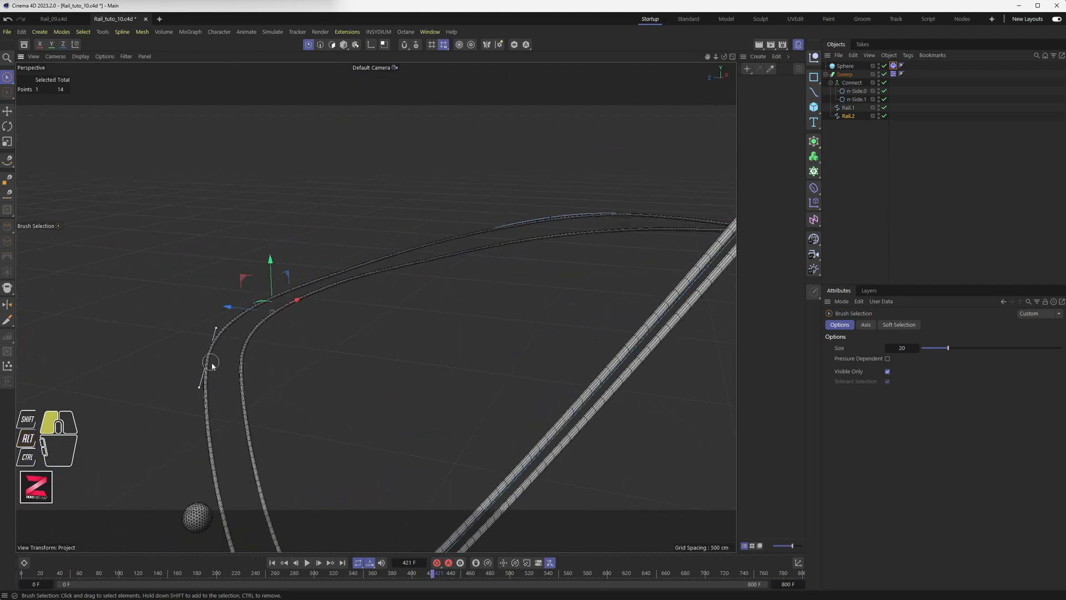
pyautogui.moveTo(211, 366)
pyautogui.mouseDown()
pyautogui.moveTo(192, 366)
pyautogui.moveTo(213, 361)
pyautogui.moveTo(194, 369)
pyautogui.moveTo(184, 322)
pyautogui.mouseUp()
pyautogui.click(290, 279)
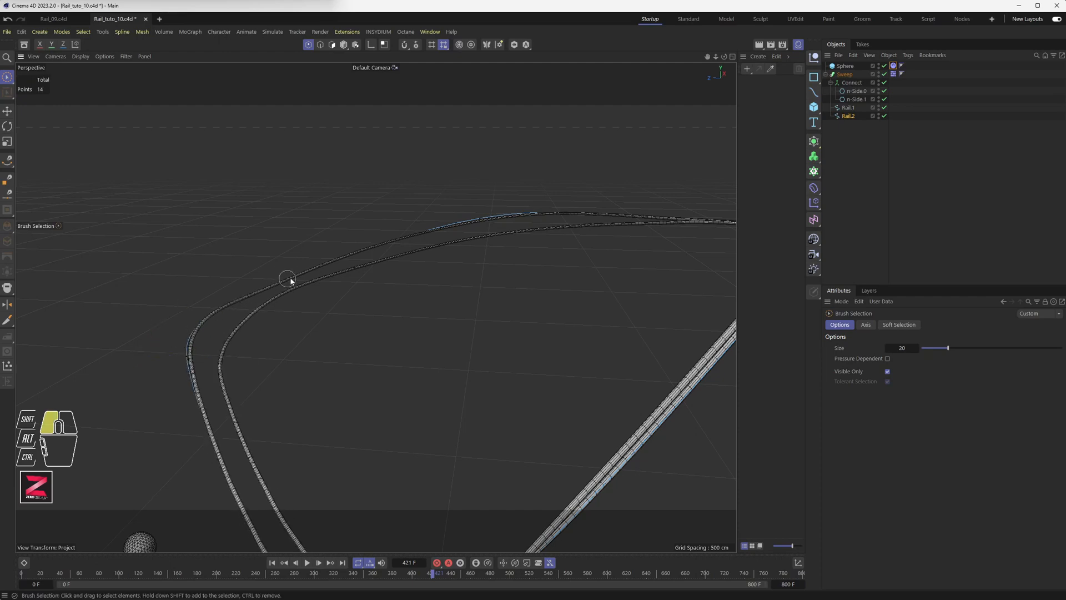
# Select further rail points and raise them along Y, one by about 28.5 cm.
pyautogui.moveTo(356, 255); pyautogui.dragTo(230, 310)
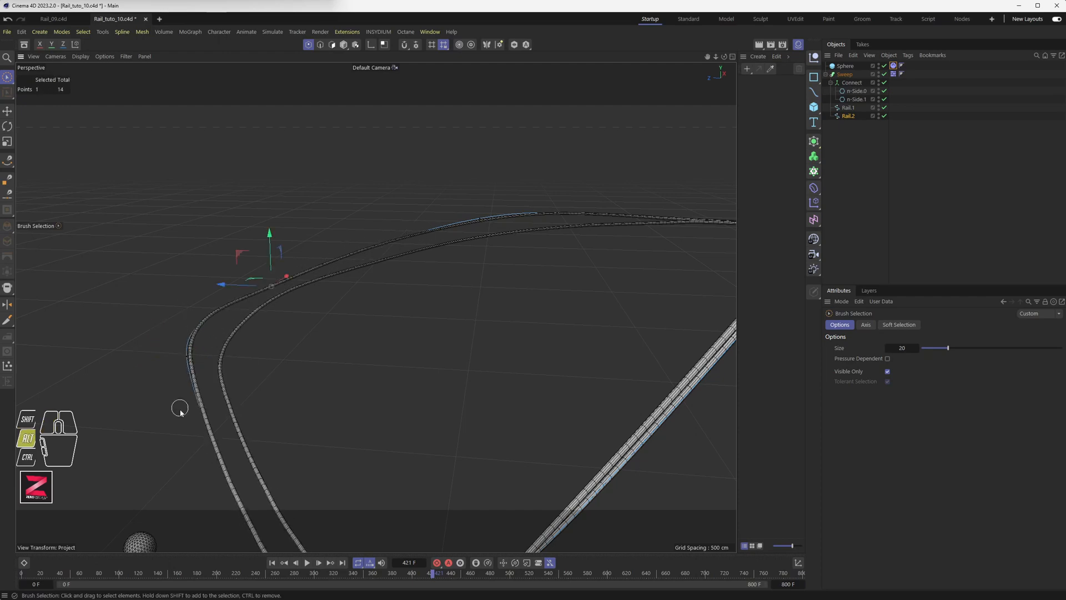
pyautogui.moveTo(178, 407)
pyautogui.keyDown('alt'); pyautogui.mouseDown()
pyautogui.moveTo(240, 387)
pyautogui.moveTo(248, 408)
pyautogui.moveTo(219, 405)
pyautogui.moveTo(200, 431)
pyautogui.mouseUp(); pyautogui.keyUp('alt')
pyautogui.moveTo(219, 183); pyautogui.dragTo(468, 256)
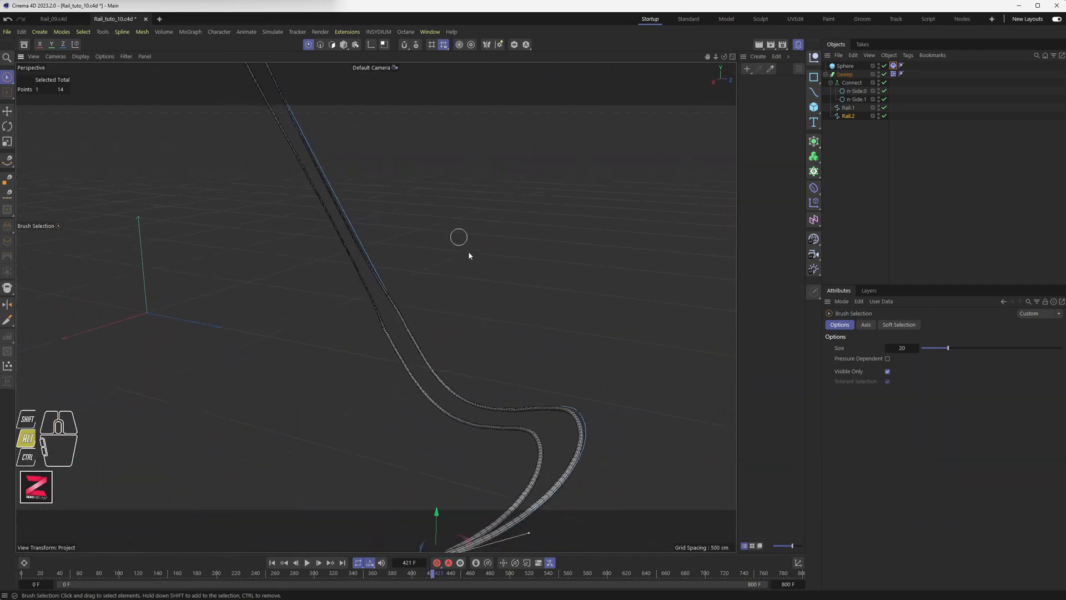
pyautogui.click(577, 414)
pyautogui.moveTo(578, 414)
pyautogui.keyDown('alt'); pyautogui.mouseDown()
pyautogui.moveTo(471, 417)
pyautogui.moveTo(509, 424)
pyautogui.moveTo(608, 392)
pyautogui.moveTo(614, 328)
pyautogui.mouseUp(); pyautogui.keyUp('alt')
pyautogui.moveTo(513, 420)
pyautogui.keyDown('alt'); pyautogui.mouseDown()
pyautogui.moveTo(581, 418)
pyautogui.moveTo(578, 393)
pyautogui.mouseUp(); pyautogui.keyUp('alt')
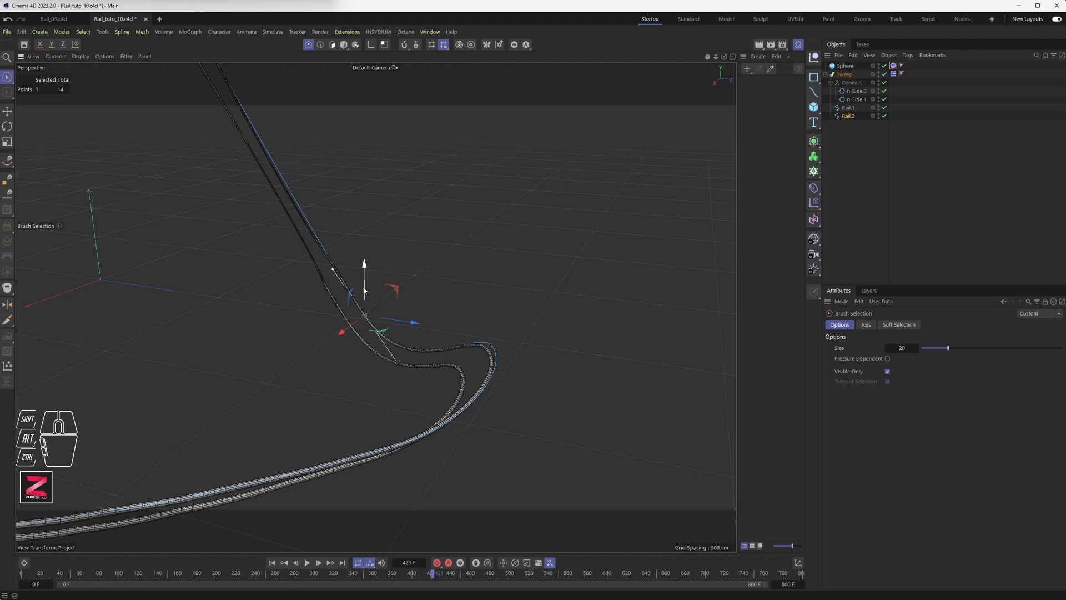
pyautogui.moveTo(364, 287); pyautogui.dragTo(363, 287)
# Orbit and zoom around the twin rails to check them descending along the slope.
pyautogui.keyDown('alt'); pyautogui.moveTo(416, 384); pyautogui.dragTo(442, 367); pyautogui.keyUp('alt')
pyautogui.keyDown('alt'); pyautogui.moveTo(372, 400); pyautogui.dragTo(409, 329); pyautogui.keyUp('alt')
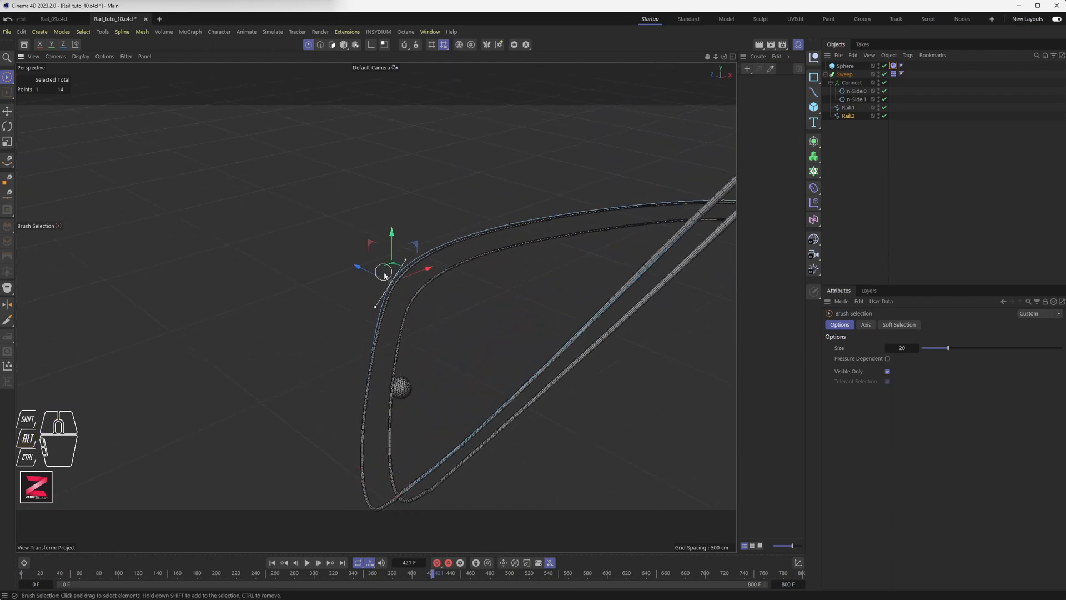
pyautogui.keyDown('alt'); pyautogui.scroll(8, 392, 289); pyautogui.keyUp('alt')
pyautogui.keyDown('alt'); pyautogui.moveTo(420, 249); pyautogui.dragTo(580, 293); pyautogui.keyUp('alt')
pyautogui.keyDown('alt'); pyautogui.scroll(-10, 491, 318); pyautogui.keyUp('alt')
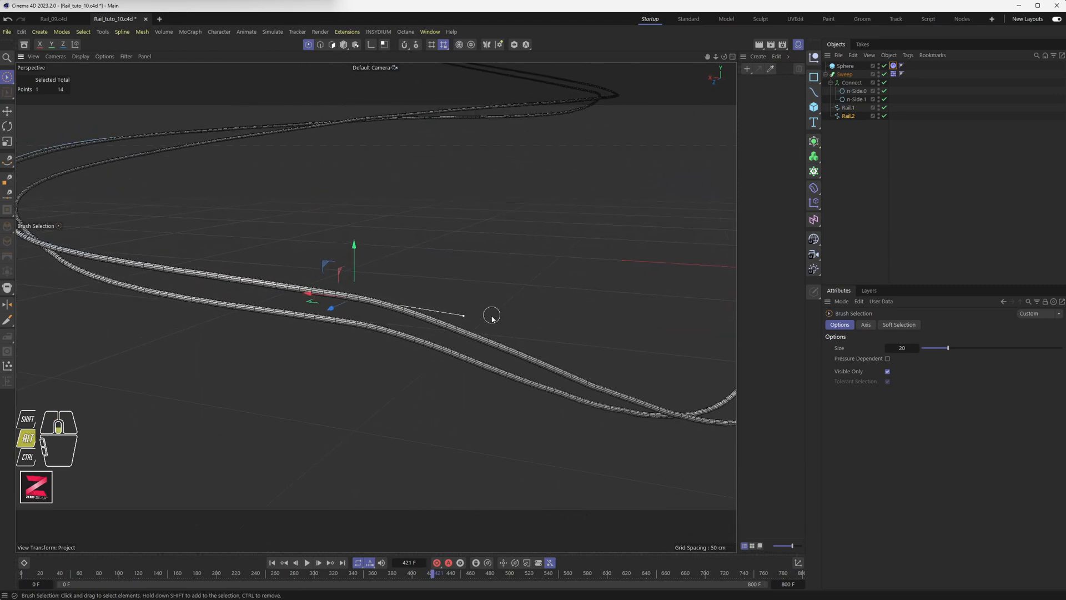
pyautogui.keyDown('alt'); pyautogui.moveTo(488, 317); pyautogui.dragTo(525, 343); pyautogui.keyUp('alt')
pyautogui.keyDown('alt'); pyautogui.scroll(4, 513, 316); pyautogui.keyUp('alt')
pyautogui.keyDown('alt'); pyautogui.scroll(6, 511, 325); pyautogui.keyUp('alt')
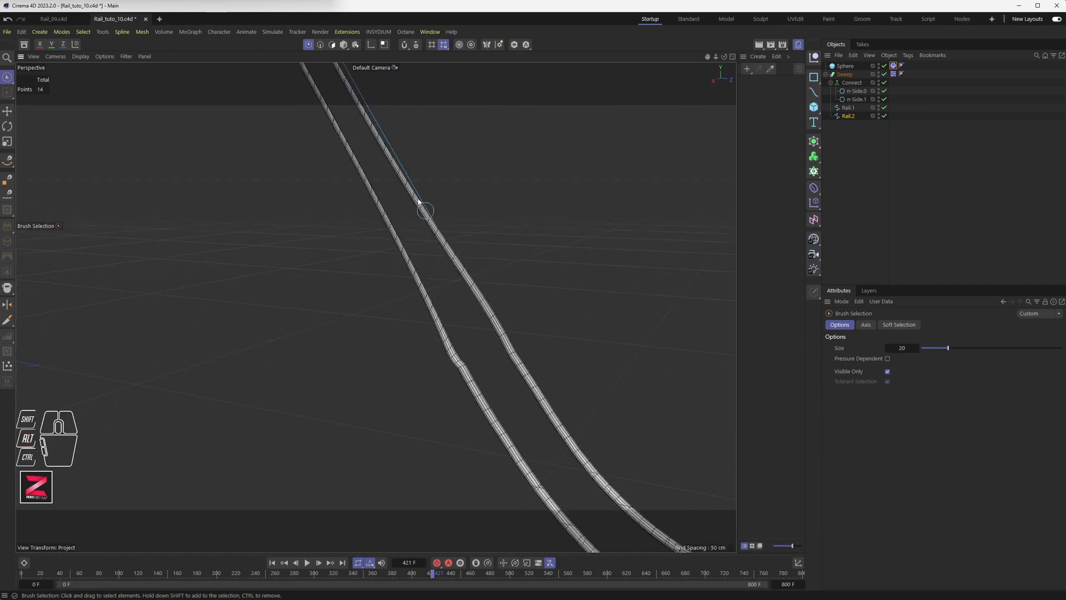
pyautogui.scroll(-8, 470, 326)
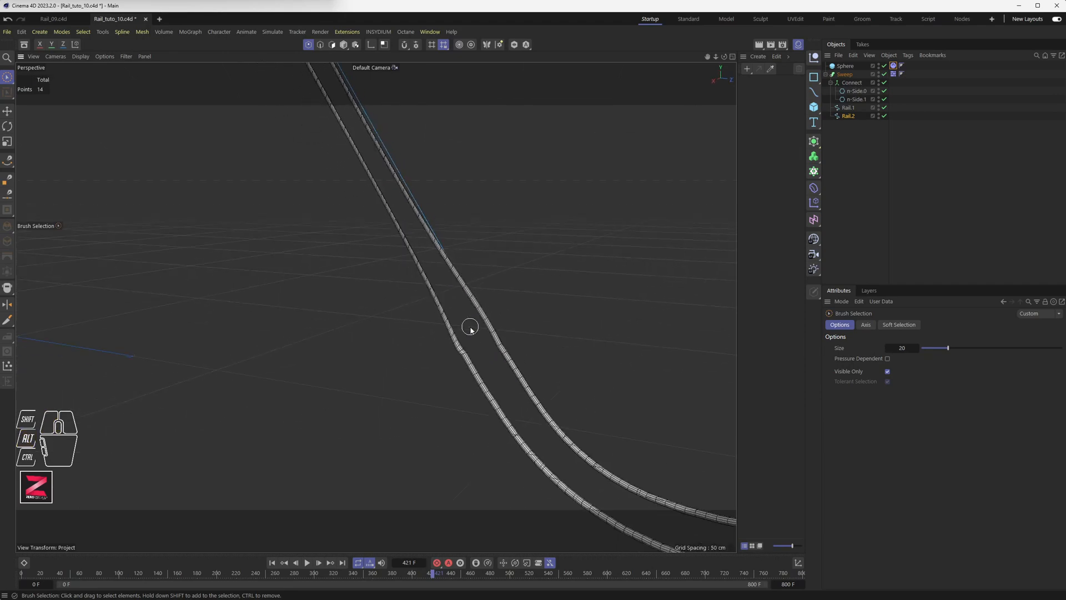
# Disable the Sweep so only the bare rail splines are visible.
pyautogui.click(883, 74)
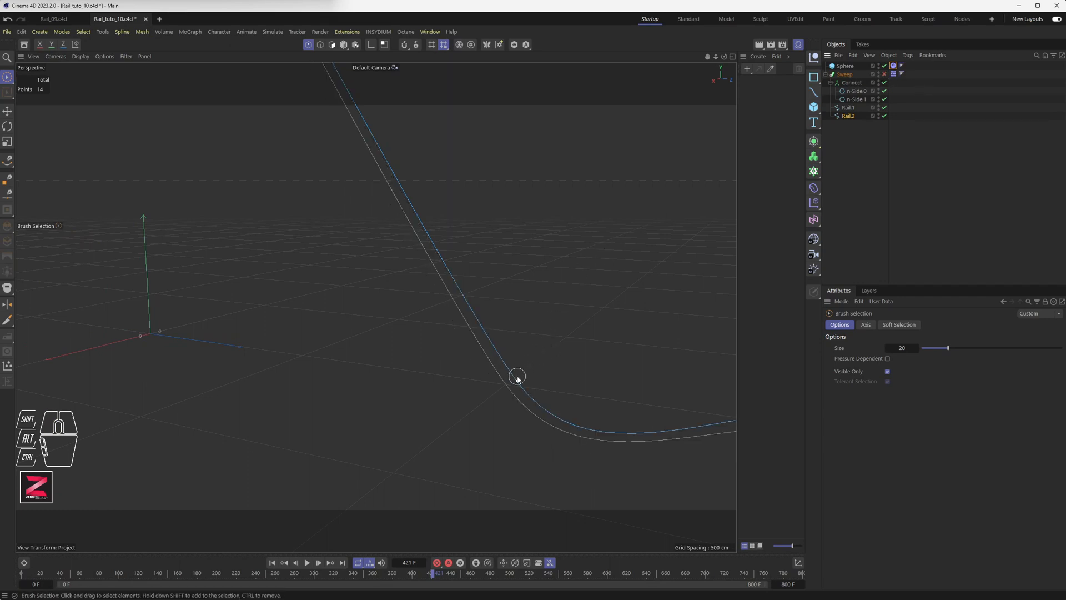
pyautogui.click(517, 378)
pyautogui.moveTo(519, 361)
pyautogui.keyDown('alt'); pyautogui.mouseDown()
pyautogui.moveTo(547, 309)
pyautogui.moveTo(590, 283)
pyautogui.moveTo(582, 299)
pyautogui.mouseUp(); pyautogui.keyUp('alt')
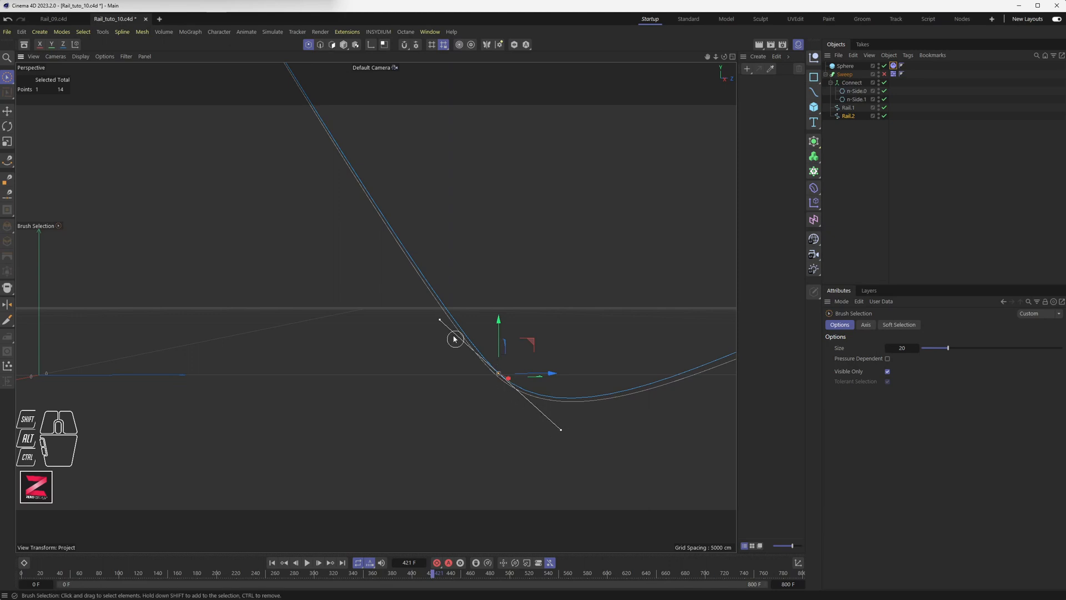
# Switch to the four-view layout and frame the whole spline in the side view.
pyautogui.middleClick(478, 298)
pyautogui.scroll(-5, 545, 390)
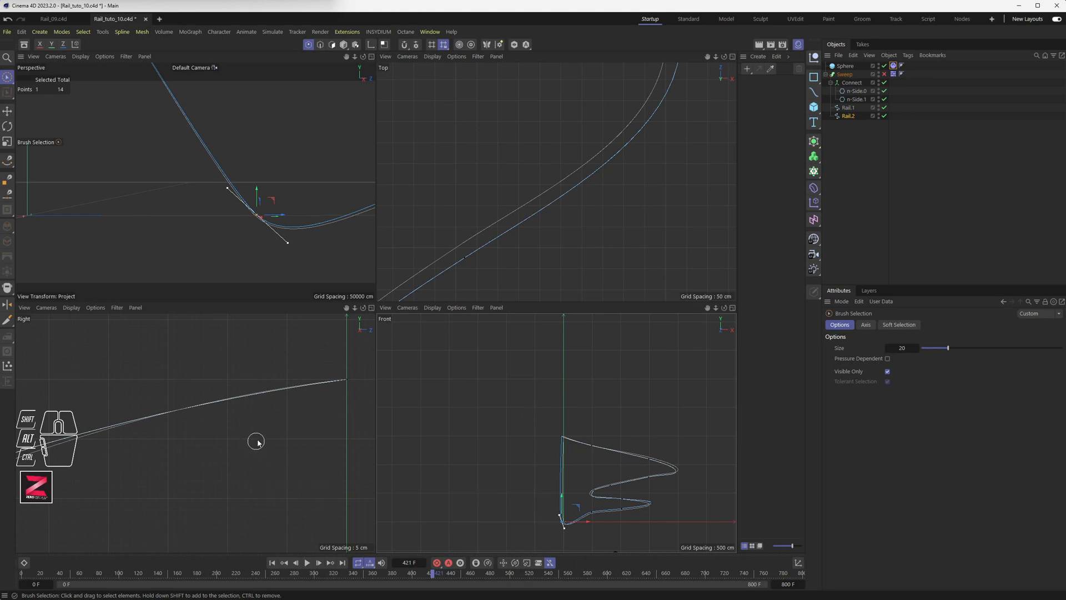
pyautogui.scroll(-5, 256, 441)
pyautogui.keyDown('alt'); pyautogui.moveTo(261, 452); pyautogui.dragTo(146, 340, button='middle'); pyautogui.keyUp('alt')
pyautogui.keyDown('alt'); pyautogui.scroll(5, 289, 496); pyautogui.keyUp('alt')
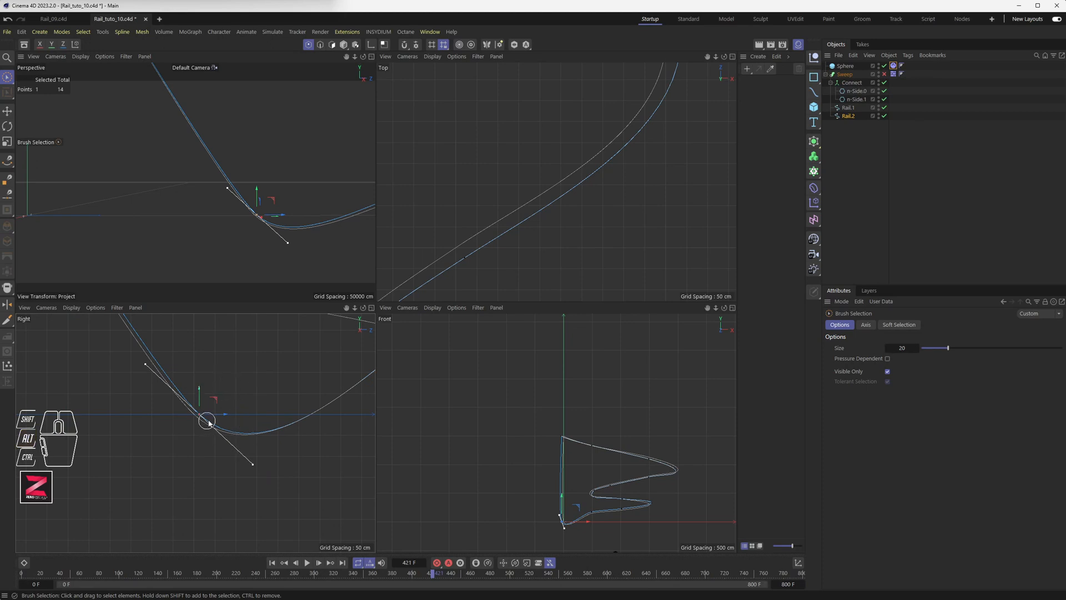
pyautogui.scroll(-6, 210, 419)
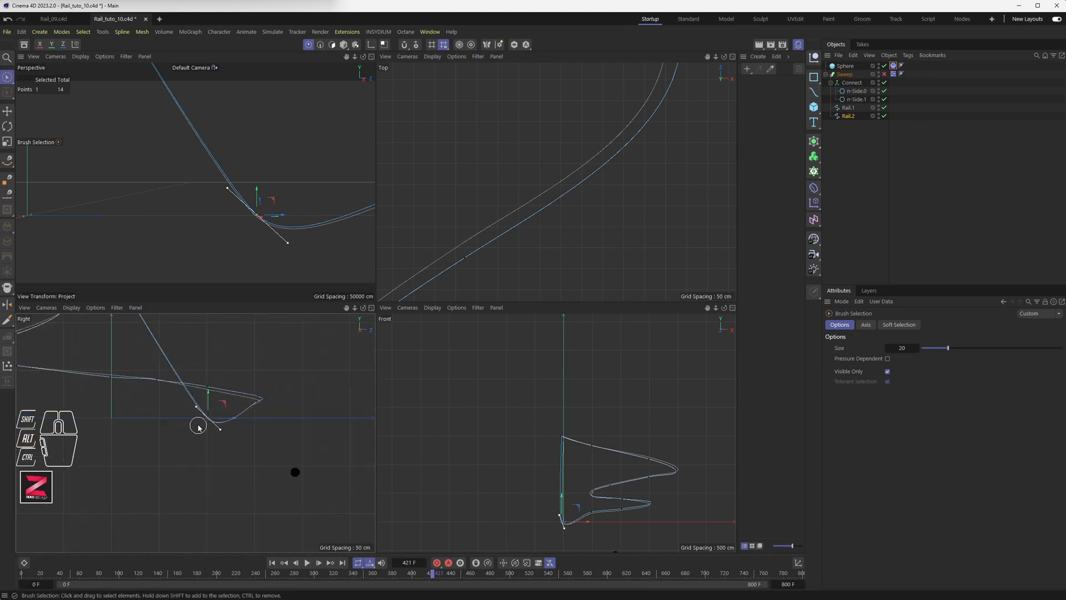
pyautogui.scroll(5, 238, 419)
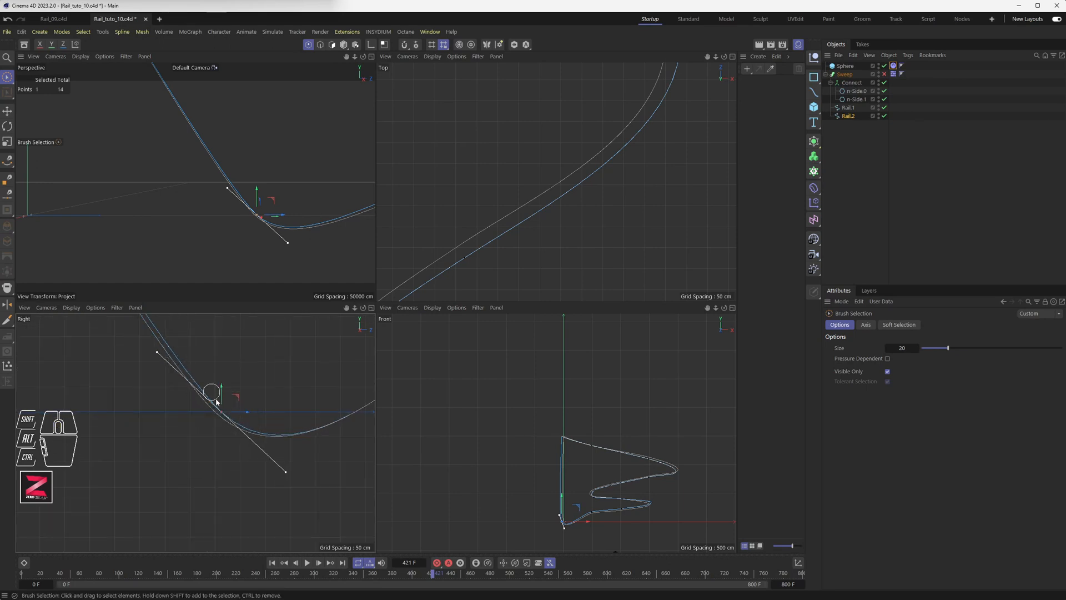
pyautogui.keyDown('alt'); pyautogui.moveTo(238, 410); pyautogui.dragTo(245, 443, button='middle'); pyautogui.keyUp('alt')
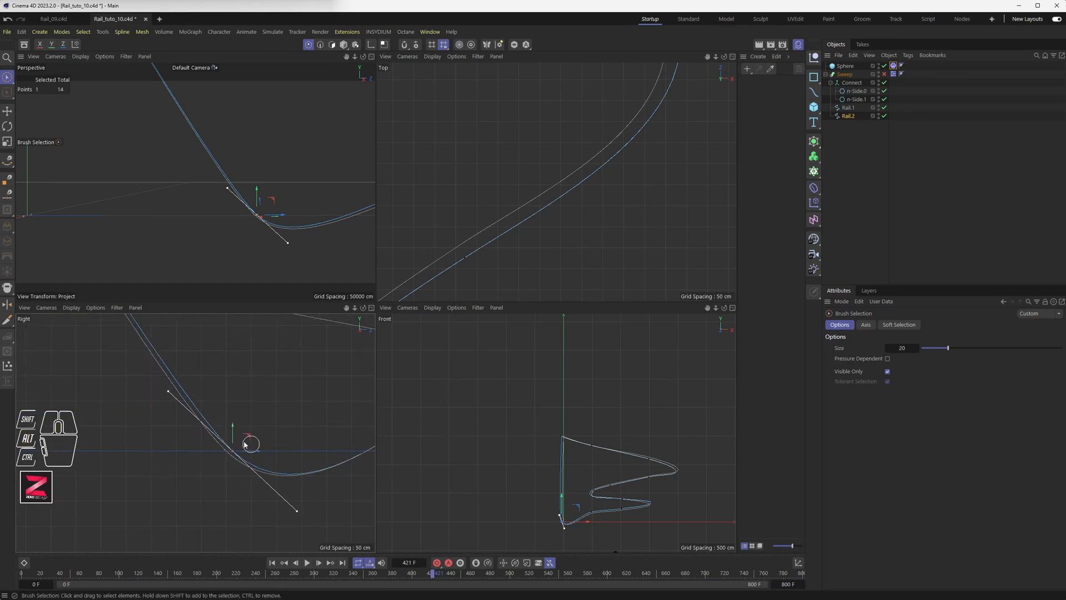
pyautogui.scroll(-4, 232, 444)
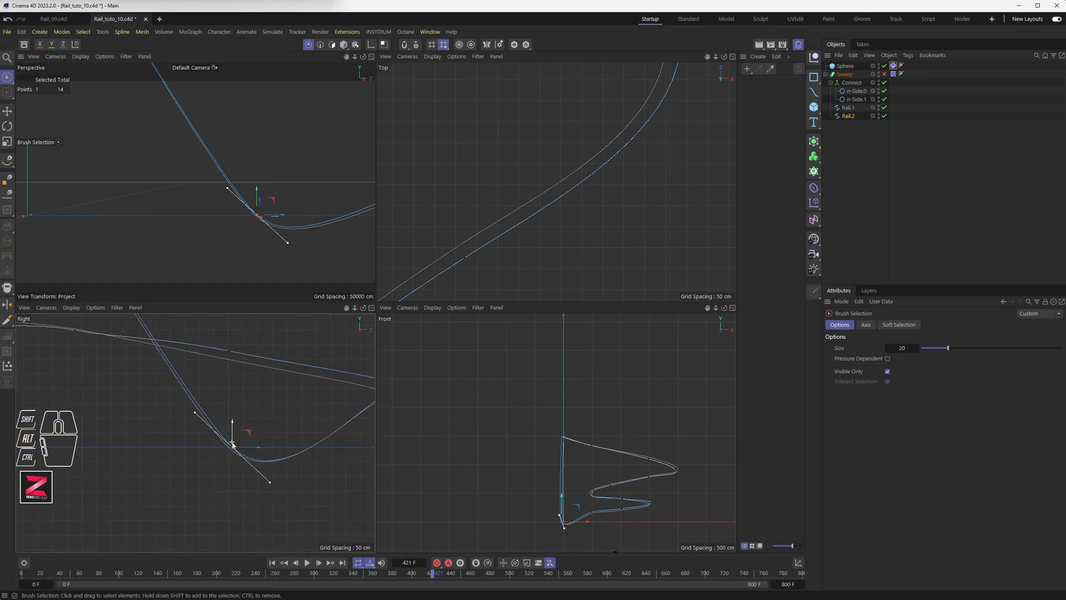
# Select Rail.1's bend point in the enlarged side view and raise it about 44 cm.
pyautogui.click(851, 108)
pyautogui.click(229, 448)
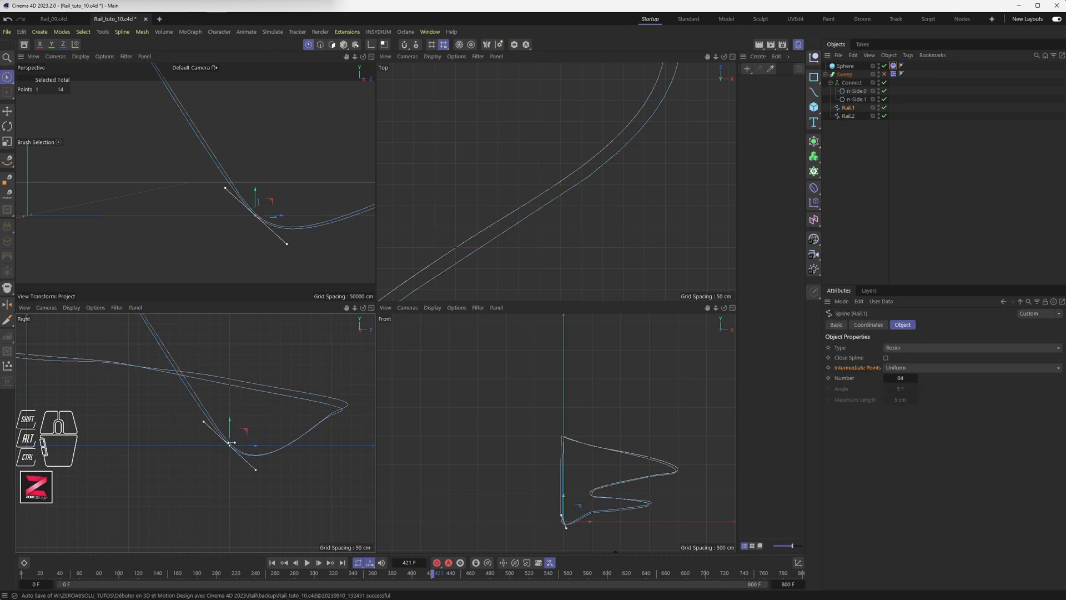
pyautogui.scroll(5, 231, 444)
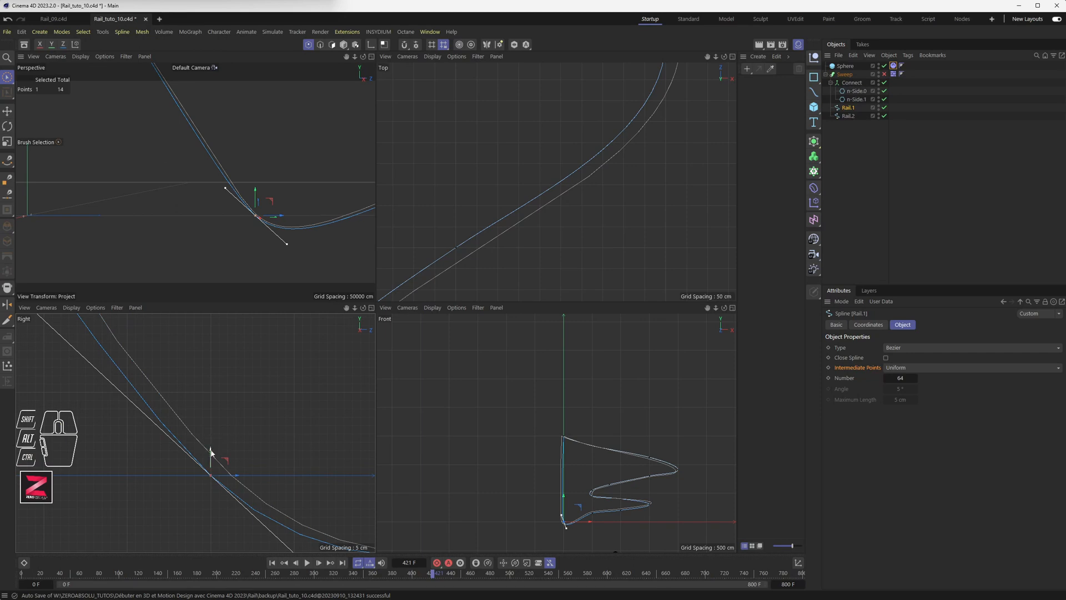
pyautogui.moveTo(211, 455); pyautogui.dragTo(216, 333)
pyautogui.keyDown('alt'); pyautogui.moveTo(232, 388); pyautogui.dragTo(177, 425, button='middle'); pyautogui.keyUp('alt')
pyautogui.scroll(-5, 222, 442)
pyautogui.middleClick(215, 419)
pyautogui.scroll(-3, 399, 370)
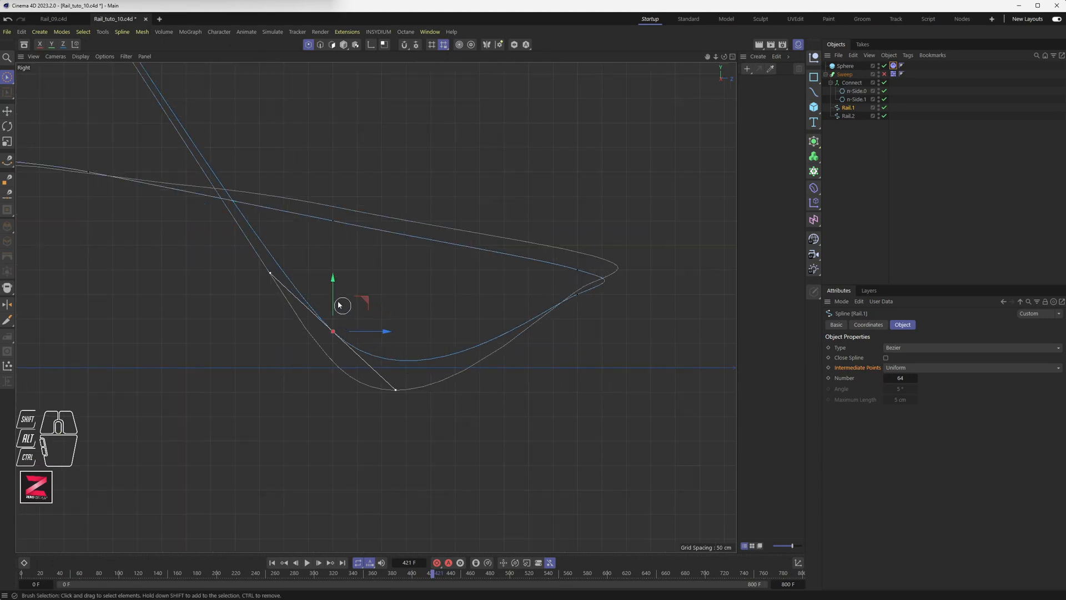
pyautogui.moveTo(331, 294)
pyautogui.mouseDown()
pyautogui.moveTo(331, 259)
pyautogui.moveTo(333, 281)
pyautogui.mouseUp()
pyautogui.click(397, 376)
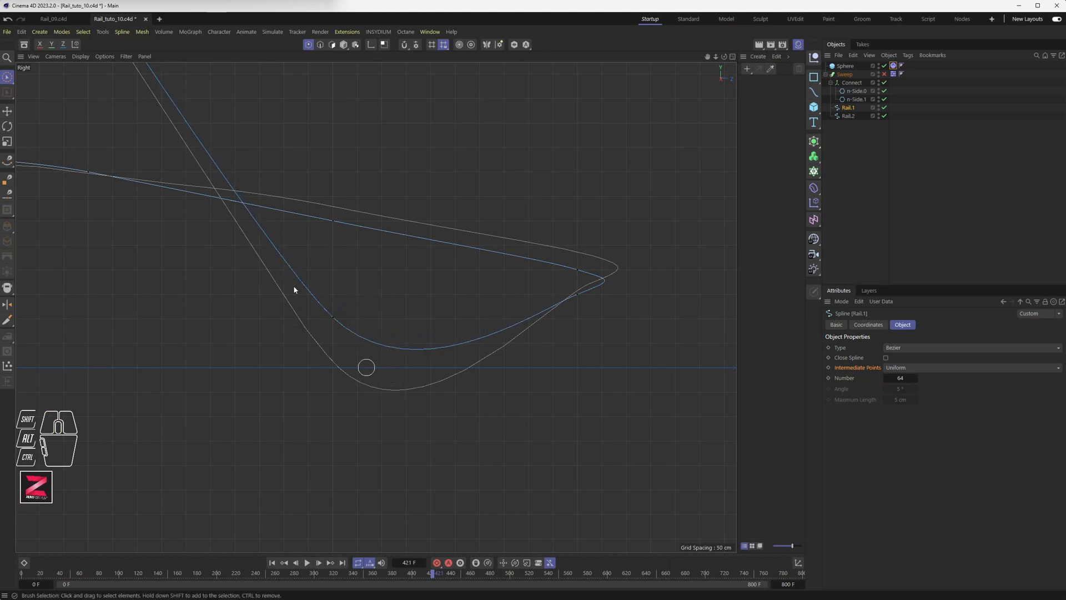
# Level the low bend point's tangent with the Move tool and lower the point about 11 cm.
pyautogui.click(334, 319)
pyautogui.scroll(5, 328, 324)
pyautogui.moveTo(347, 298); pyautogui.dragTo(344, 289)
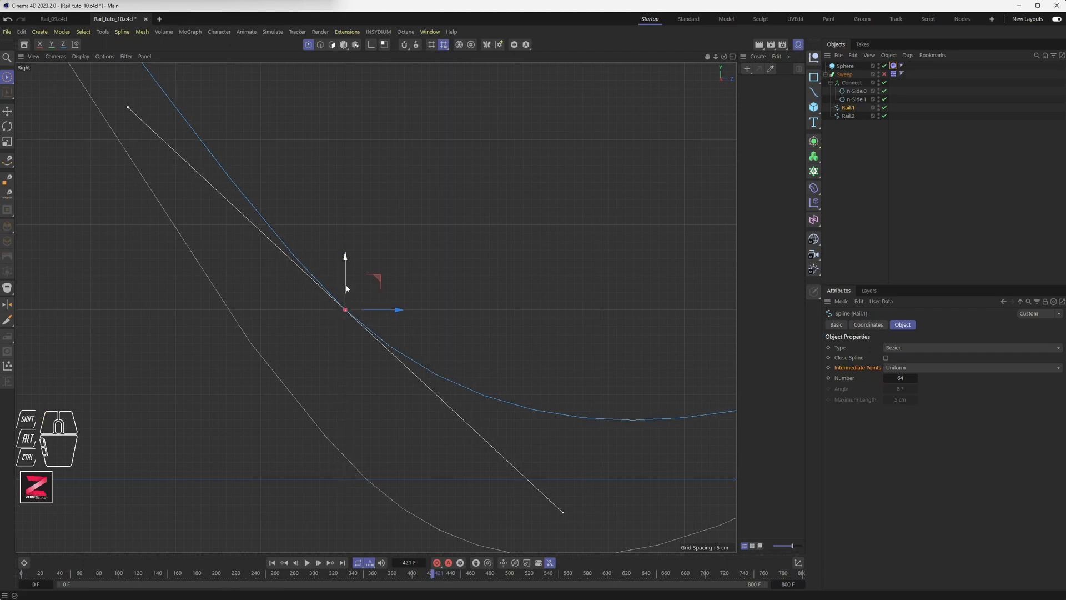
pyautogui.click(8, 116)
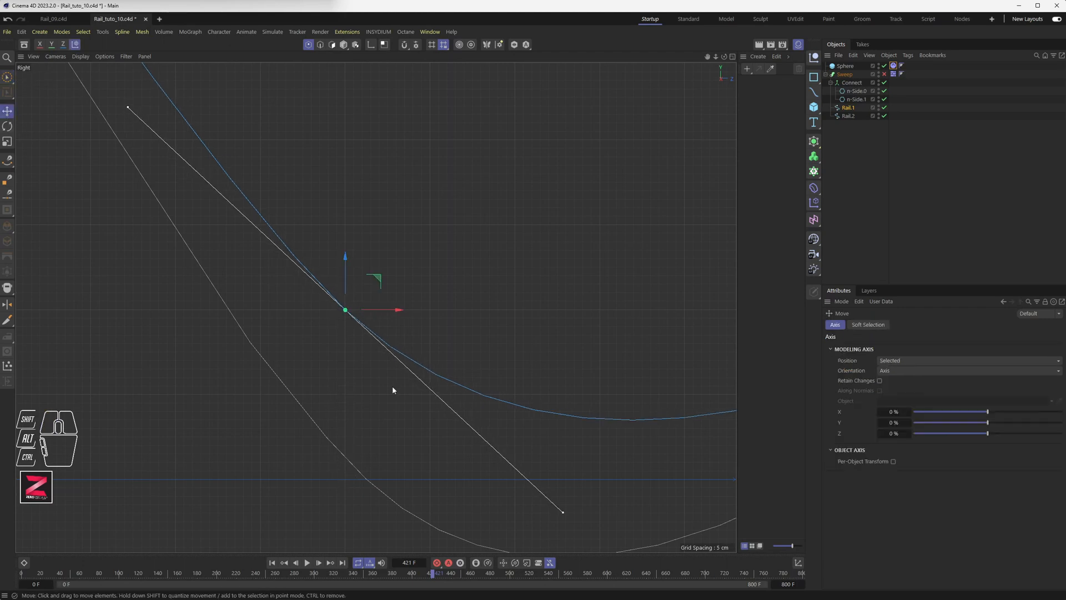
pyautogui.scroll(-5, 392, 385)
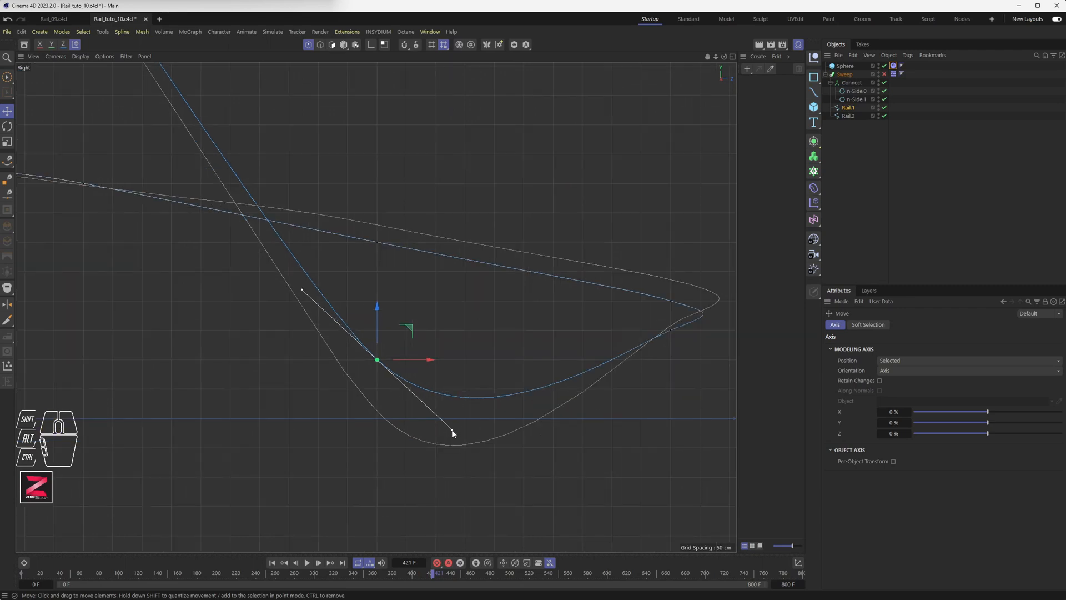
pyautogui.moveTo(452, 433); pyautogui.dragTo(458, 365)
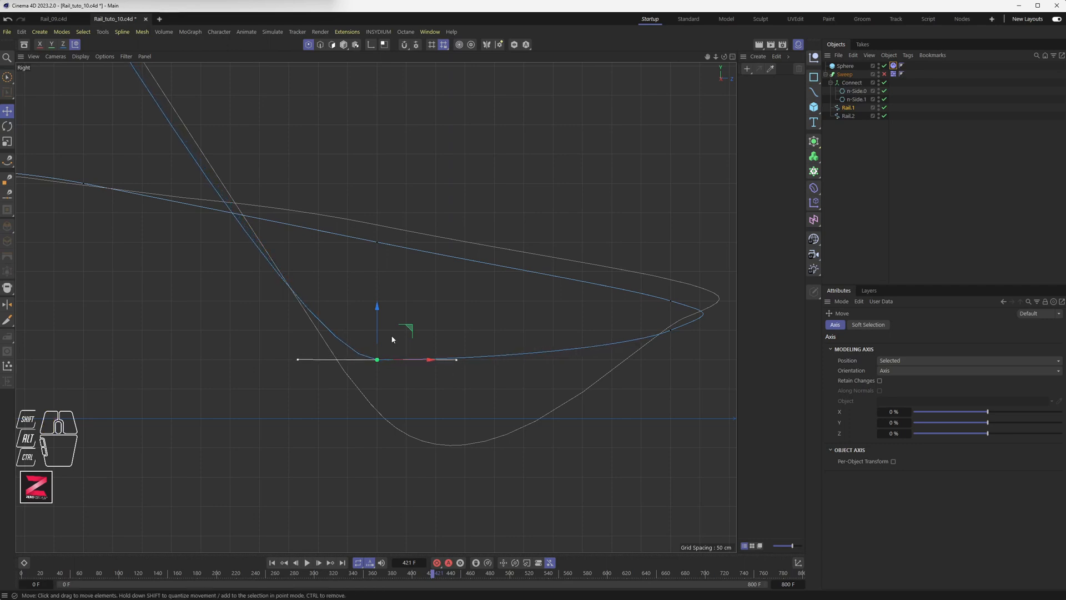
pyautogui.moveTo(378, 327); pyautogui.dragTo(378, 342)
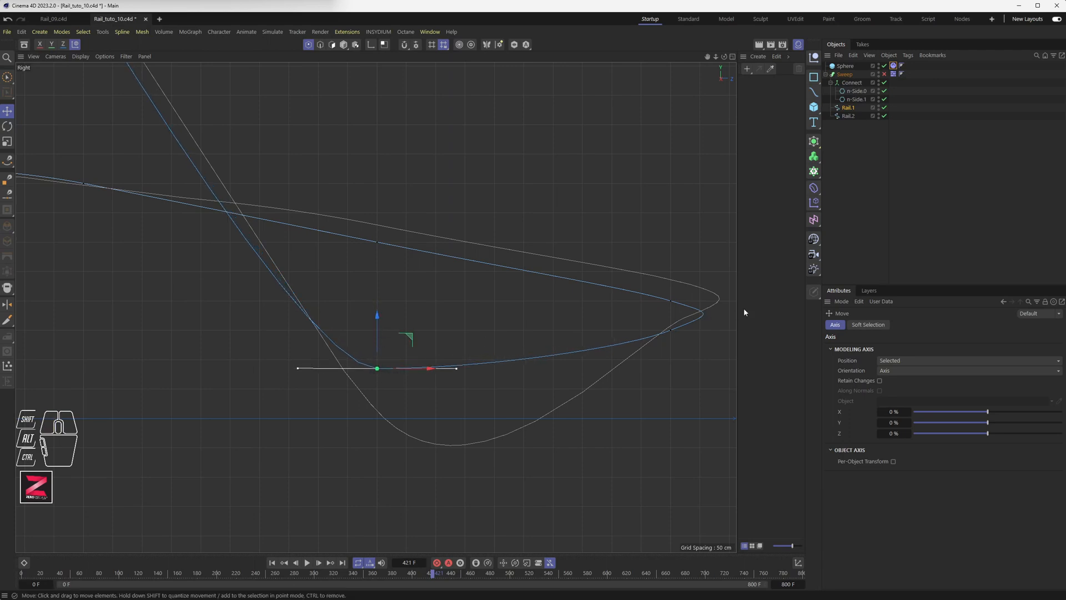
# Level Rail.2's bend tangent, raise its point about 73 cm, and lengthen the handles.
pyautogui.click(853, 115)
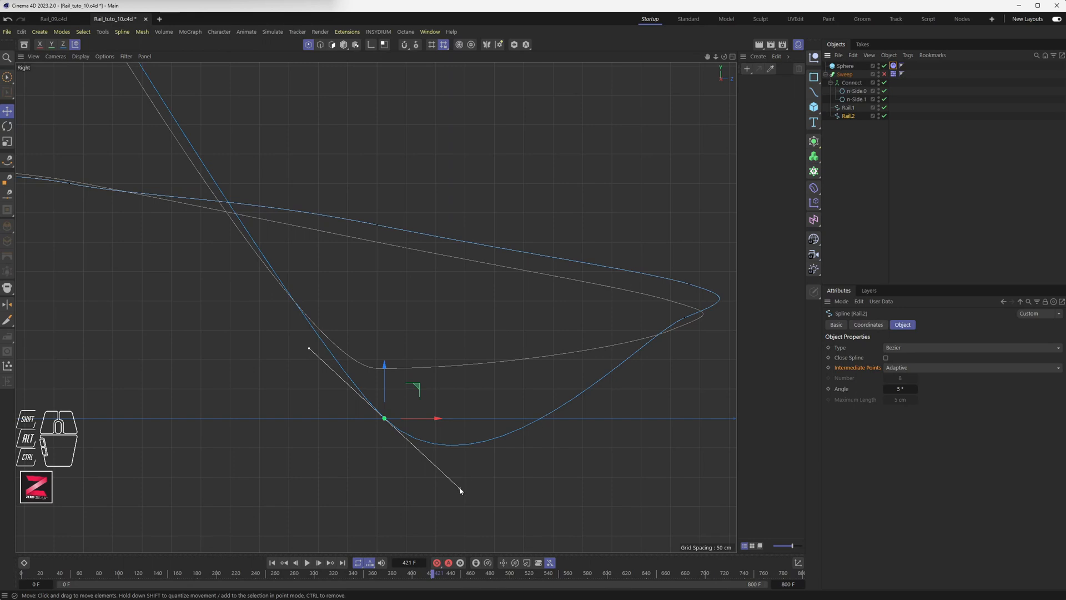
pyautogui.moveTo(459, 490); pyautogui.dragTo(467, 419)
pyautogui.moveTo(378, 390); pyautogui.dragTo(374, 337)
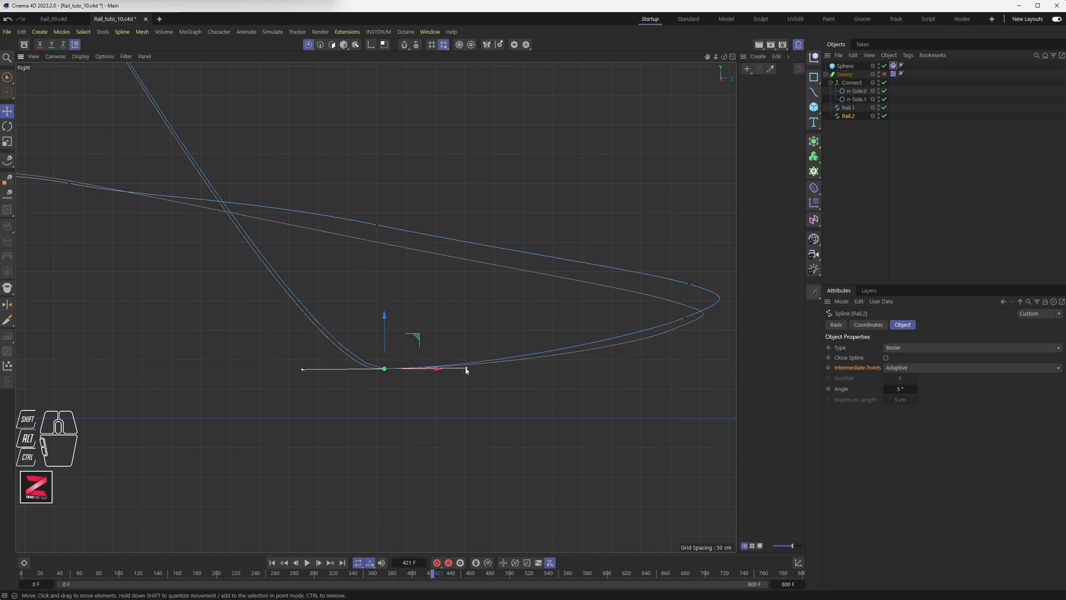
pyautogui.moveTo(466, 369); pyautogui.dragTo(422, 372)
pyautogui.middleClick(411, 365)
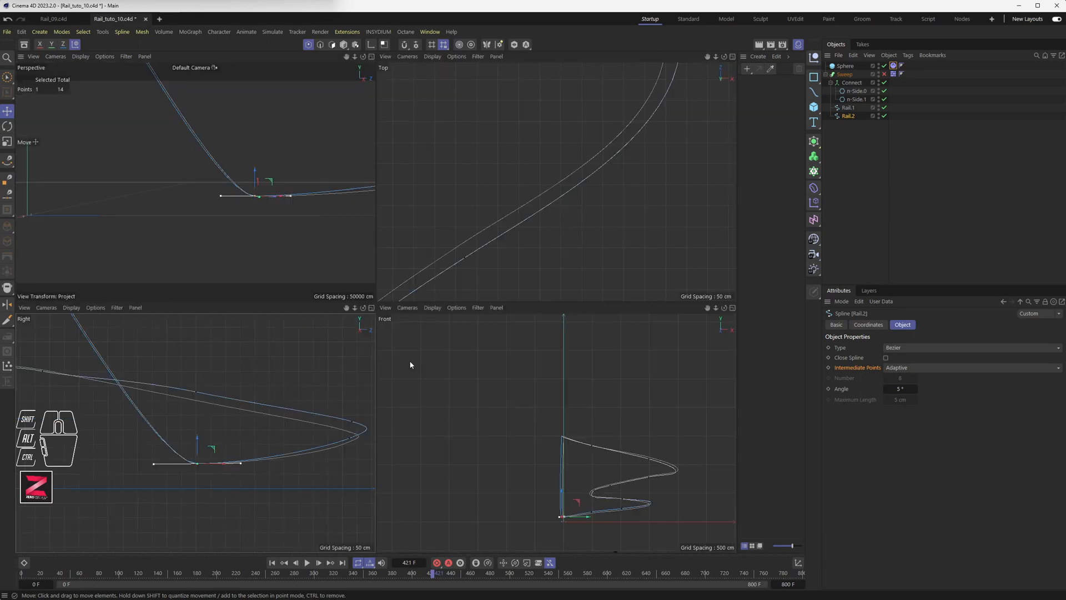
# Re-enable the Sweep and orbit the full-size perspective view in on the rail tops.
pyautogui.click(885, 74)
pyautogui.middleClick(173, 260)
pyautogui.keyDown('alt'); pyautogui.moveTo(174, 257); pyautogui.dragTo(364, 321); pyautogui.keyUp('alt')
pyautogui.keyDown('alt'); pyautogui.moveTo(475, 345); pyautogui.dragTo(544, 335); pyautogui.keyUp('alt')
pyautogui.keyDown('alt'); pyautogui.moveTo(544, 334); pyautogui.dragTo(417, 408, button='middle'); pyautogui.keyUp('alt')
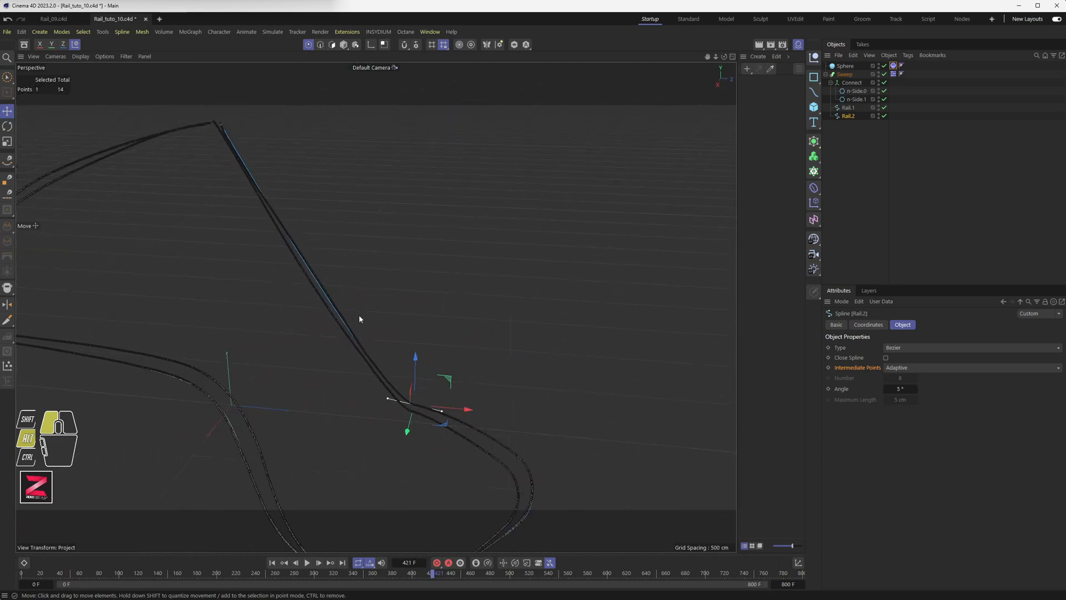
pyautogui.keyDown('alt'); pyautogui.moveTo(359, 319); pyautogui.dragTo(284, 268); pyautogui.keyUp('alt')
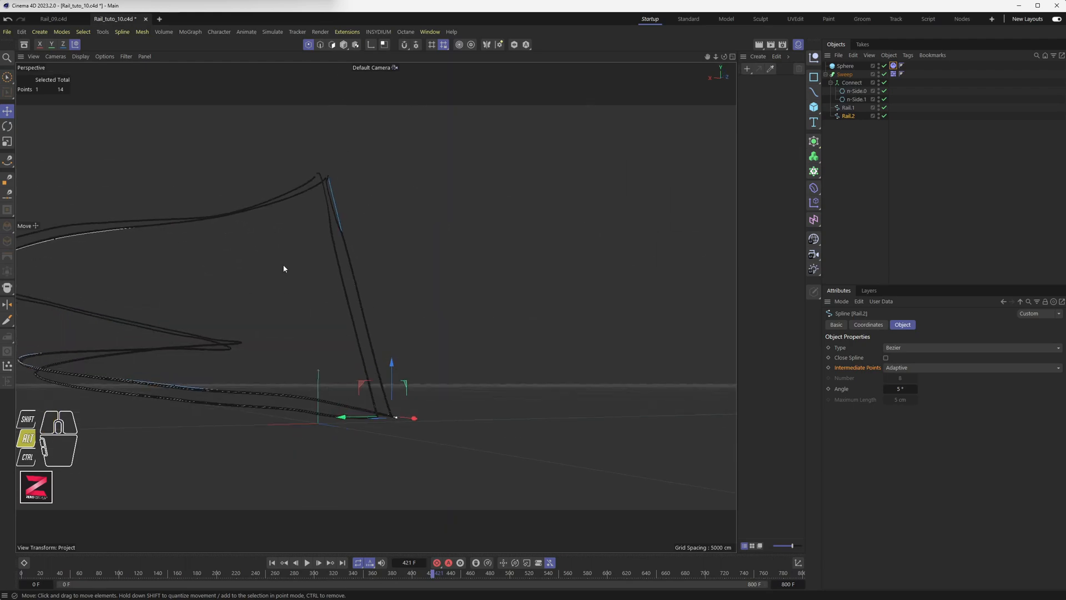
pyautogui.keyDown('alt'); pyautogui.scroll(10, 326, 191); pyautogui.keyUp('alt')
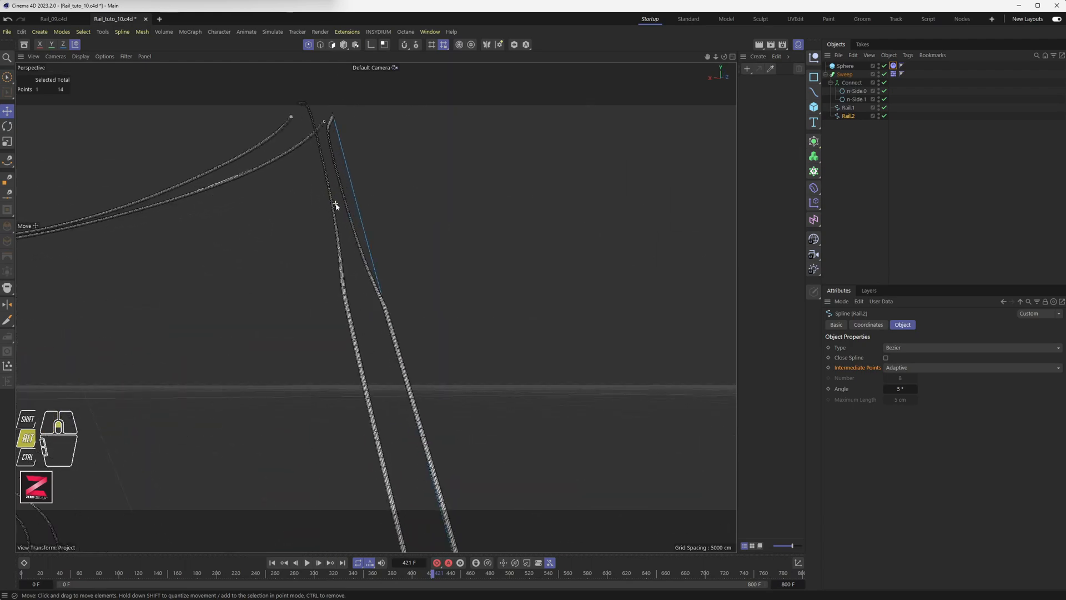
pyautogui.keyDown('alt'); pyautogui.scroll(3, 336, 206); pyautogui.keyUp('alt')
pyautogui.keyDown('alt'); pyautogui.moveTo(340, 202); pyautogui.dragTo(383, 340); pyautogui.keyUp('alt')
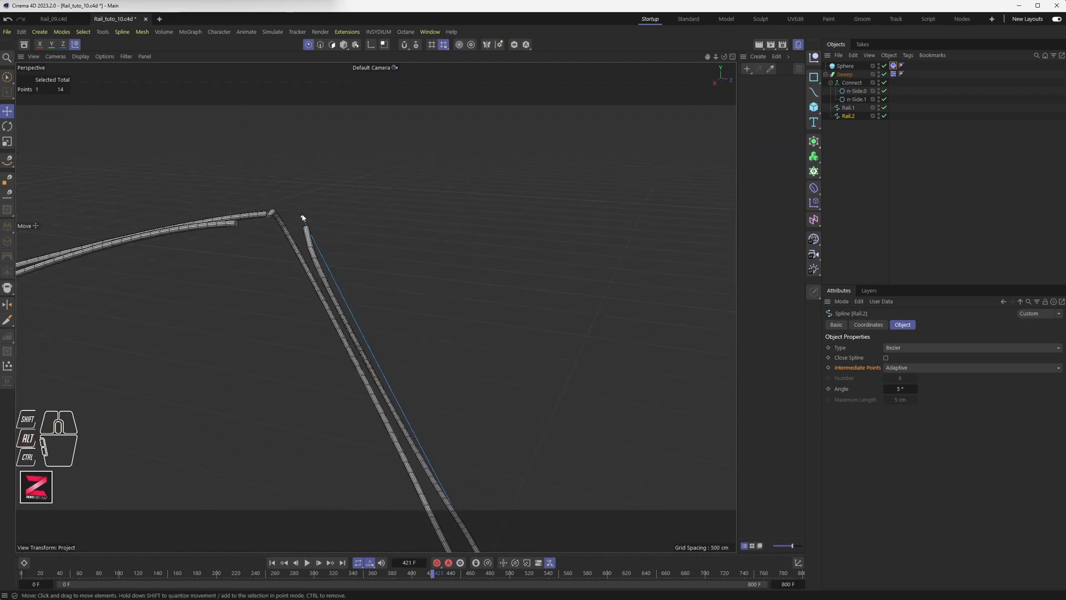
# Pick Rail.1's open end point and view the rail ends from another angle.
pyautogui.click(303, 217)
pyautogui.click(852, 108)
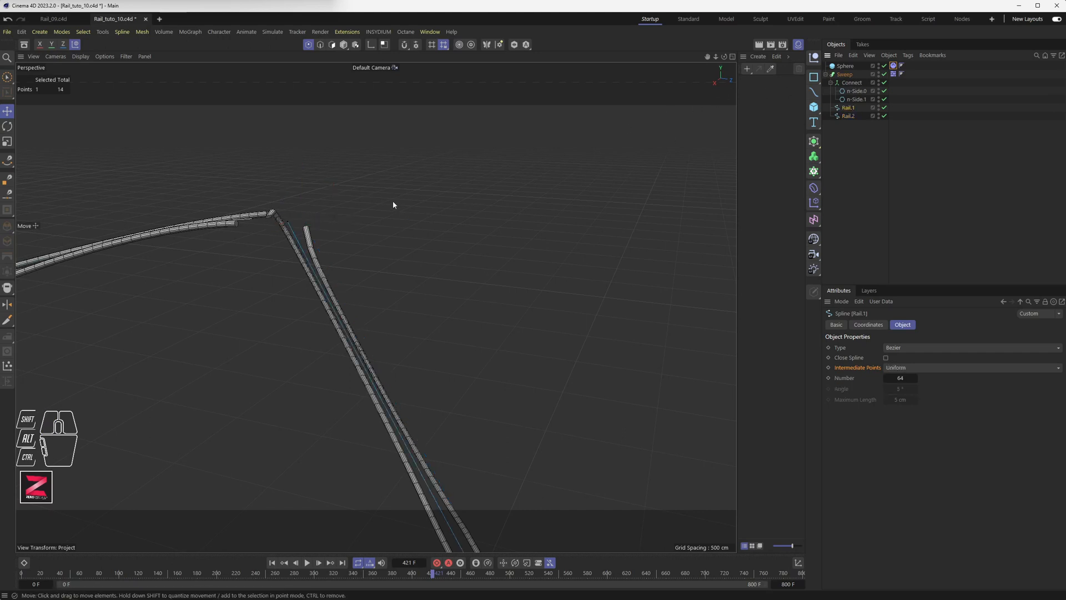
pyautogui.keyDown('alt'); pyautogui.moveTo(328, 226); pyautogui.dragTo(314, 262); pyautogui.keyUp('alt')
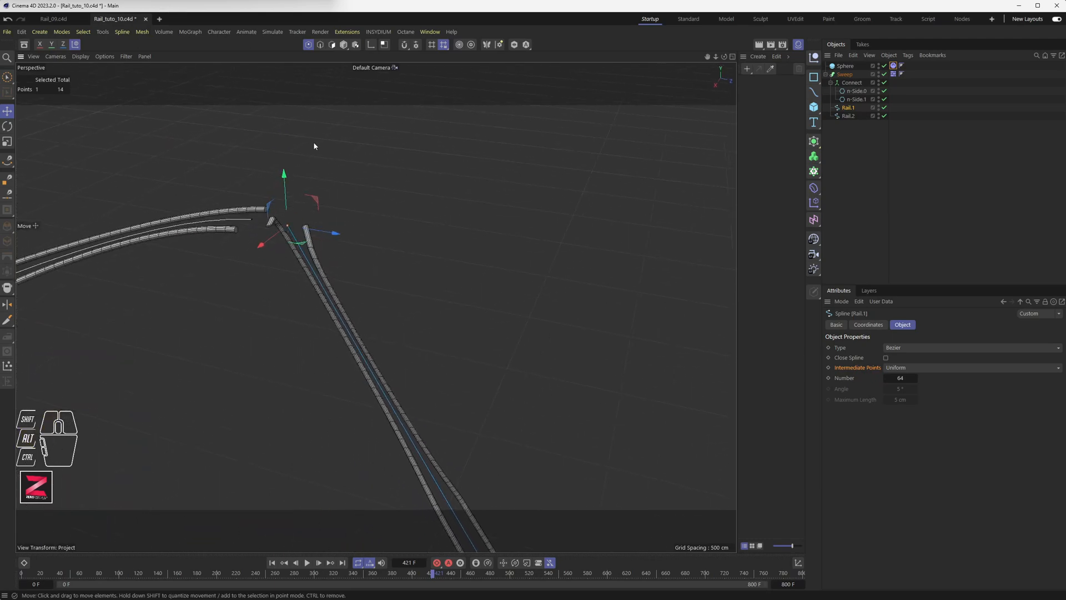
# Leave Rail.1's end point in place, undoing a trial move, and activate the Weld tool.
pyautogui.rightClick(319, 115)
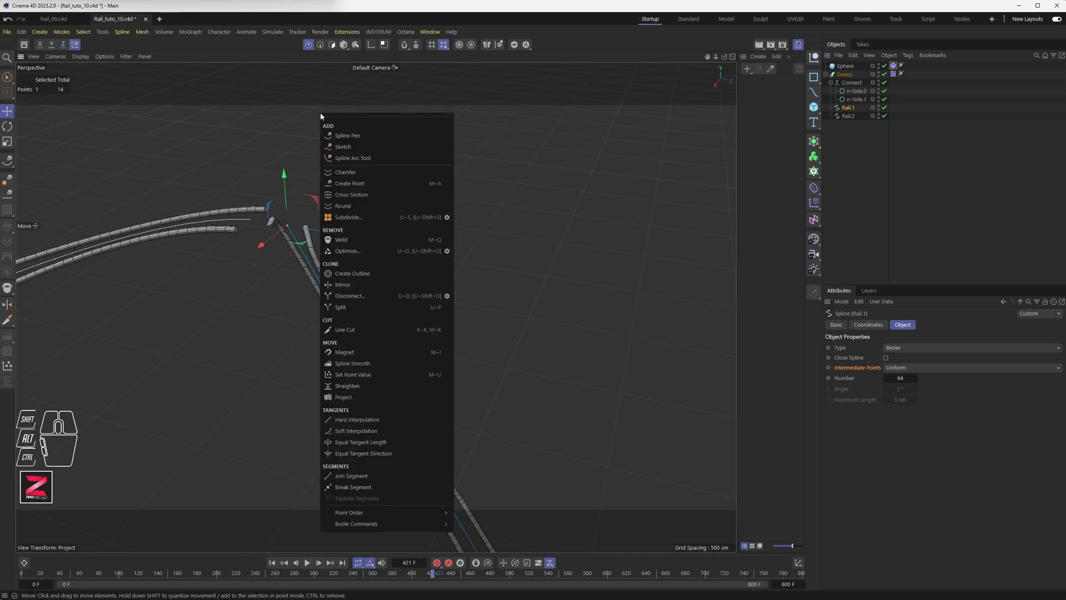
pyautogui.click(592, 16)
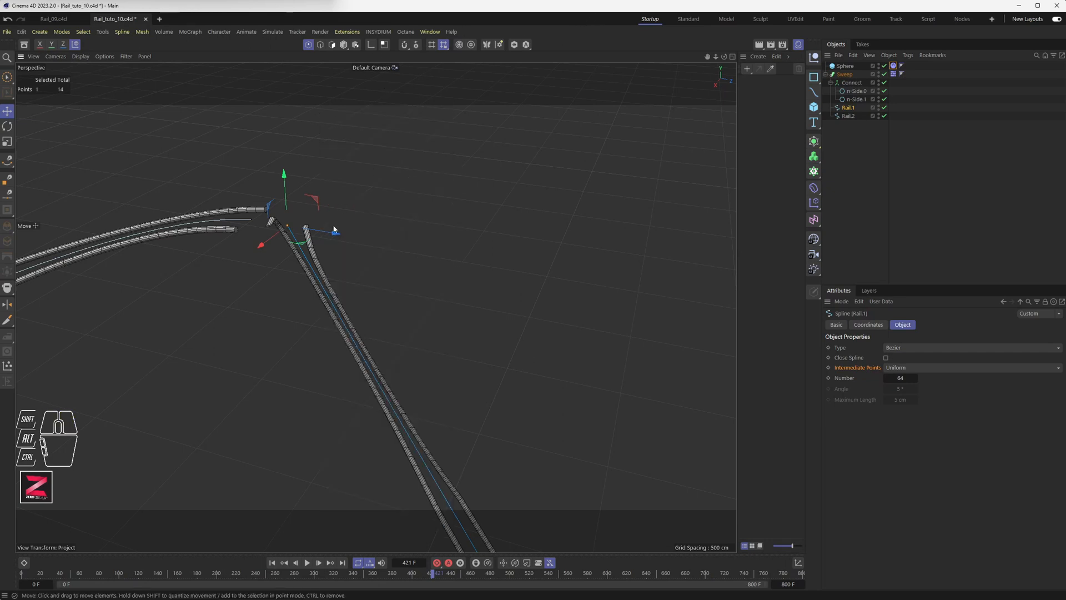
pyautogui.moveTo(287, 228); pyautogui.dragTo(311, 315)
pyautogui.hotkey('ctrl', 'z')
pyautogui.hotkey('ctrl', 'z')
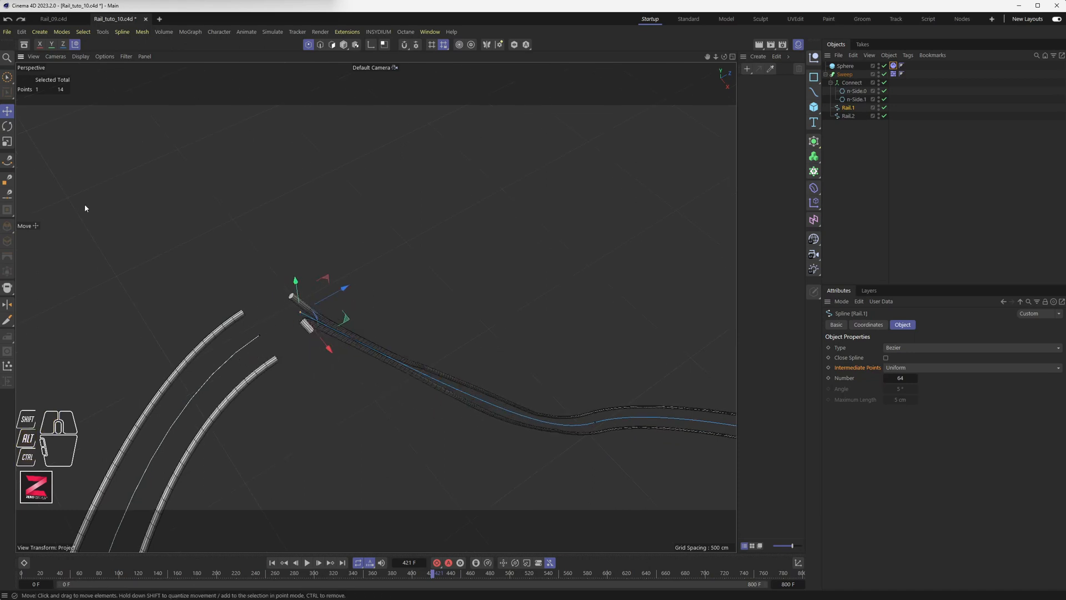
pyautogui.click(8, 288)
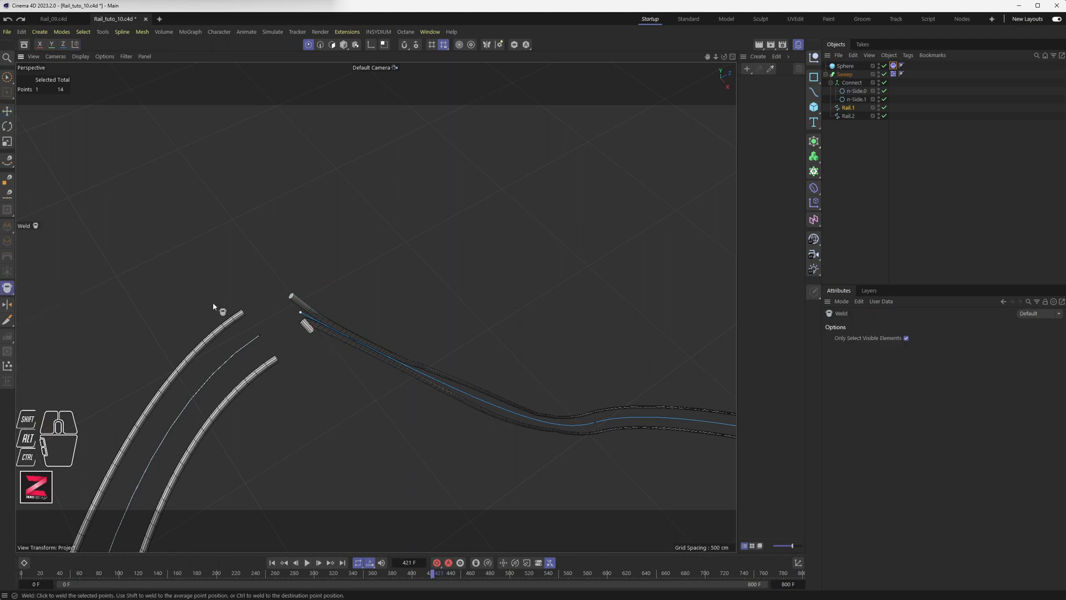
pyautogui.moveTo(301, 314); pyautogui.dragTo(258, 335)
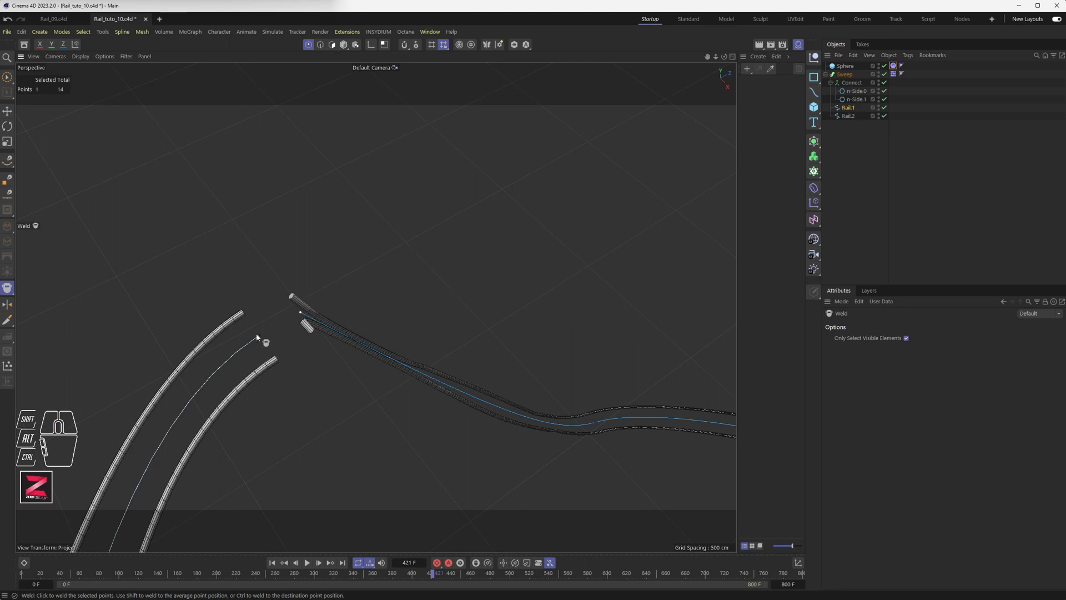
# Brush-select Rail.1's two loose end points and weld them together at the rail corner.
pyautogui.click(8, 78)
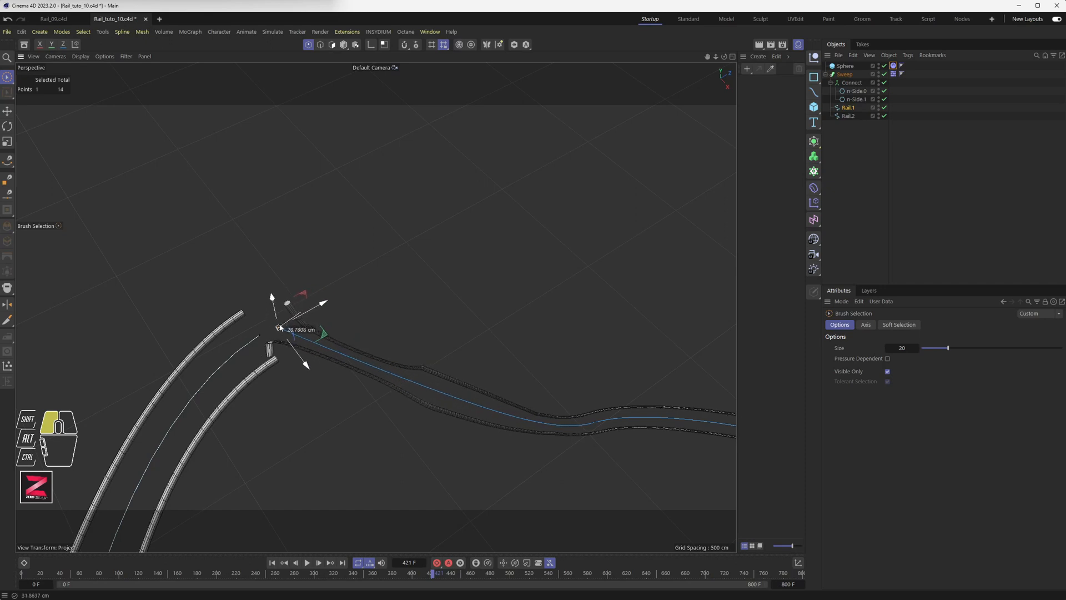
pyautogui.moveTo(262, 334); pyautogui.dragTo(304, 307)
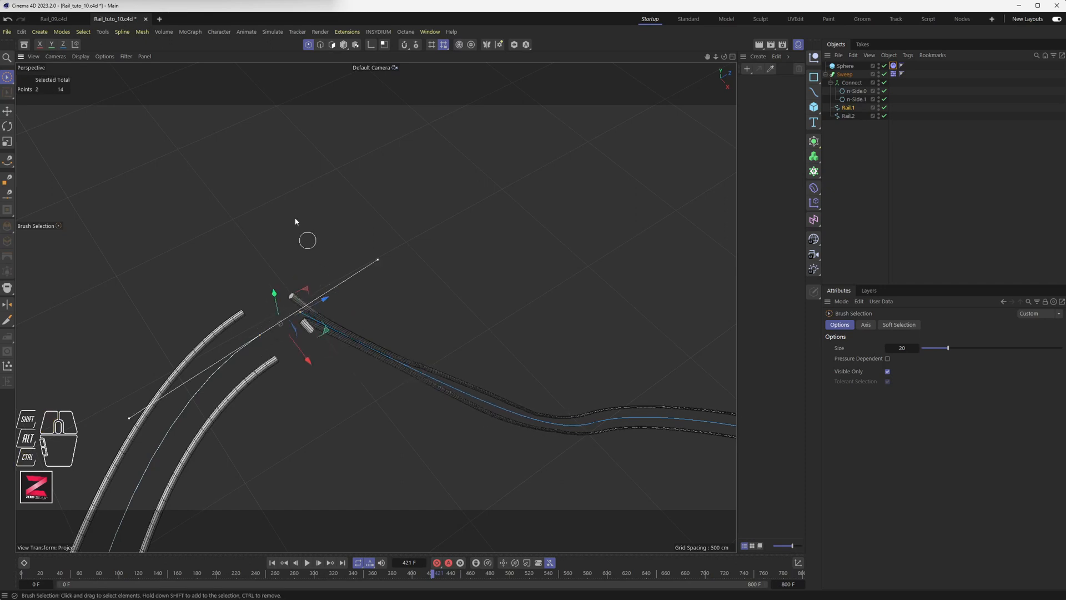
pyautogui.click(7, 287)
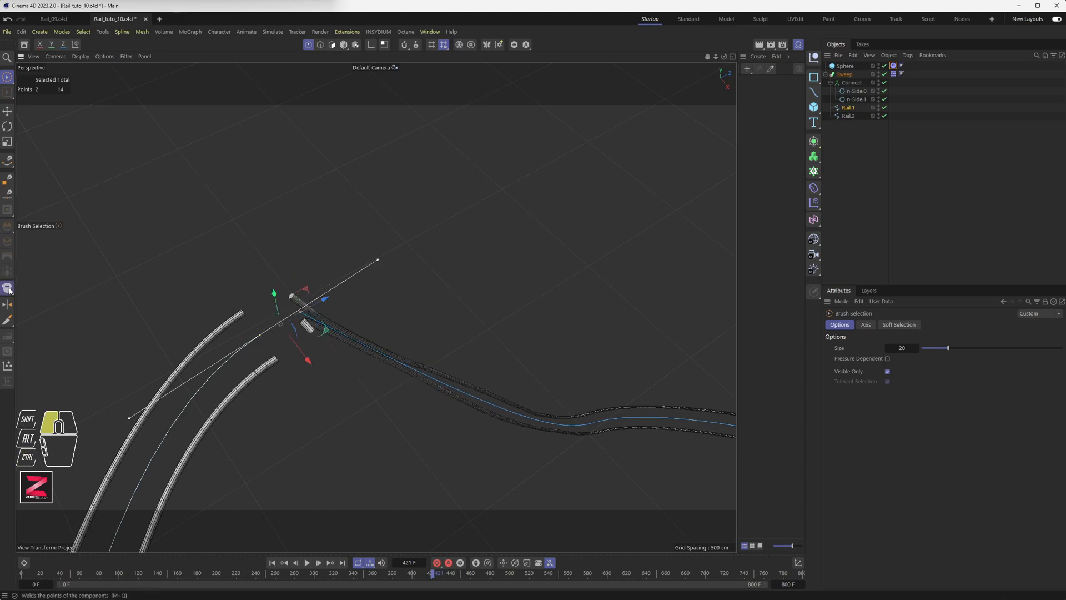
pyautogui.click(302, 311)
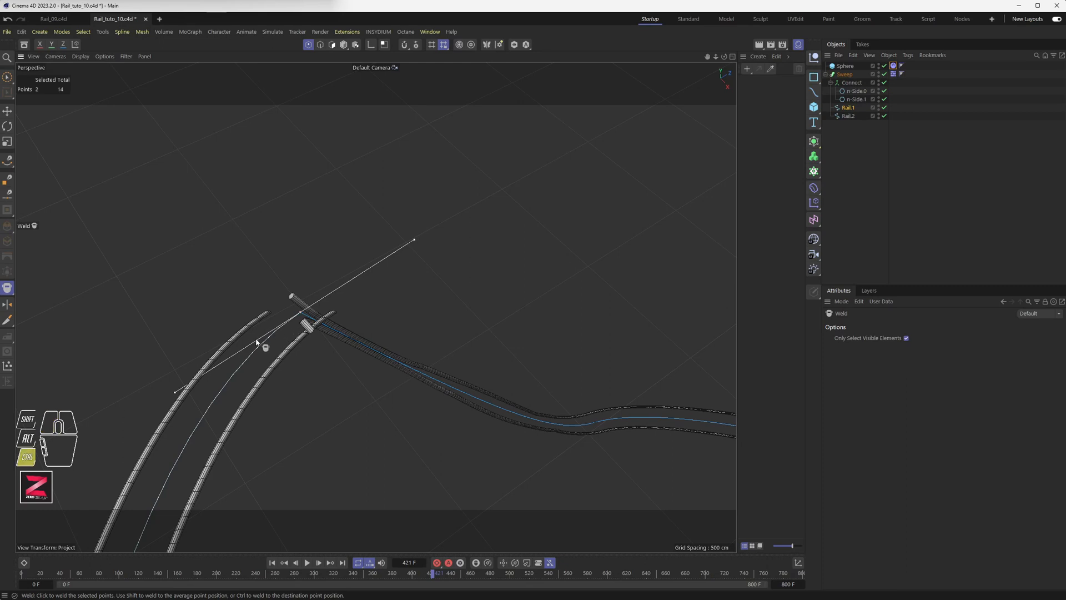
pyautogui.hotkey('ctrl', 'z')
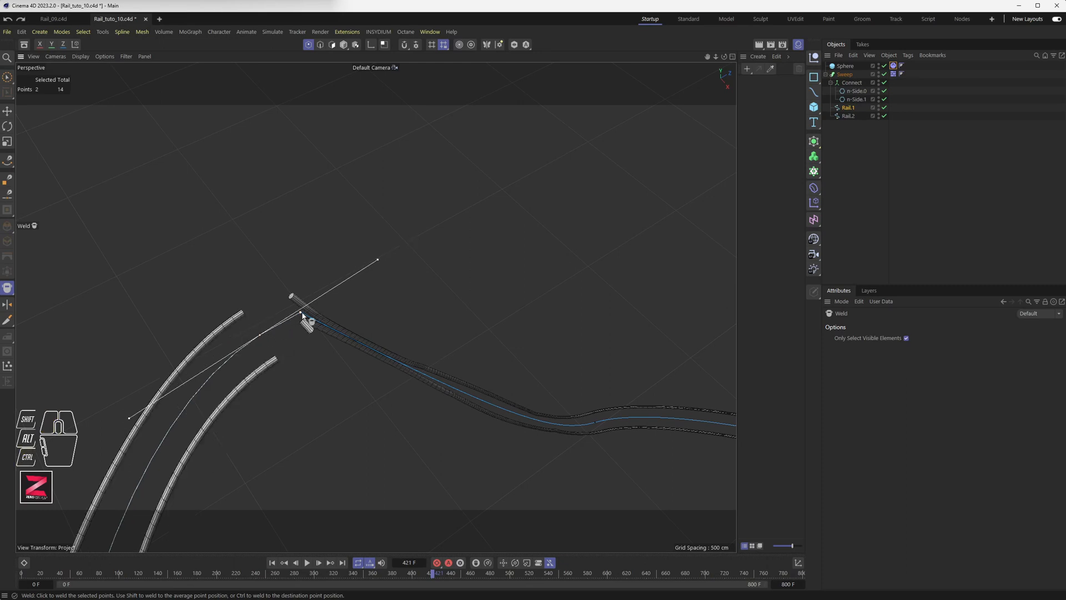
pyautogui.moveTo(300, 314)
pyautogui.keyDown('alt'); pyautogui.mouseDown()
pyautogui.moveTo(303, 327)
pyautogui.moveTo(284, 314)
pyautogui.moveTo(374, 304)
pyautogui.moveTo(298, 317)
pyautogui.mouseUp(); pyautogui.keyUp('alt')
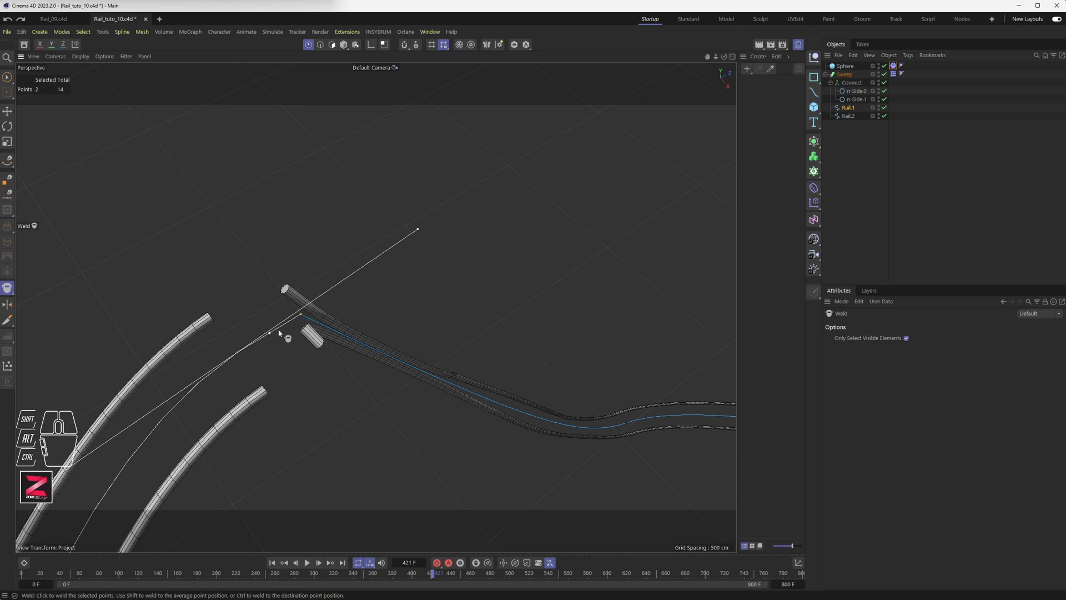
pyautogui.click(240, 354)
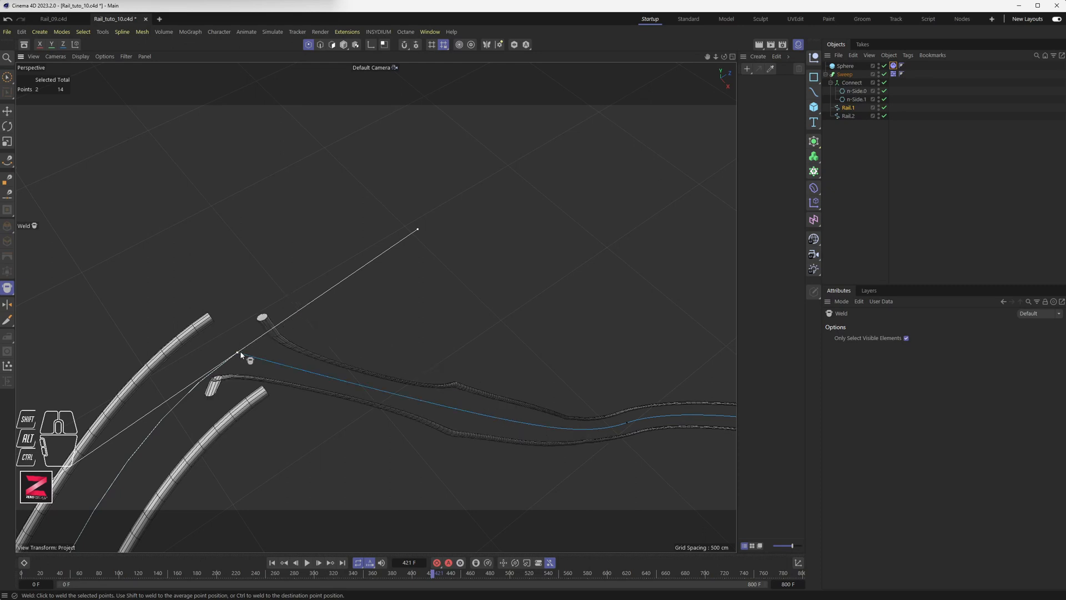
pyautogui.keyDown('alt'); pyautogui.moveTo(322, 357); pyautogui.dragTo(311, 319); pyautogui.keyUp('alt')
# Enable Close Spline on Rail.1 to make it a closed loop.
pyautogui.click(847, 108)
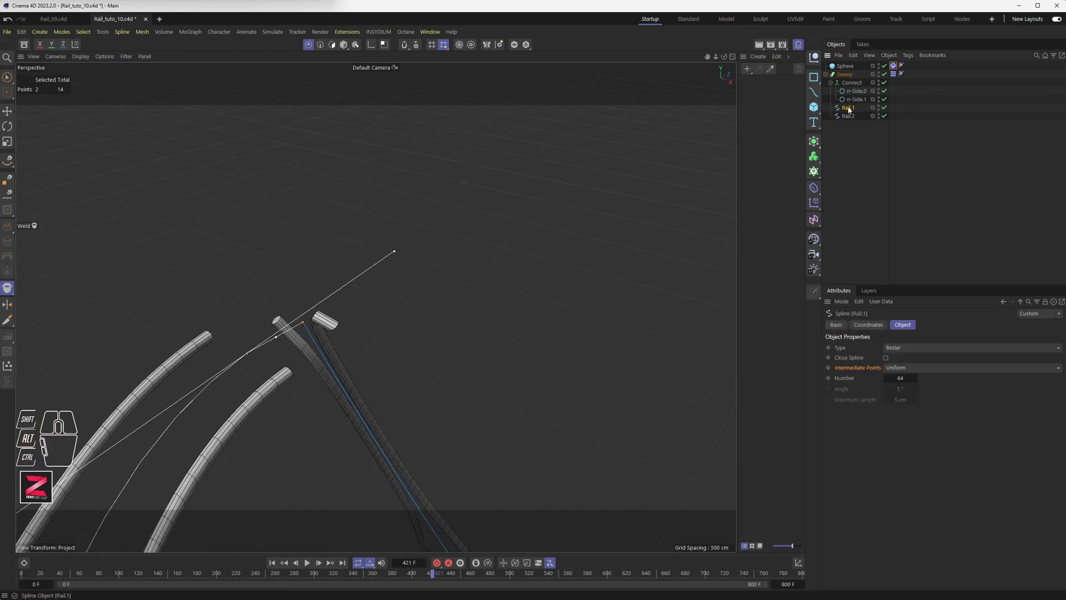
pyautogui.click(886, 358)
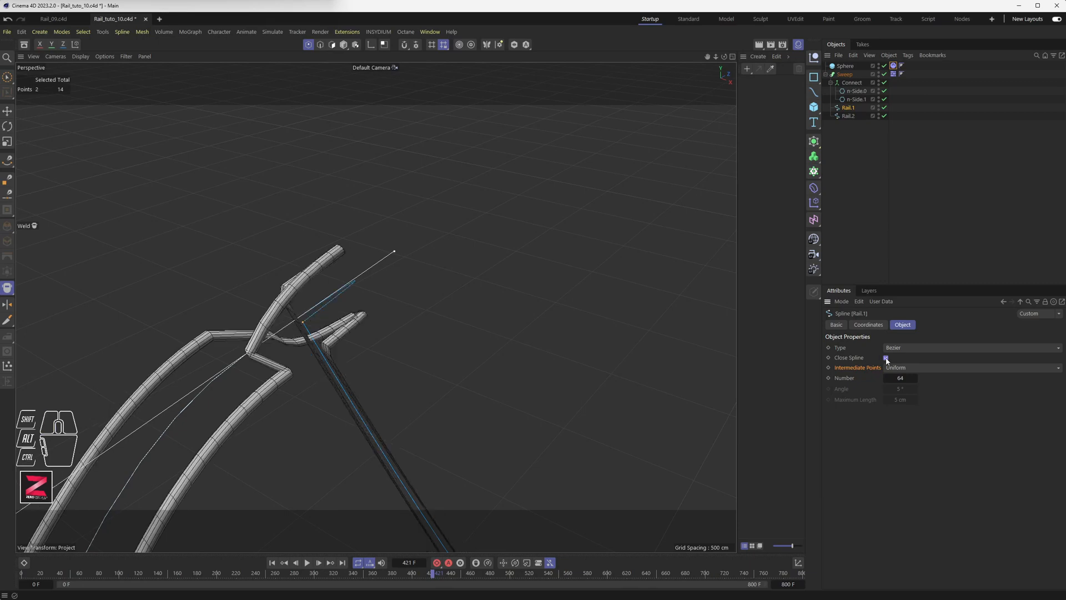
pyautogui.keyDown('alt'); pyautogui.moveTo(421, 328); pyautogui.dragTo(290, 305); pyautogui.keyUp('alt')
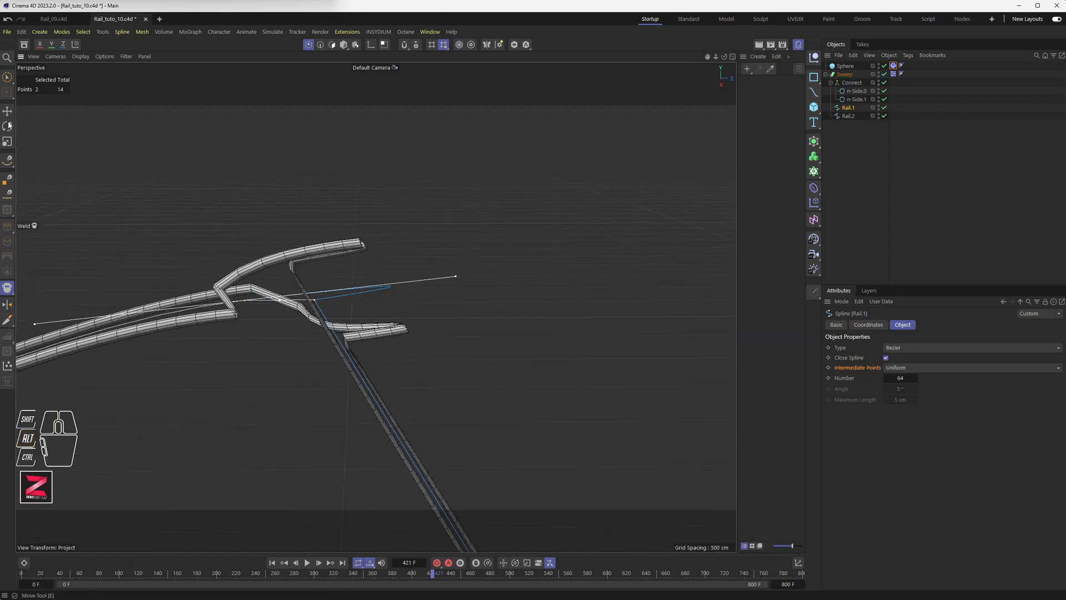
# Select Rail.1's two corner points and apply Soft Interpolation to round them.
pyautogui.click(7, 77)
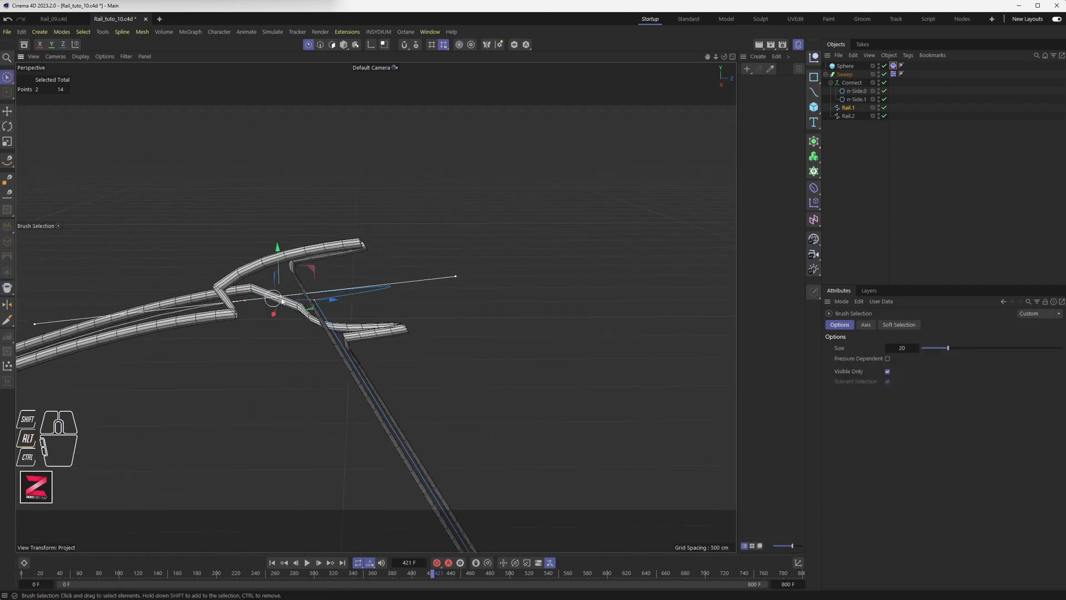
pyautogui.click(333, 281)
pyautogui.moveTo(333, 282); pyautogui.dragTo(291, 339)
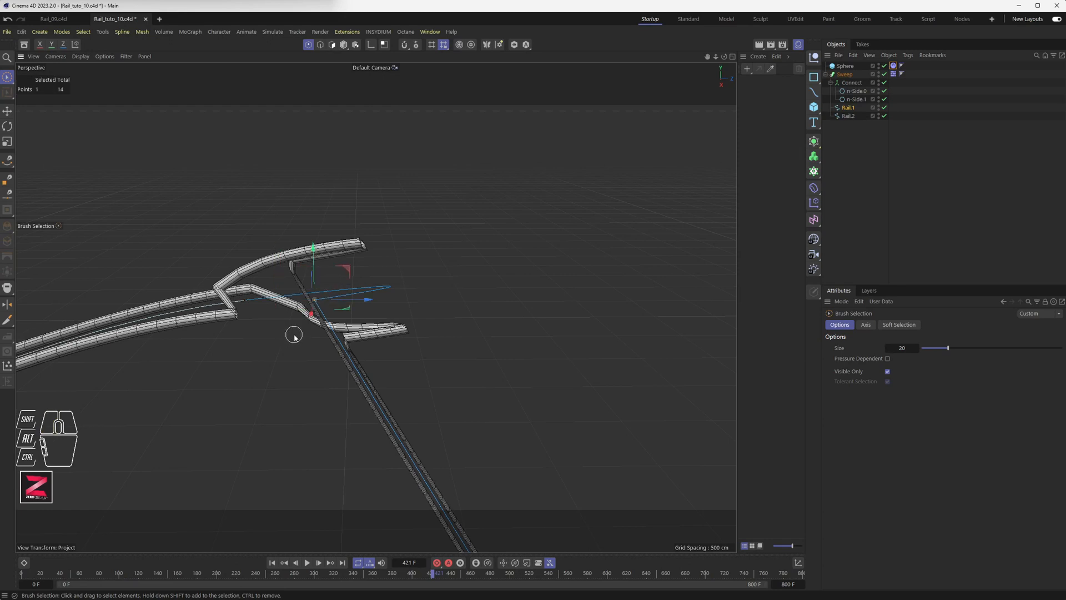
pyautogui.click(246, 300)
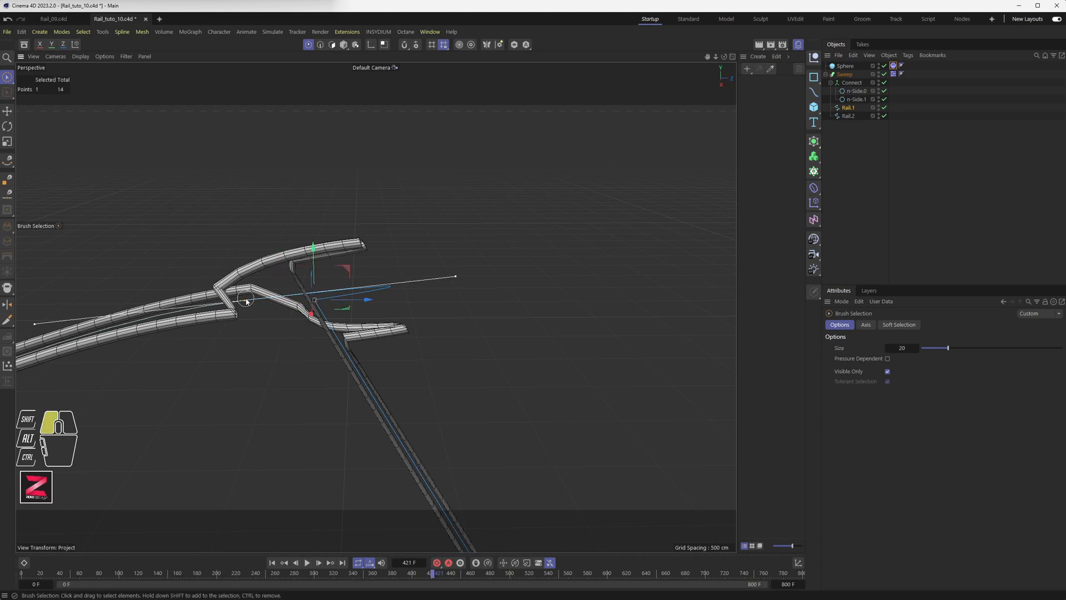
pyautogui.rightClick(308, 157)
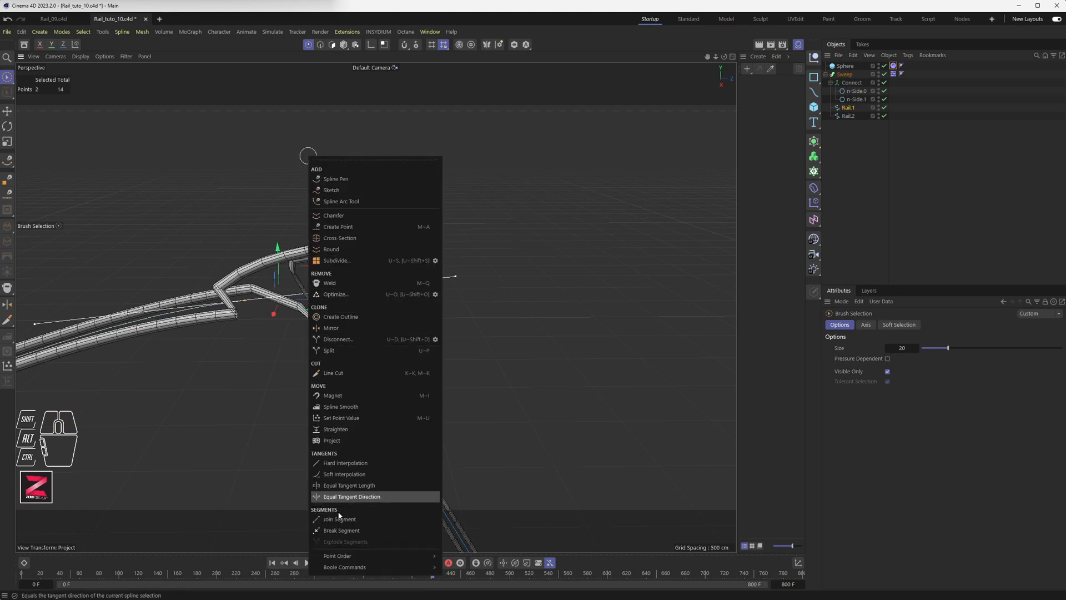
pyautogui.click(356, 475)
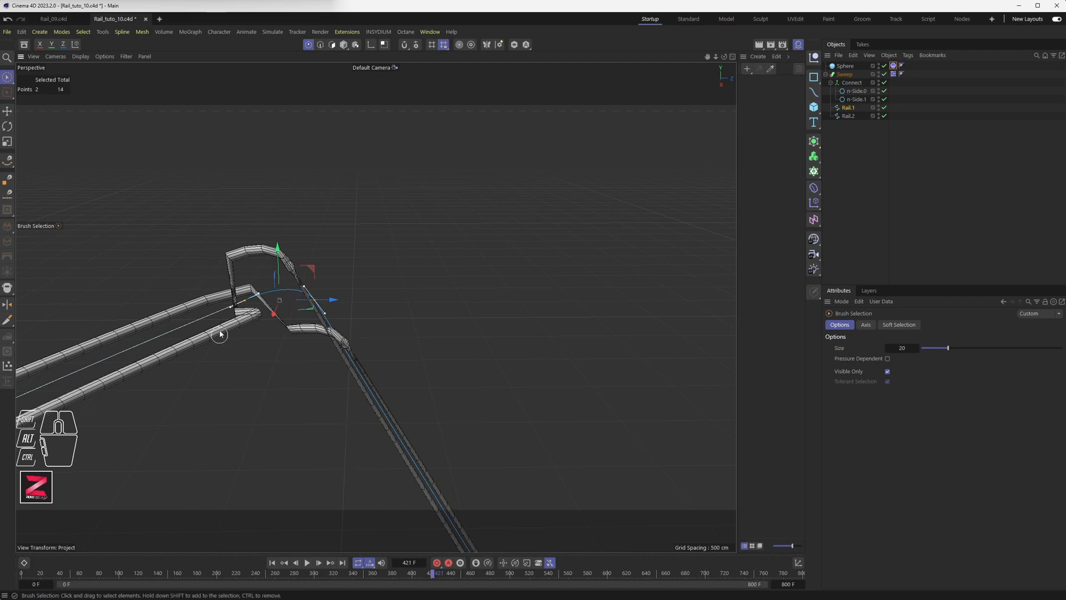
pyautogui.keyDown('alt'); pyautogui.moveTo(319, 364); pyautogui.dragTo(255, 395); pyautogui.keyUp('alt')
# Close Rail.2 and set its Intermediate Points to Uniform with Number 64.
pyautogui.click(848, 116)
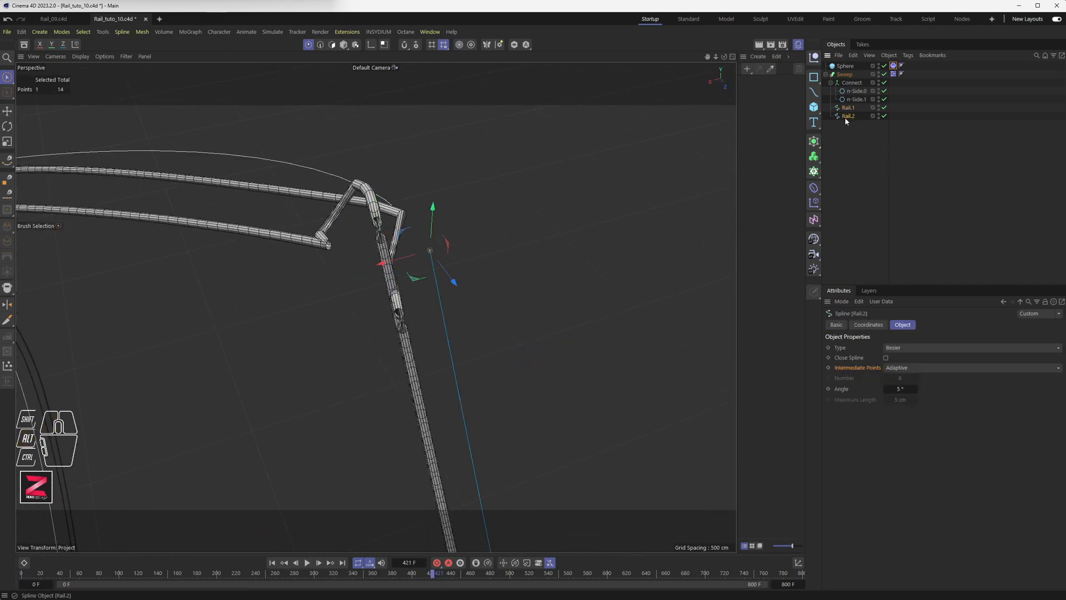
pyautogui.moveTo(397, 198); pyautogui.dragTo(464, 288)
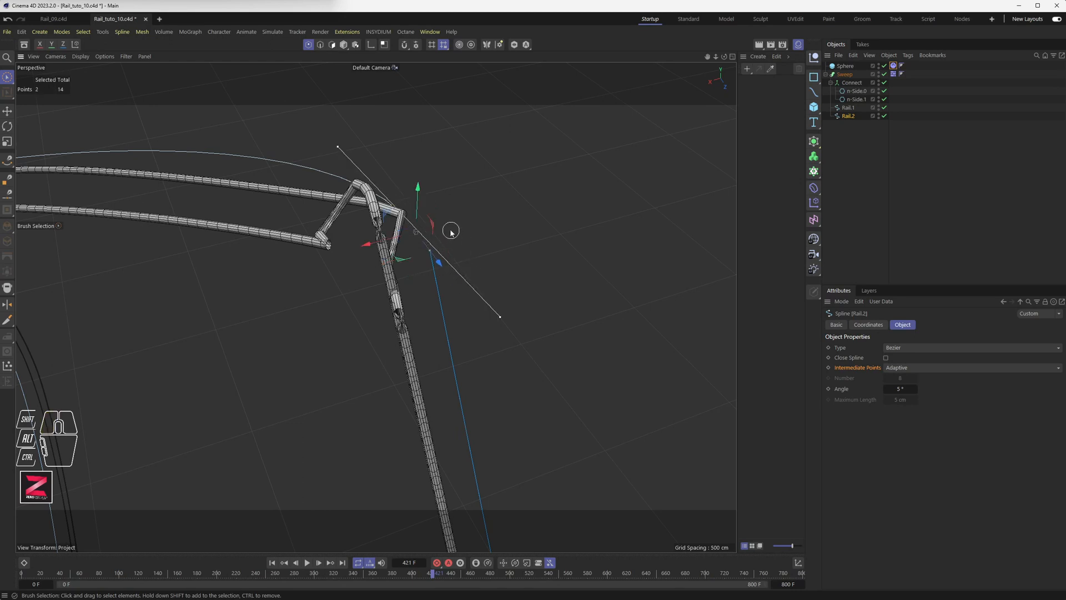
pyautogui.click(886, 358)
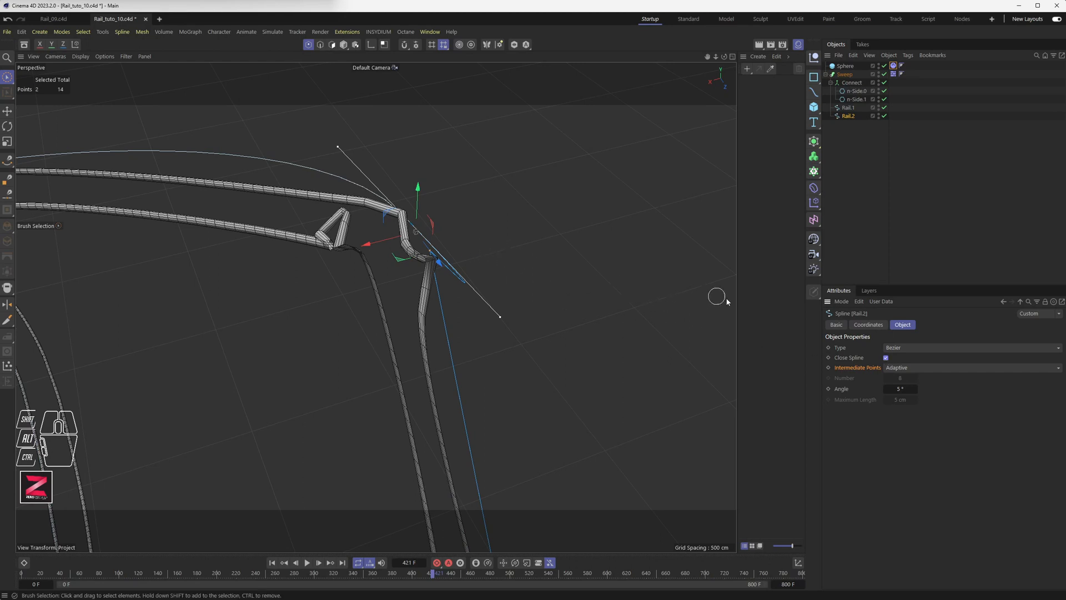
pyautogui.click(849, 108)
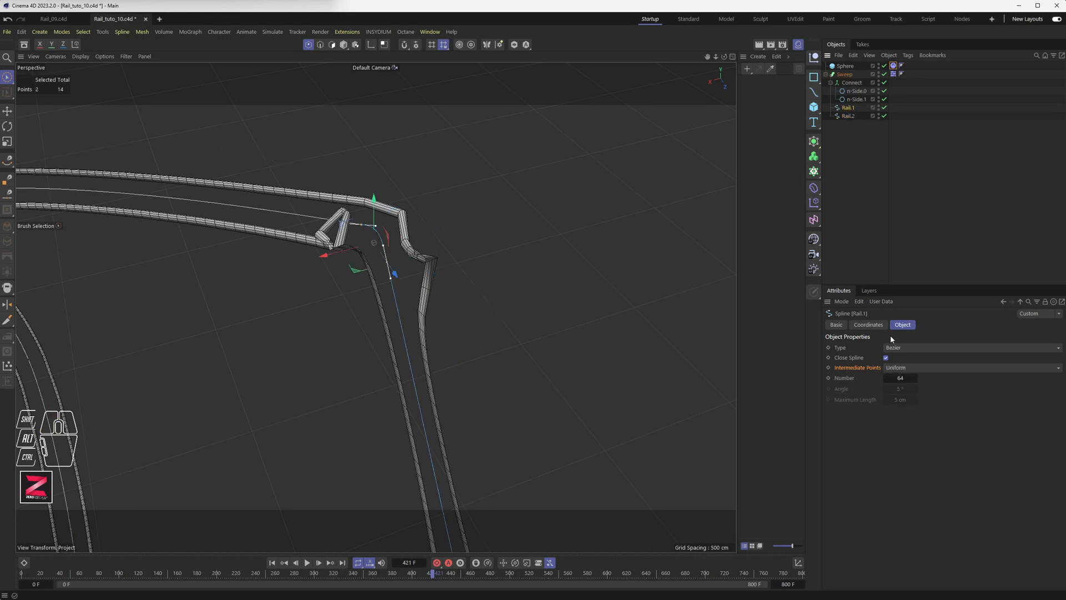
pyautogui.click(848, 116)
pyautogui.click(902, 368)
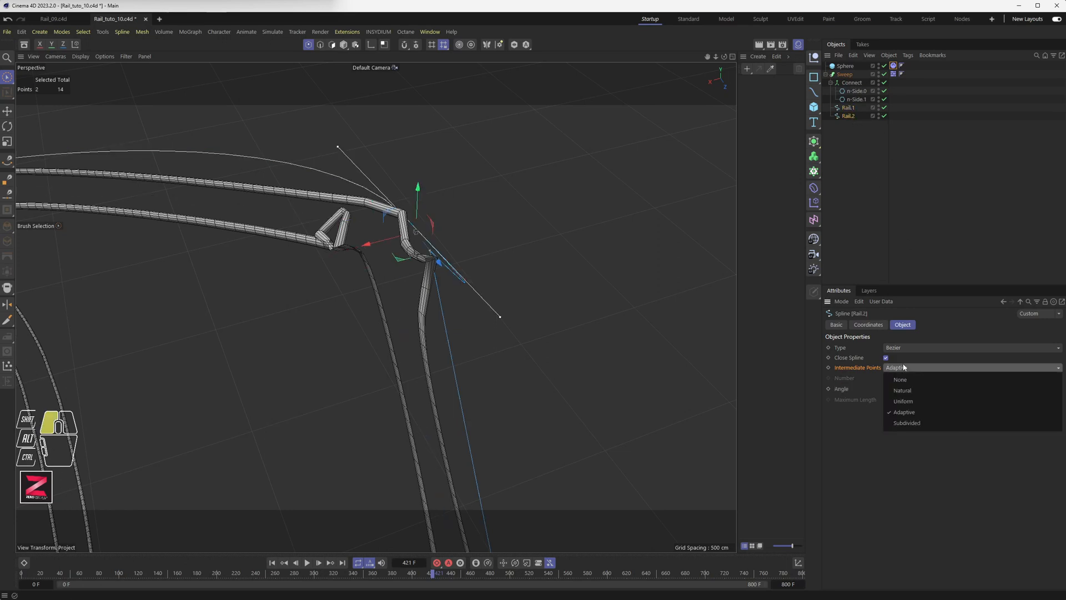
pyautogui.click(906, 401)
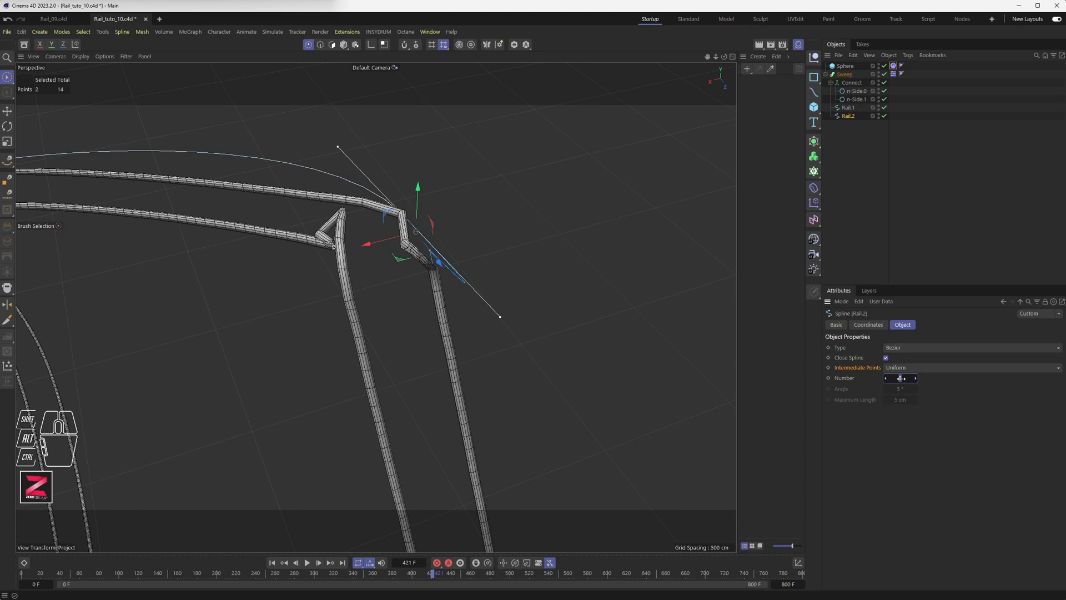
pyautogui.moveTo(900, 378); pyautogui.dragTo(901, 378)
pyautogui.keyDown('alt'); pyautogui.moveTo(435, 255); pyautogui.dragTo(345, 303); pyautogui.keyUp('alt')
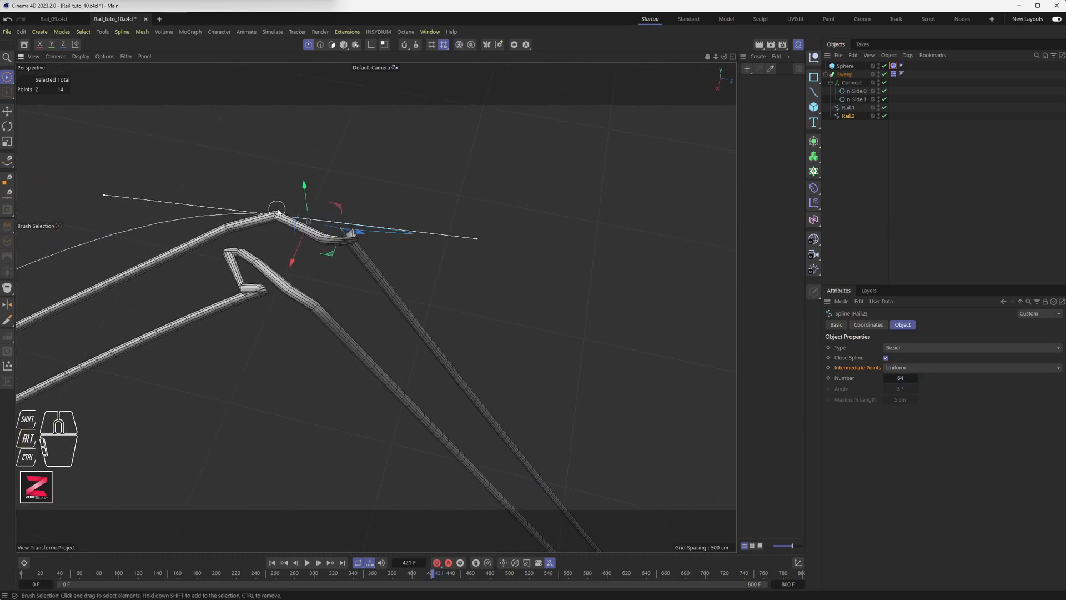
# Select a point on Rail.1 and undo an accidental reshaping of the rail.
pyautogui.click(847, 107)
pyautogui.click(261, 252)
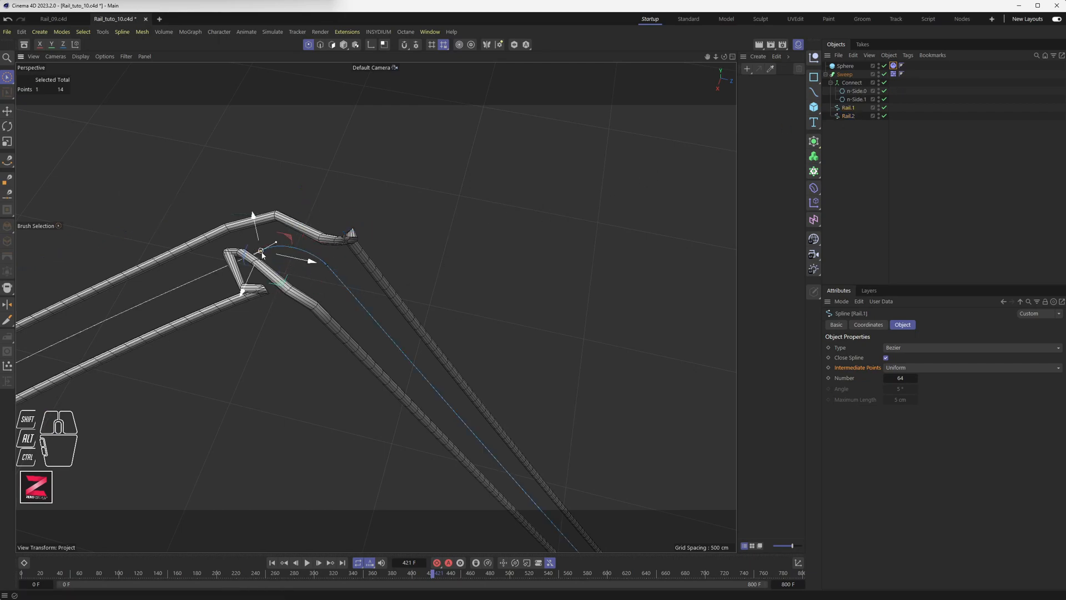
pyautogui.keyDown('alt'); pyautogui.moveTo(299, 244); pyautogui.dragTo(237, 262); pyautogui.keyUp('alt')
pyautogui.hotkey('ctrl', 'z')
pyautogui.hotkey('ctrl', 'z')
# Select Rail.2's corner points and apply Soft Interpolation to round the corner.
pyautogui.click(849, 115)
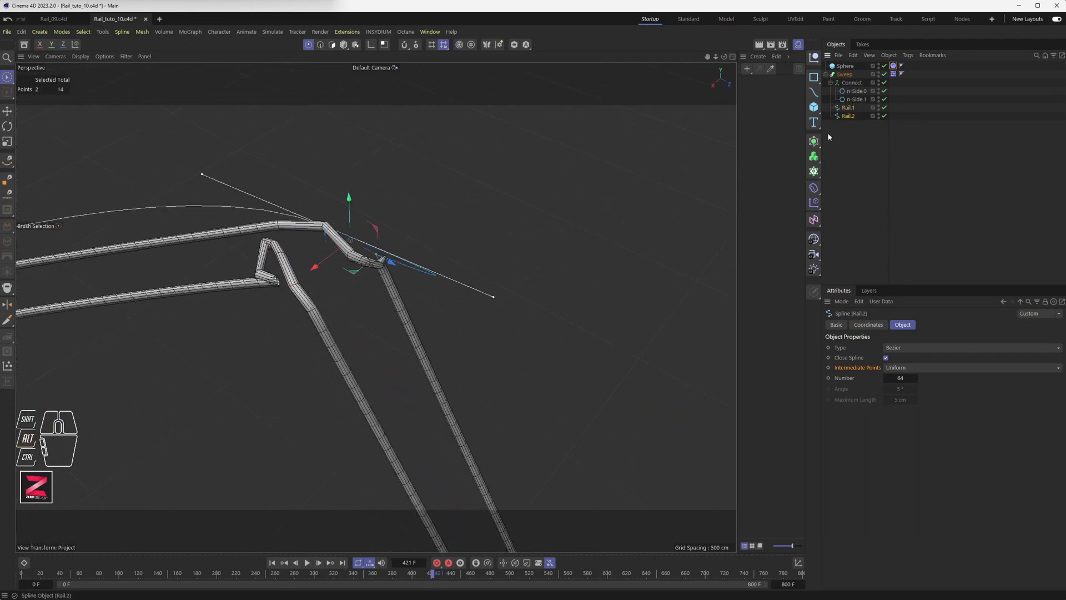
pyautogui.click(332, 234)
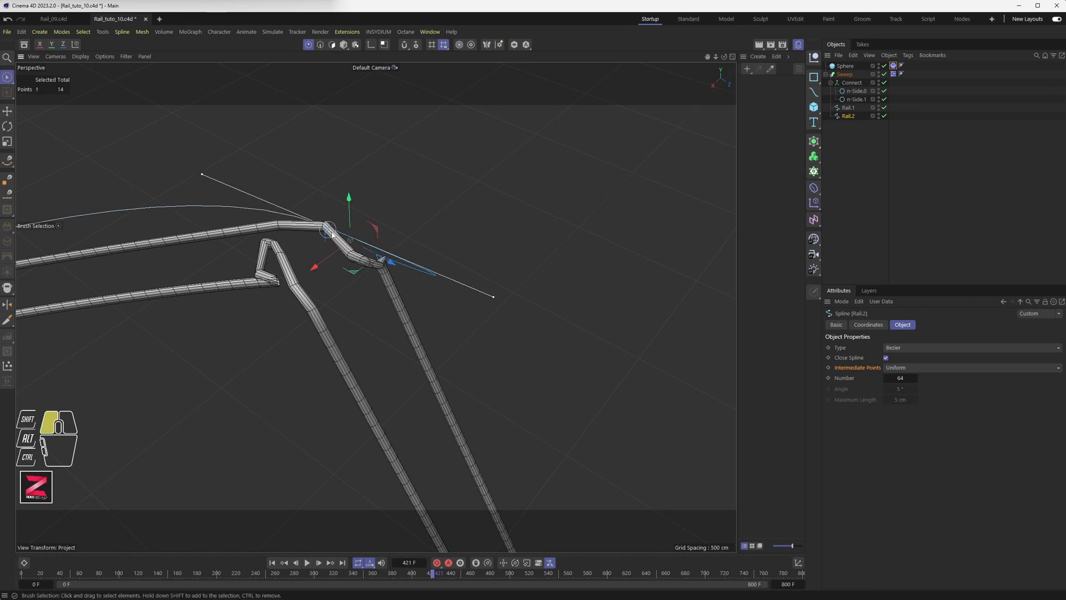
pyautogui.moveTo(382, 261); pyautogui.dragTo(395, 252)
pyautogui.rightClick(414, 142)
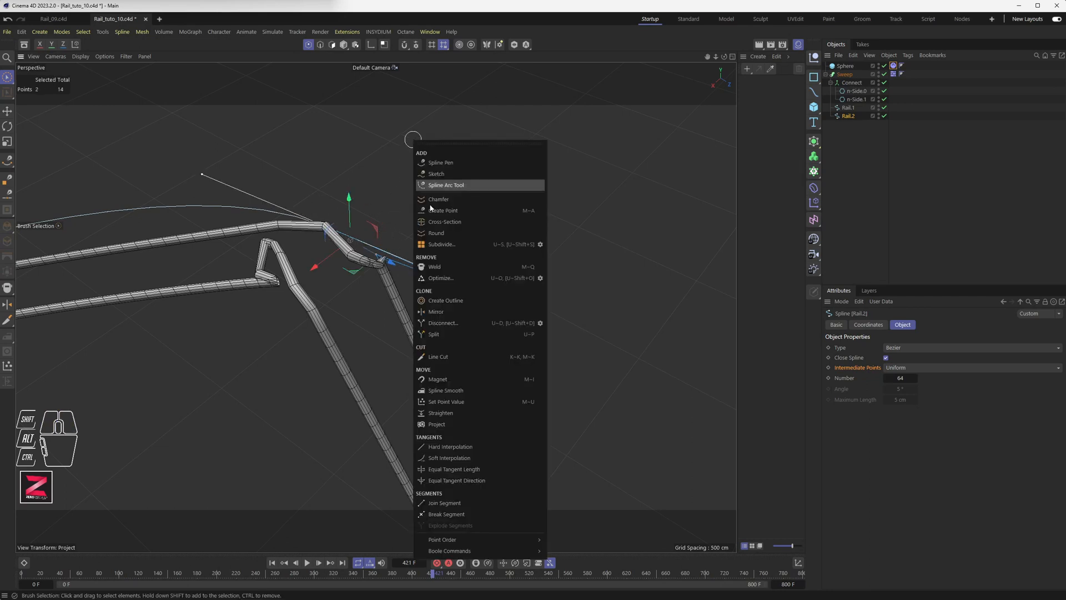
pyautogui.click(449, 458)
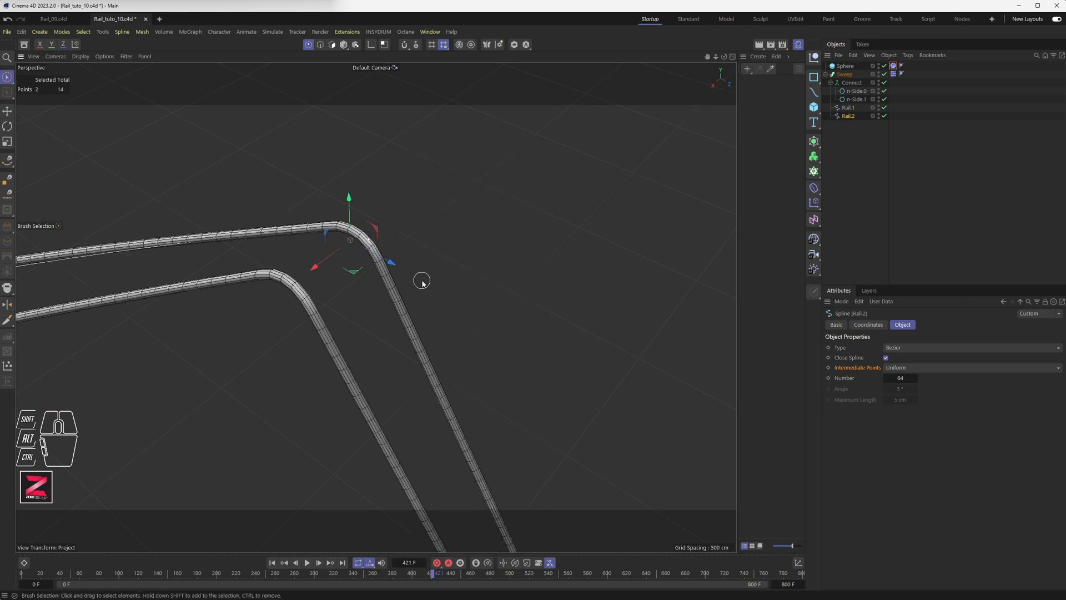
pyautogui.keyDown('alt'); pyautogui.moveTo(422, 281); pyautogui.dragTo(341, 248); pyautogui.keyUp('alt')
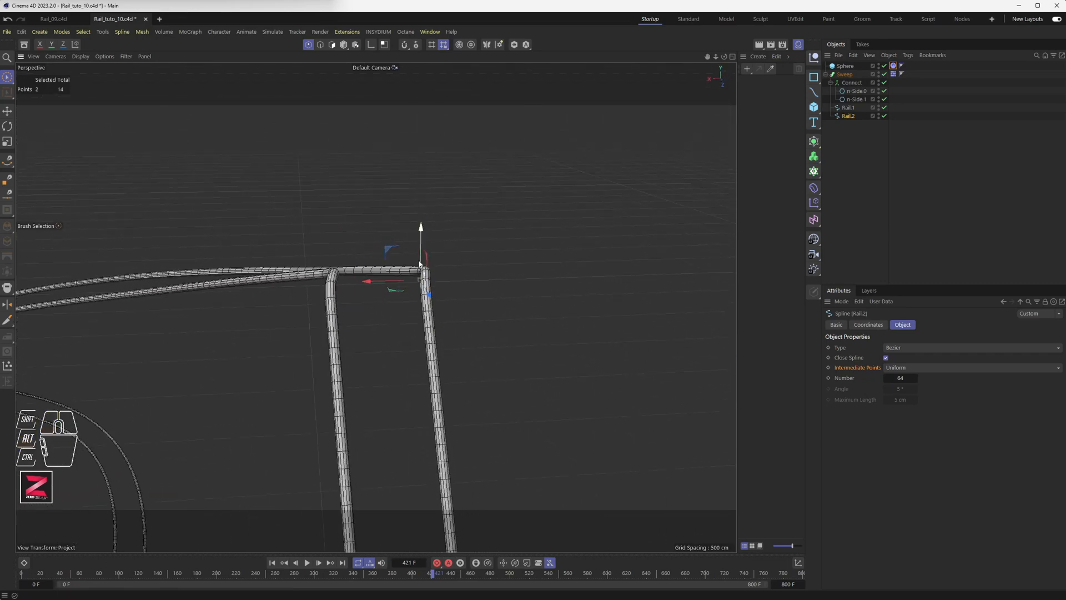
pyautogui.keyDown('alt'); pyautogui.moveTo(421, 290); pyautogui.dragTo(408, 272); pyautogui.keyUp('alt')
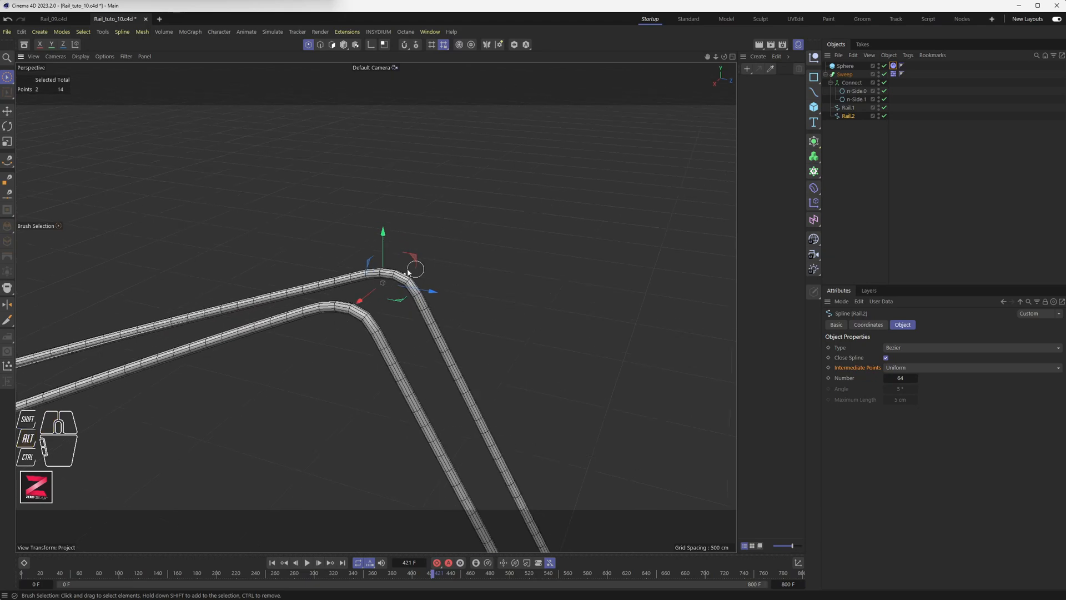
# Reselect Rail.2's corner points on the bare spline, undoing a slight trial raise.
pyautogui.click(438, 273)
pyautogui.moveTo(350, 271); pyautogui.dragTo(411, 286)
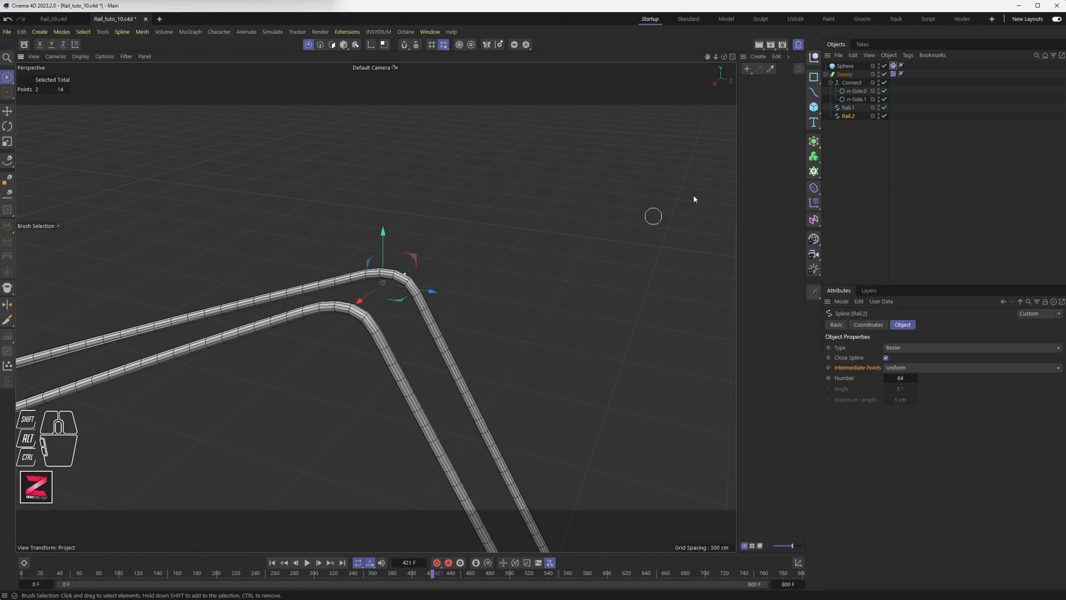
pyautogui.click(884, 75)
pyautogui.moveTo(348, 282); pyautogui.dragTo(428, 292)
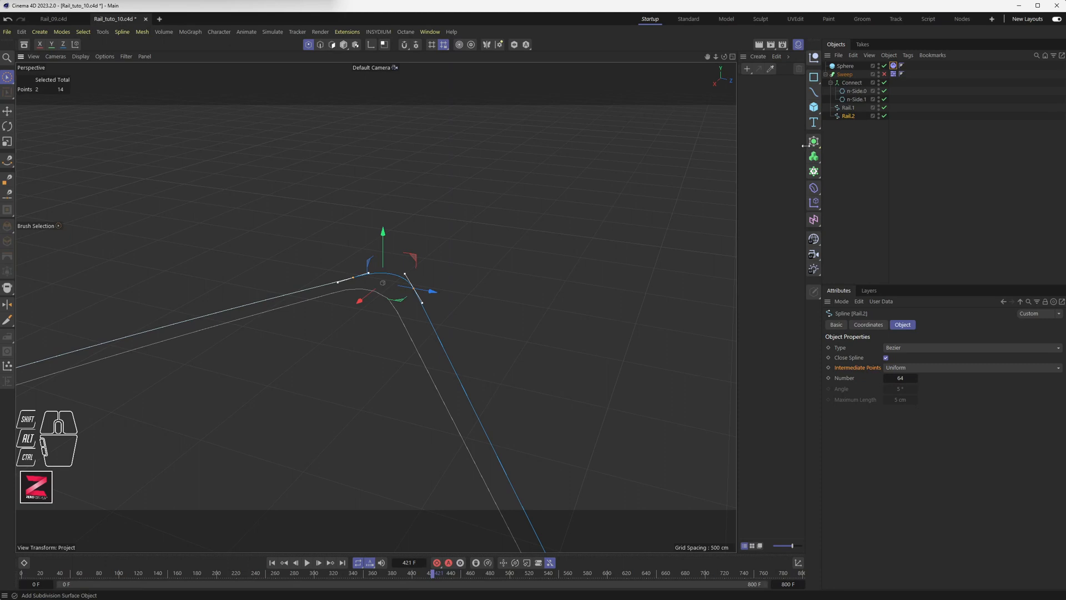
pyautogui.click(884, 74)
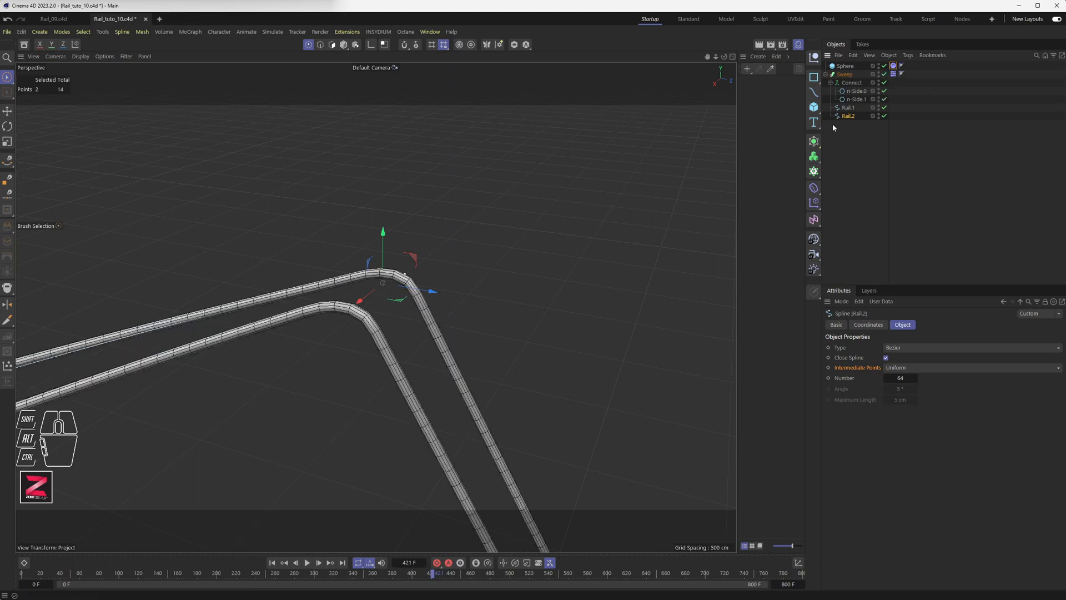
pyautogui.moveTo(384, 245); pyautogui.dragTo(383, 246)
pyautogui.hotkey('ctrl', 'z')
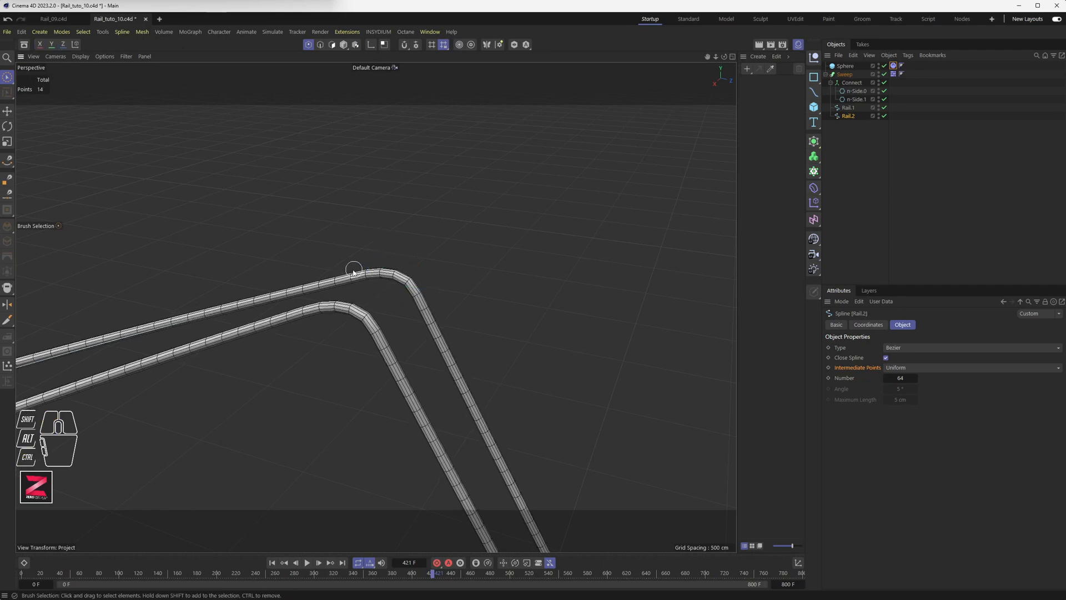
# Select a single point at the rail bend and raise it slightly.
pyautogui.moveTo(355, 271); pyautogui.dragTo(385, 279)
pyautogui.moveTo(355, 247); pyautogui.dragTo(354, 241)
pyautogui.keyDown('alt'); pyautogui.moveTo(386, 308); pyautogui.dragTo(302, 368); pyautogui.keyUp('alt')
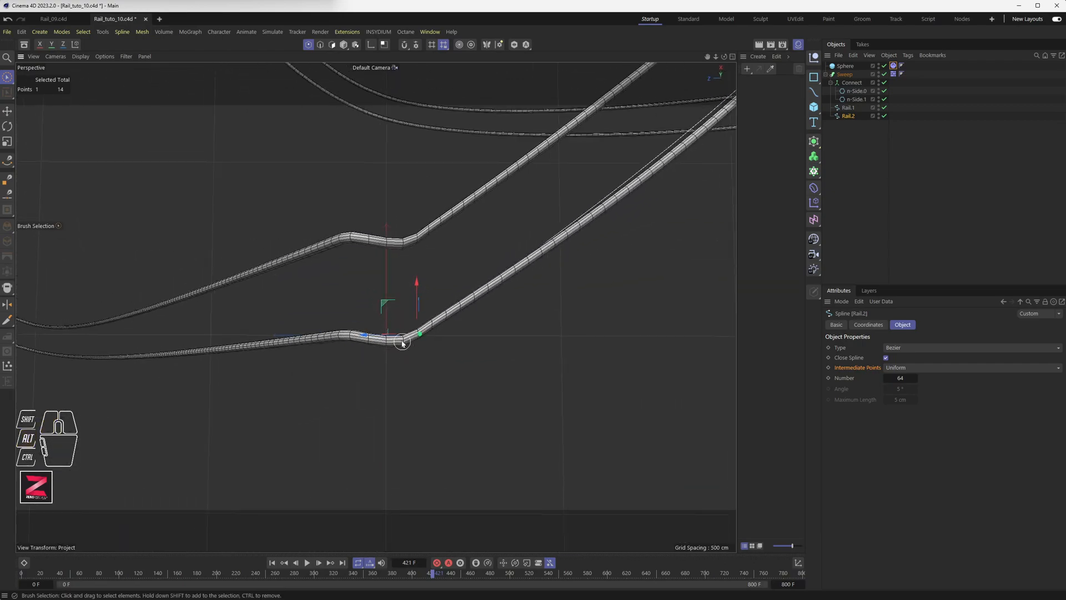
# Hide the swept tubes and maximize the Top view, framed on the selected Rail.2 point.
pyautogui.click(884, 74)
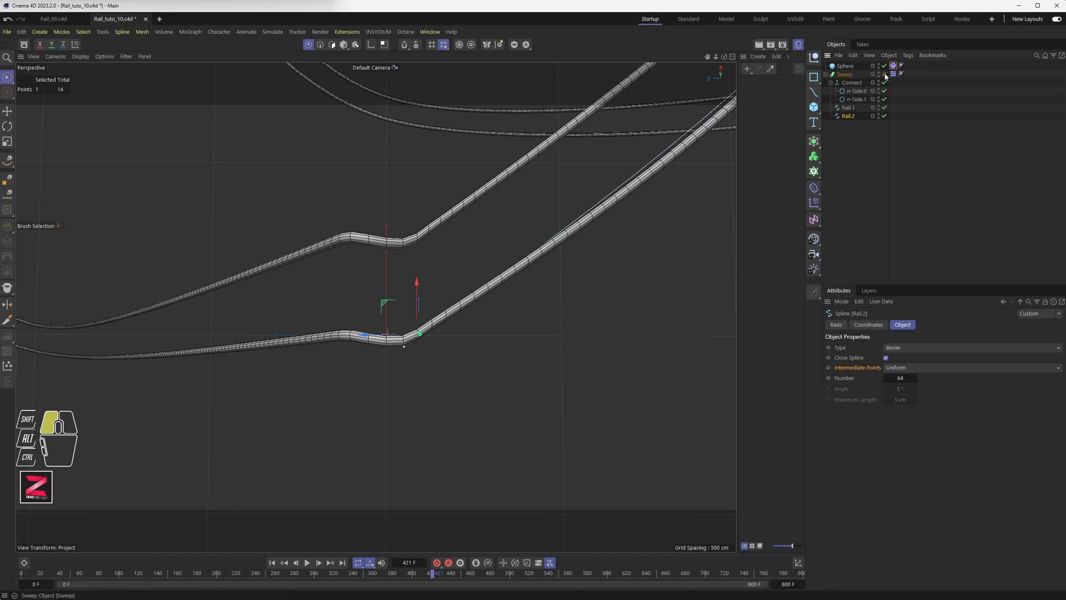
pyautogui.scroll(-4, 422, 342)
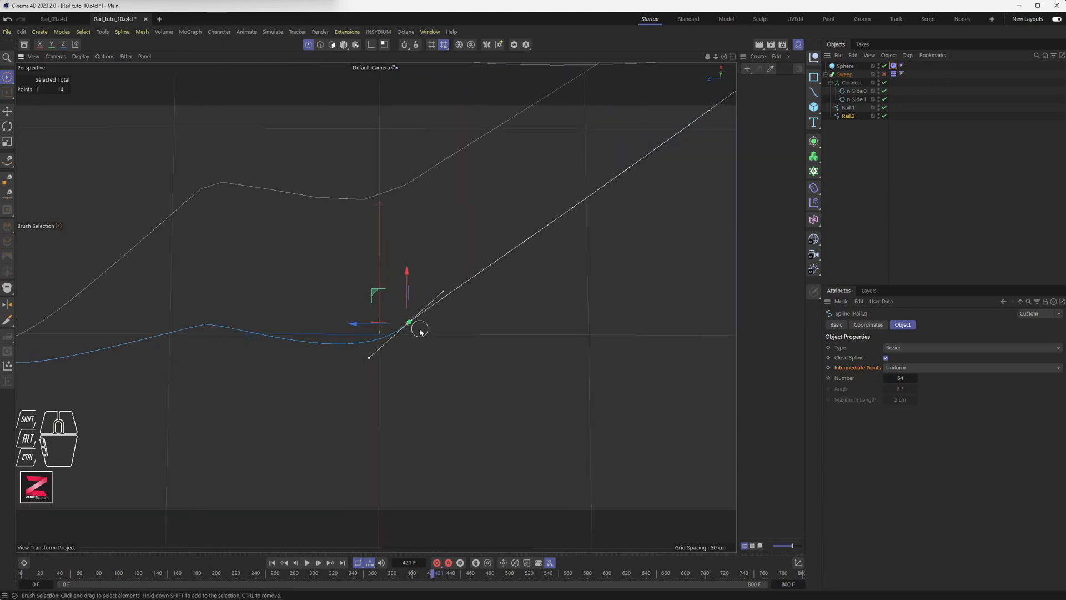
pyautogui.middleClick(433, 300)
pyautogui.middleClick(519, 246)
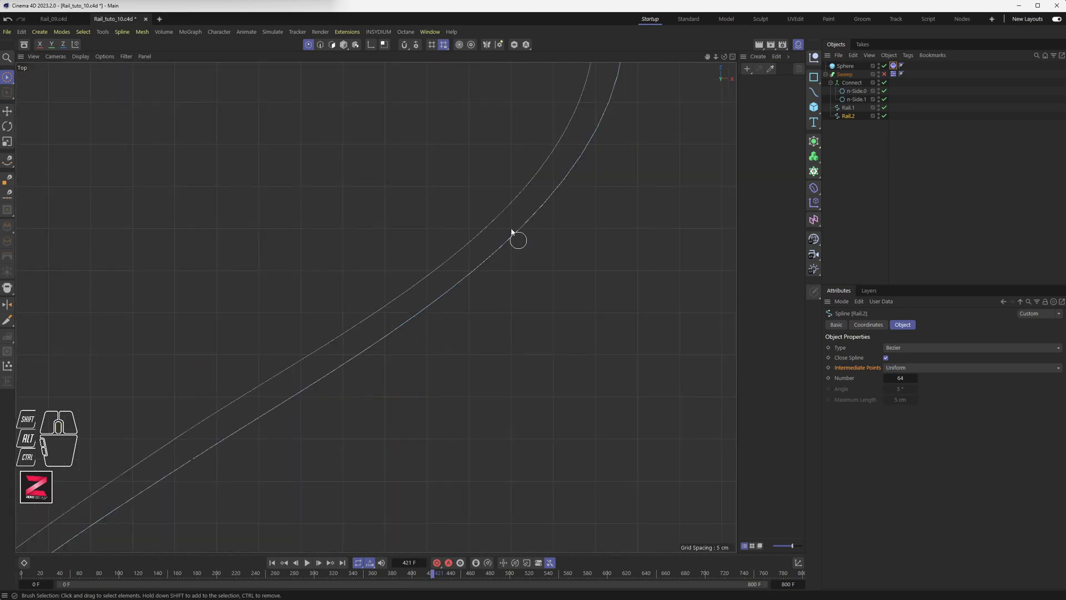
pyautogui.press('s')
pyautogui.scroll(-4, 390, 282)
pyautogui.scroll(4, 388, 284)
pyautogui.scroll(5, 374, 309)
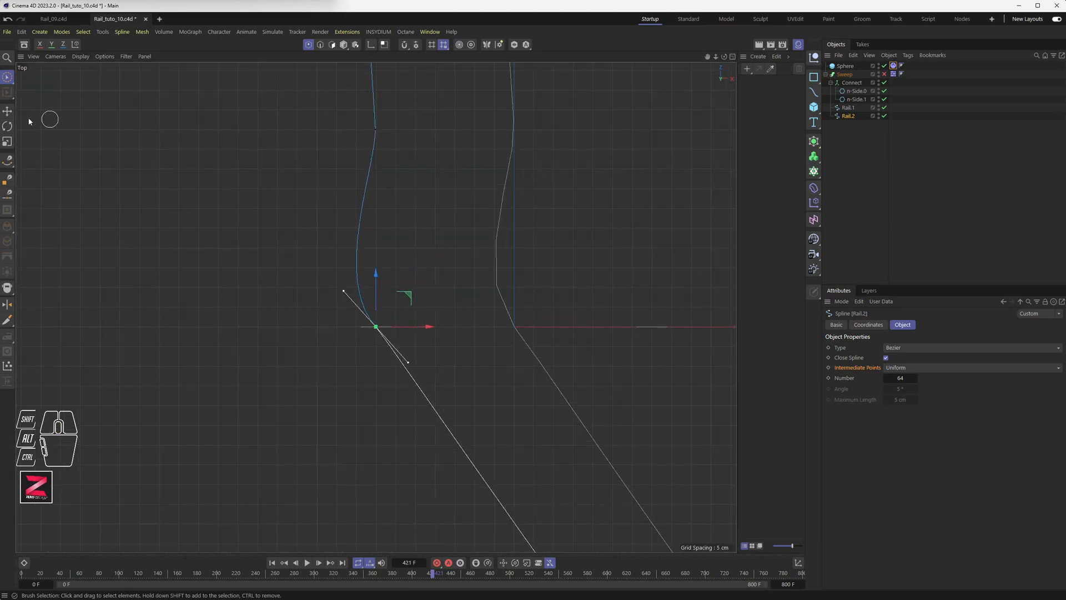
# With the Move tool, bend the point's tangent and shift the upper Rail.2 point about 13 cm left.
pyautogui.click(7, 111)
pyautogui.moveTo(343, 289); pyautogui.dragTo(344, 286)
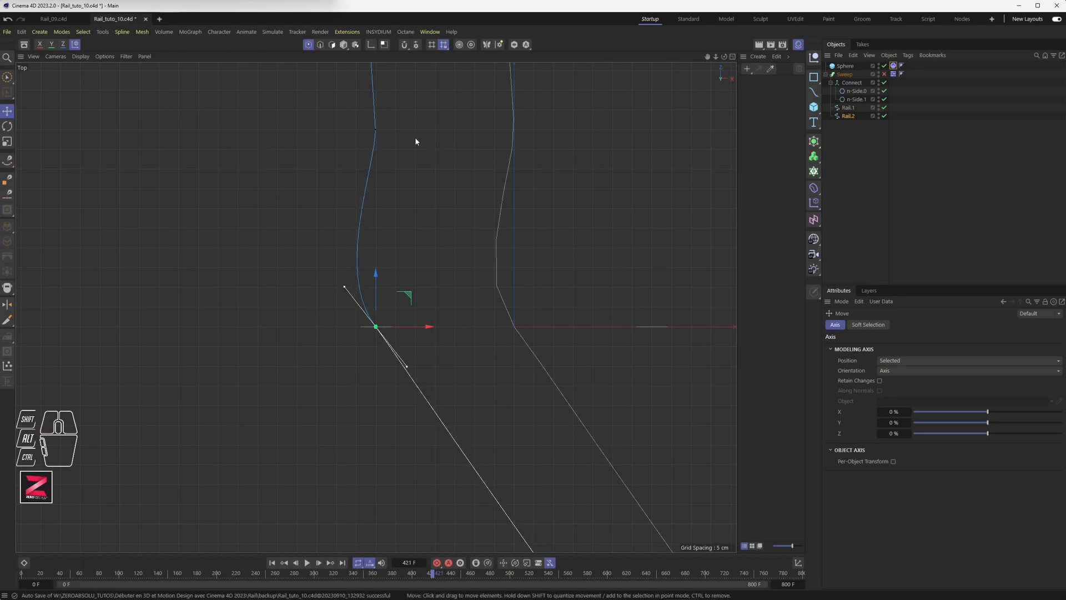
pyautogui.keyDown('alt'); pyautogui.moveTo(426, 143); pyautogui.dragTo(292, 247, button='middle'); pyautogui.keyUp('alt')
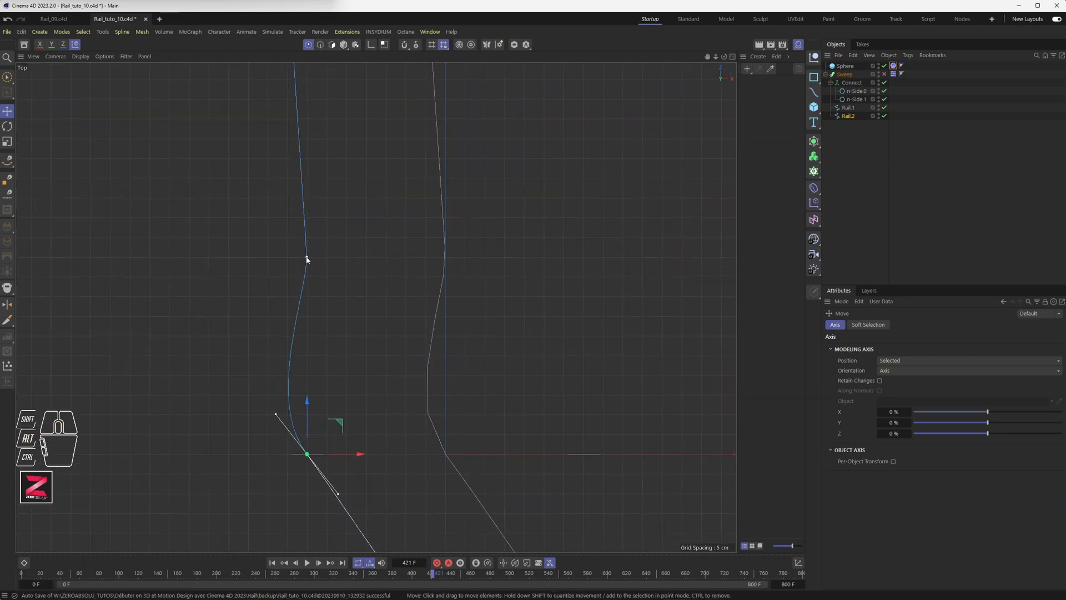
pyautogui.click(307, 259)
pyautogui.moveTo(336, 257); pyautogui.dragTo(279, 258)
# On Rail.1, move the middle point about 15 cm left, then select the point above the corner.
pyautogui.click(847, 107)
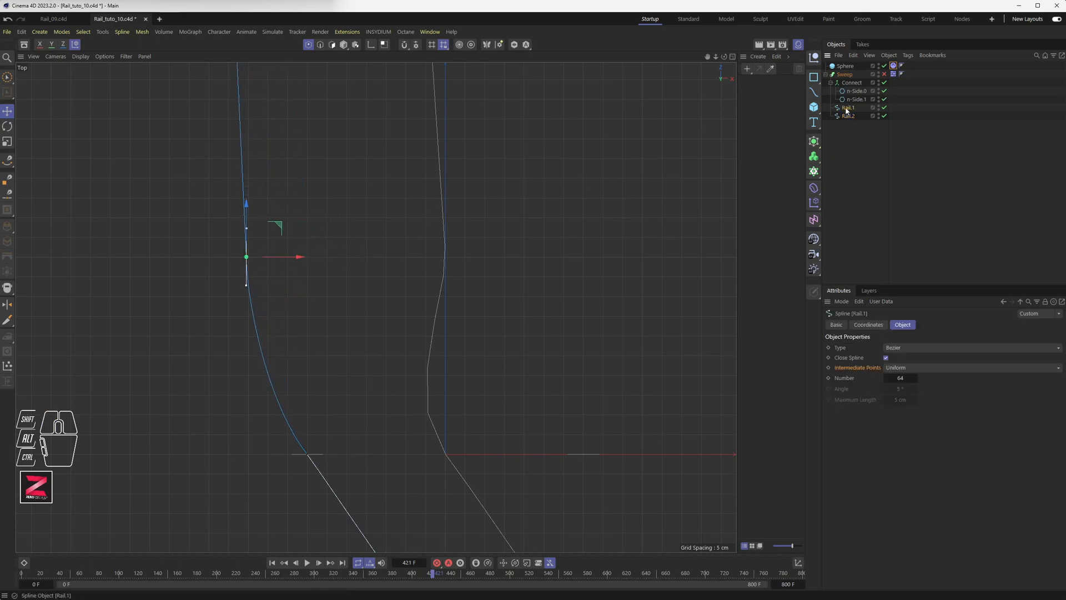
pyautogui.click(444, 256)
pyautogui.moveTo(478, 256); pyautogui.dragTo(401, 258)
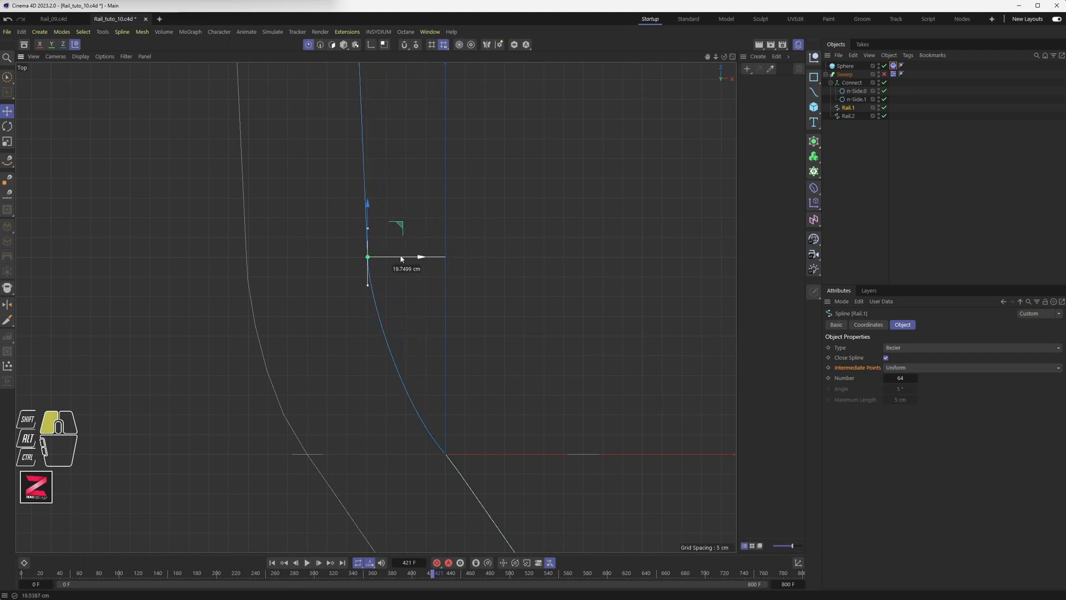
pyautogui.scroll(-5, 403, 256)
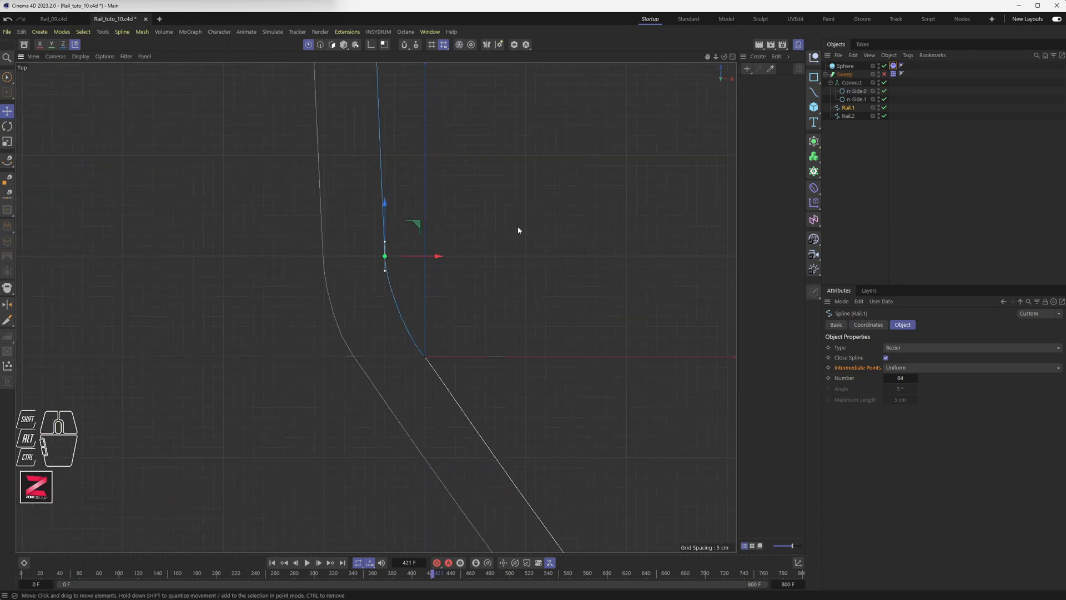
pyautogui.moveTo(437, 256); pyautogui.dragTo(443, 256)
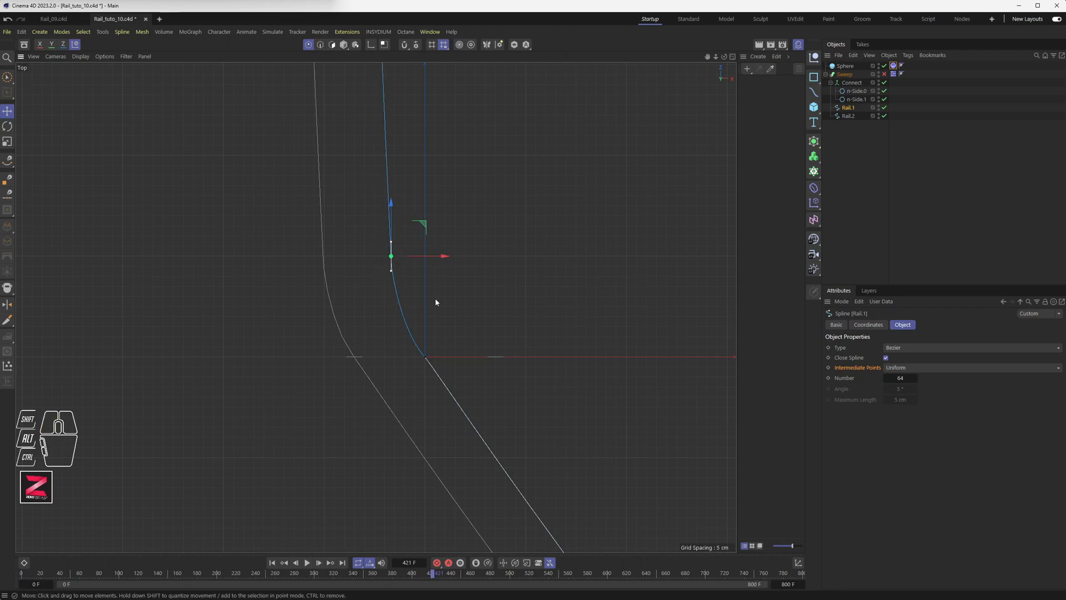
pyautogui.click(423, 359)
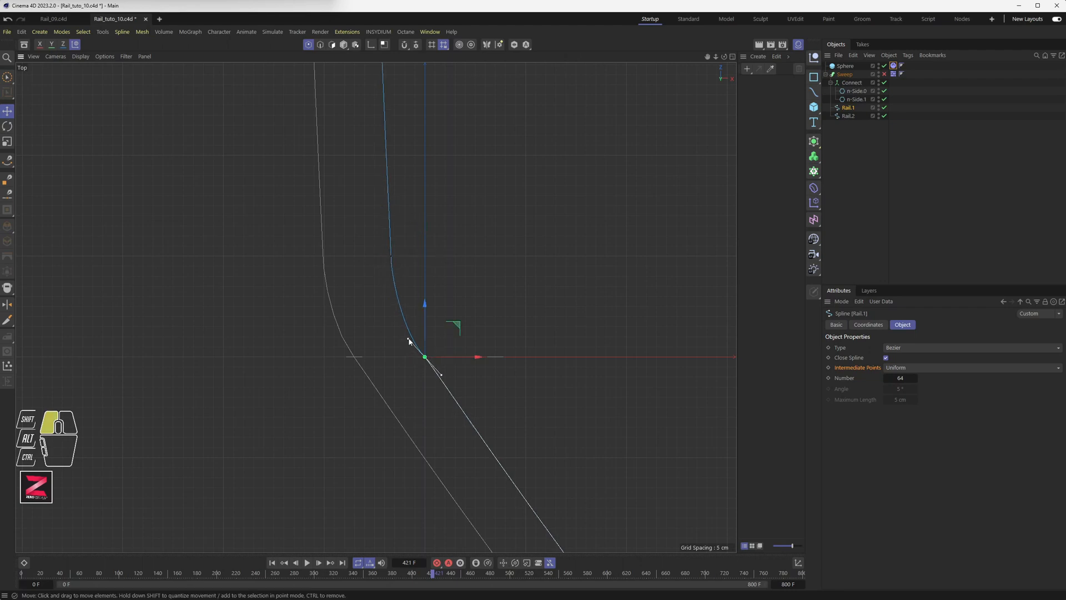
pyautogui.click(392, 256)
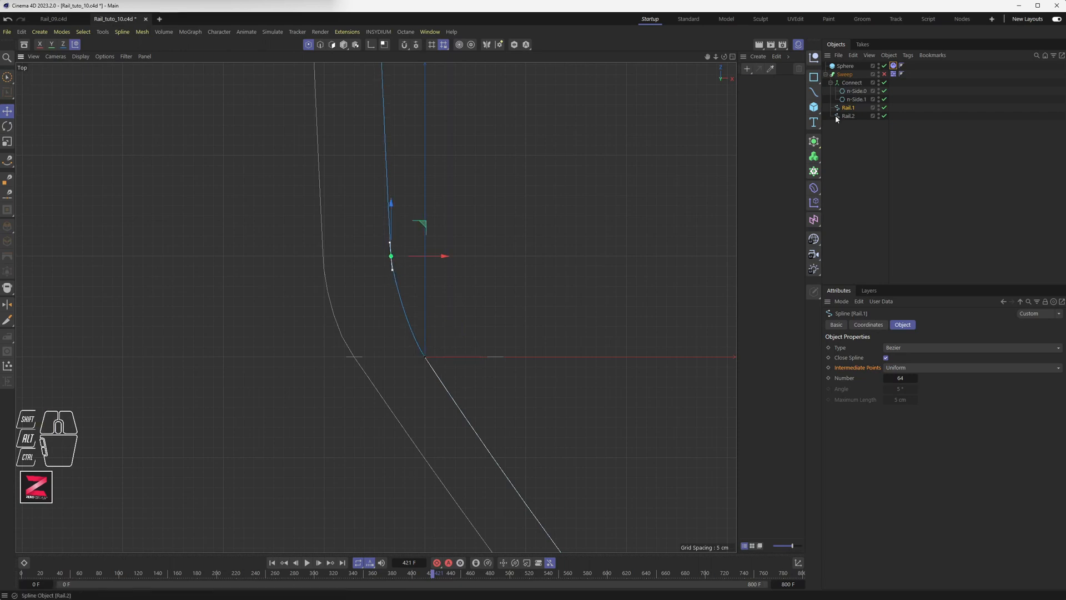
# Nudge Rail.2's joint points, shifting the upper point slightly left to match Rail.1.
pyautogui.click(848, 115)
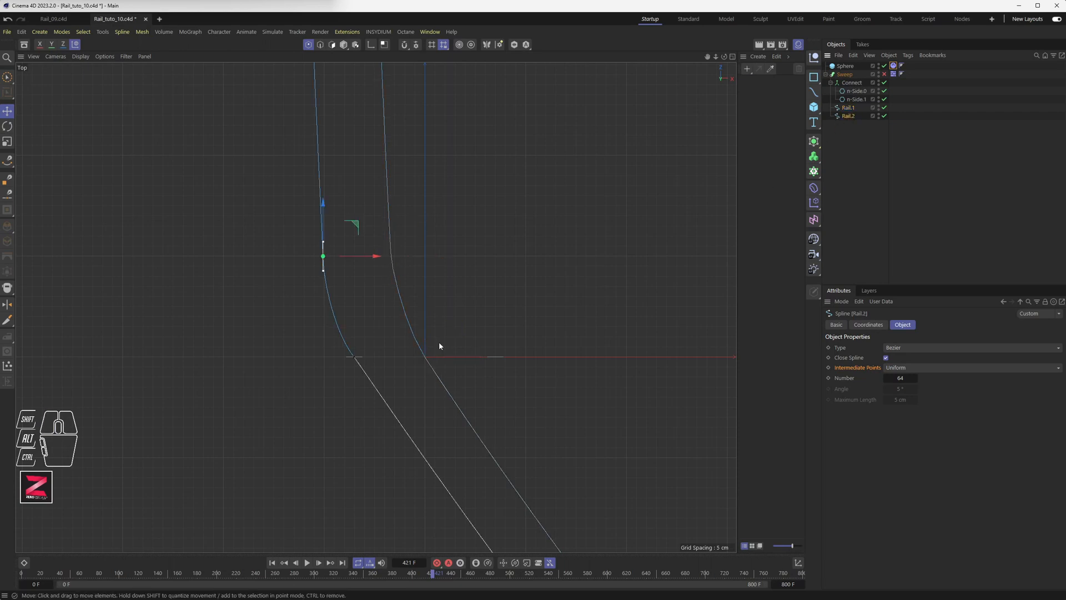
pyautogui.click(354, 358)
pyautogui.moveTo(384, 326); pyautogui.dragTo(355, 366)
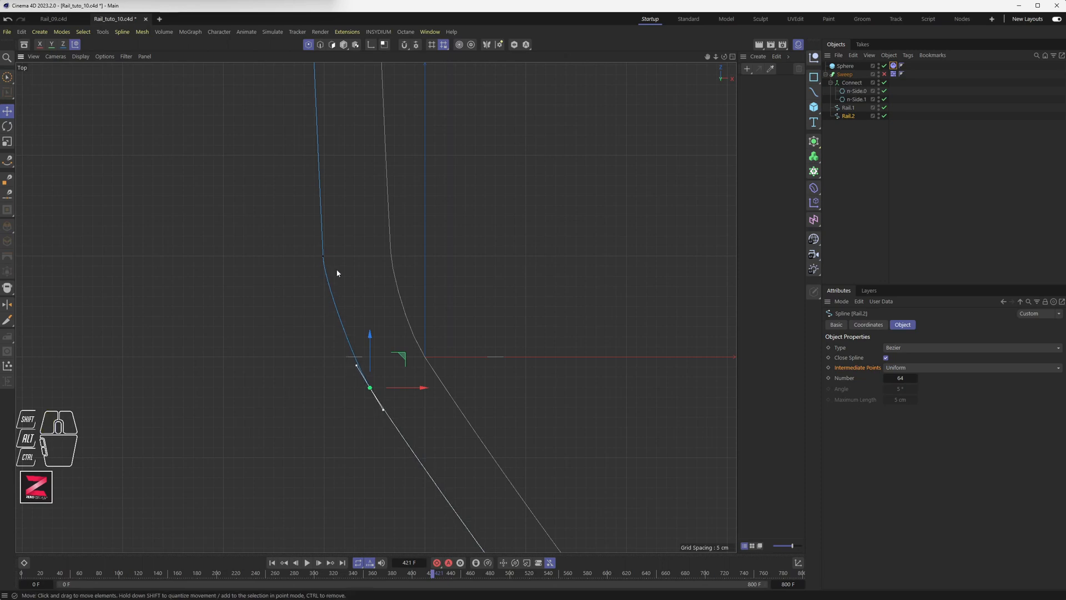
pyautogui.click(322, 257)
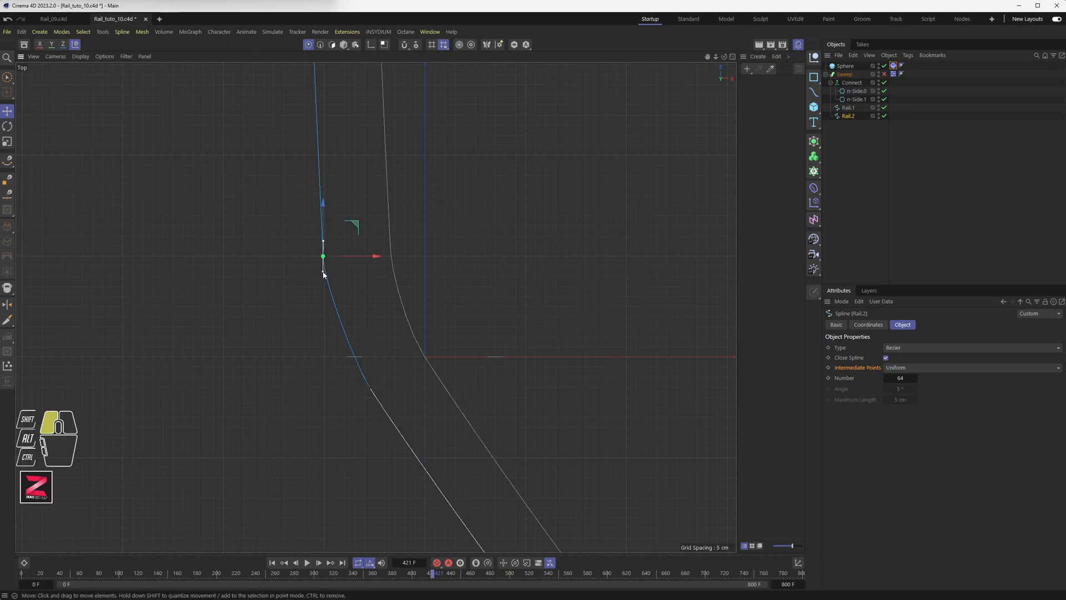
pyautogui.moveTo(358, 252); pyautogui.dragTo(321, 279)
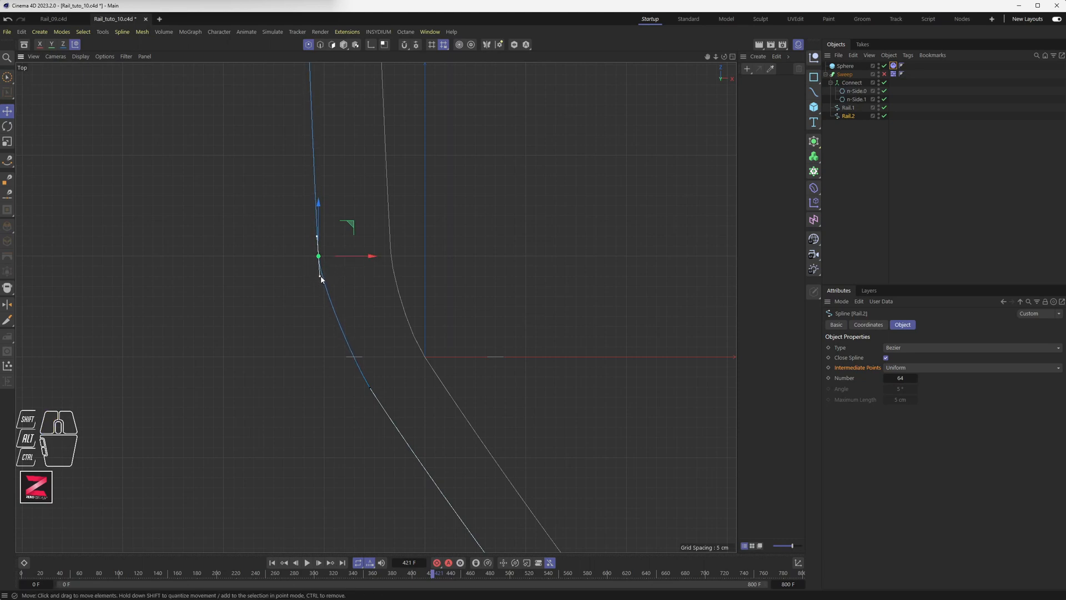
# Show the swept tubes again and inspect the rail joint in the Perspective view.
pyautogui.click(884, 74)
pyautogui.scroll(-6, 464, 289)
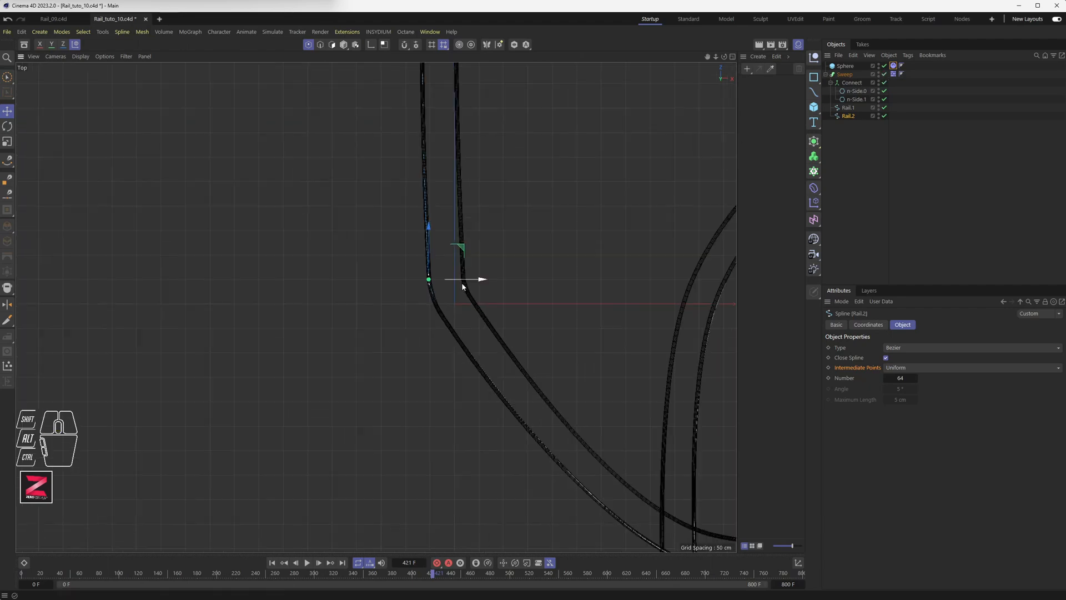
pyautogui.keyDown('alt'); pyautogui.moveTo(465, 289); pyautogui.dragTo(470, 275); pyautogui.keyUp('alt')
pyautogui.hotkey('ctrl', 'shift', 'z')
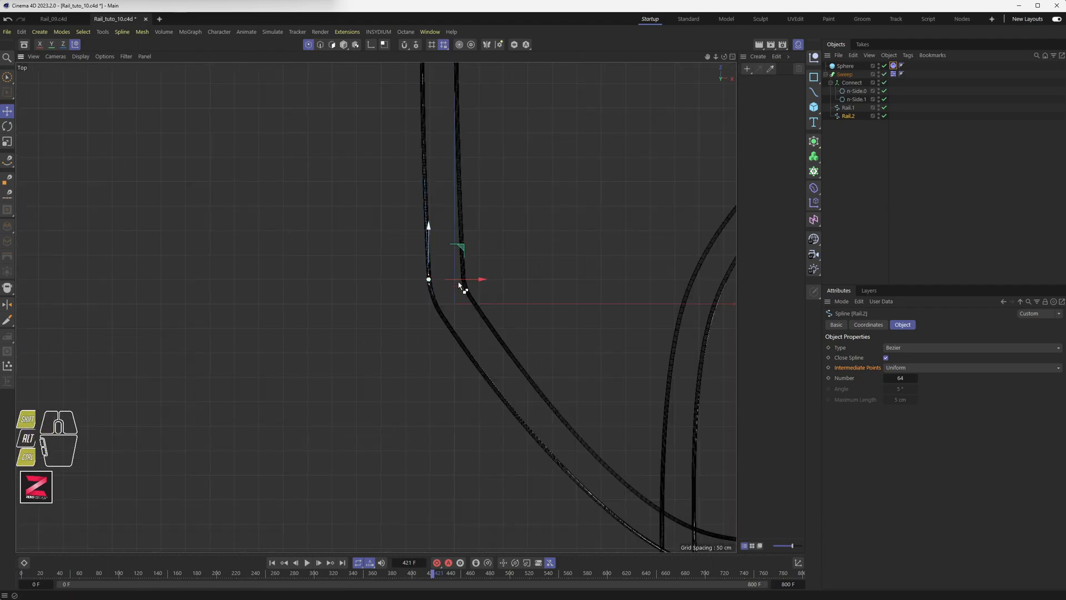
pyautogui.middleClick(428, 273)
pyautogui.middleClick(254, 188)
pyautogui.keyDown('alt'); pyautogui.moveTo(305, 267); pyautogui.dragTo(714, 156); pyautogui.keyUp('alt')
pyautogui.click(854, 107)
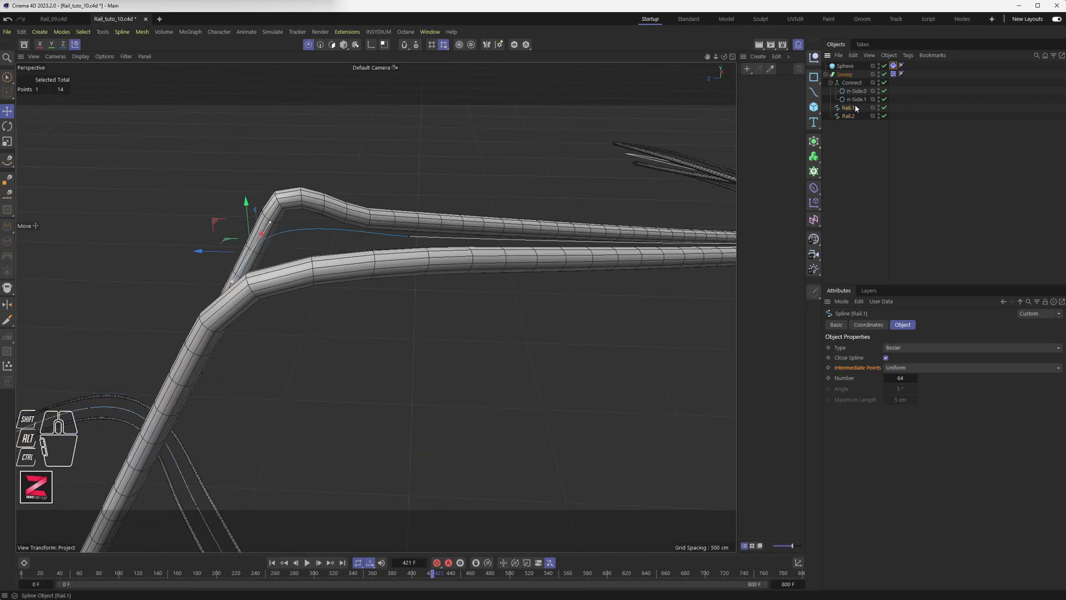
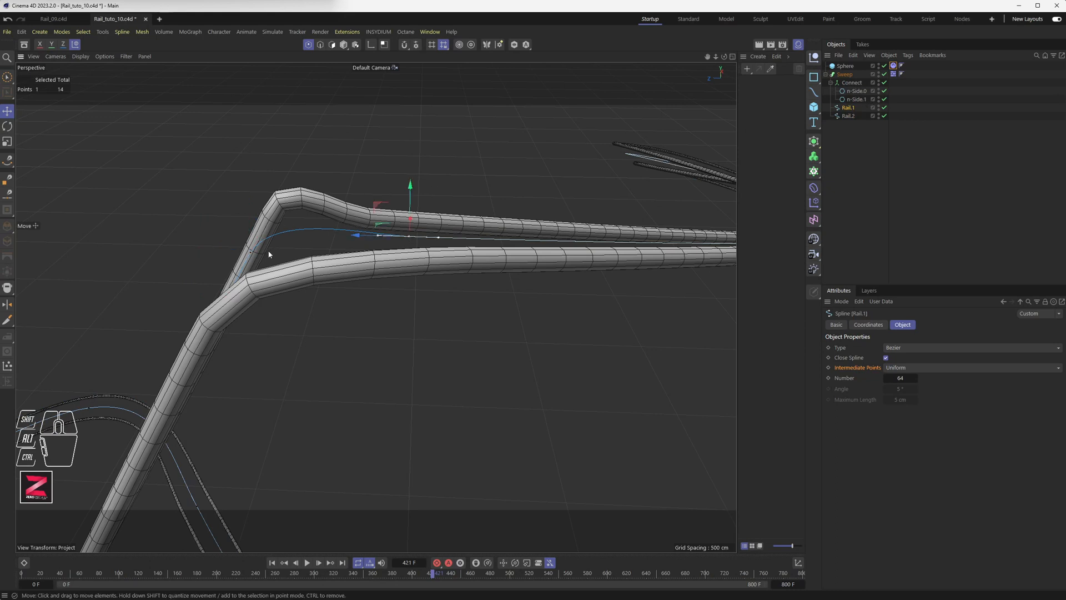
# Drag Rail.1's upper corner points to soften the tube's bend, orbiting to check the curve.
pyautogui.moveTo(260, 241); pyautogui.dragTo(451, 259)
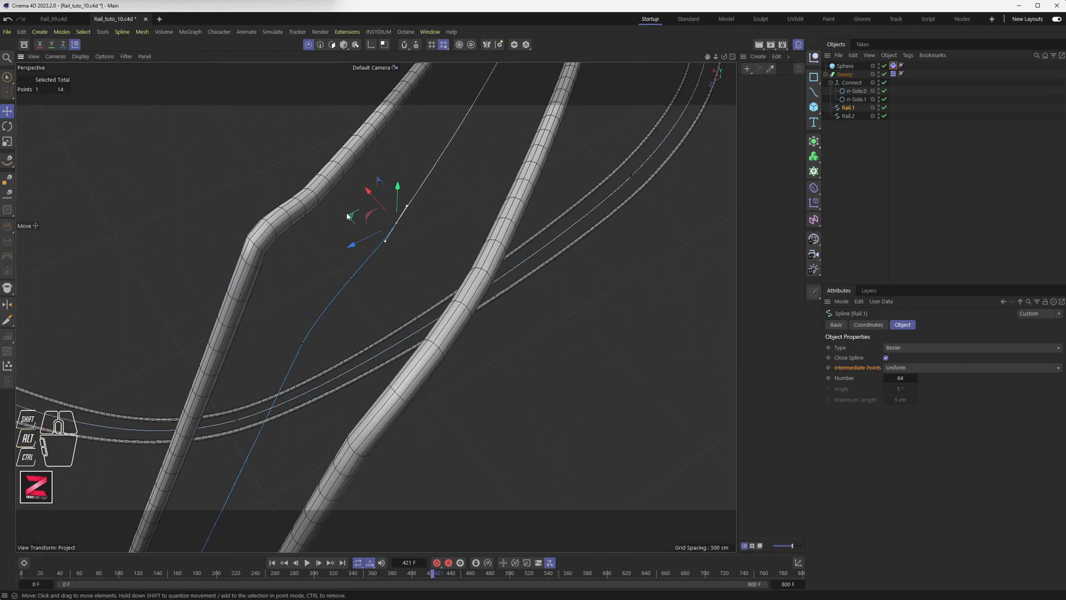
pyautogui.moveTo(347, 216); pyautogui.dragTo(469, 161)
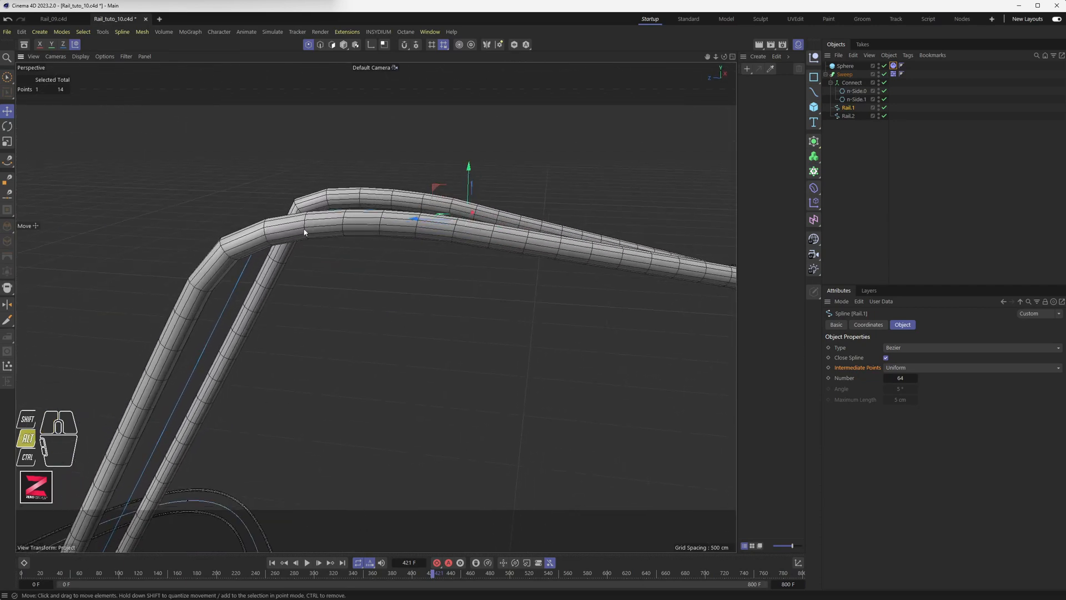
pyautogui.keyDown('alt'); pyautogui.moveTo(304, 231); pyautogui.dragTo(345, 261); pyautogui.keyUp('alt')
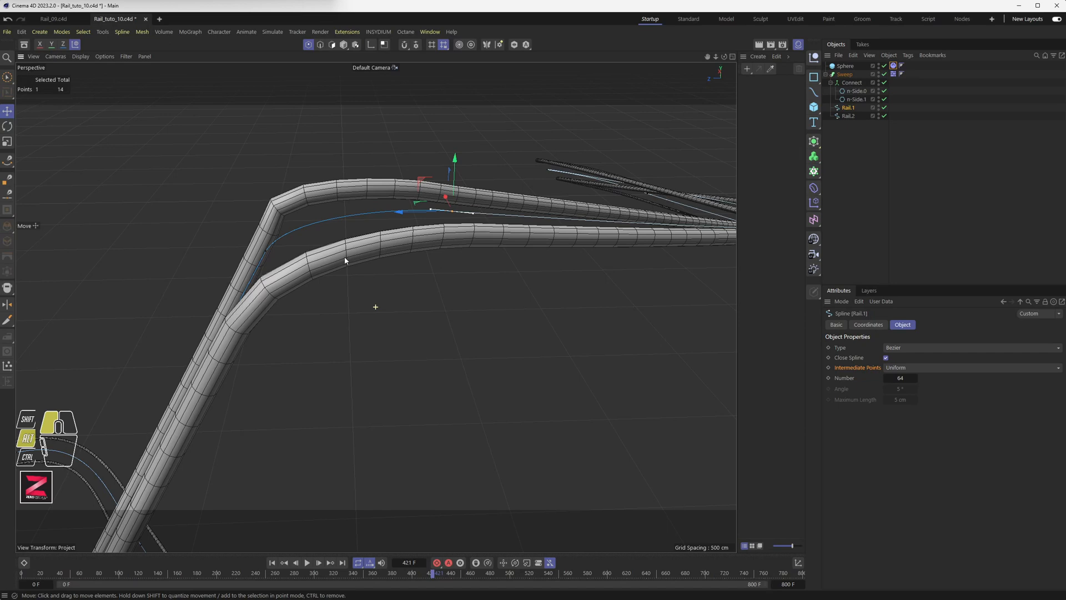
pyautogui.click(270, 234)
pyautogui.keyDown('alt'); pyautogui.moveTo(270, 239); pyautogui.dragTo(359, 281); pyautogui.keyUp('alt')
# With the Sweep hidden, move Rail.2's upper corner point up and left to follow Rail.1.
pyautogui.click(854, 117)
pyautogui.keyDown('alt'); pyautogui.moveTo(272, 311); pyautogui.dragTo(342, 266); pyautogui.keyUp('alt')
pyautogui.keyDown('alt'); pyautogui.moveTo(342, 173); pyautogui.dragTo(427, 259); pyautogui.keyUp('alt')
pyautogui.click(884, 73)
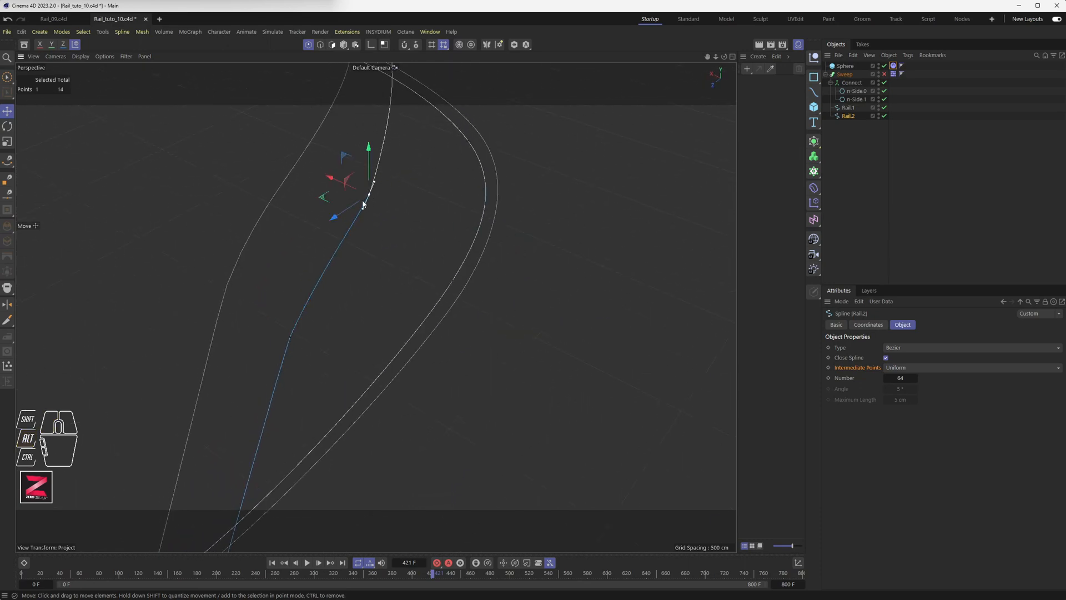
pyautogui.keyDown('alt'); pyautogui.moveTo(362, 204); pyautogui.dragTo(336, 214); pyautogui.keyUp('alt')
pyautogui.keyDown('alt'); pyautogui.moveTo(343, 253); pyautogui.dragTo(323, 268); pyautogui.keyUp('alt')
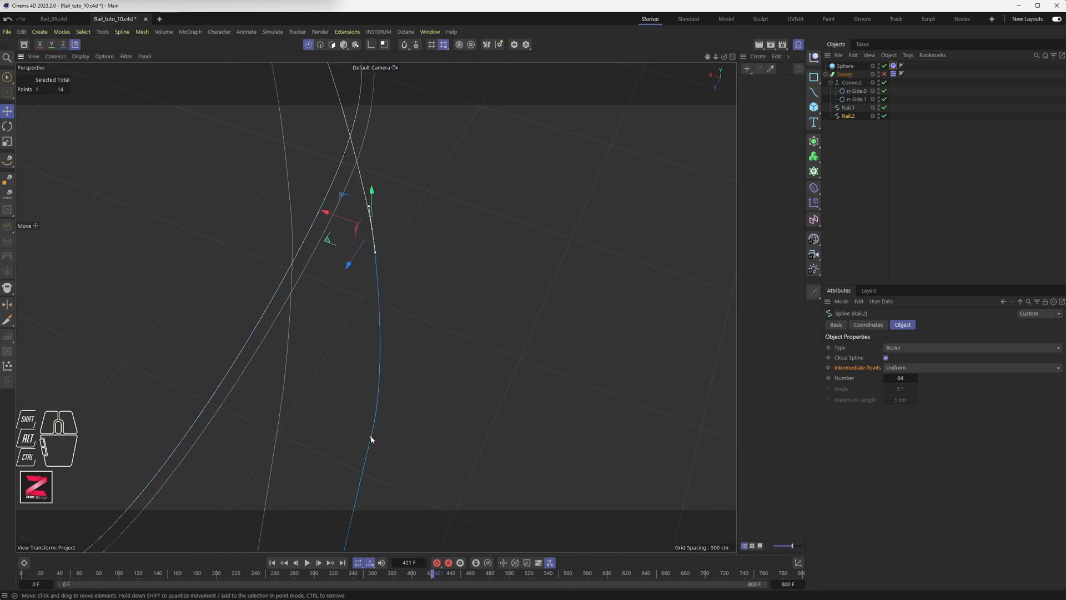
pyautogui.keyDown('alt'); pyautogui.moveTo(373, 400); pyautogui.dragTo(484, 310); pyautogui.keyUp('alt')
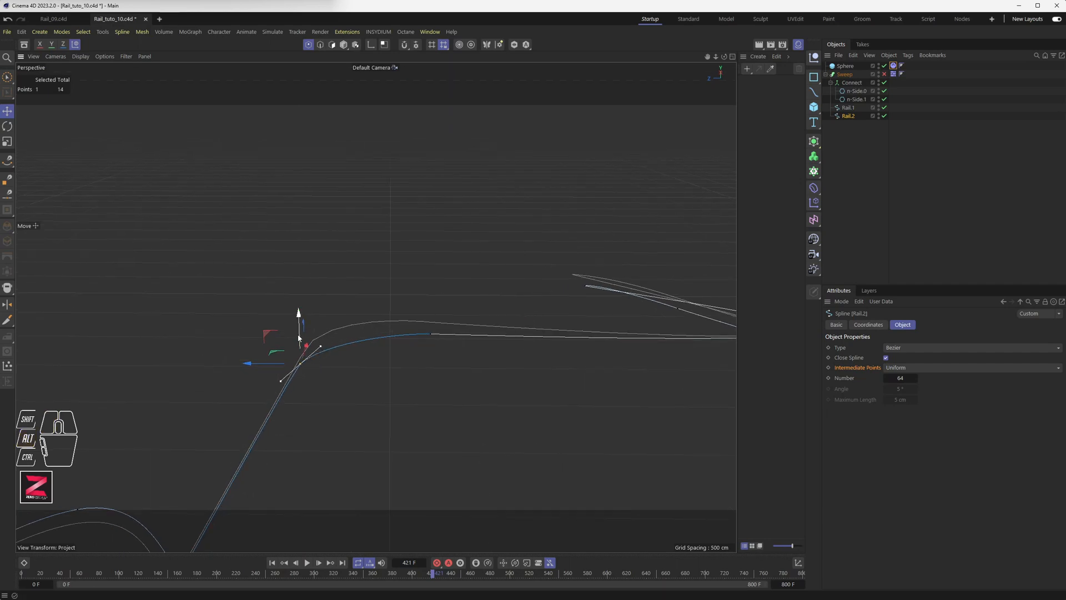
pyautogui.keyDown('alt'); pyautogui.moveTo(298, 337); pyautogui.dragTo(395, 417); pyautogui.keyUp('alt')
pyautogui.moveTo(403, 364); pyautogui.dragTo(401, 363)
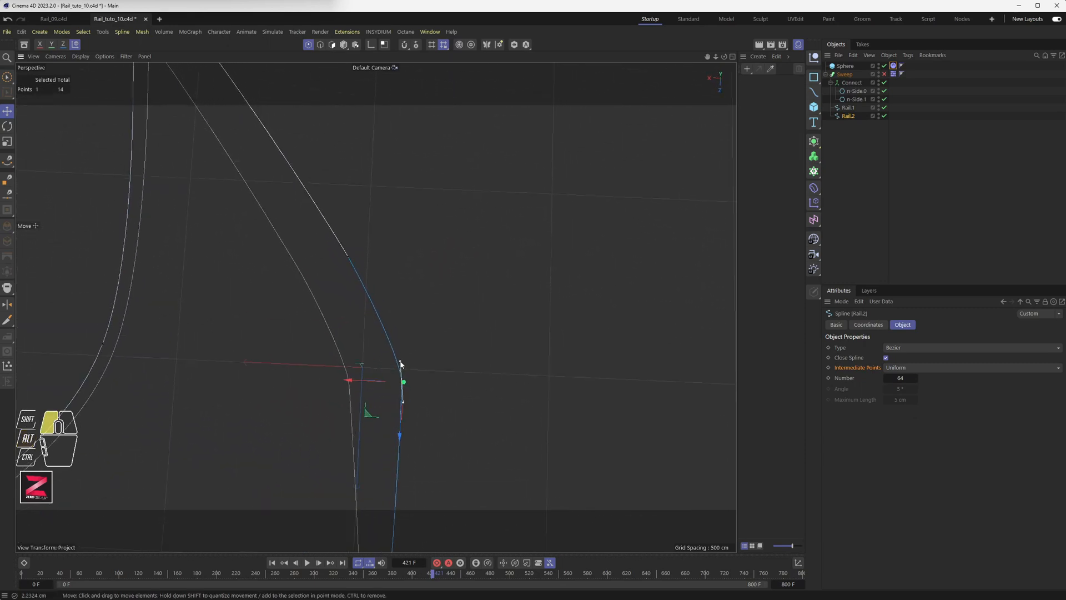
pyautogui.moveTo(368, 414); pyautogui.dragTo(362, 402)
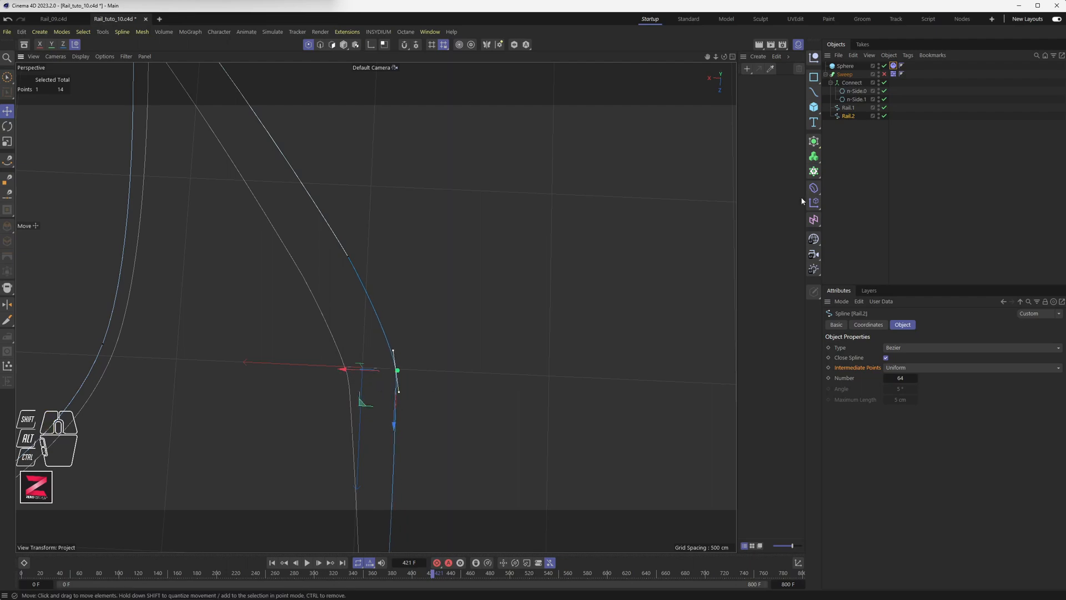
# Re-enable the swept tubes, inspect the reshaped bend, and select Rail.1.
pyautogui.click(885, 74)
pyautogui.keyDown('alt'); pyautogui.moveTo(495, 364); pyautogui.dragTo(311, 318); pyautogui.keyUp('alt')
pyautogui.keyDown('alt'); pyautogui.scroll(-4, 312, 318); pyautogui.keyUp('alt')
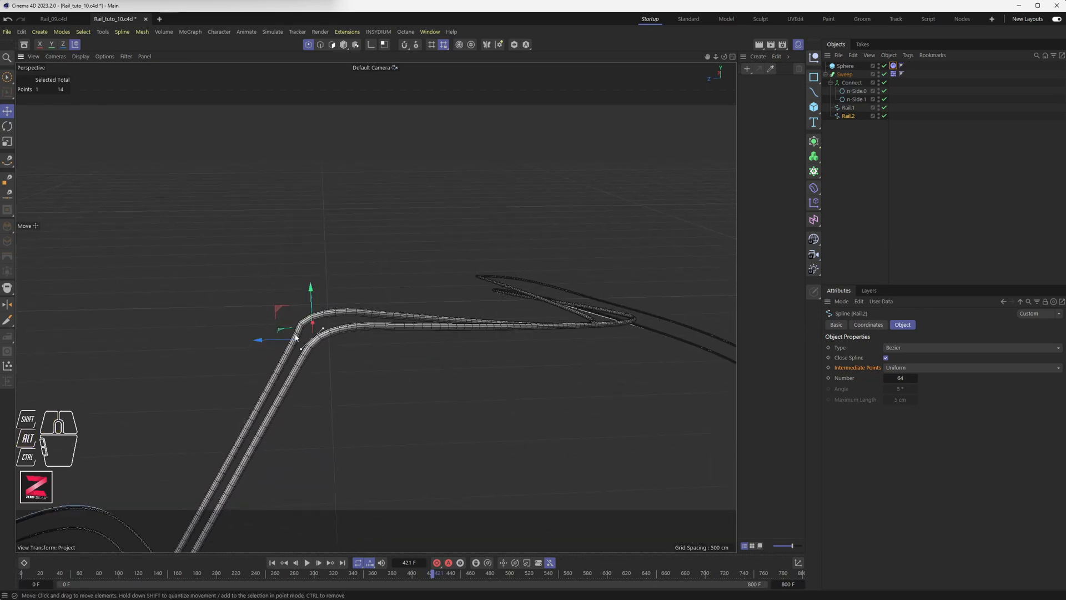
pyautogui.scroll(2, 298, 323)
pyautogui.scroll(5, 298, 323)
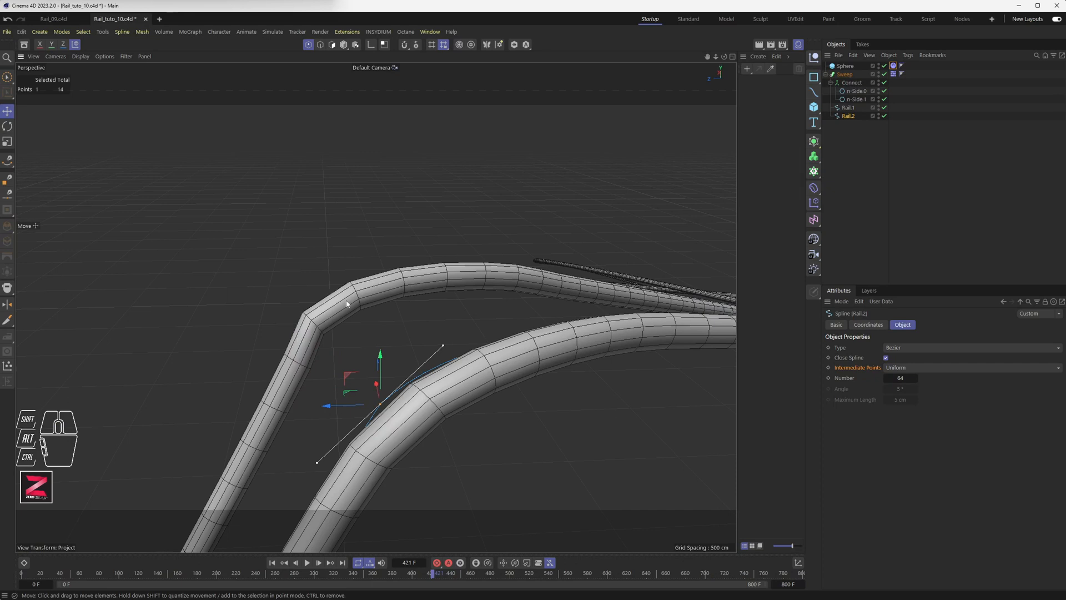
pyautogui.click(848, 107)
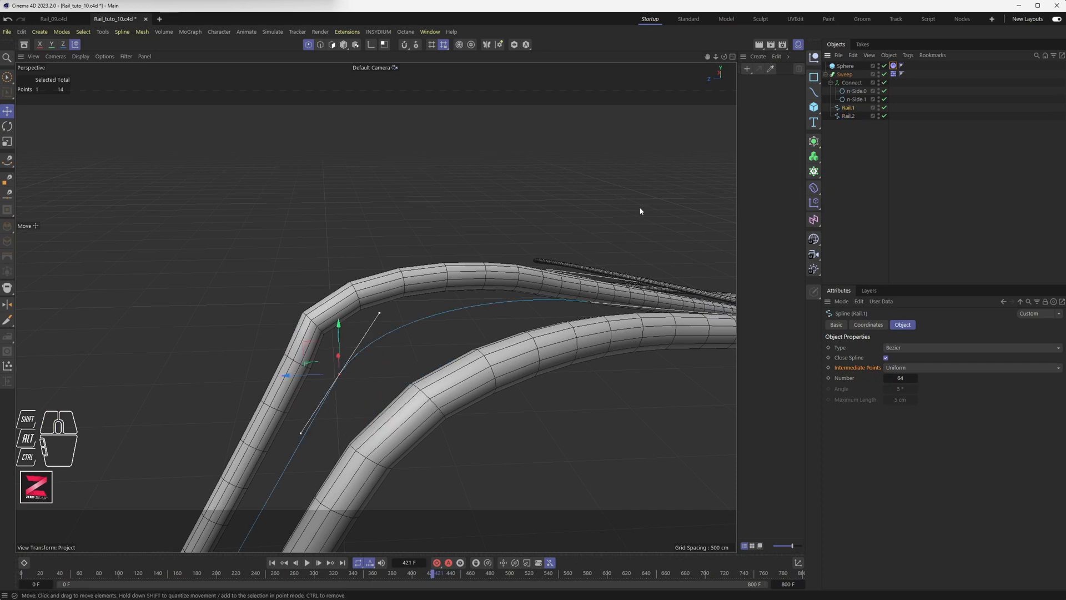
# In a maximised Top view, lengthen Rail.1's lower tangent to smooth its curve.
pyautogui.middleClick(372, 346)
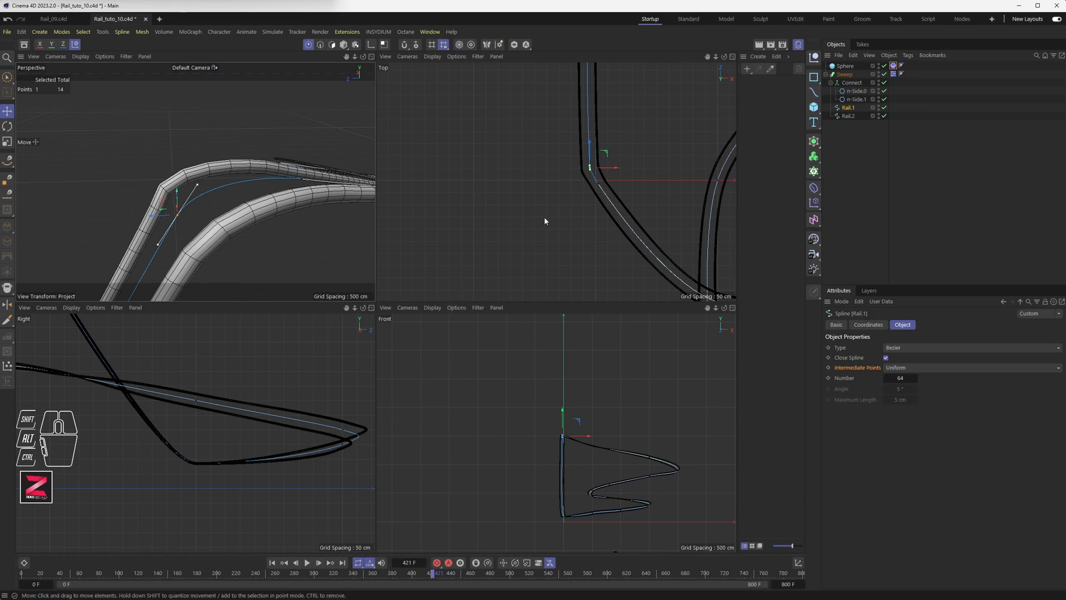
pyautogui.middleClick(584, 168)
pyautogui.scroll(5, 447, 279)
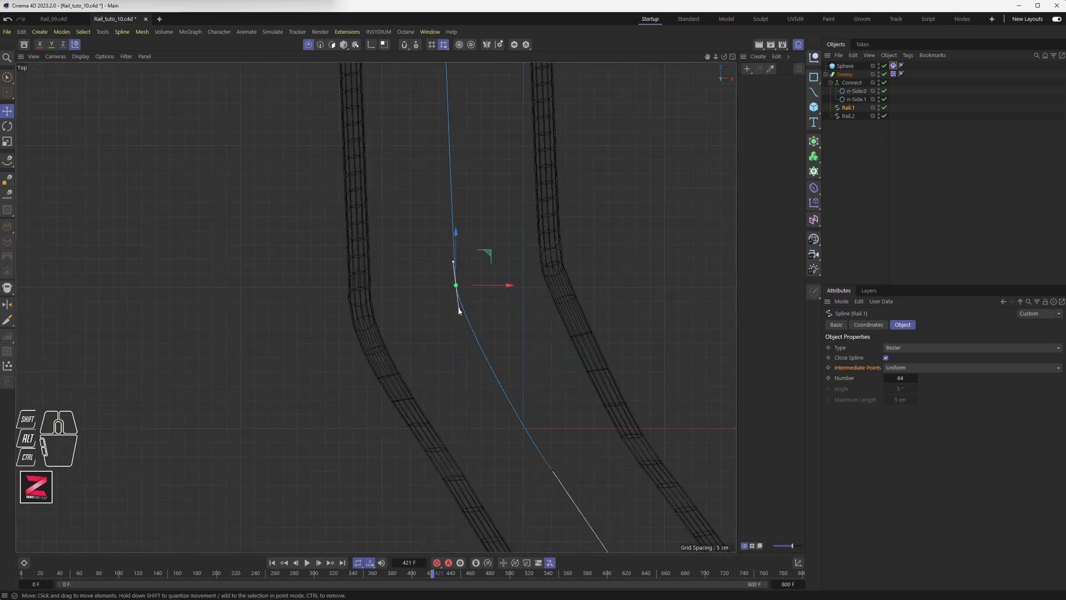
pyautogui.moveTo(459, 311); pyautogui.dragTo(462, 332)
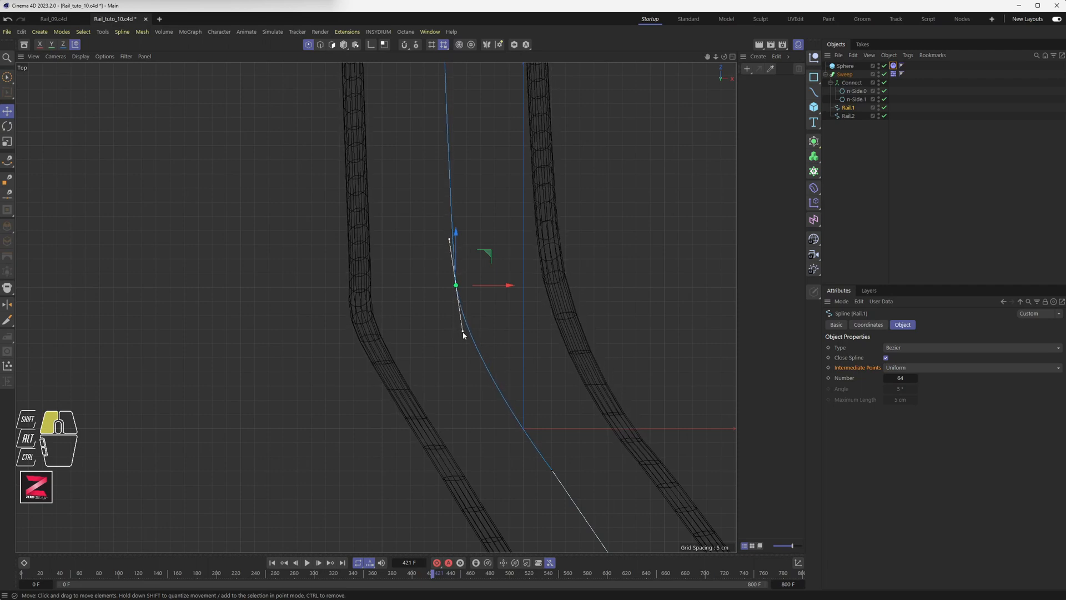
pyautogui.scroll(-3, 436, 304)
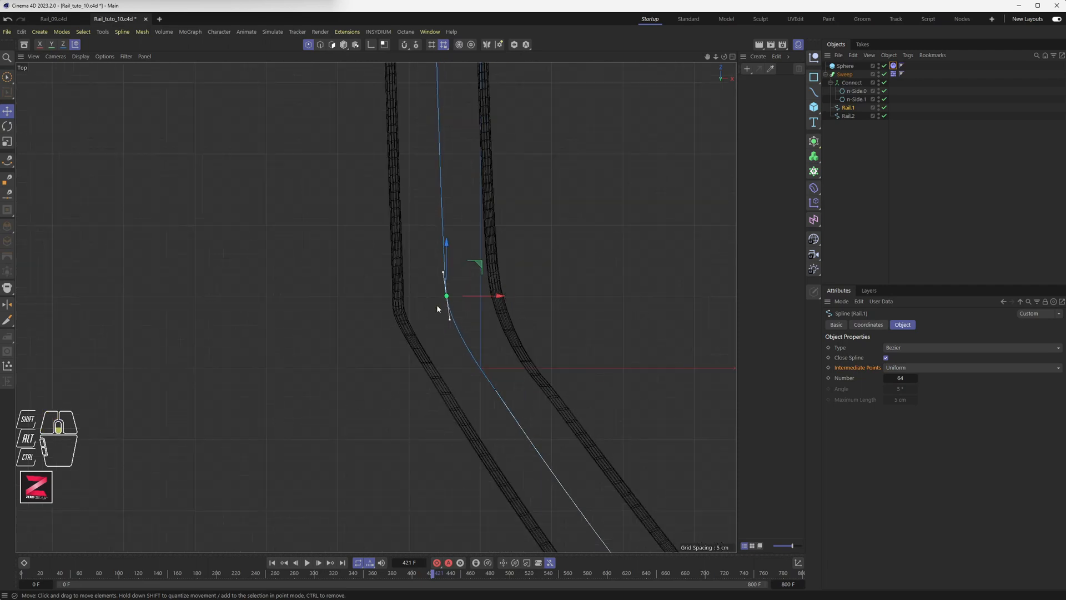
# Select Rail.2 and slide its corner point so its bend matches Rail.1.
pyautogui.click(848, 121)
pyautogui.click(851, 116)
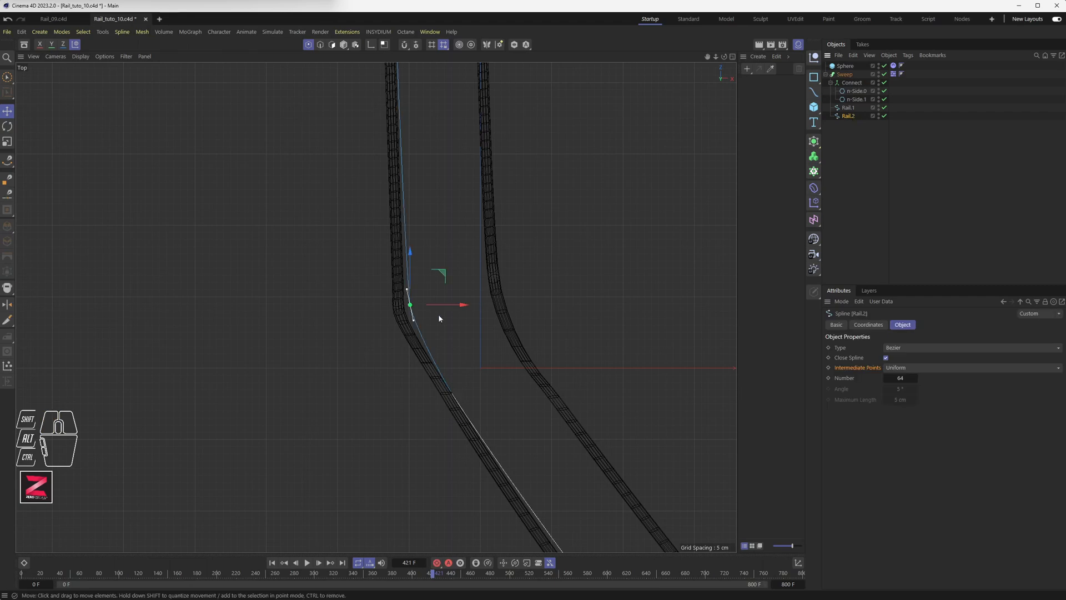
pyautogui.moveTo(444, 281); pyautogui.dragTo(437, 281)
pyautogui.moveTo(406, 328); pyautogui.dragTo(408, 338)
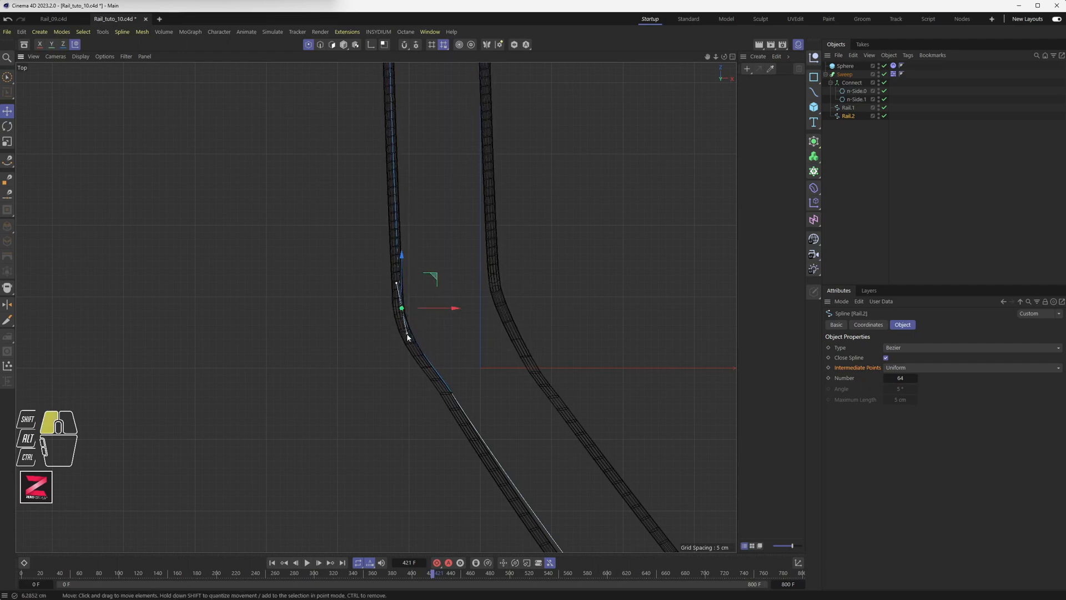
pyautogui.moveTo(436, 280); pyautogui.dragTo(439, 279)
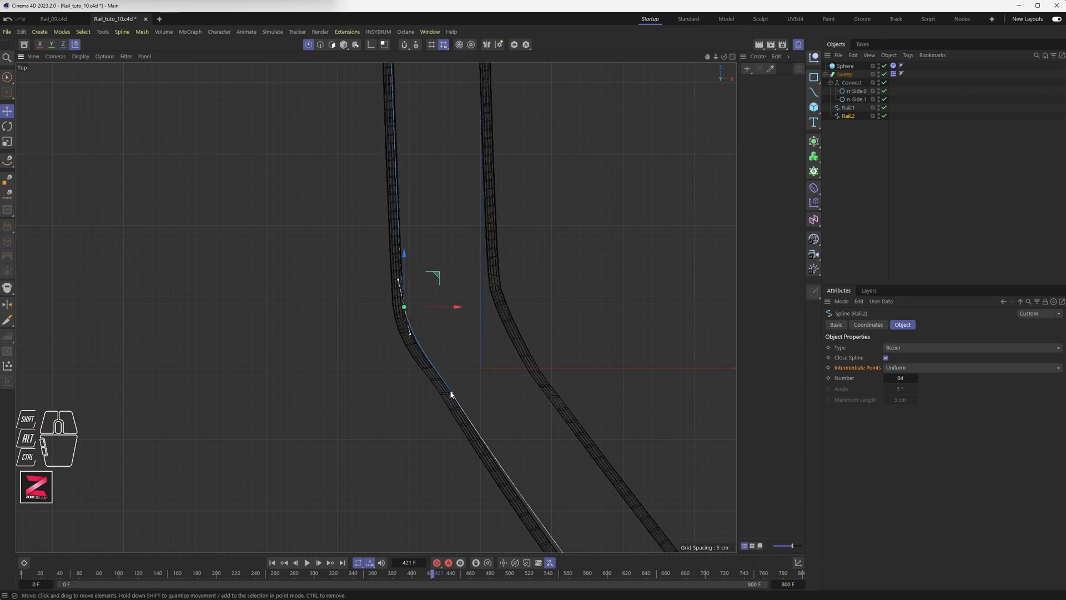
# Move Rail.2's lower point down-left and fine-tune its bend point, then return to four views.
pyautogui.click(451, 393)
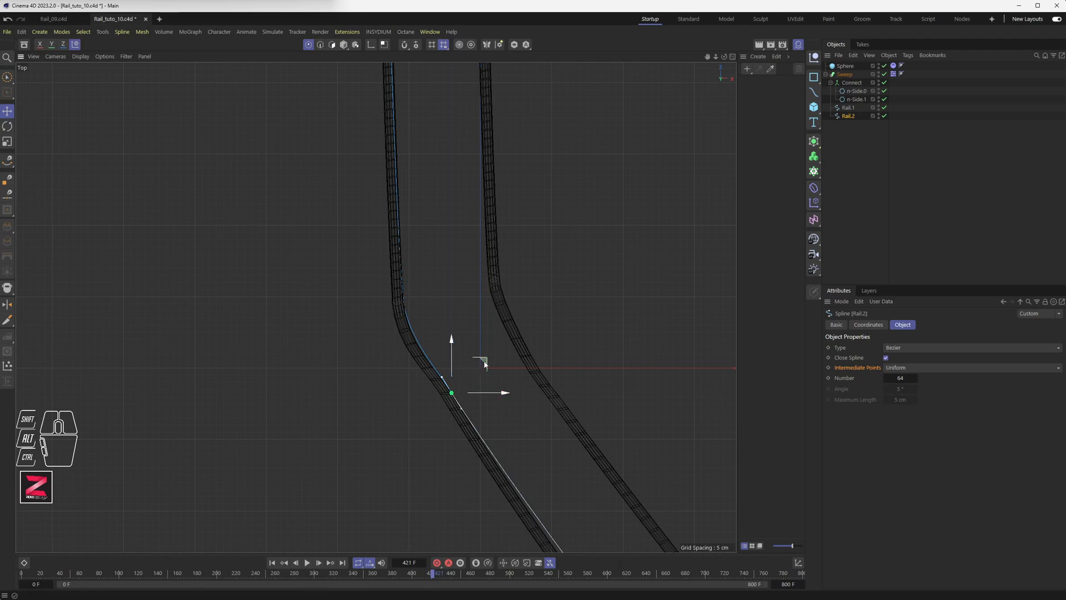
pyautogui.moveTo(483, 361); pyautogui.dragTo(495, 393)
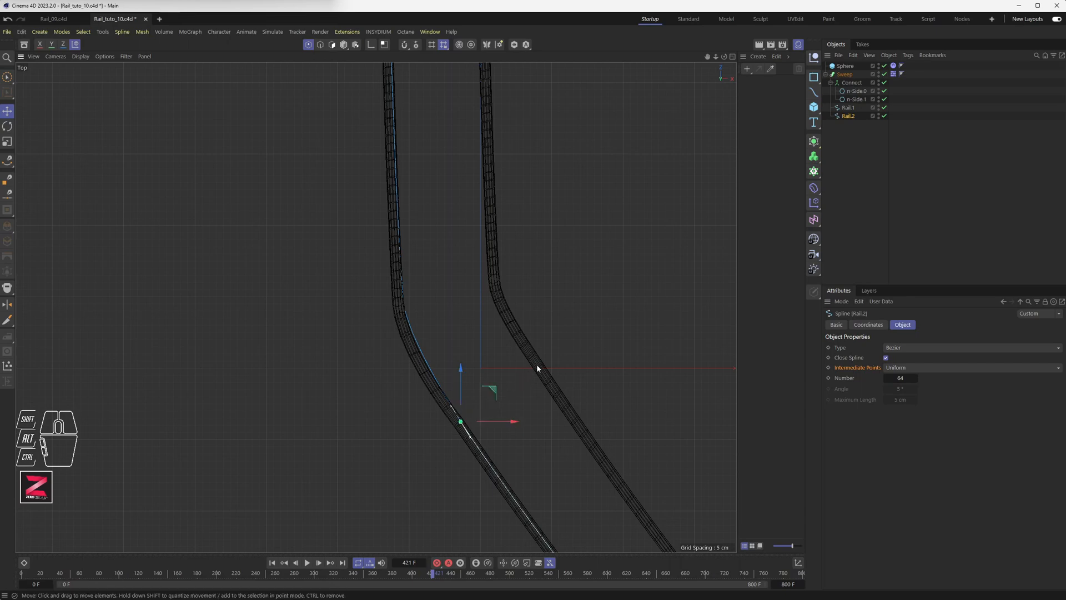
pyautogui.moveTo(491, 392); pyautogui.dragTo(444, 405)
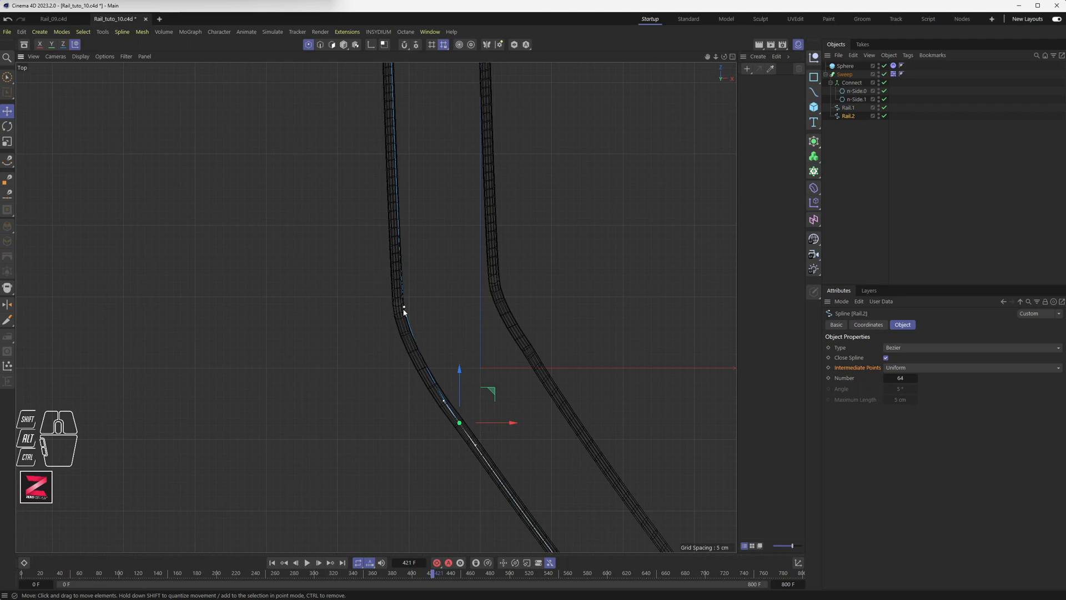
pyautogui.click(404, 307)
pyautogui.moveTo(441, 277); pyautogui.dragTo(435, 281)
pyautogui.moveTo(404, 336); pyautogui.dragTo(403, 336)
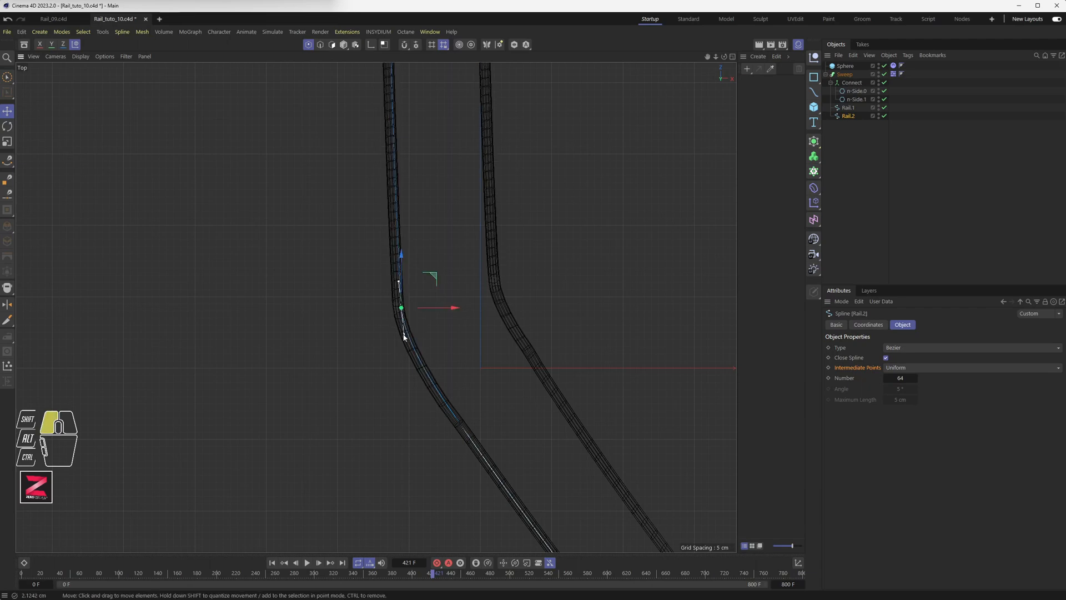
pyautogui.middleClick(455, 270)
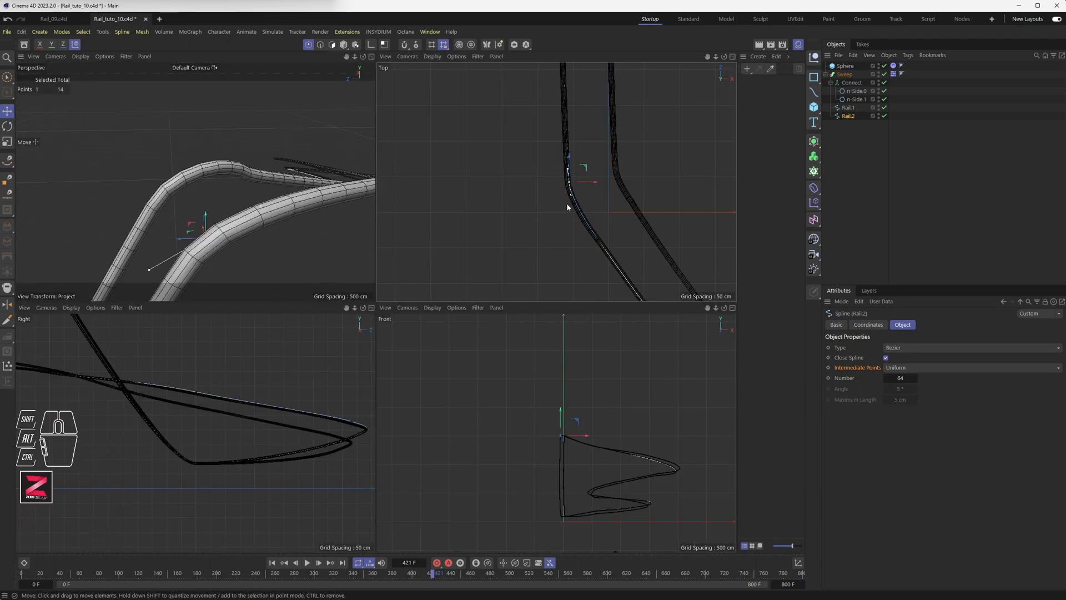
# In the maximised side view, stretch Rail.1's corner tangent and move the corner point down-left.
pyautogui.middleClick(134, 389)
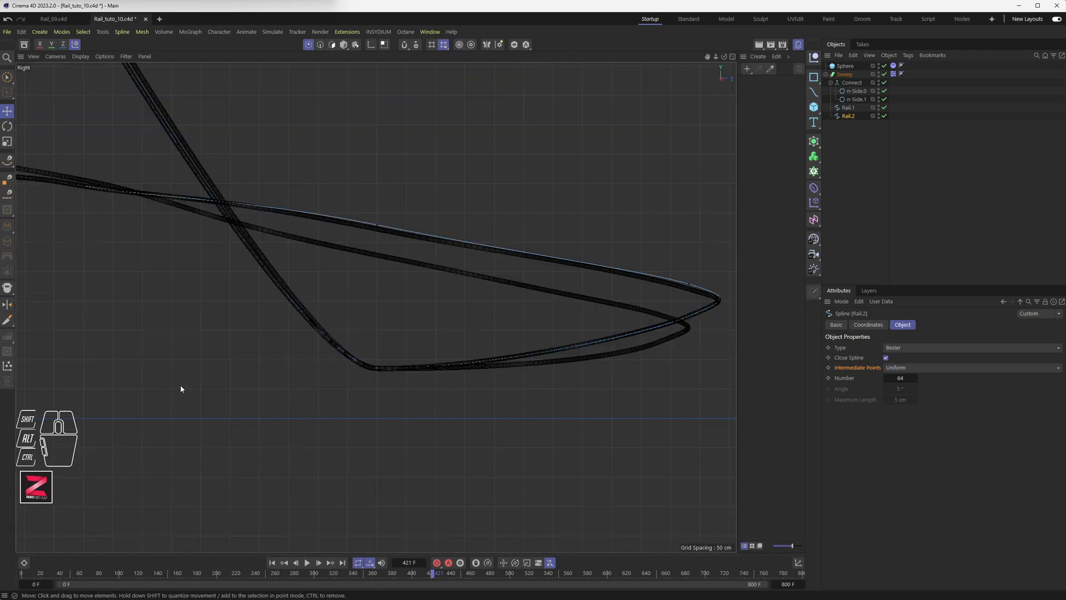
pyautogui.press('s')
pyautogui.scroll(8, 385, 291)
pyautogui.scroll(3, 356, 315)
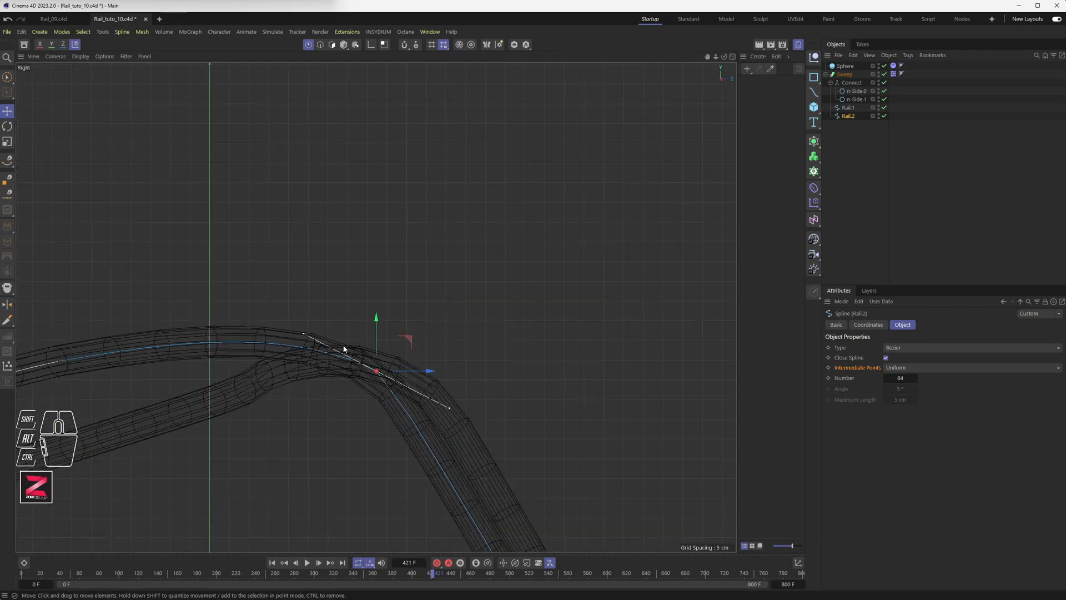
pyautogui.click(847, 108)
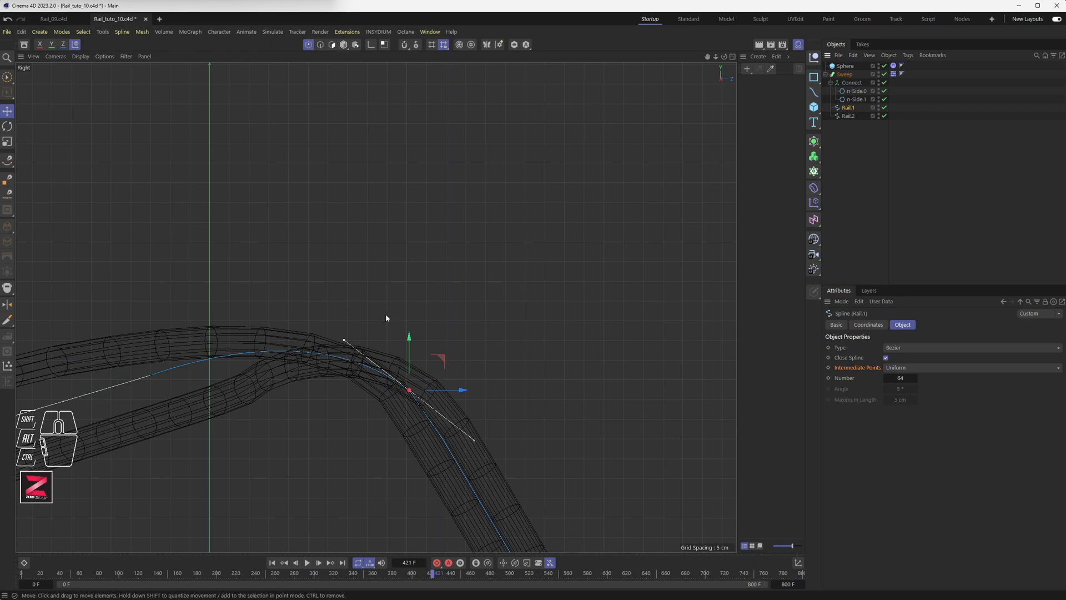
pyautogui.moveTo(345, 339)
pyautogui.mouseDown()
pyautogui.moveTo(355, 351)
pyautogui.moveTo(354, 342)
pyautogui.mouseUp()
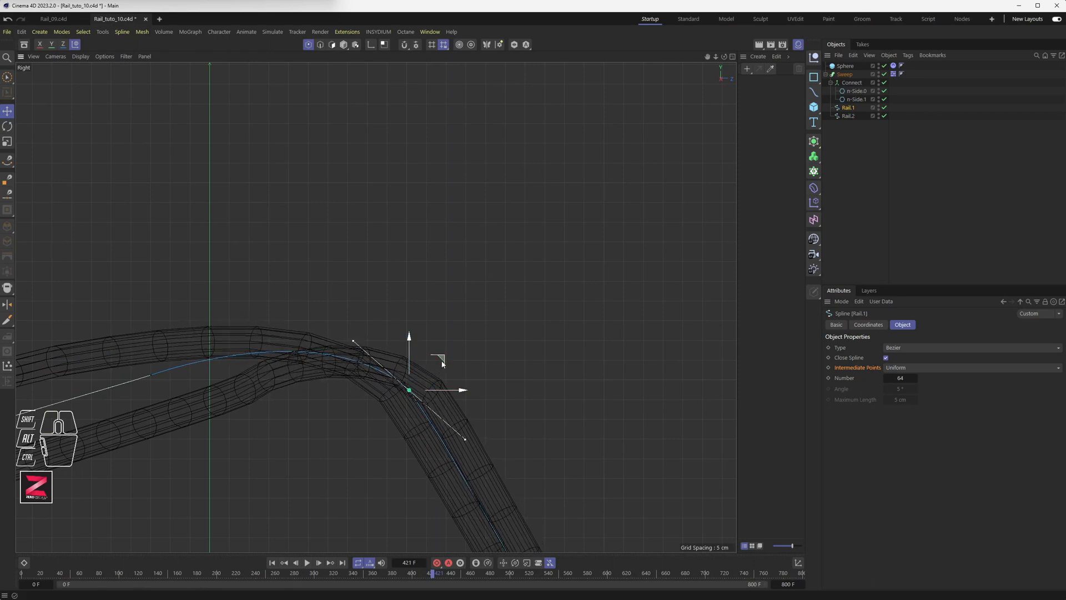
pyautogui.moveTo(443, 364); pyautogui.dragTo(435, 370)
# Check the reshaped Rail.1 corner in the maximised Front and Perspective views.
pyautogui.middleClick(364, 346)
pyautogui.middleClick(509, 367)
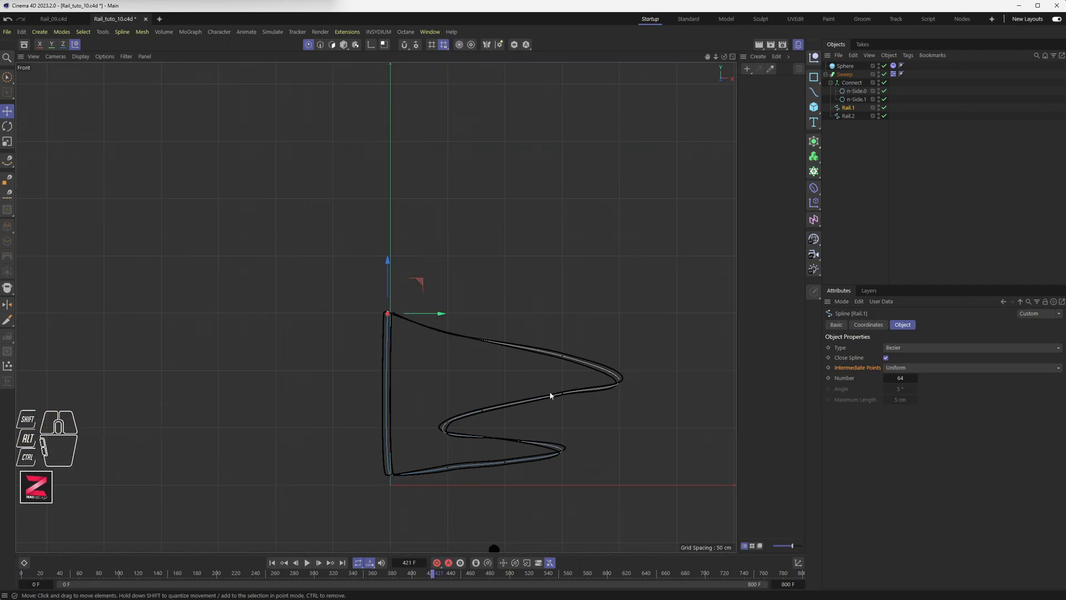
pyautogui.scroll(6, 388, 333)
pyautogui.scroll(1, 388, 352)
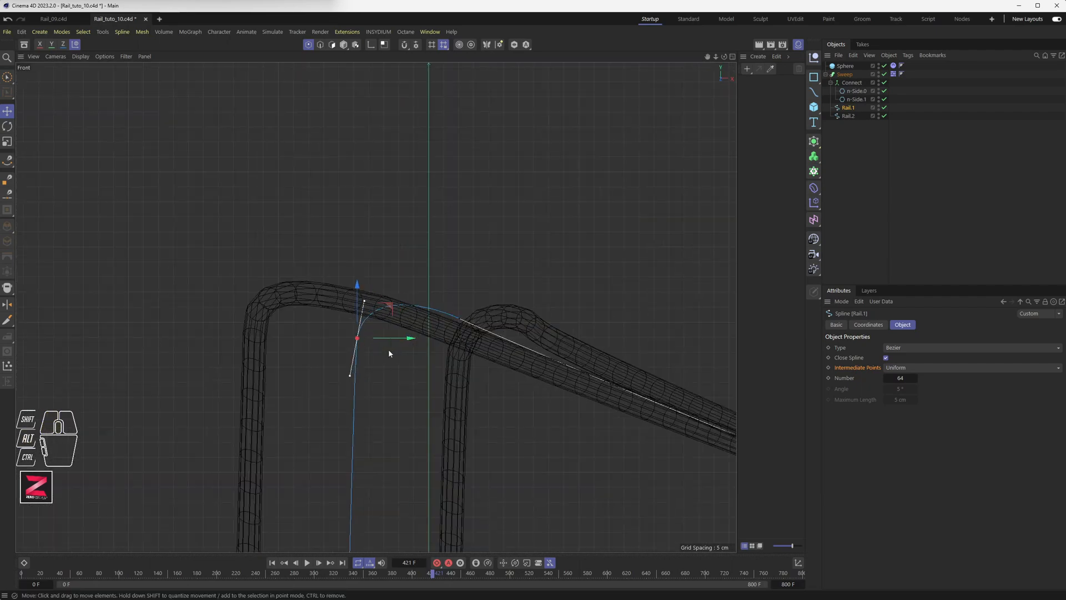
pyautogui.middleClick(389, 350)
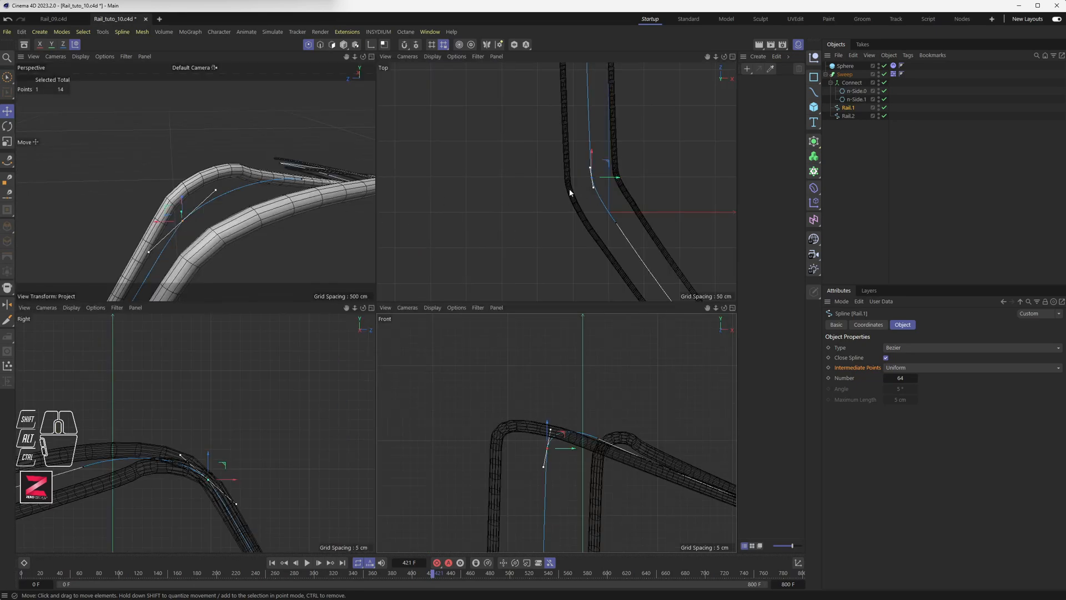
pyautogui.middleClick(225, 217)
pyautogui.keyDown('alt'); pyautogui.moveTo(225, 212); pyautogui.dragTo(464, 281); pyautogui.keyUp('alt')
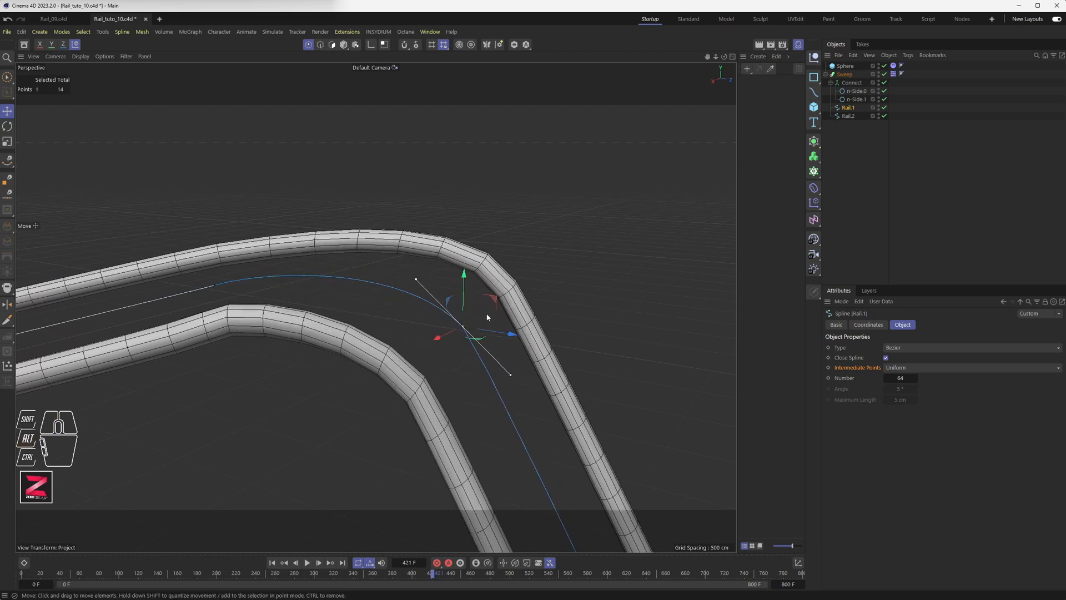
# Raise Rail.1's corner point about 3.79 cm and shift Rail.2's matching point sideways.
pyautogui.moveTo(504, 332)
pyautogui.mouseDown()
pyautogui.moveTo(522, 334)
pyautogui.moveTo(505, 333)
pyautogui.mouseUp()
pyautogui.click(848, 116)
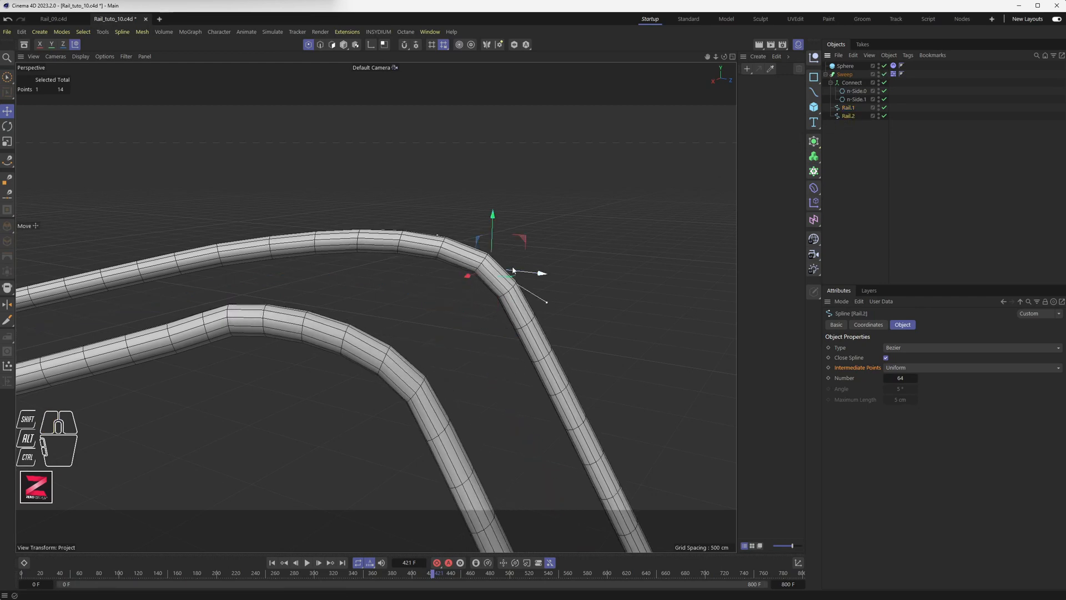
pyautogui.moveTo(526, 236); pyautogui.dragTo(521, 253)
pyautogui.moveTo(459, 309)
pyautogui.keyDown('alt'); pyautogui.mouseDown()
pyautogui.moveTo(364, 272)
pyautogui.moveTo(302, 288)
pyautogui.moveTo(231, 336)
pyautogui.moveTo(194, 340)
pyautogui.moveTo(347, 350)
pyautogui.moveTo(325, 378)
pyautogui.moveTo(310, 368)
pyautogui.moveTo(352, 375)
pyautogui.moveTo(468, 298)
pyautogui.mouseUp(); pyautogui.keyUp('alt')
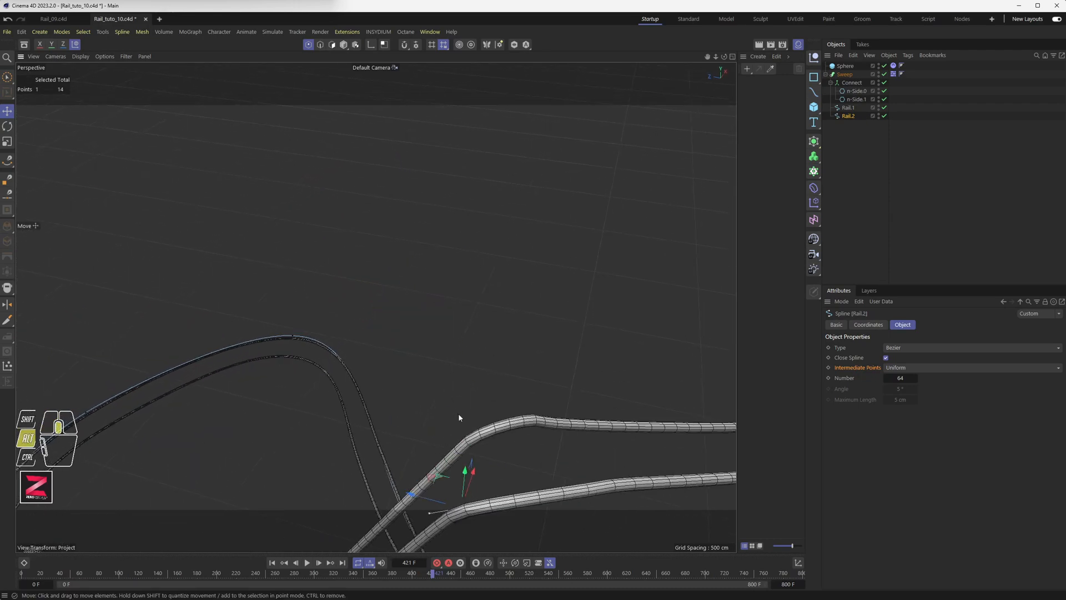
pyautogui.keyDown('alt'); pyautogui.moveTo(458, 413); pyautogui.dragTo(413, 303, button='middle'); pyautogui.keyUp('alt')
pyautogui.keyDown('alt'); pyautogui.moveTo(413, 306); pyautogui.dragTo(375, 306); pyautogui.keyUp('alt')
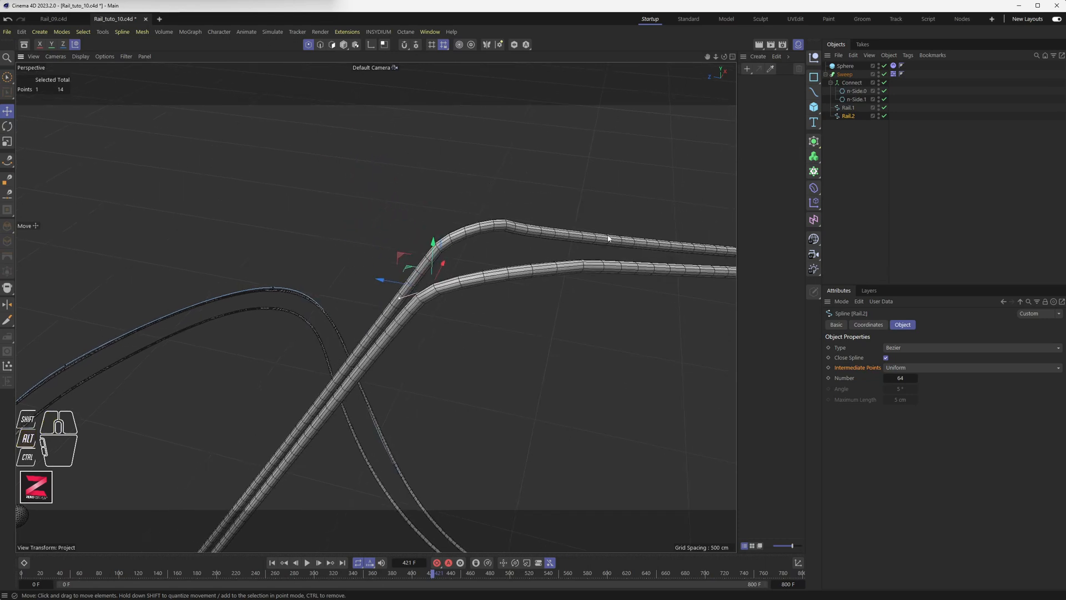
# With the swept tubes hidden, move Rail.2's corner point about 2.43 cm left.
pyautogui.click(884, 74)
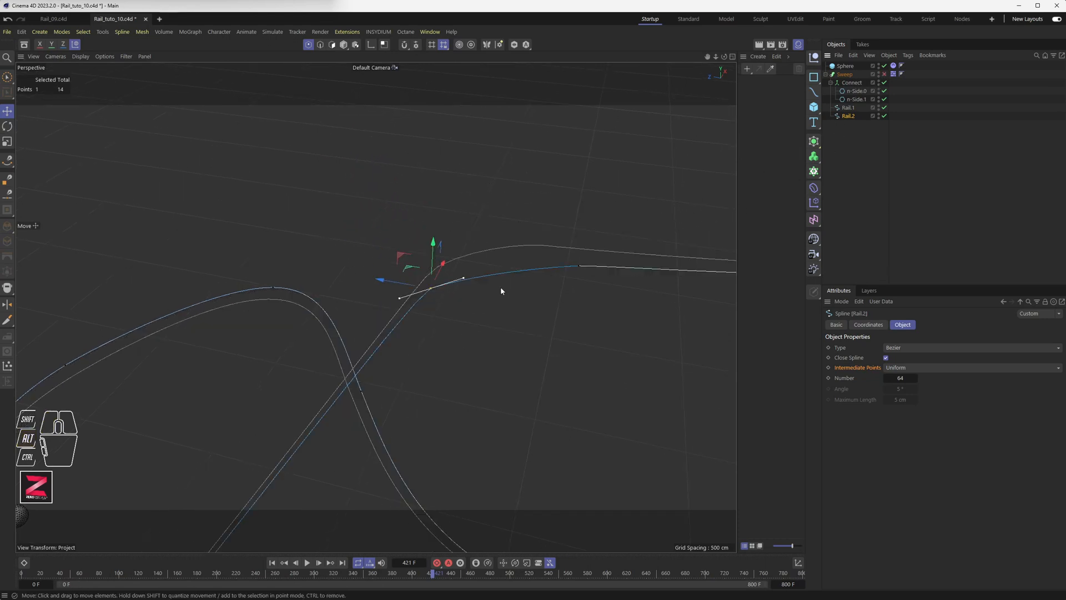
pyautogui.keyDown('alt'); pyautogui.moveTo(447, 326); pyautogui.dragTo(449, 324); pyautogui.keyUp('alt')
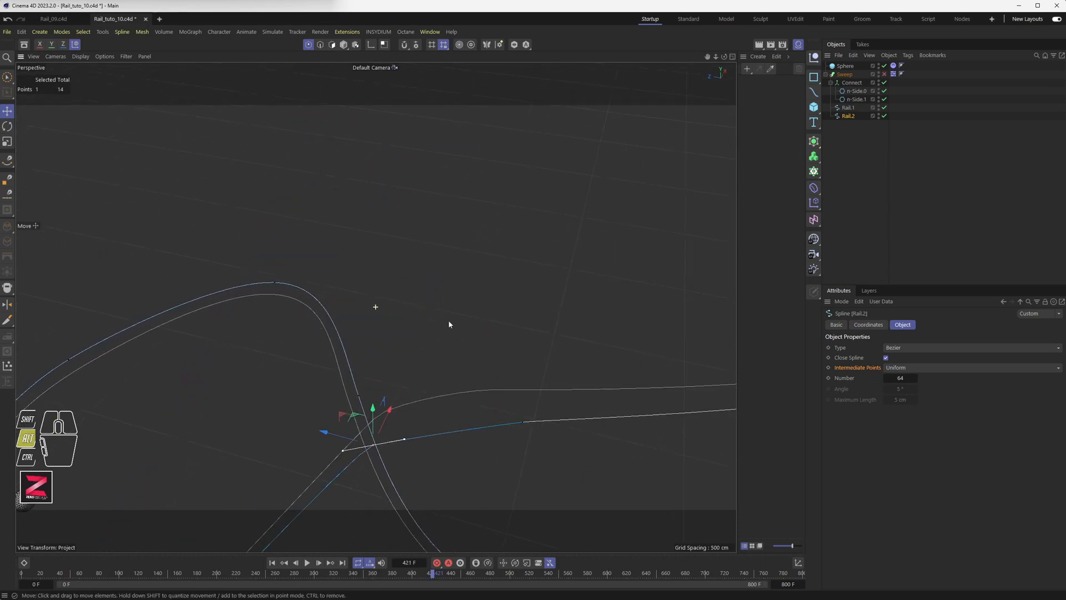
pyautogui.keyDown('alt'); pyautogui.moveTo(532, 277); pyautogui.dragTo(528, 272); pyautogui.keyUp('alt')
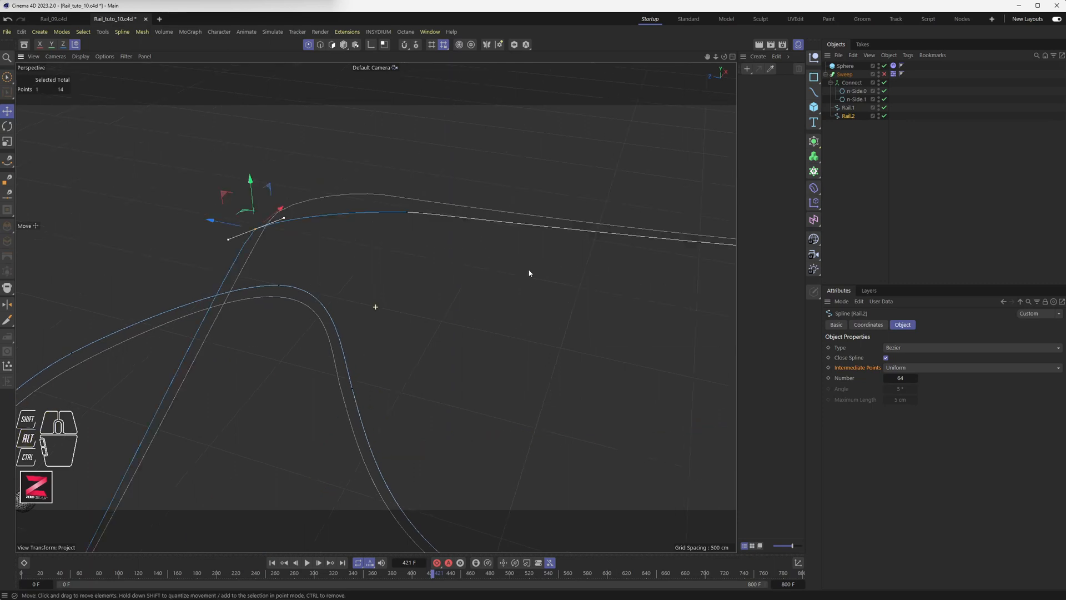
pyautogui.click(848, 108)
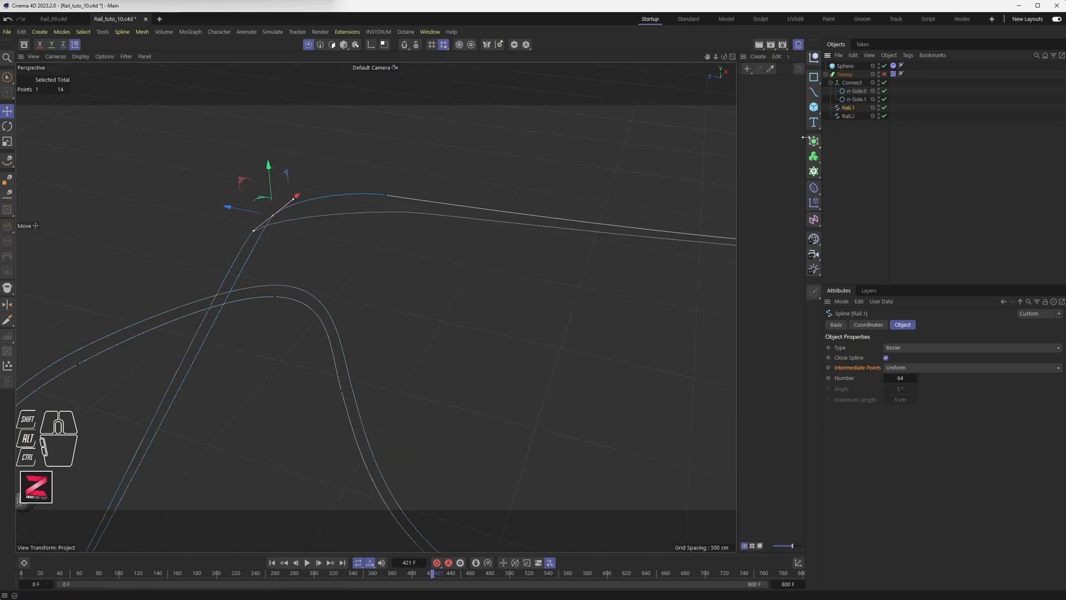
pyautogui.click(849, 115)
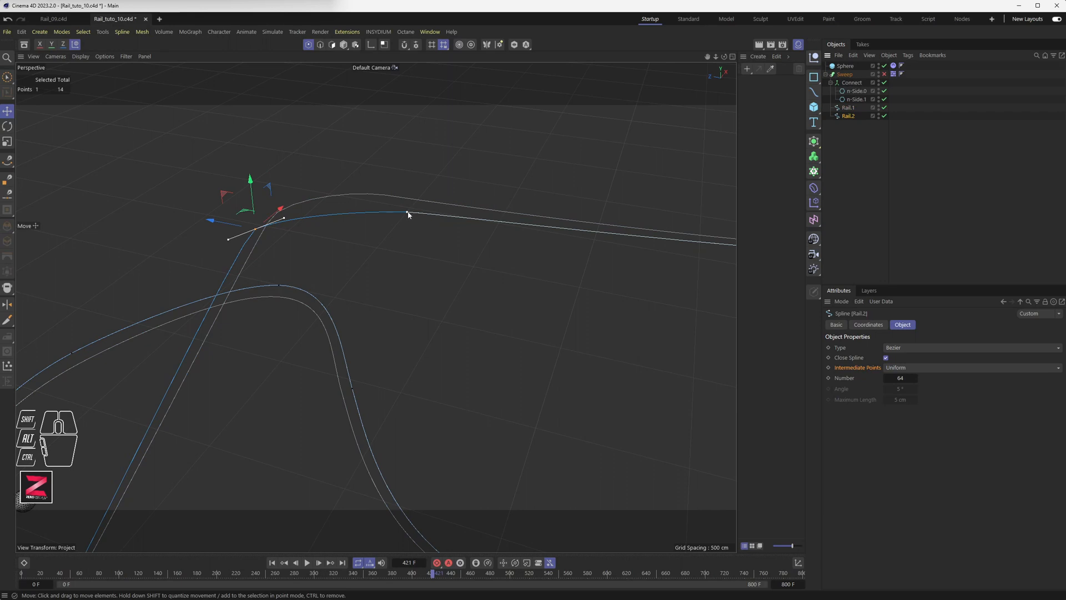
pyautogui.moveTo(373, 207)
pyautogui.mouseDown()
pyautogui.moveTo(402, 195)
pyautogui.moveTo(390, 201)
pyautogui.mouseUp()
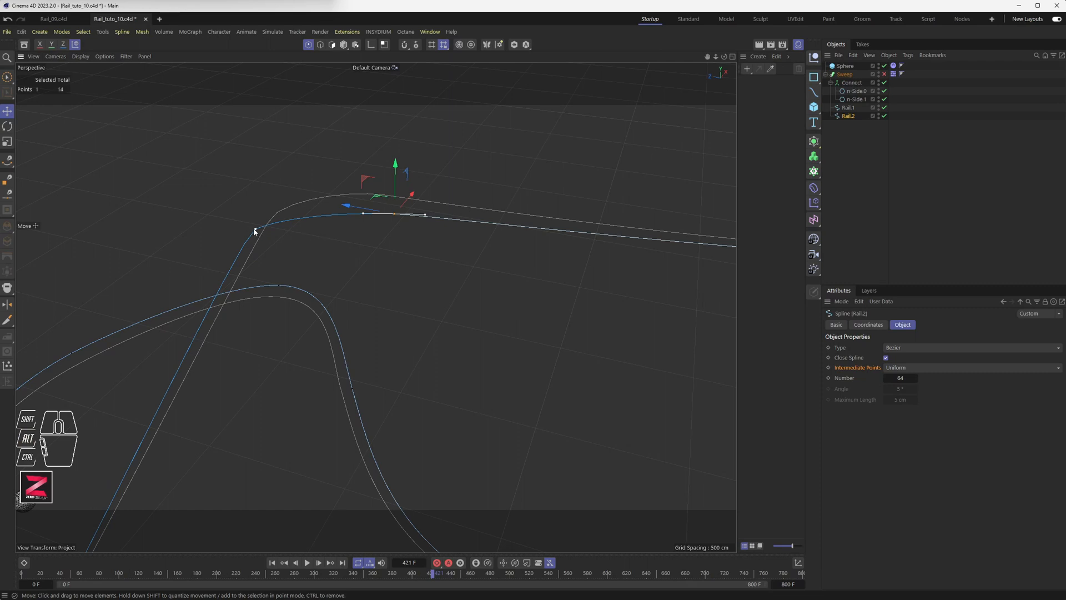
# Tilt the tangent of Rail.2's corner point slightly to smooth its bend.
pyautogui.keyDown('alt'); pyautogui.moveTo(301, 233); pyautogui.dragTo(316, 229, button='middle'); pyautogui.keyUp('alt')
pyautogui.keyDown('alt'); pyautogui.moveTo(316, 228); pyautogui.dragTo(323, 223); pyautogui.keyUp('alt')
pyautogui.keyDown('alt'); pyautogui.moveTo(323, 224); pyautogui.dragTo(425, 236, button='middle'); pyautogui.keyUp('alt')
pyautogui.keyDown('alt'); pyautogui.moveTo(424, 240); pyautogui.dragTo(389, 284); pyautogui.keyUp('alt')
pyautogui.keyDown('alt'); pyautogui.moveTo(442, 190); pyautogui.dragTo(405, 288); pyautogui.keyUp('alt')
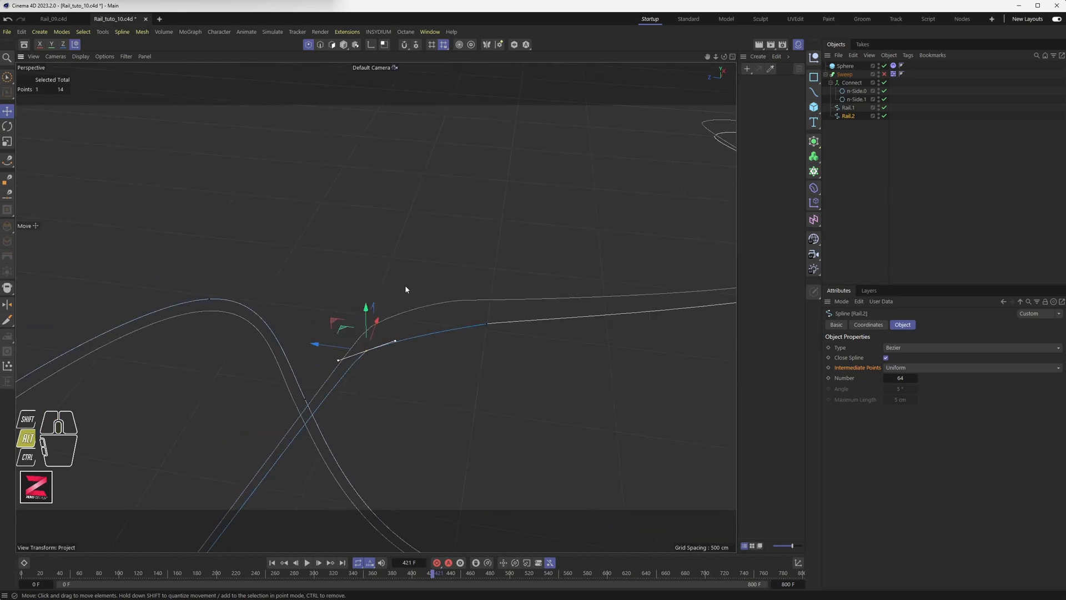
pyautogui.keyDown('alt'); pyautogui.moveTo(365, 352); pyautogui.dragTo(367, 303); pyautogui.keyUp('alt')
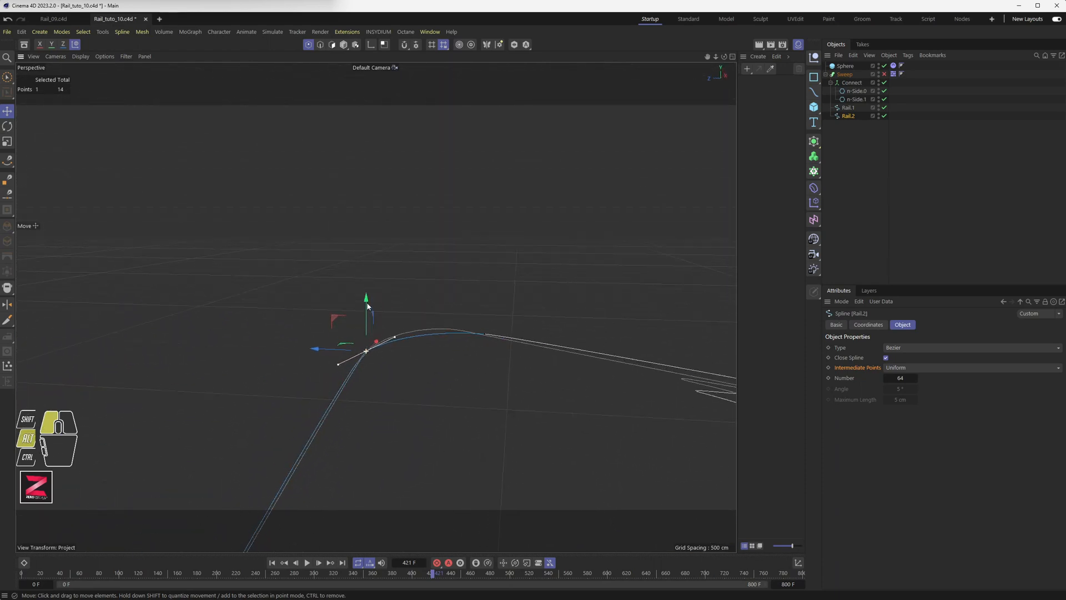
pyautogui.moveTo(394, 339); pyautogui.dragTo(533, 317)
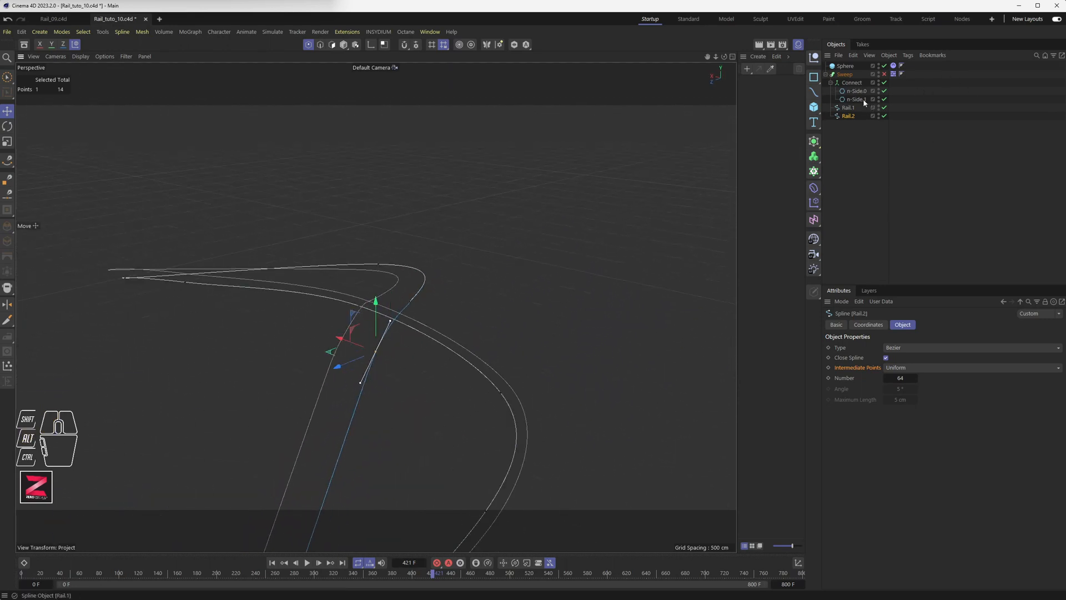
# Show the swept tubes again and reshape Rail.1's corner tangents so both rails curve together.
pyautogui.click(885, 73)
pyautogui.keyDown('alt'); pyautogui.moveTo(422, 302); pyautogui.dragTo(417, 308); pyautogui.keyUp('alt')
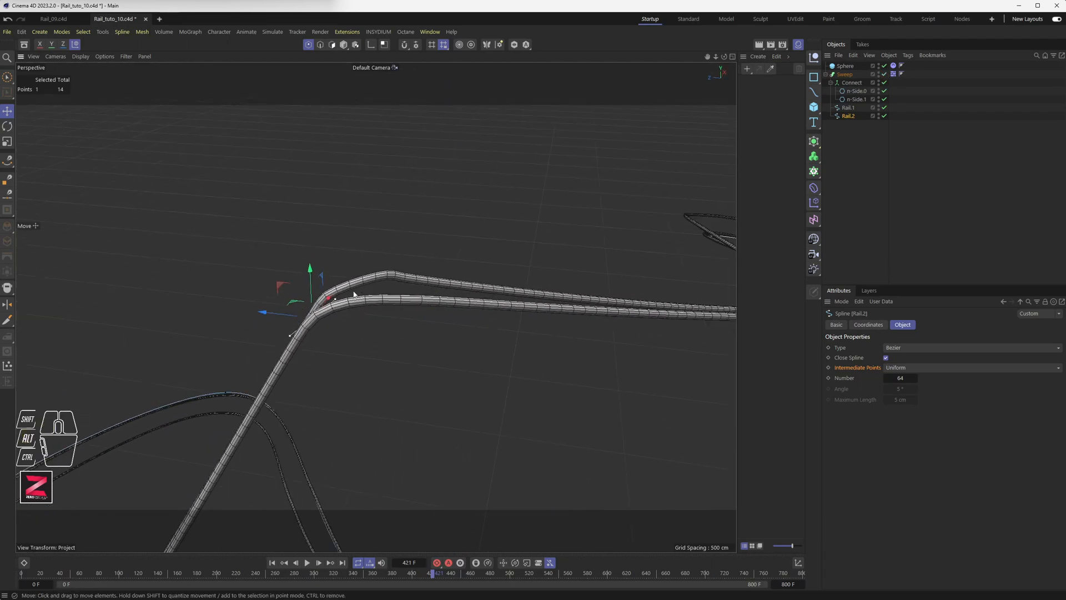
pyautogui.click(847, 108)
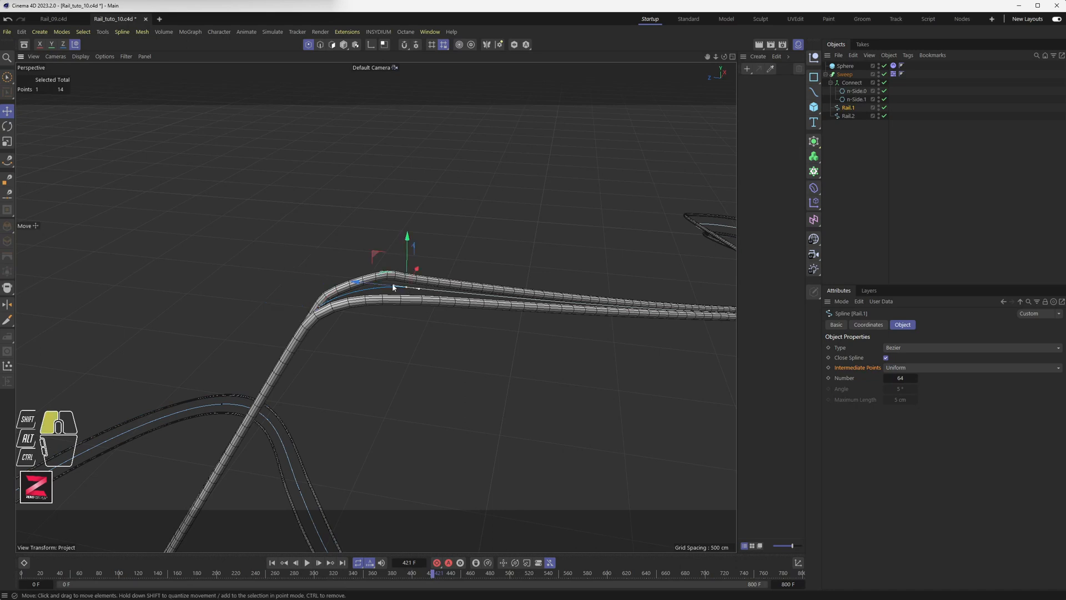
pyautogui.moveTo(393, 286); pyautogui.dragTo(488, 361)
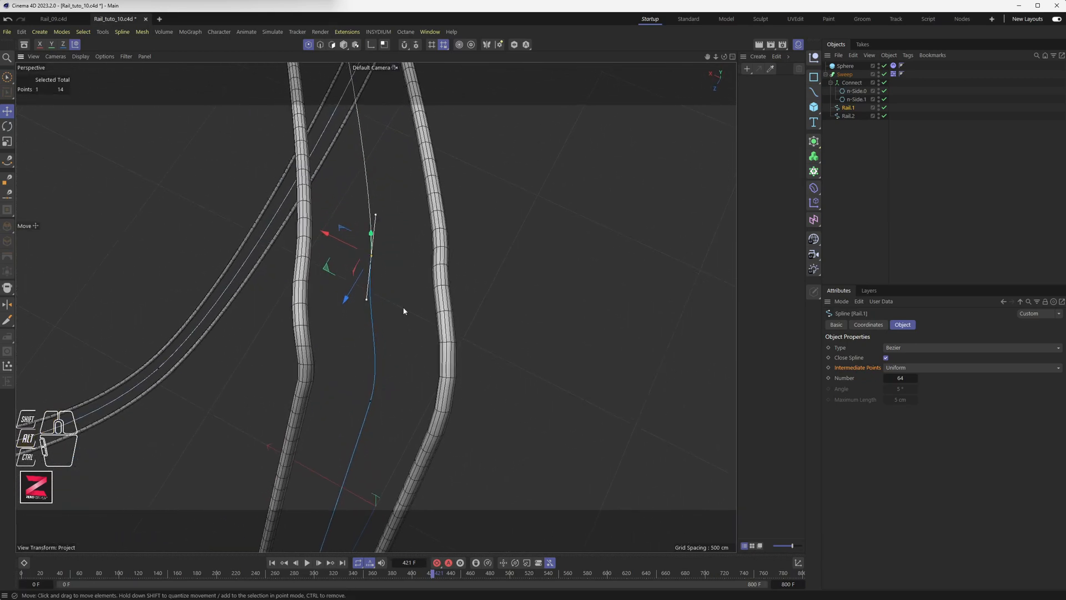
pyautogui.moveTo(366, 302); pyautogui.dragTo(376, 304)
pyautogui.keyDown('alt'); pyautogui.moveTo(376, 304); pyautogui.dragTo(267, 239); pyautogui.keyUp('alt')
pyautogui.keyDown('alt'); pyautogui.scroll(-1, 329, 284); pyautogui.keyUp('alt')
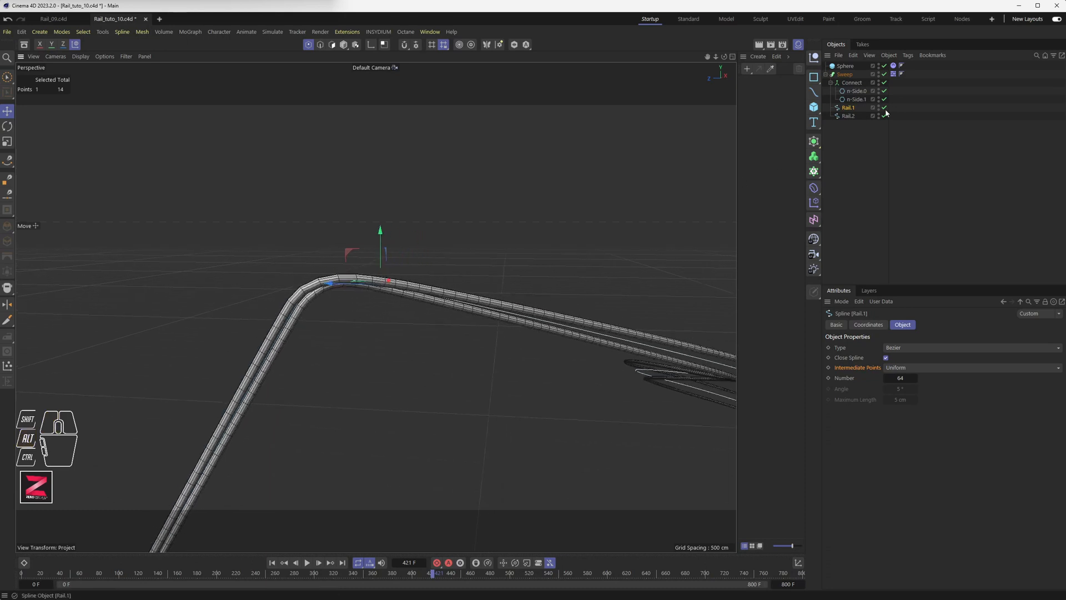
# Extend the animation end frame to 1000, rewind to frame 0 and start playback.
pyautogui.click(851, 75)
pyautogui.scroll(-8, 277, 323)
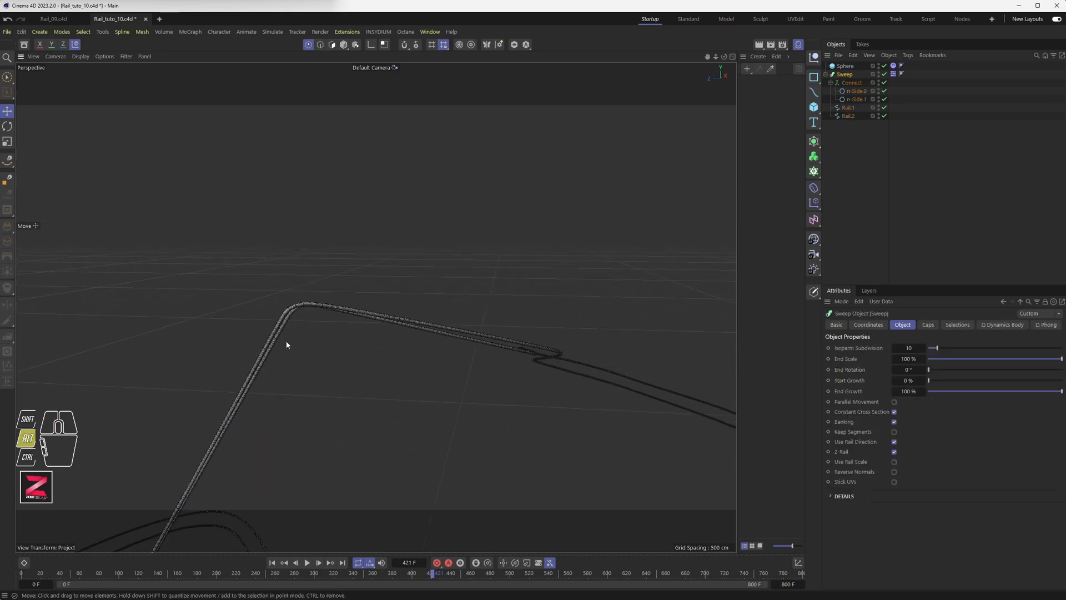
pyautogui.keyDown('alt'); pyautogui.moveTo(286, 345); pyautogui.dragTo(384, 342); pyautogui.keyUp('alt')
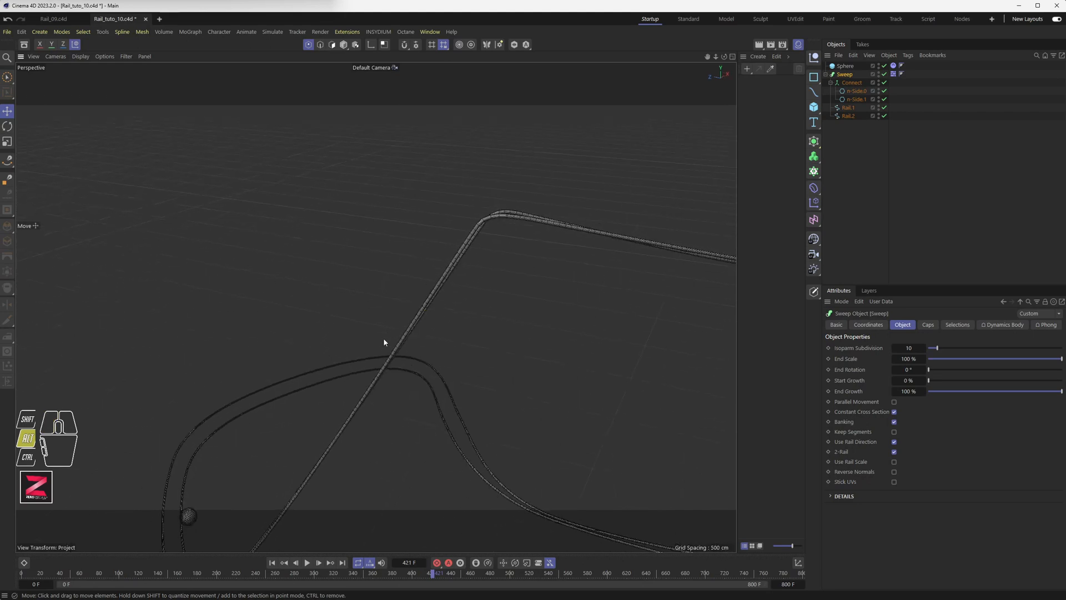
pyautogui.click(273, 562)
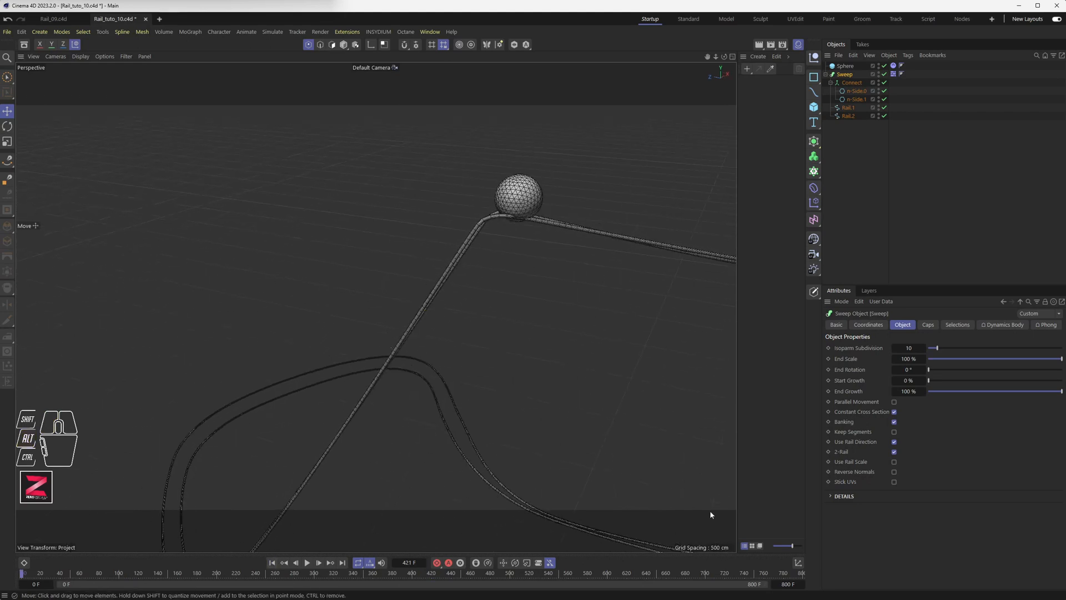
pyautogui.write('1000')
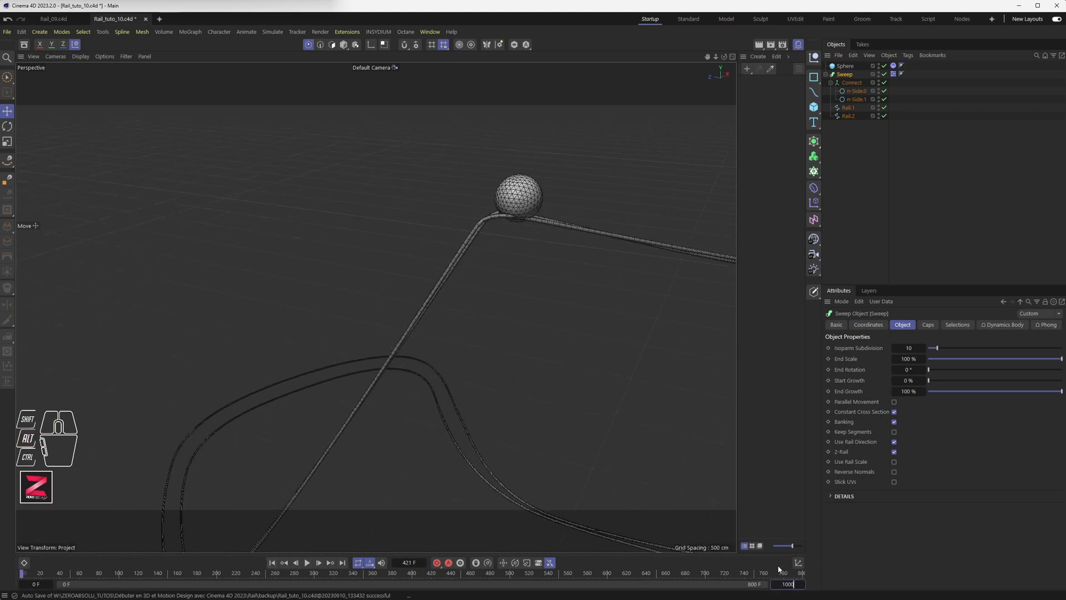
pyautogui.press('Return')
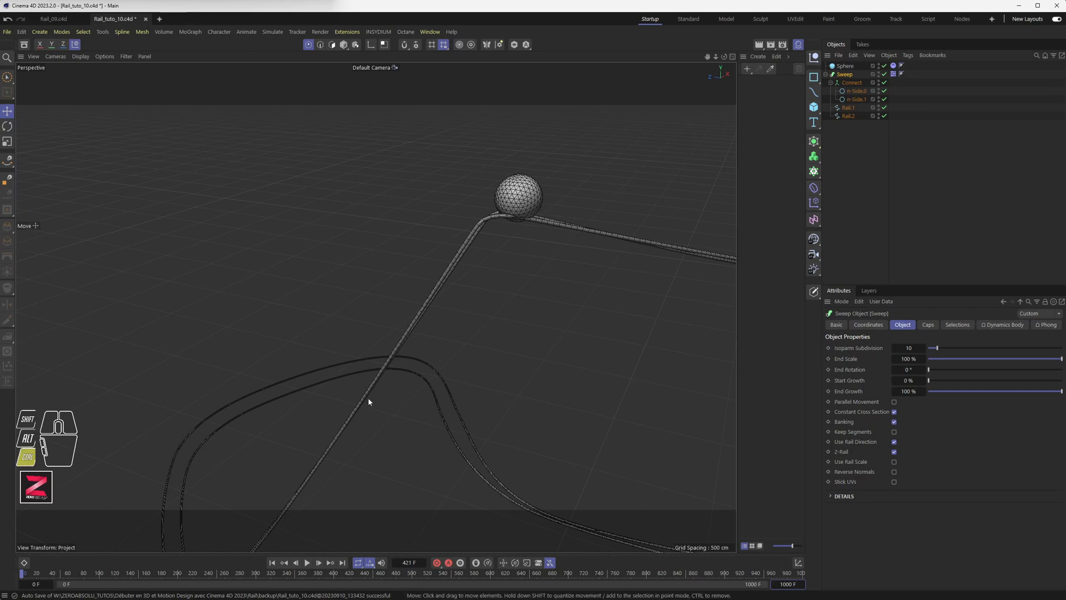
pyautogui.scroll(-6, 371, 380)
pyautogui.keyDown('alt'); pyautogui.moveTo(389, 380); pyautogui.dragTo(288, 354, button='middle'); pyautogui.keyUp('alt')
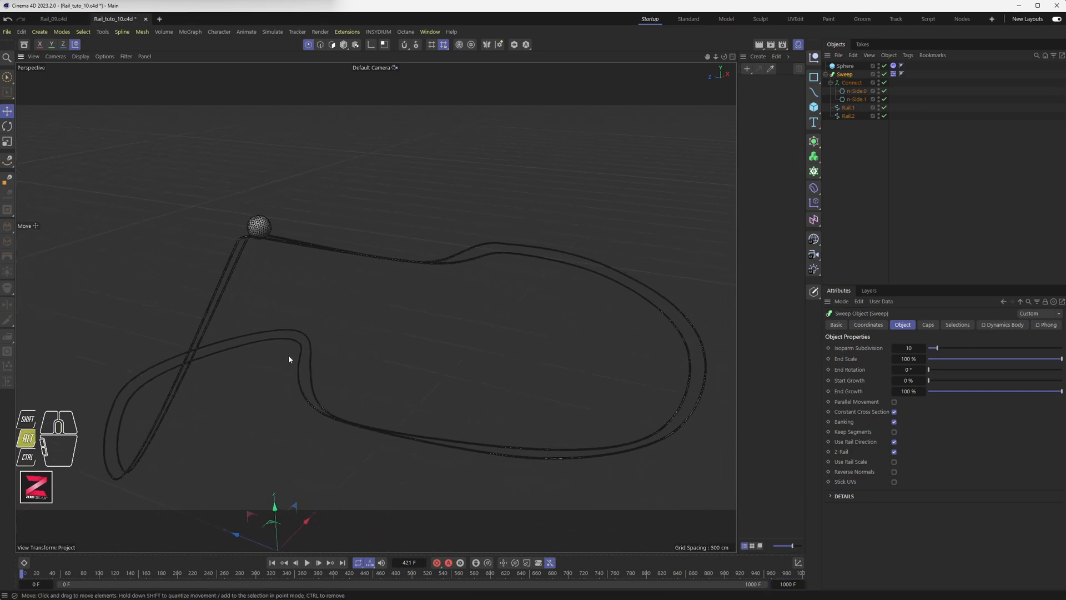
# Pause at frame 32 and nudge the Sphere along X and up so it rests on both rails.
pyautogui.click(307, 563)
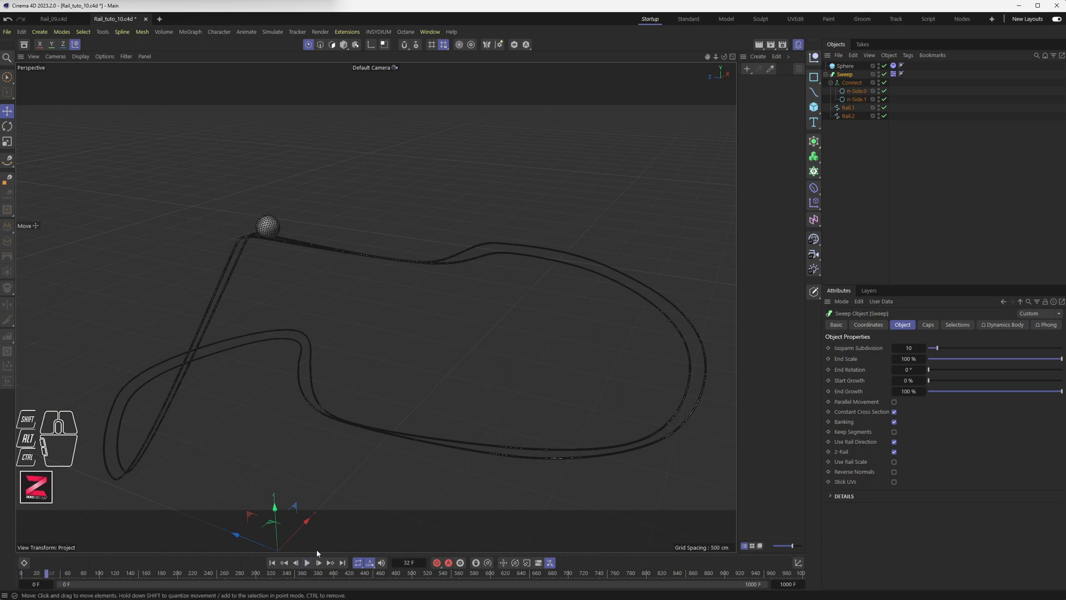
pyautogui.keyDown('alt'); pyautogui.moveTo(217, 242); pyautogui.dragTo(399, 318); pyautogui.keyUp('alt')
pyautogui.keyDown('alt'); pyautogui.moveTo(400, 319); pyautogui.dragTo(400, 292, button='middle'); pyautogui.keyUp('alt')
pyautogui.keyDown('alt'); pyautogui.scroll(10, 399, 286); pyautogui.keyUp('alt')
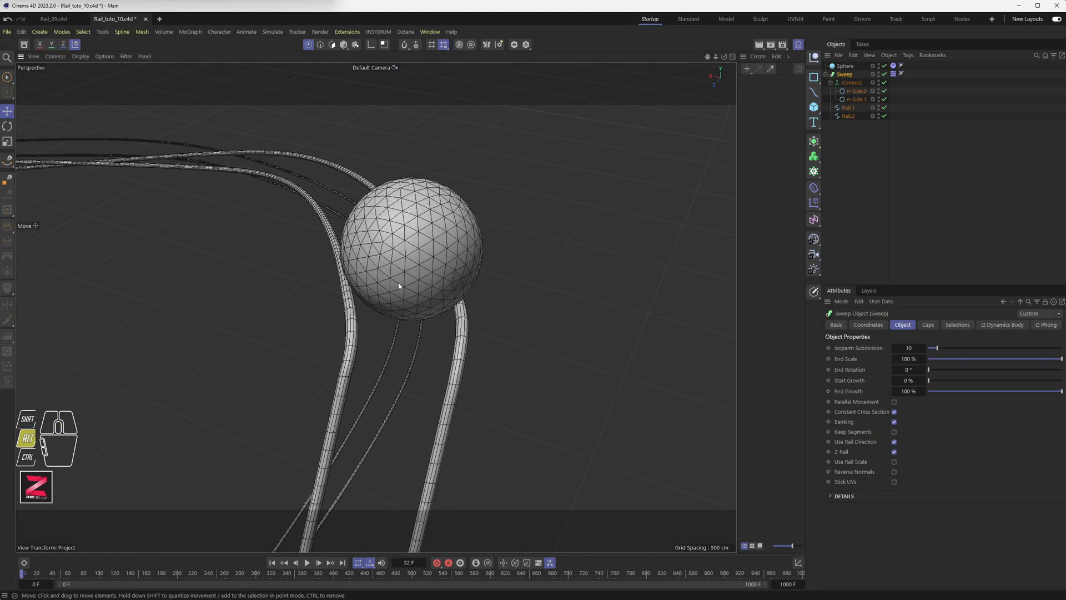
pyautogui.keyDown('alt'); pyautogui.moveTo(398, 285); pyautogui.dragTo(435, 280); pyautogui.keyUp('alt')
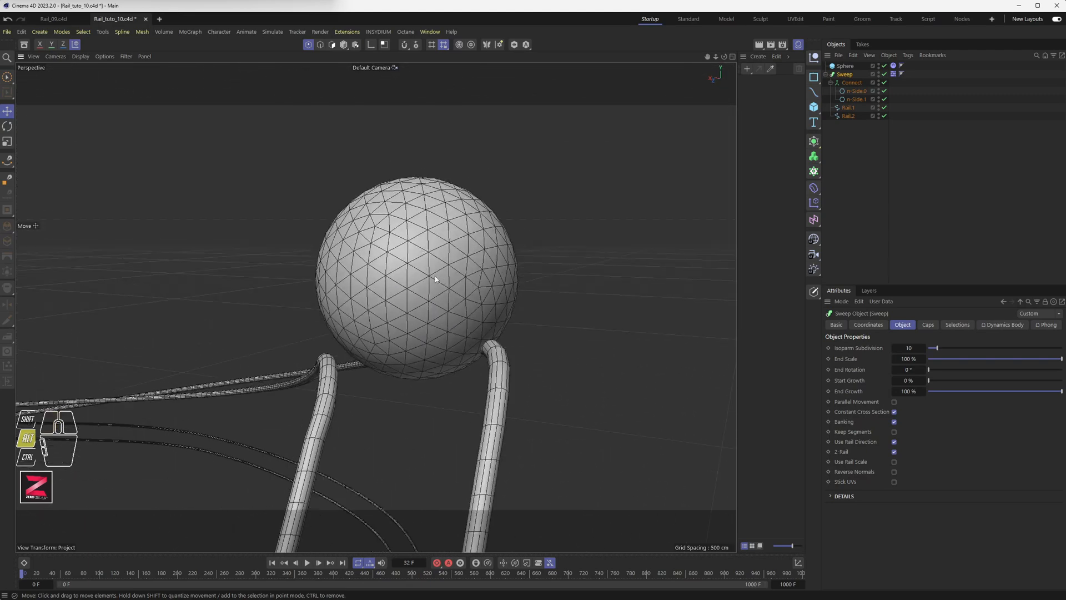
pyautogui.click(845, 67)
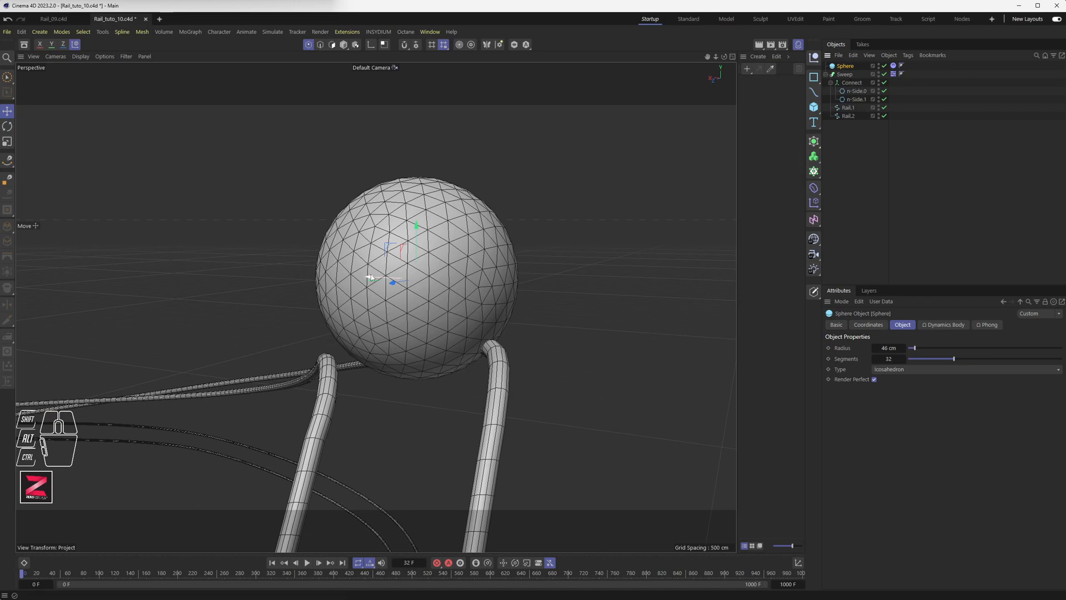
pyautogui.moveTo(370, 277); pyautogui.dragTo(353, 276)
pyautogui.keyDown('alt'); pyautogui.moveTo(397, 347); pyautogui.dragTo(297, 348); pyautogui.keyUp('alt')
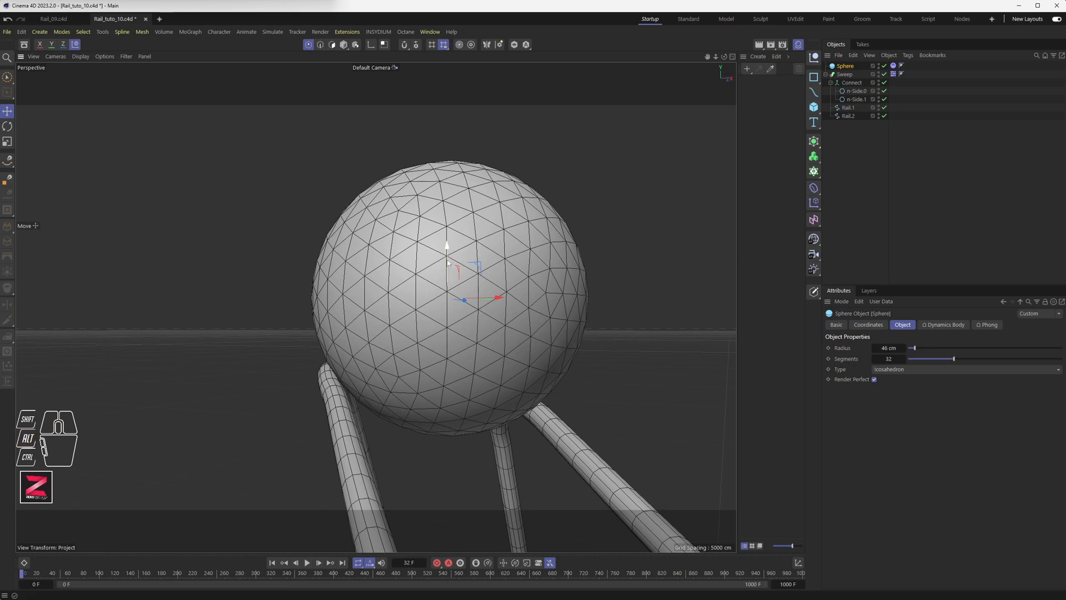
pyautogui.moveTo(448, 256); pyautogui.dragTo(448, 253)
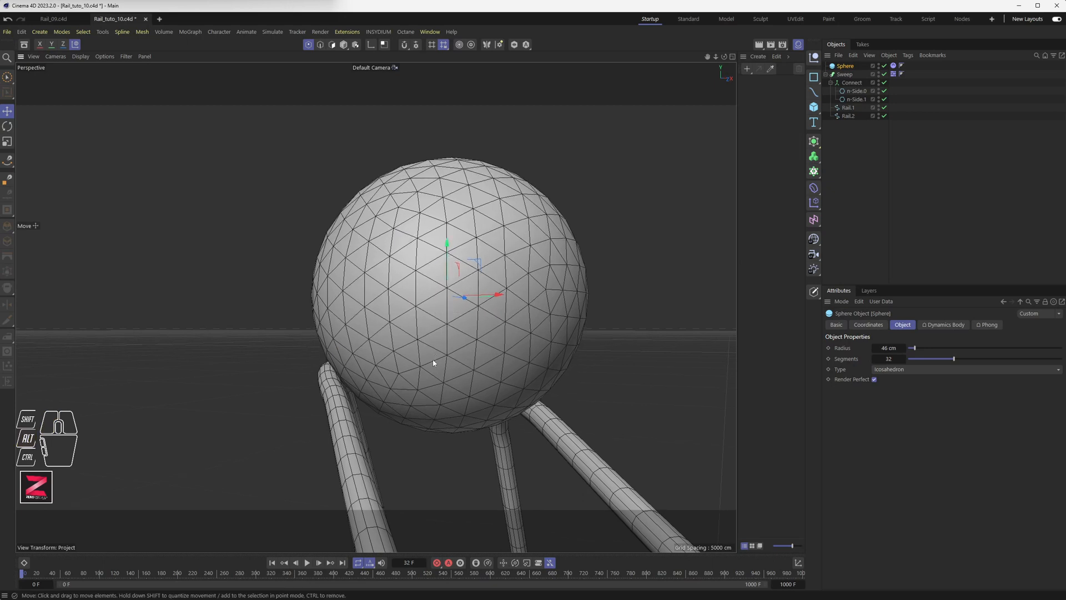
pyautogui.scroll(-1, 441, 363)
pyautogui.scroll(-2, 441, 365)
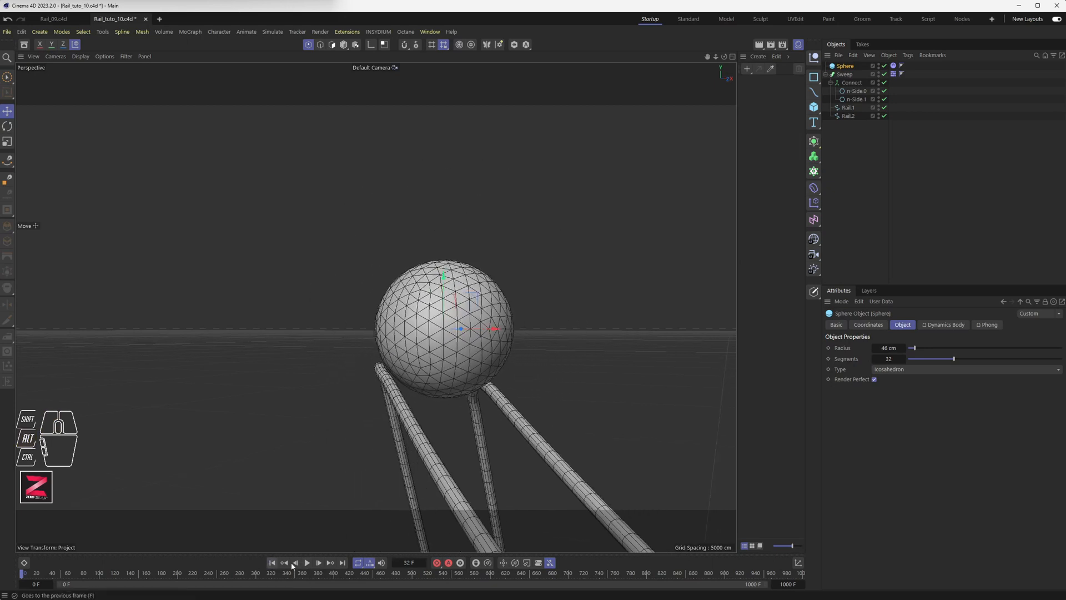
# Follow the rolling sphere, pause at frame 897, then orbit around the whole track.
pyautogui.keyDown('alt'); pyautogui.moveTo(325, 381); pyautogui.dragTo(422, 358); pyautogui.keyUp('alt')
pyautogui.keyDown('alt'); pyautogui.scroll(-10, 422, 358); pyautogui.keyUp('alt')
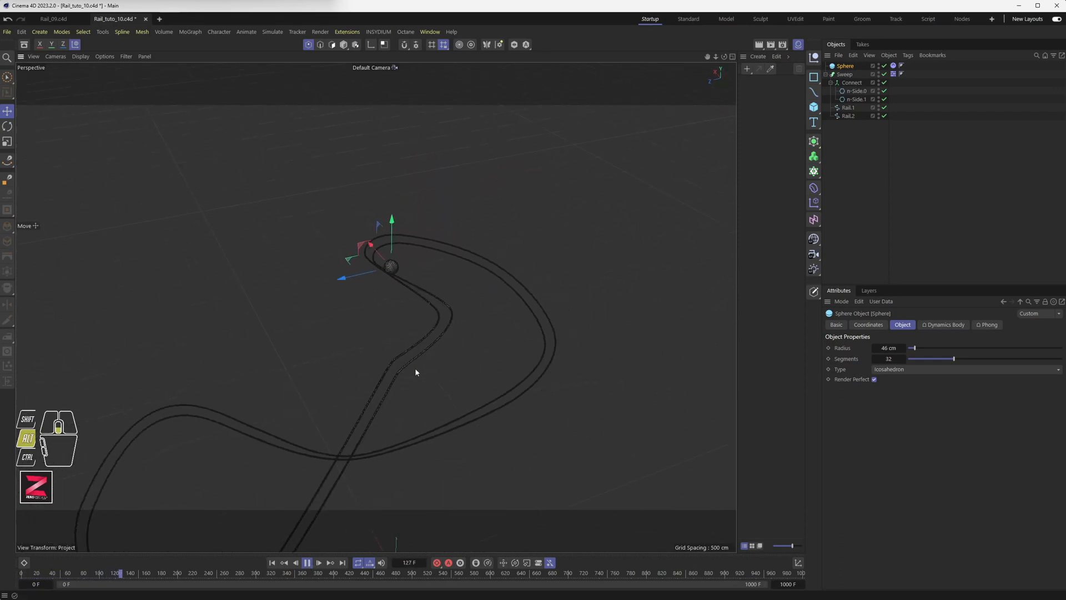
pyautogui.keyDown('alt'); pyautogui.moveTo(415, 367); pyautogui.dragTo(445, 250, button='middle'); pyautogui.keyUp('alt')
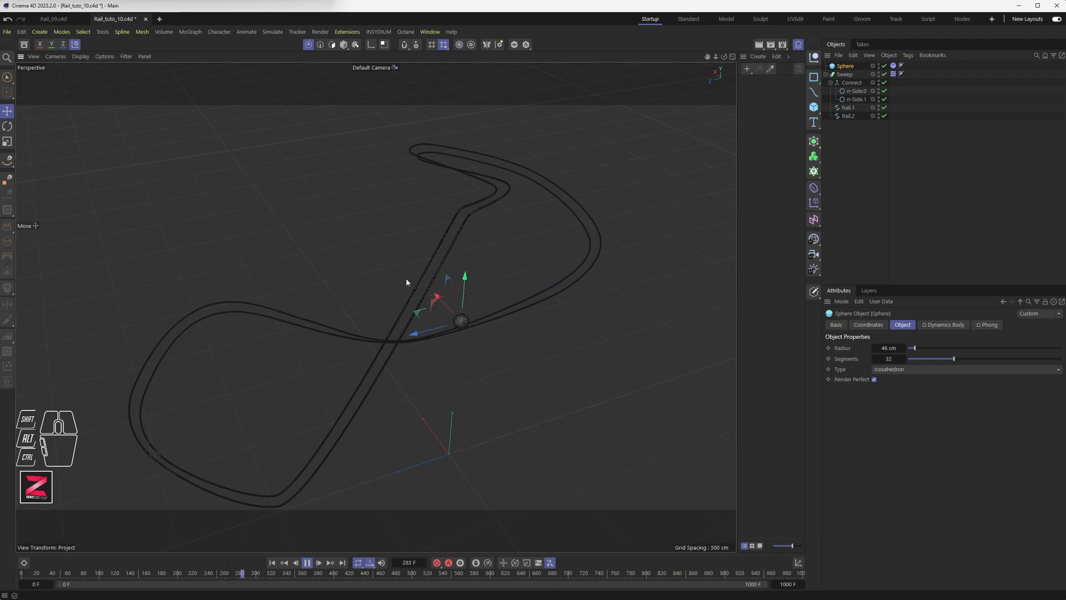
pyautogui.scroll(4, 222, 338)
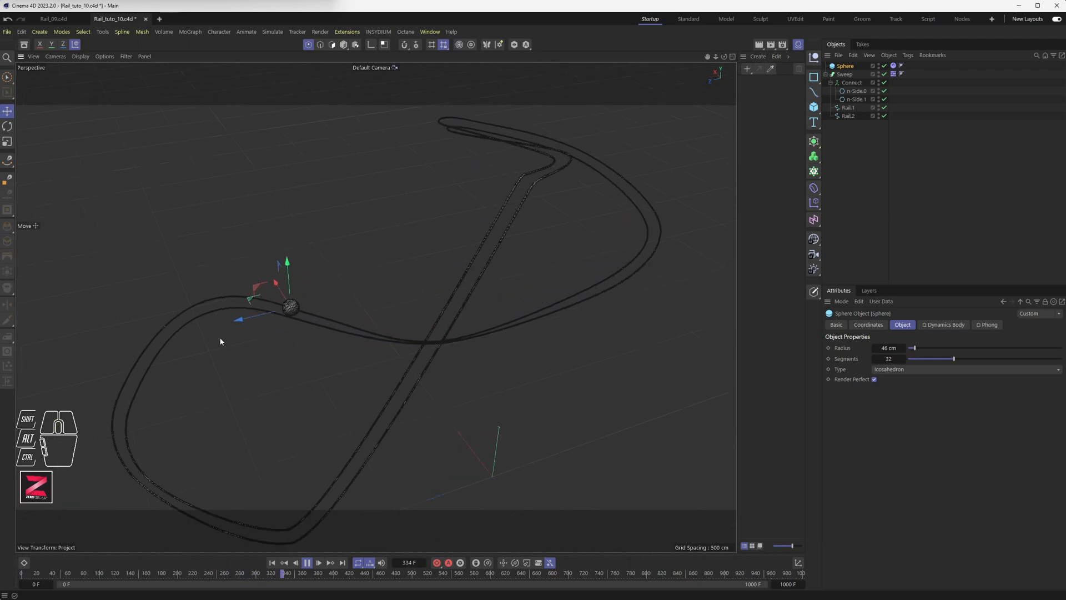
pyautogui.keyDown('alt'); pyautogui.moveTo(231, 362); pyautogui.dragTo(352, 161); pyautogui.keyUp('alt')
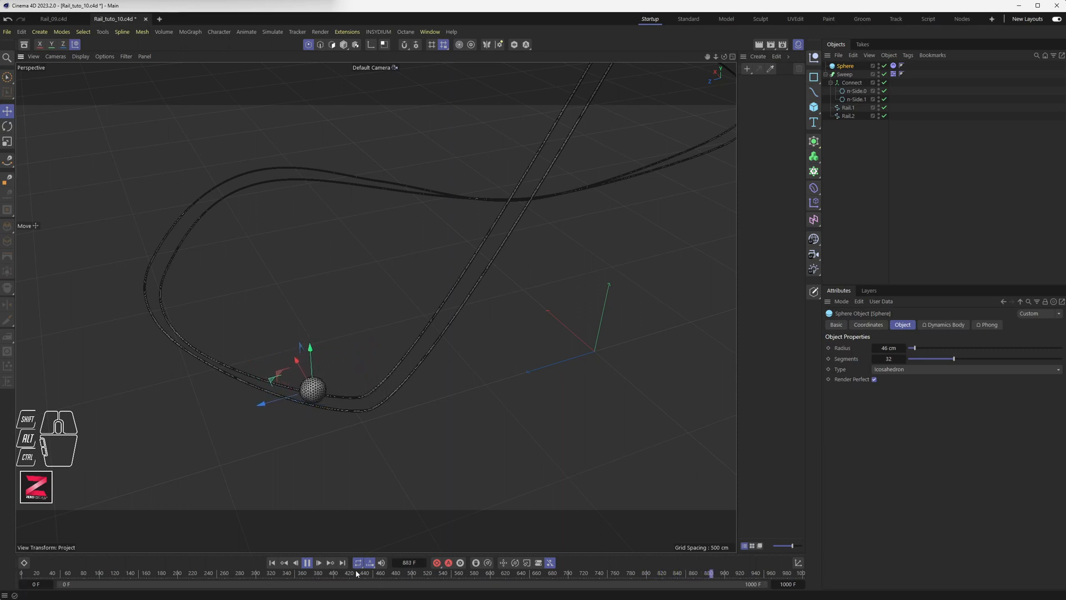
pyautogui.click(307, 563)
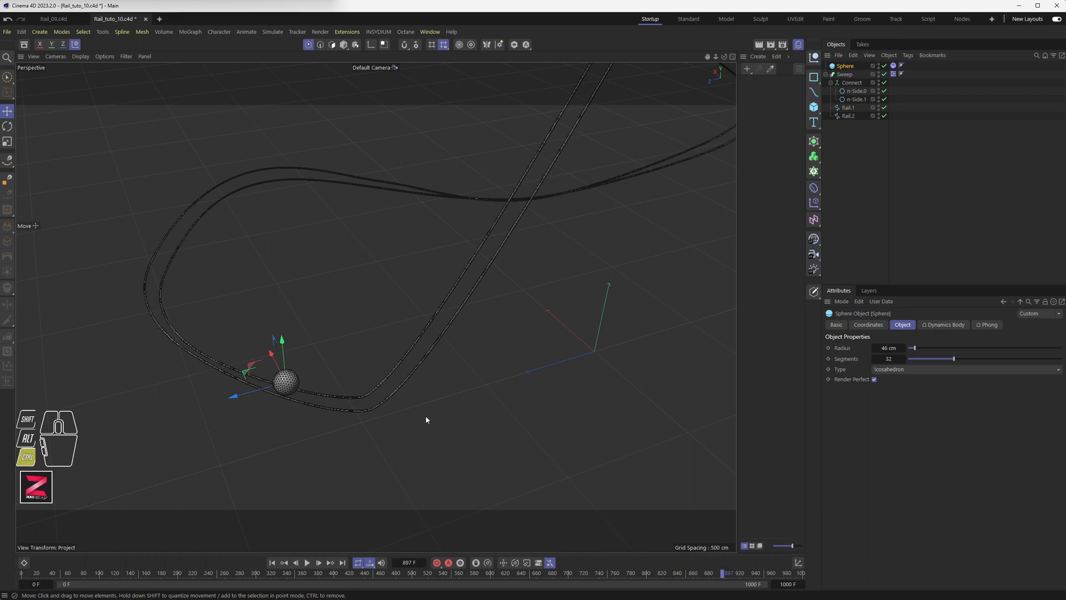
pyautogui.scroll(-10, 422, 398)
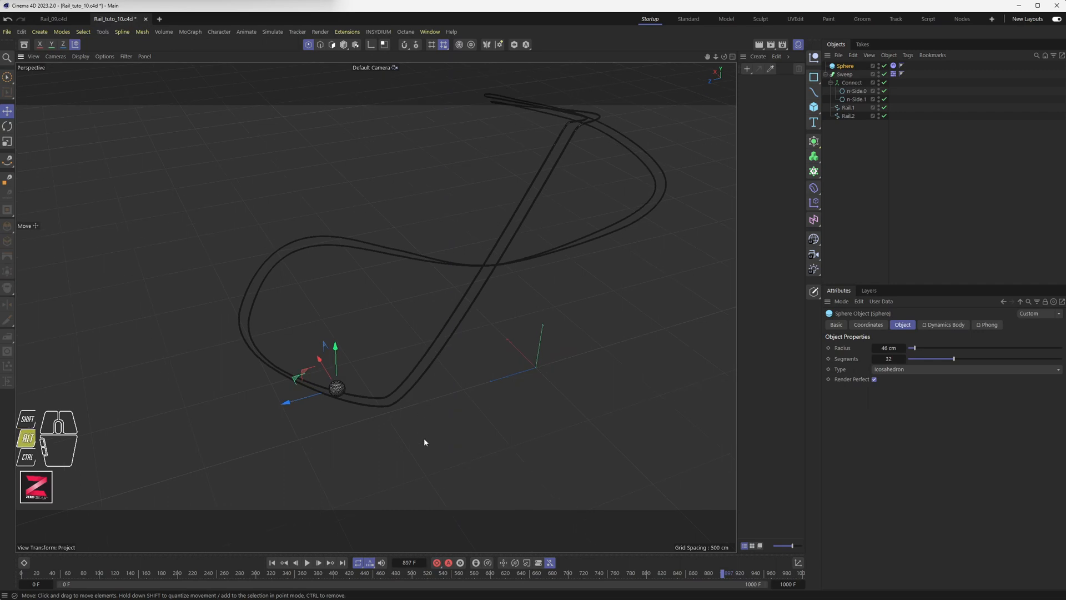
pyautogui.keyDown('alt'); pyautogui.moveTo(424, 437); pyautogui.dragTo(402, 435); pyautogui.keyUp('alt')
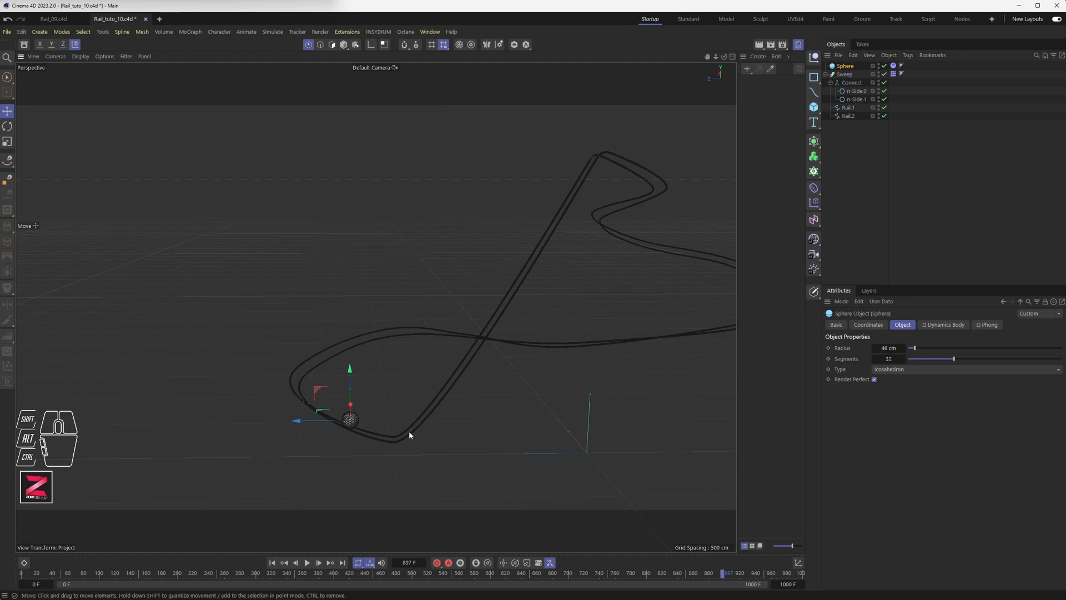
pyautogui.moveTo(446, 419)
pyautogui.keyDown('alt'); pyautogui.mouseDown()
pyautogui.moveTo(489, 442)
pyautogui.moveTo(450, 432)
pyautogui.mouseUp(); pyautogui.keyUp('alt')
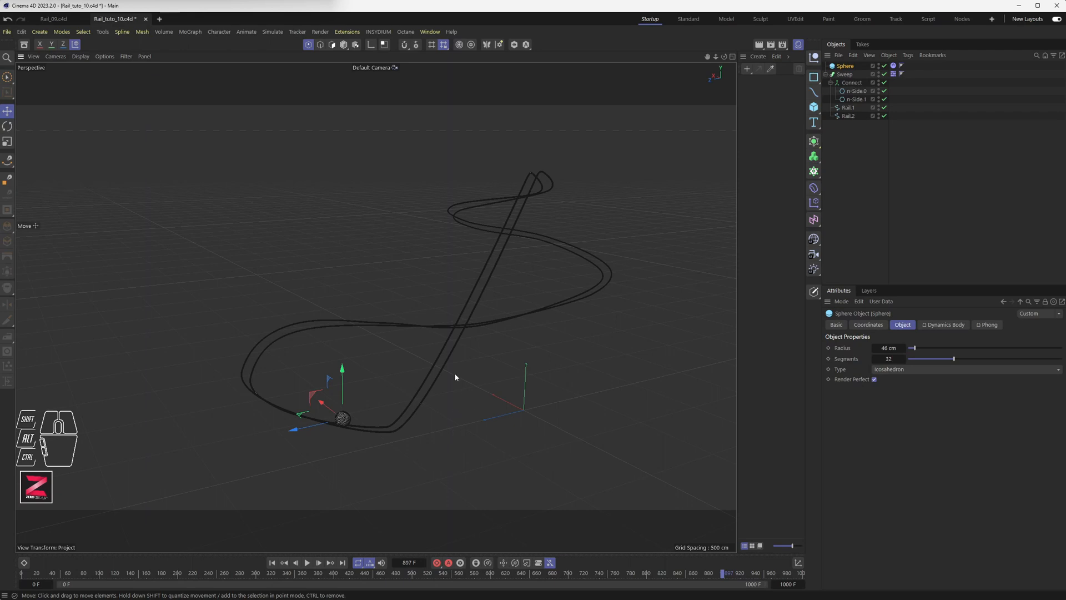
pyautogui.keyDown('alt'); pyautogui.moveTo(260, 247); pyautogui.dragTo(281, 248); pyautogui.keyUp('alt')
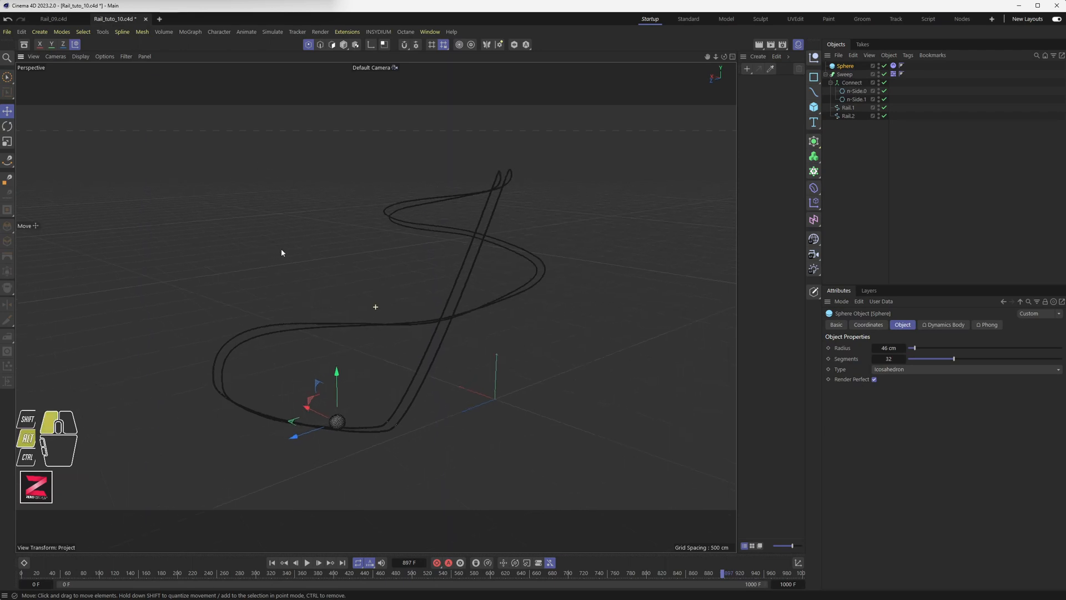
# Orbit around the Rail_09.c4d reference track, then switch back to Rail_tuto_10.c4d and save it.
pyautogui.click(55, 19)
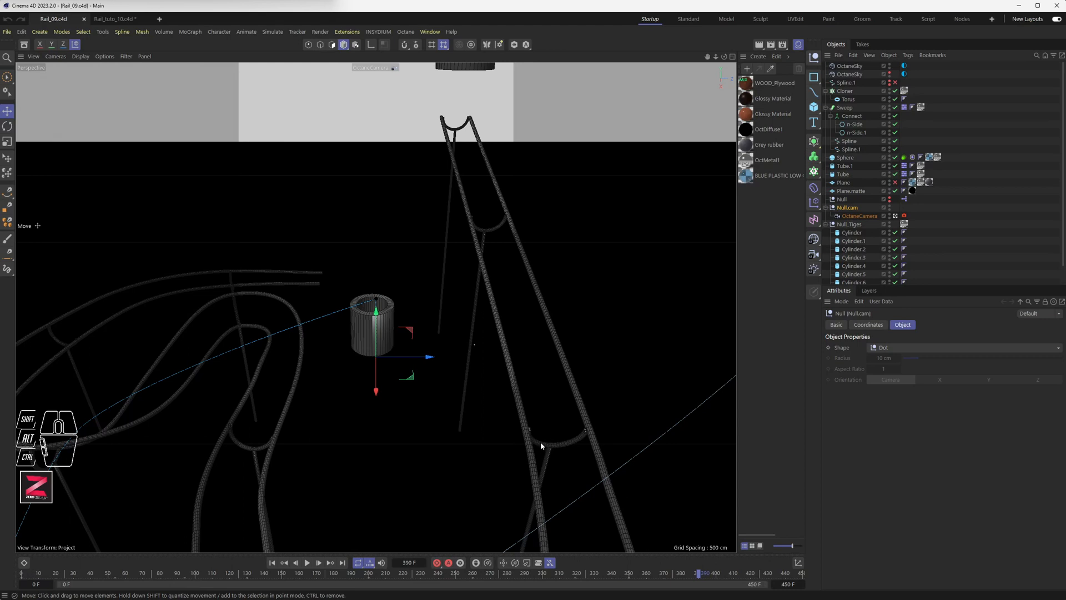
pyautogui.scroll(10, 226, 443)
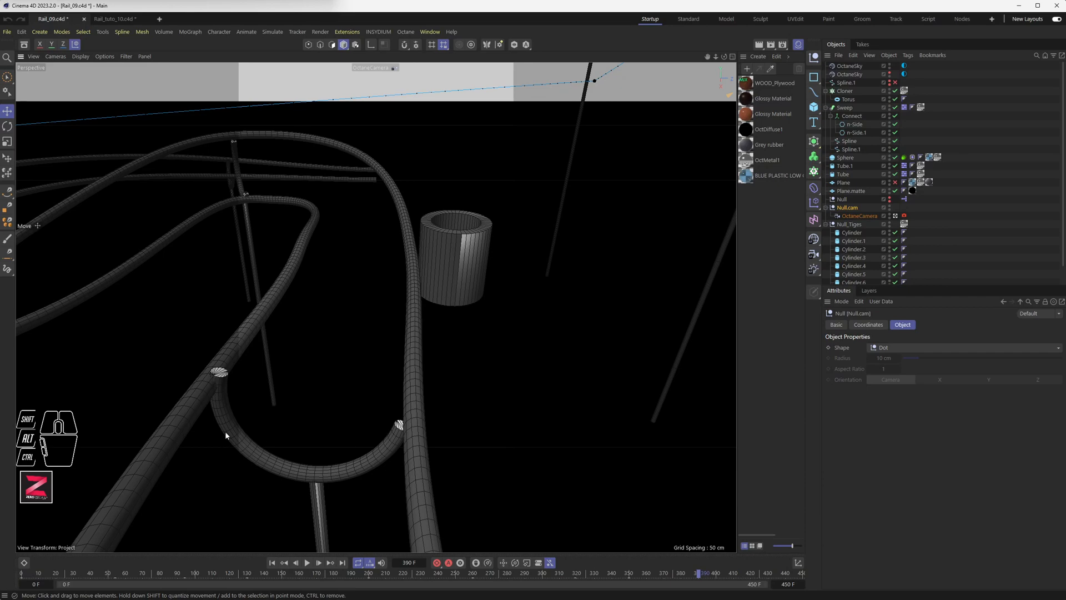
pyautogui.scroll(-12, 436, 366)
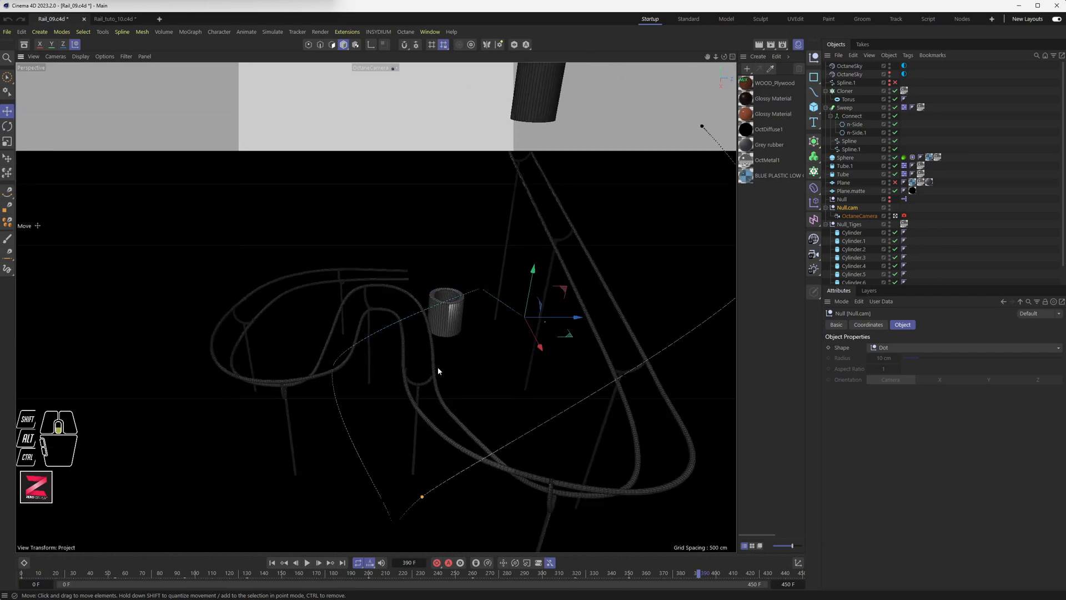
pyautogui.keyDown('alt'); pyautogui.moveTo(429, 365); pyautogui.dragTo(702, 208); pyautogui.keyUp('alt')
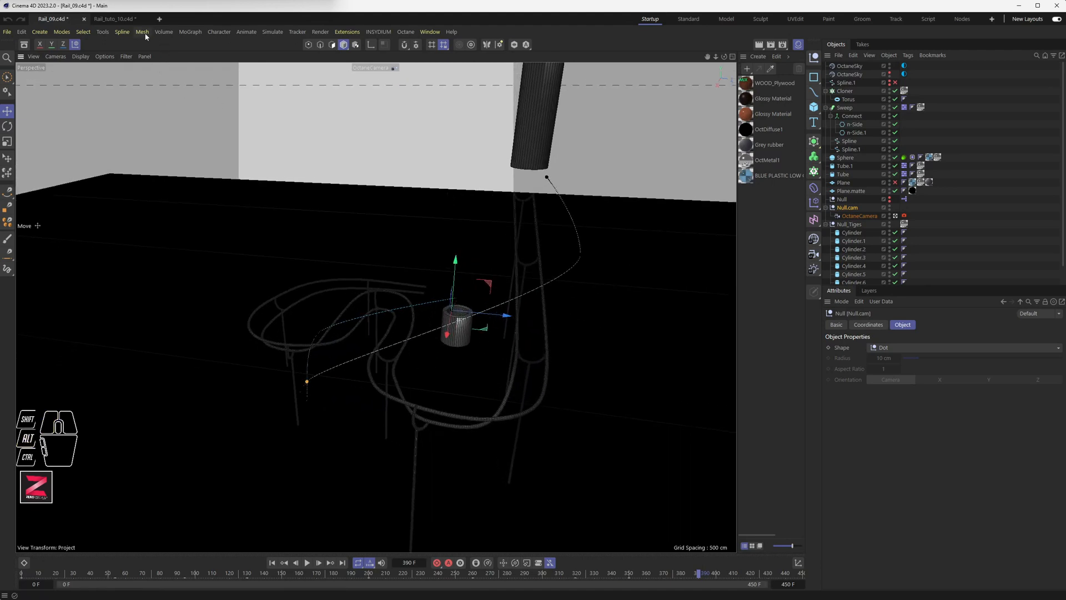
pyautogui.click(117, 20)
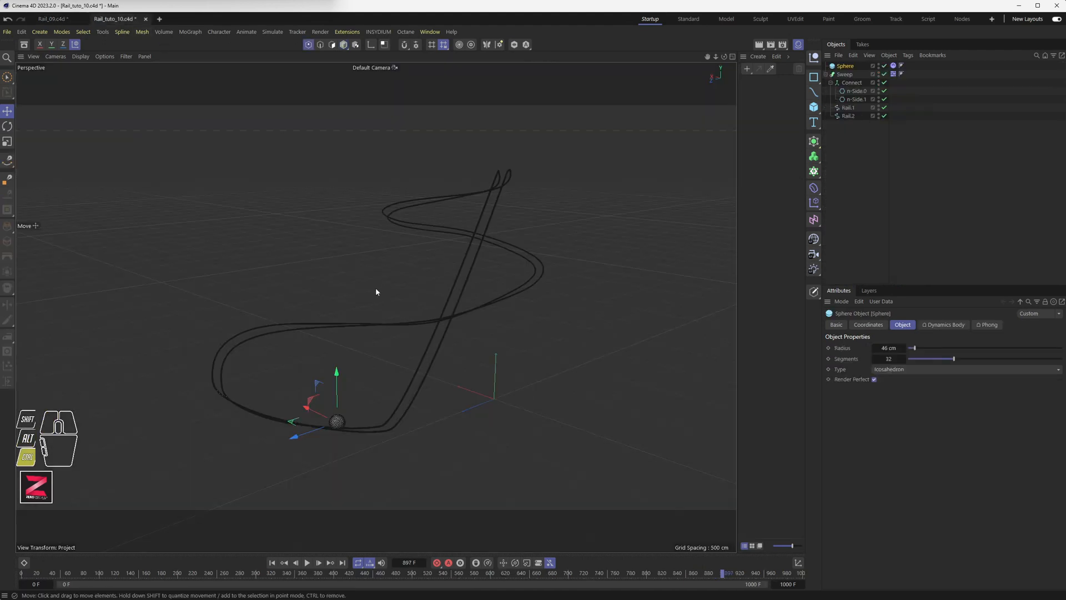
pyautogui.hotkey('ctrl', 's')
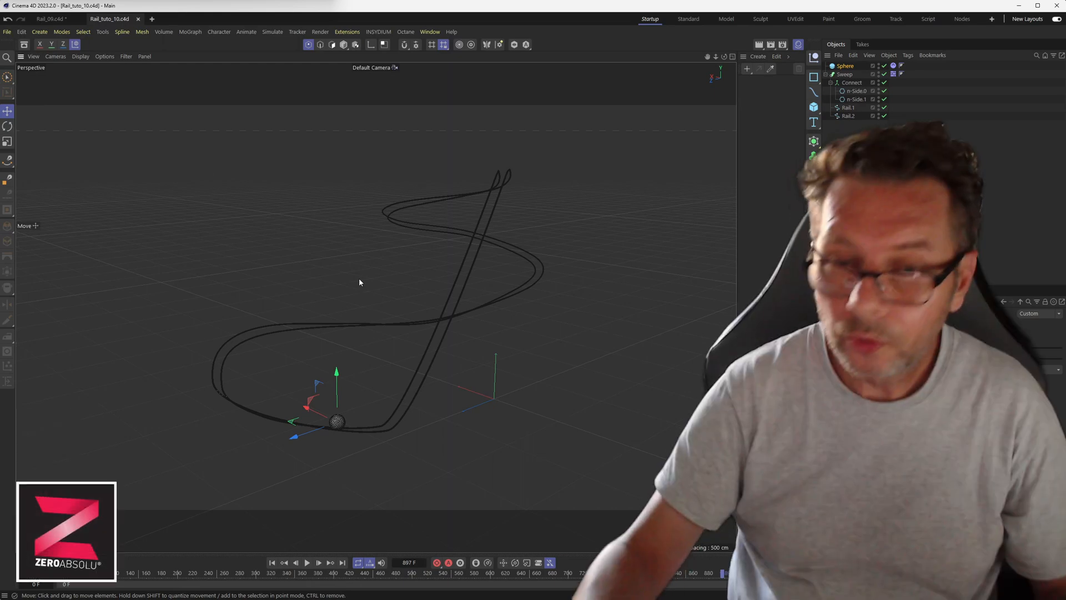